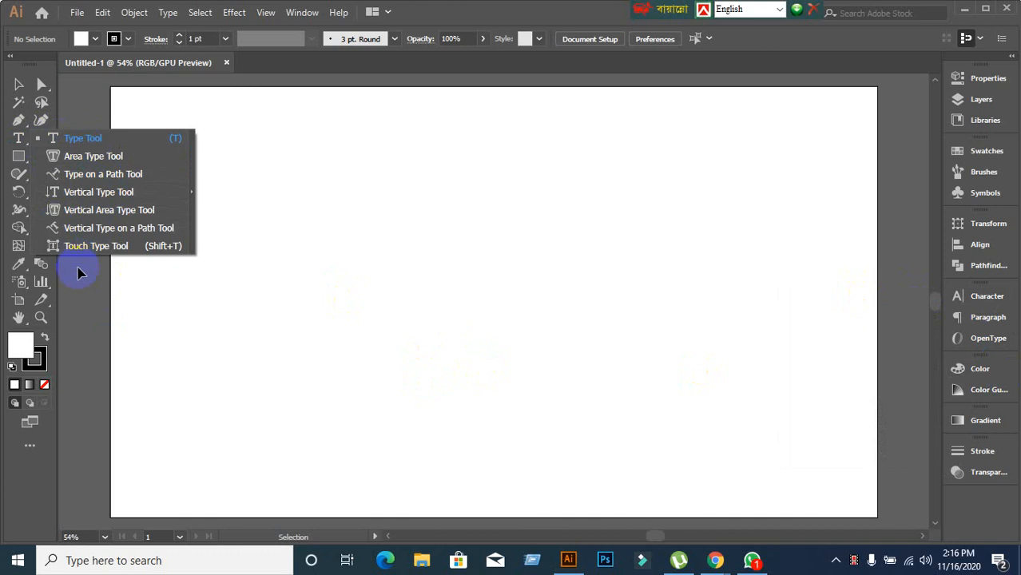
Set the default stroke to None, keep the fill white and bring up the type tool variants.
click(487, 14)
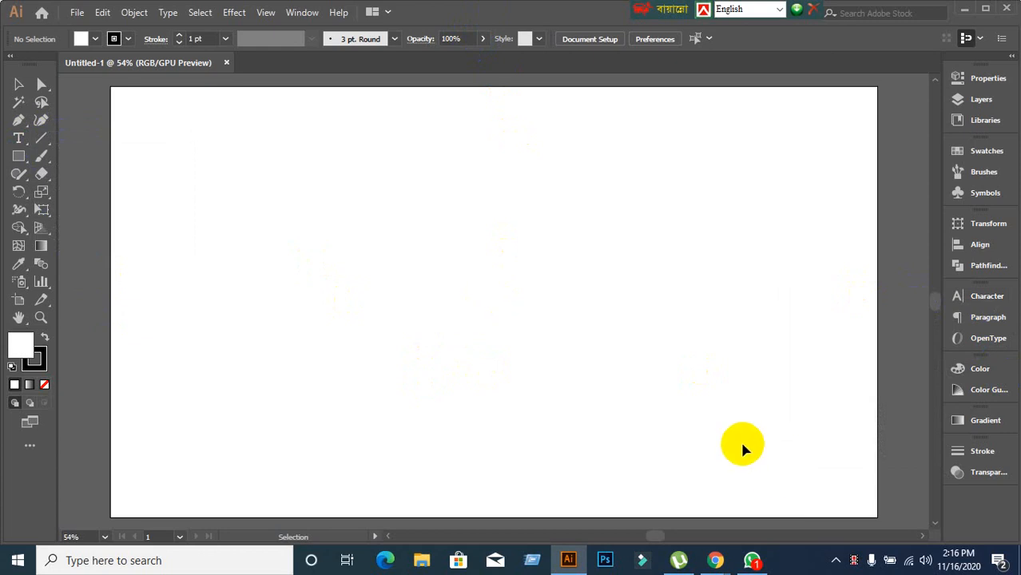
click(36, 361)
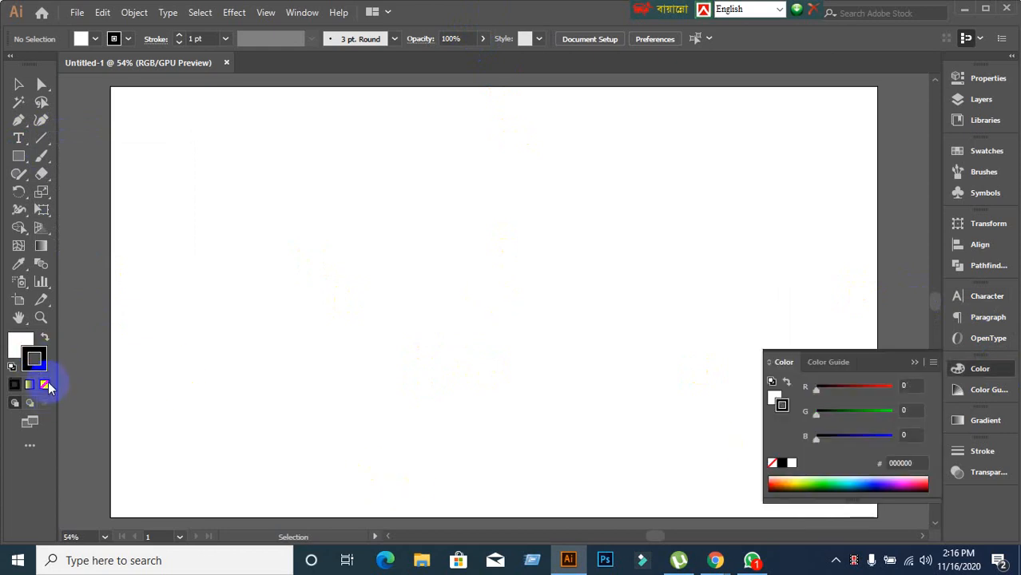
click(45, 384)
click(20, 341)
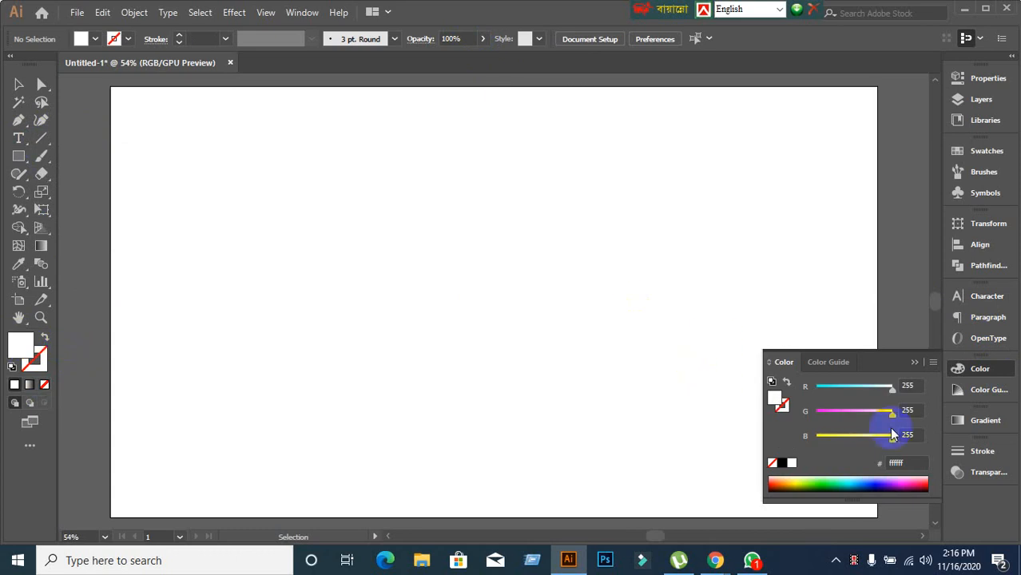
click(908, 363)
drag(18, 138, 60, 139)
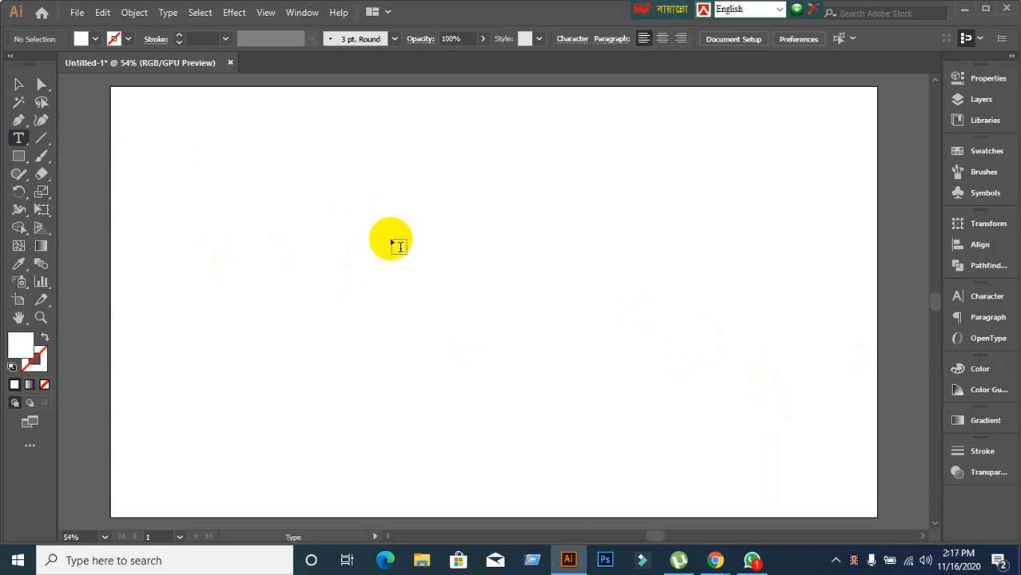
Replace the placeholder with the headline 'Learning & Earning…', starting Project on a second line.
click(324, 195)
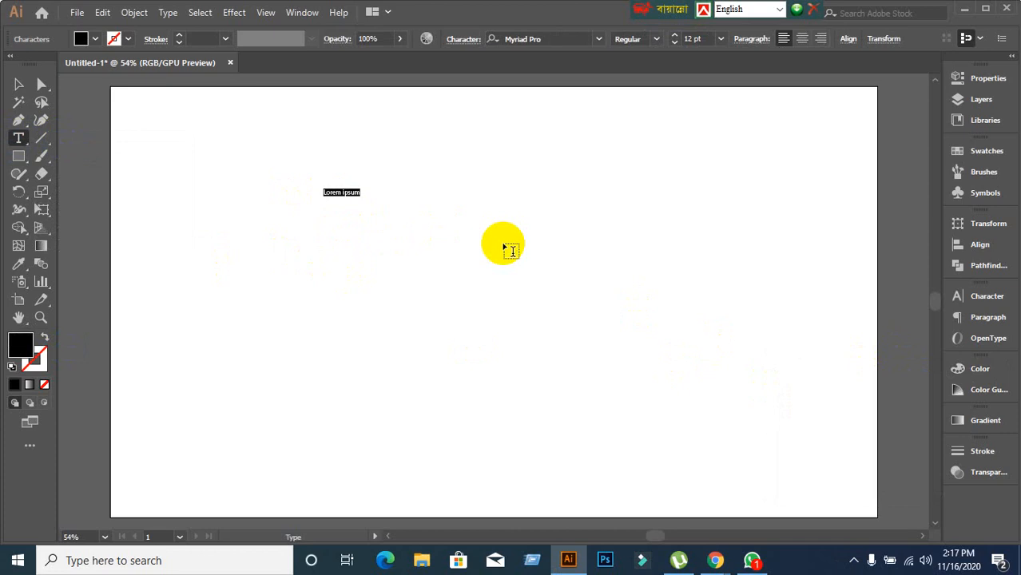
key(BackSpace)
text(Learning & Ed)
text(rning Ce)
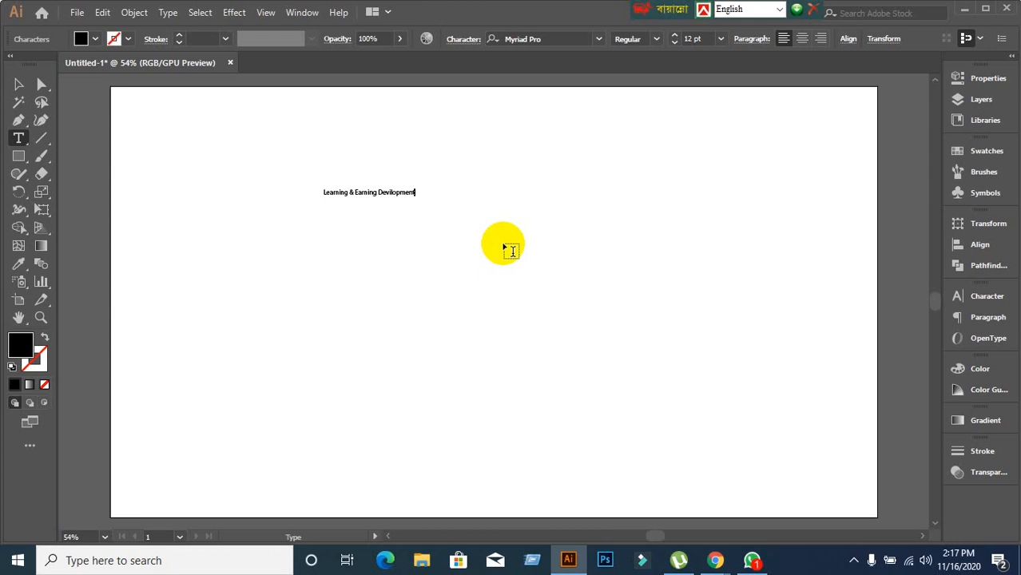
key(Return)
text(F)
Select the finished headline object and switch to the Google Meet call.
click(17, 84)
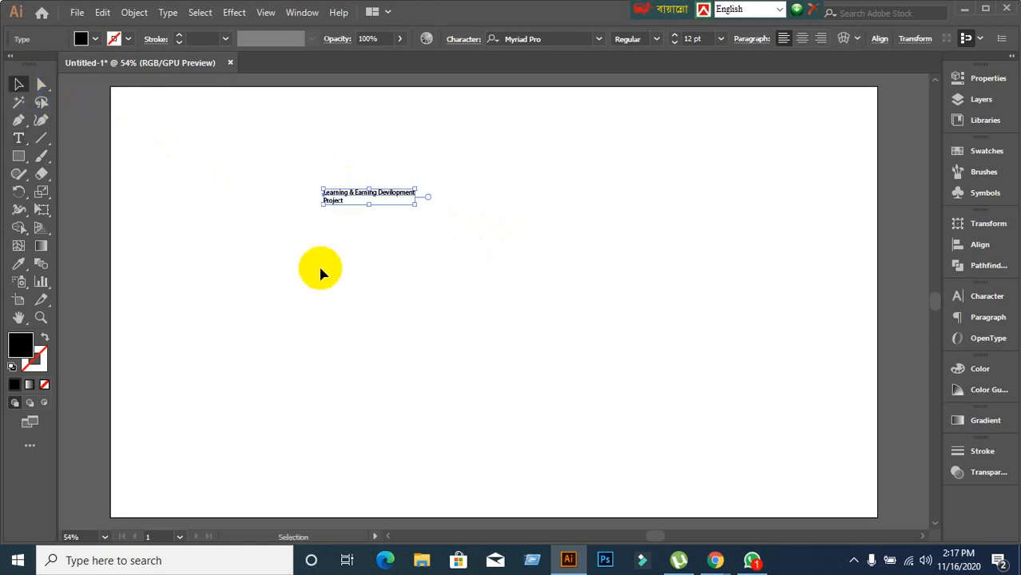
click(368, 217)
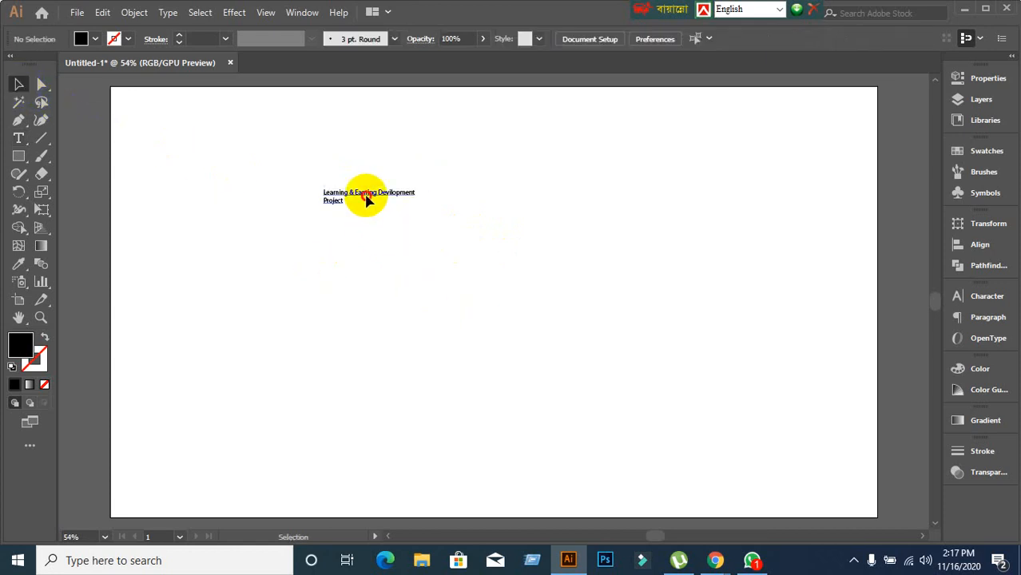
click(367, 204)
click(714, 560)
click(647, 493)
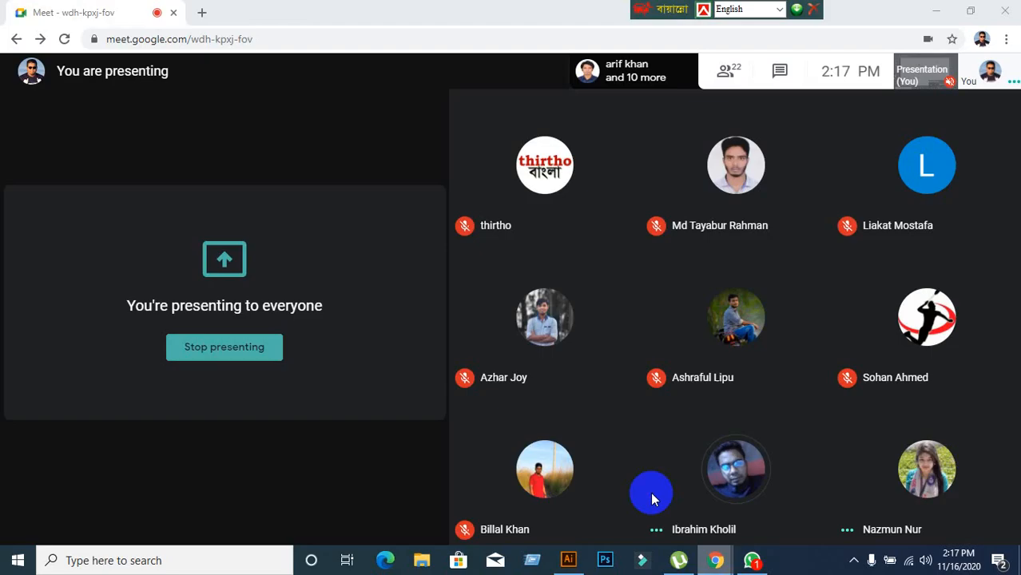
Switch between Illustrator and the Meet call, opening and closing the meeting chat.
click(568, 565)
click(570, 567)
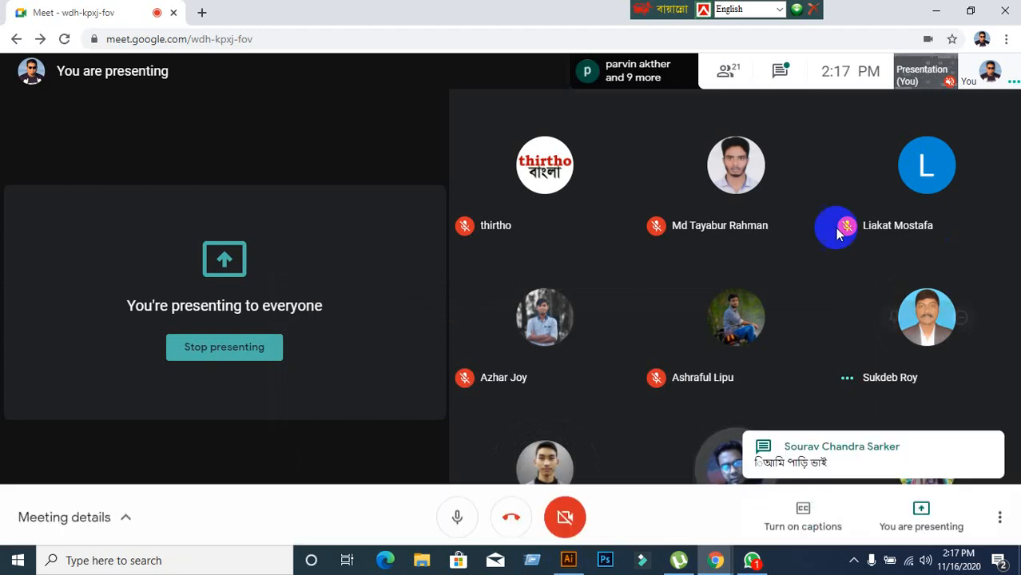
click(784, 72)
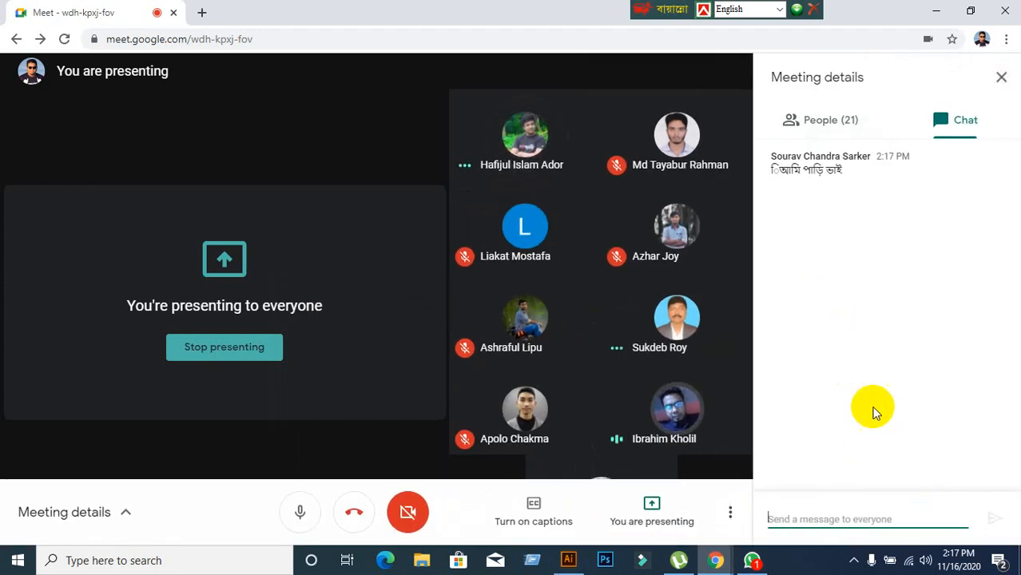
click(1001, 77)
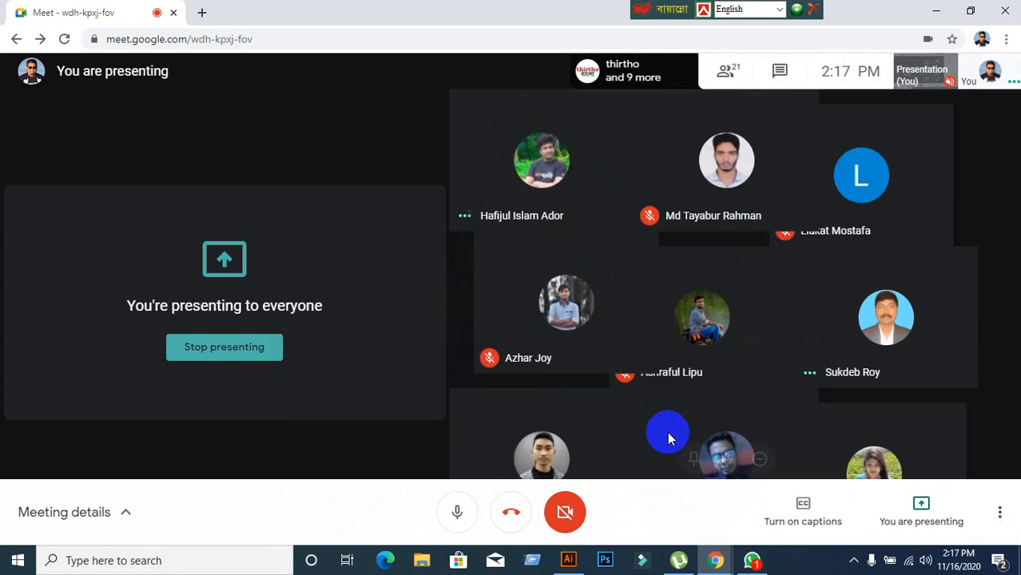
click(570, 561)
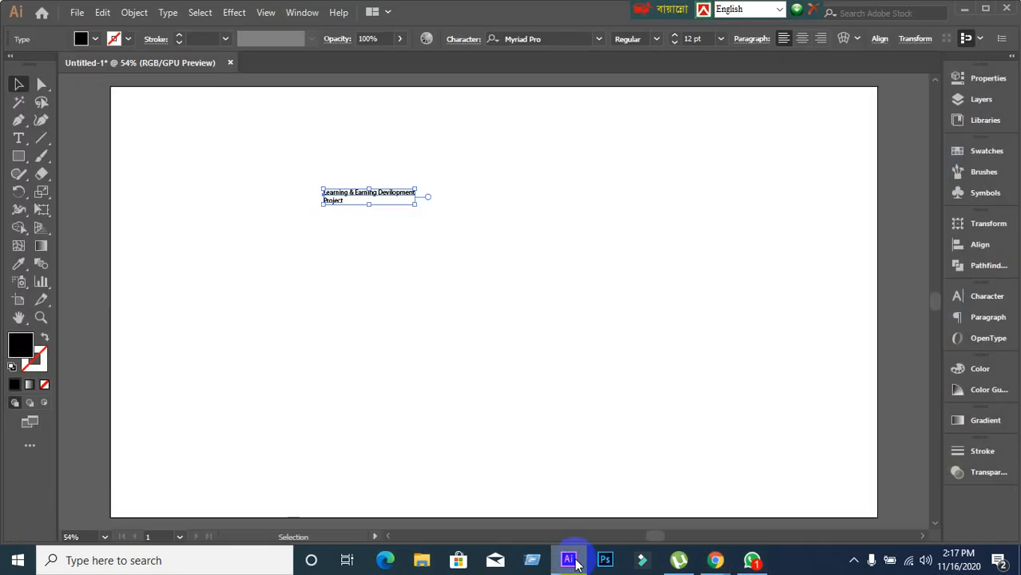
click(570, 561)
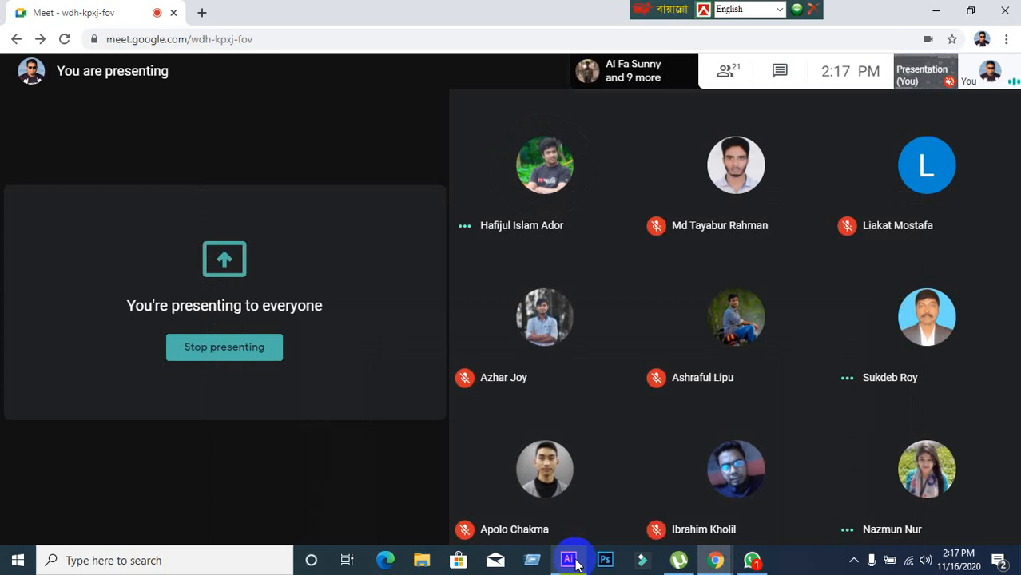
click(568, 560)
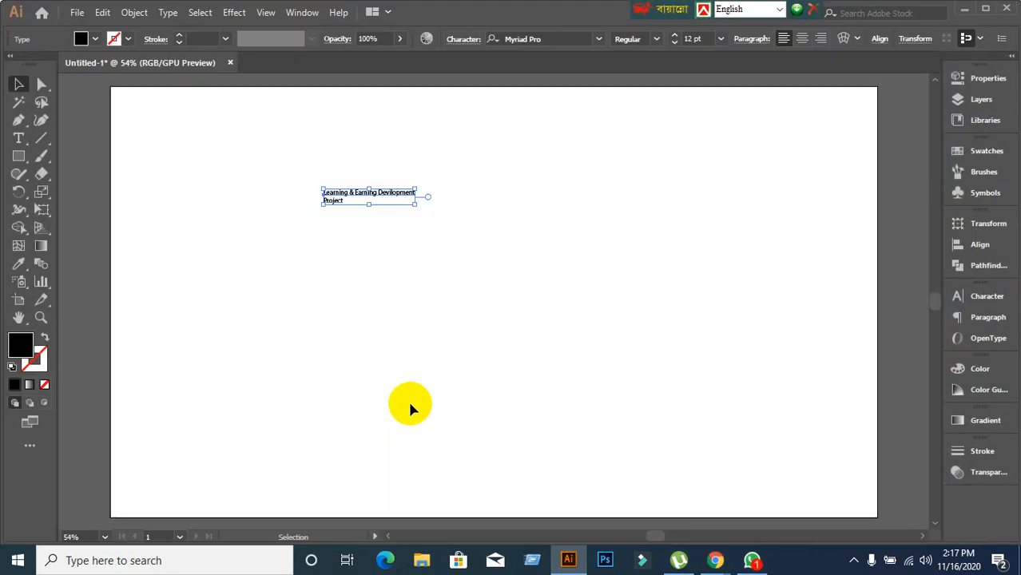
mouse_move(706, 552)
click(637, 499)
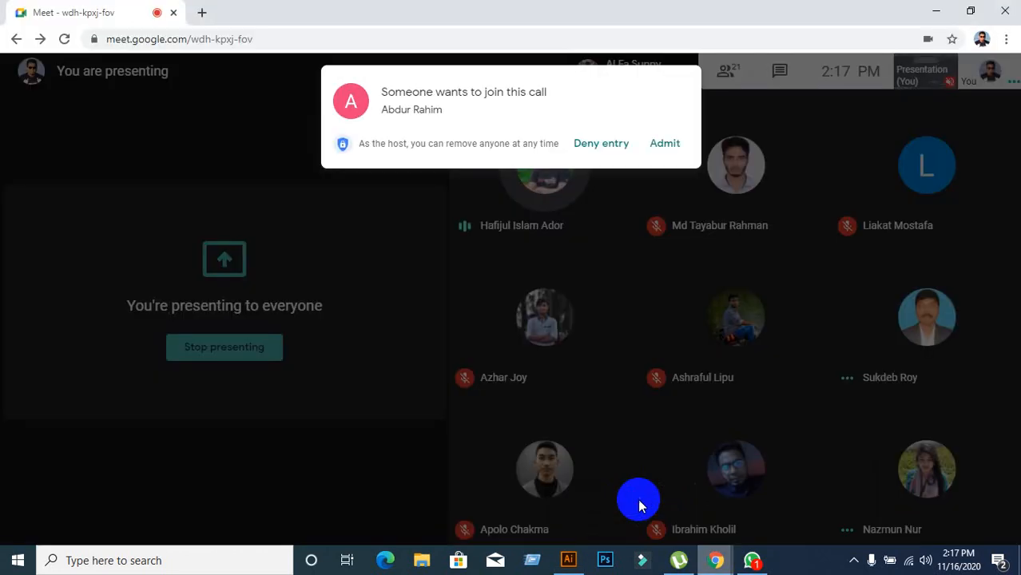
Admit the waiting person, then return to Illustrator and the headline frame.
click(670, 149)
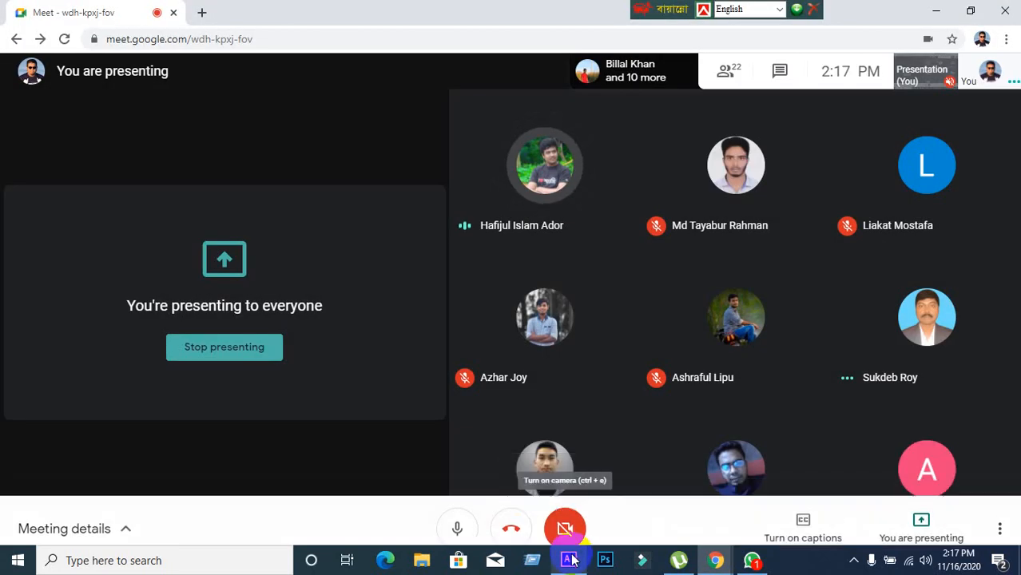
click(568, 561)
click(442, 361)
drag(250, 137, 599, 327)
click(550, 335)
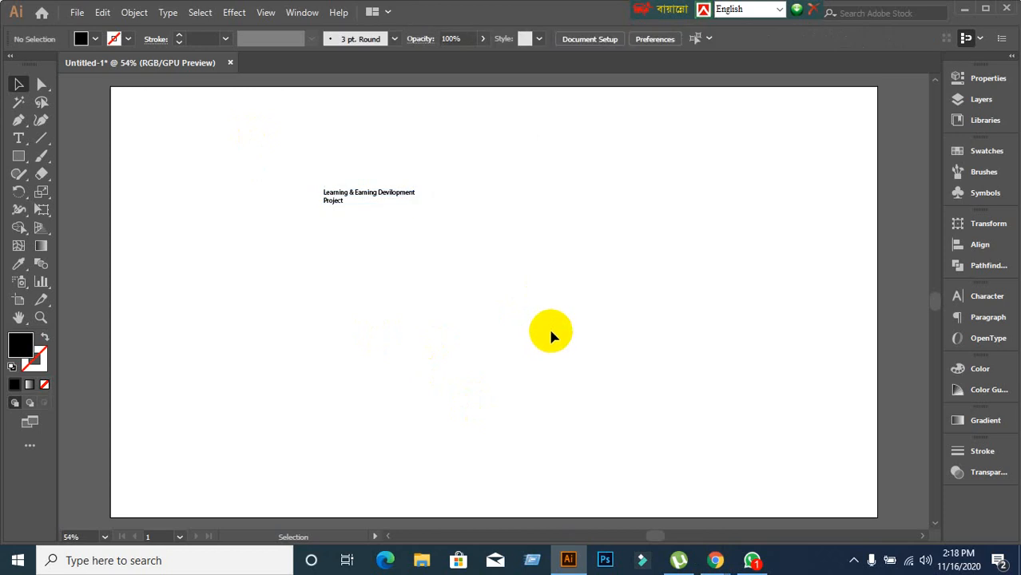
Select the headline frame and preview font styles, keeping Myriad Pro Regular.
drag(273, 144, 611, 353)
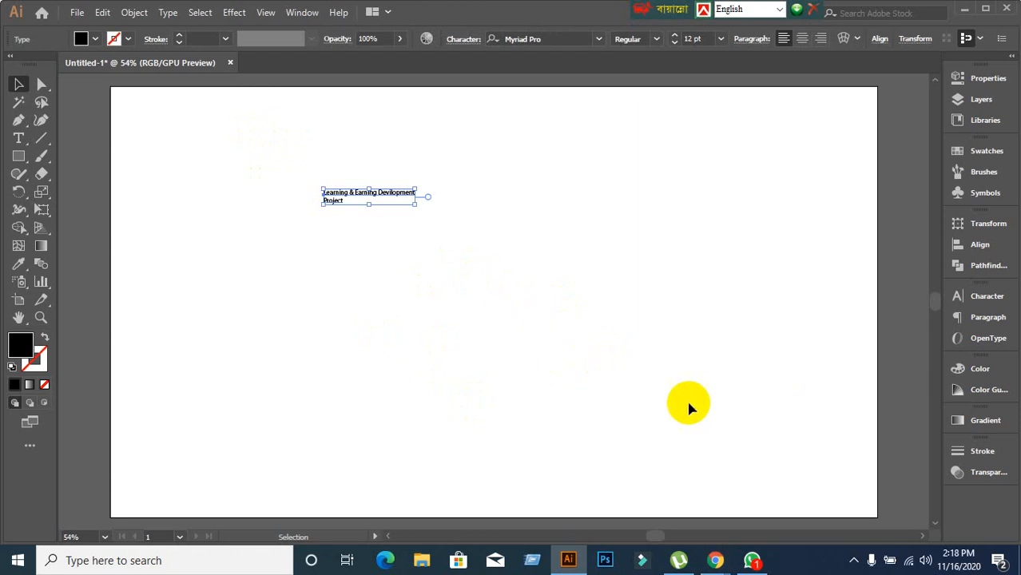
click(618, 365)
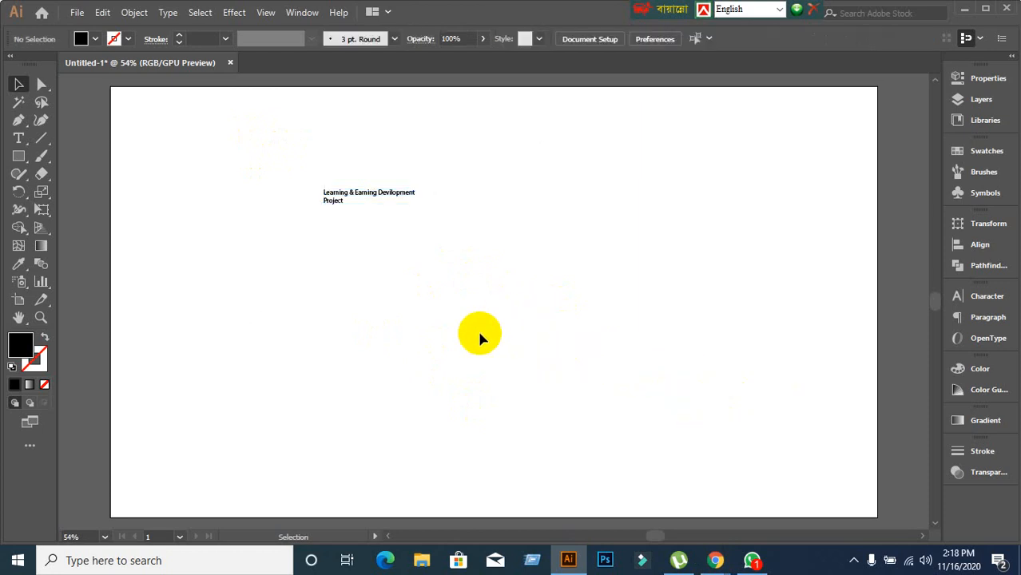
drag(296, 119, 494, 354)
click(293, 180)
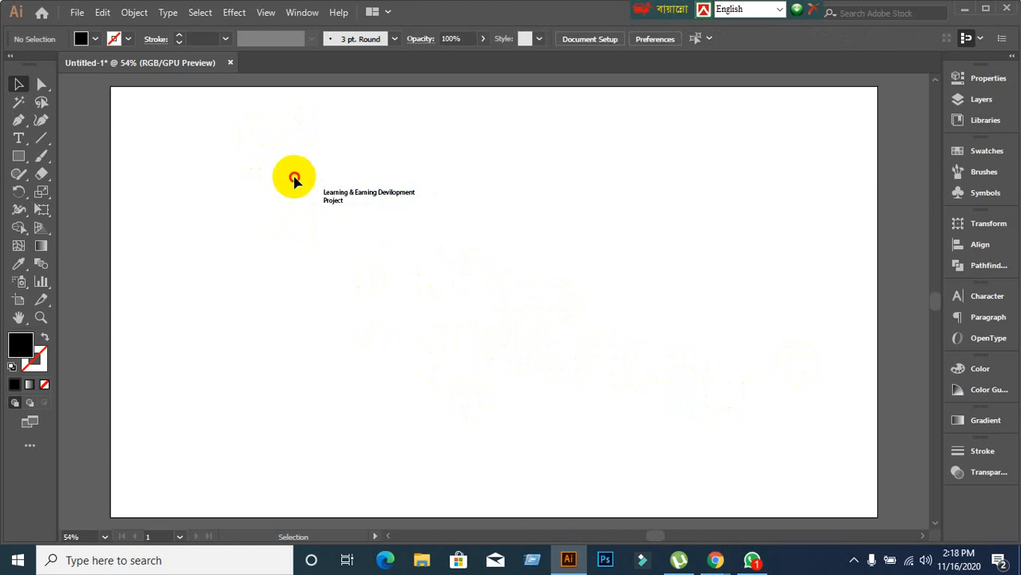
drag(294, 179, 513, 296)
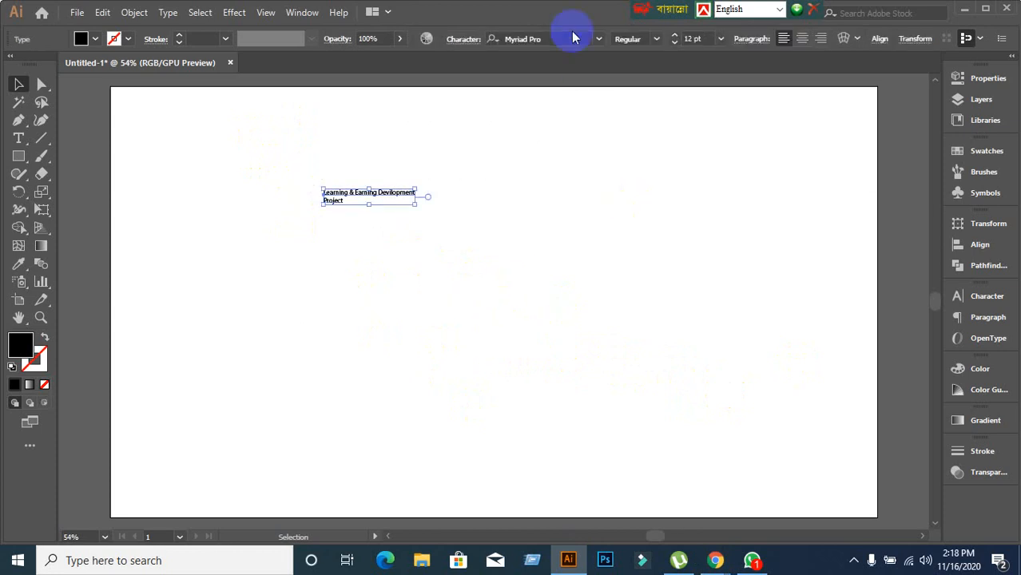
click(655, 38)
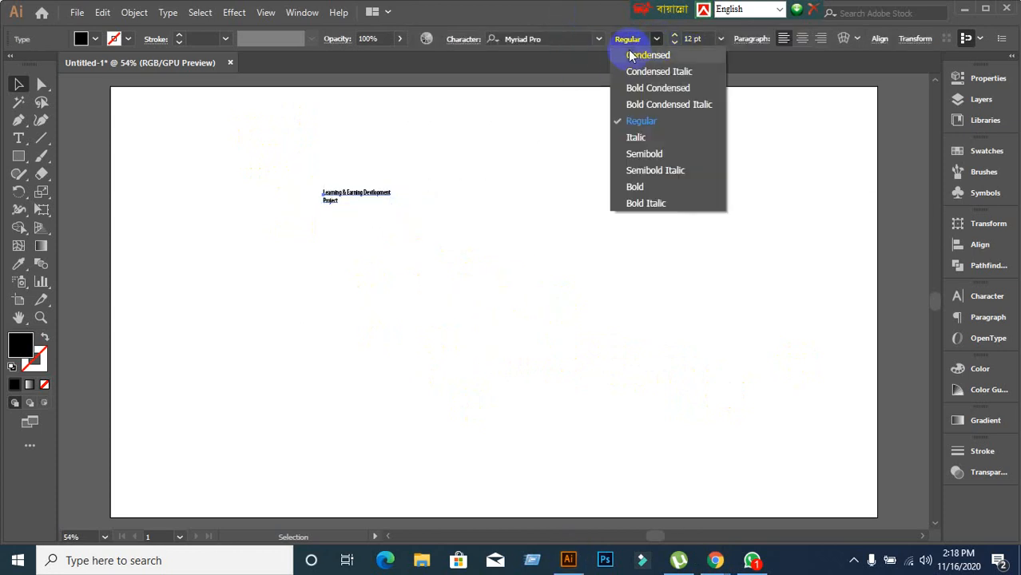
click(604, 35)
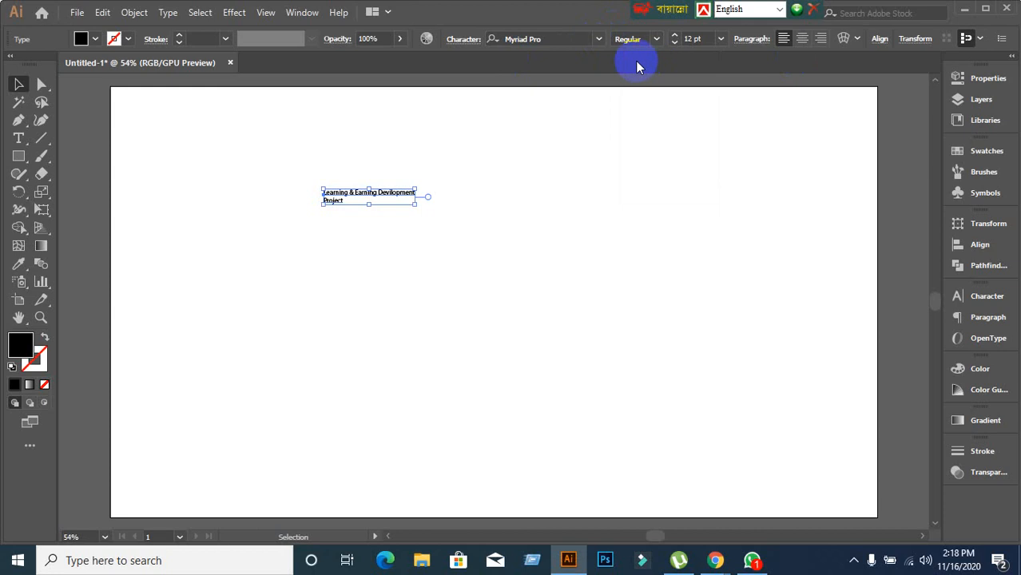
Reselect the headline frame and open the Window menu.
click(526, 246)
drag(246, 138, 526, 356)
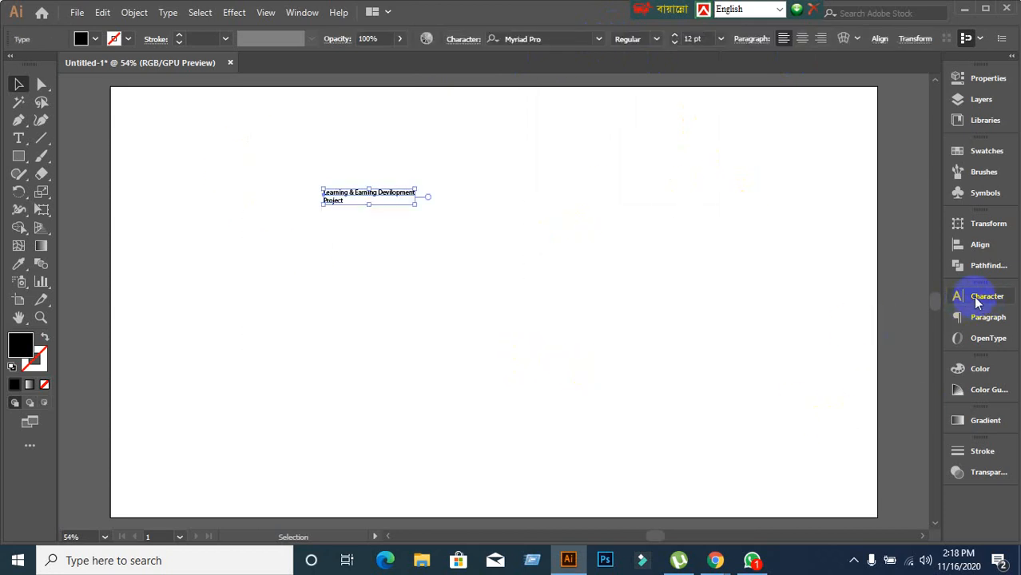
click(302, 13)
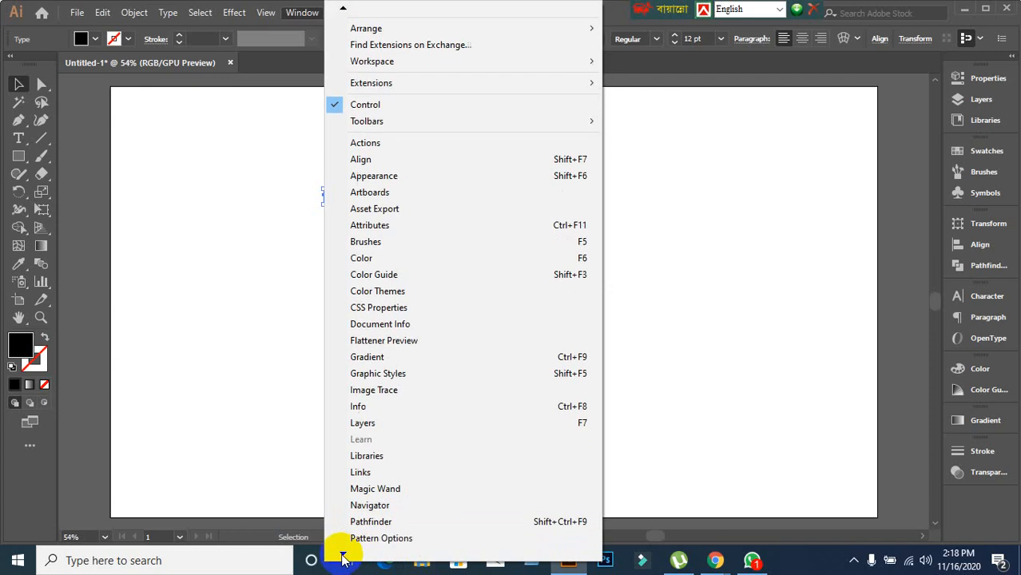
click(342, 554)
click(342, 555)
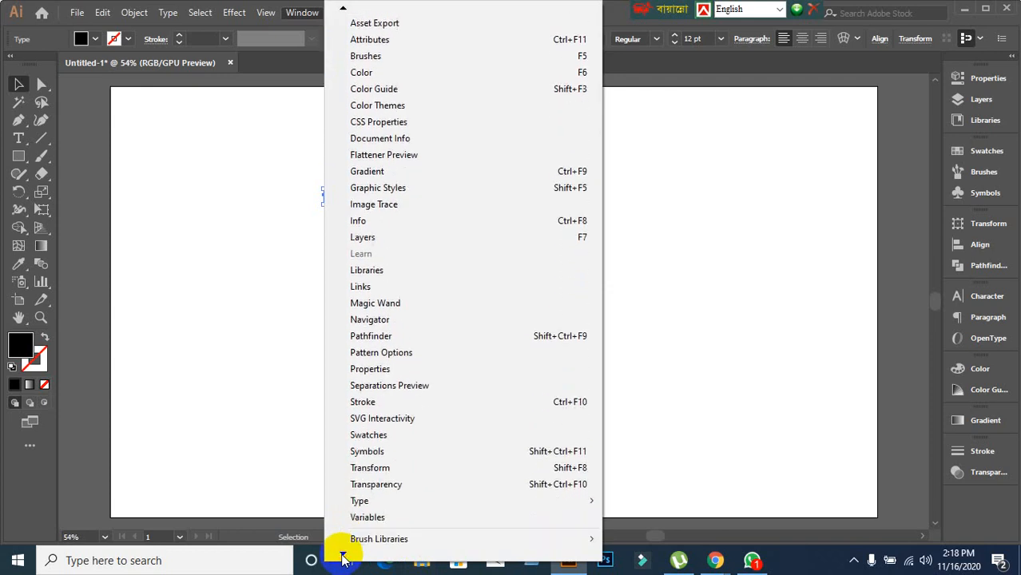
Open the Character panel for the selected headline, showing Myriad Pro Regular 12 pt.
mouse_move(370, 450)
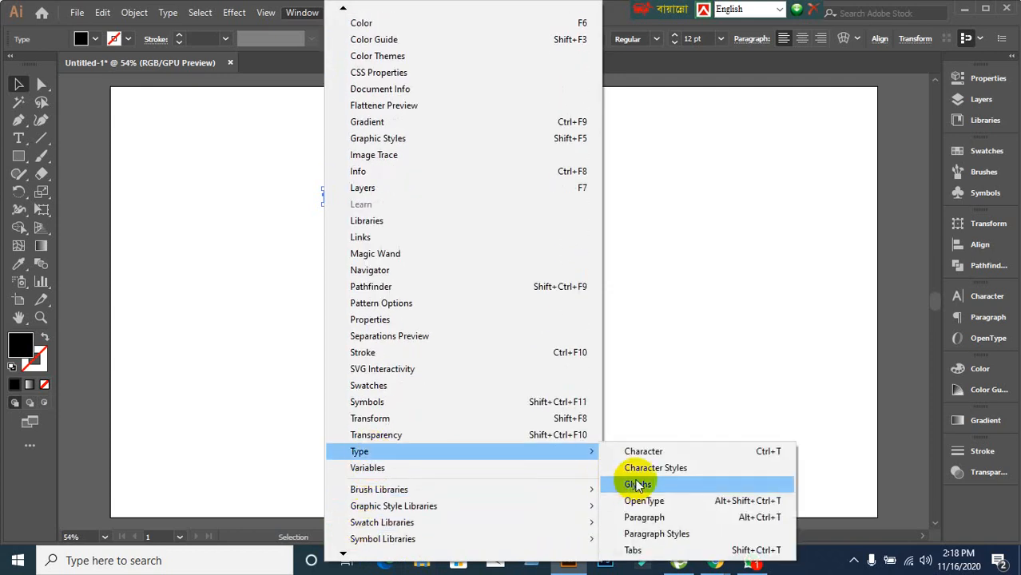
click(644, 452)
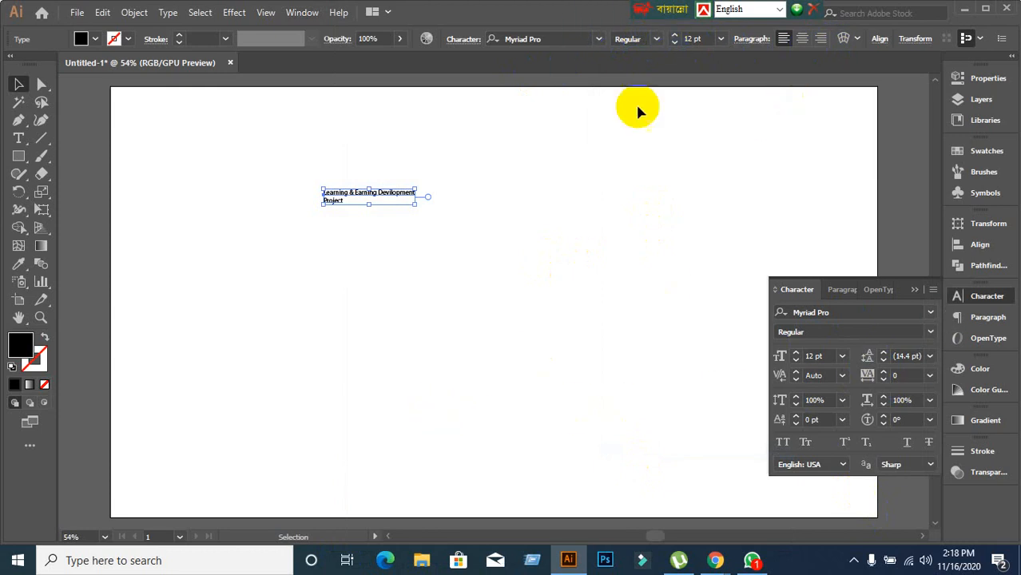
click(418, 284)
drag(235, 166, 519, 289)
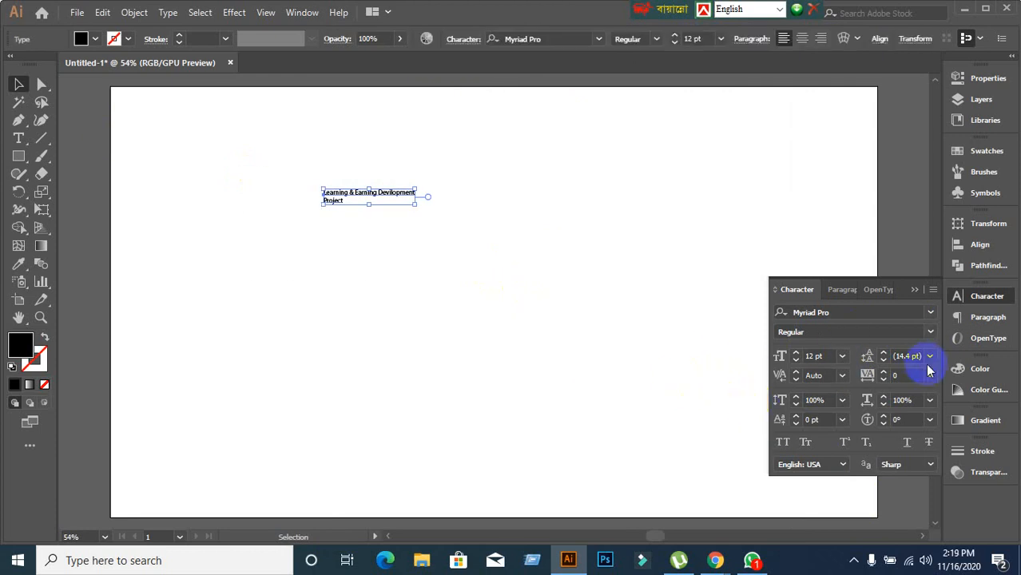
click(930, 313)
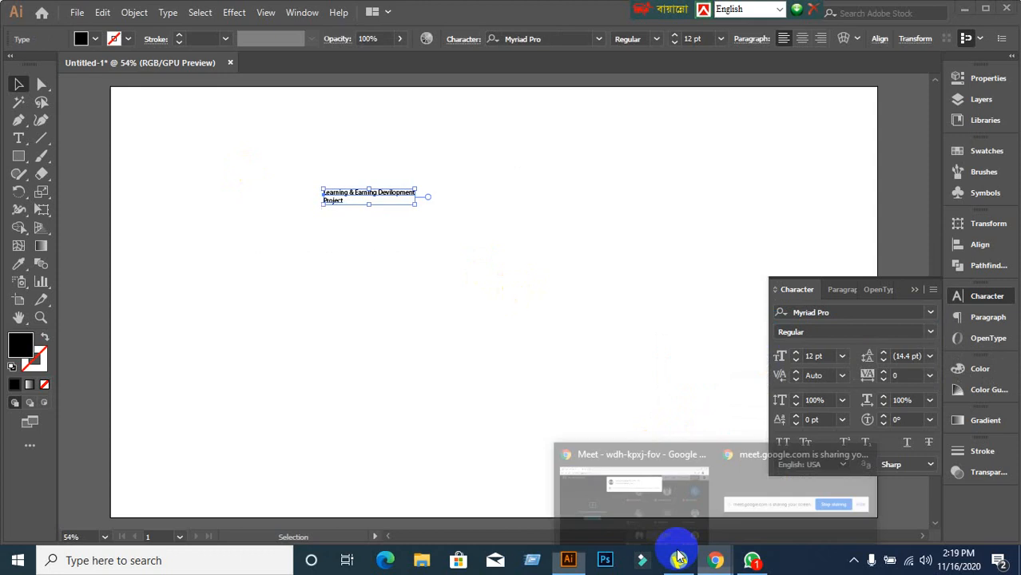
Admit the waiting person in Google Meet and return to Illustrator.
click(638, 511)
click(664, 145)
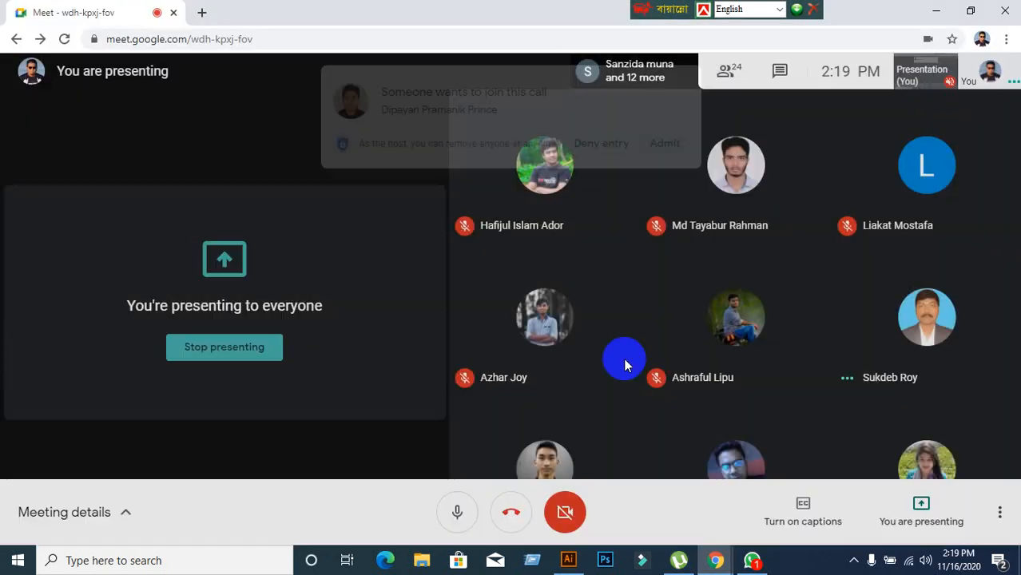
click(568, 559)
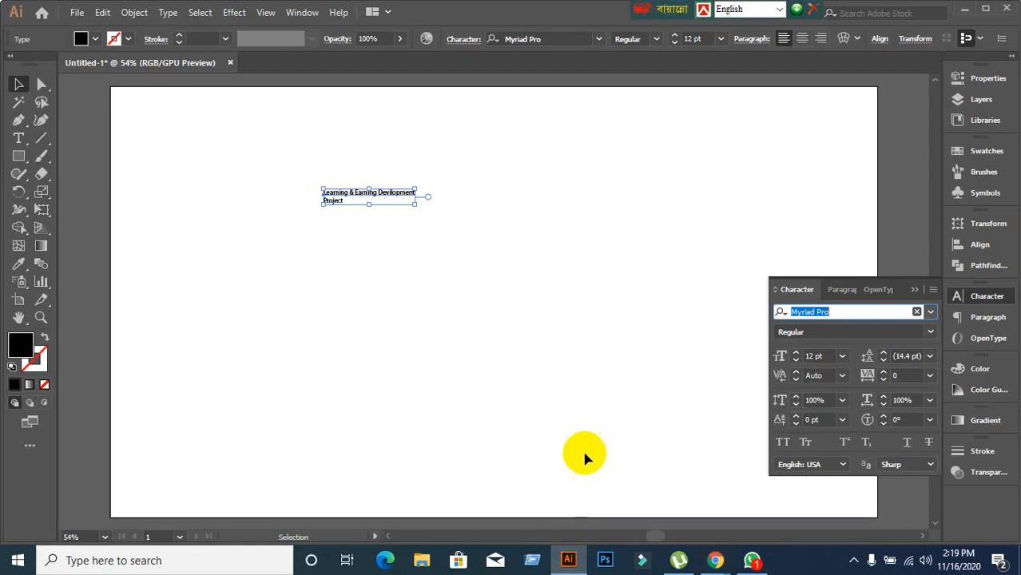
Try searching for a new font name and browse the full installed font list.
click(858, 312)
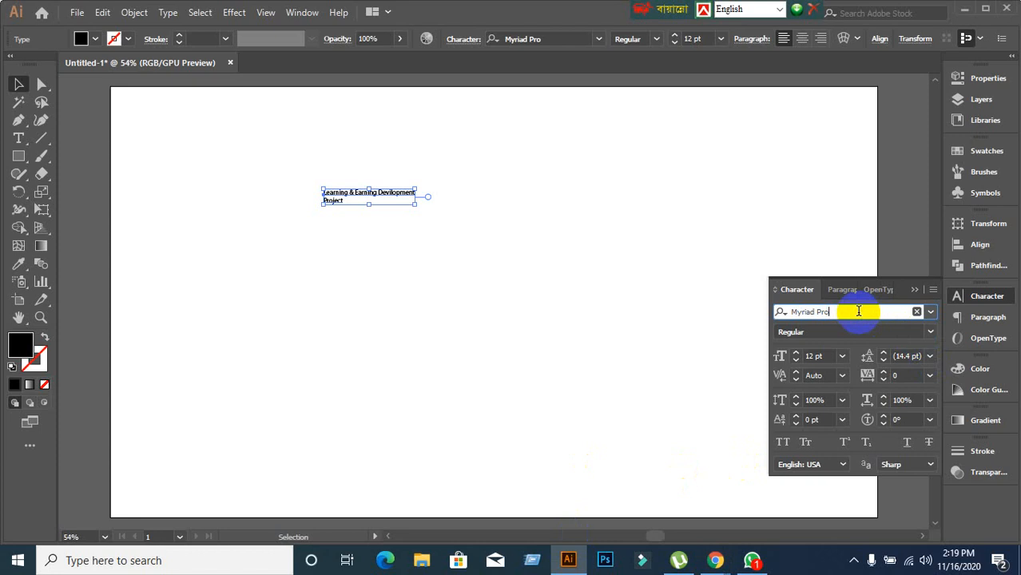
drag(858, 311, 770, 312)
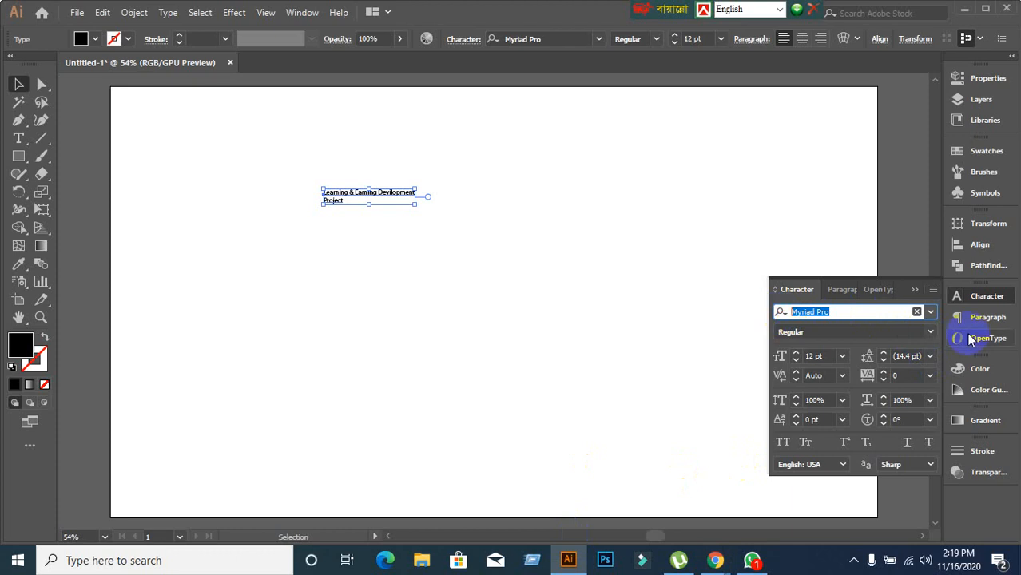
text(L)
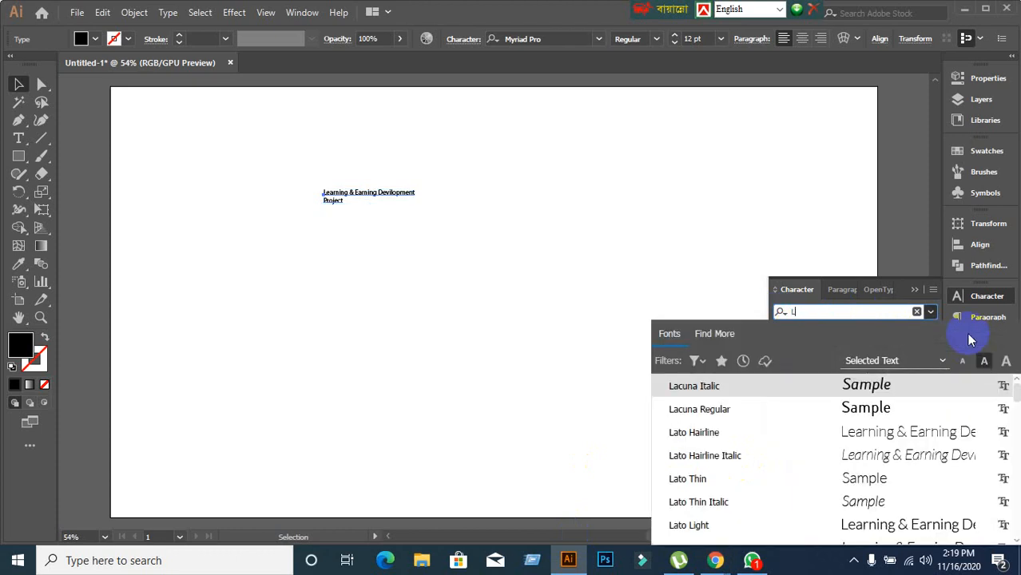
text(to)
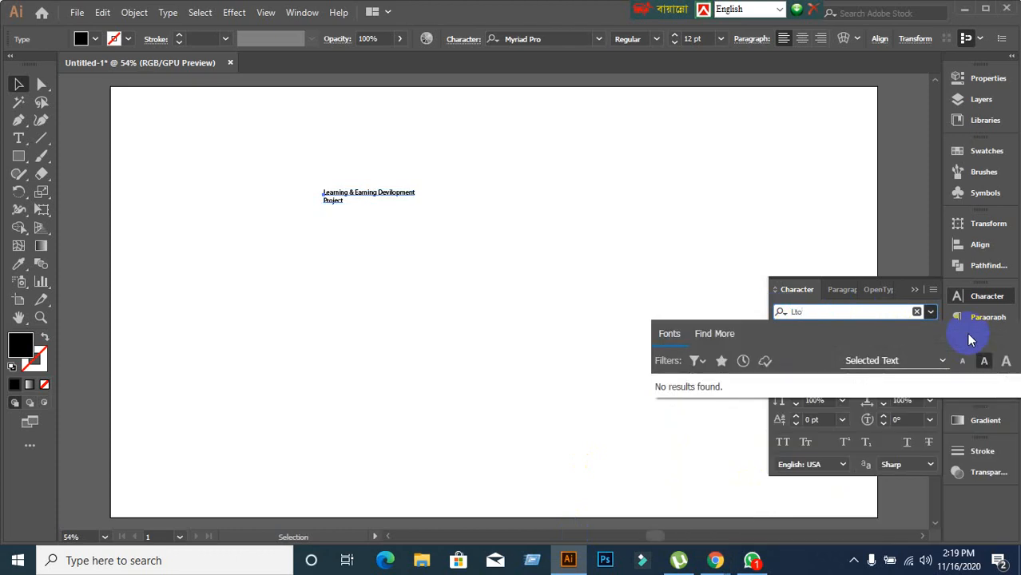
key(BackSpace)
key(BackSpace)
key(BackSpace)
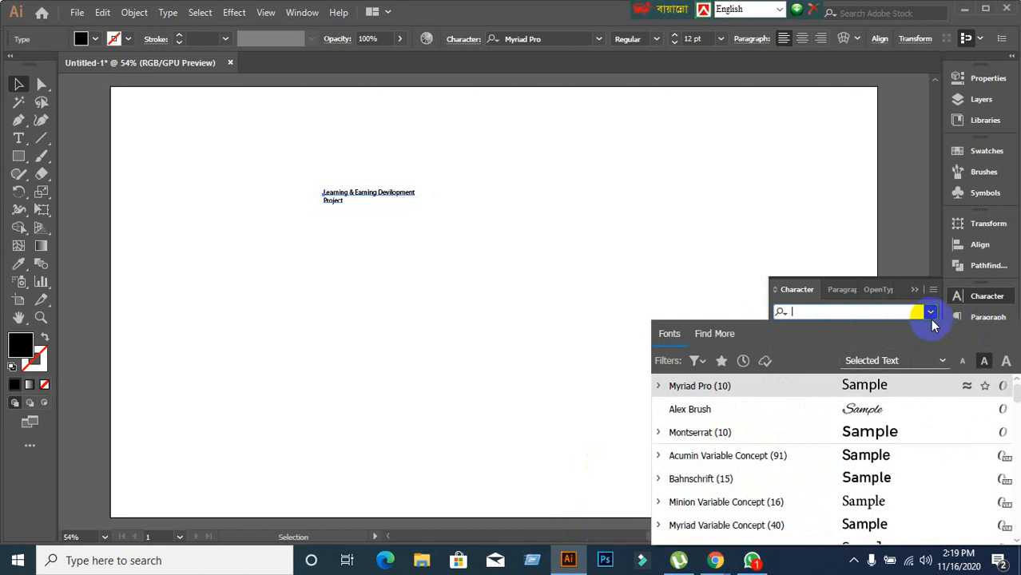
click(931, 313)
click(930, 313)
scroll(778, 440, down, 3)
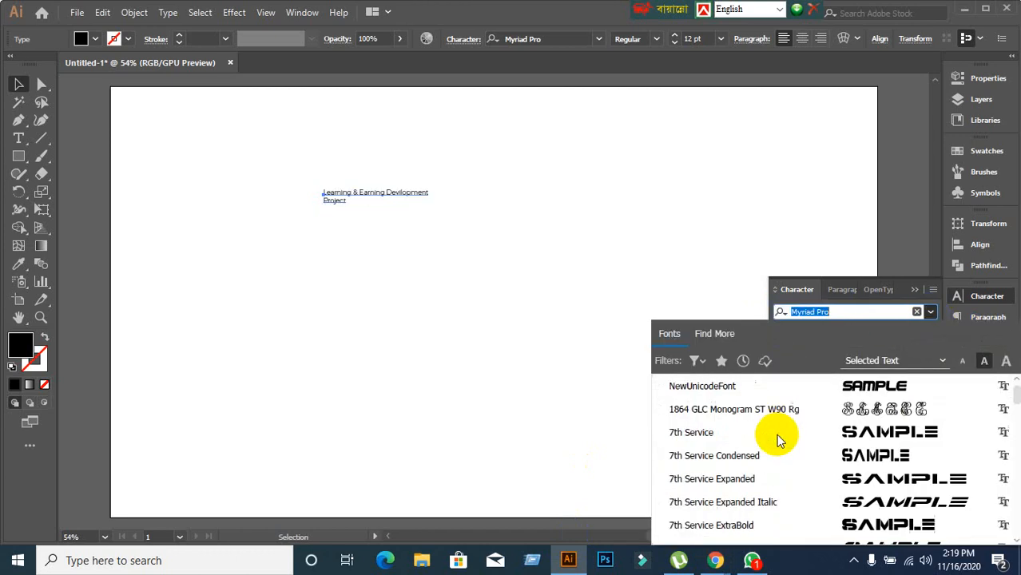
scroll(779, 439, down, 10)
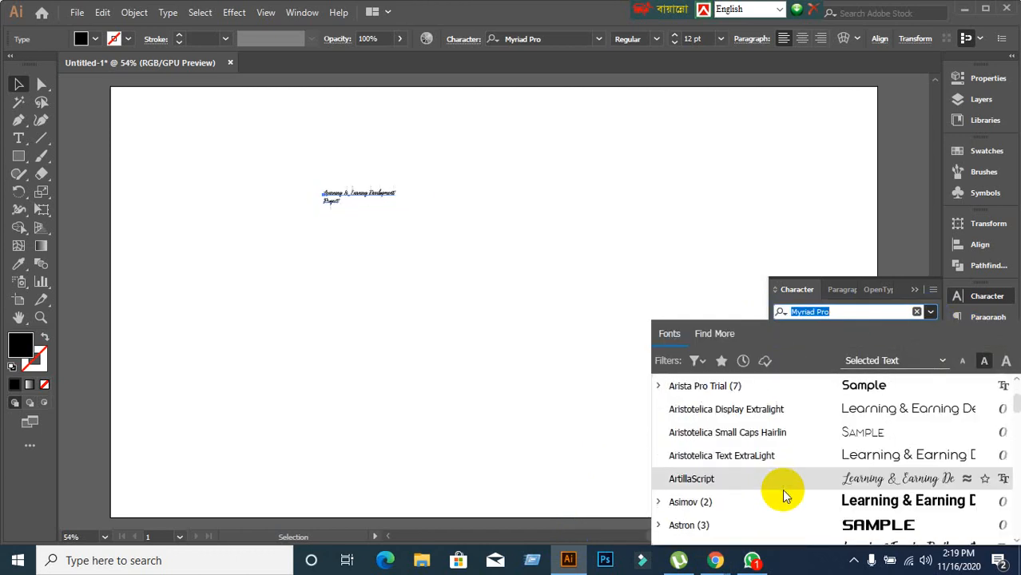
scroll(782, 496, up, 1)
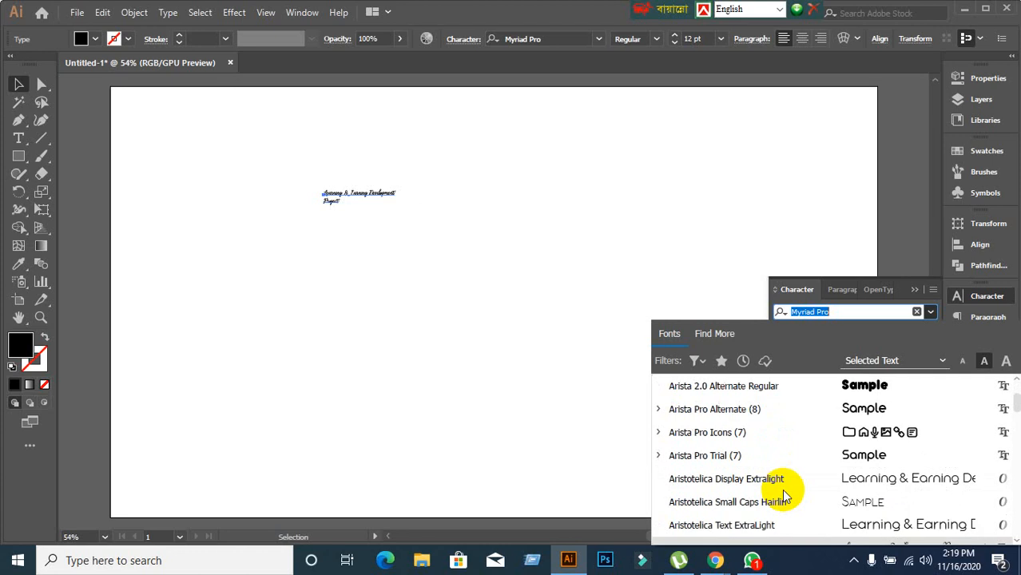
Search for Lato and apply Lato Thin to the headline.
click(845, 314)
drag(844, 314, 760, 326)
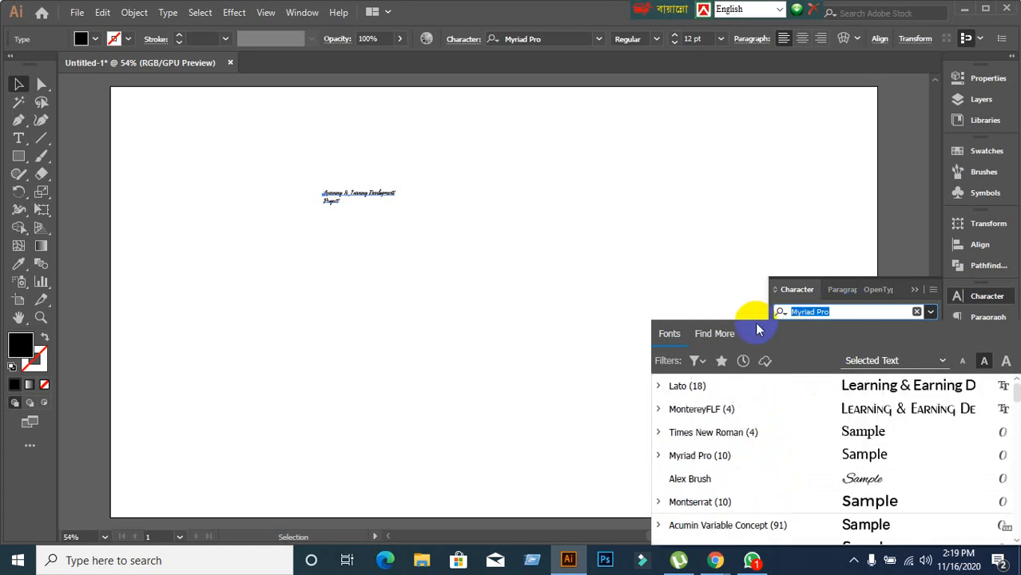
text(Lato)
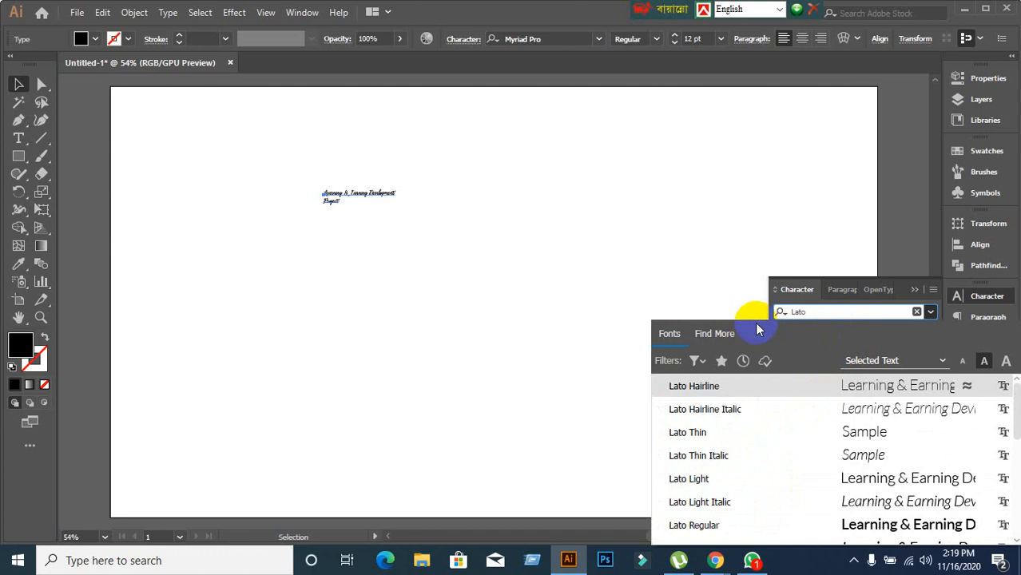
click(702, 432)
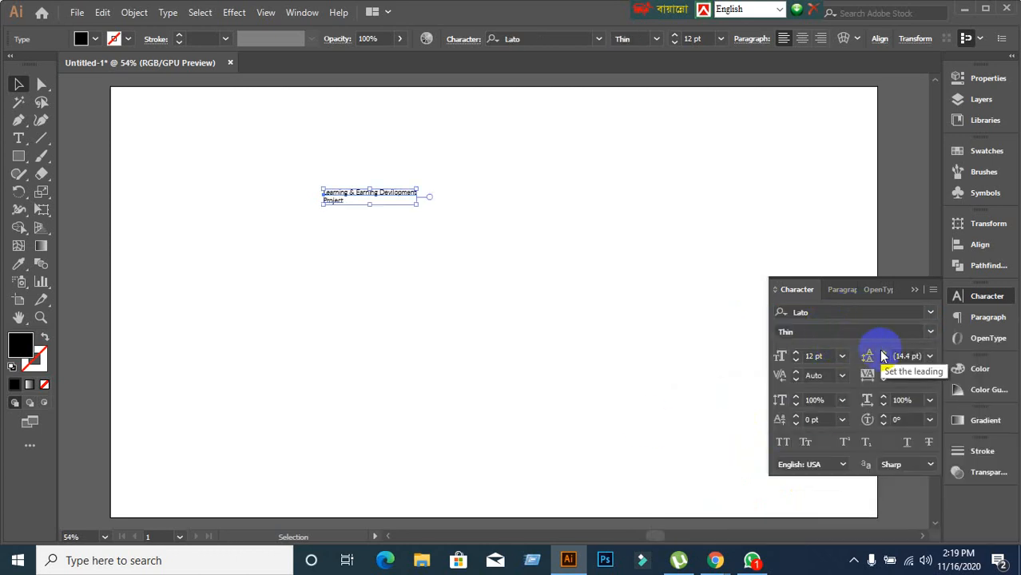
Change the Lato font style to Semibold.
click(930, 342)
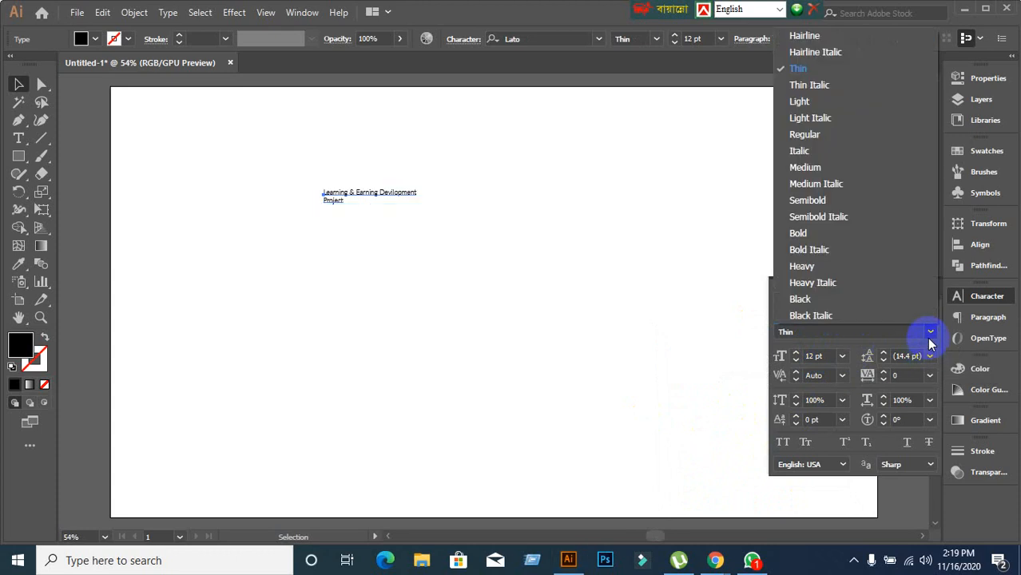
click(928, 340)
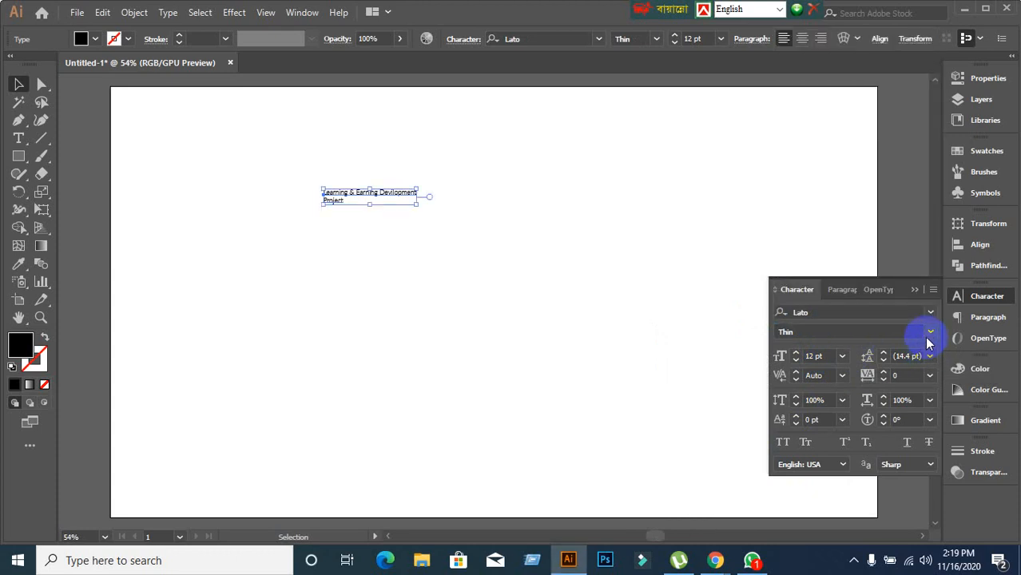
click(927, 340)
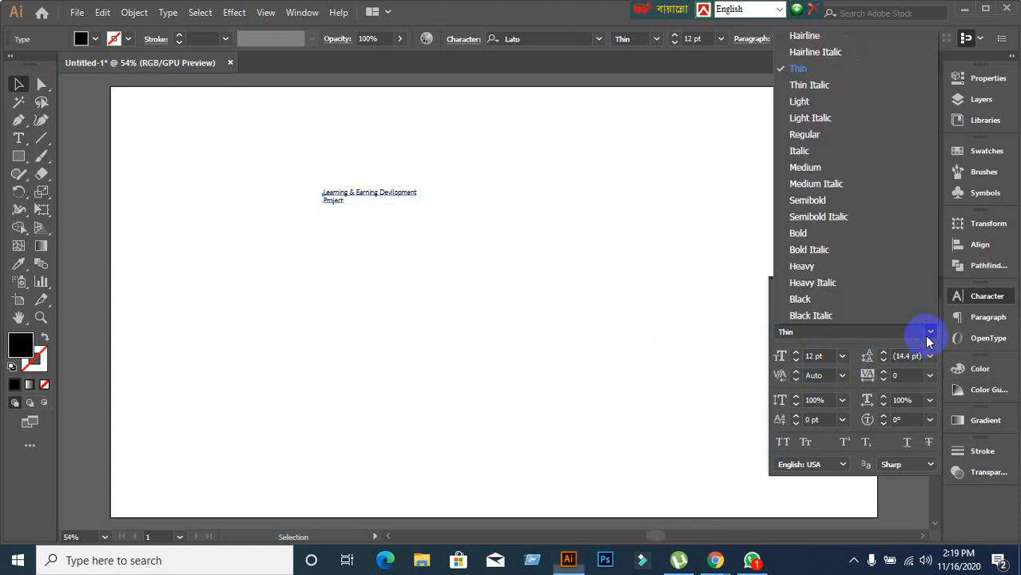
click(797, 202)
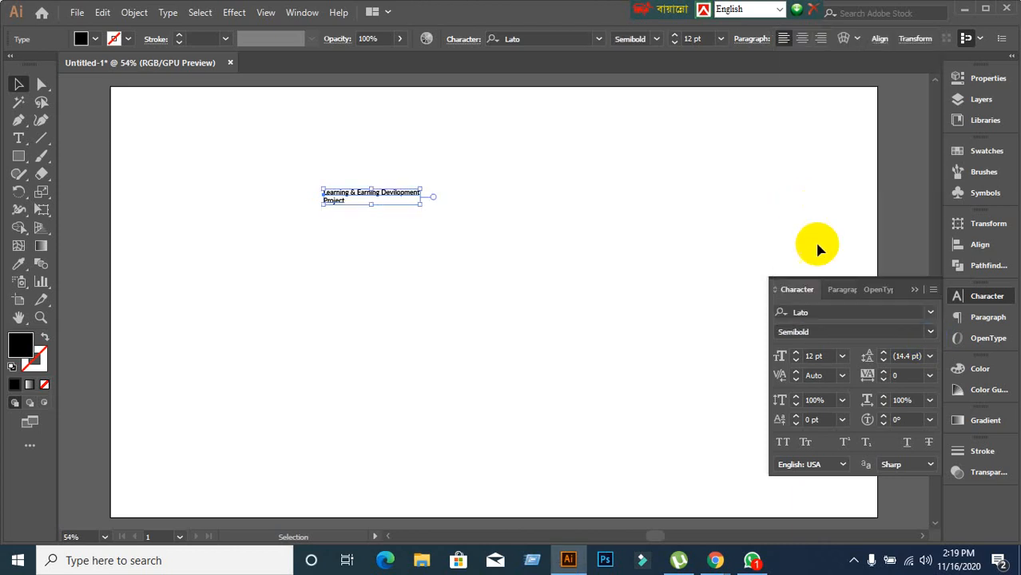
Make the headline Lato Bold and enlarge it, up to the 72 pt preset.
click(929, 332)
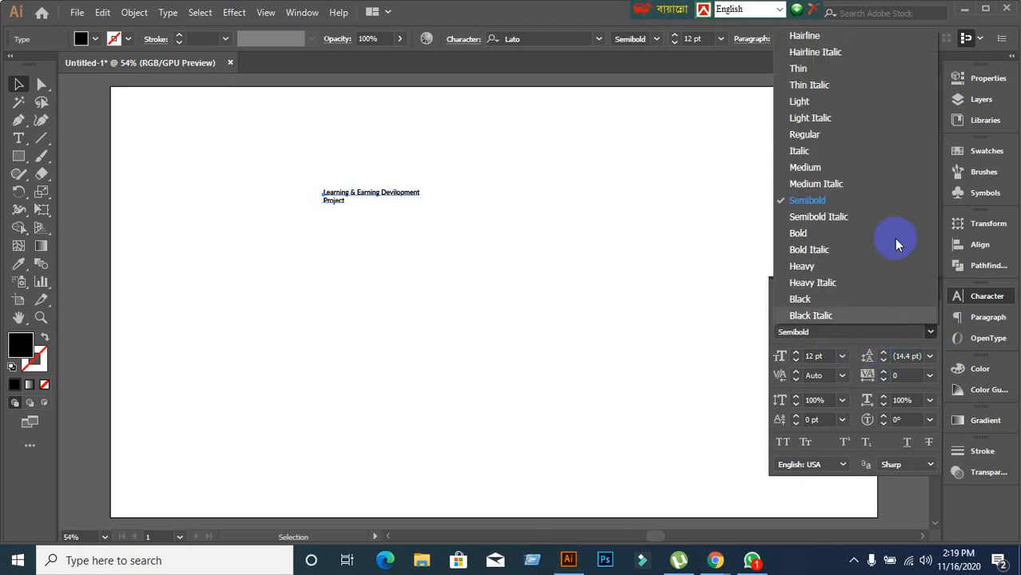
click(823, 232)
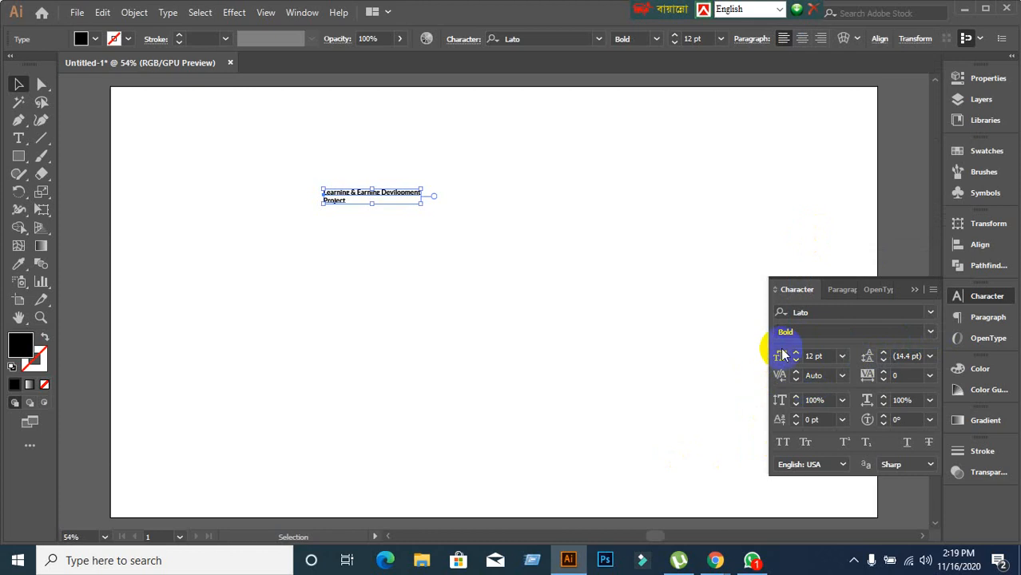
click(830, 357)
key(Up)
key(Up)
key(Up)
key(Up)
key(Up)
key(Up)
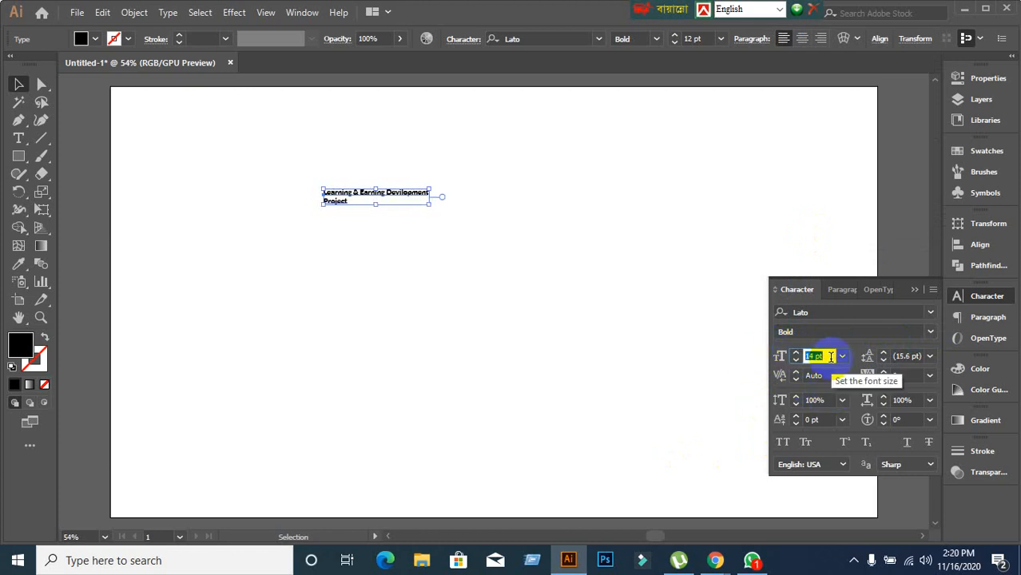
key(Up)
key(Up)
key(Up)
key(Up)
key(Up)
key(Up)
key(Up)
key(Up)
key(Up)
key(Up)
key(Up)
key(Up)
key(Up)
key(Up)
key(Up)
key(Up)
key(Up)
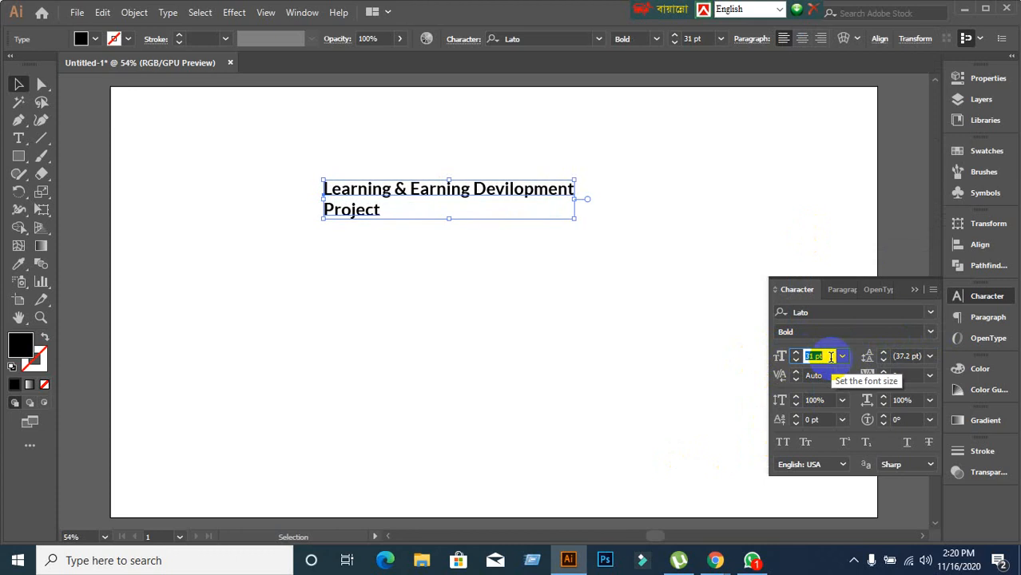
key(Up)
key(Up)
key(Up)
key(Up)
key(Up)
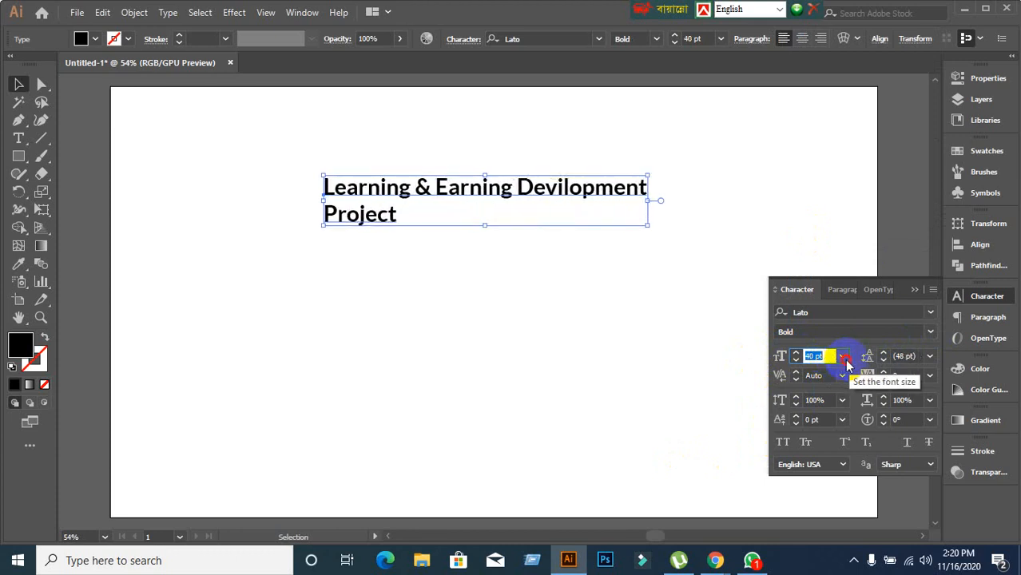
click(843, 356)
click(862, 342)
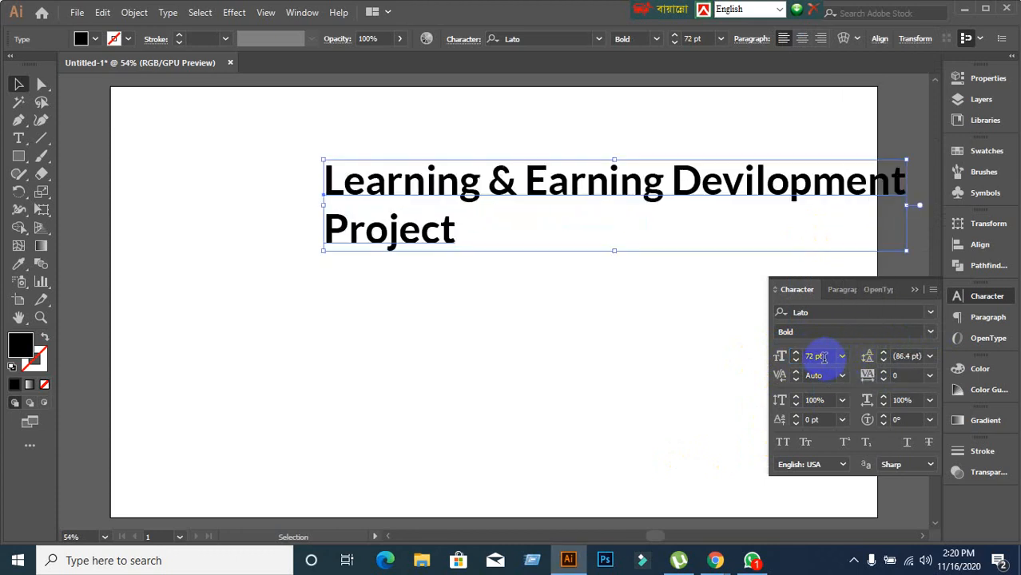
Reduce the font size to 56 pt and select the headline object with the Selection tool.
click(829, 357)
key(Down)
key(Down)
key(Down)
key(Down)
key(Down)
key(Down)
key(Down)
key(Down)
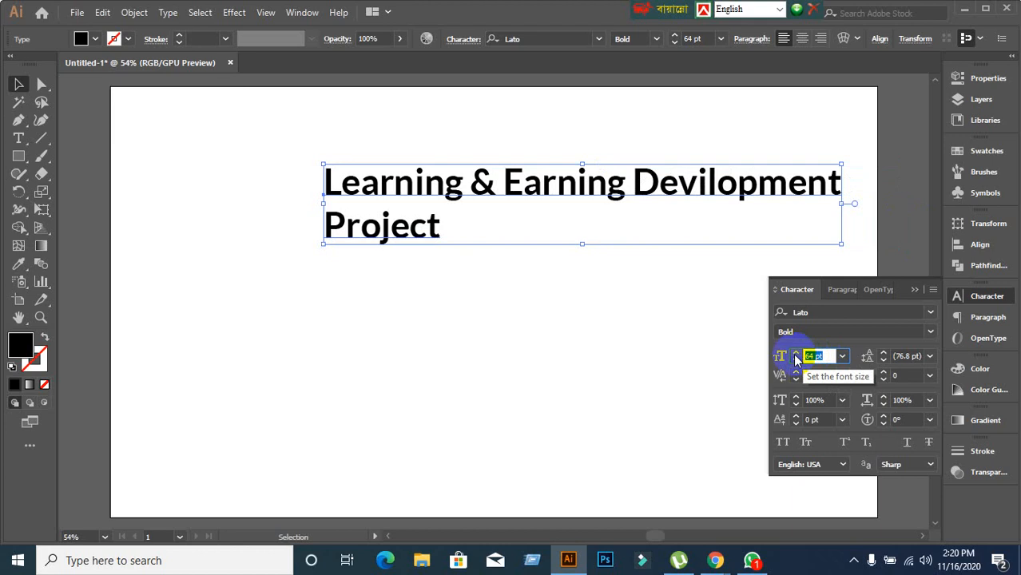
click(795, 353)
click(795, 354)
click(795, 354)
click(795, 362)
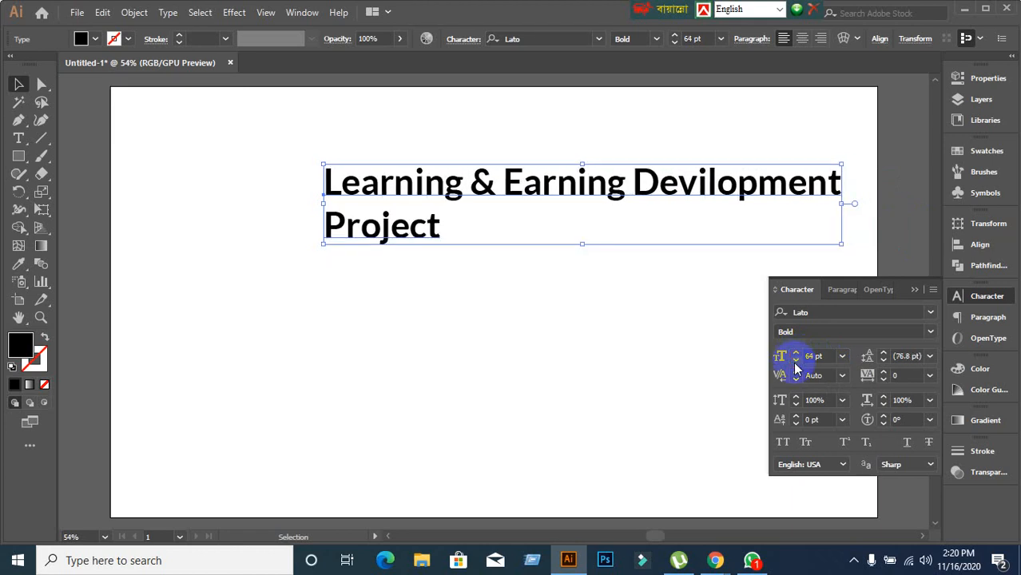
click(795, 362)
click(795, 362)
click(795, 362)
click(795, 362)
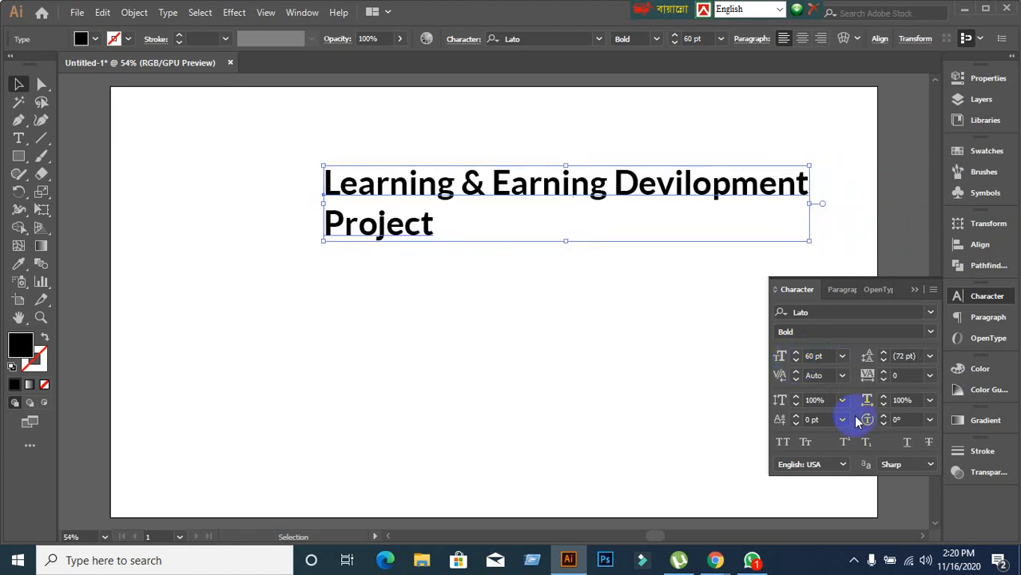
click(796, 362)
click(796, 362)
click(796, 361)
click(795, 362)
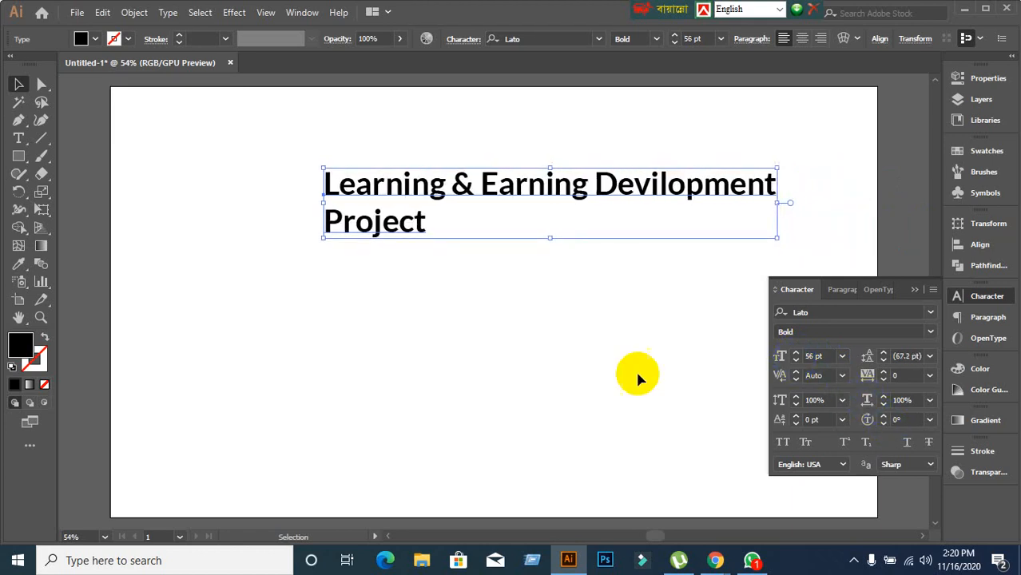
click(18, 138)
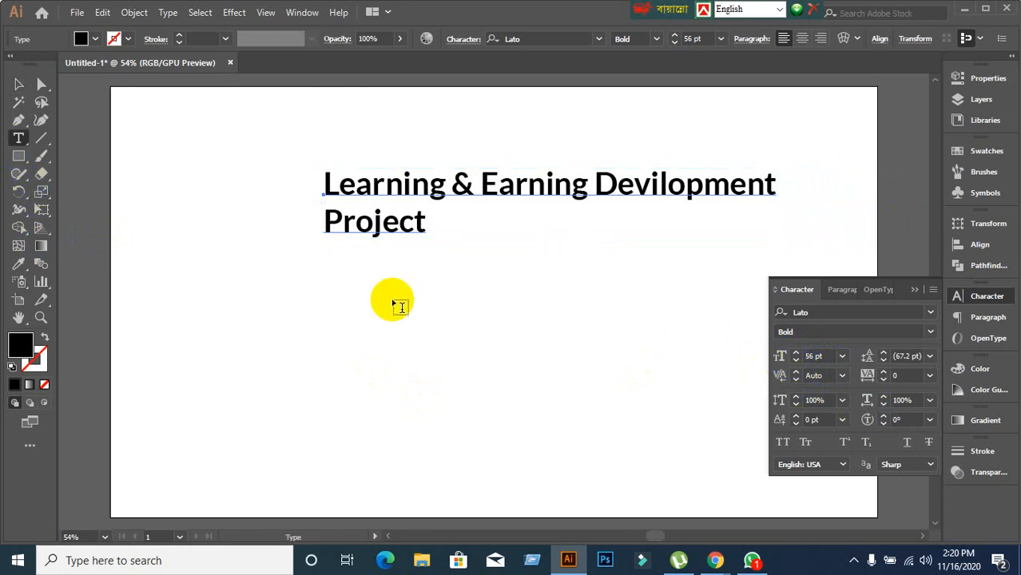
click(806, 356)
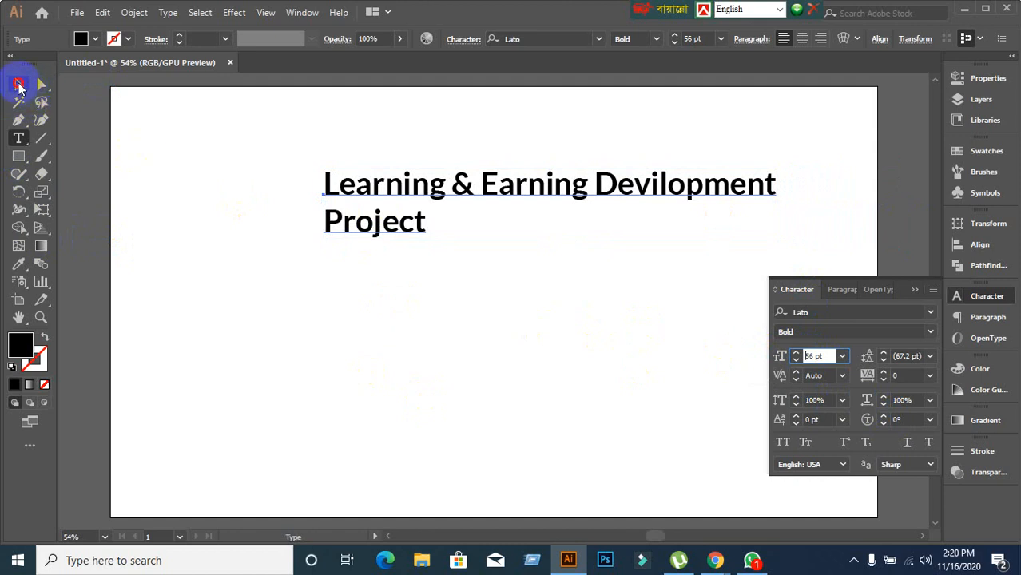
click(20, 86)
click(392, 221)
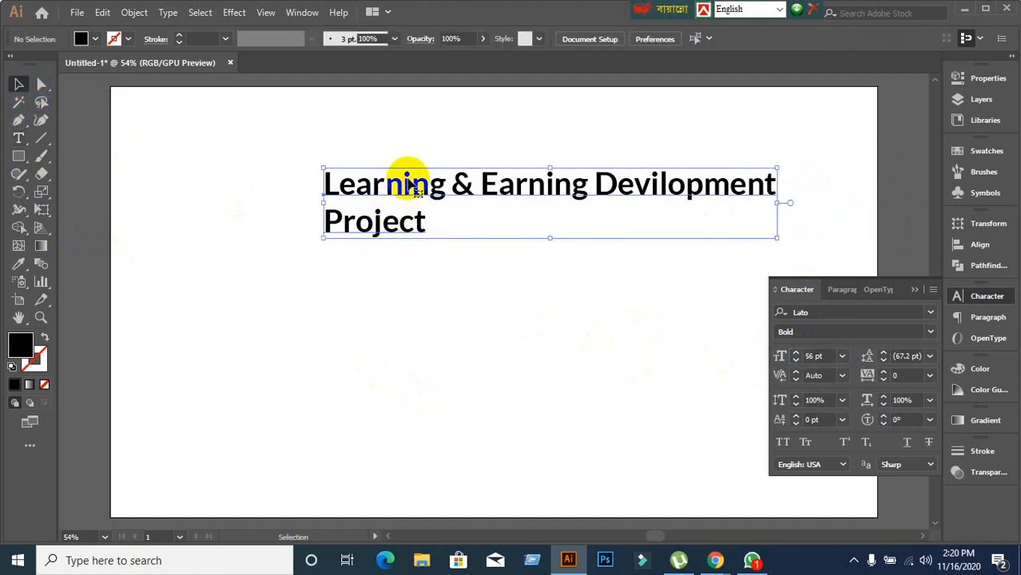
Try left and centre alignment on the headline, moving it to the artboard middle.
drag(412, 185, 321, 182)
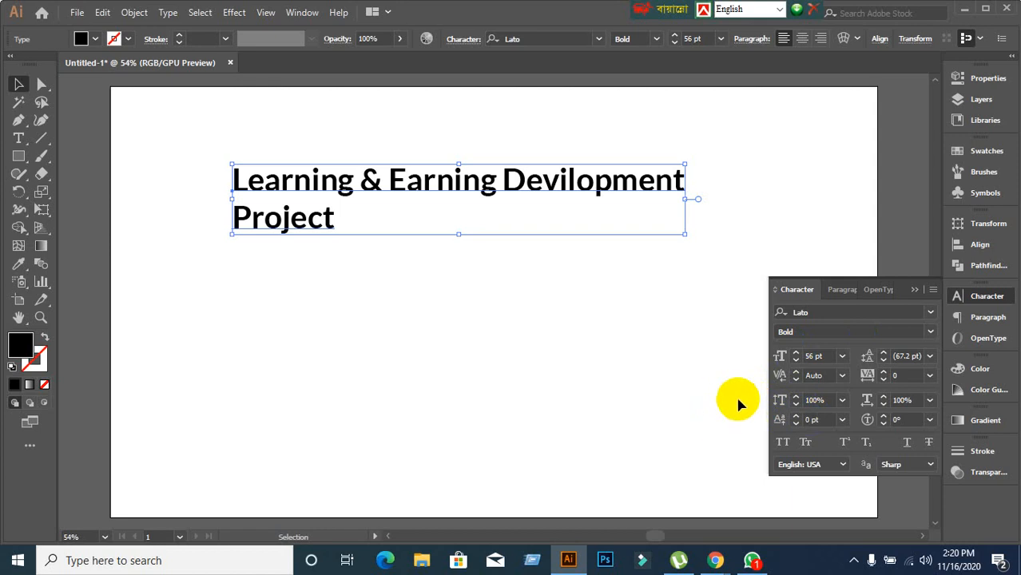
click(840, 290)
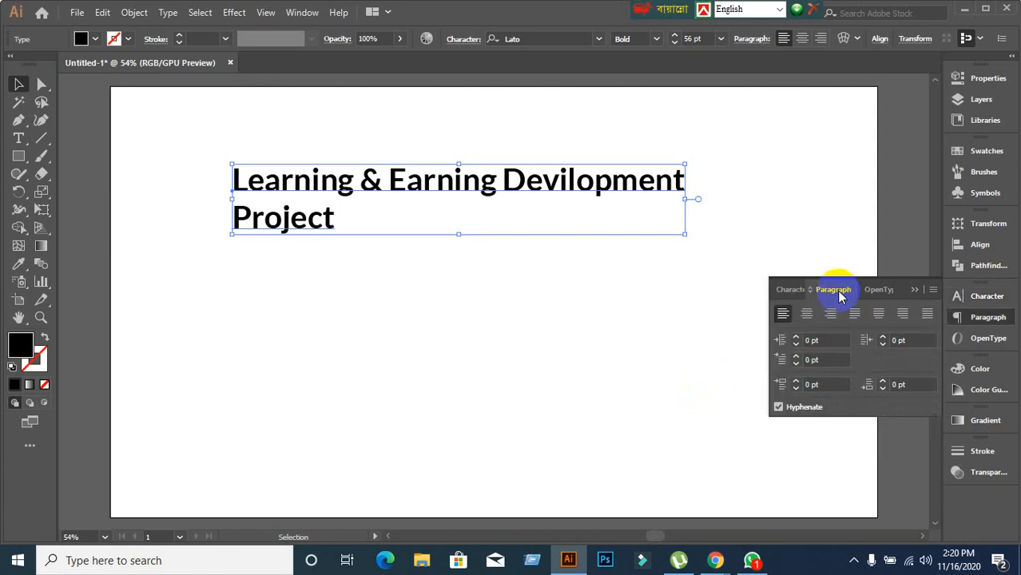
click(792, 317)
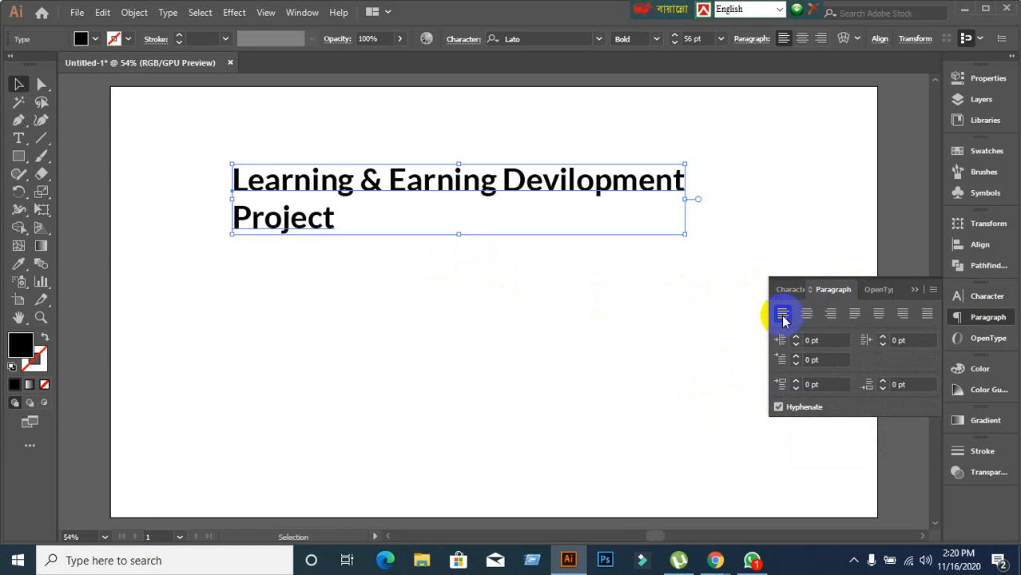
click(810, 339)
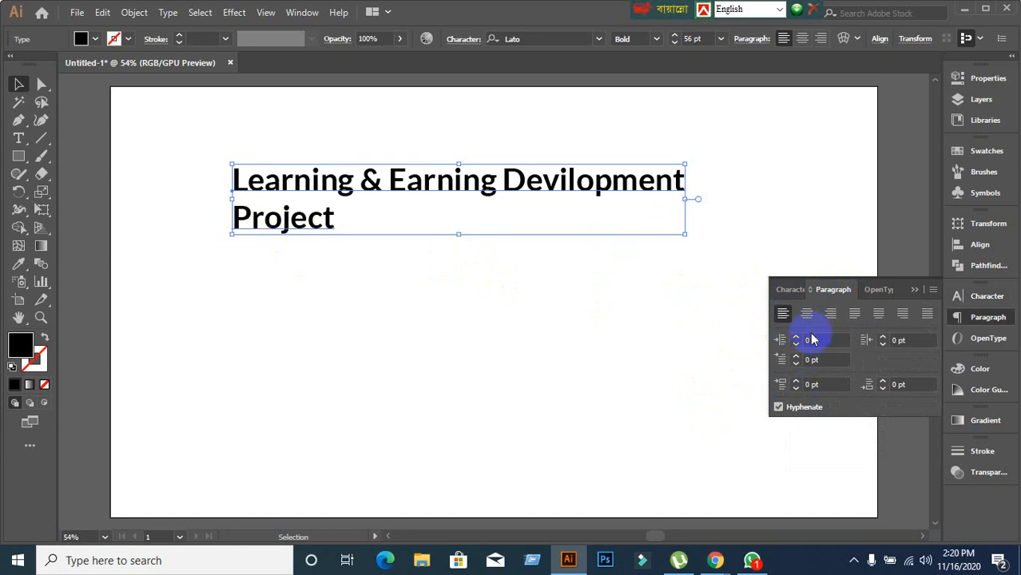
click(807, 315)
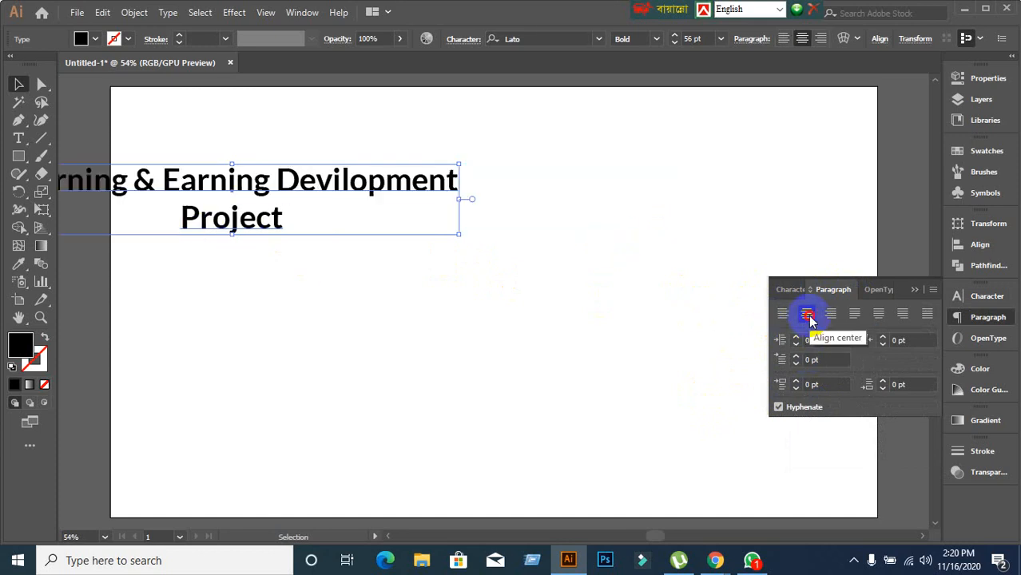
drag(399, 194, 666, 202)
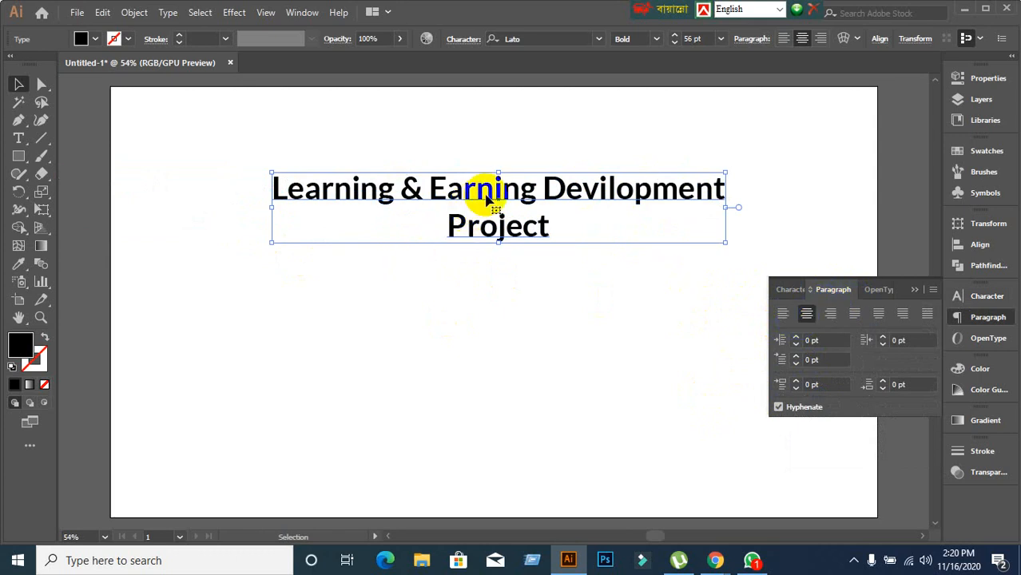
Right-align the headline and drag it back toward the artboard centre.
click(807, 315)
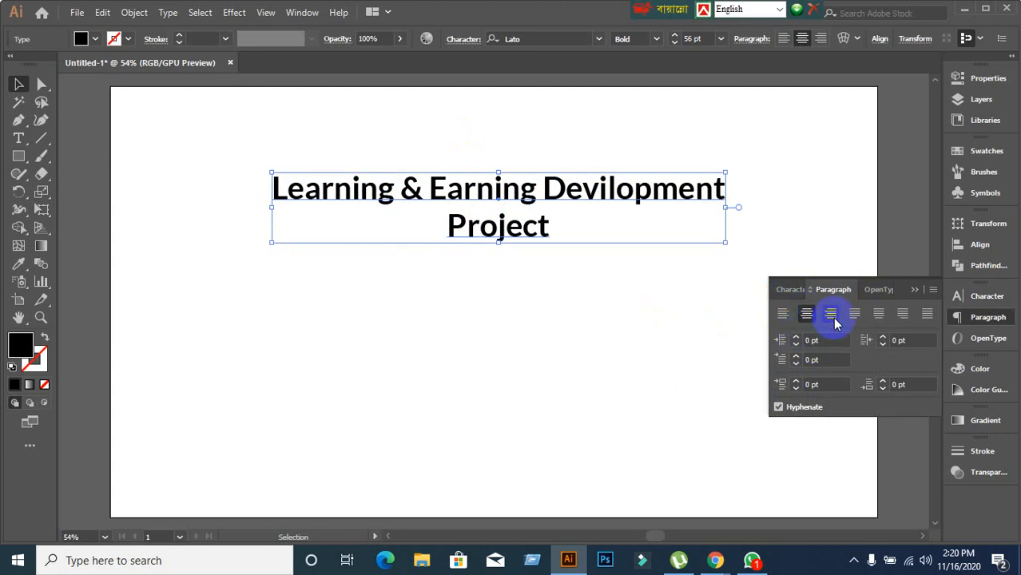
click(831, 315)
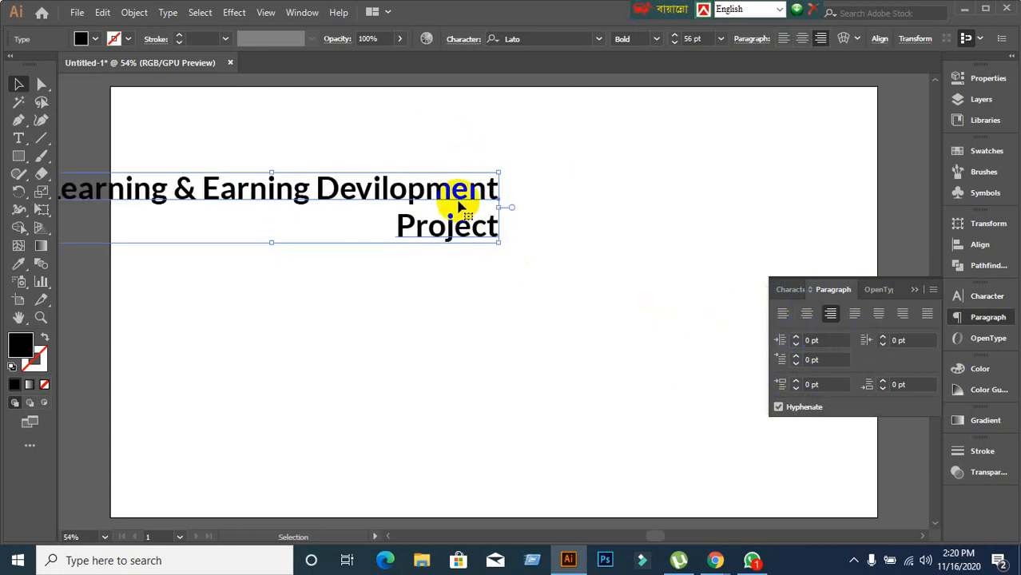
drag(463, 200, 645, 199)
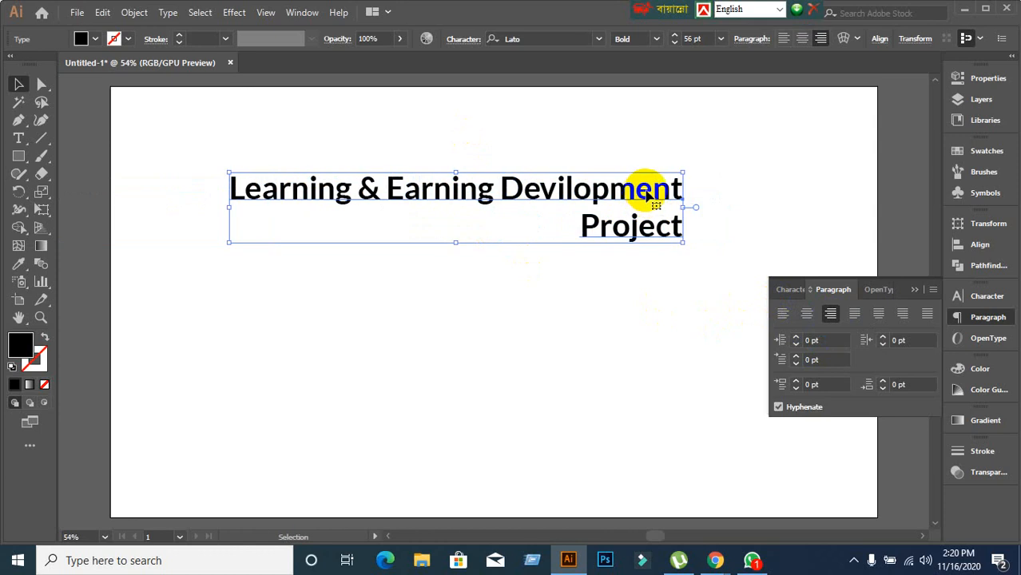
Retype the headline as 'Learning & Earning Development' with 'Projec' on a new line.
double_click(678, 191)
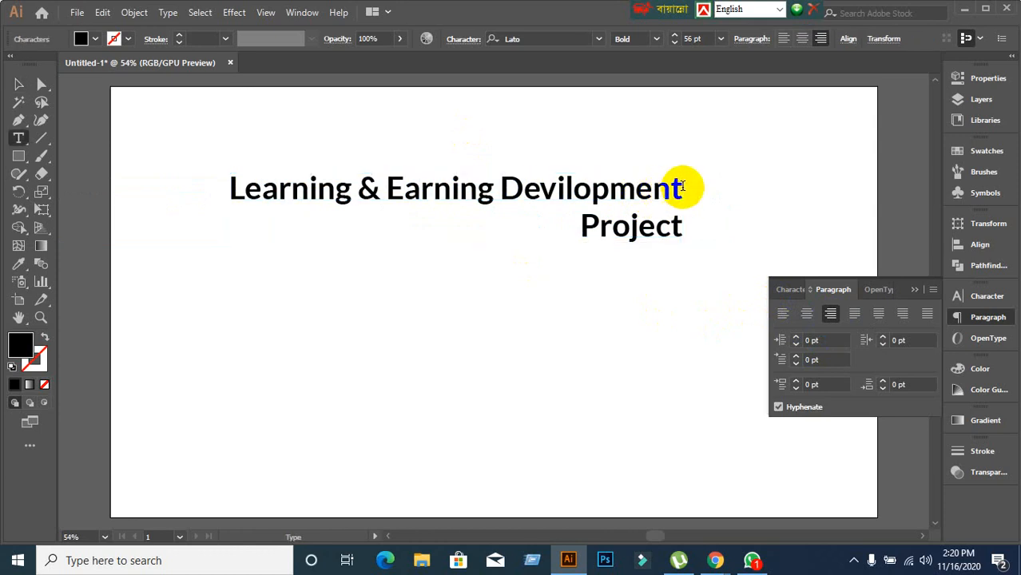
drag(684, 189, 715, 232)
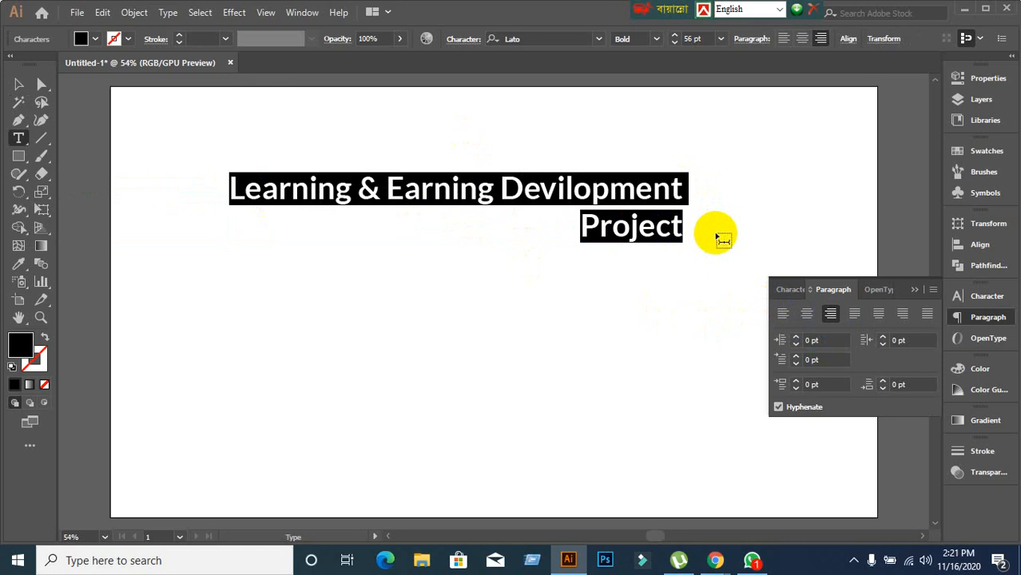
text(Learn)
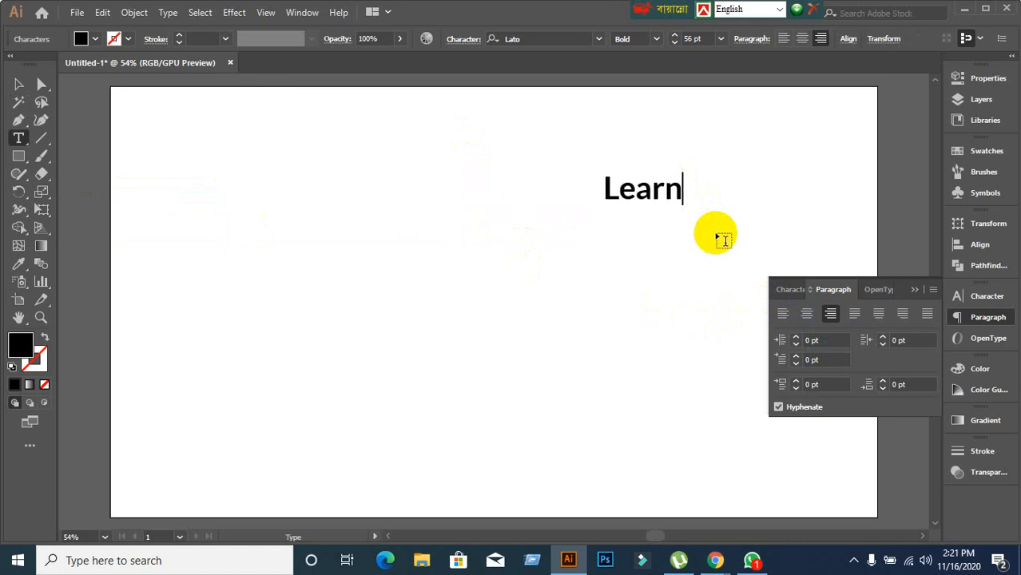
text(ing)
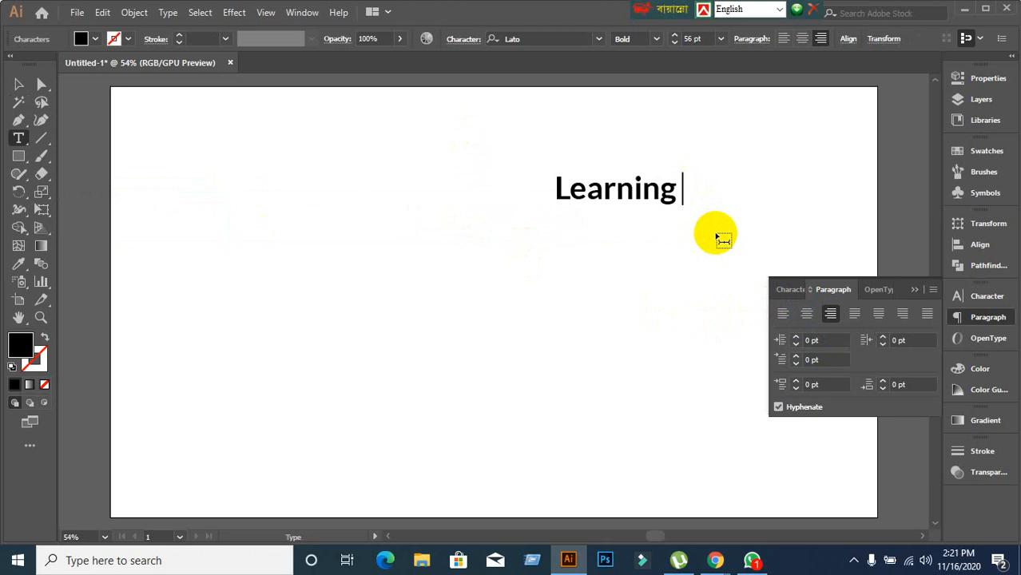
text( & E)
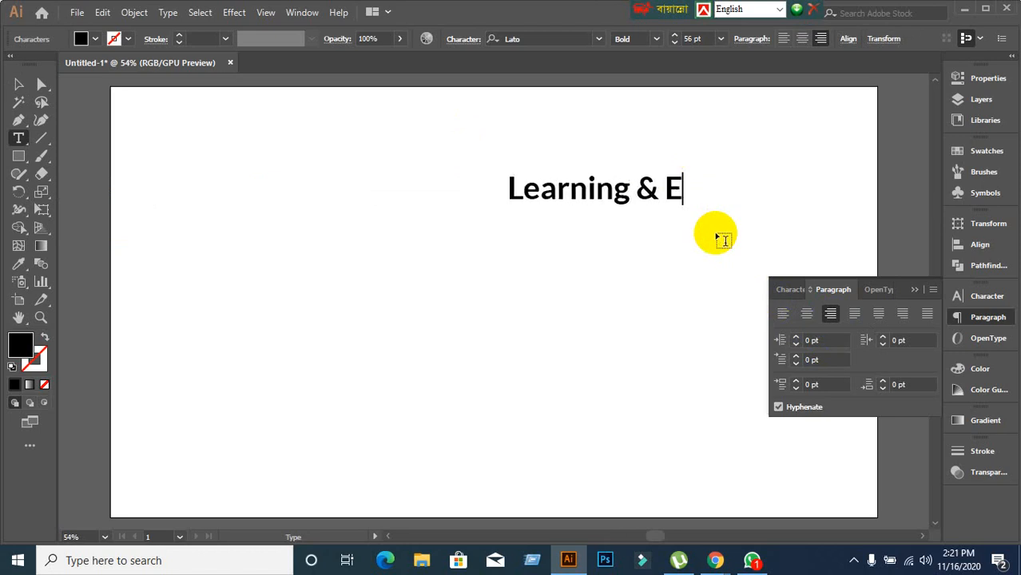
text(arning D)
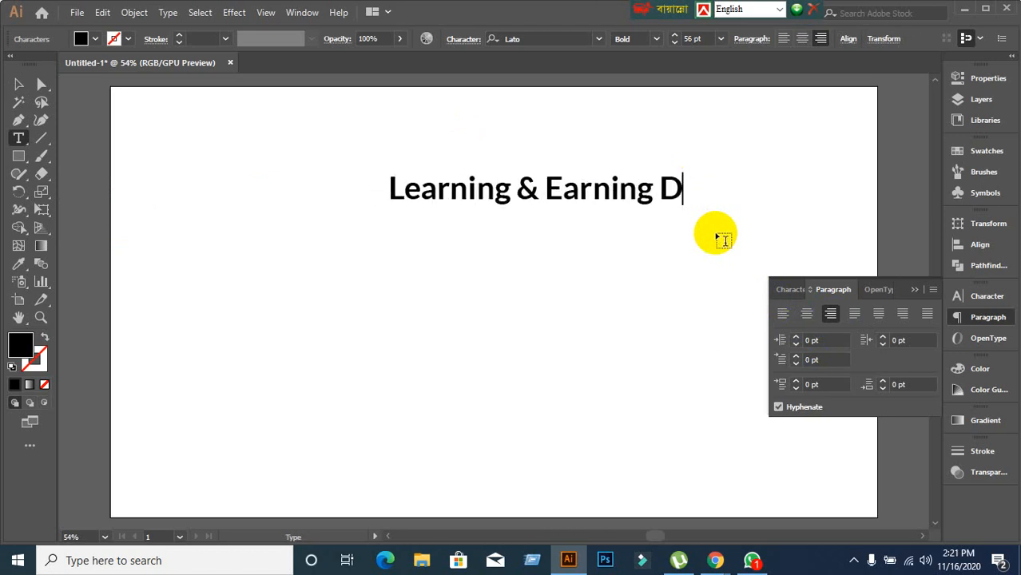
text(evelo)
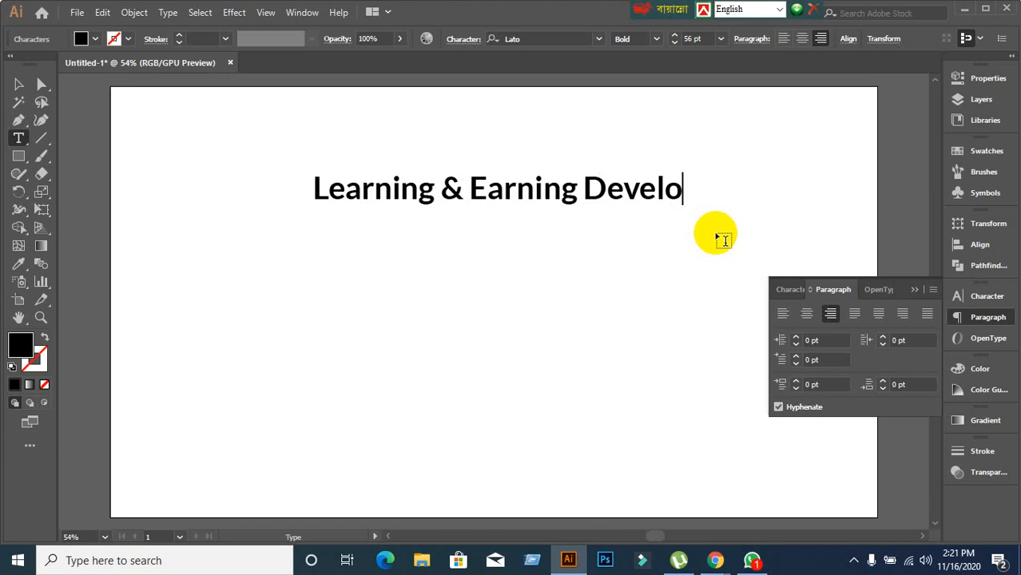
text(pment P)
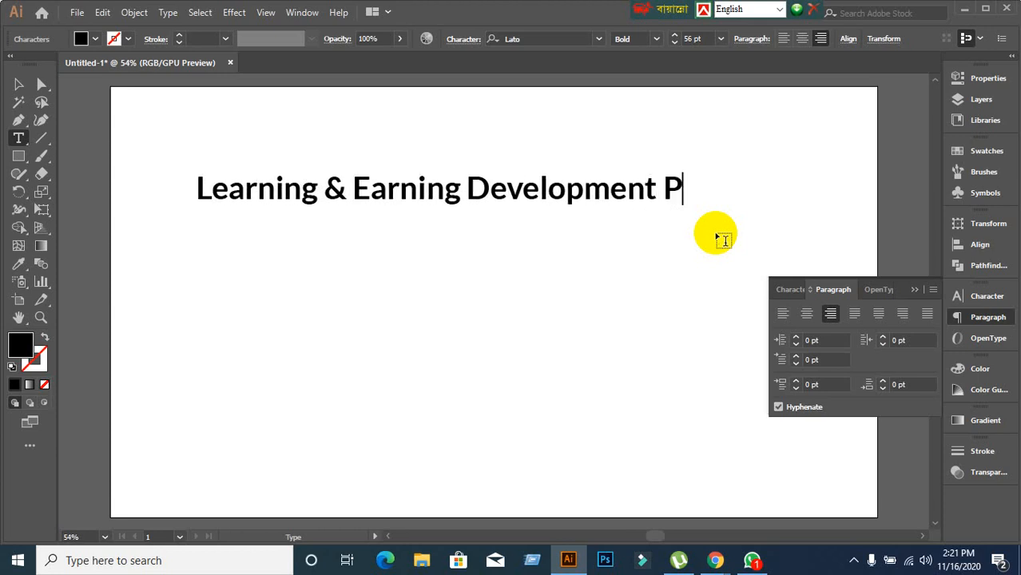
key(BackSpace)
key(BackSpace)
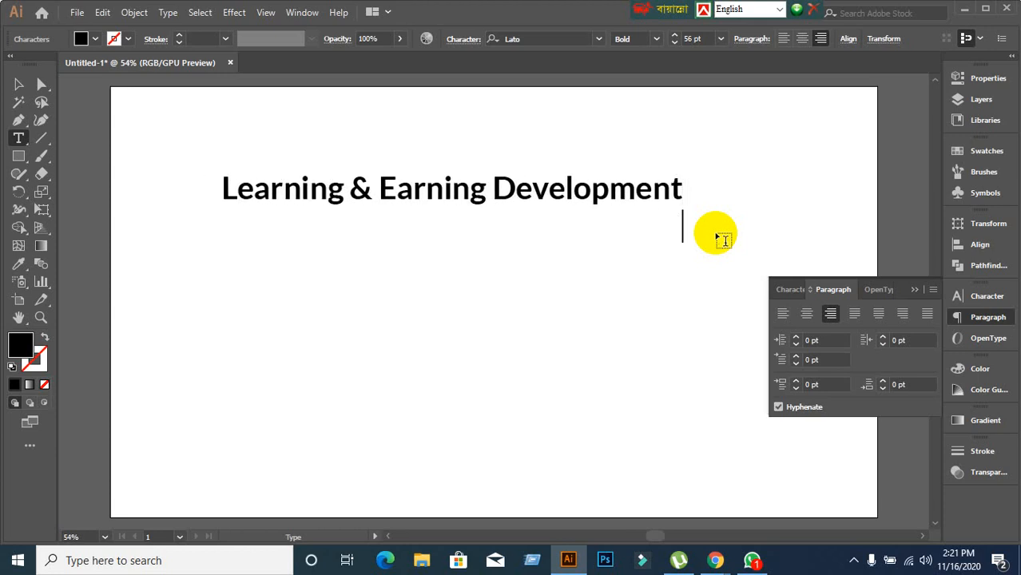
text(Projec)
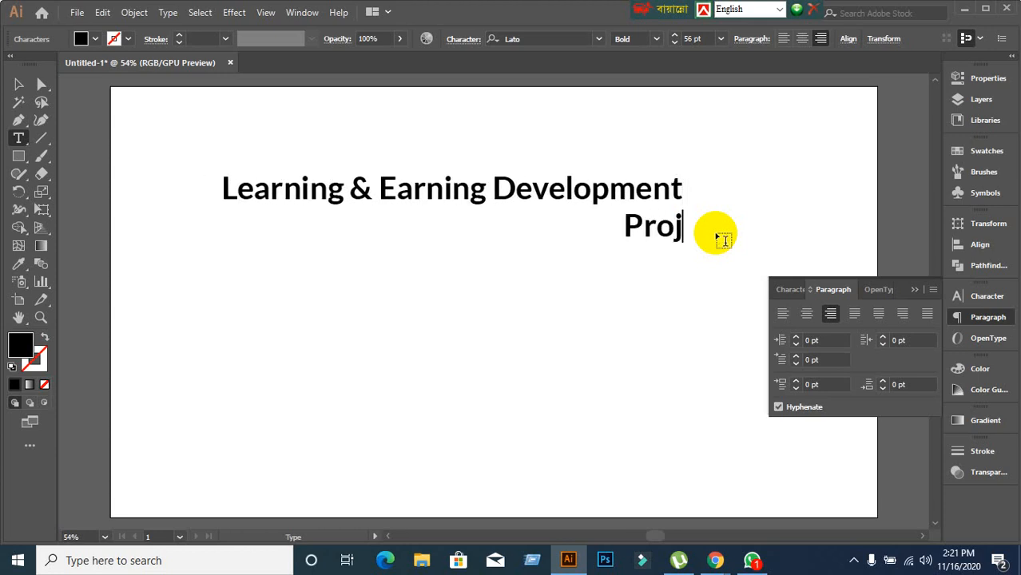
click(32, 88)
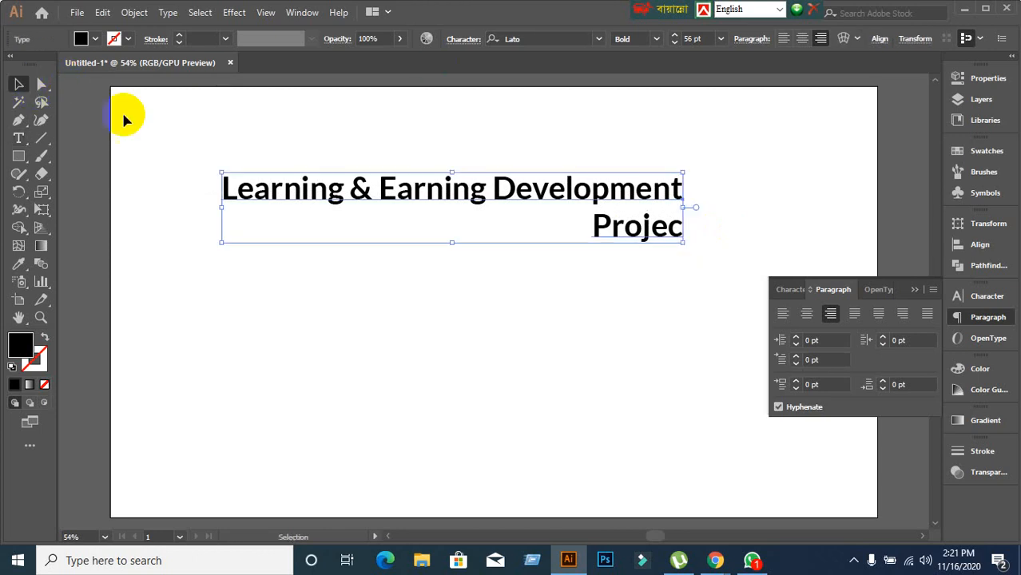
Try each Justify option on the headline and drag it back onto the artboard.
click(853, 316)
click(879, 317)
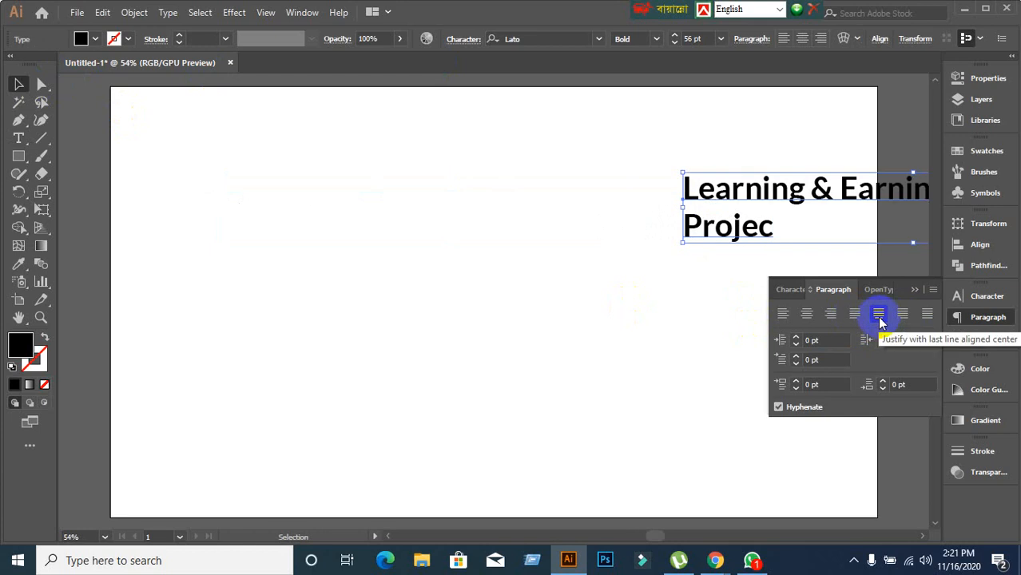
click(901, 315)
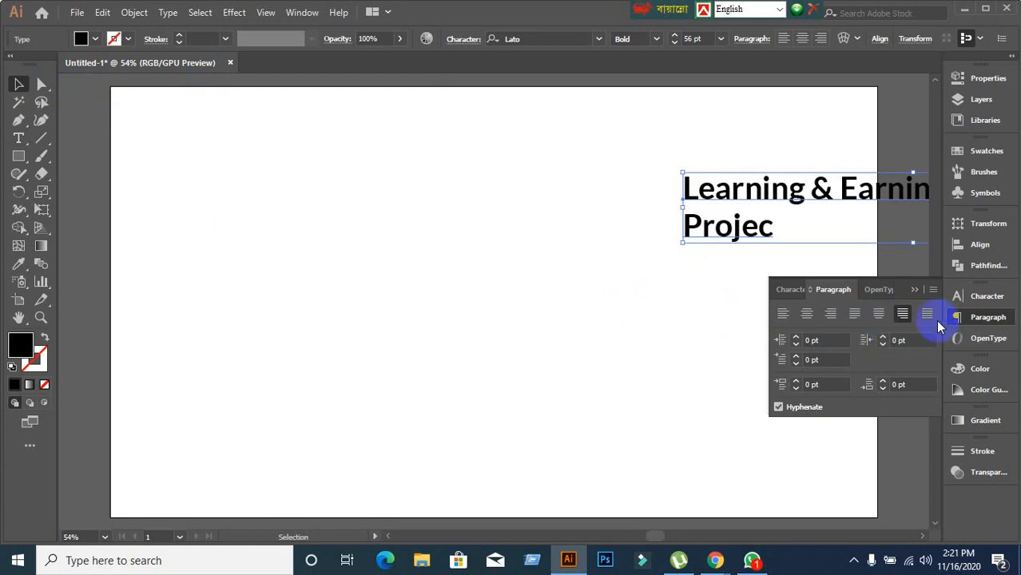
click(929, 314)
click(901, 316)
click(877, 316)
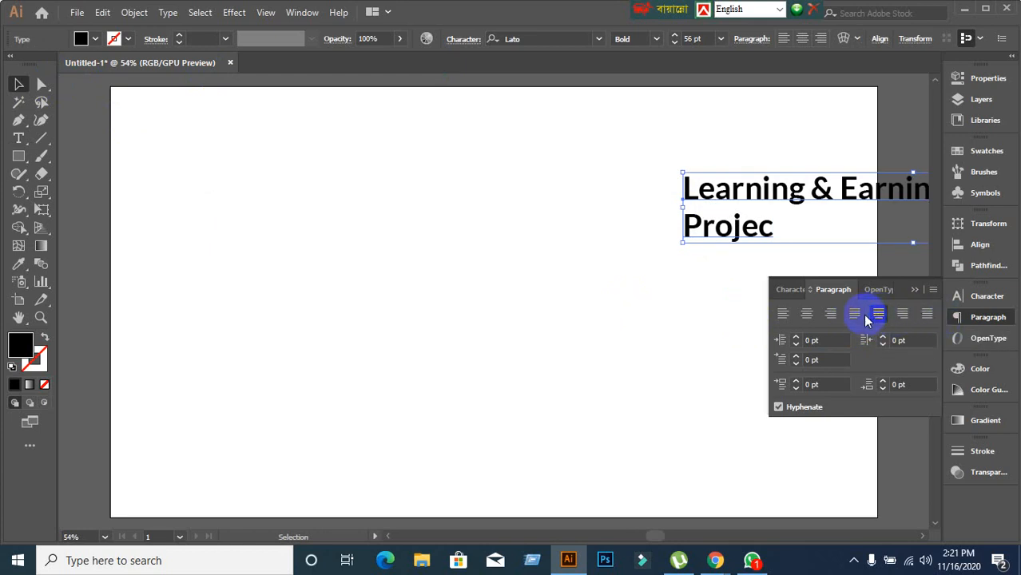
click(861, 316)
drag(775, 205, 438, 219)
Left-align the headline and shift it toward the artboard's left side.
click(782, 314)
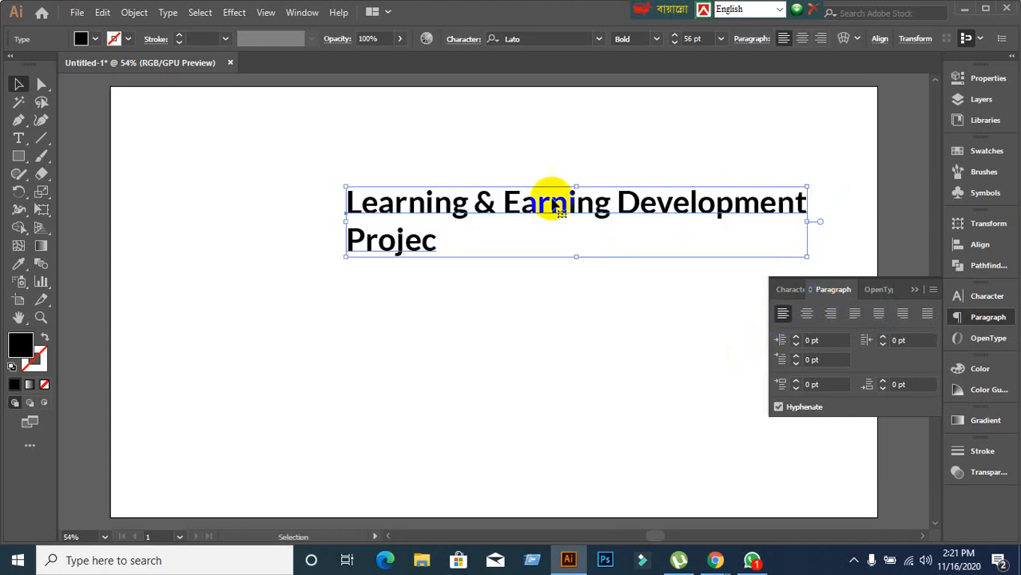
drag(547, 198, 414, 192)
click(360, 287)
click(325, 221)
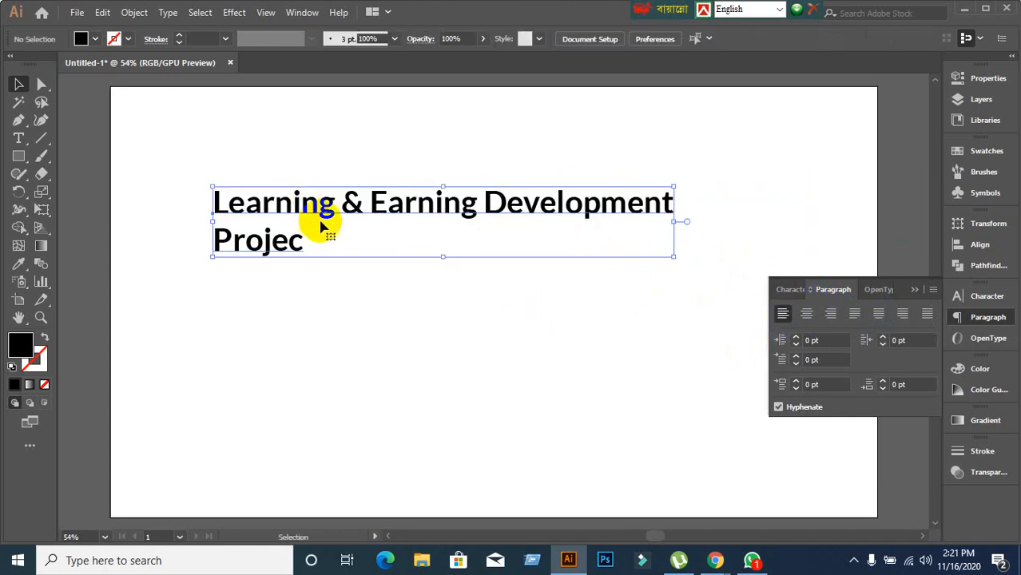
click(857, 315)
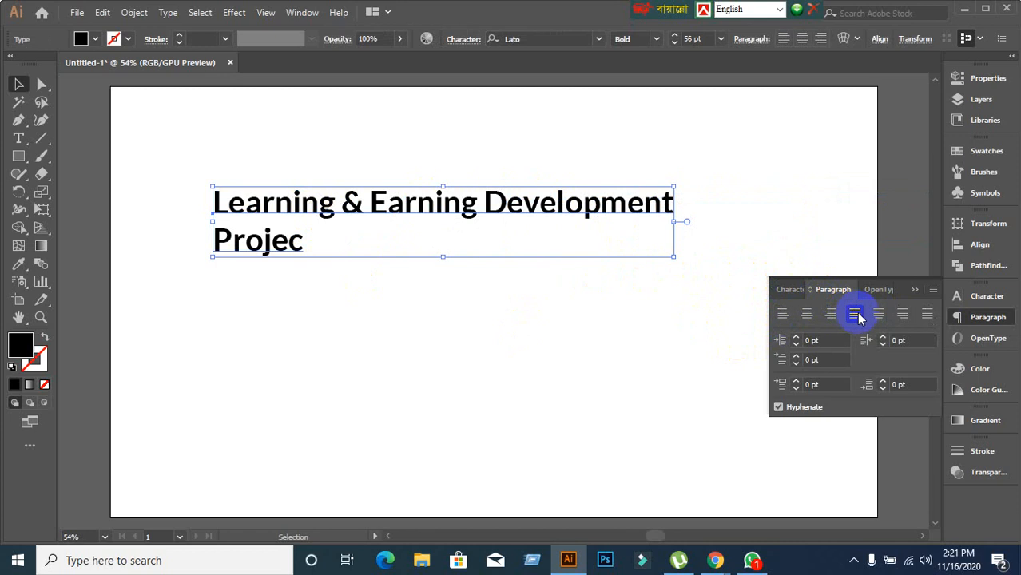
click(881, 317)
click(902, 316)
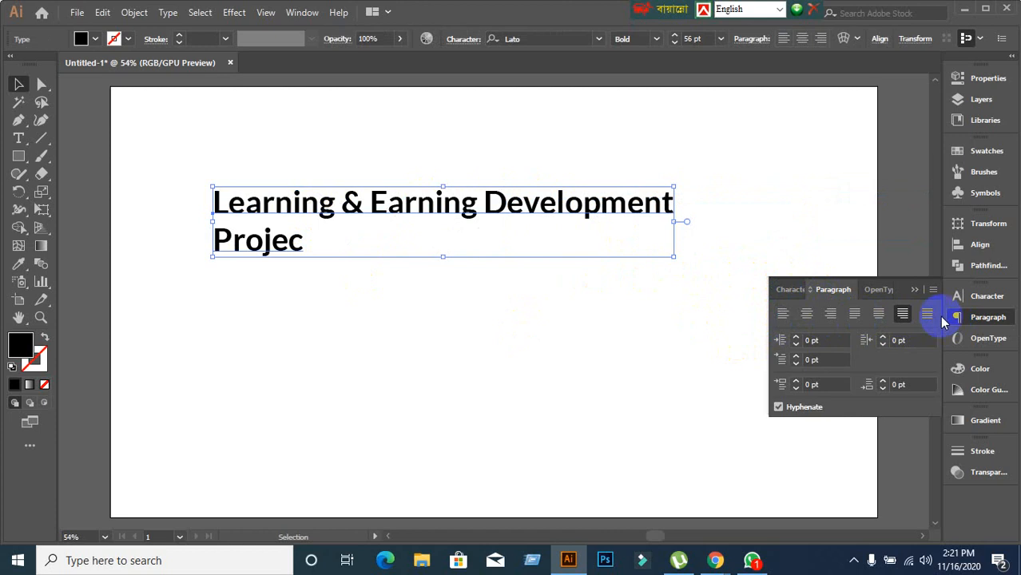
click(782, 320)
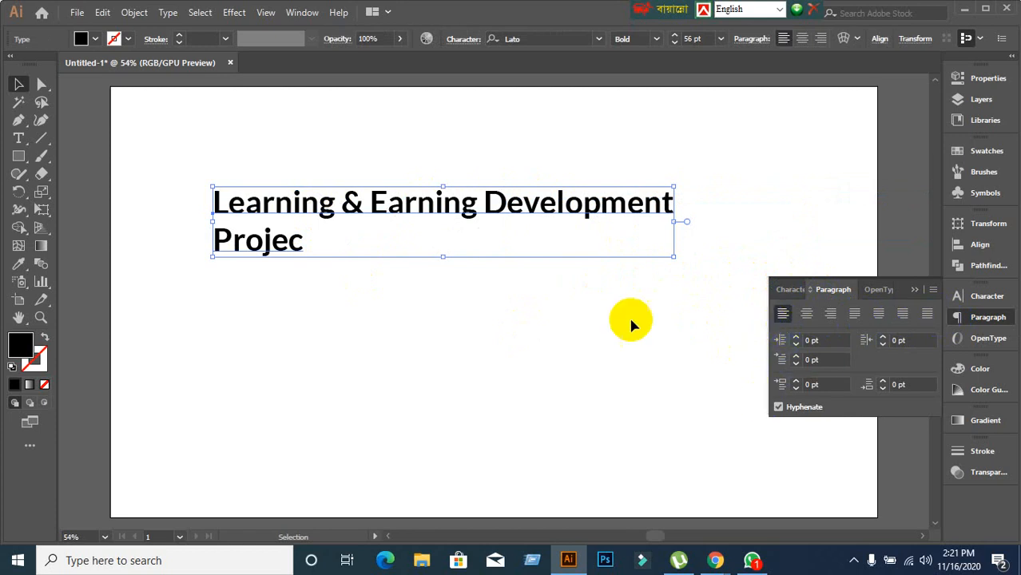
Insert a line break before 'Development' for a three-line headline, then adjust the 56 pt font size.
click(791, 290)
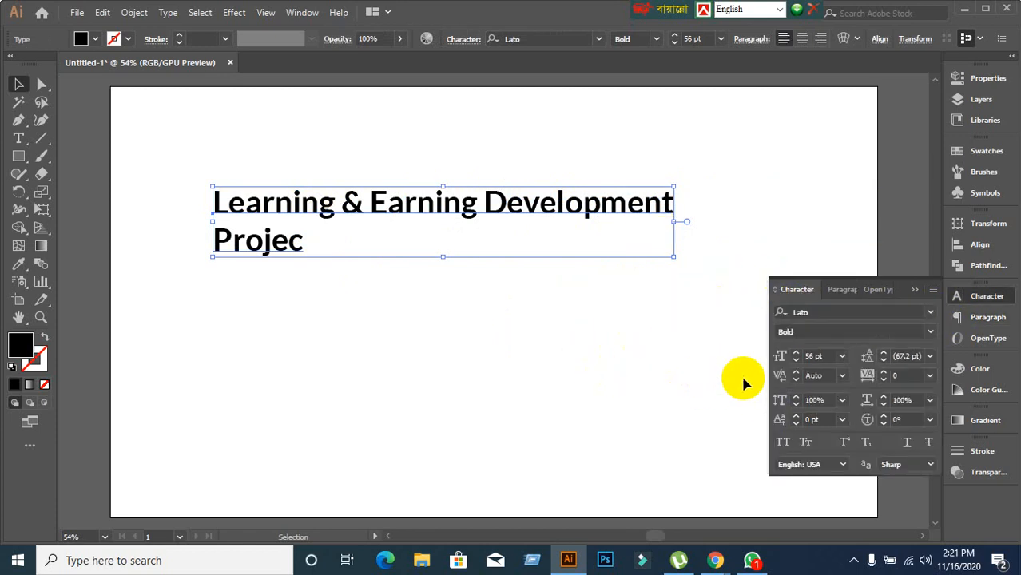
double_click(487, 204)
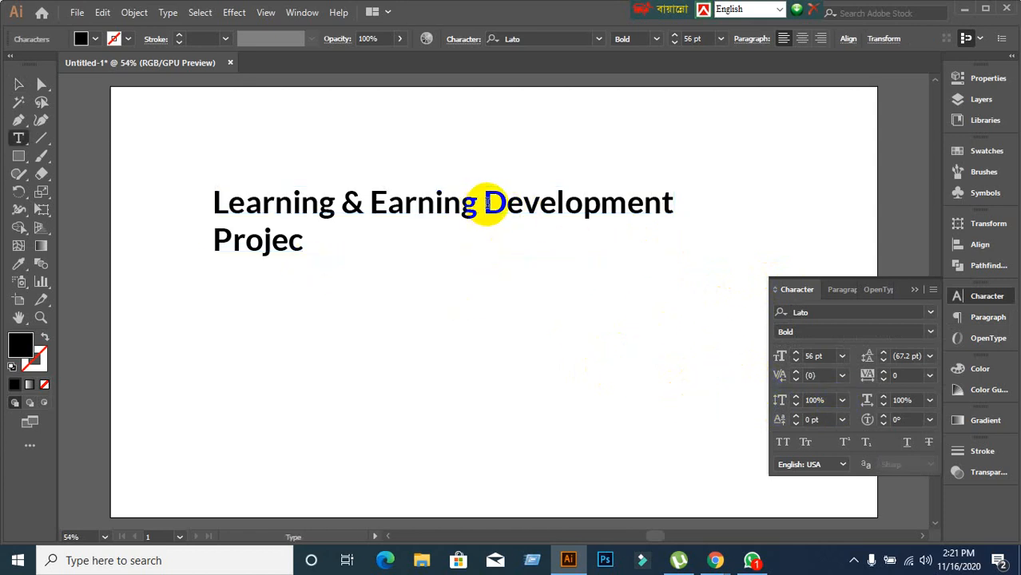
key(Return)
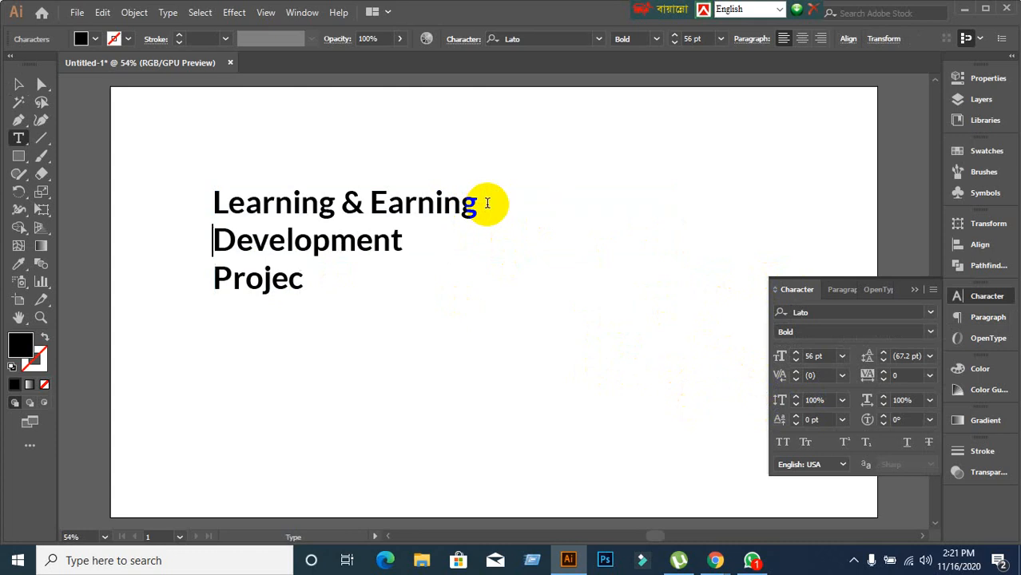
click(18, 83)
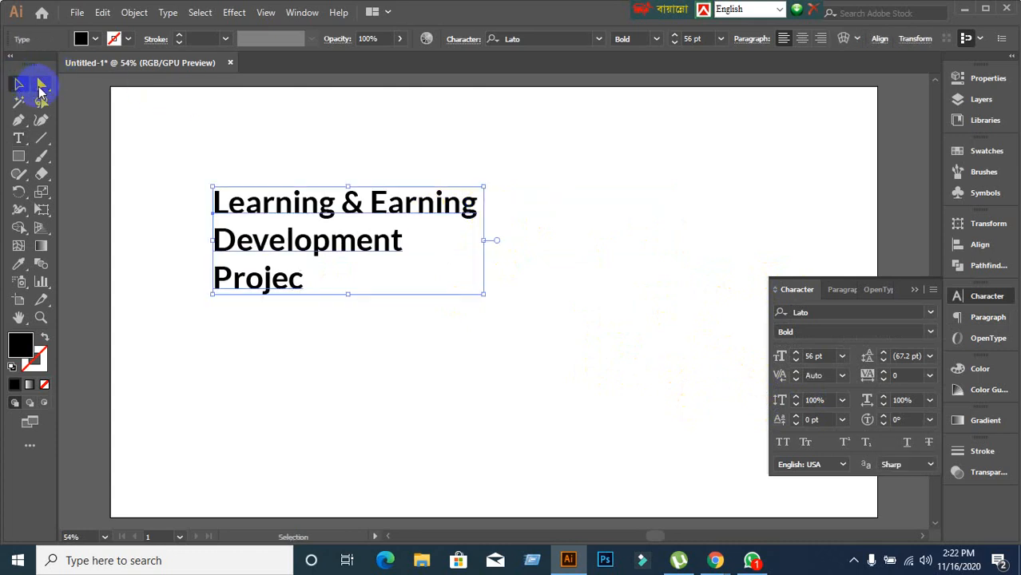
click(830, 357)
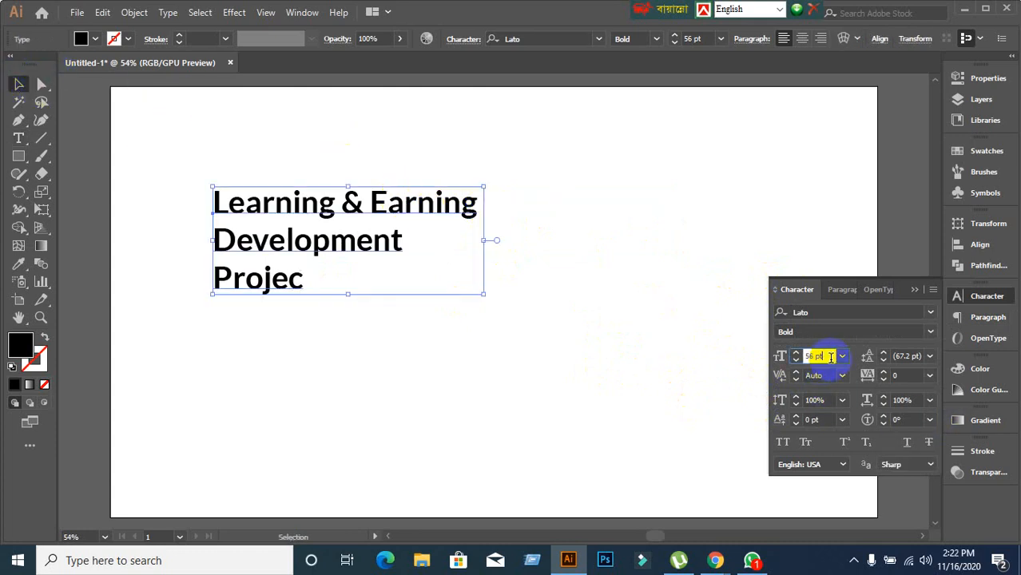
key(Up)
key(Up)
key(Up)
key(Up)
Set the headline to 50 pt and add the missing 't' so the last line reads 'Project'.
scroll(831, 358, down, 10)
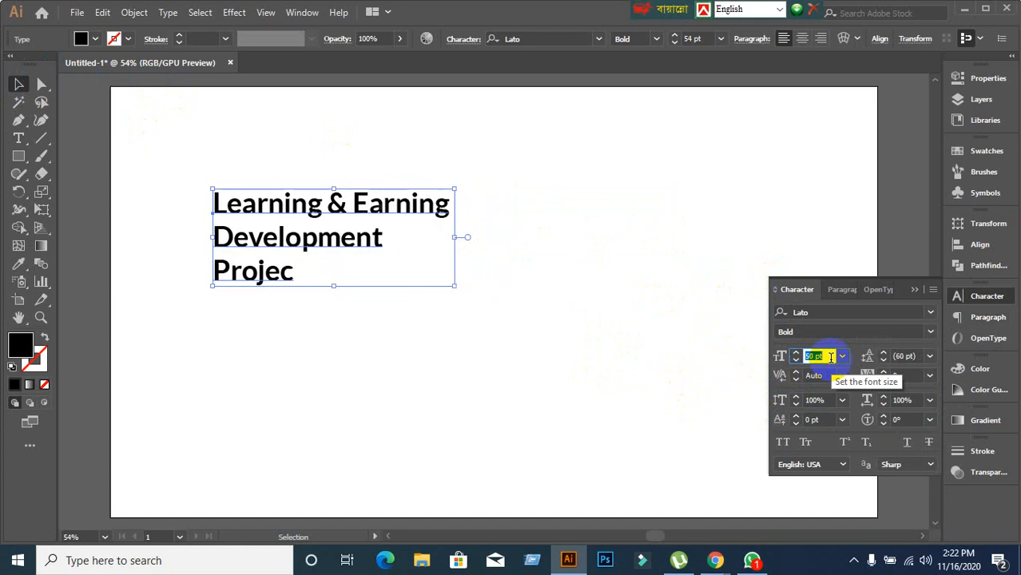
scroll(831, 358, up, 6)
scroll(831, 358, down, 3)
scroll(830, 357, down, 3)
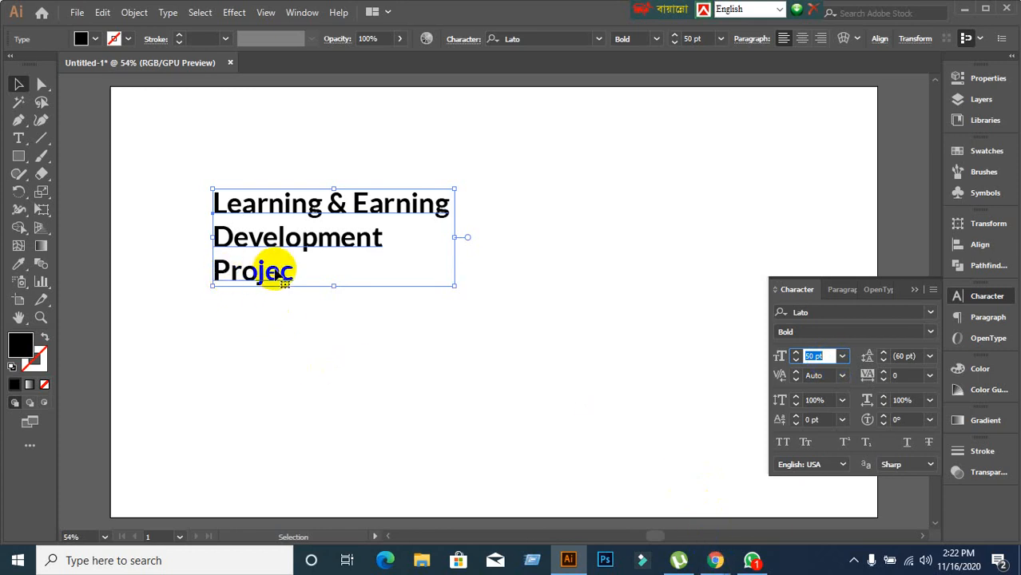
double_click(304, 274)
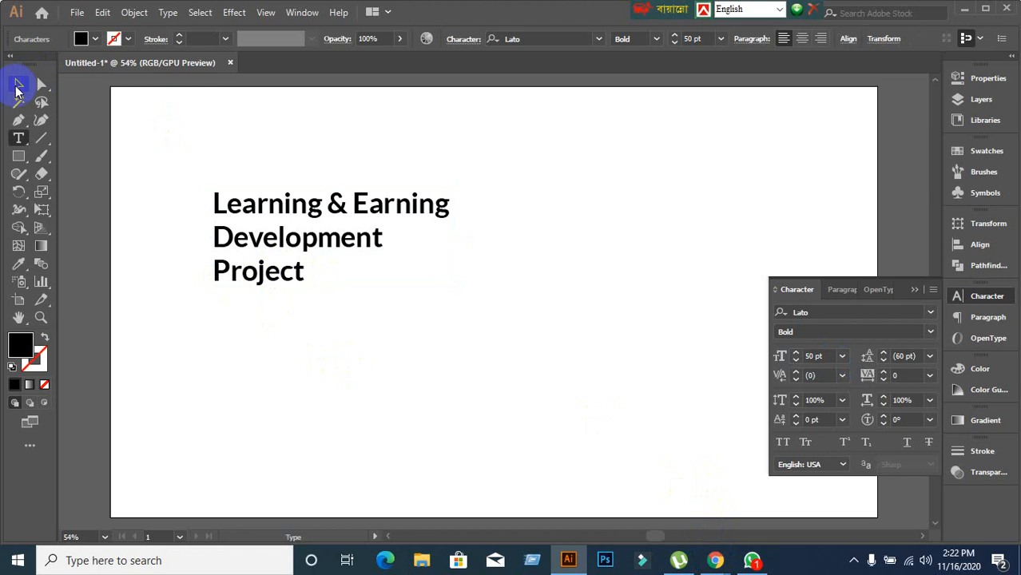
click(18, 85)
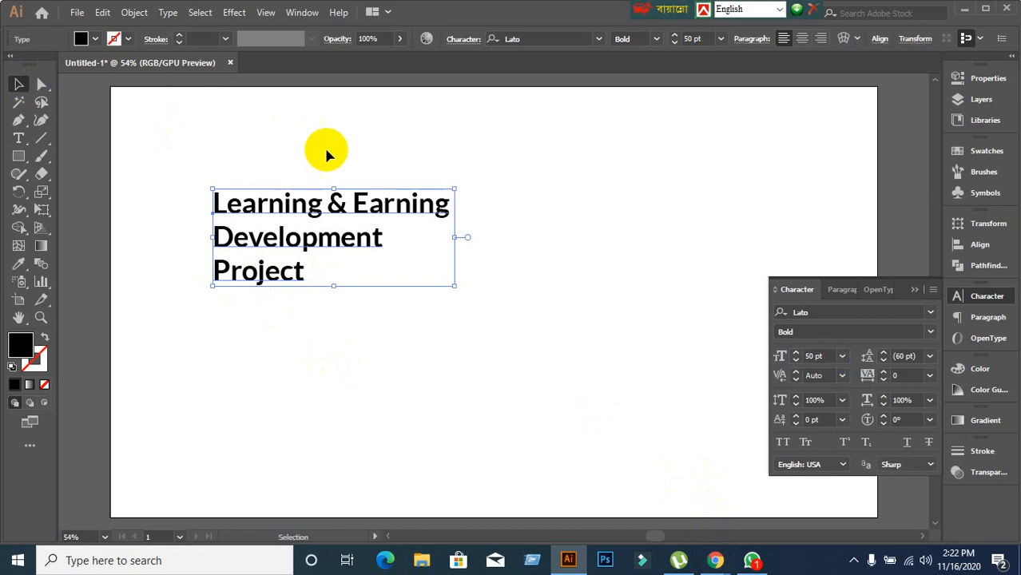
Switch the headline leading to Auto, try the 72 pt preset, then settle on 57 pt.
click(929, 356)
click(939, 76)
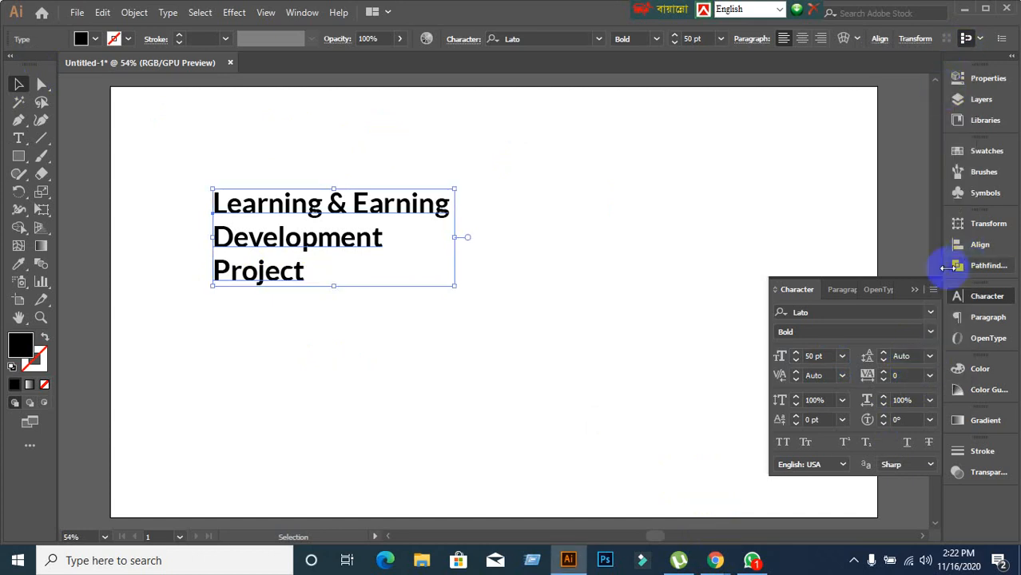
click(901, 356)
scroll(917, 357, up, 20)
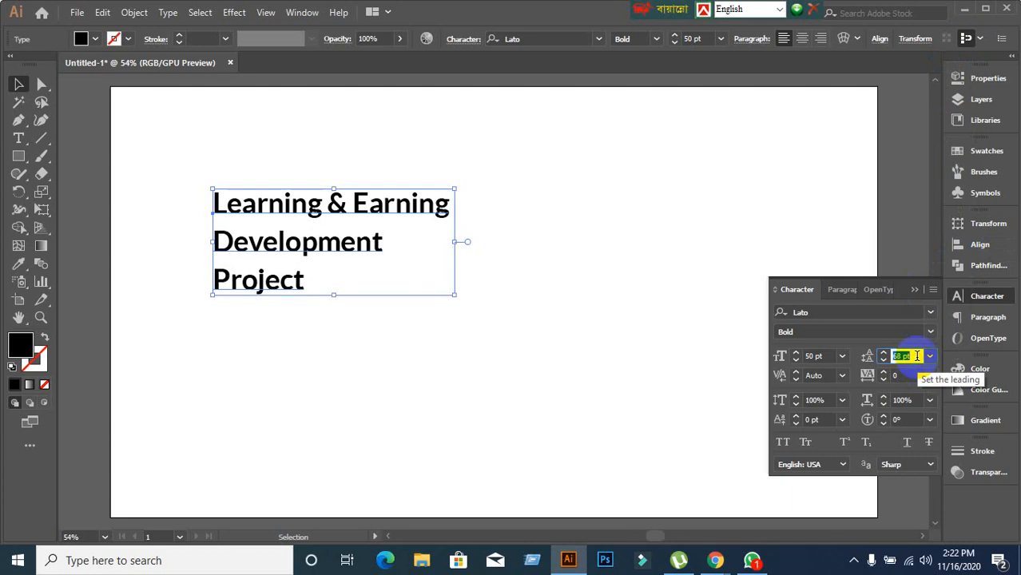
scroll(917, 356, down, 17)
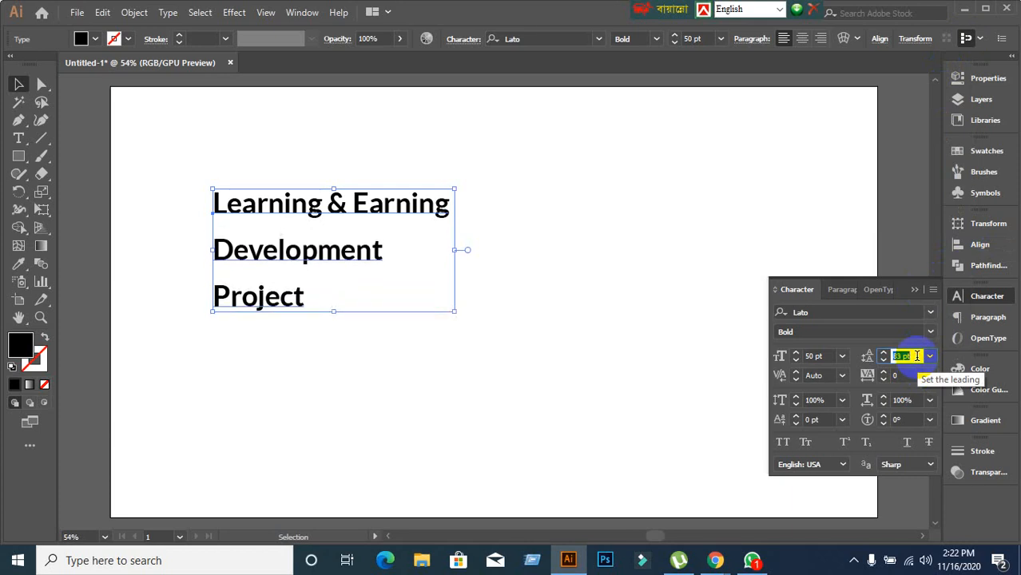
scroll(917, 356, down, 10)
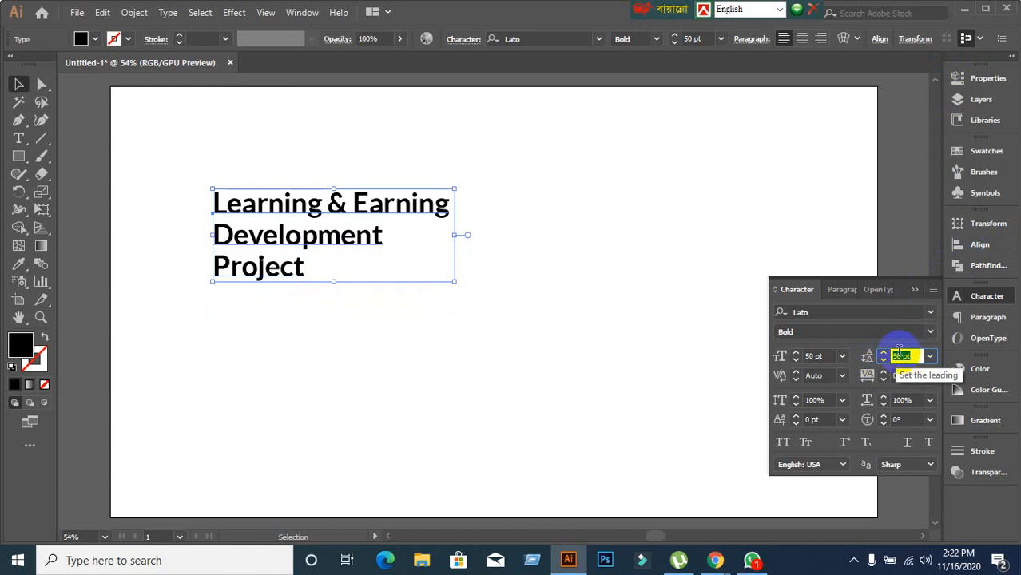
click(930, 356)
click(948, 341)
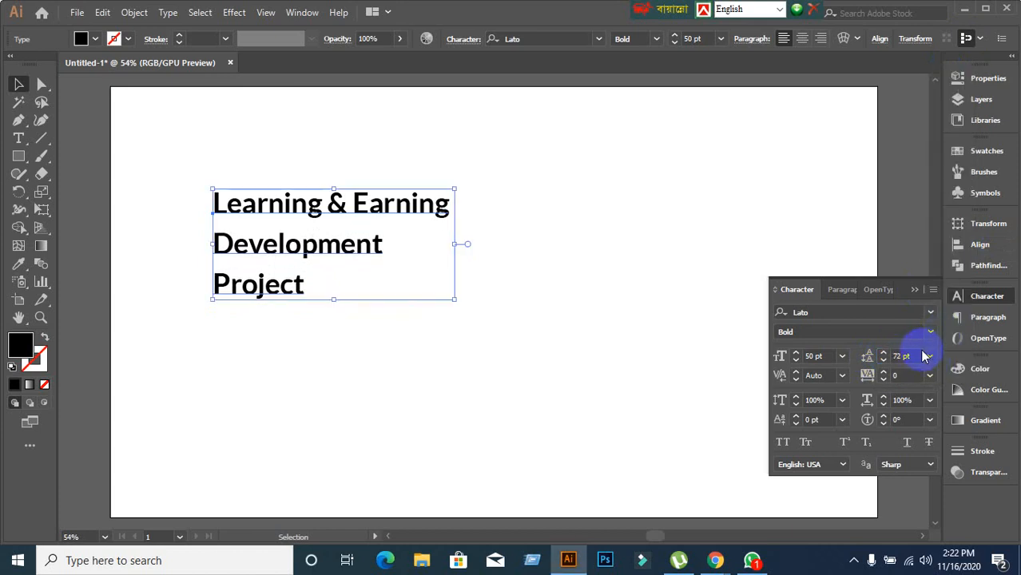
scroll(918, 354, down, 15)
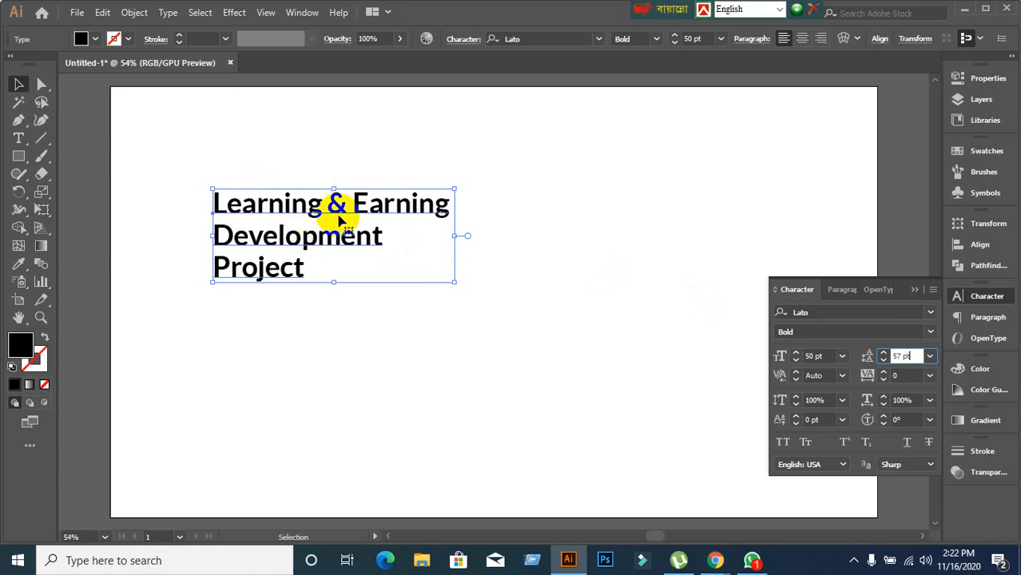
click(309, 218)
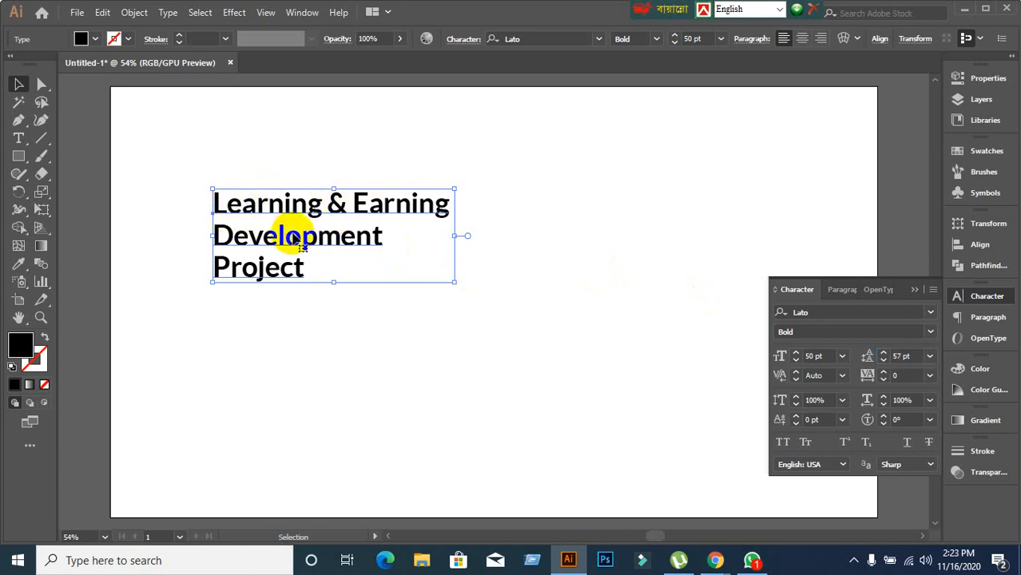
Select the 'Learning & Earning' and 'Development' lines with the Type tool.
double_click(216, 204)
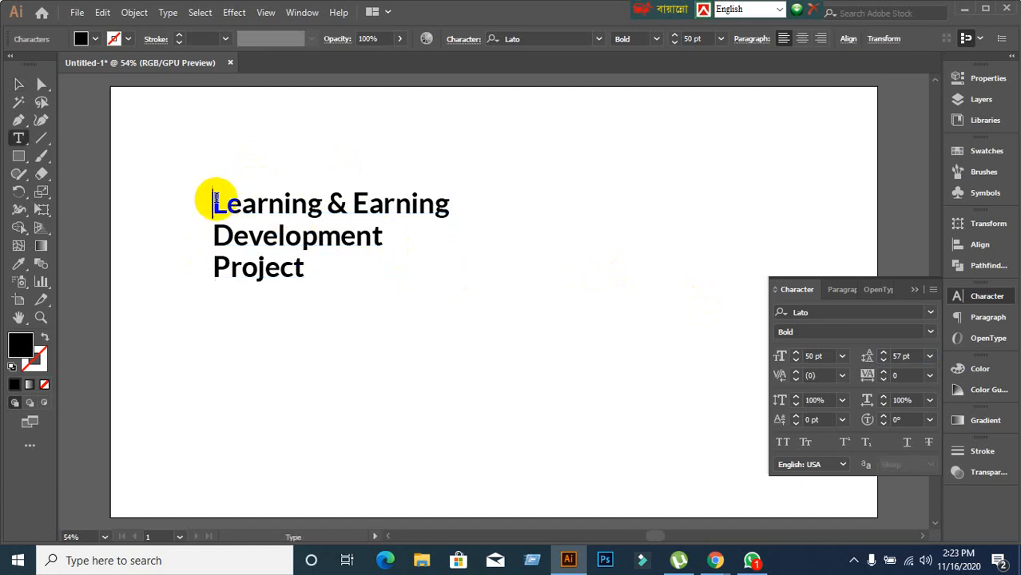
drag(216, 199, 412, 237)
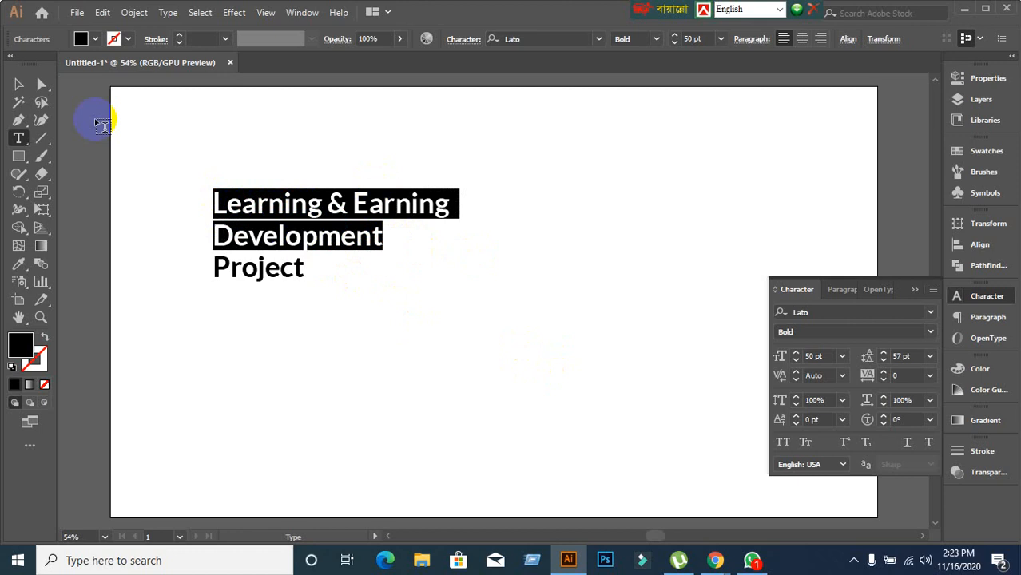
click(18, 84)
double_click(213, 206)
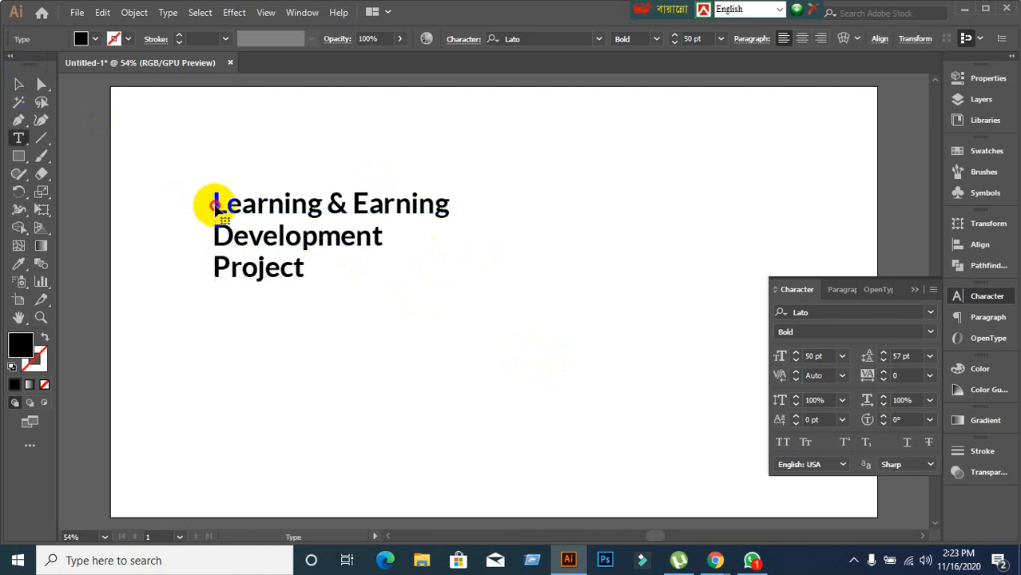
drag(214, 203, 417, 241)
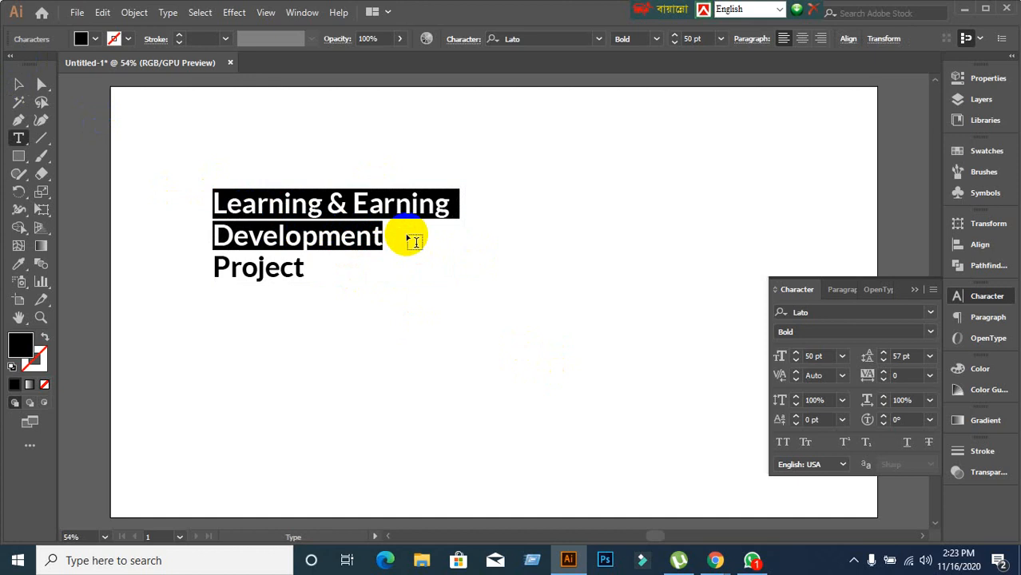
click(18, 84)
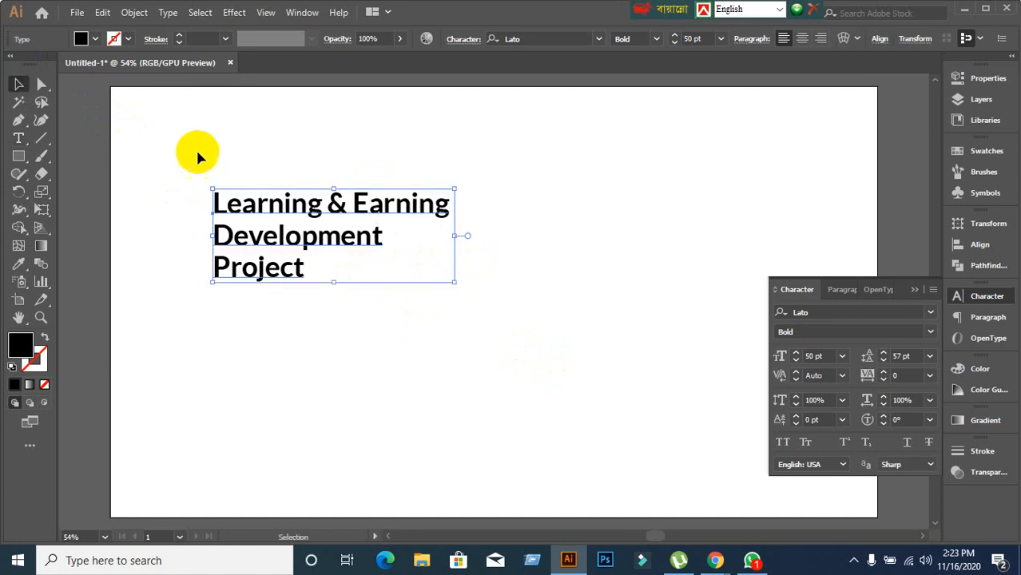
click(19, 139)
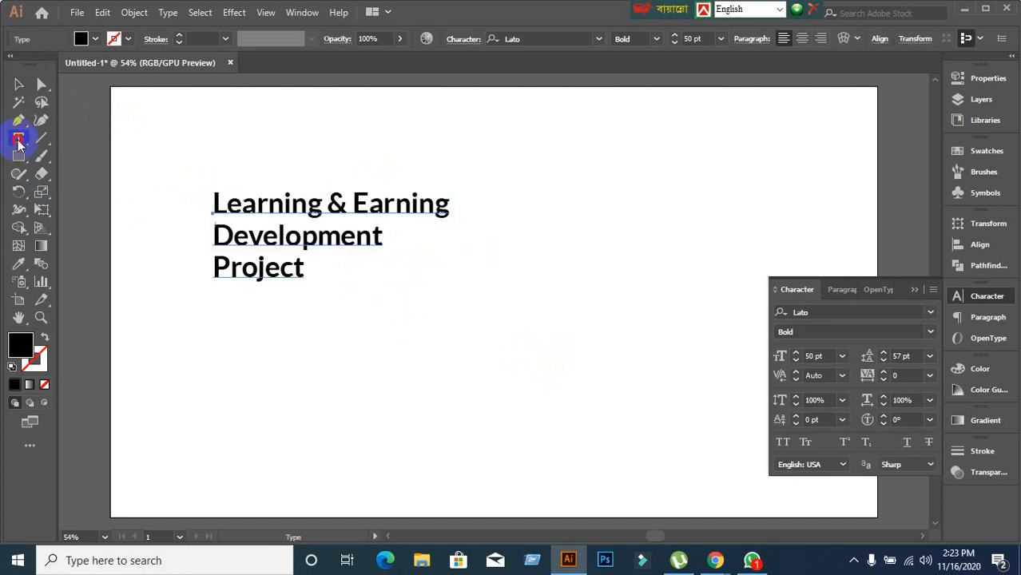
click(208, 197)
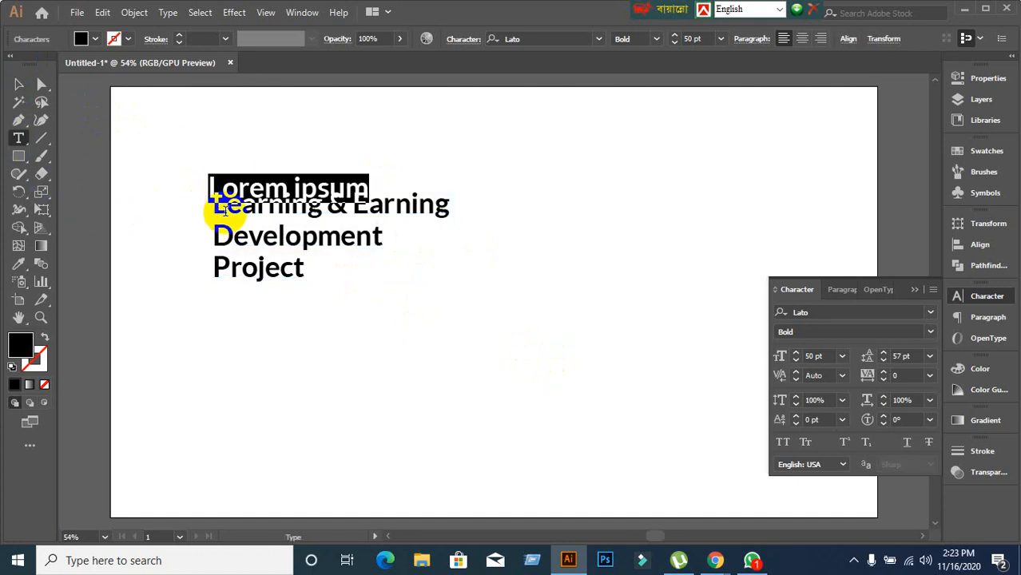
key(ctrl+z)
click(221, 205)
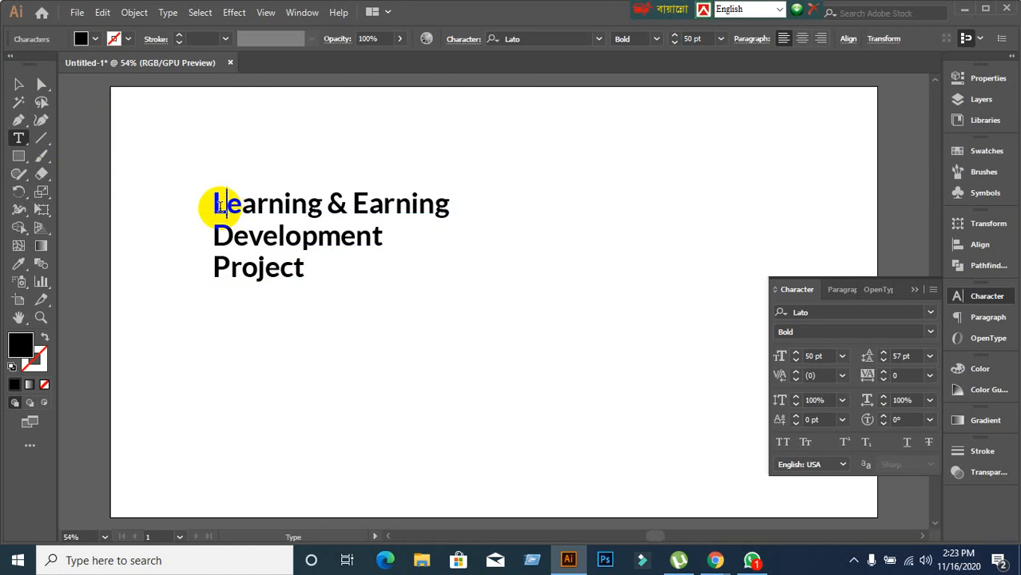
drag(261, 214, 406, 244)
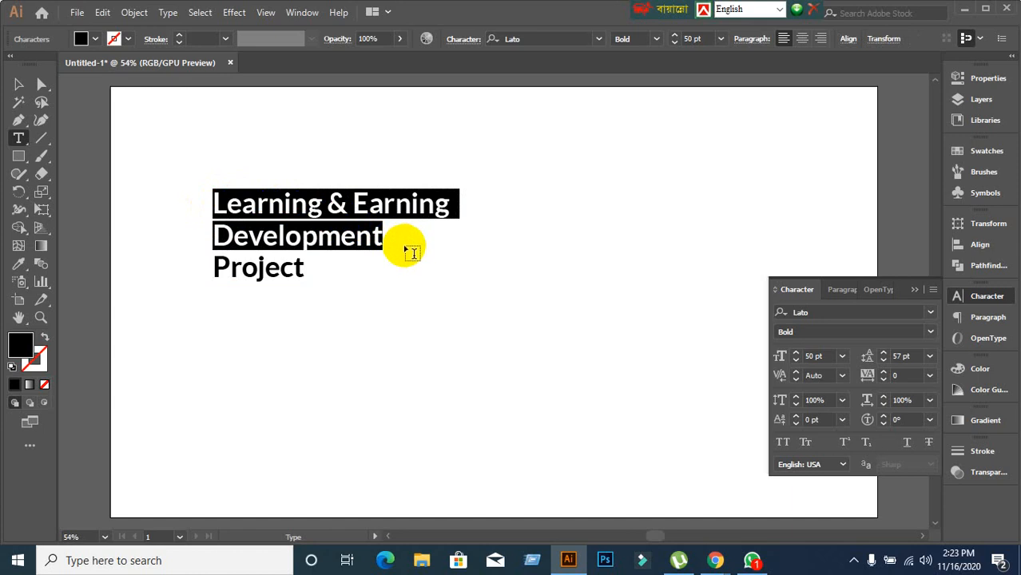
Raise the leading of those two lines to 62 pt.
scroll(918, 357, up, 19)
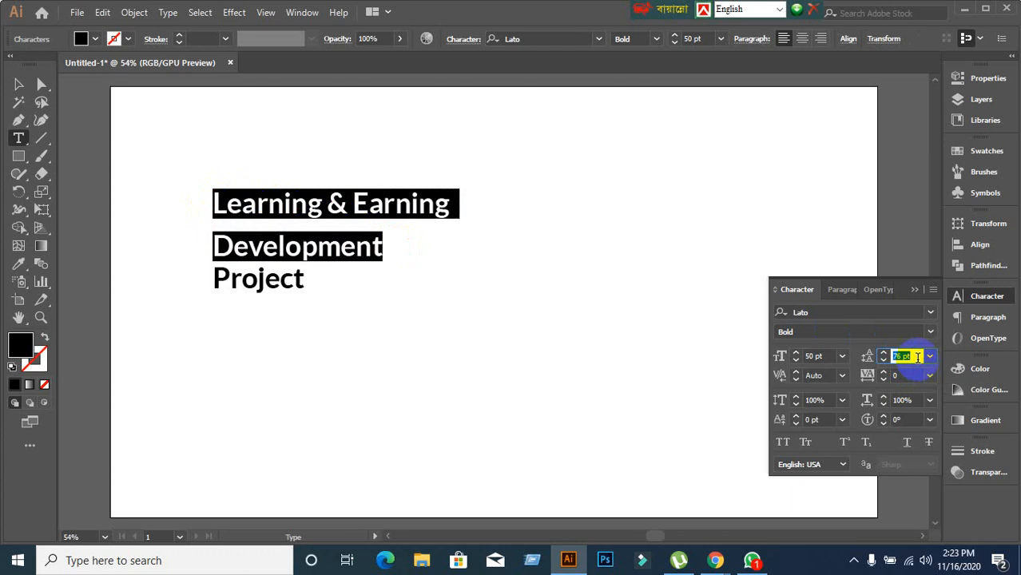
scroll(918, 358, up, 20)
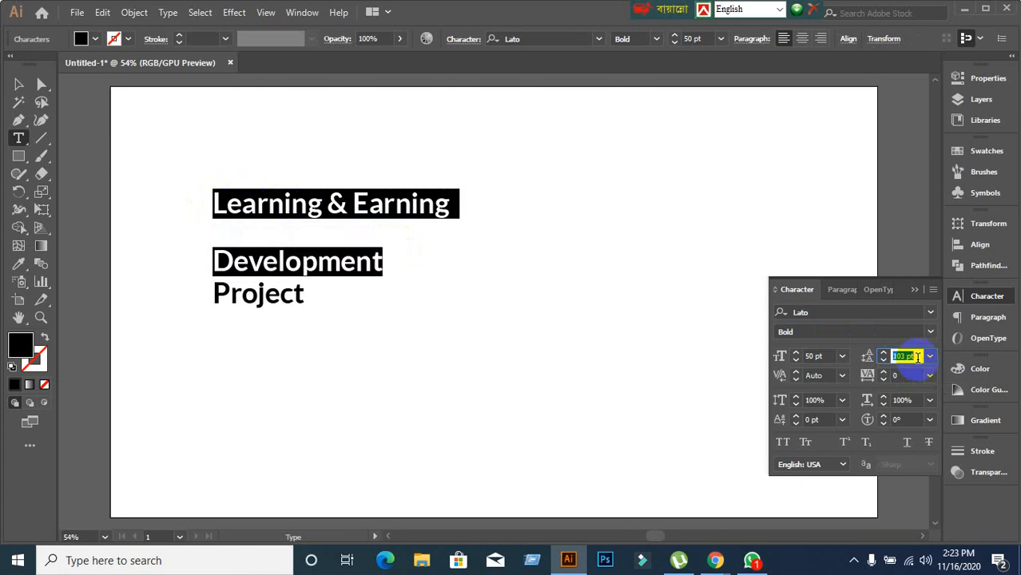
scroll(917, 358, down, 20)
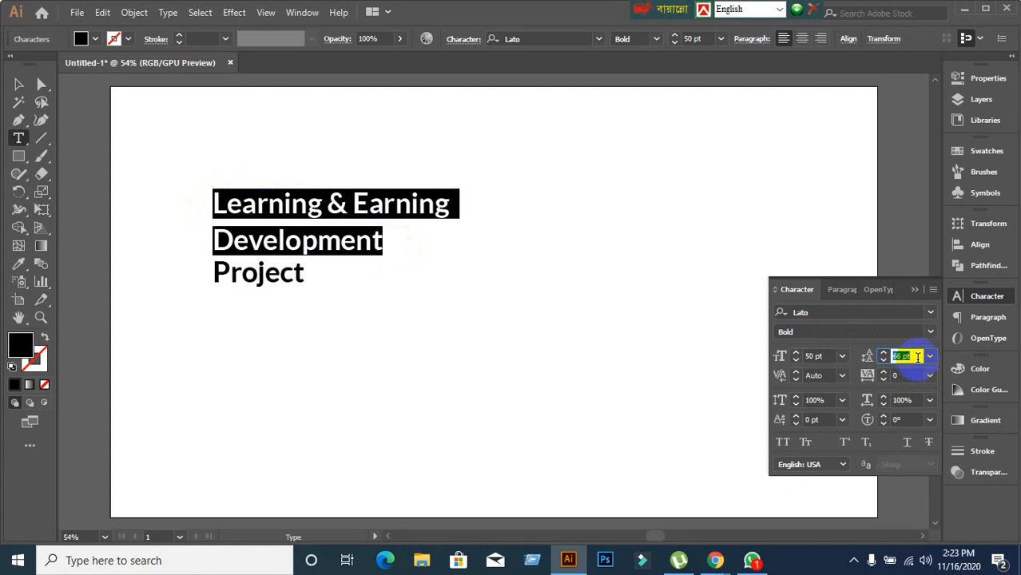
scroll(918, 357, down, 1)
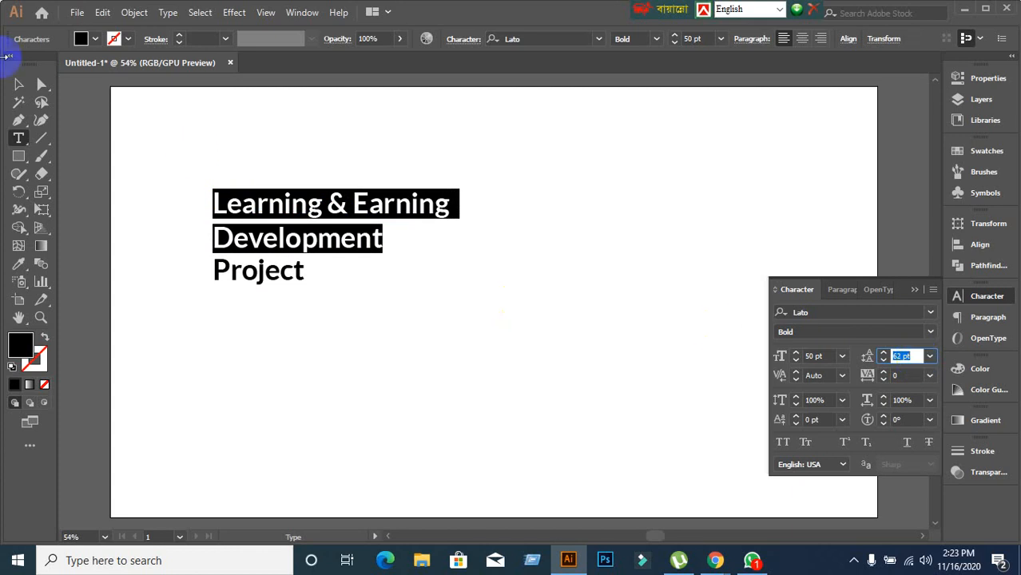
click(18, 84)
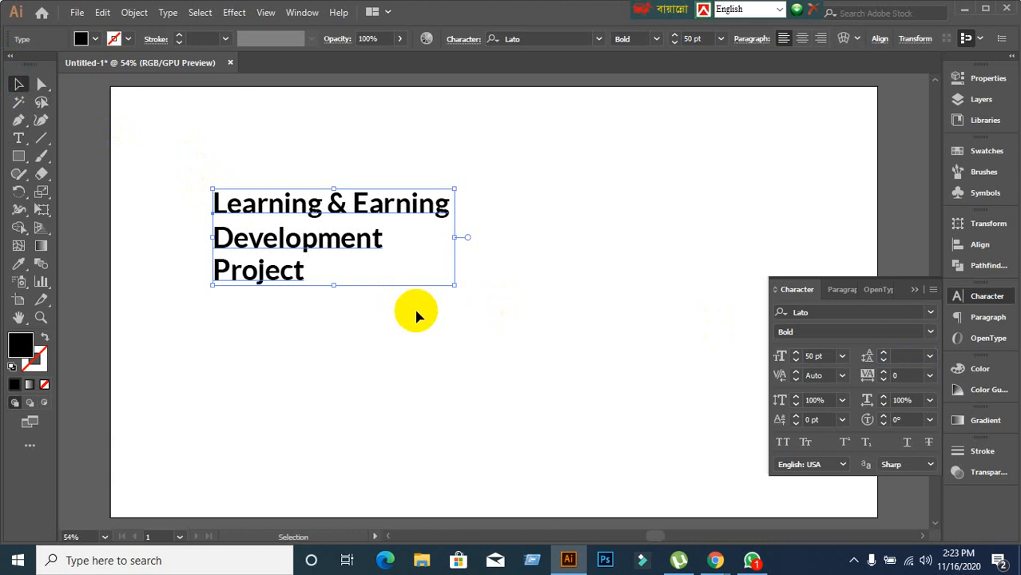
Shrink the headline's font size from 50 pt down to 20 pt.
click(907, 356)
click(558, 344)
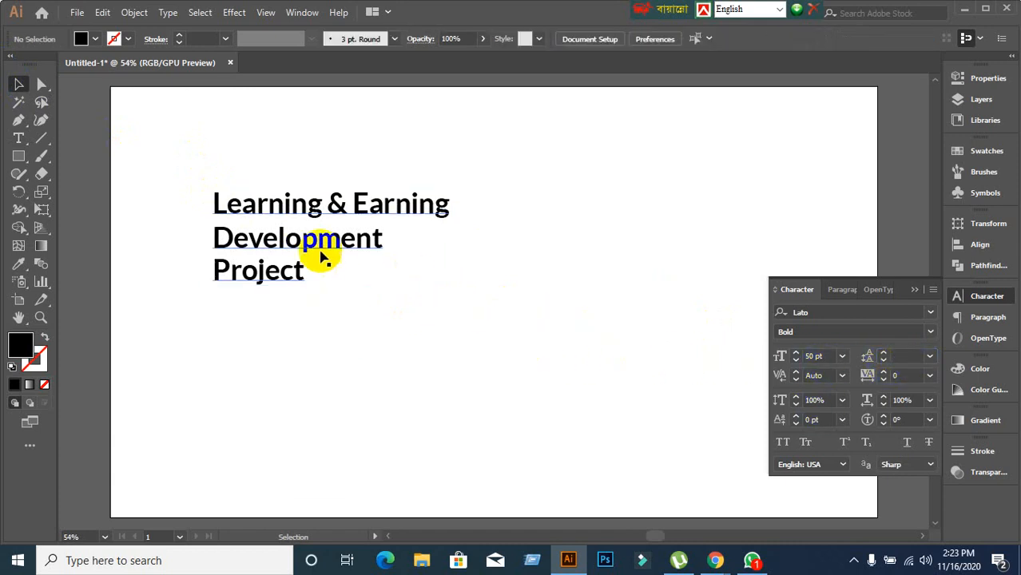
click(320, 248)
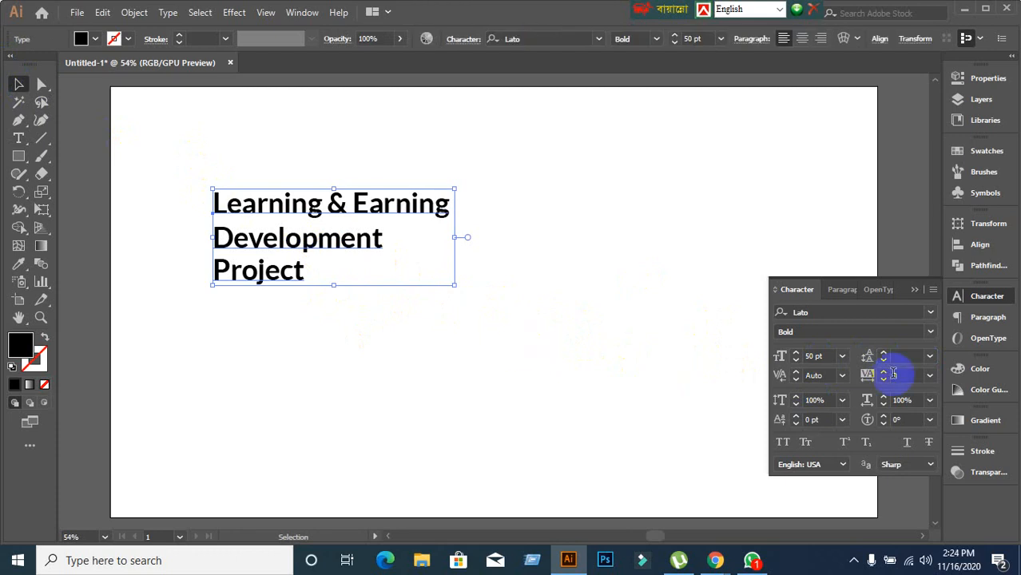
click(823, 357)
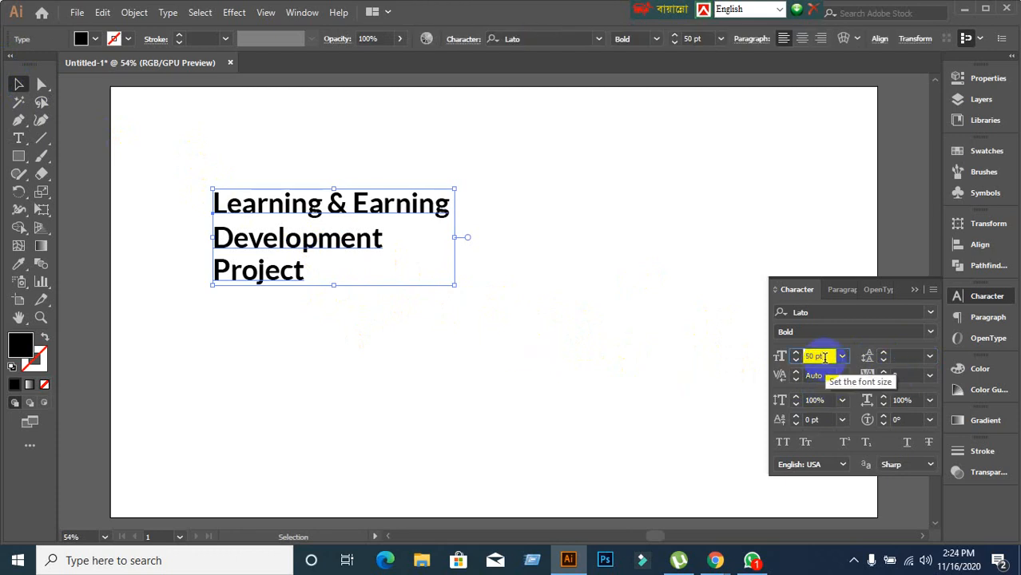
key(Down)
key(Down)
key(Down)
key(Down)
key(Down)
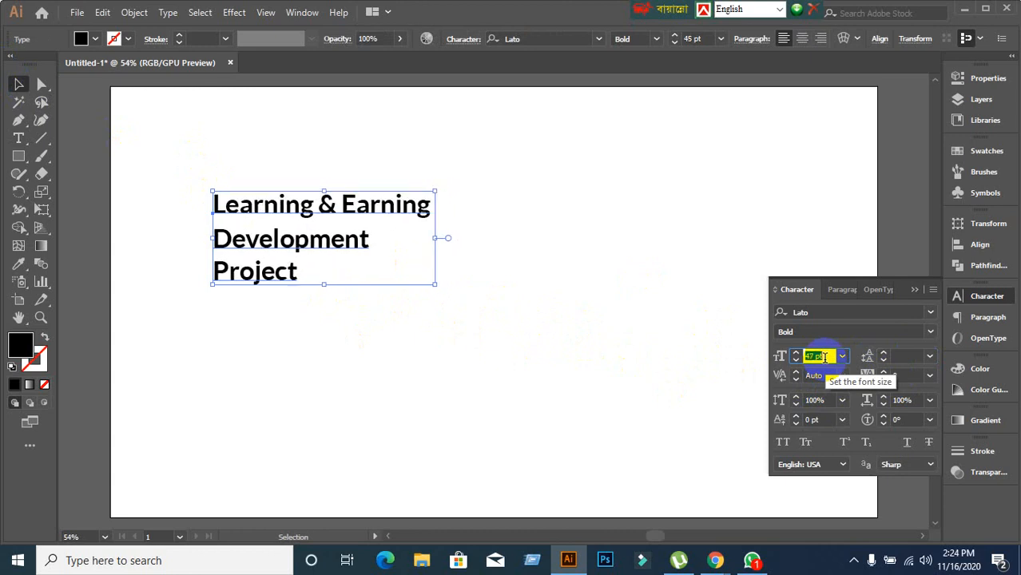
key(Down)
key(Down)
key(Down)
key(Down)
key(Down)
key(Down)
key(Down)
key(Down)
key(Down)
key(Down)
key(Down)
key(Down)
key(Down)
key(Down)
key(Down)
key(Down)
key(Up)
key(Up)
key(Up)
key(Up)
key(Up)
key(Up)
key(Up)
key(Up)
key(Up)
key(Up)
key(Up)
key(Up)
key(Up)
key(Up)
key(Up)
key(Up)
key(Up)
key(Up)
key(Up)
key(Up)
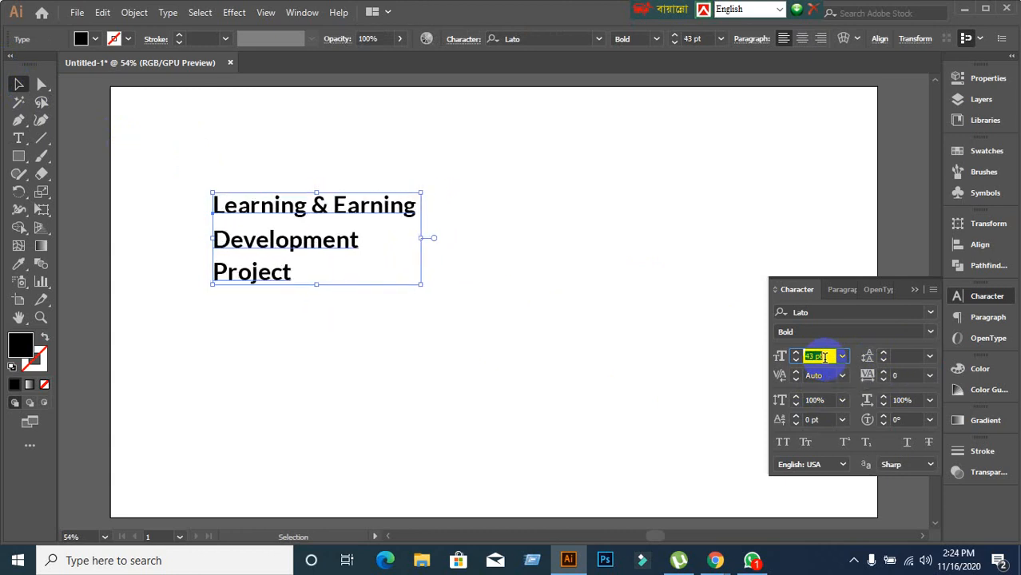
key(Up)
key(Up)
key(Up)
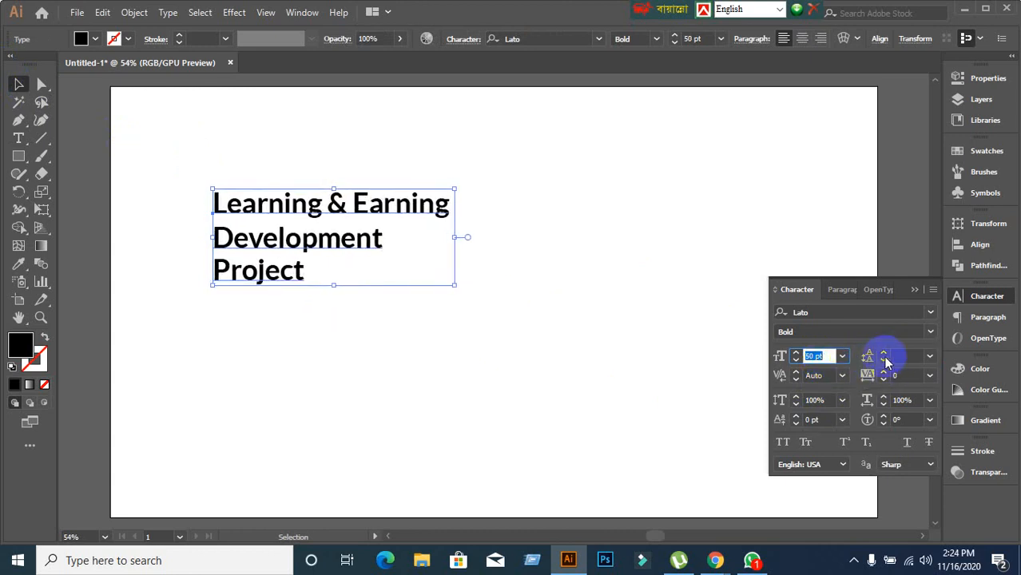
click(904, 355)
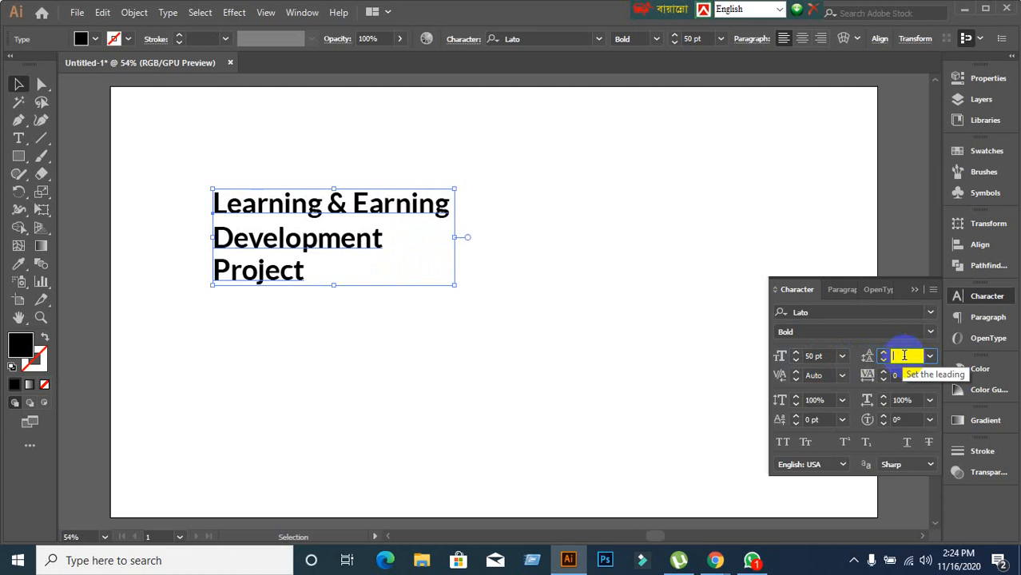
click(823, 356)
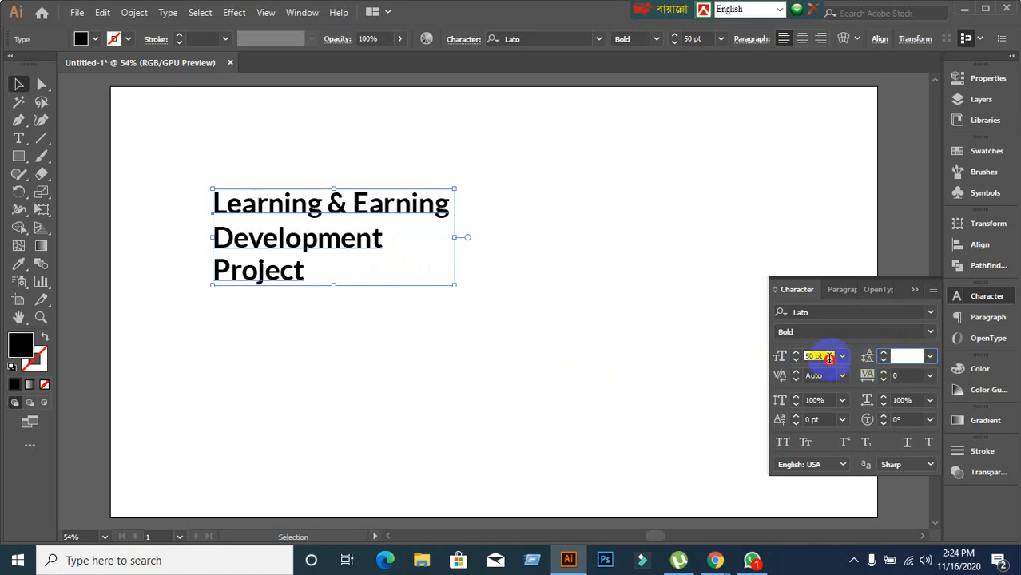
key(Down)
key(Down)
key(Down)
key(Down)
key(Down)
key(Down)
key(Down)
key(Down)
key(Down)
key(Down)
key(Down)
key(Down)
key(Down)
key(Down)
key(Down)
key(Down)
key(Down)
key(Down)
key(Down)
key(Down)
key(Down)
key(Down)
key(Down)
key(Down)
key(Down)
key(Down)
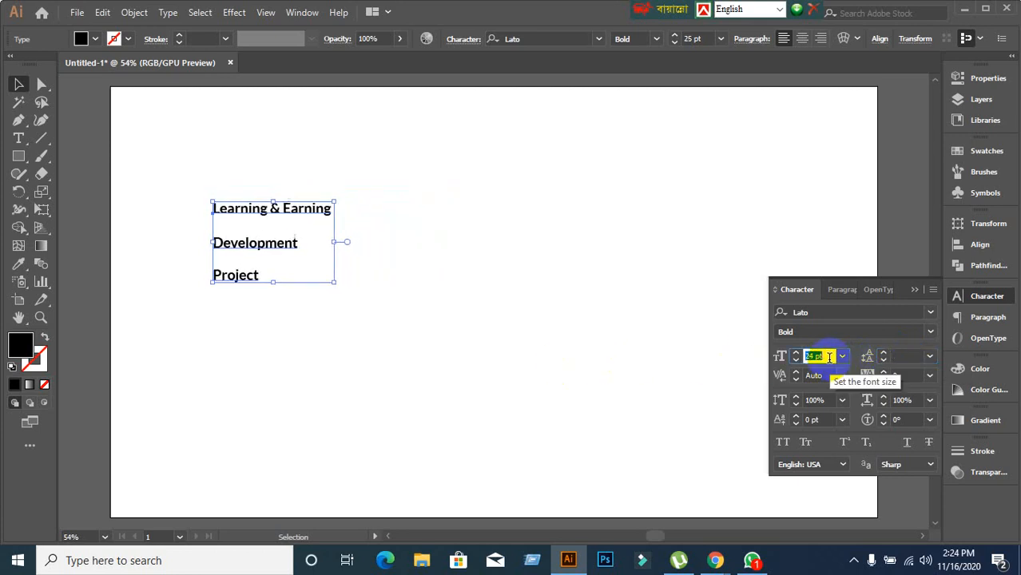
key(Down)
key(Down)
key(Down)
key(Down)
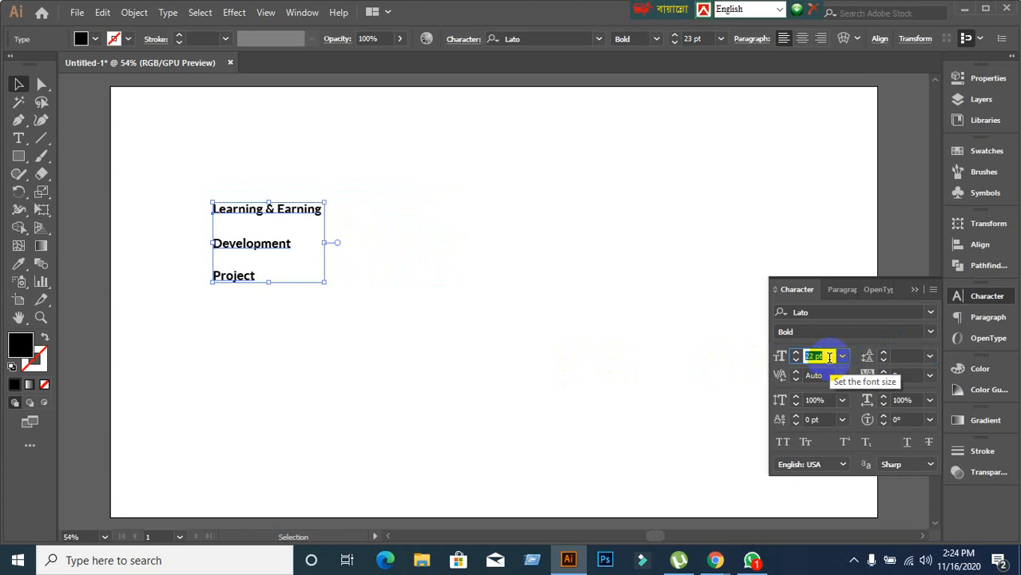
Tighten the headline's leading to 30 pt.
click(903, 355)
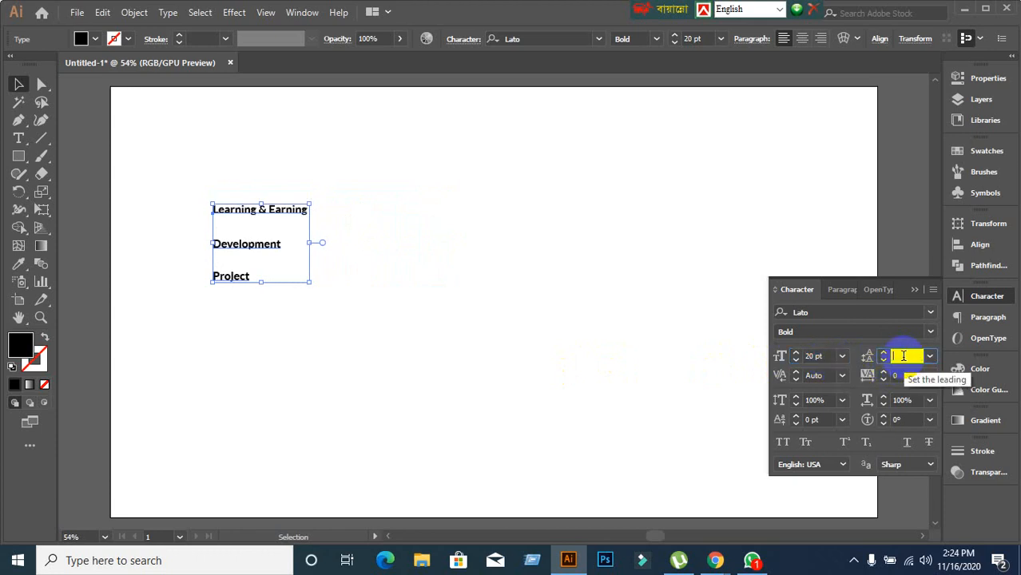
key(Up)
key(Up)
key(Up)
key(Up)
key(Up)
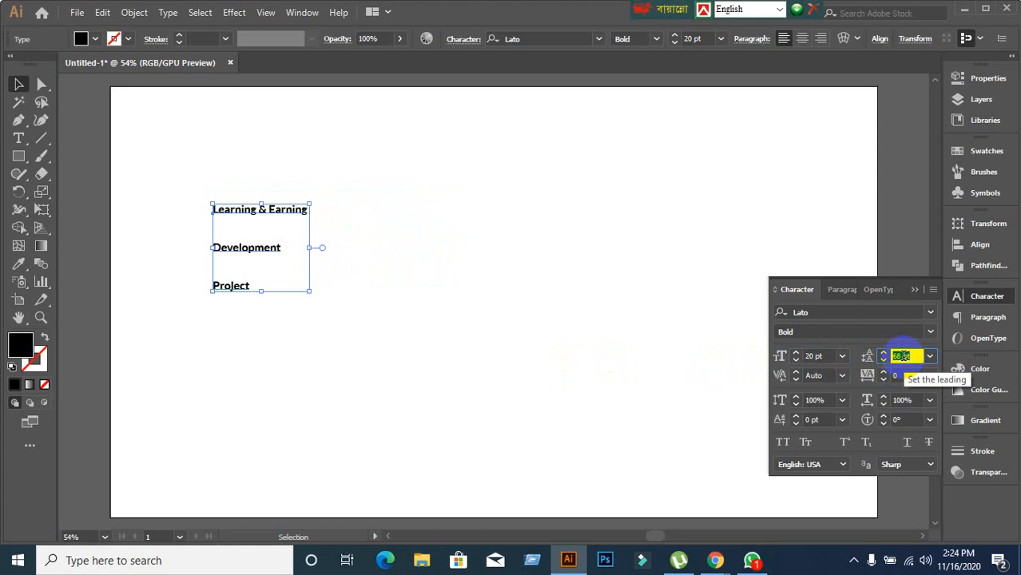
key(Down)
key(Down)
key(Down)
key(Down)
key(Down)
key(Down)
key(Down)
key(Down)
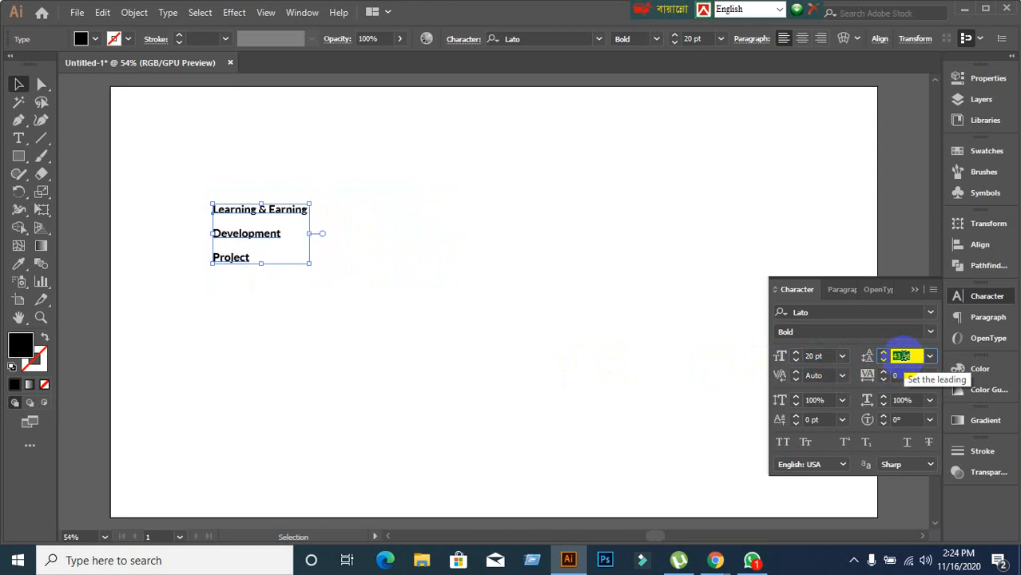
key(Down)
key(Down)
key(Down)
key(Down)
key(Down)
key(Down)
key(Down)
key(Down)
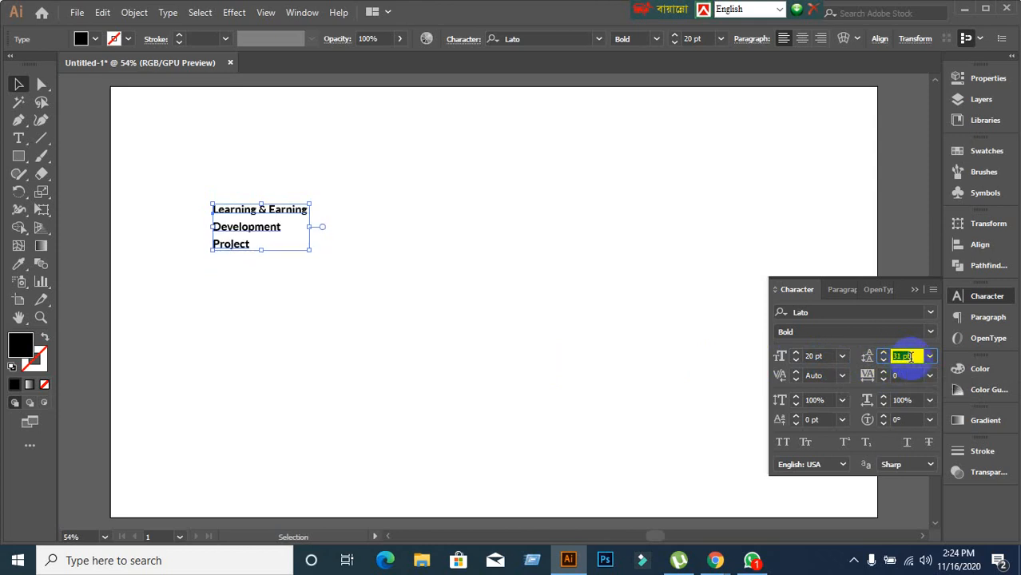
key(Down)
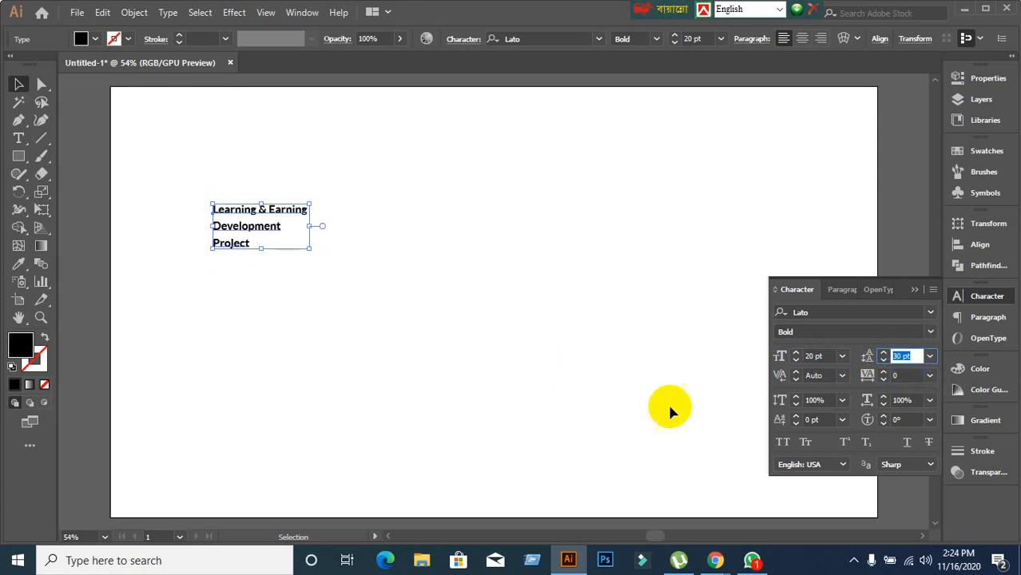
click(277, 343)
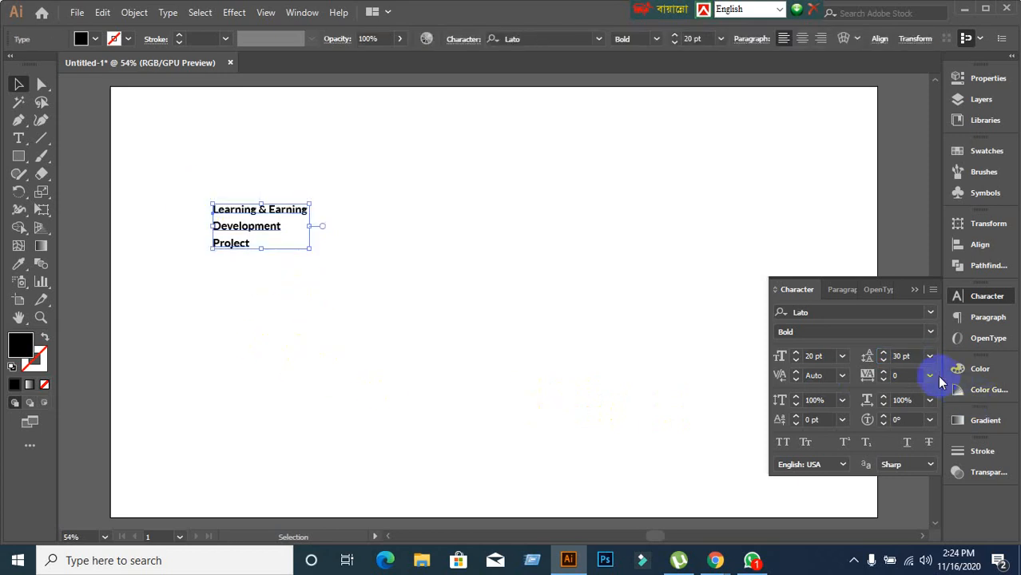
click(899, 356)
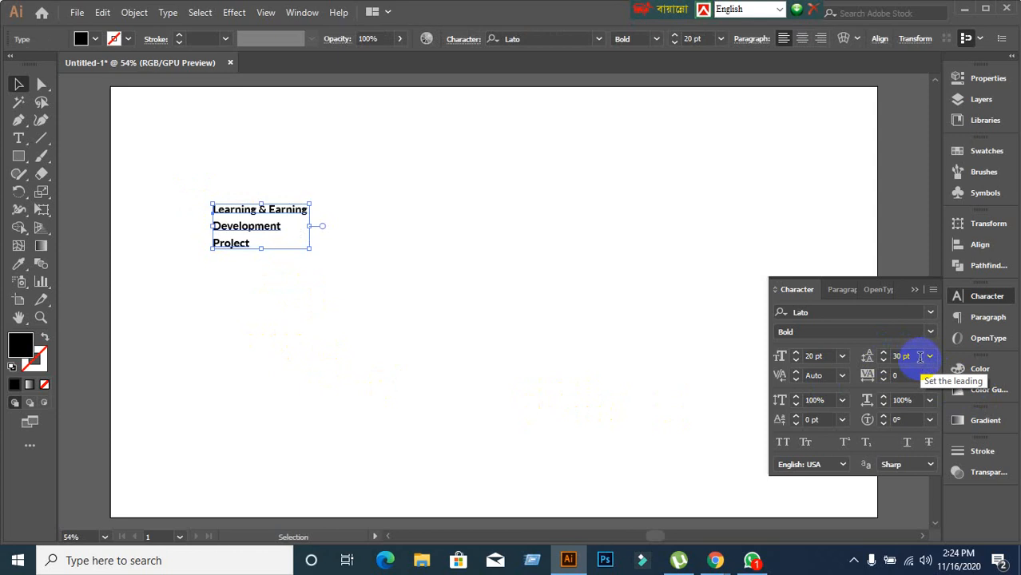
Return the headline to 56 pt with 61 pt leading, with the caret placed between n and t in 'Development'.
click(824, 357)
scroll(824, 357, up, 20)
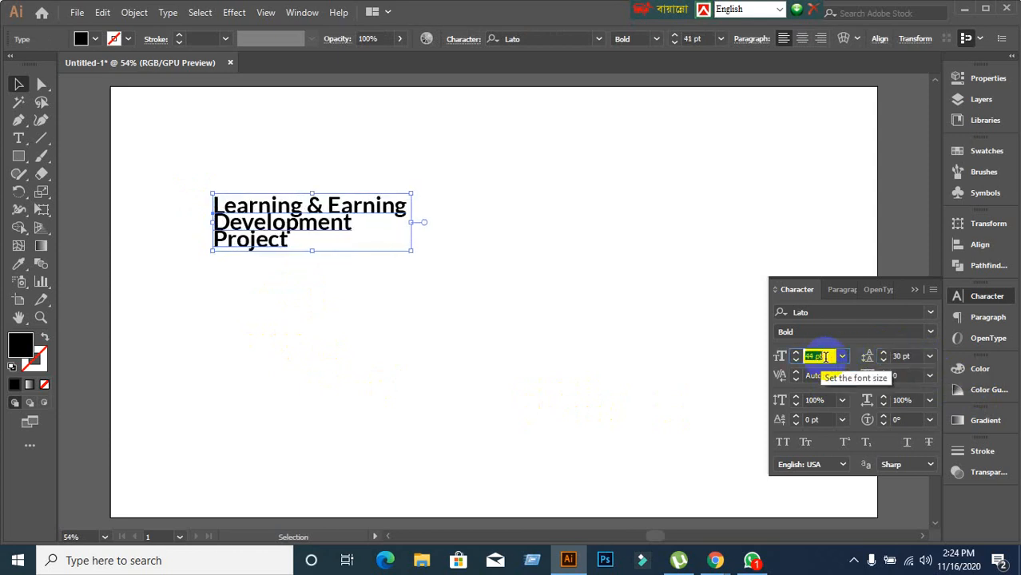
scroll(824, 357, up, 5)
click(910, 355)
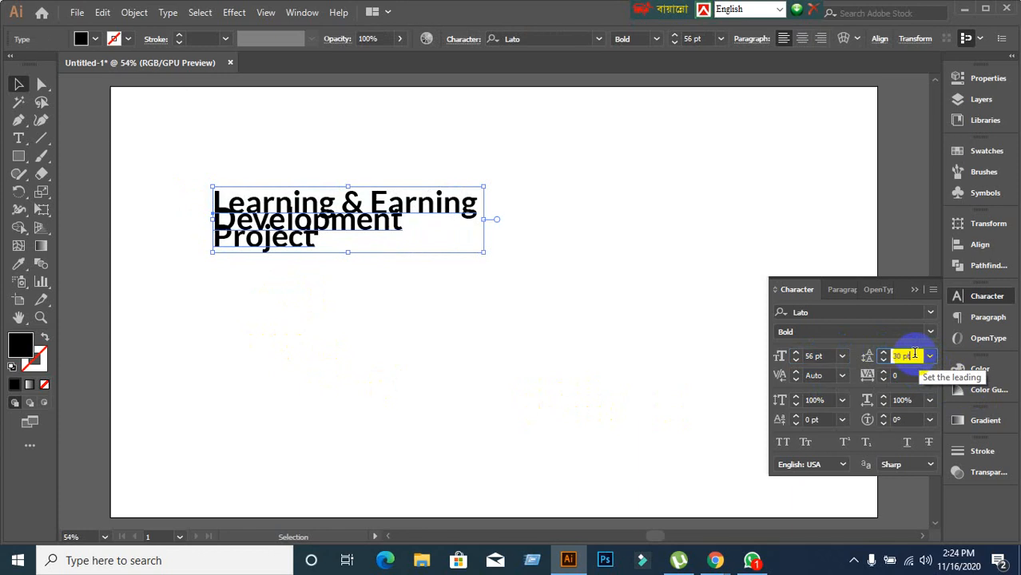
scroll(912, 355, up, 5)
scroll(915, 354, up, 16)
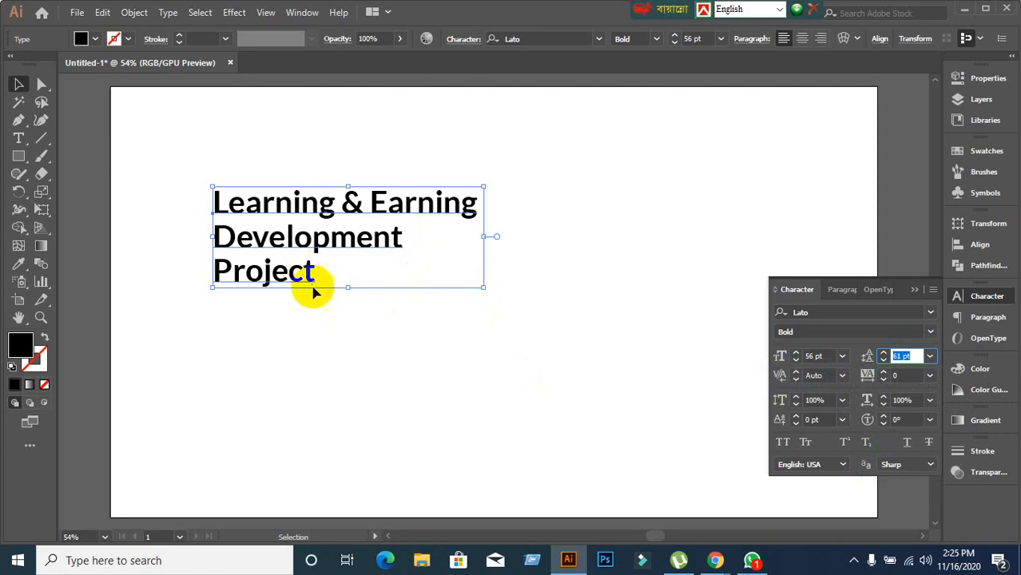
double_click(390, 246)
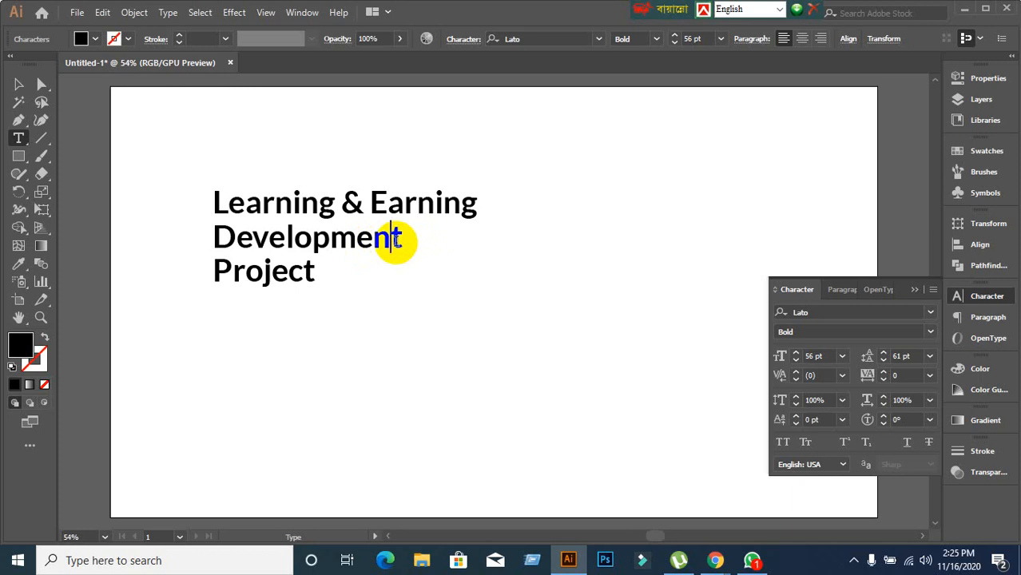
click(391, 231)
Kern the n–t pair in 'Development' to 100, then widen it to 500.
click(832, 374)
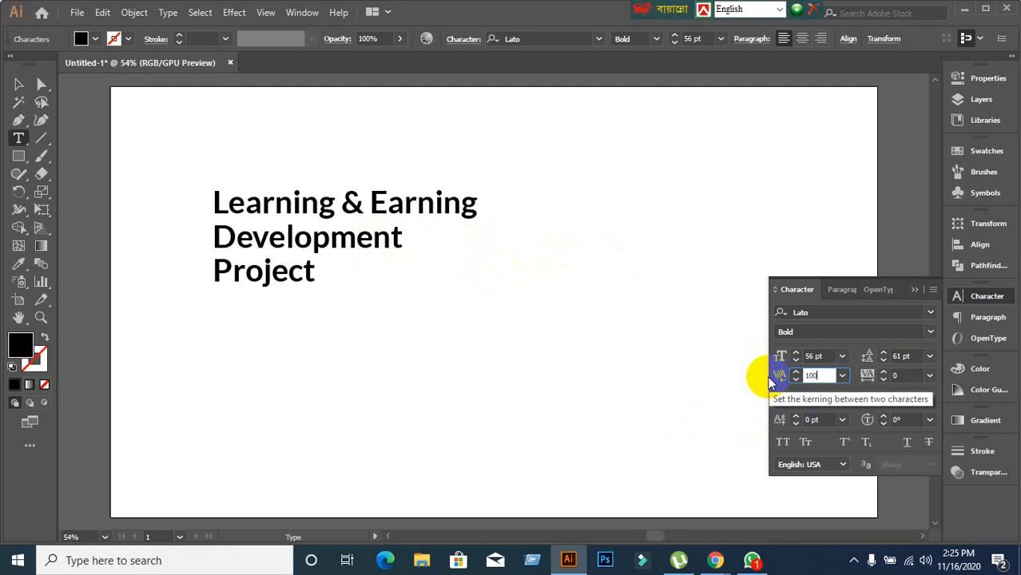
key(Return)
click(808, 375)
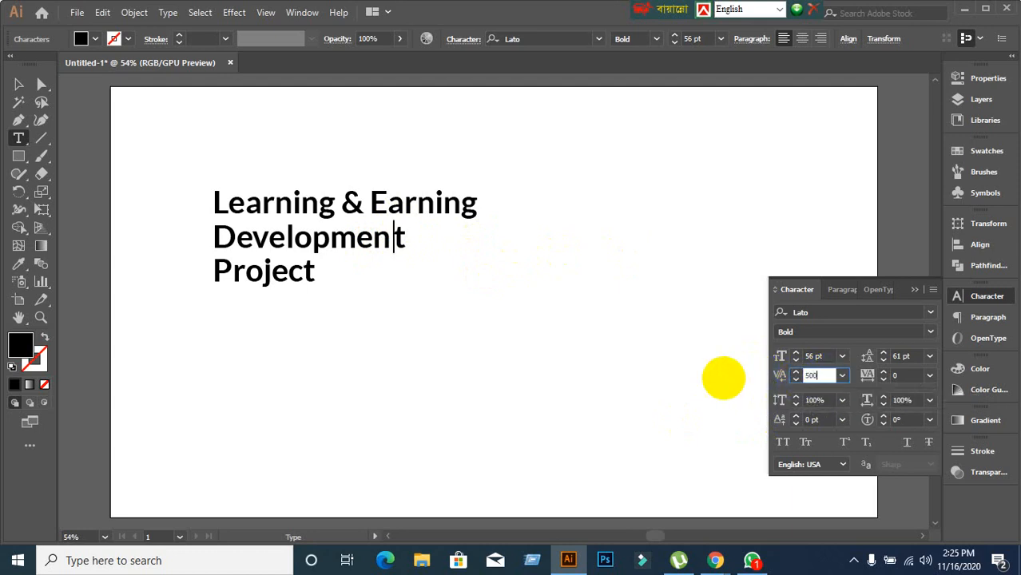
key(Return)
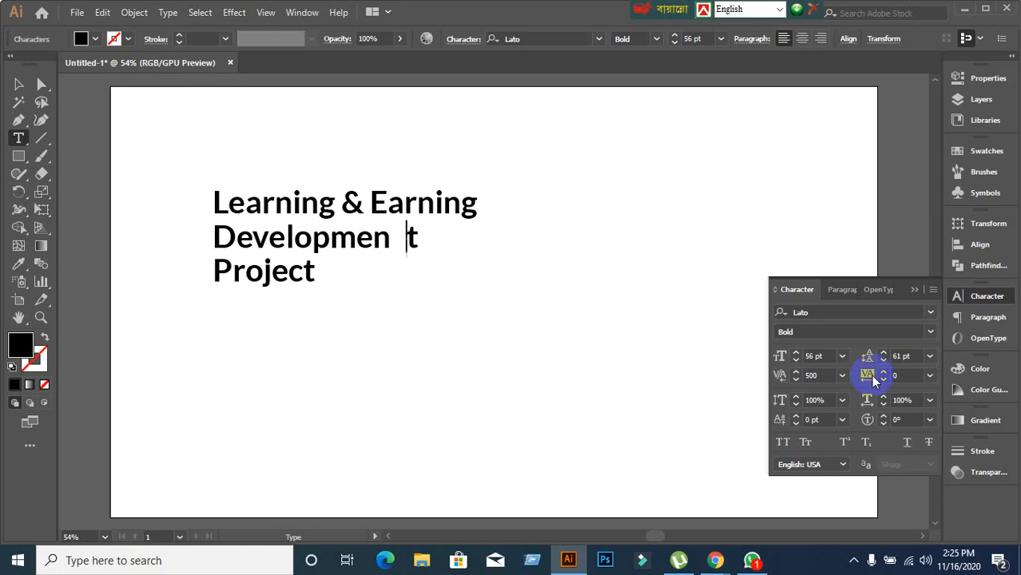
click(931, 299)
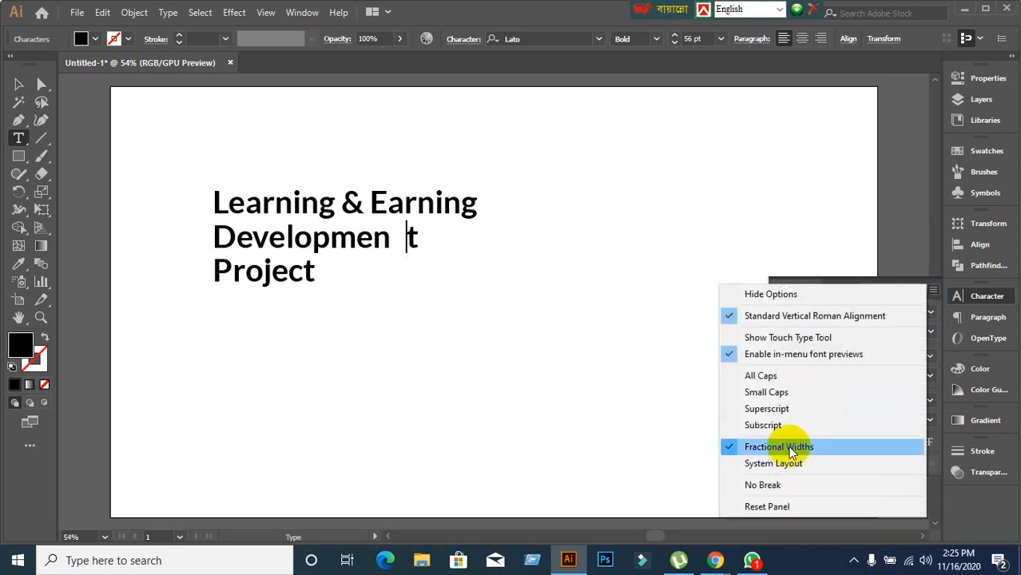
Reset the Character panel to clear the 500 kerning and reselect the headline frame.
click(760, 507)
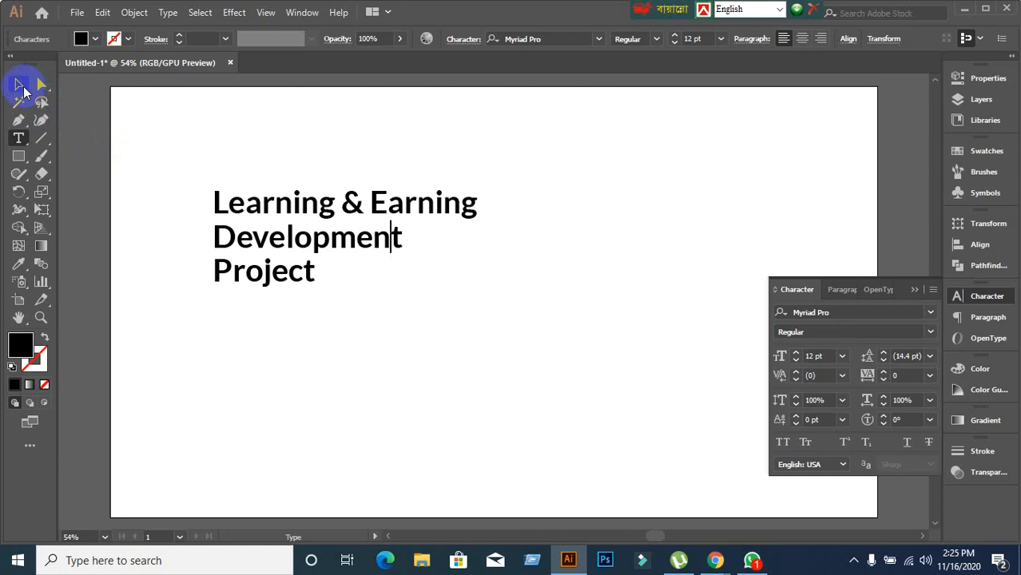
click(933, 291)
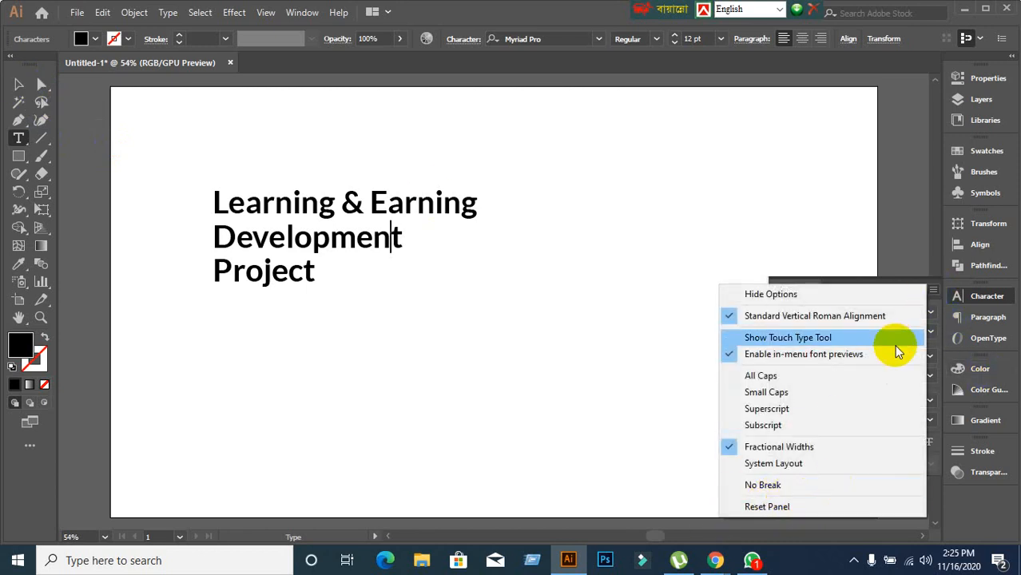
click(937, 292)
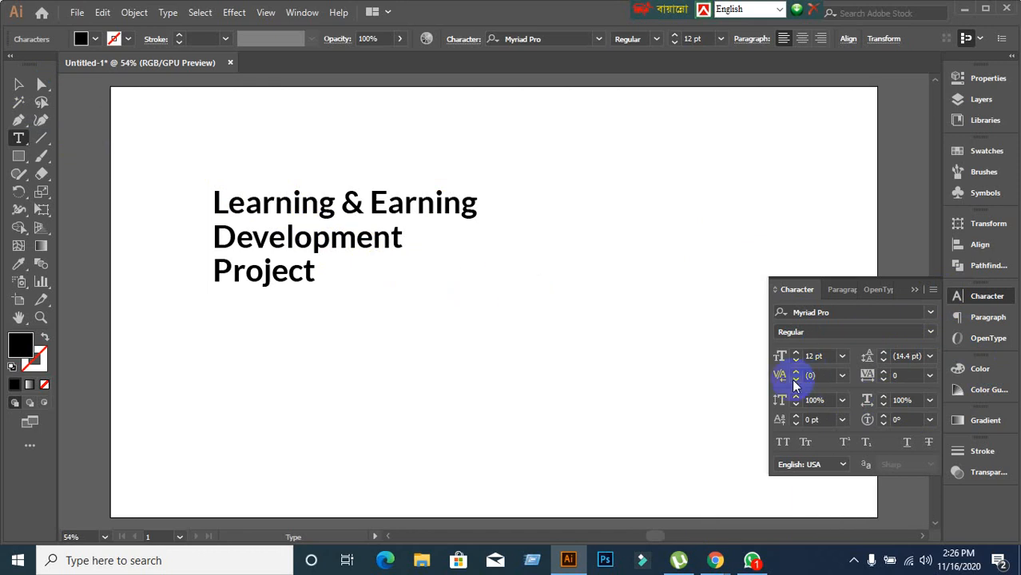
click(17, 85)
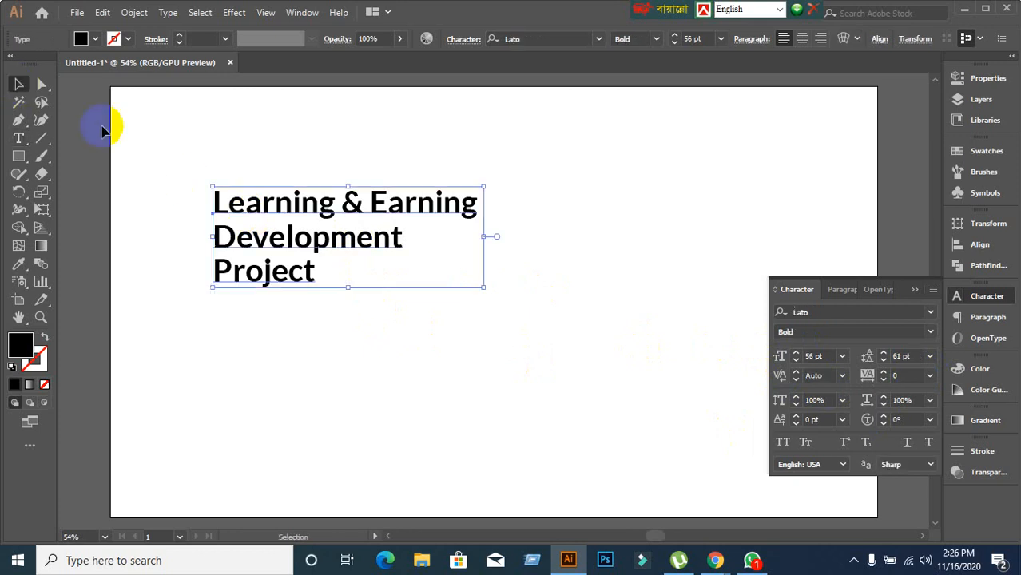
Increase the heading's tracking, then reset the Character panel to Myriad Pro Regular defaults.
click(907, 374)
scroll(906, 373, up, 20)
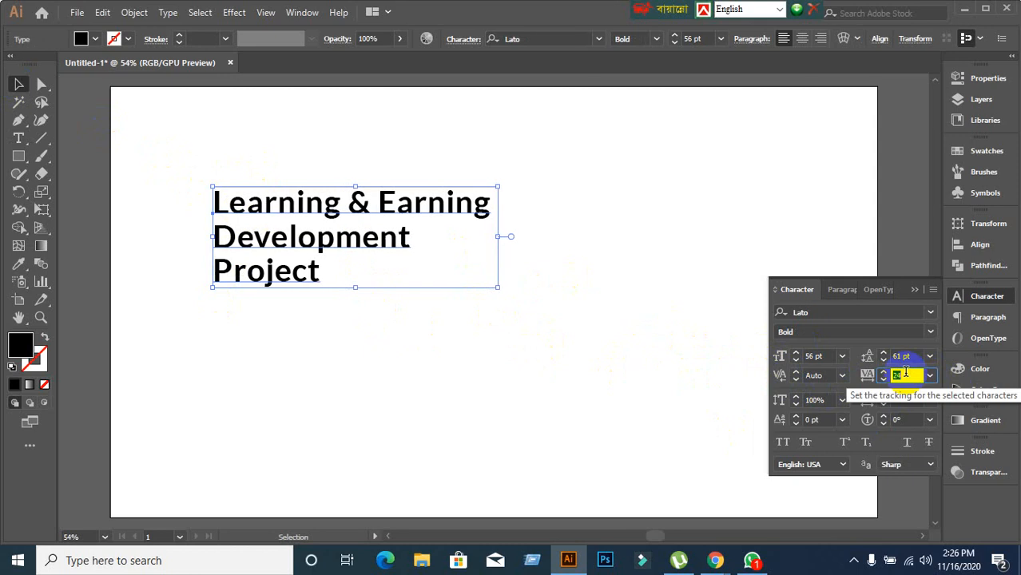
scroll(905, 373, up, 10)
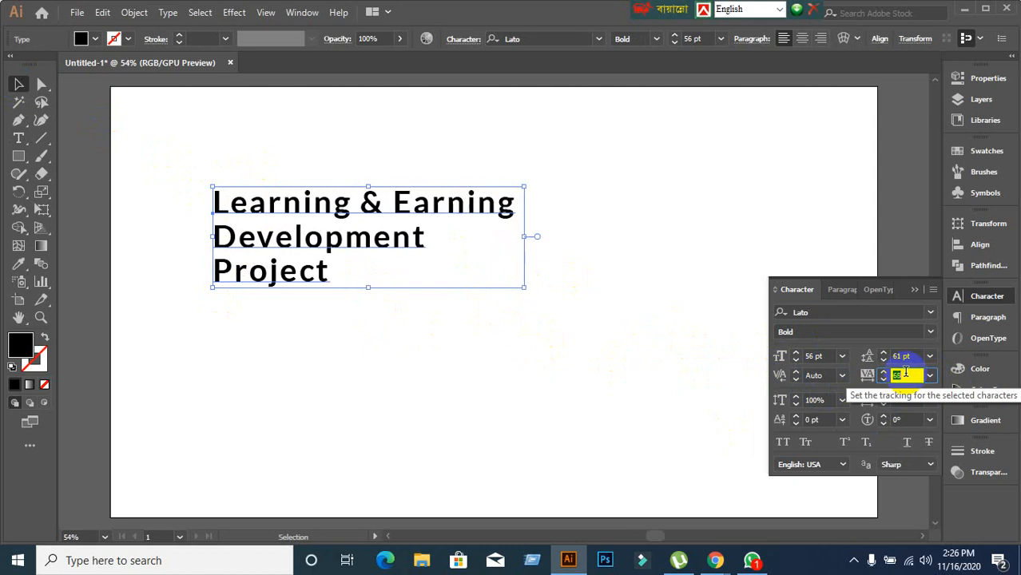
scroll(905, 373, up, 10)
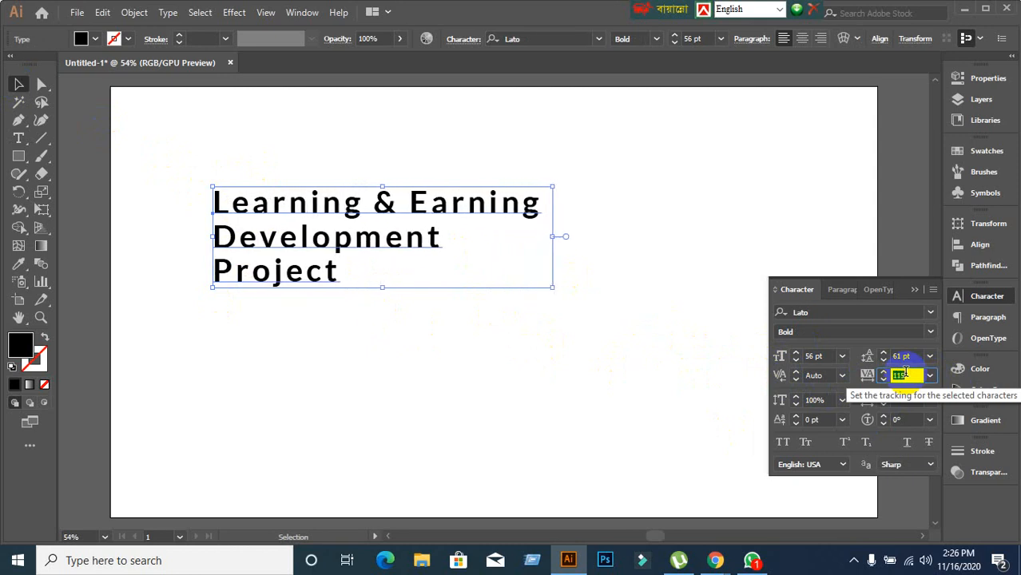
scroll(906, 373, up, 10)
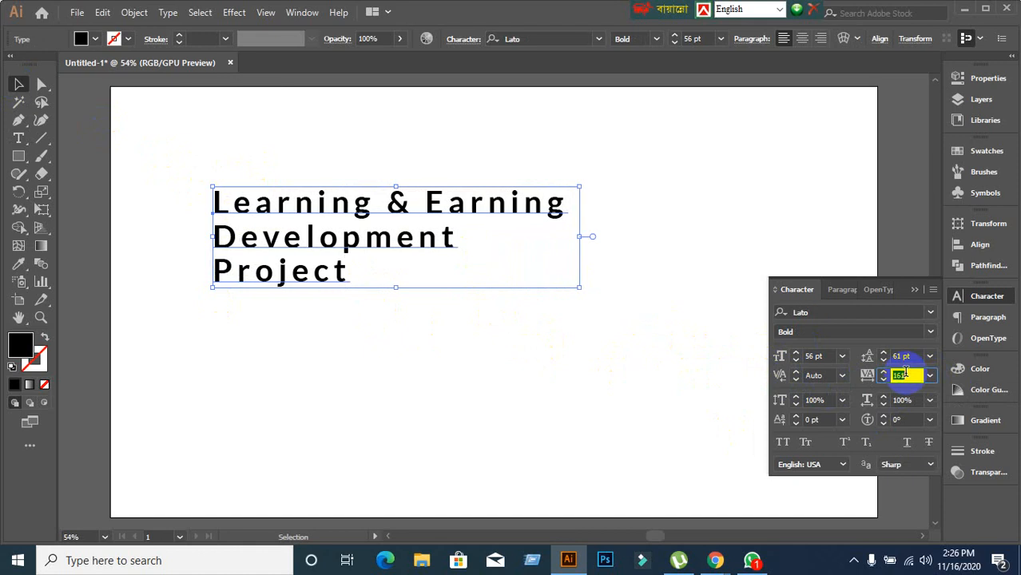
scroll(905, 373, up, 12)
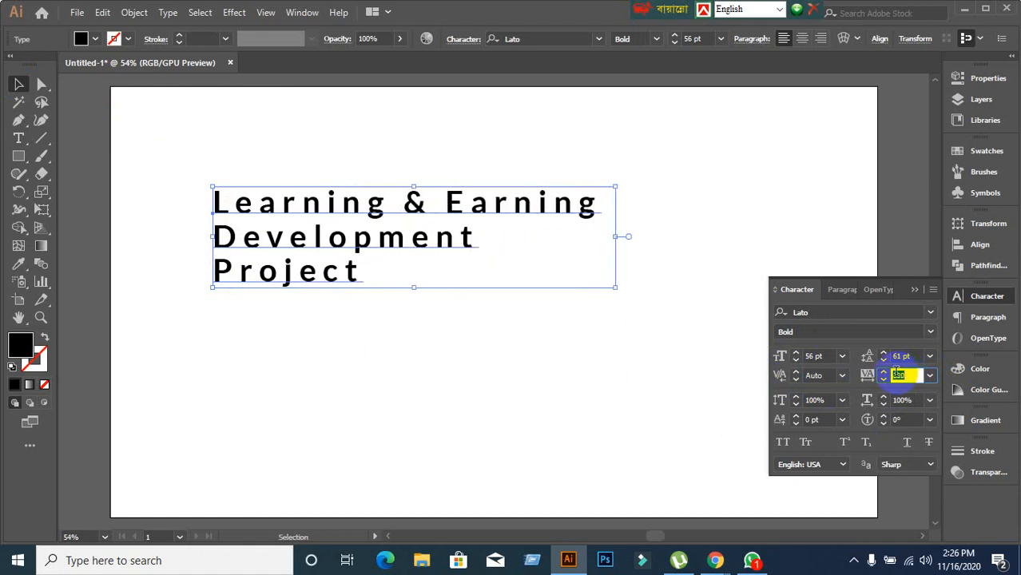
click(931, 289)
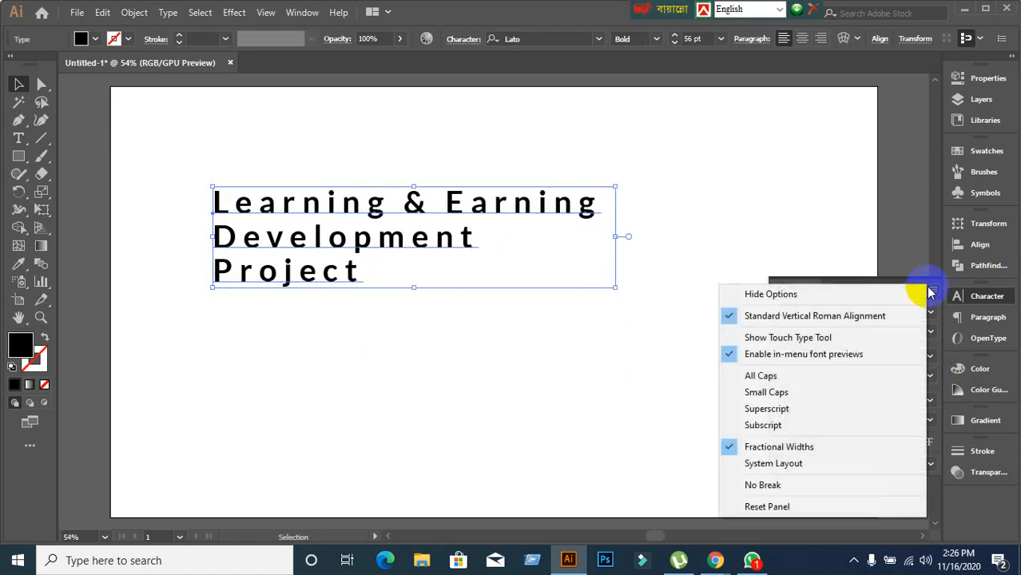
click(781, 505)
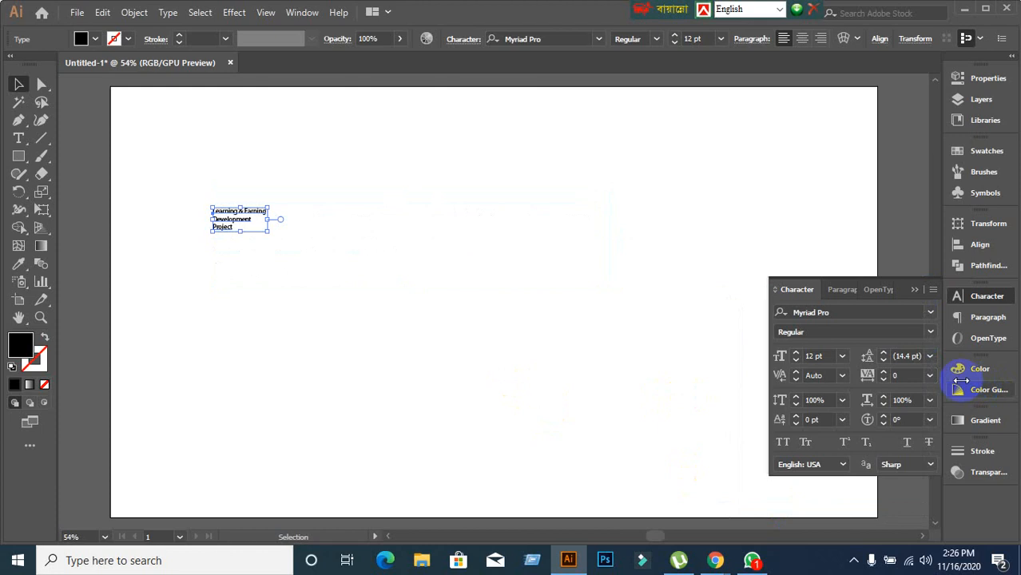
click(828, 355)
Raise the Myriad Pro heading's font size to 53 pt and start editing its text.
scroll(827, 355, up, 11)
scroll(828, 356, up, 20)
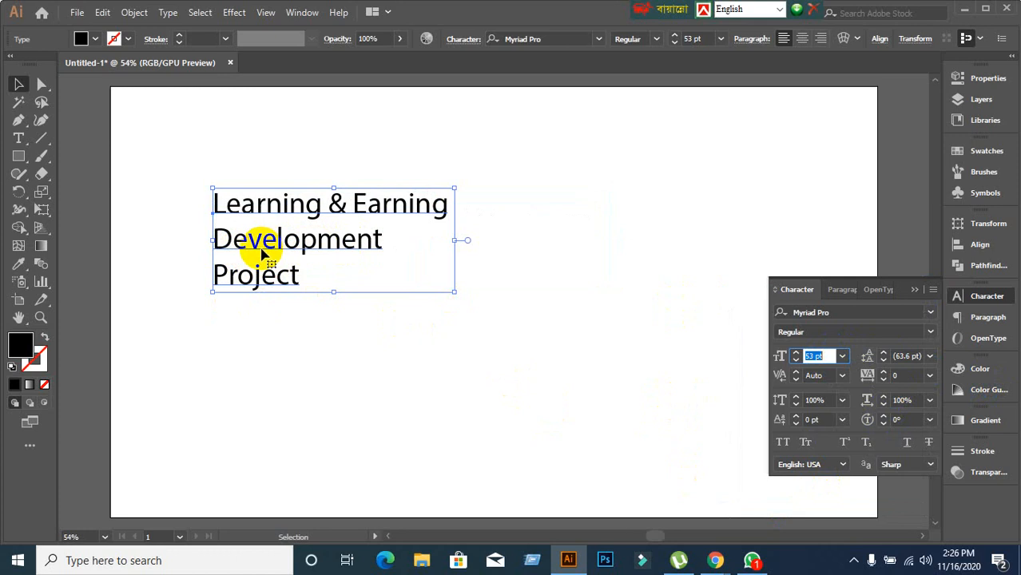
double_click(214, 239)
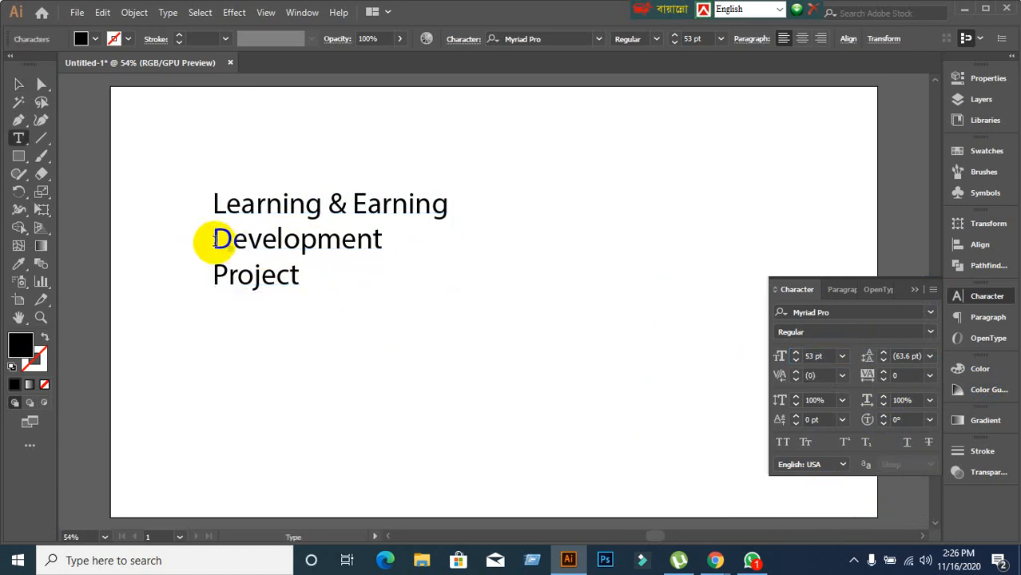
Select the word Development and raise its tracking to 139.
click(229, 242)
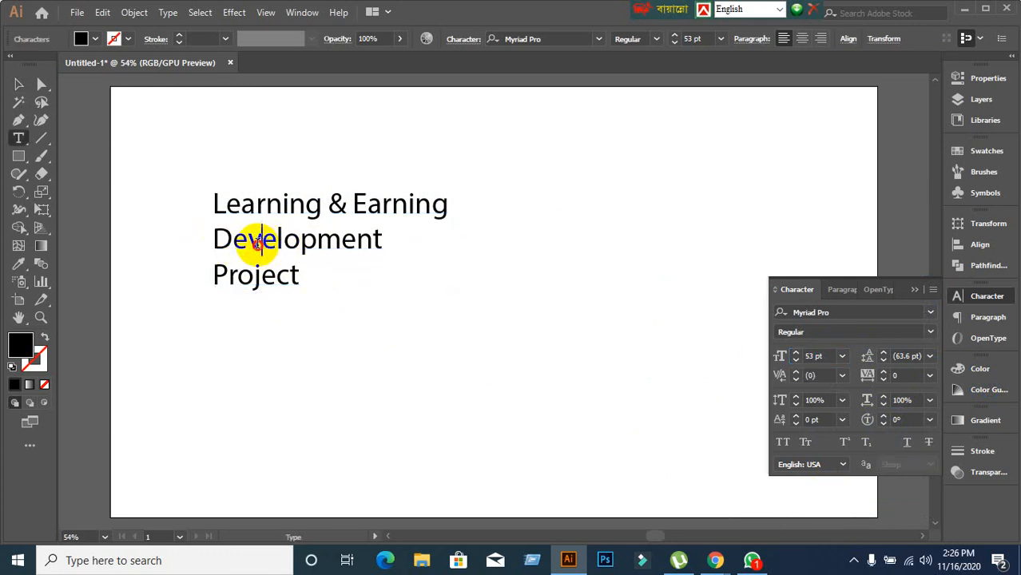
double_click(257, 244)
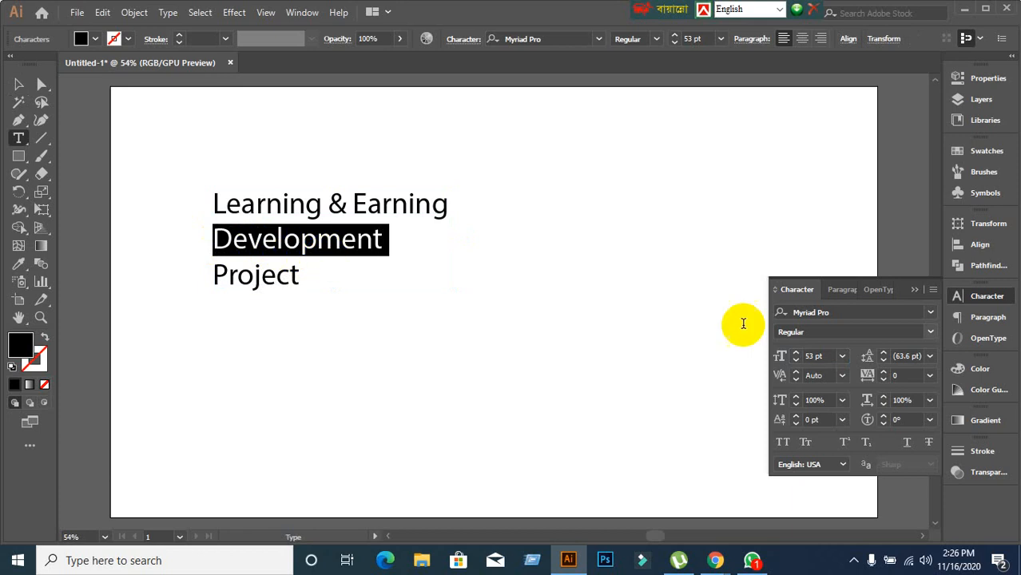
click(908, 374)
scroll(907, 375, up, 4)
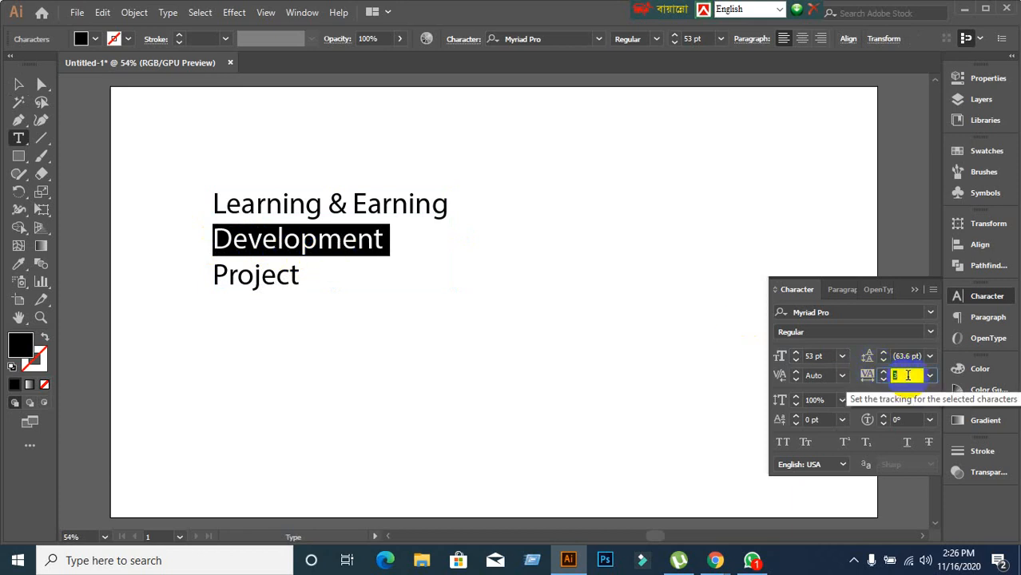
scroll(900, 374, up, 8)
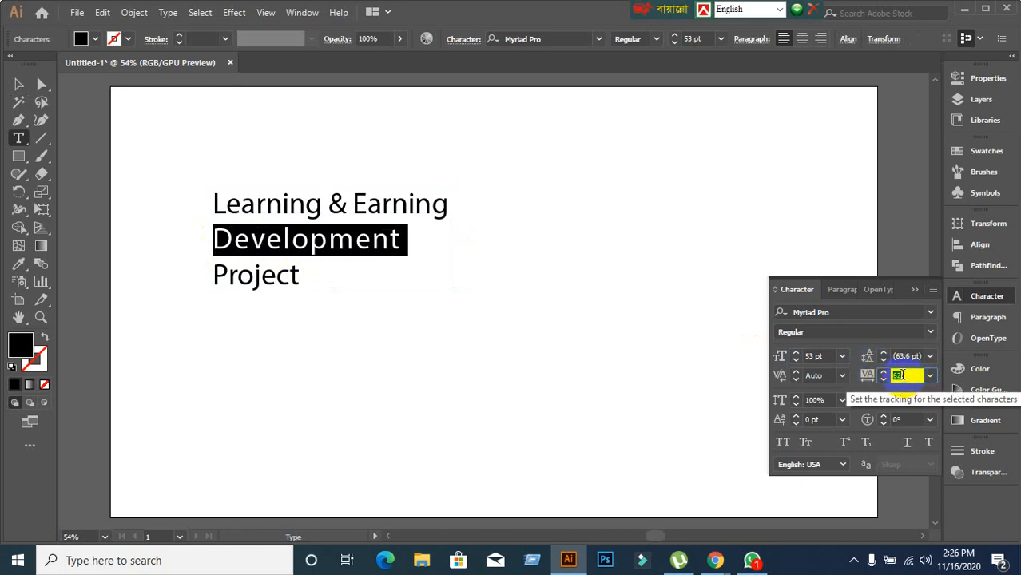
scroll(901, 374, up, 5)
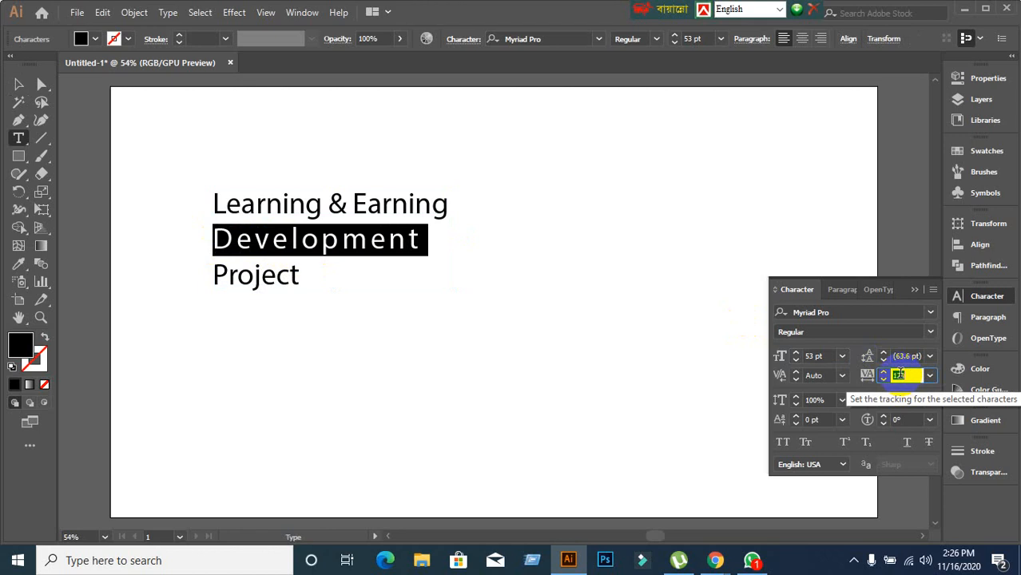
double_click(252, 273)
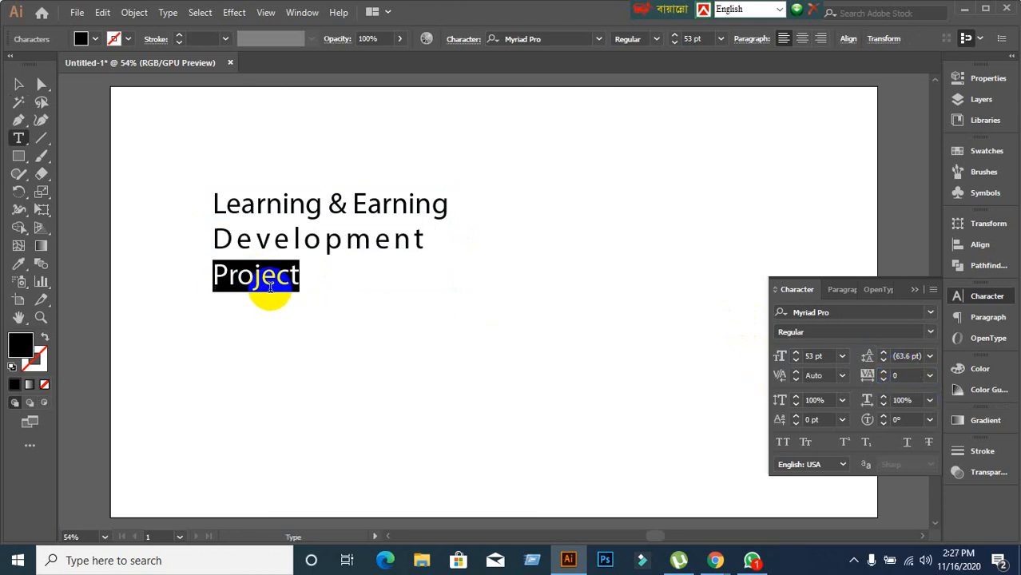
Fill Project with red and widen its tracking to 211.
click(87, 42)
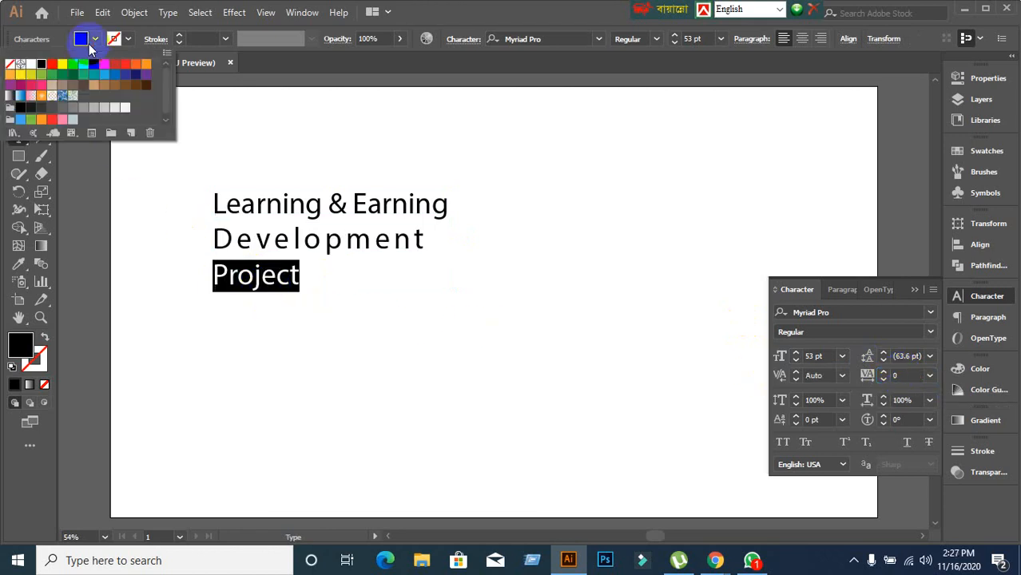
click(51, 64)
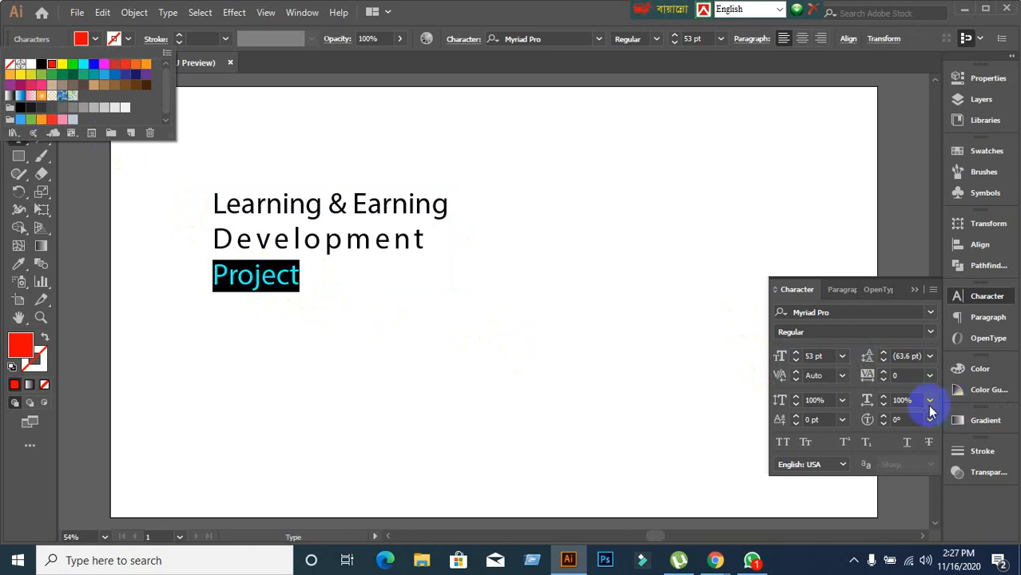
click(912, 378)
click(911, 375)
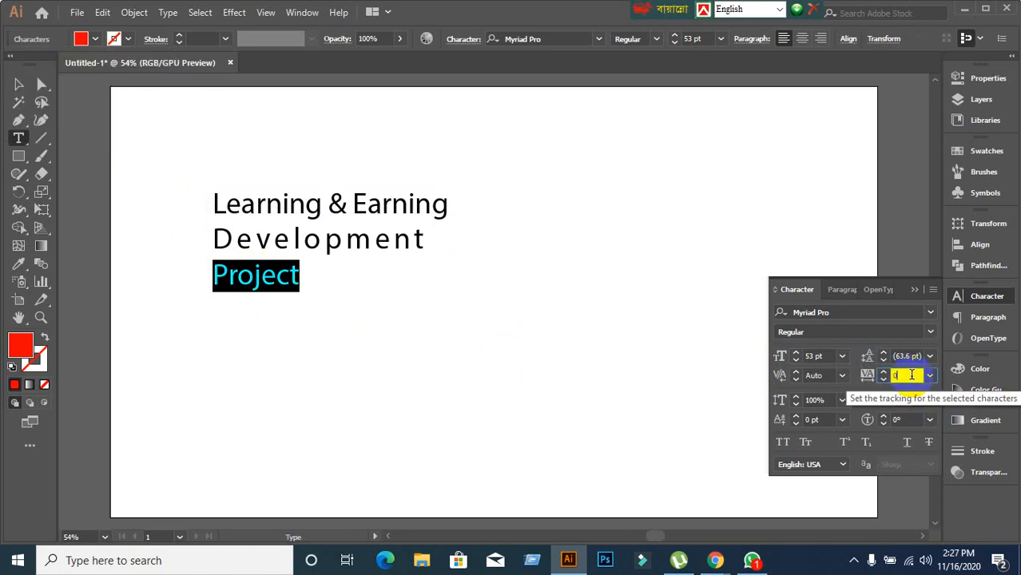
scroll(911, 376, up, 3)
scroll(911, 376, up, 8)
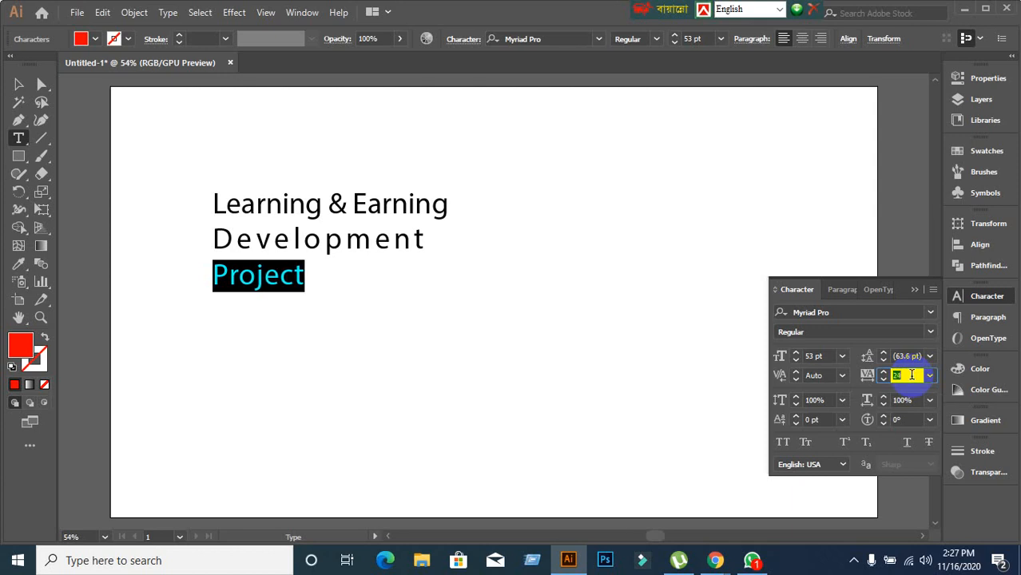
scroll(912, 375, up, 8)
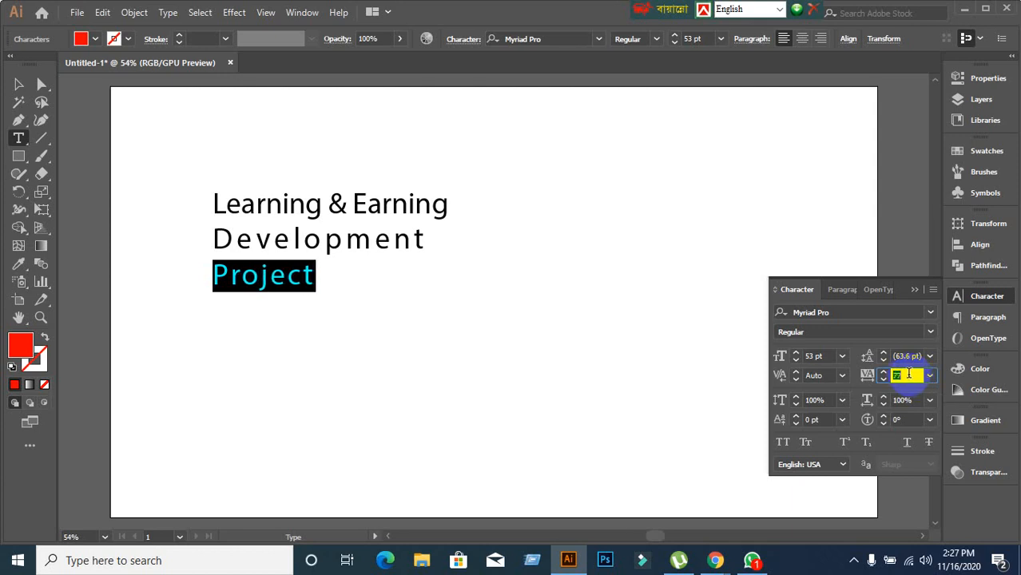
scroll(908, 374, up, 8)
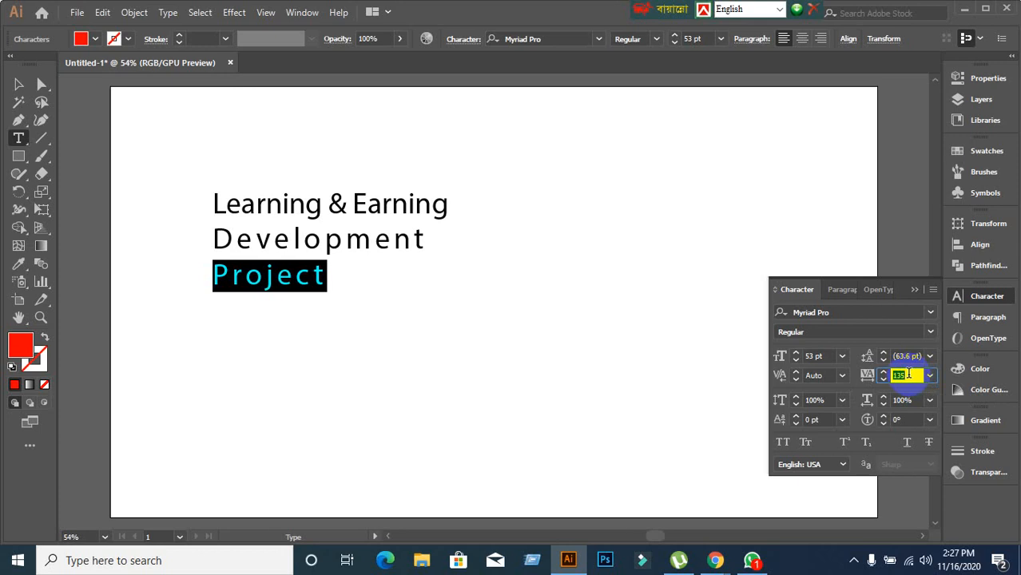
scroll(908, 373, up, 4)
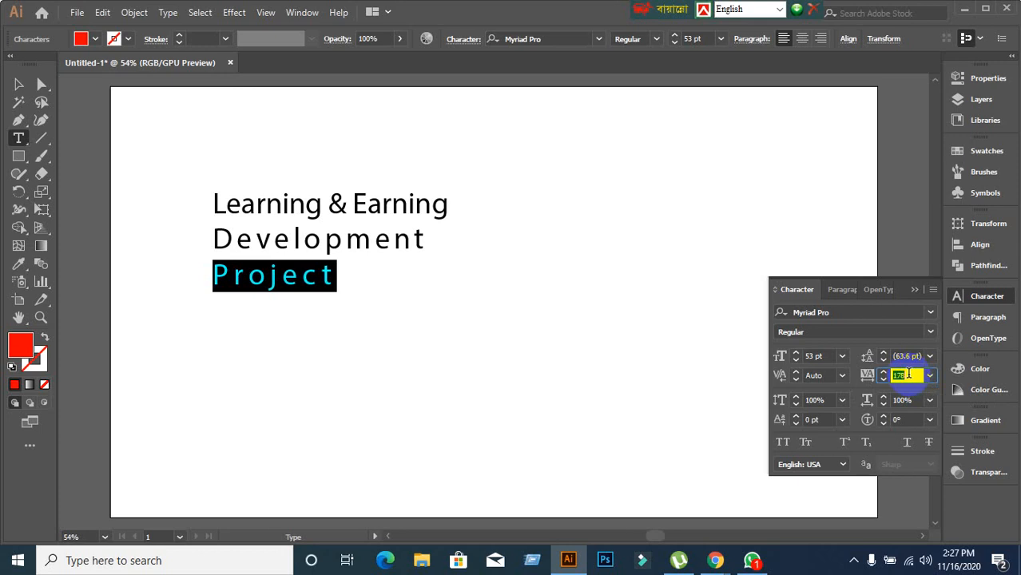
scroll(908, 374, up, 1)
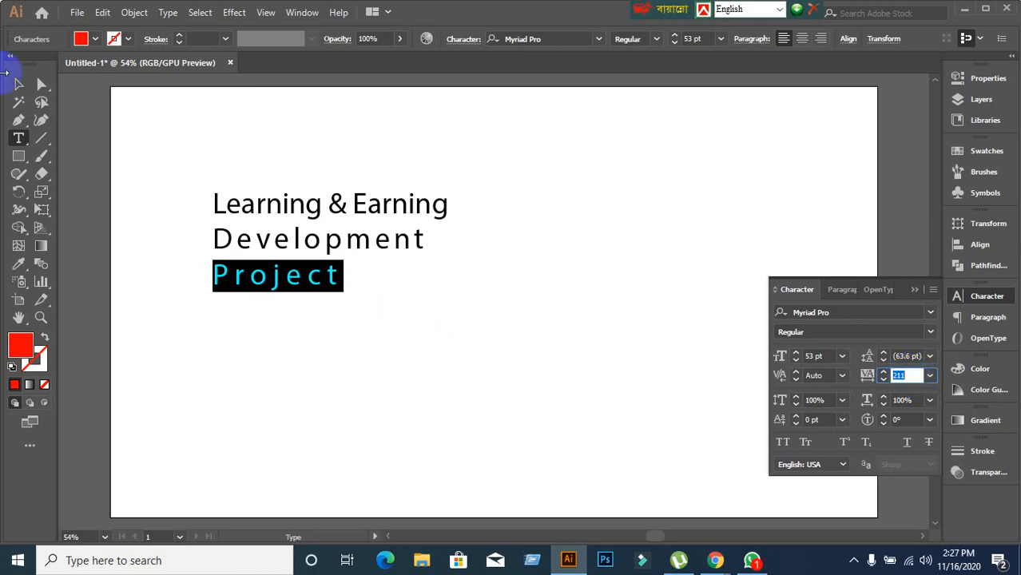
click(16, 85)
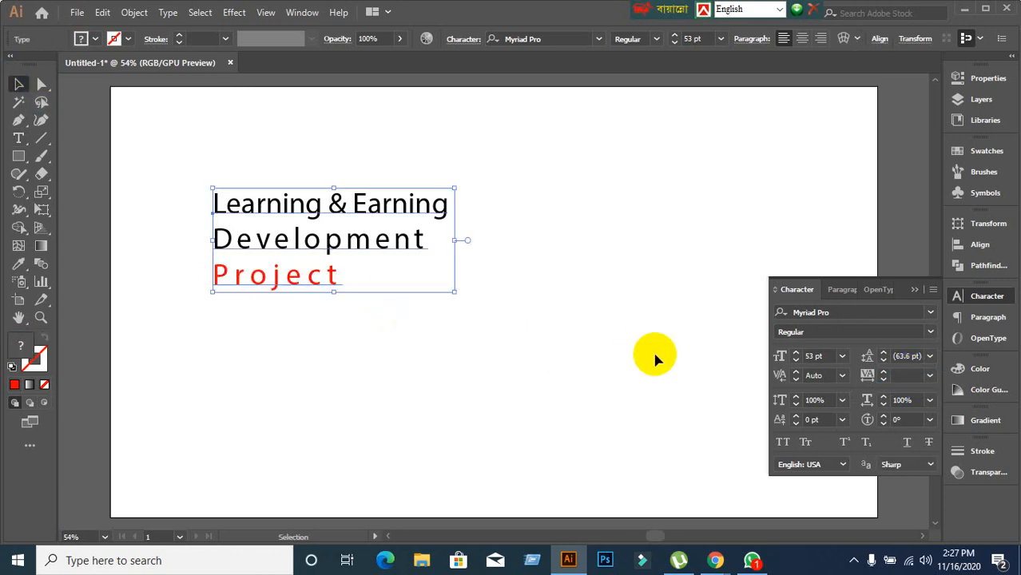
Reset the Character panel to clear tracking to 0, then set the heading to 47 pt.
click(932, 290)
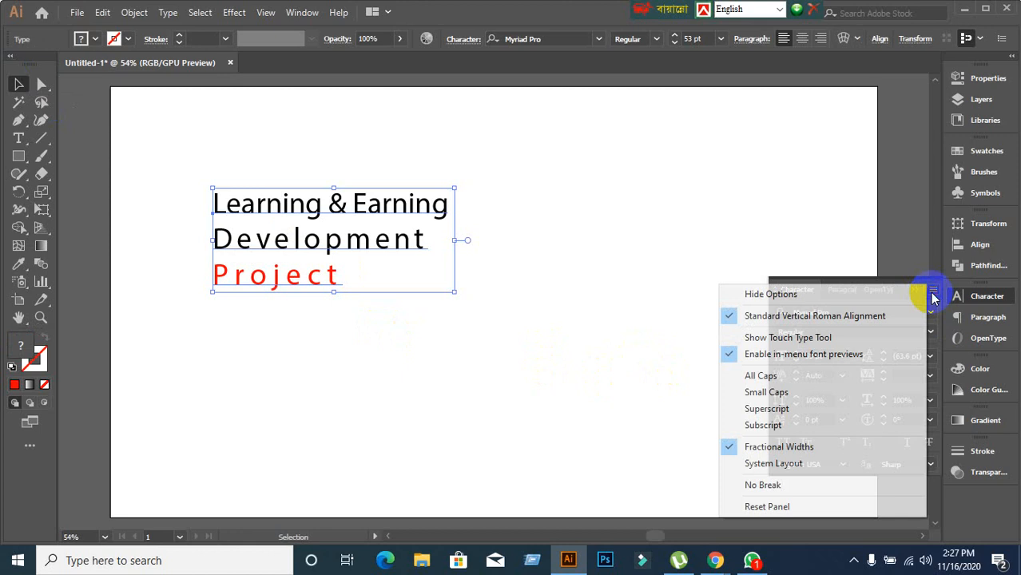
click(819, 504)
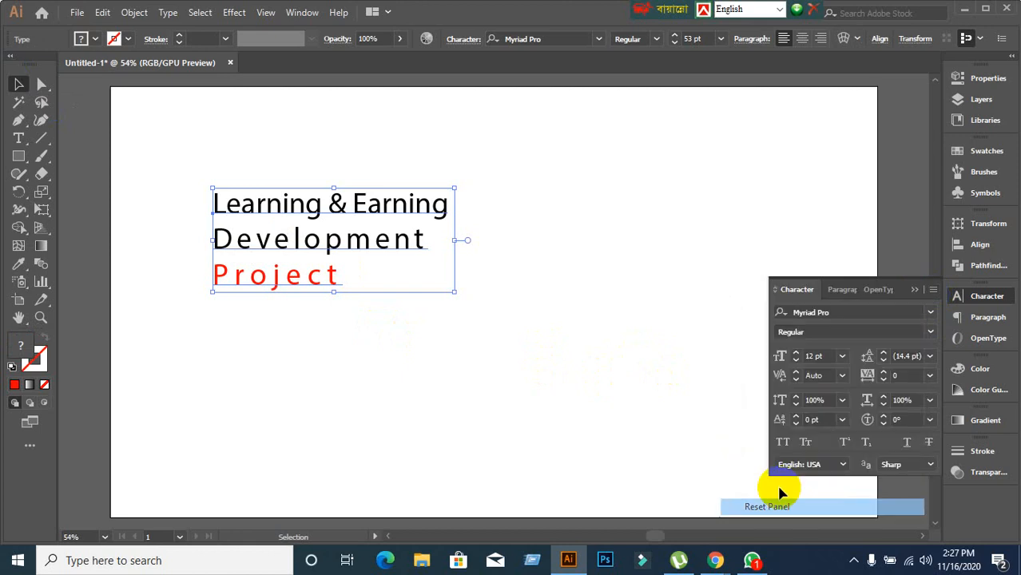
click(828, 356)
scroll(828, 357, up, 20)
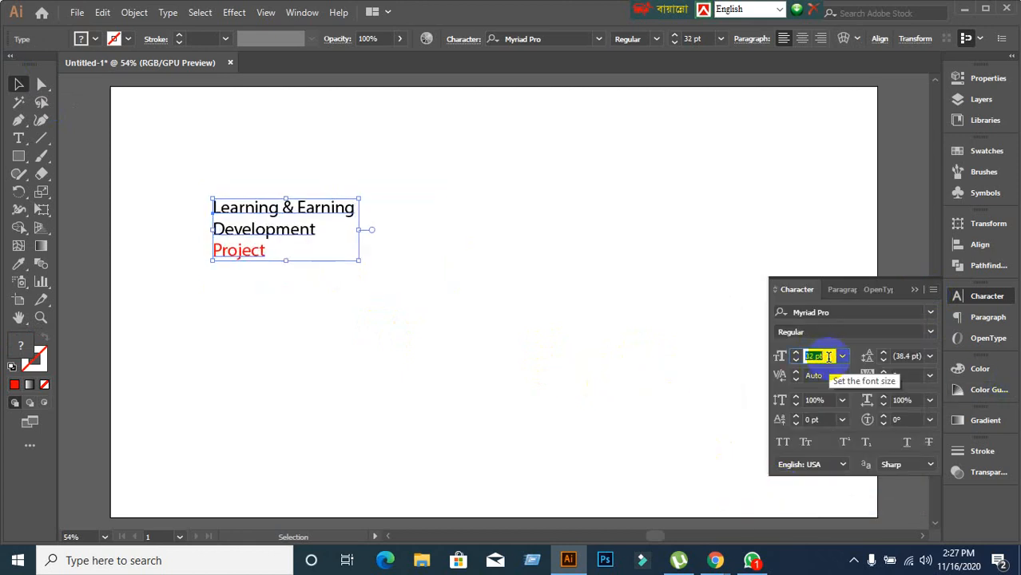
scroll(828, 356, up, 11)
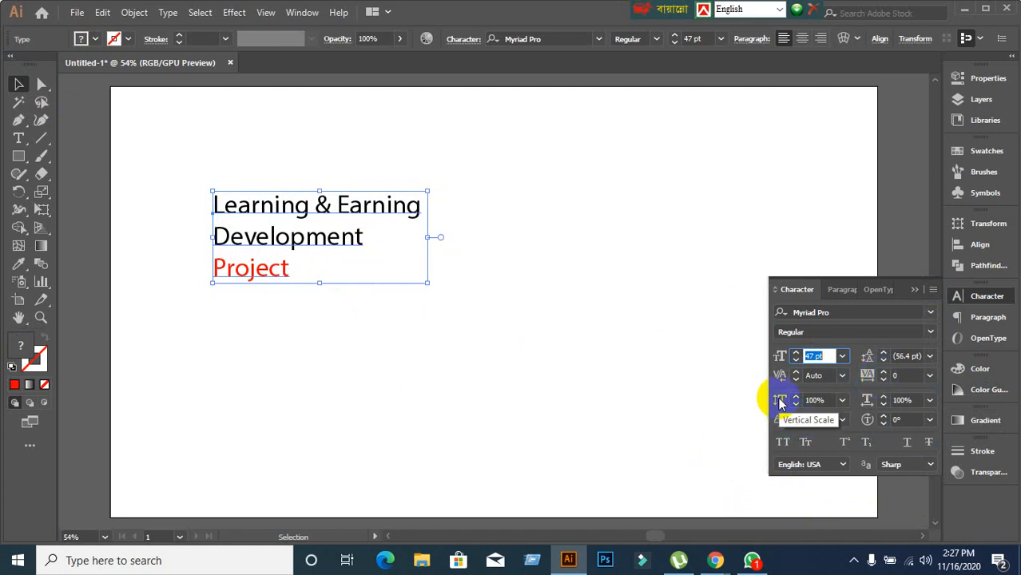
double_click(251, 268)
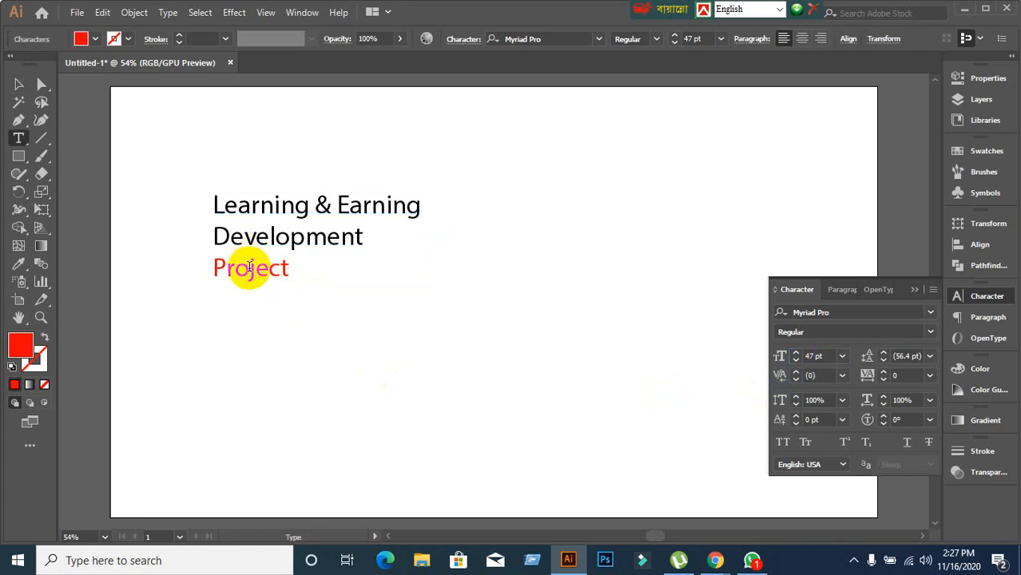
double_click(249, 267)
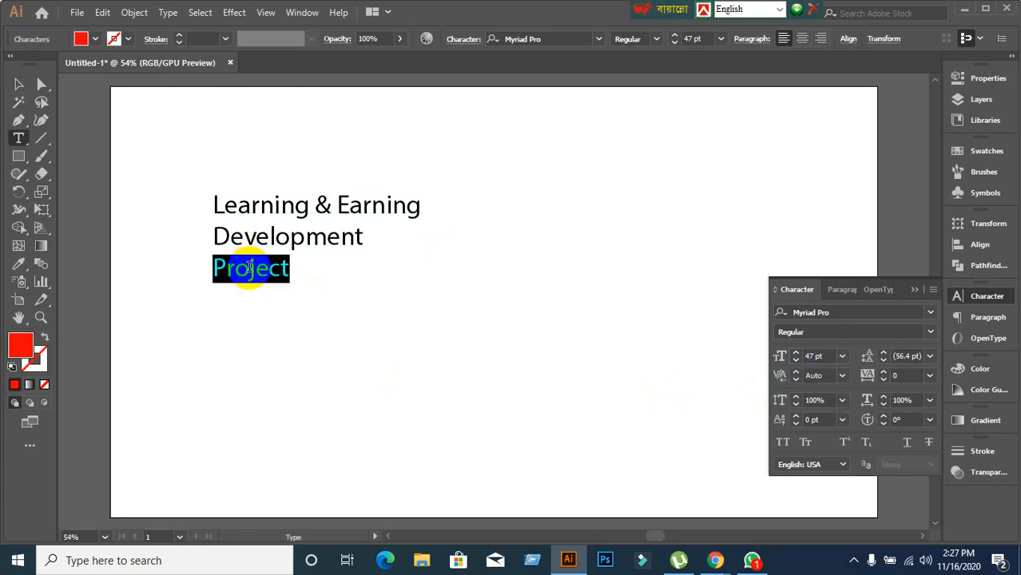
click(828, 400)
key(Up)
key(Up)
key(Up)
key(Up)
key(Up)
key(Up)
key(Up)
key(Up)
key(Up)
key(Up)
key(Up)
key(Up)
key(Up)
key(Up)
key(Up)
key(Up)
key(Up)
key(Up)
key(Up)
key(Up)
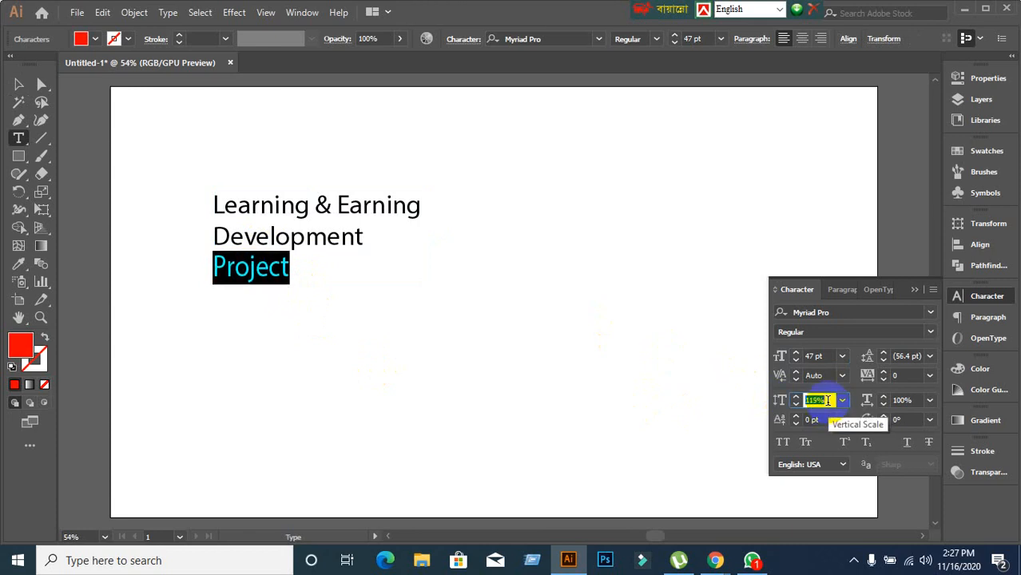
key(Up)
key(Up)
key(Up)
key(Up)
key(Up)
key(Up)
key(Up)
key(Up)
key(Up)
key(Up)
key(Up)
key(Up)
key(Up)
key(Up)
key(Up)
key(Up)
key(Up)
key(Up)
key(Up)
key(Up)
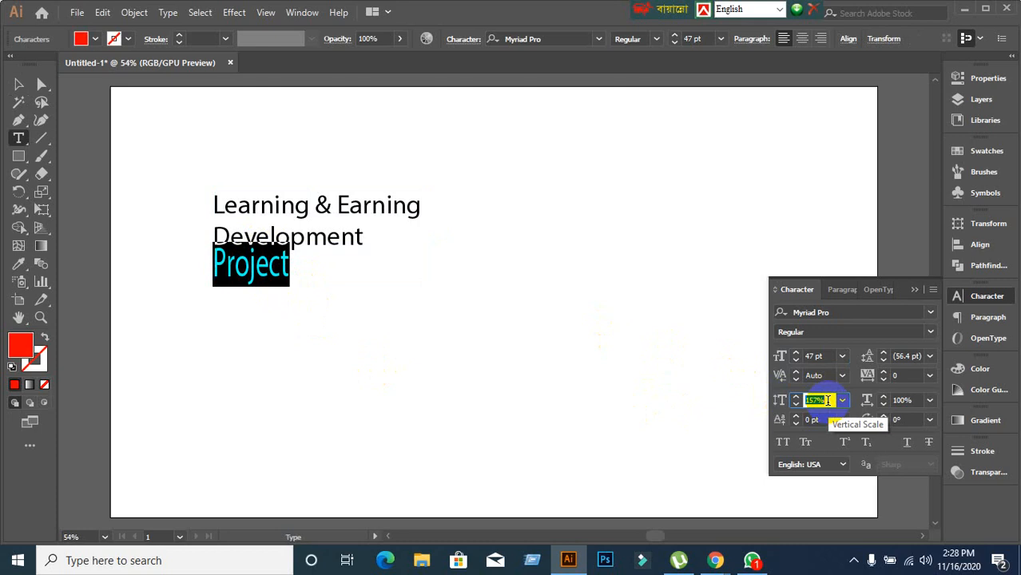
key(Down)
key(Down)
key(Down)
key(Down)
key(Down)
key(Down)
key(Down)
key(Down)
key(Up)
key(Up)
key(Up)
key(Up)
key(Up)
key(Up)
key(Up)
key(Up)
key(Up)
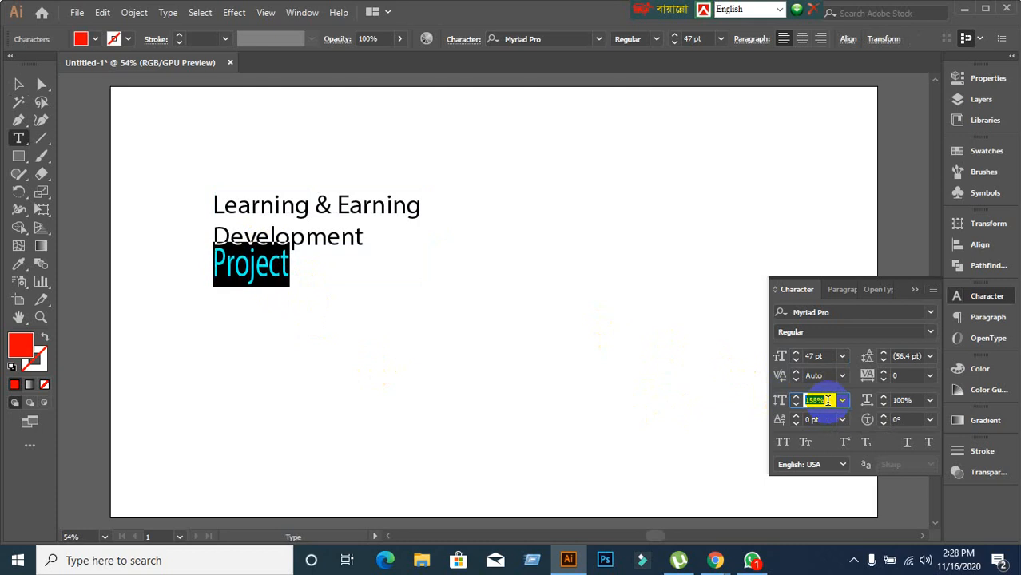
key(Down)
key(Down)
key(Down)
key(Down)
key(Down)
key(Down)
key(Down)
key(Down)
key(Down)
key(Down)
key(Down)
key(Down)
key(Down)
key(Down)
key(Down)
key(Down)
key(Down)
key(Down)
key(Down)
key(Down)
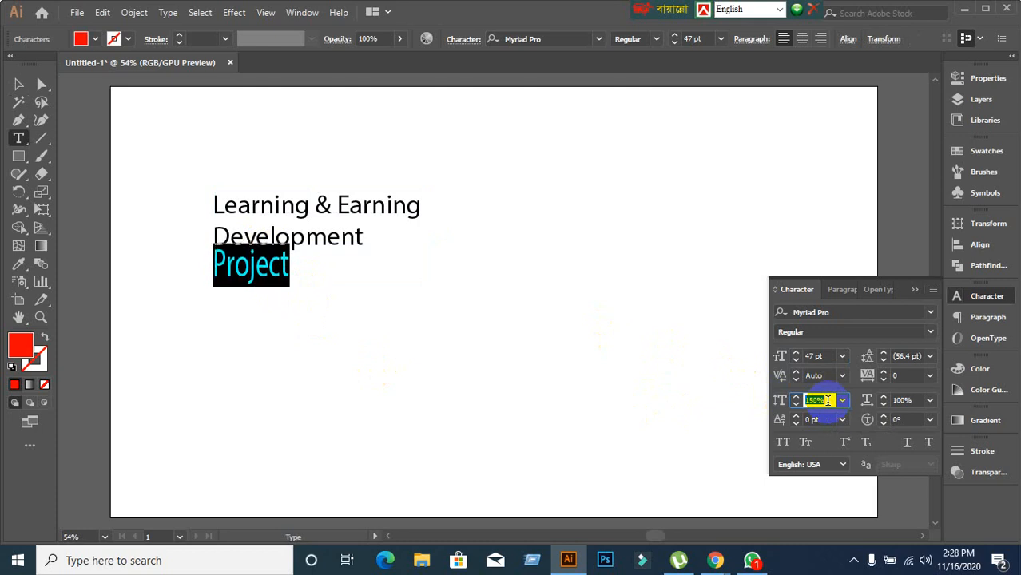
key(Down)
key(Down)
key(Down)
key(Down)
key(Down)
key(Down)
key(Down)
key(Down)
key(Down)
key(Down)
key(Down)
key(Down)
key(Down)
key(Down)
key(Down)
key(Down)
key(Down)
key(Down)
key(Down)
key(Down)
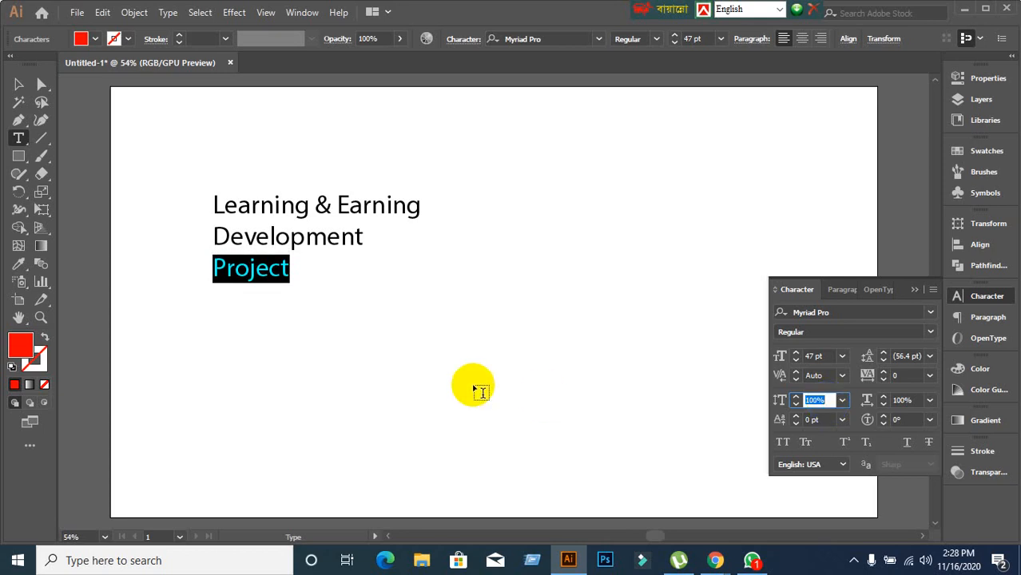
click(248, 236)
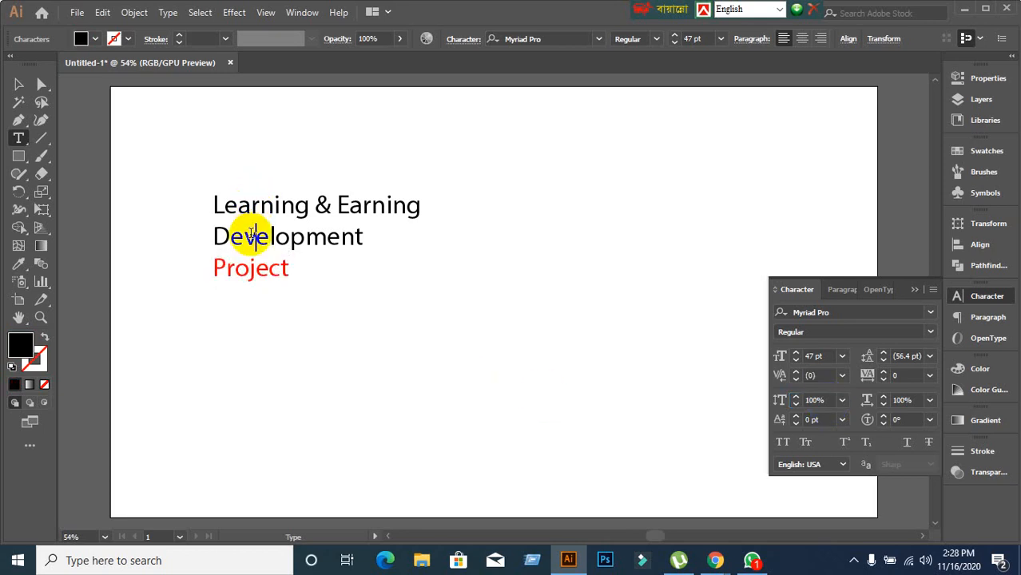
click(251, 267)
double_click(244, 239)
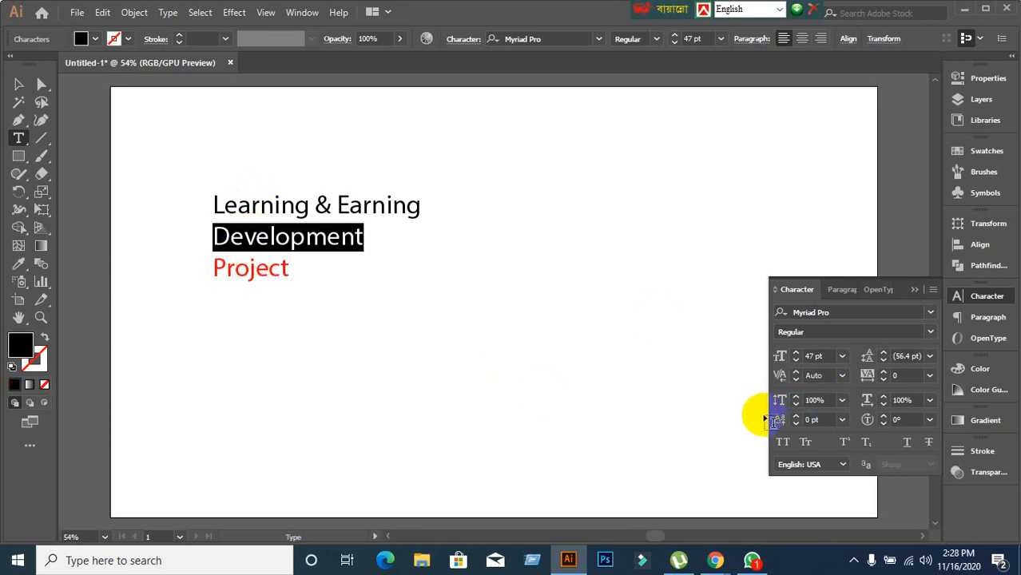
click(916, 400)
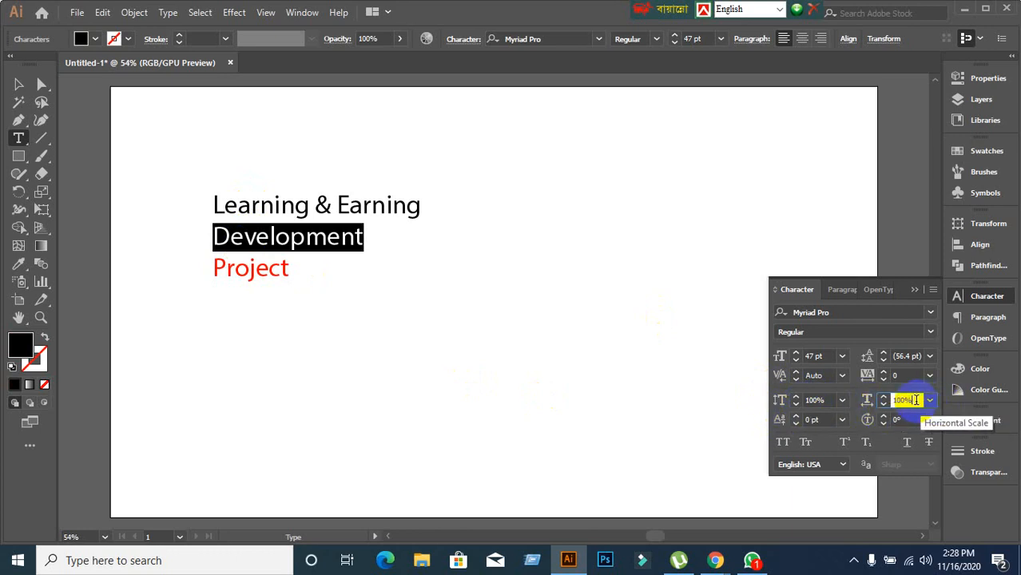
scroll(916, 400, up, 16)
scroll(916, 400, up, 20)
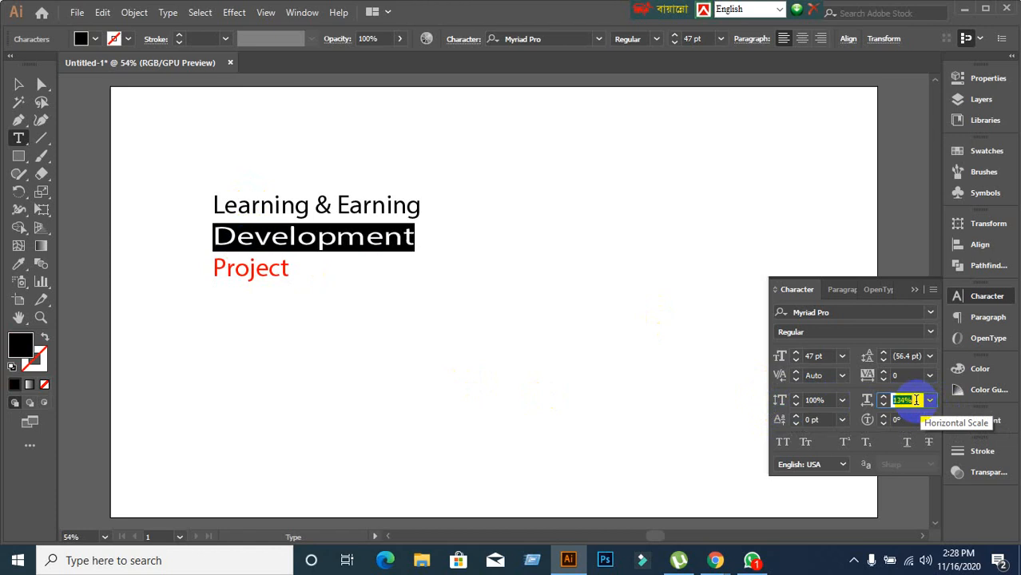
scroll(916, 400, down, 18)
scroll(916, 400, down, 20)
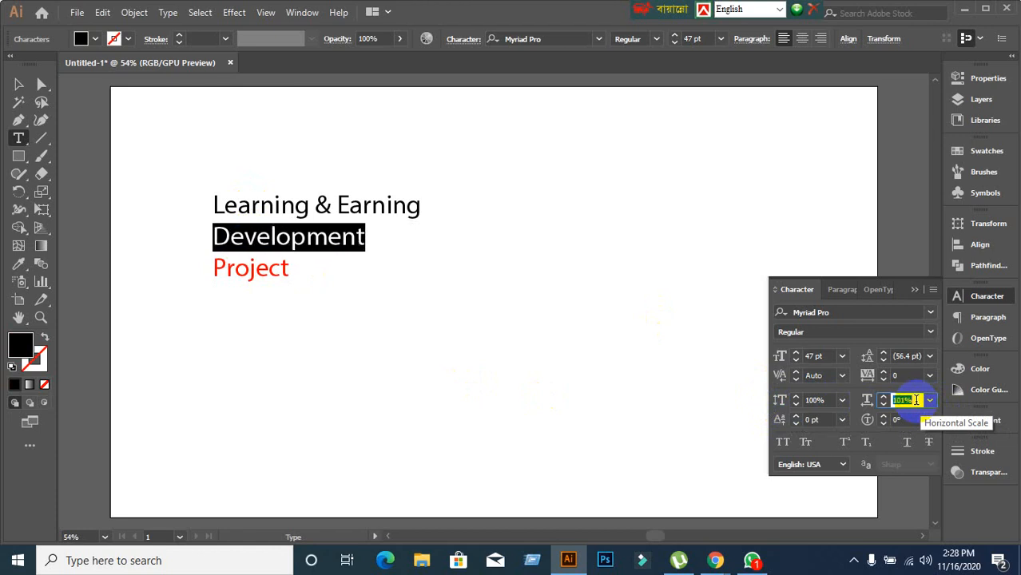
scroll(916, 400, down, 20)
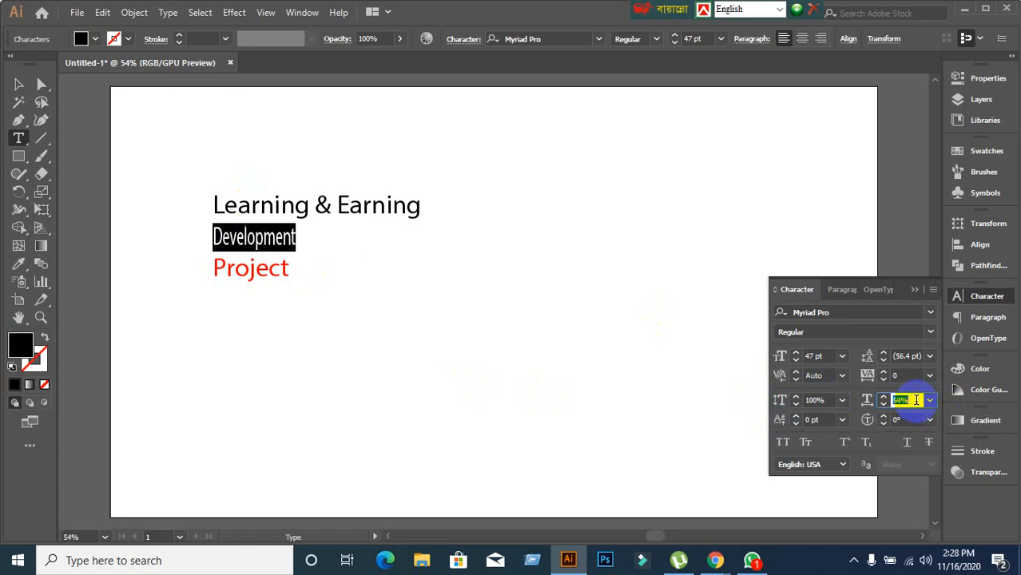
scroll(916, 400, up, 6)
scroll(916, 401, up, 20)
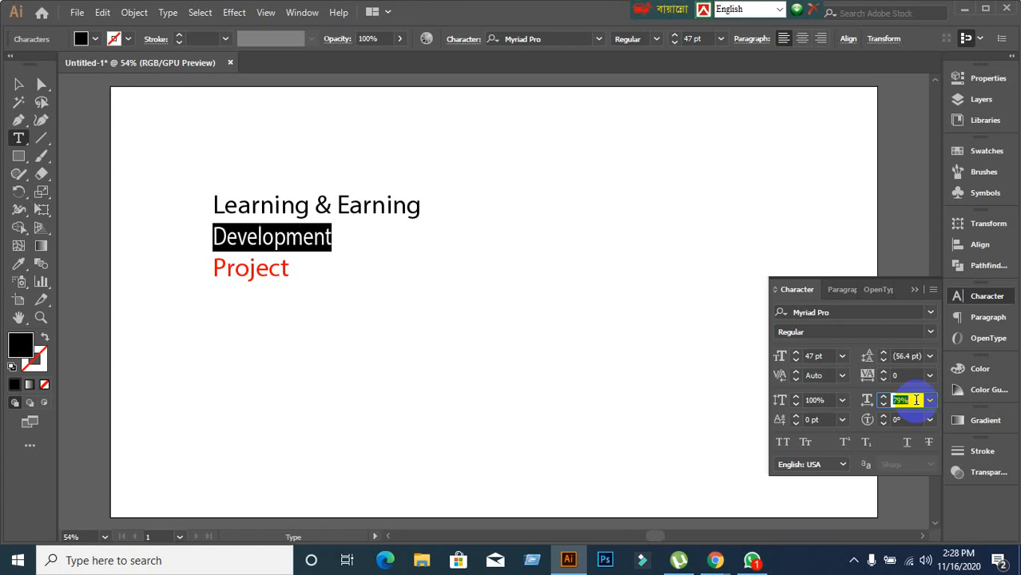
scroll(916, 400, up, 6)
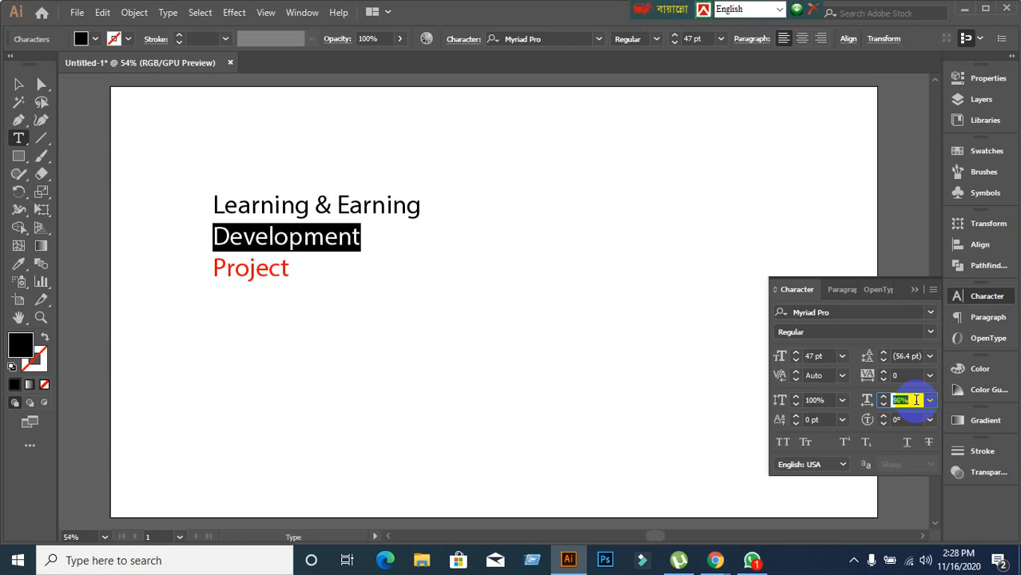
scroll(916, 400, up, 1)
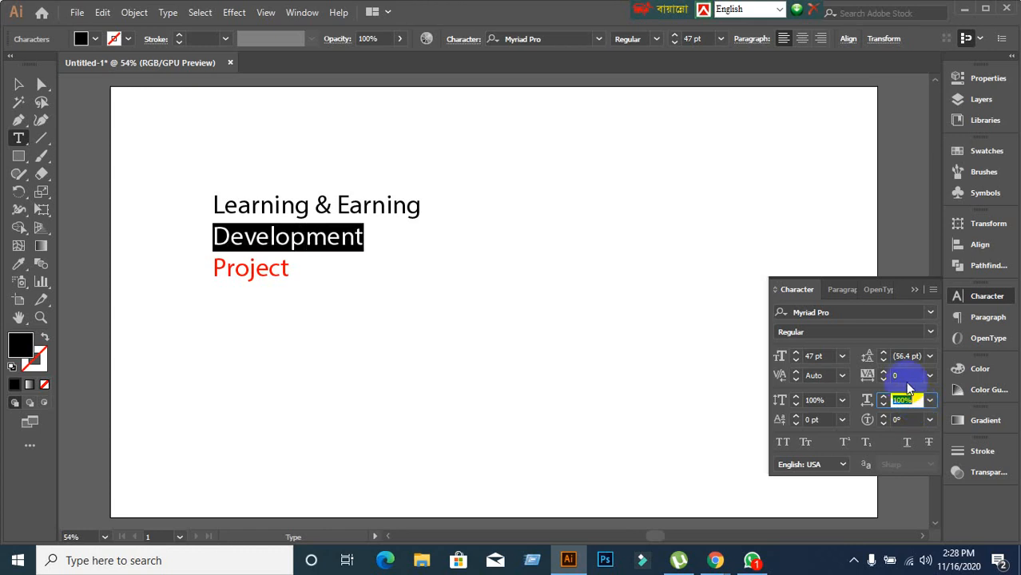
click(906, 376)
scroll(906, 376, up, 7)
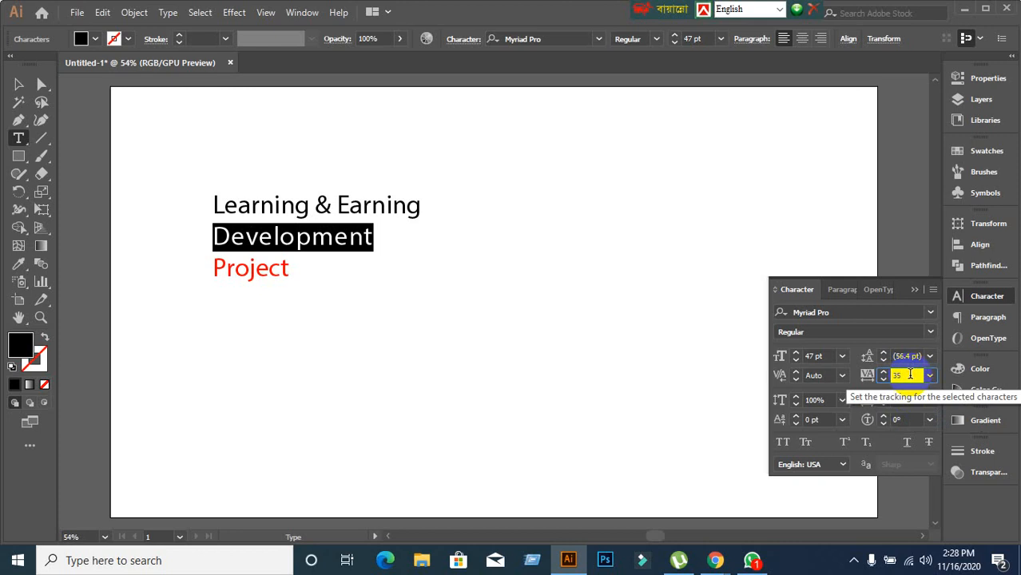
scroll(910, 375, down, 4)
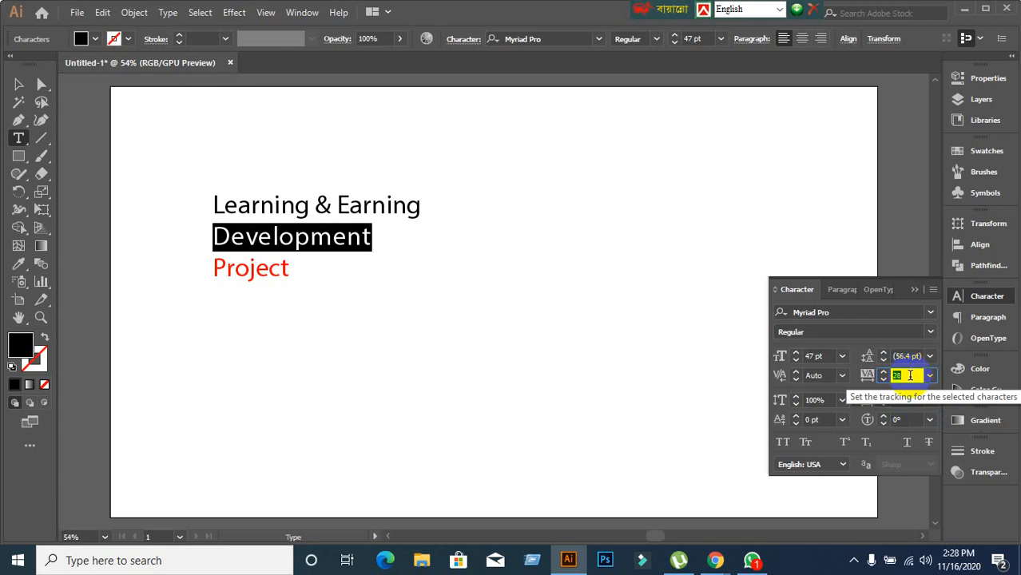
scroll(910, 375, down, 20)
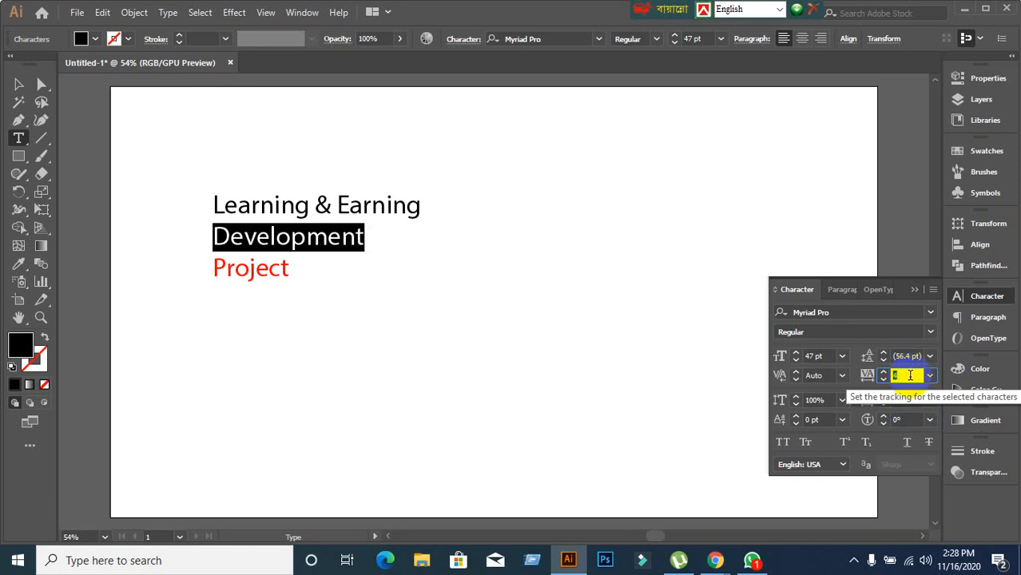
scroll(909, 375, down, 2)
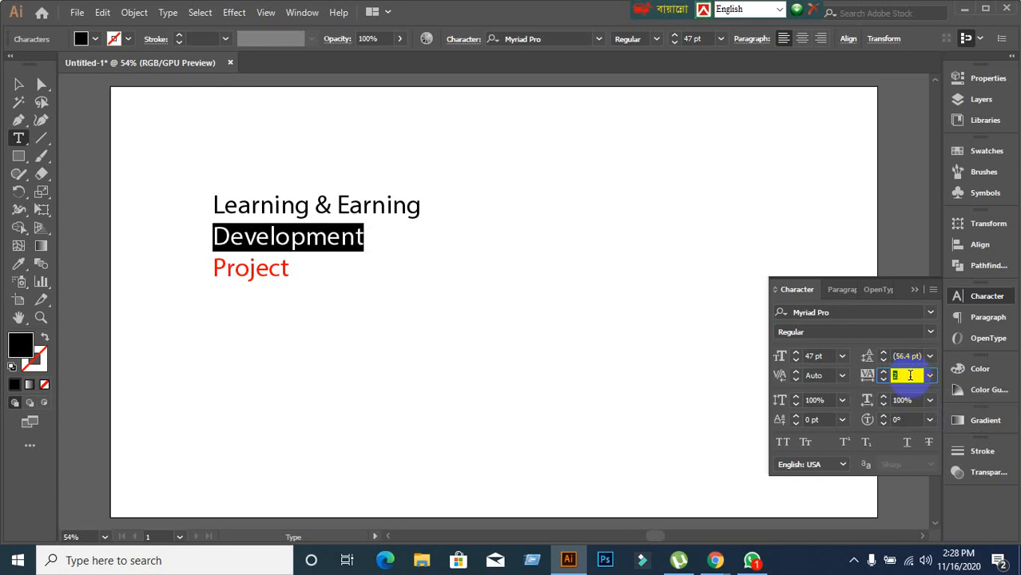
scroll(910, 376, down, 1)
click(905, 400)
scroll(912, 400, up, 15)
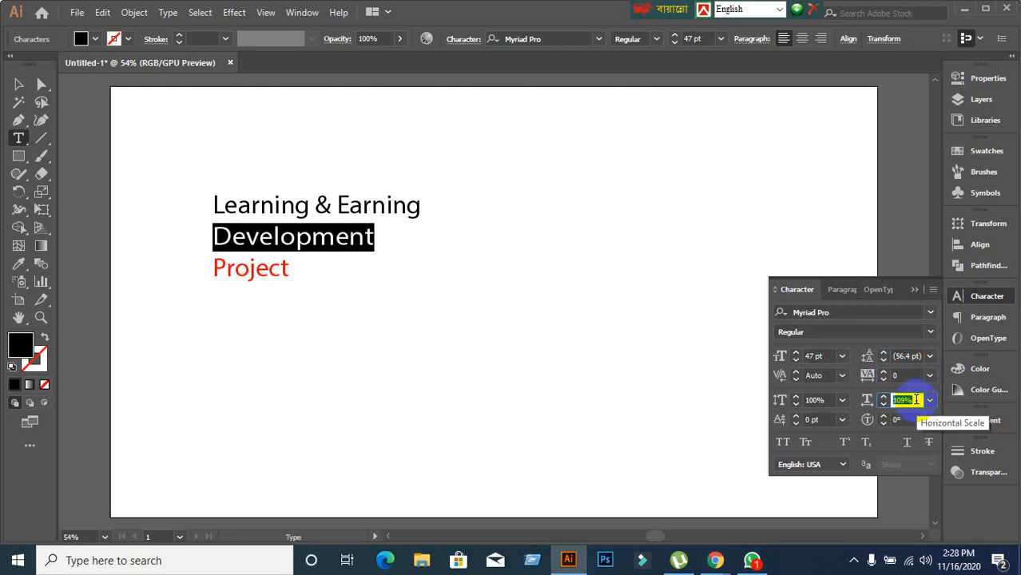
scroll(916, 400, up, 20)
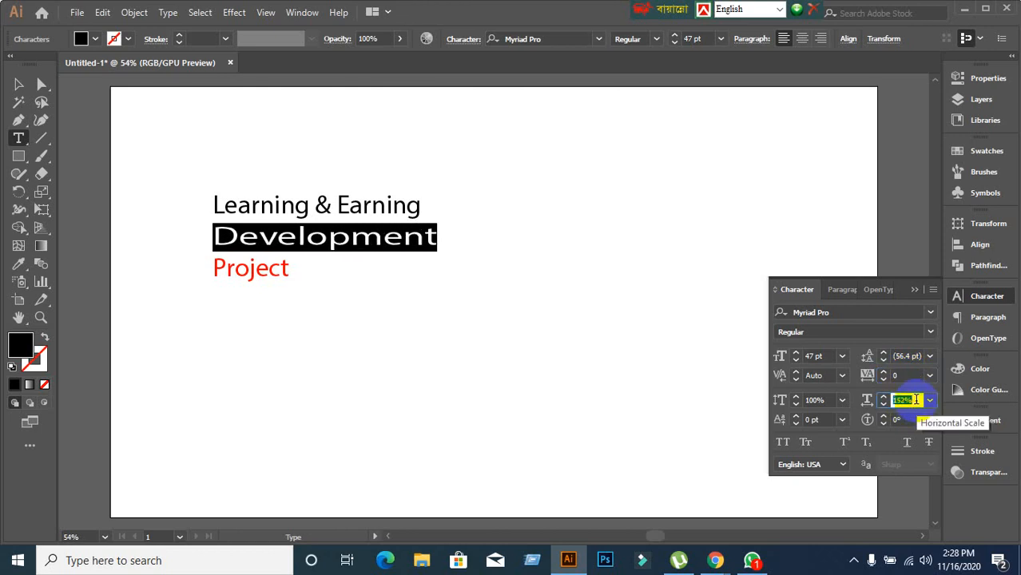
scroll(916, 401, up, 20)
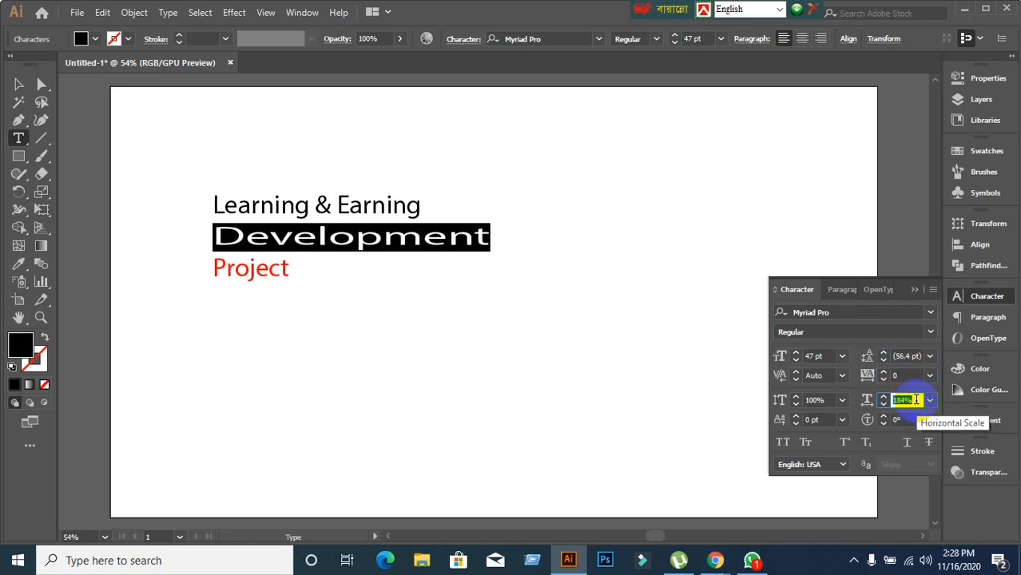
scroll(916, 400, down, 12)
scroll(916, 400, down, 20)
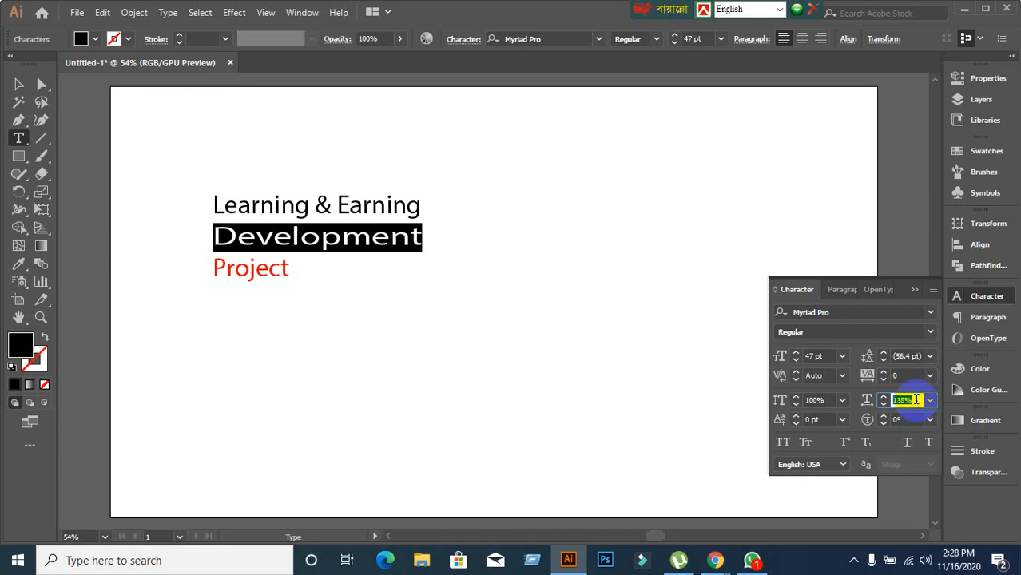
scroll(916, 400, down, 20)
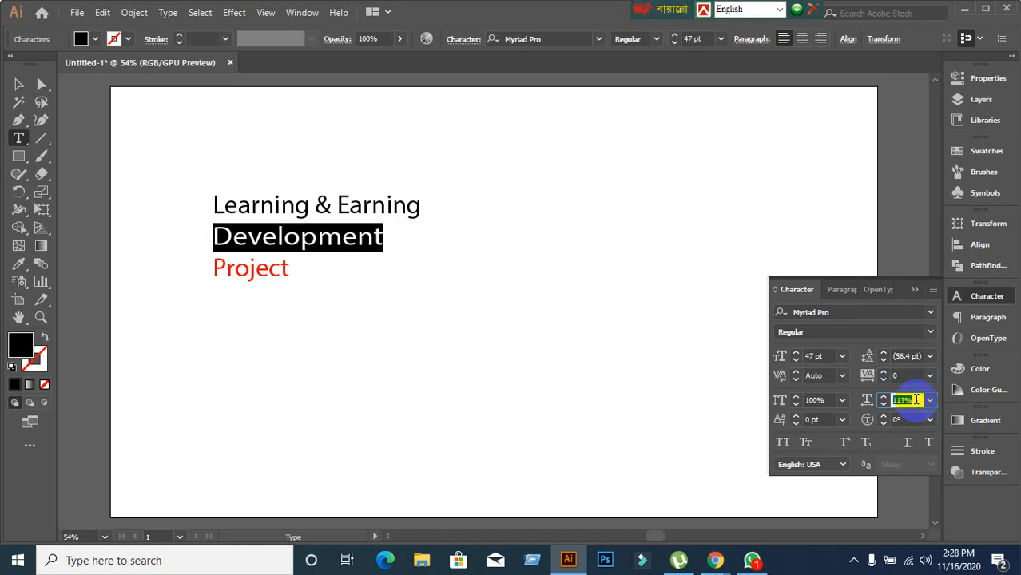
scroll(916, 401, down, 5)
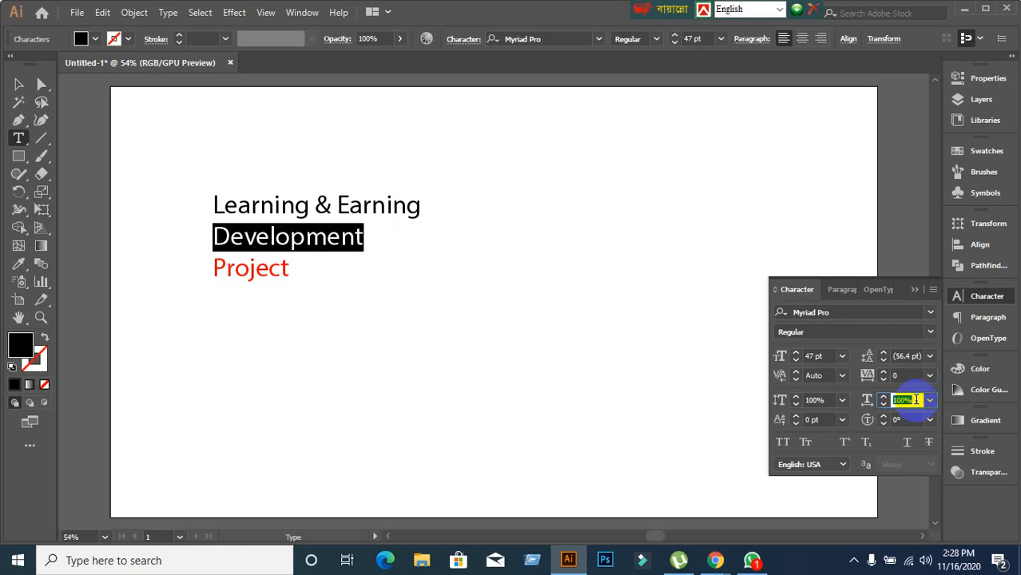
click(916, 399)
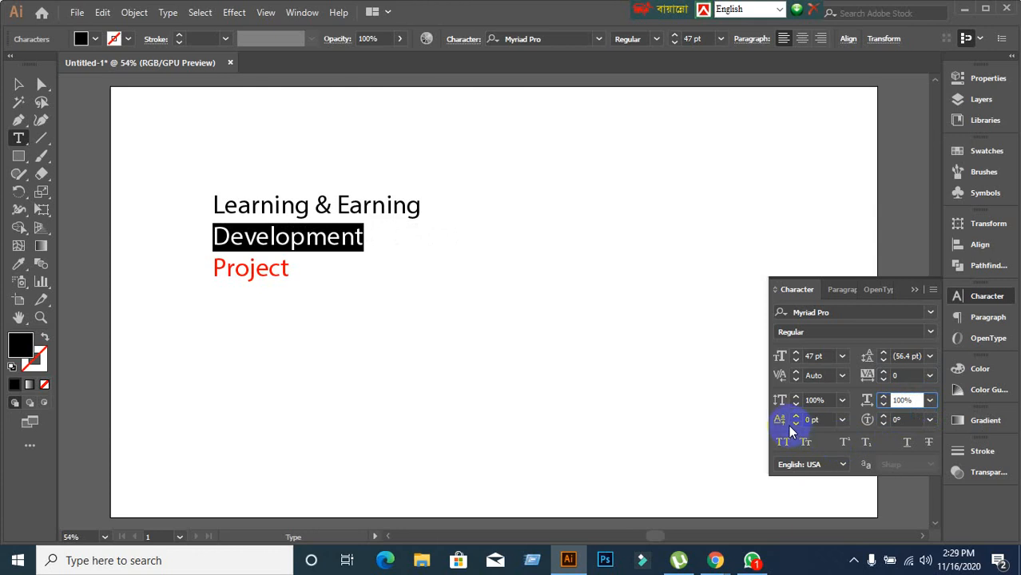
click(336, 212)
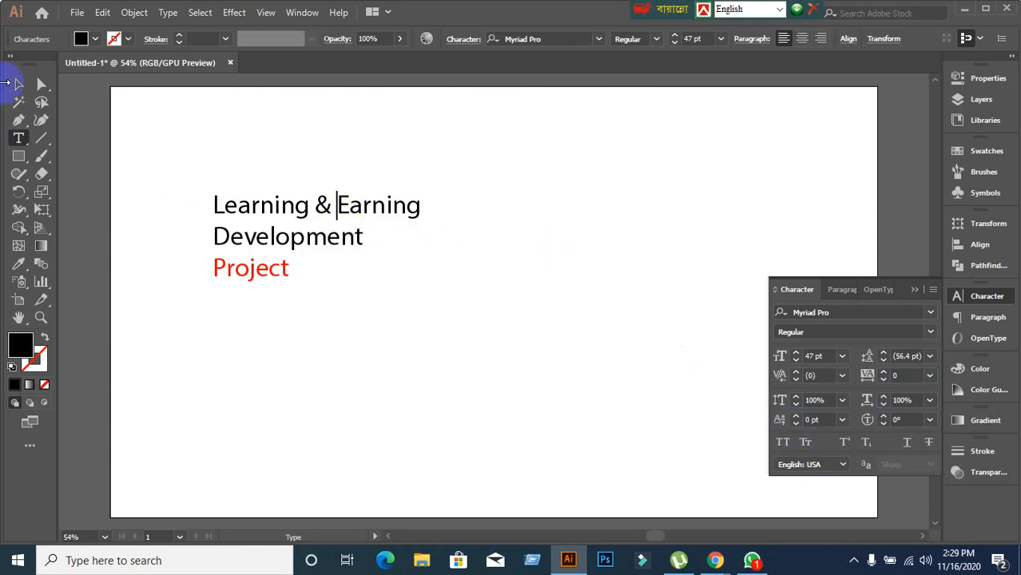
click(12, 85)
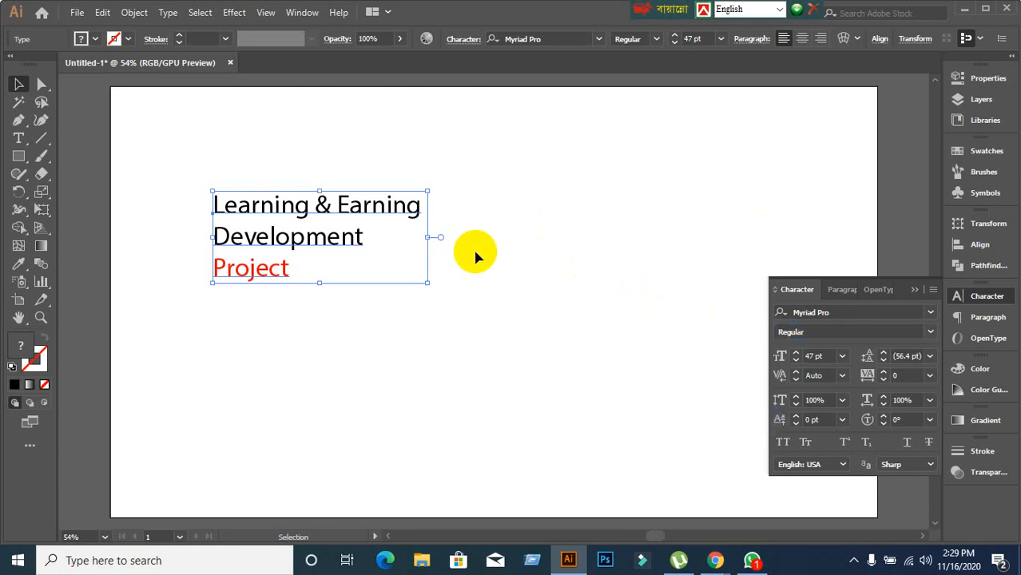
double_click(416, 214)
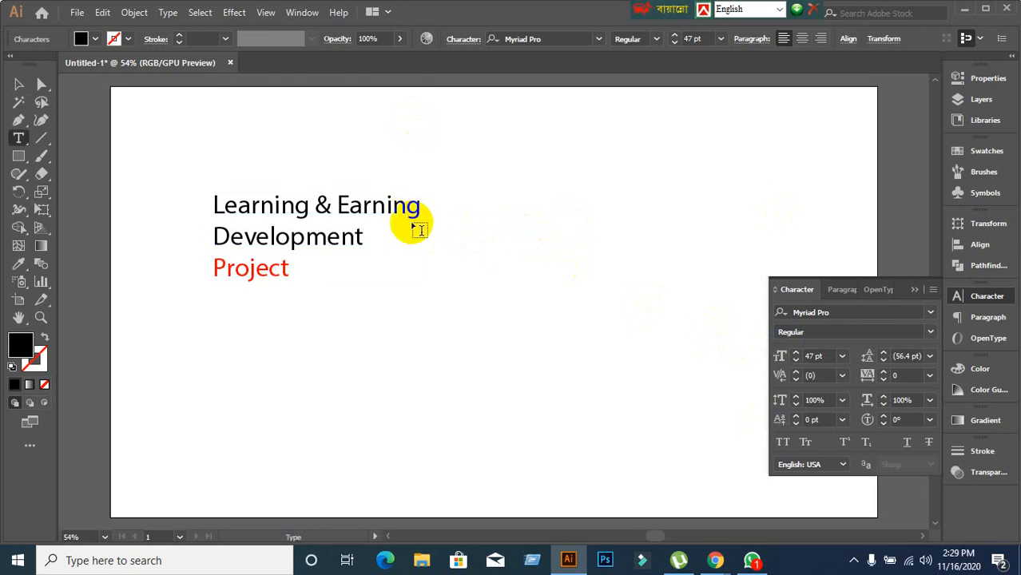
click(23, 86)
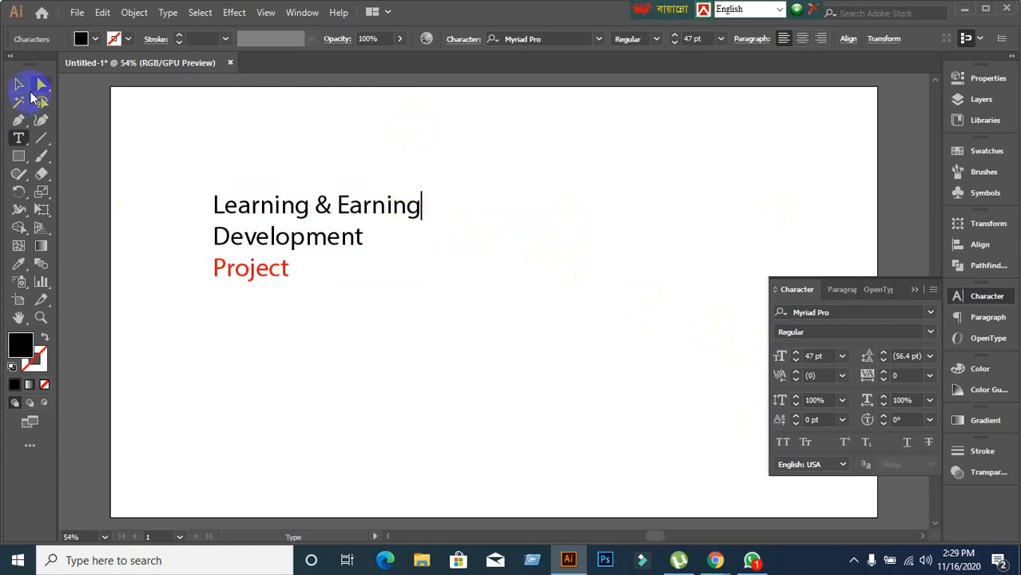
double_click(342, 235)
drag(342, 236, 363, 237)
click(408, 257)
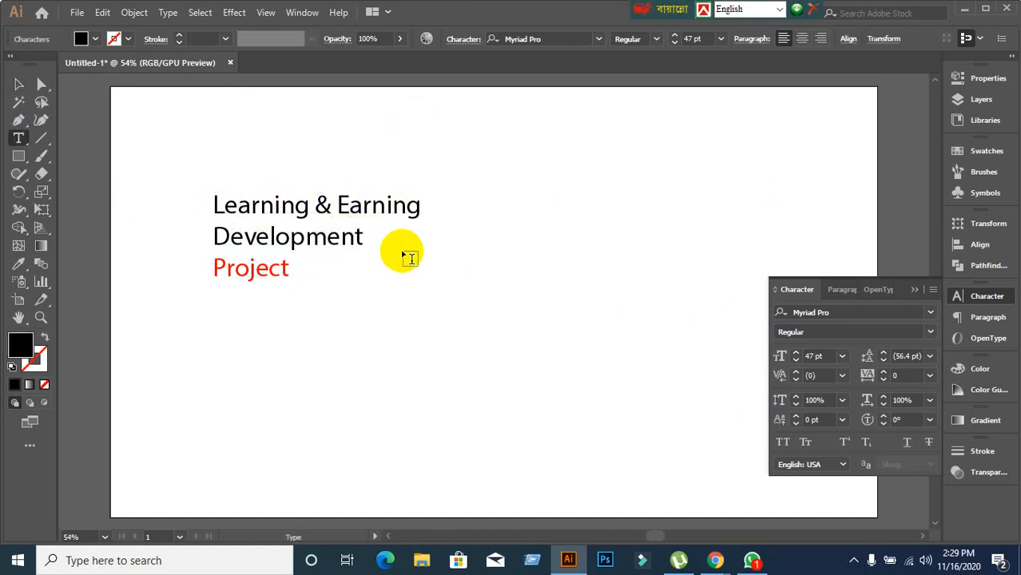
key(BackSpace)
key(ctrl+z)
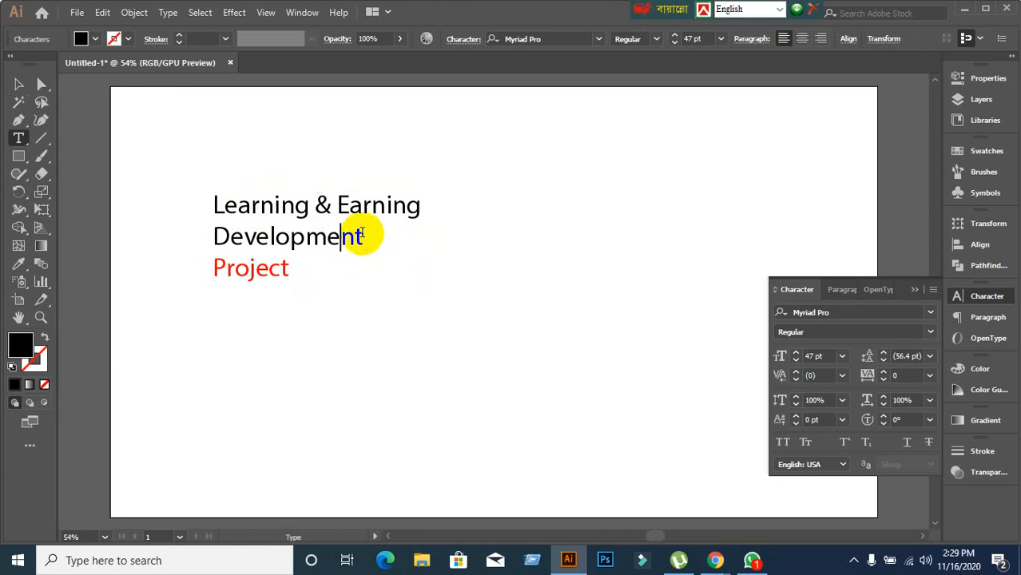
click(393, 250)
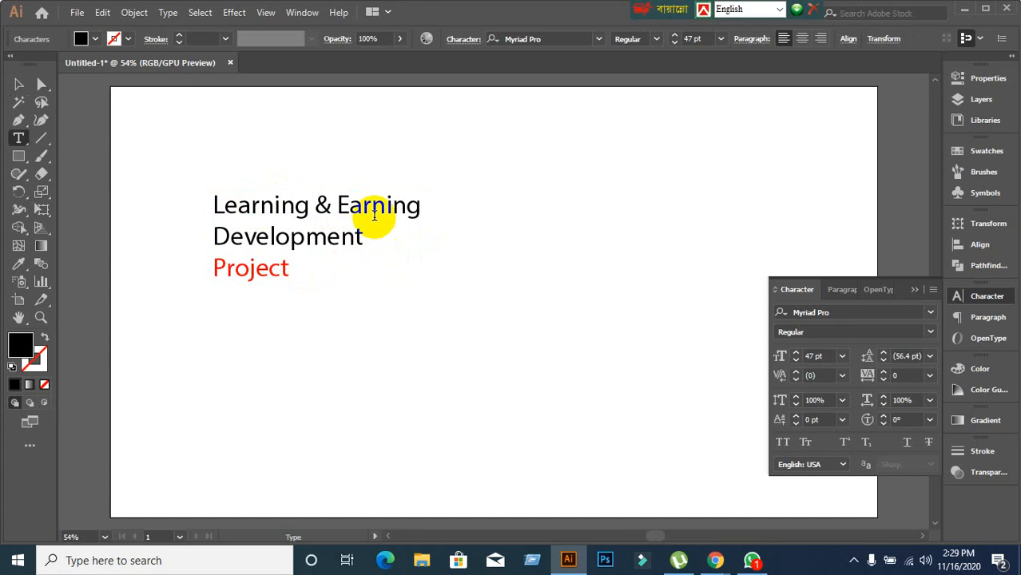
click(372, 211)
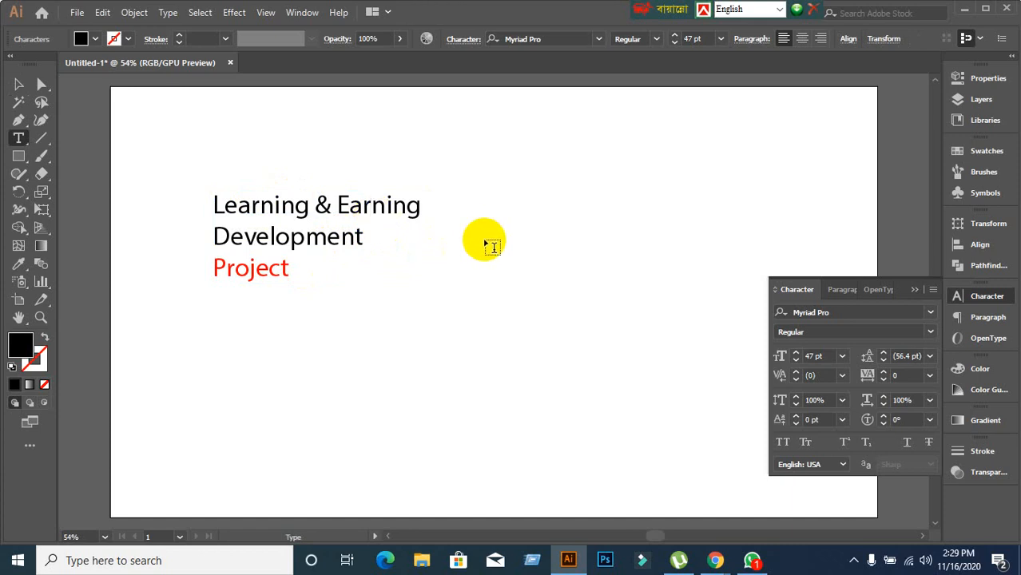
click(18, 84)
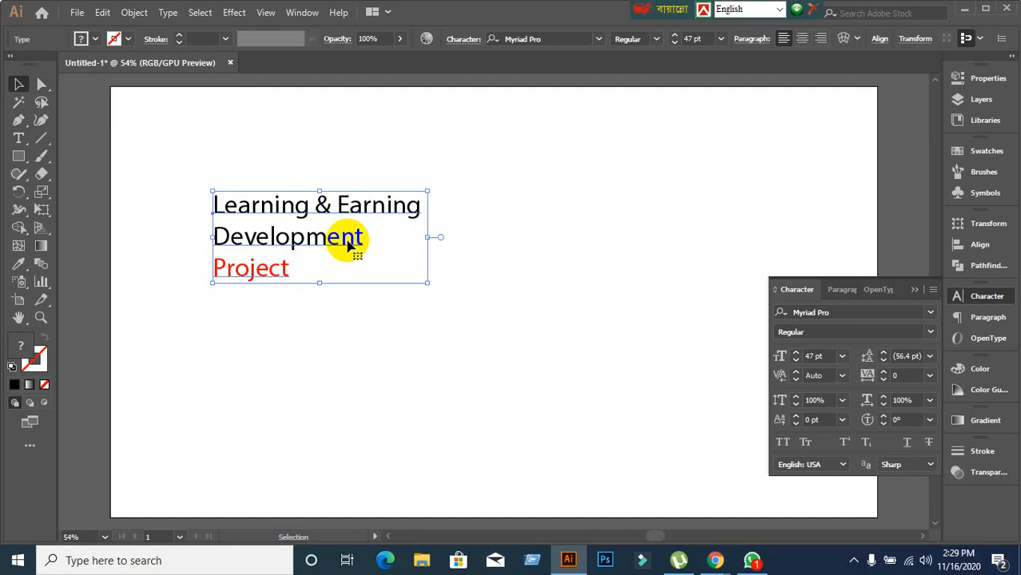
click(321, 358)
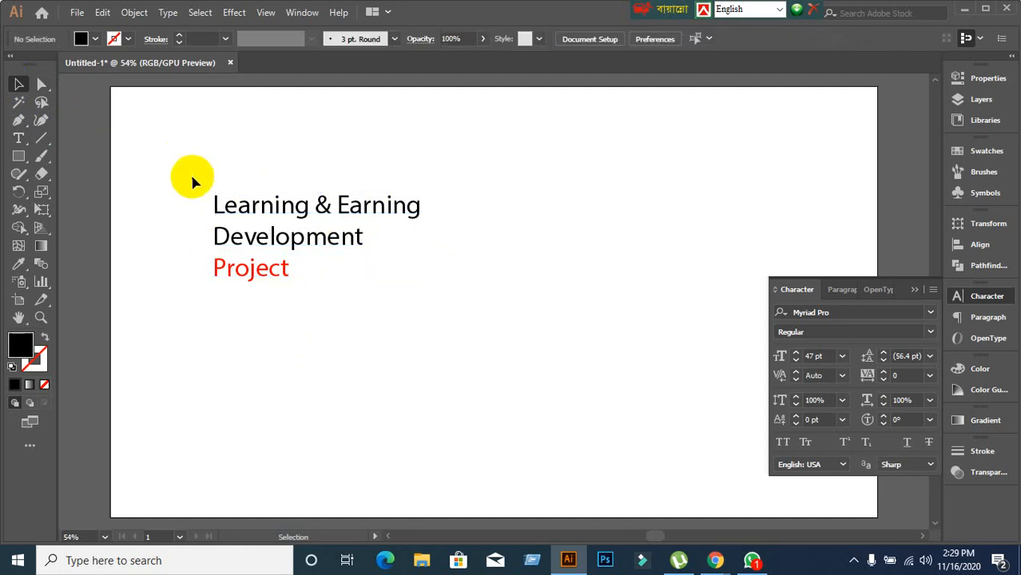
click(225, 203)
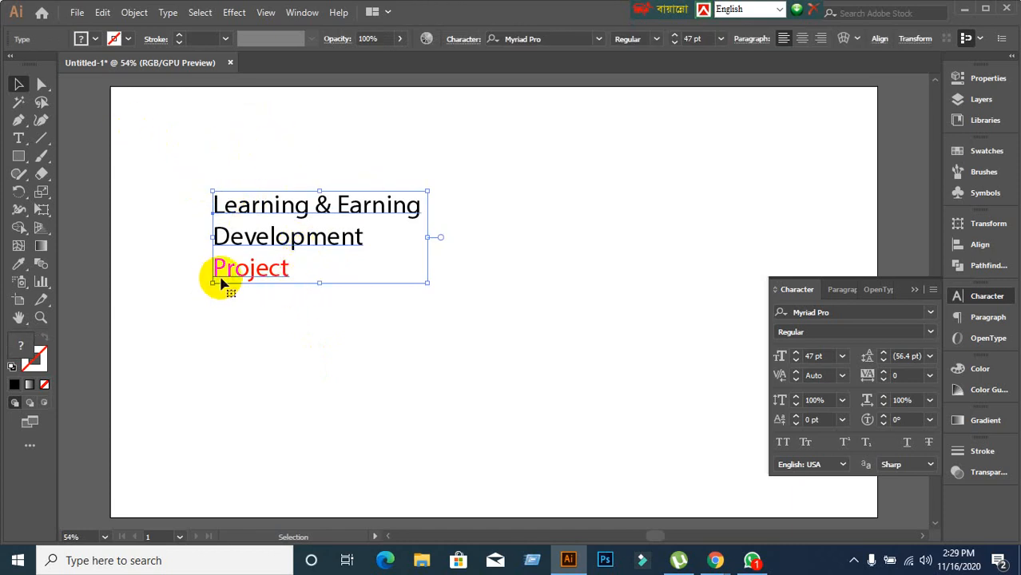
key(t)
click(281, 269)
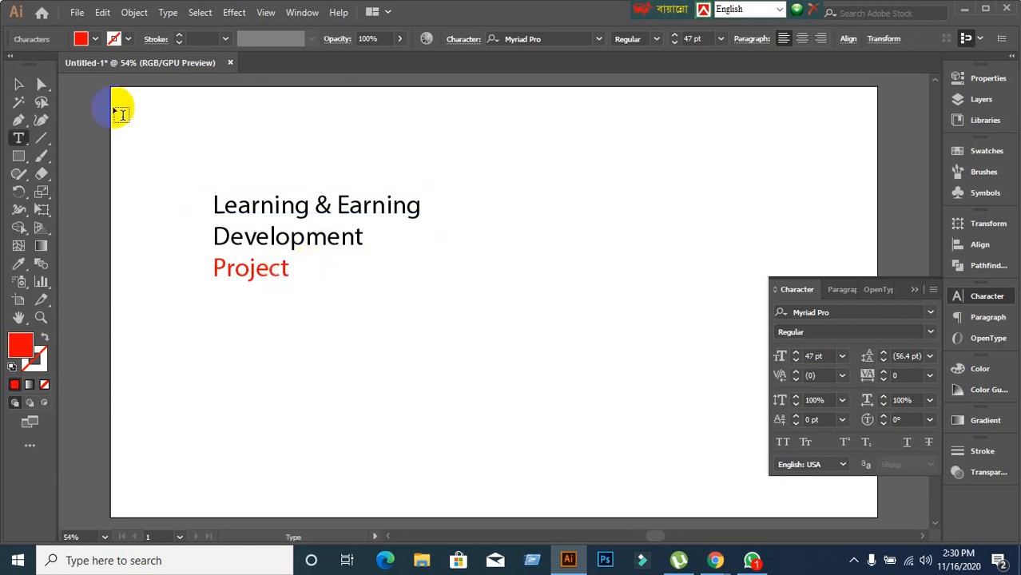
click(19, 84)
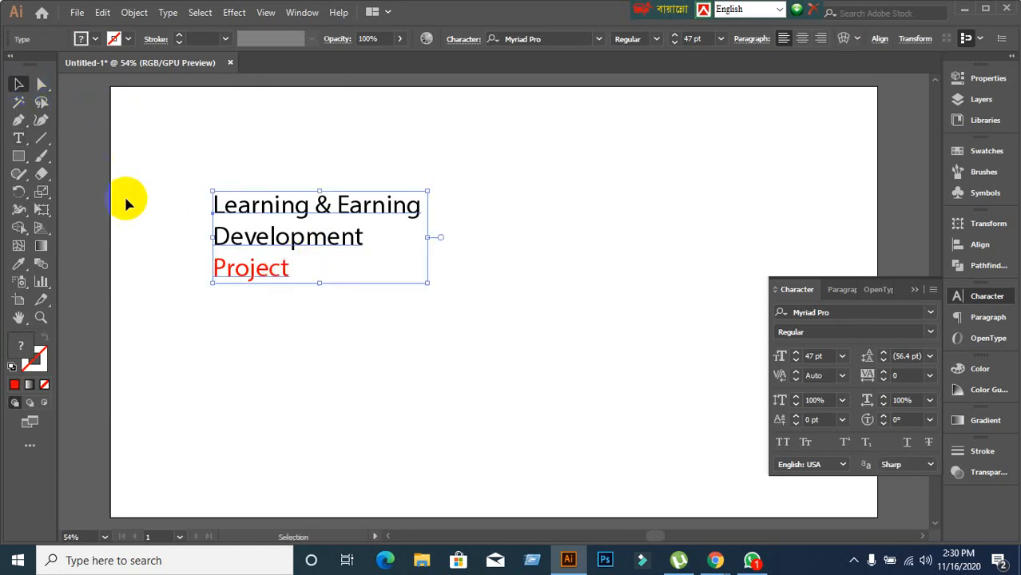
double_click(290, 267)
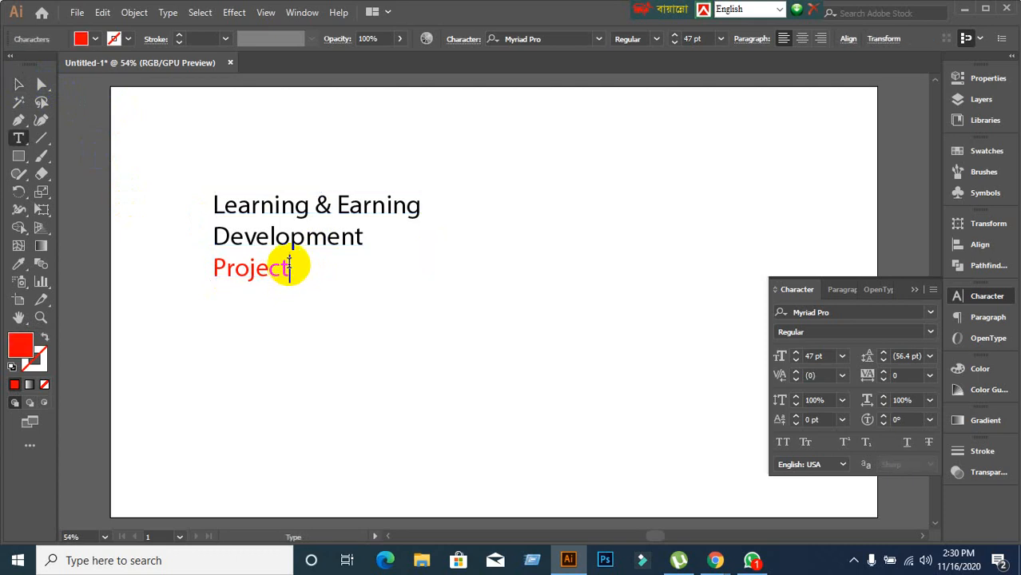
click(295, 204)
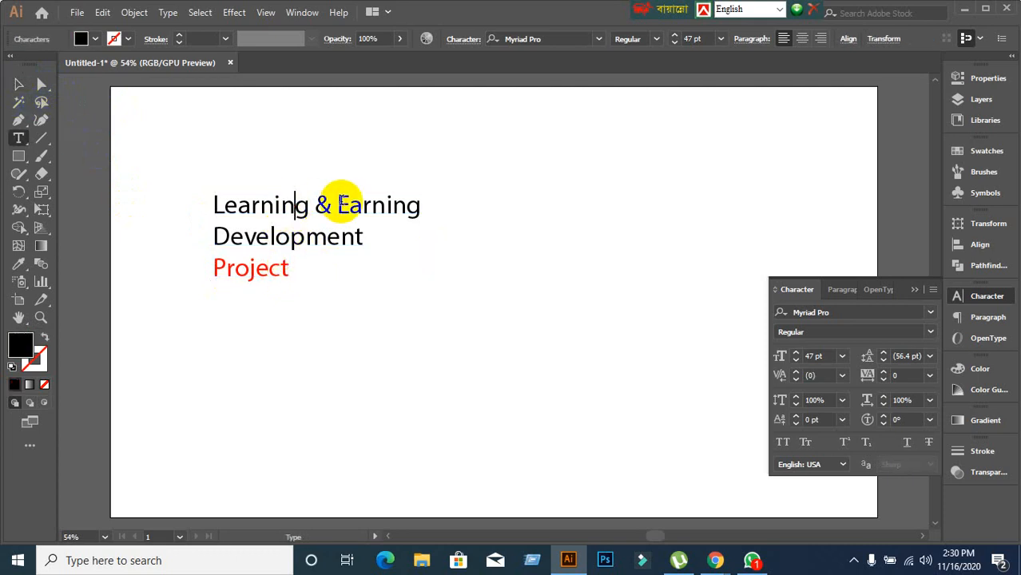
click(327, 237)
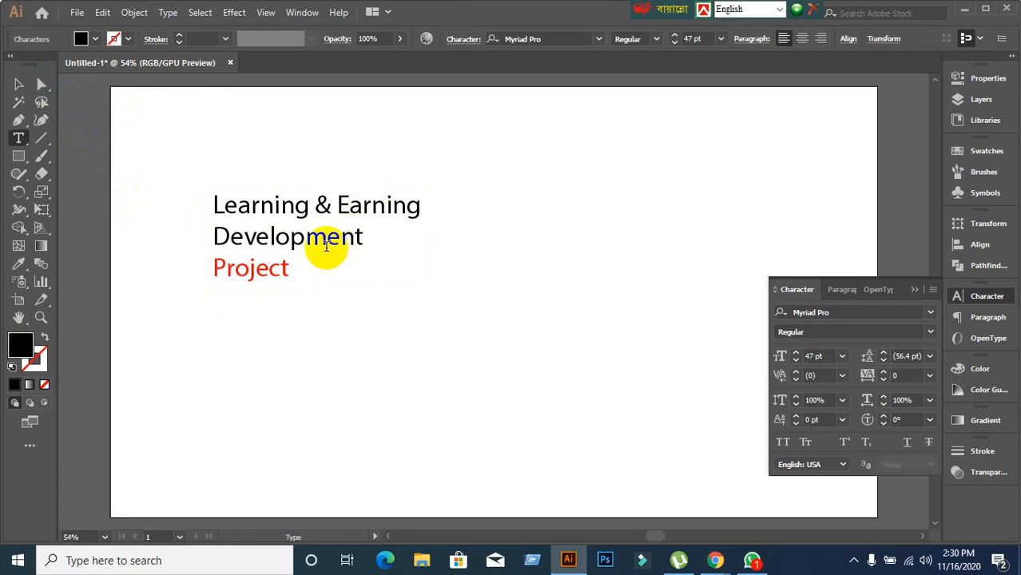
click(282, 268)
click(293, 270)
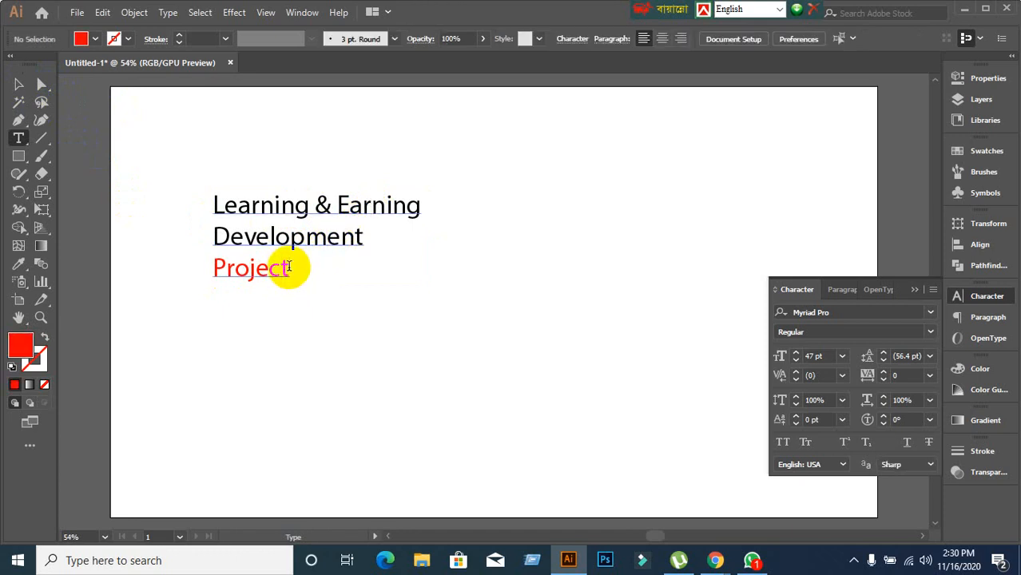
click(286, 267)
click(19, 85)
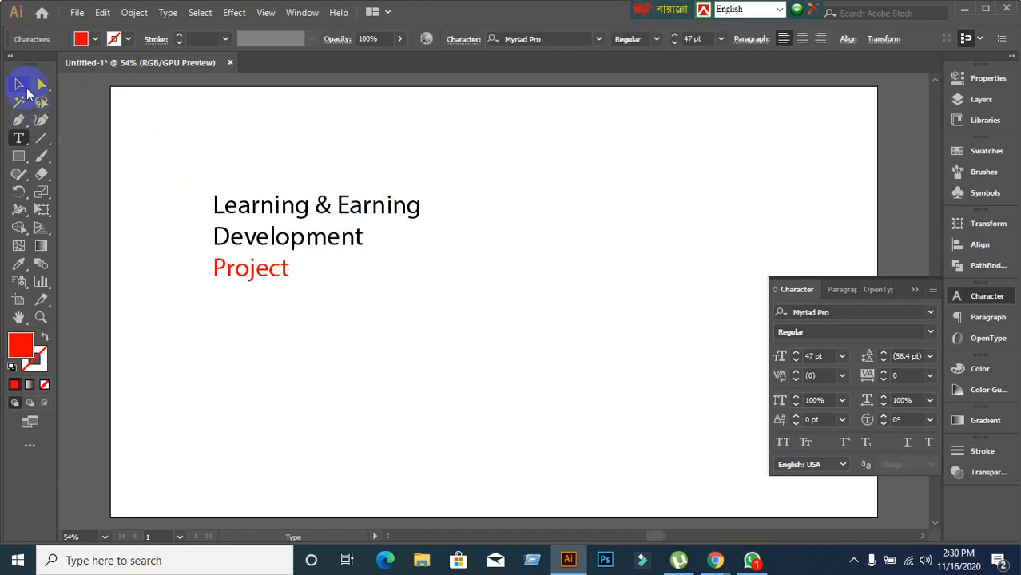
click(19, 139)
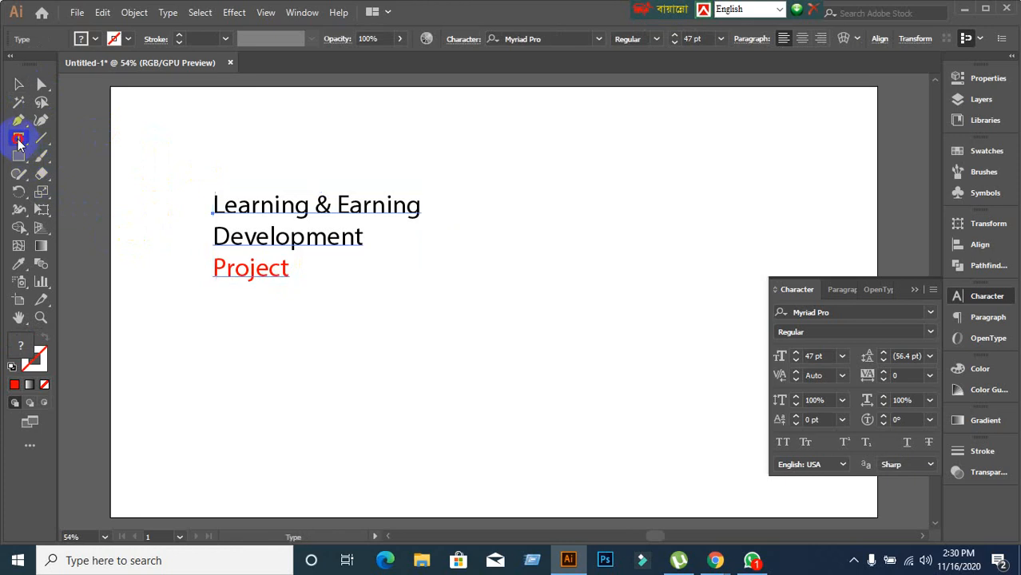
click(250, 244)
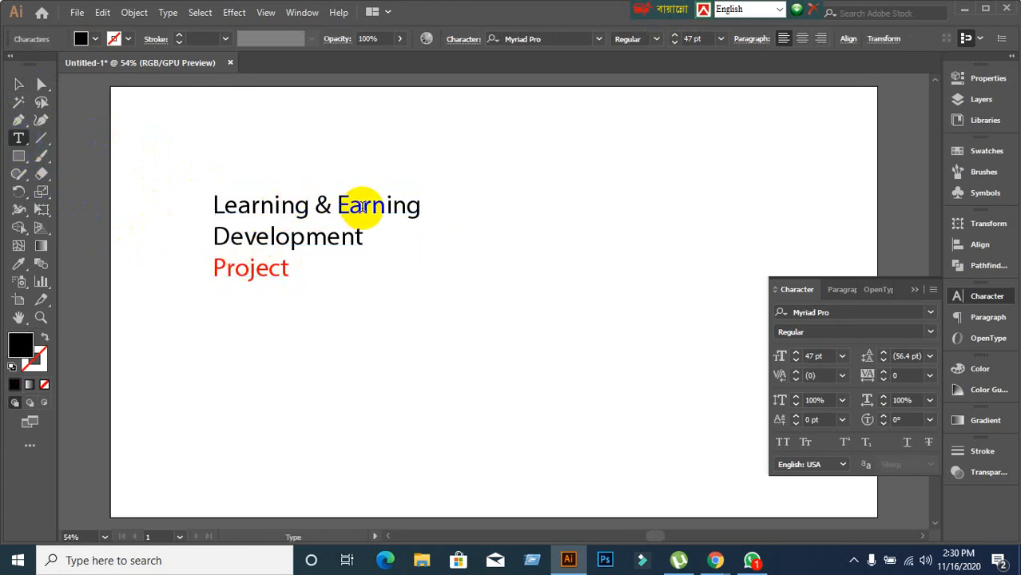
click(387, 206)
click(308, 240)
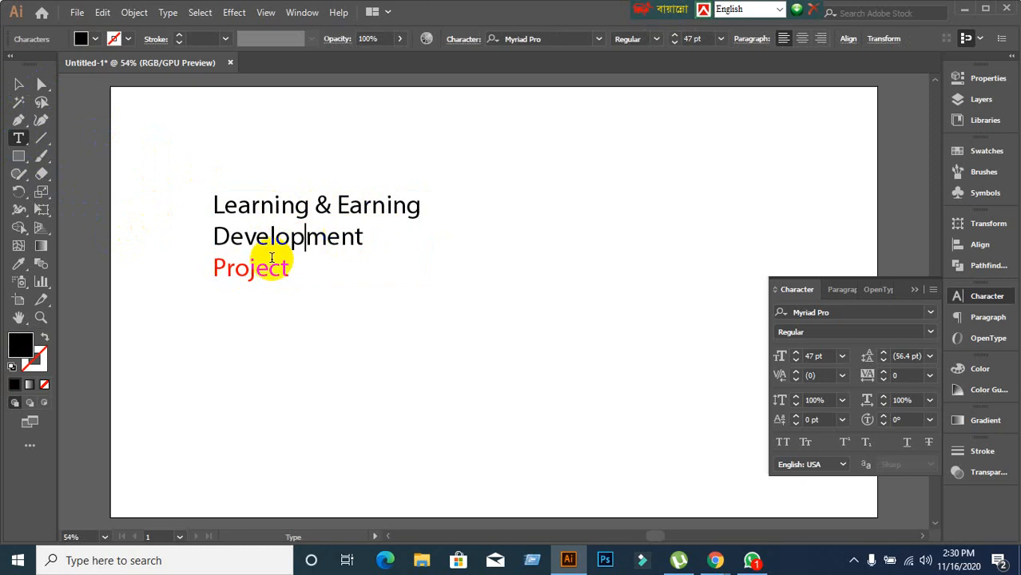
click(242, 270)
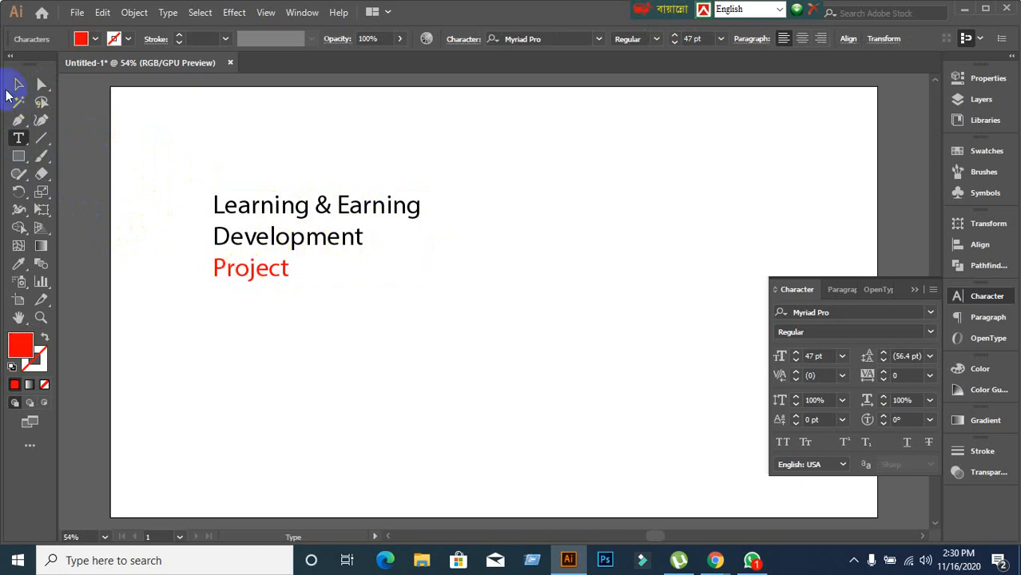
click(19, 84)
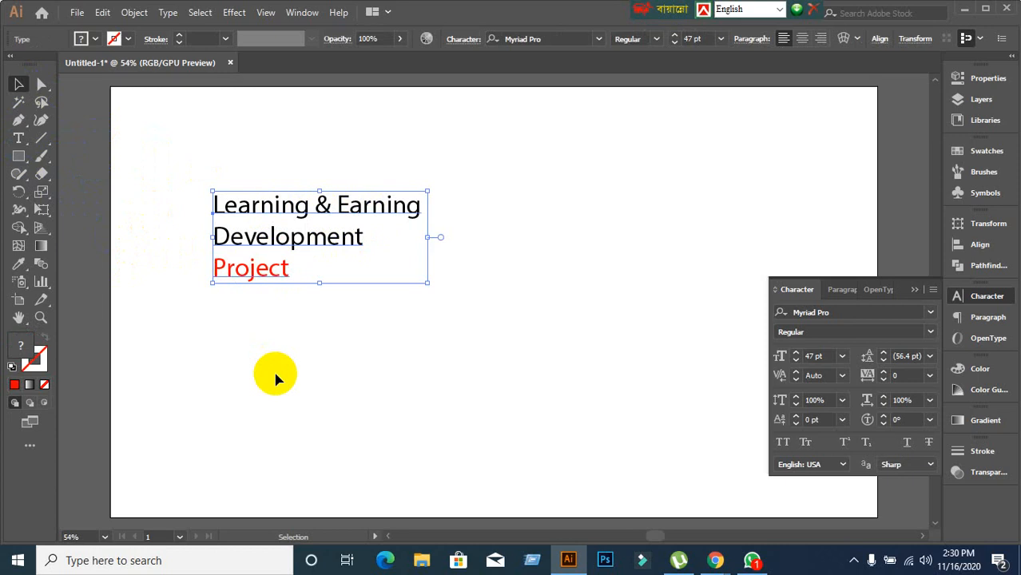
click(311, 317)
click(303, 218)
Select the final g of Earning and give it a negative baseline shift.
double_click(417, 208)
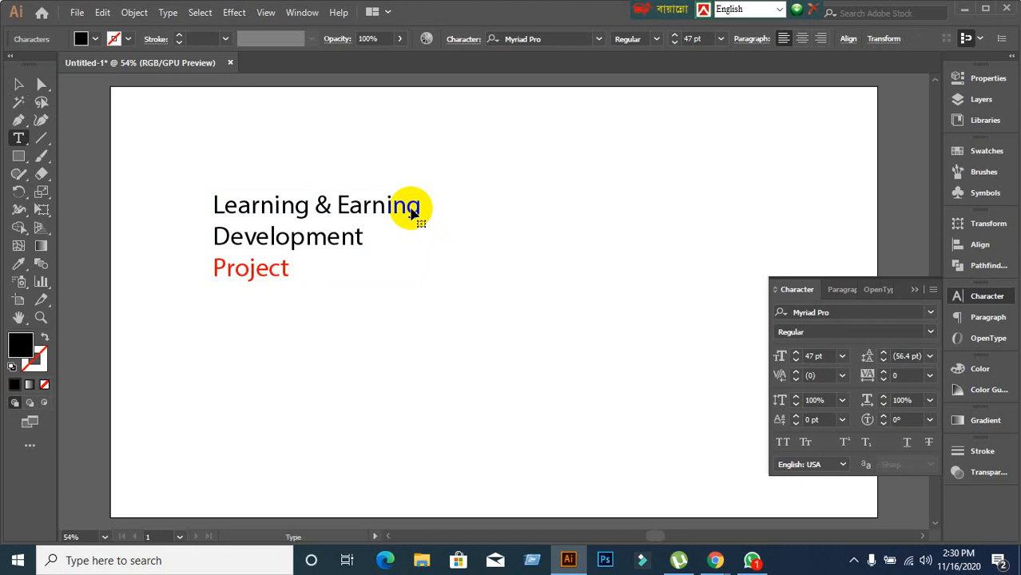
drag(409, 207, 431, 209)
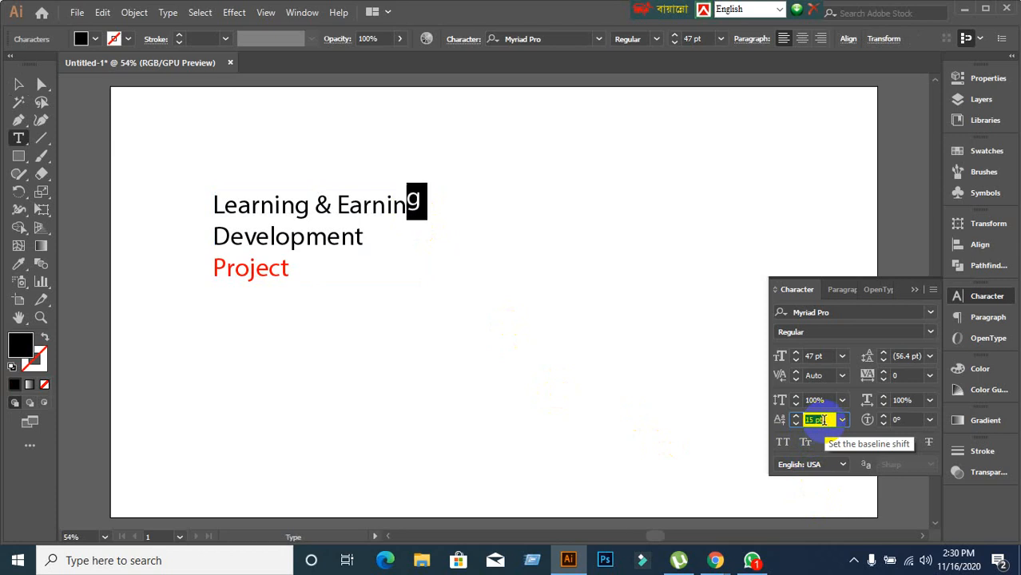
scroll(823, 420, down, 13)
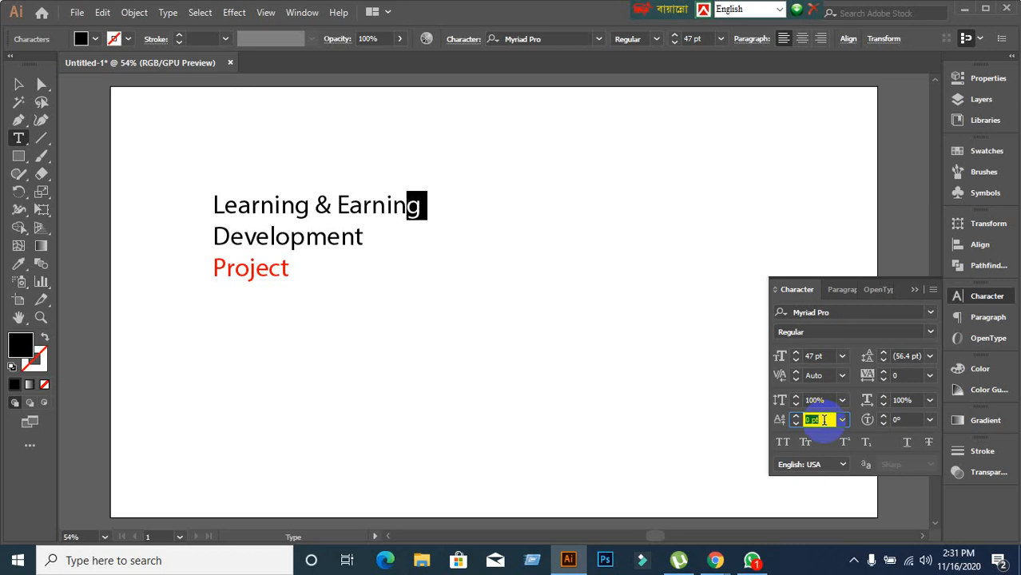
Leave text editing and select the whole three-line heading as one text object.
click(18, 84)
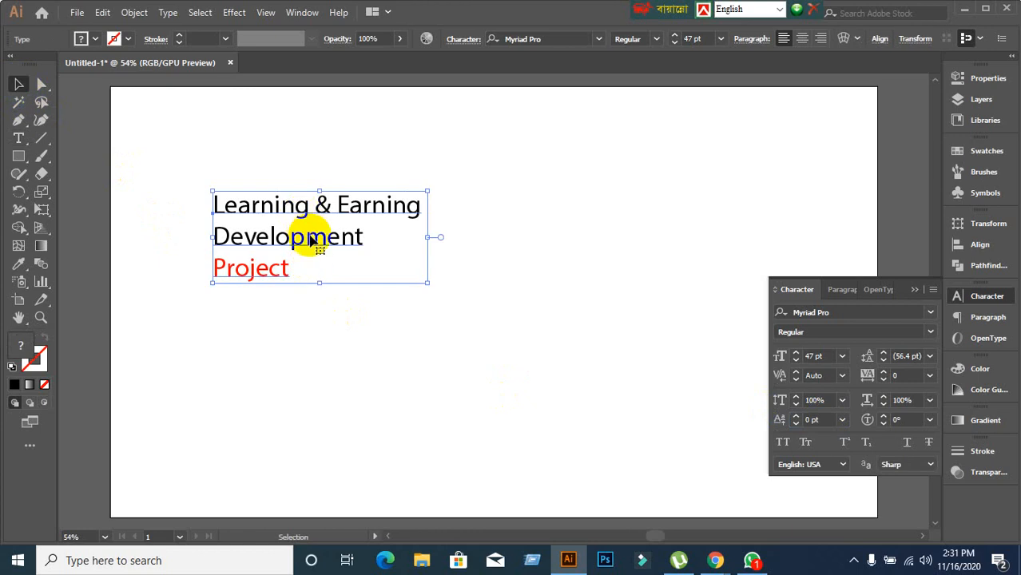
Move the title up and right and try a 120° character rotation on it.
drag(335, 235, 369, 219)
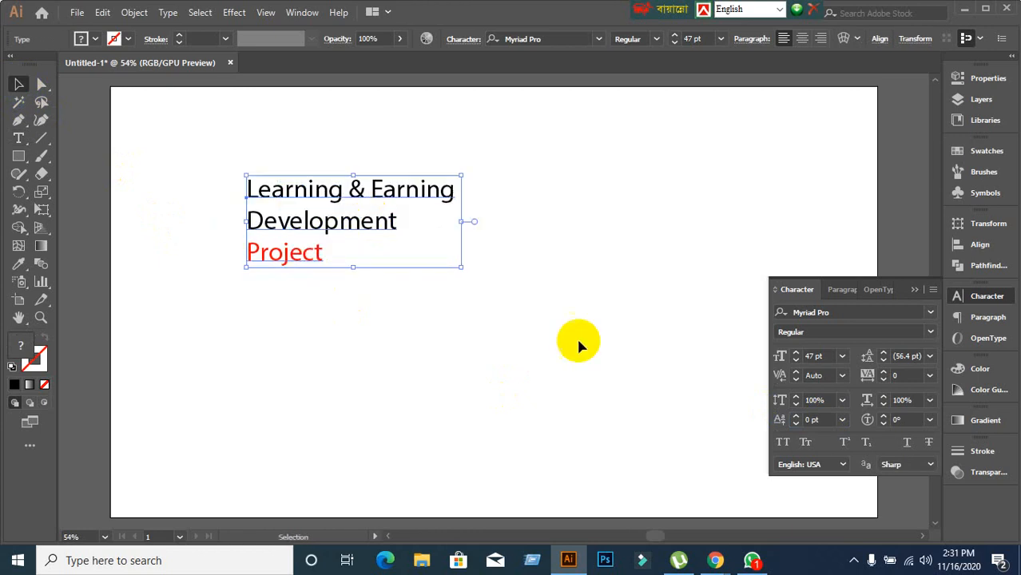
click(929, 419)
click(935, 390)
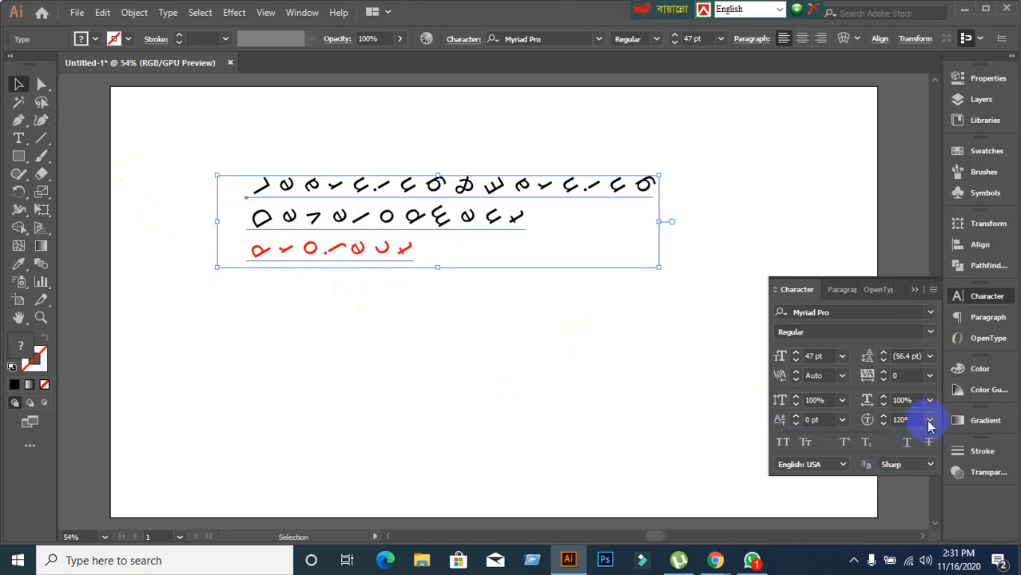
click(929, 401)
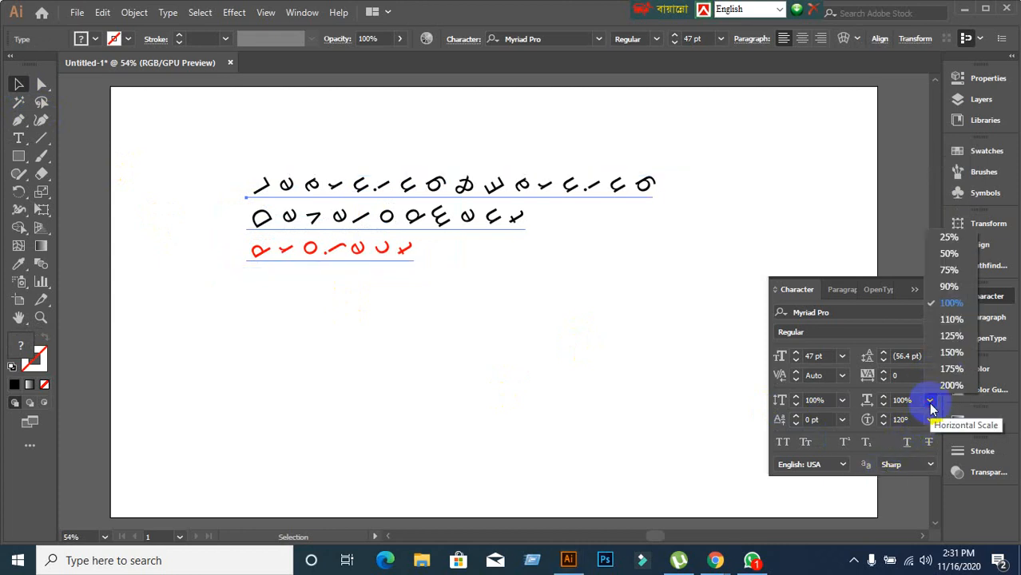
click(930, 403)
click(931, 289)
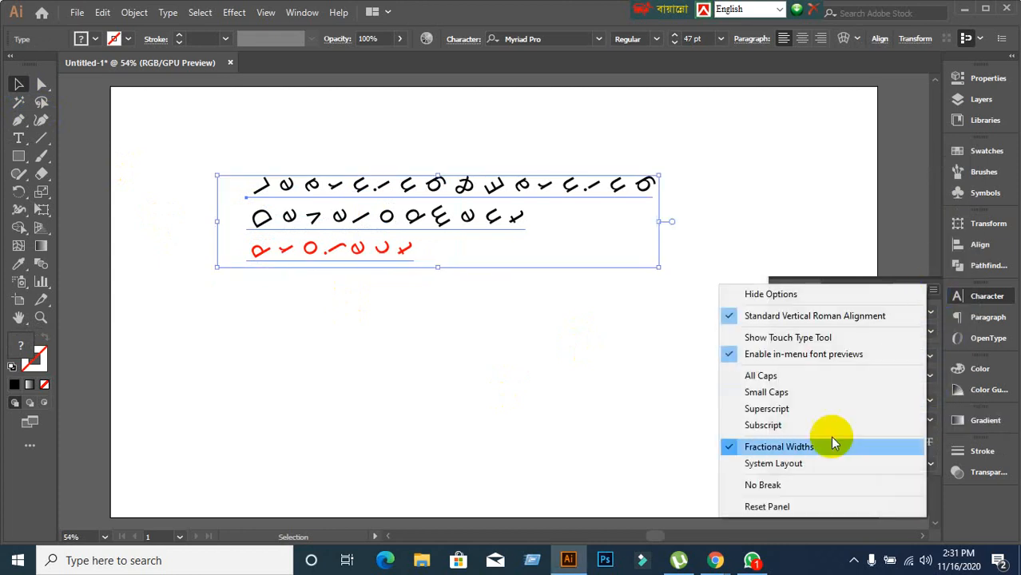
Reset the Character panel, set the title to 41 pt, and deselect it.
click(765, 507)
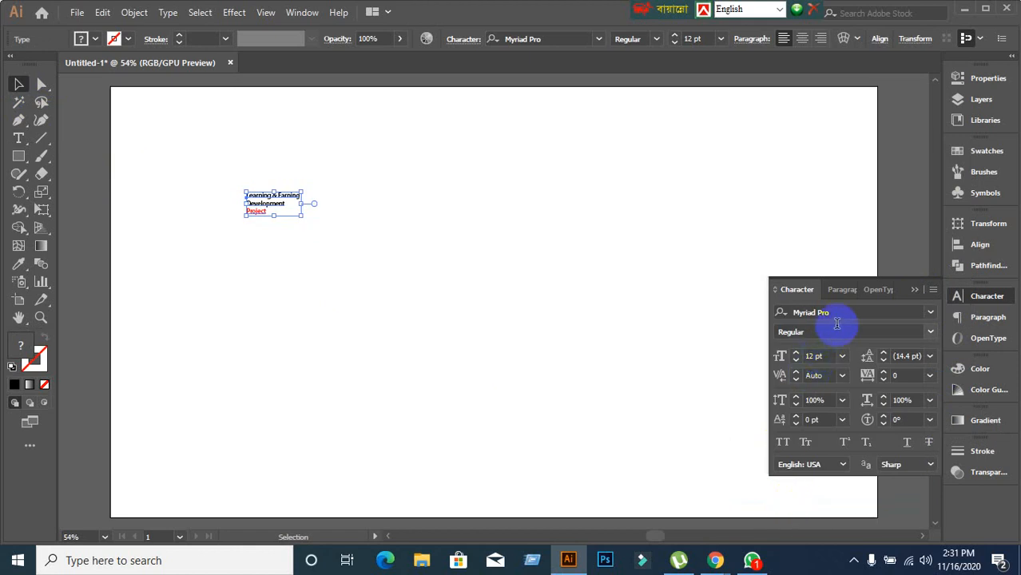
click(822, 355)
scroll(823, 355, up, 20)
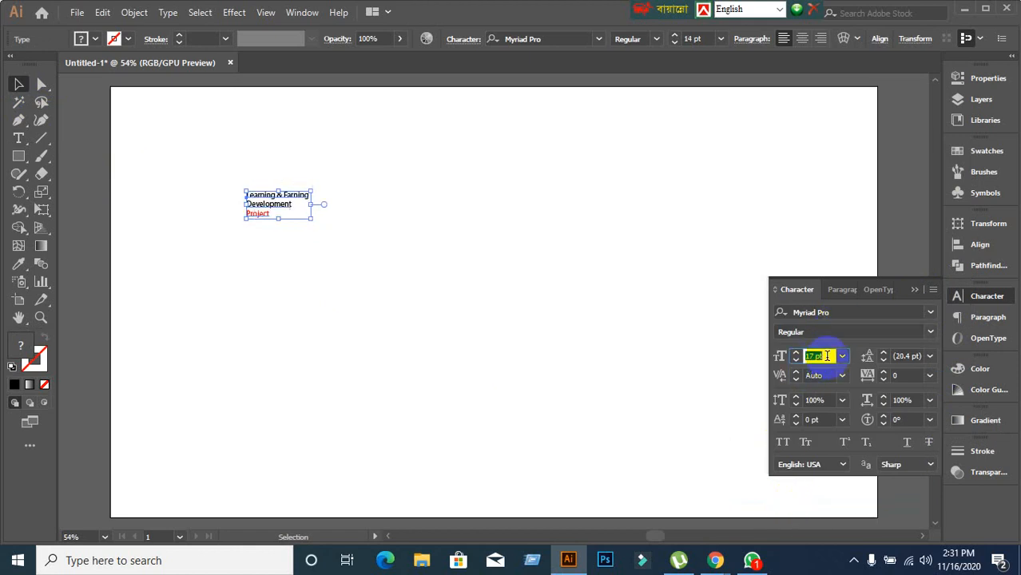
click(540, 347)
click(18, 138)
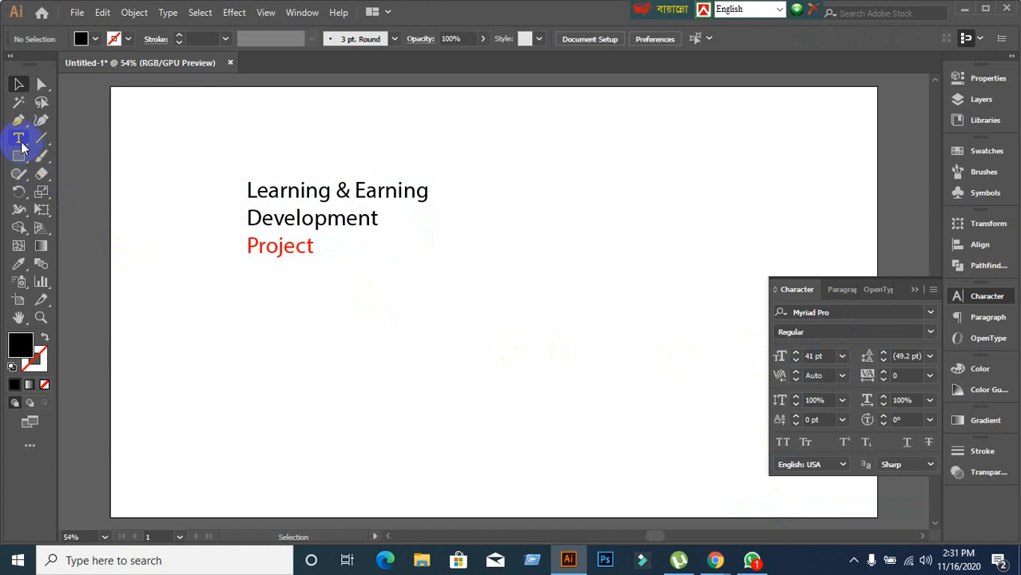
Type LEDP below the title, enlarge it to about 97 pt, and shift it up and left.
click(447, 353)
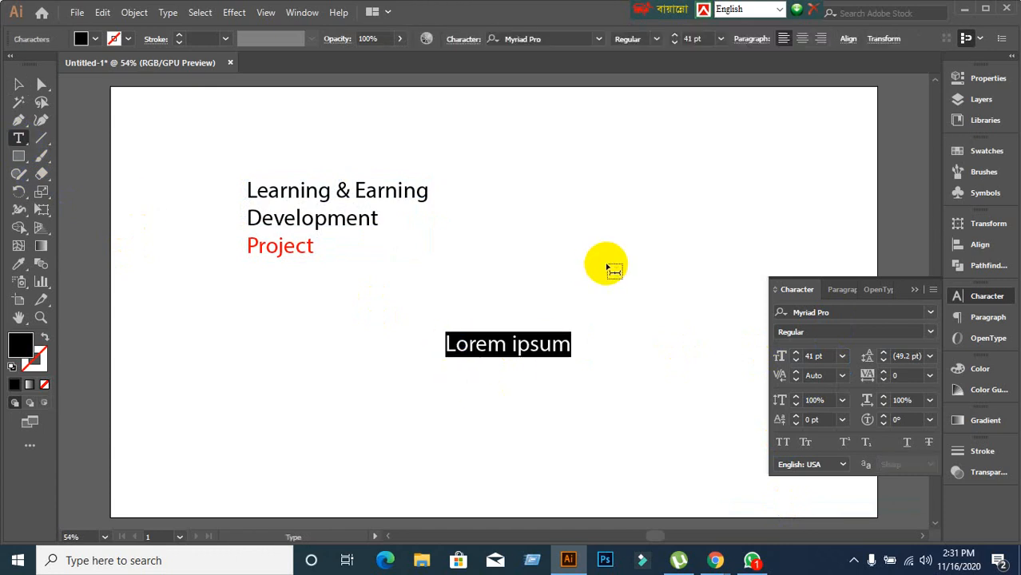
text(LD)
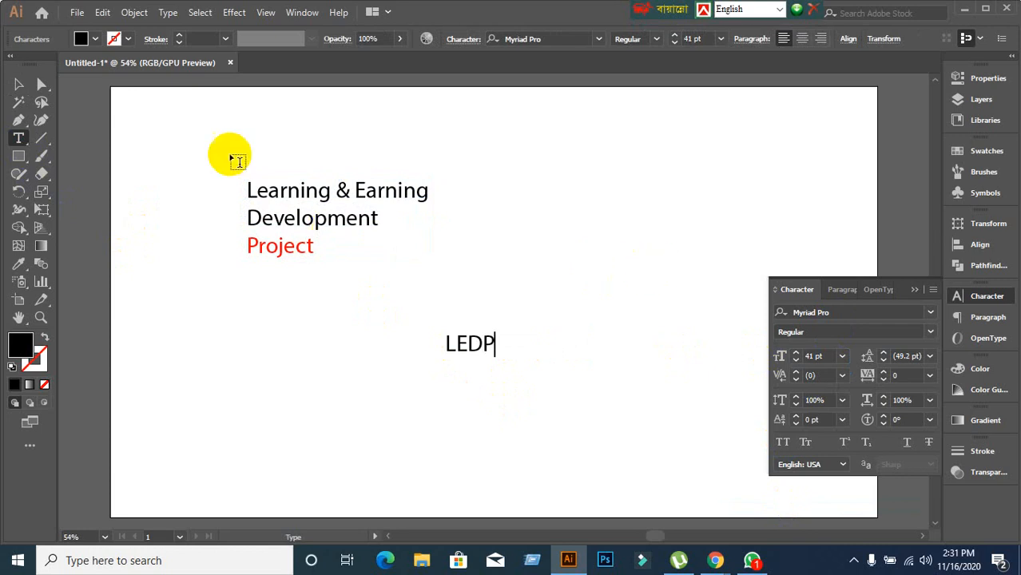
click(18, 84)
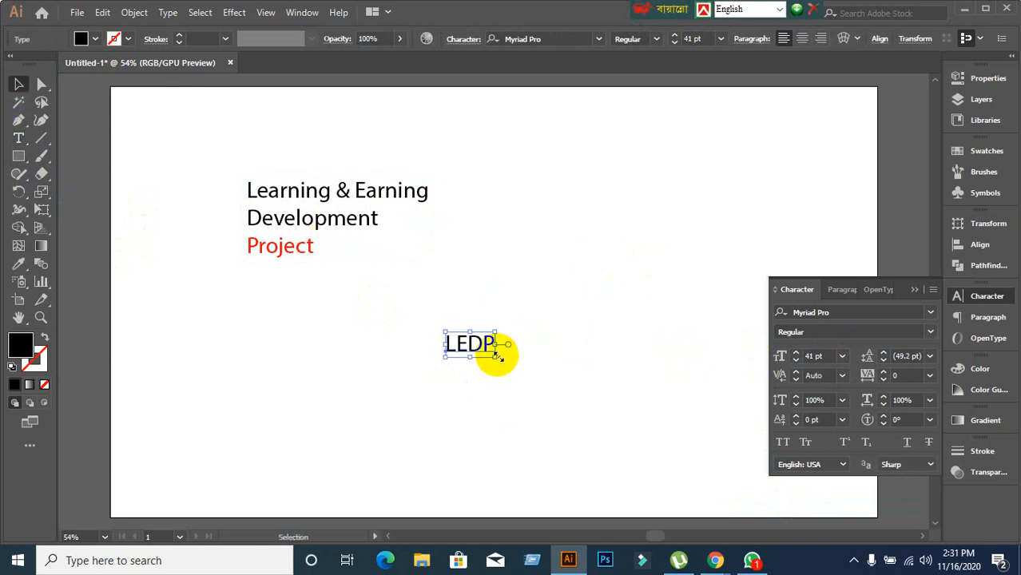
drag(498, 356, 563, 402)
drag(528, 363, 484, 343)
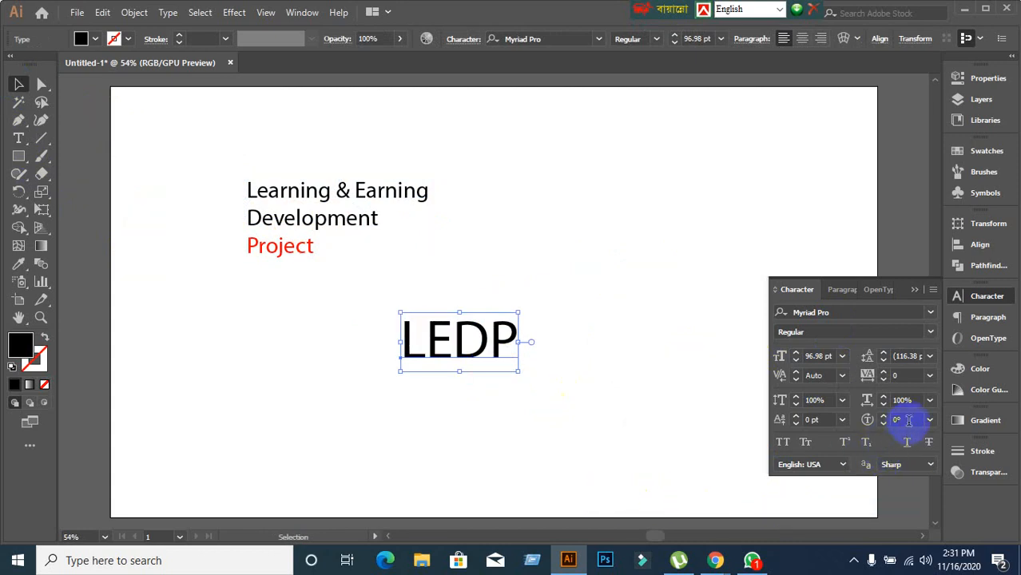
key(Up)
key(Up)
key(Up)
key(Up)
key(Up)
key(Up)
key(Up)
key(Up)
key(Up)
key(Up)
key(Up)
key(Up)
key(Up)
key(Up)
key(Up)
key(Up)
key(Up)
key(Up)
key(Up)
key(Up)
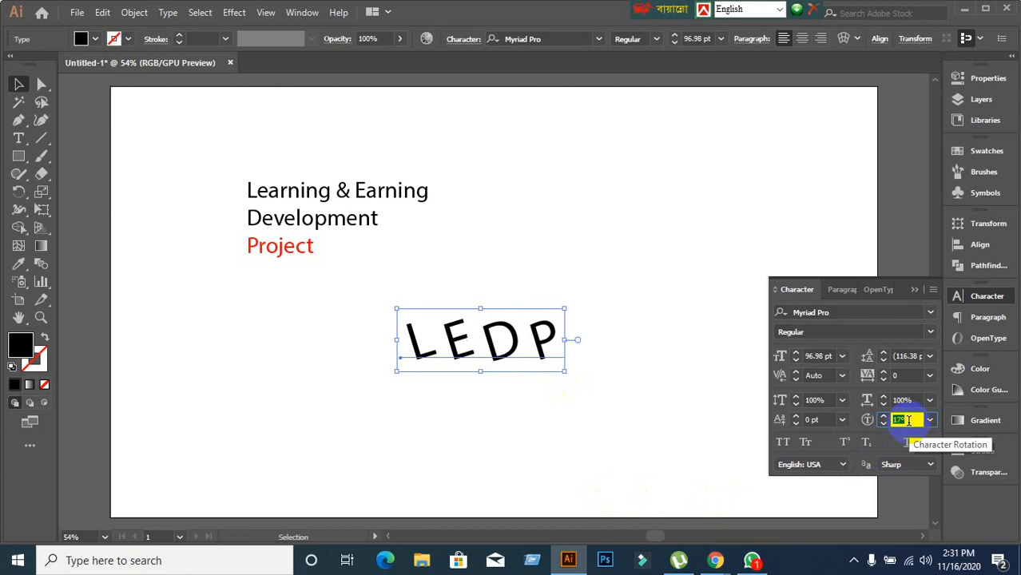
key(Up)
key(Up)
key(Up)
key(Up)
key(Up)
key(Up)
key(Up)
key(Up)
key(Up)
key(Up)
key(Up)
key(Up)
key(Up)
key(Up)
key(Up)
key(Up)
key(Up)
key(Up)
key(Up)
key(Up)
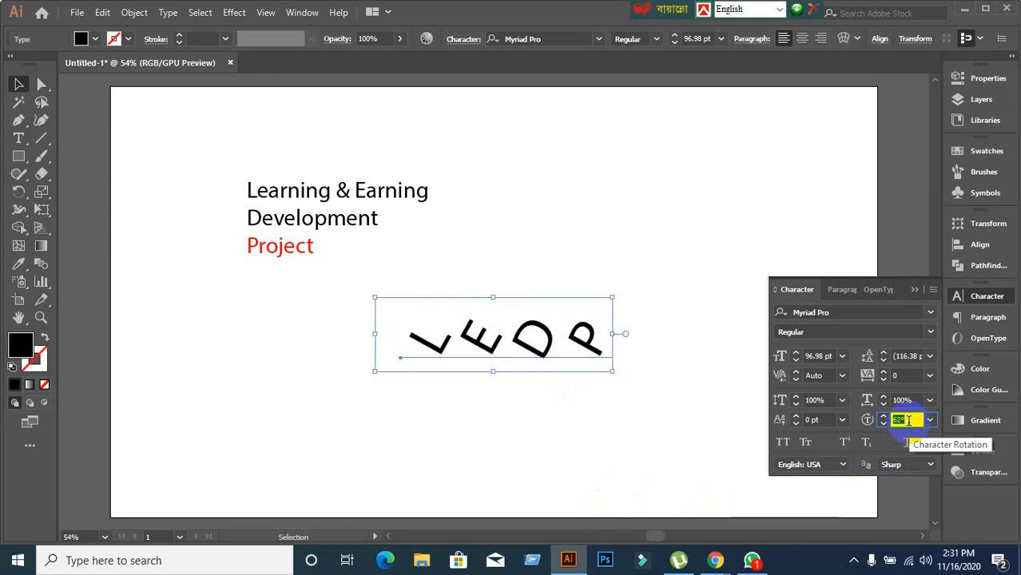
key(Up)
key(Up)
key(Up)
key(Up)
key(Up)
key(Up)
key(Up)
key(Up)
key(Up)
key(Up)
key(Up)
key(Up)
key(Up)
key(Up)
key(Up)
key(Up)
key(Up)
key(Up)
key(Up)
key(Up)
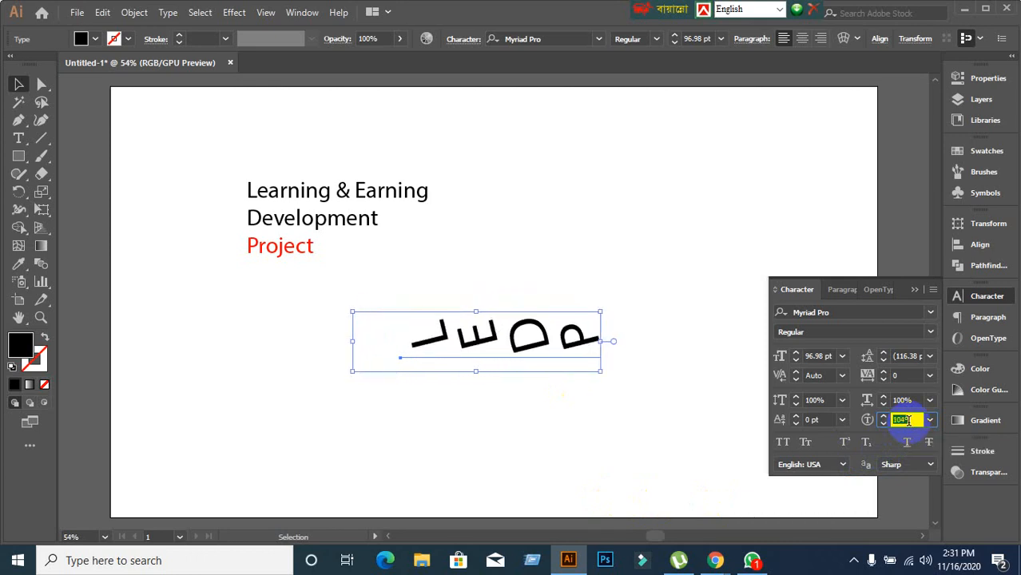
key(Up)
key(Up)
key(Up)
key(Up)
key(Up)
key(Up)
key(Up)
key(Up)
key(Up)
key(Up)
key(Up)
key(Up)
key(Up)
key(Up)
key(Up)
key(Up)
key(Up)
key(Up)
key(Up)
key(Up)
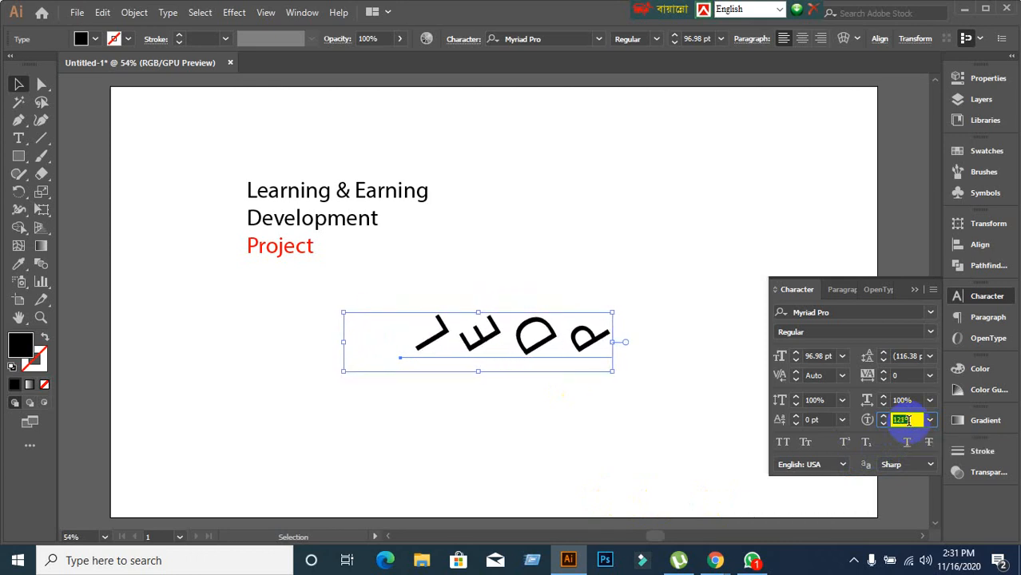
key(Up)
key(Up)
key(Up)
key(Up)
key(Up)
key(Up)
key(Up)
key(Up)
key(Up)
key(Up)
key(Up)
key(Up)
key(Up)
key(Up)
key(Up)
key(Up)
key(Up)
key(Up)
key(Up)
key(Up)
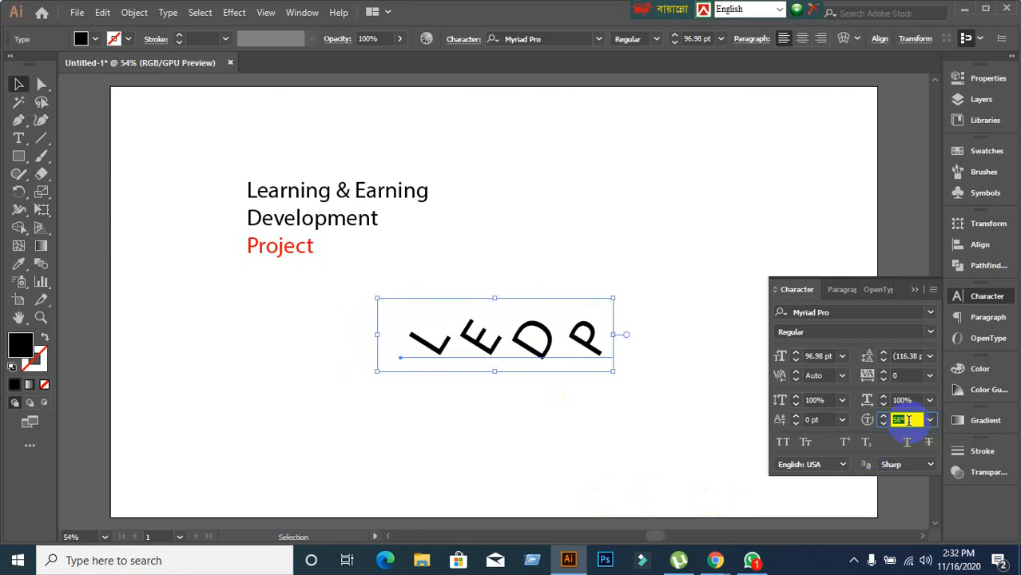
key(Up)
key(Up)
key(Up)
key(Up)
key(Up)
key(Up)
key(Up)
key(Up)
key(Up)
key(Up)
key(Up)
key(Up)
key(Up)
key(Up)
key(Up)
key(Up)
key(Up)
key(Up)
key(Up)
key(Up)
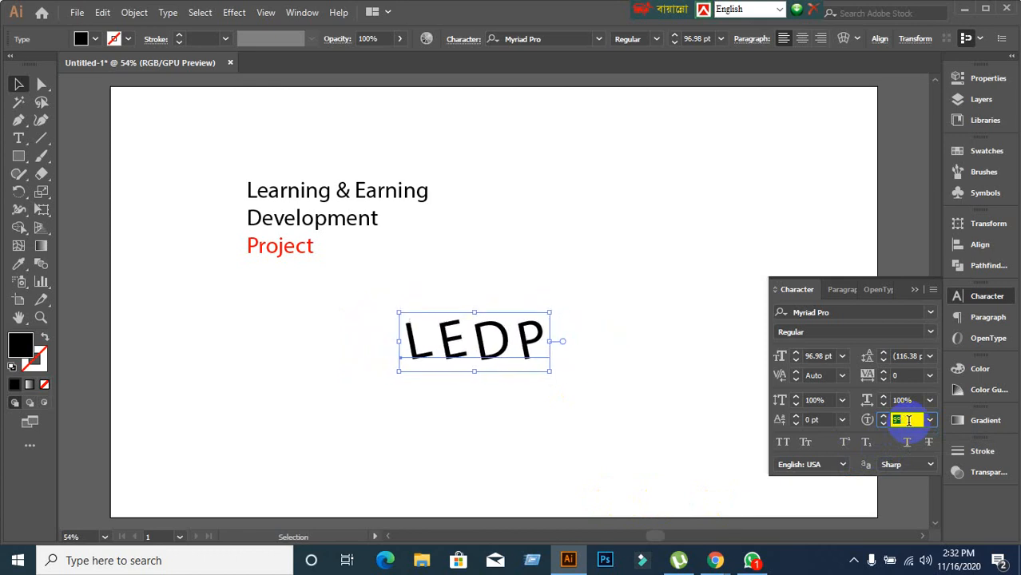
key(Up)
key(Up)
key(Up)
key(Up)
key(Up)
key(Up)
key(Up)
key(Up)
key(Up)
key(Up)
key(Up)
key(Up)
key(Up)
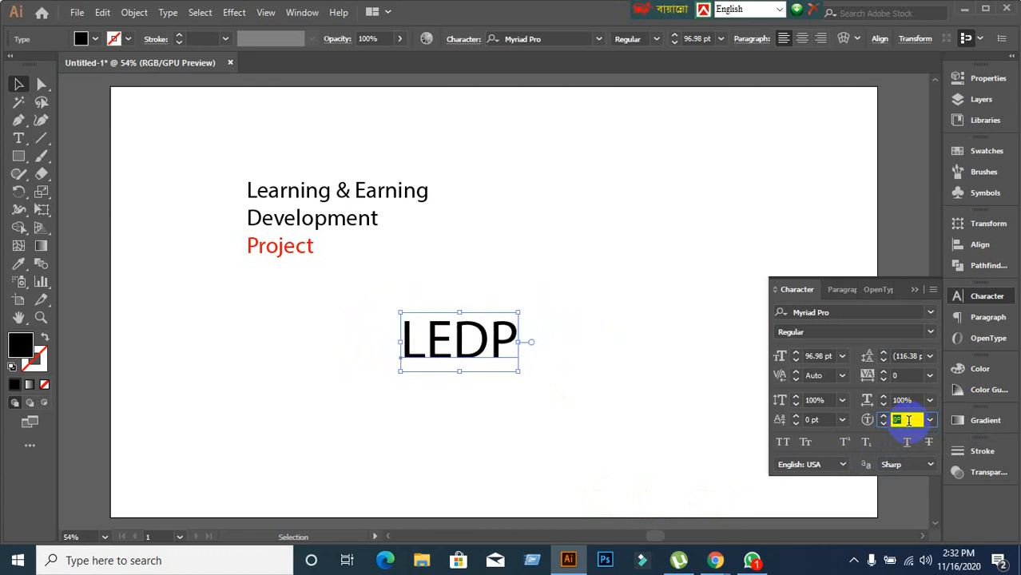
click(932, 424)
click(918, 411)
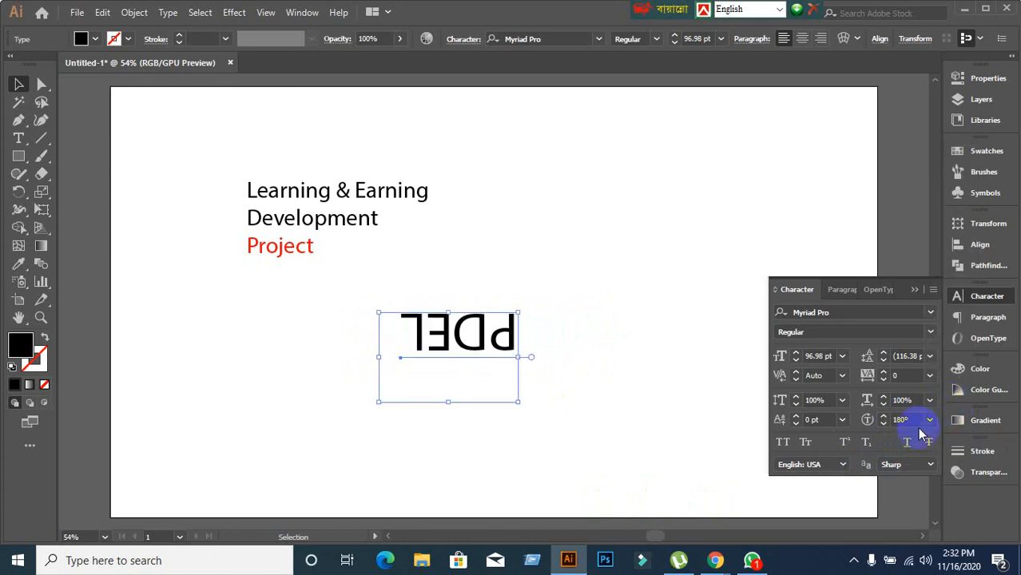
click(929, 429)
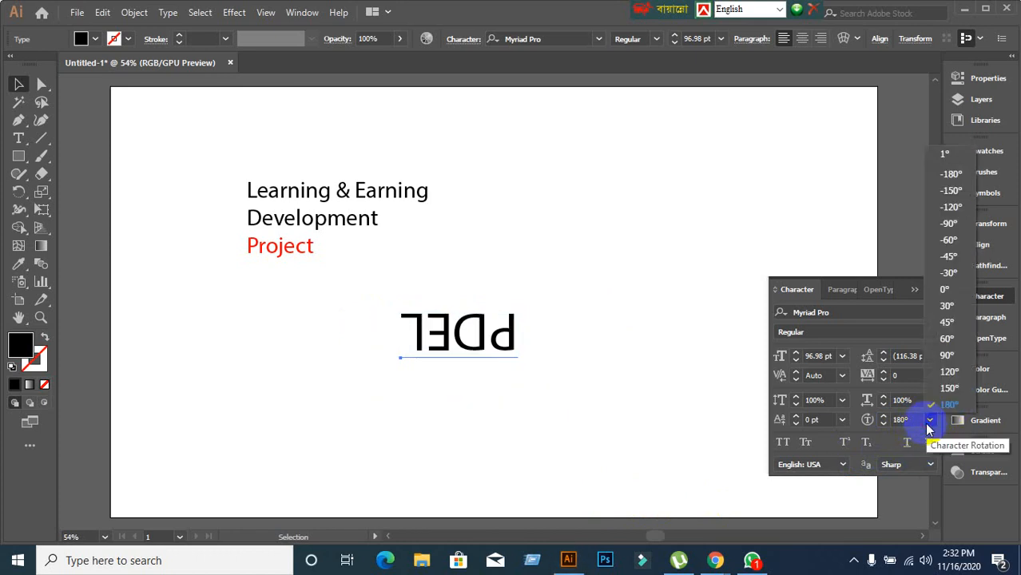
click(942, 352)
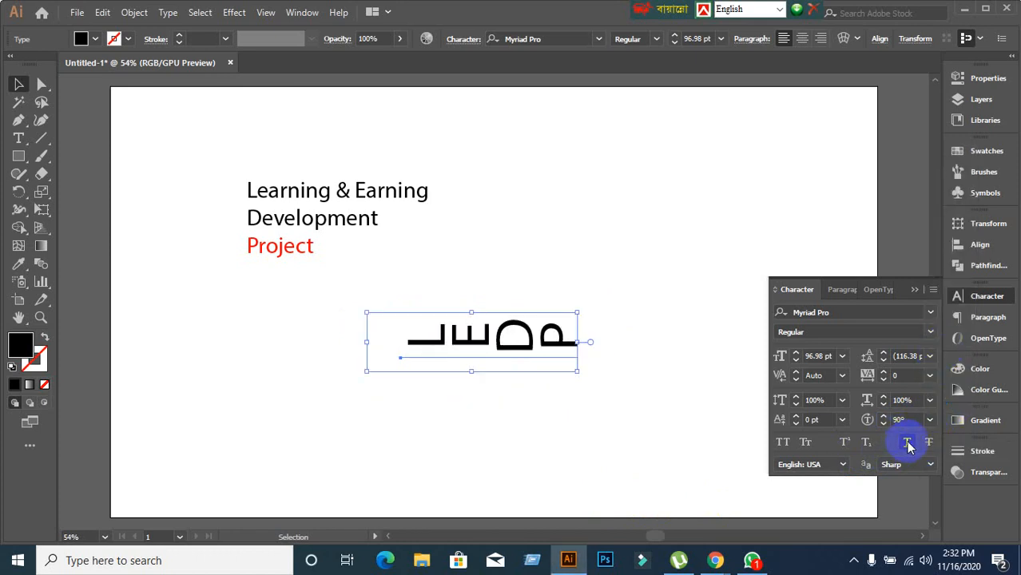
click(929, 419)
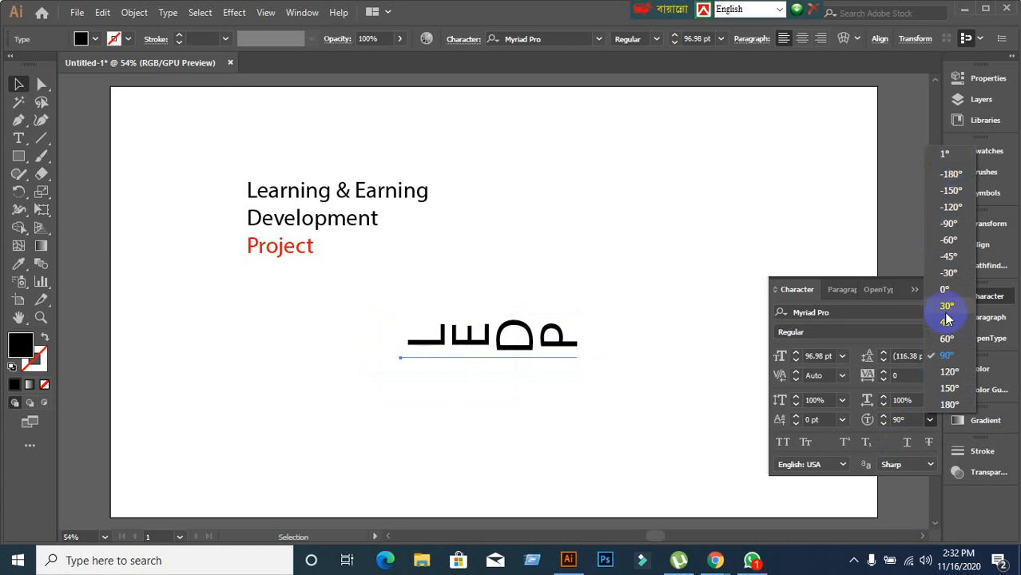
click(878, 426)
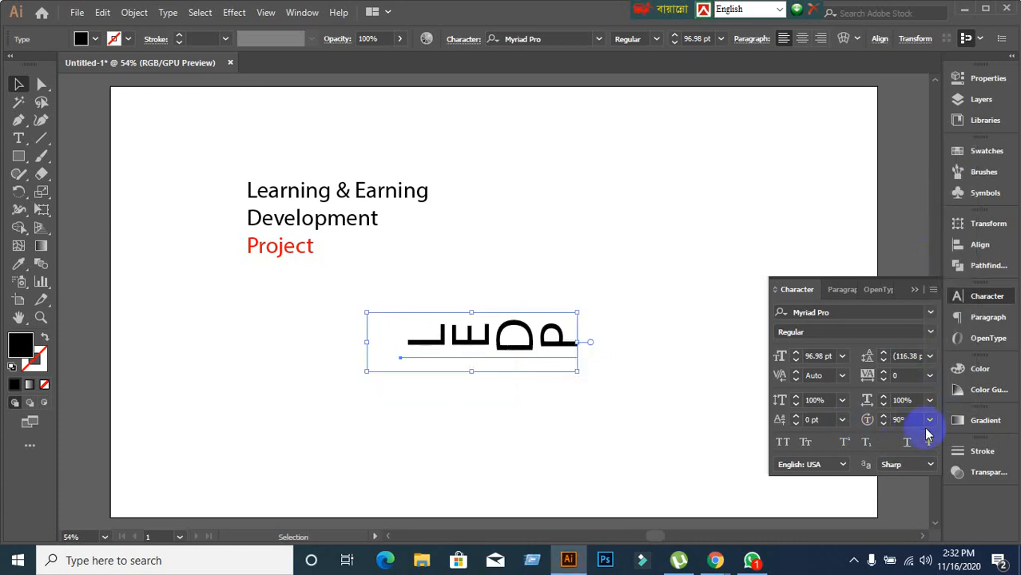
double_click(900, 419)
text(0)
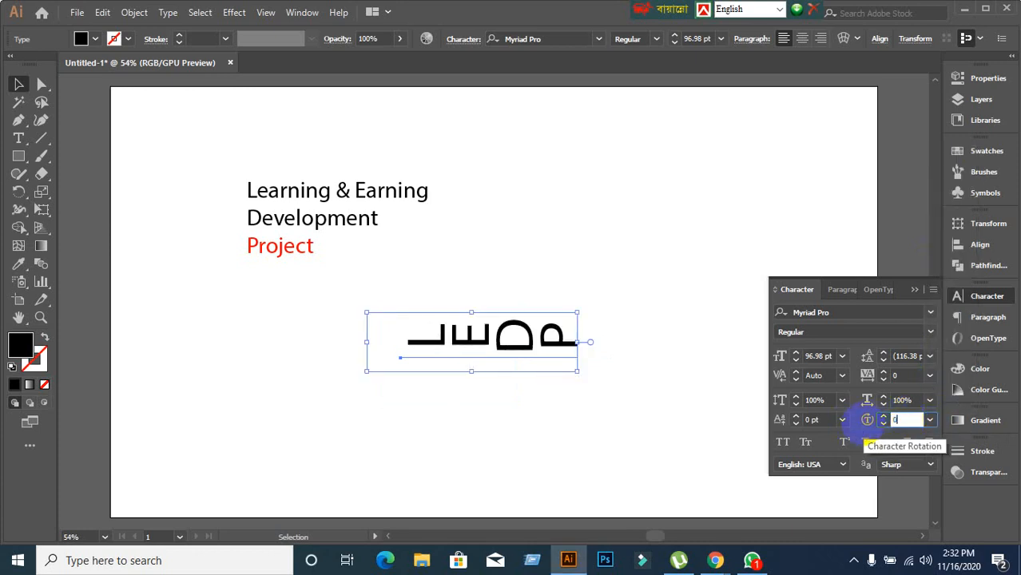
key(Return)
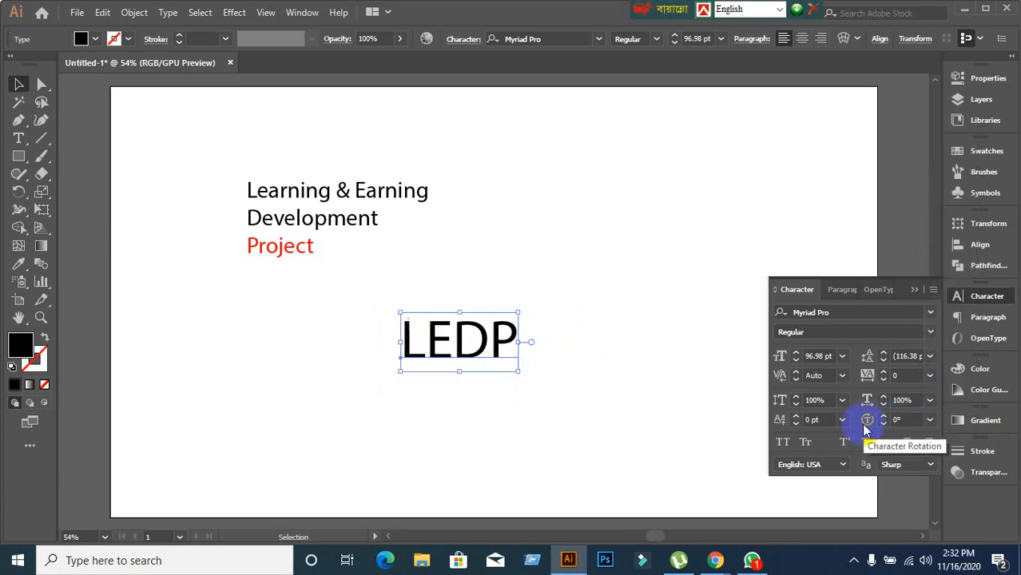
click(567, 401)
click(504, 352)
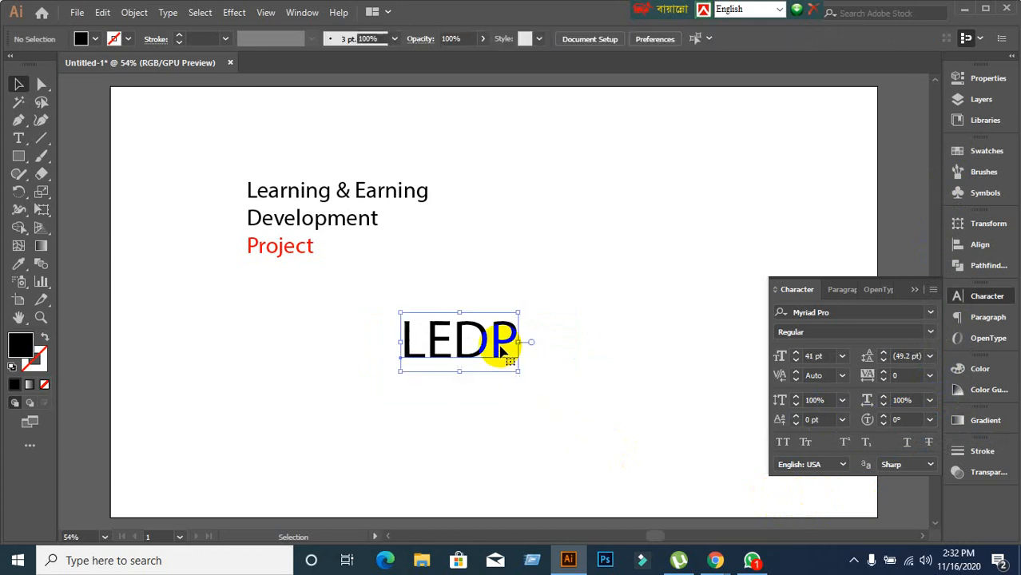
Select only the P in LEDP and increase its character rotation.
double_click(495, 345)
drag(495, 346, 531, 347)
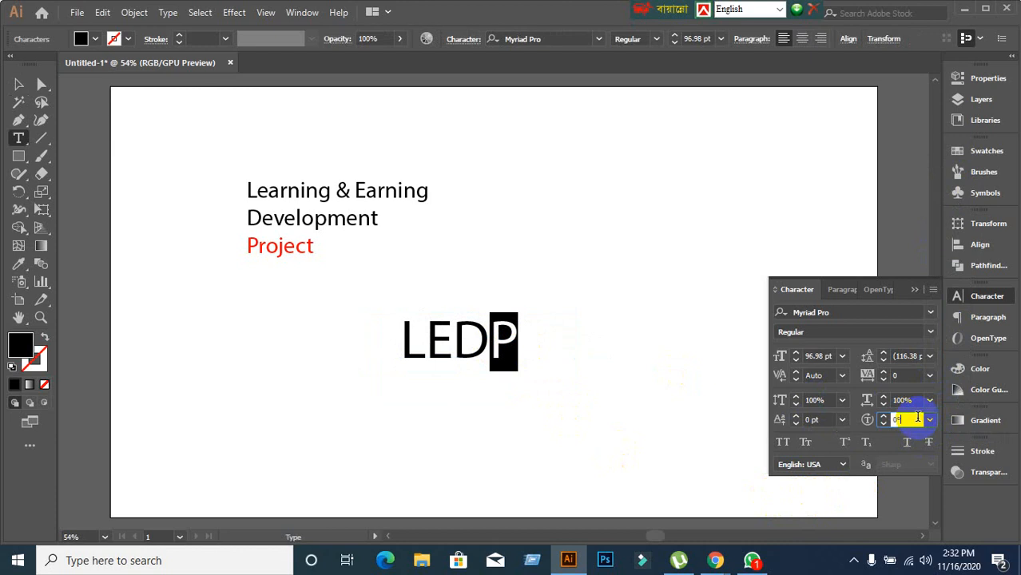
key(Up)
key(Up)
key(Up)
key(Up)
key(Up)
key(Up)
key(Up)
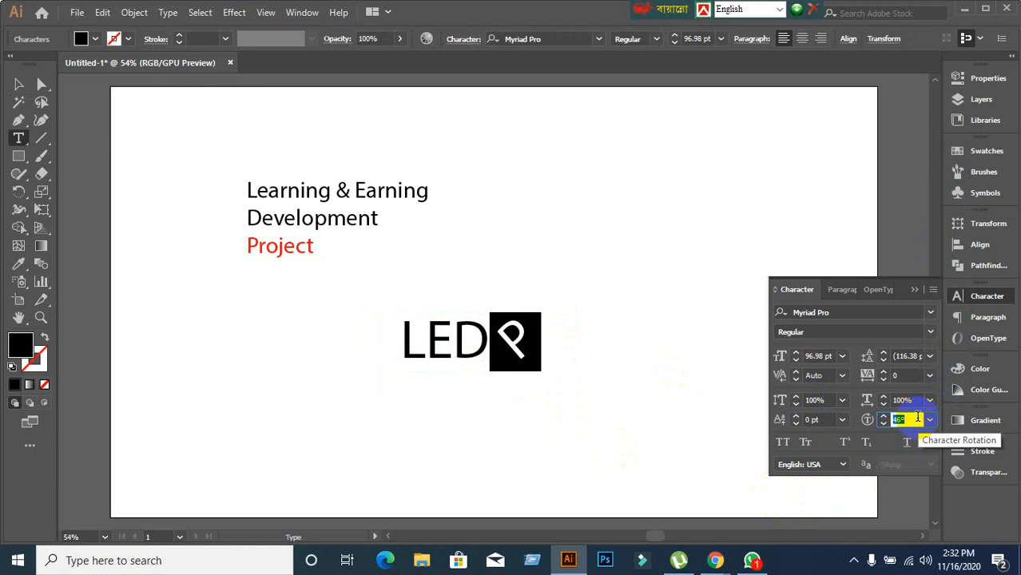
Rotate the E of LEDP to 120°, then move the word slightly up and left.
drag(427, 334, 450, 354)
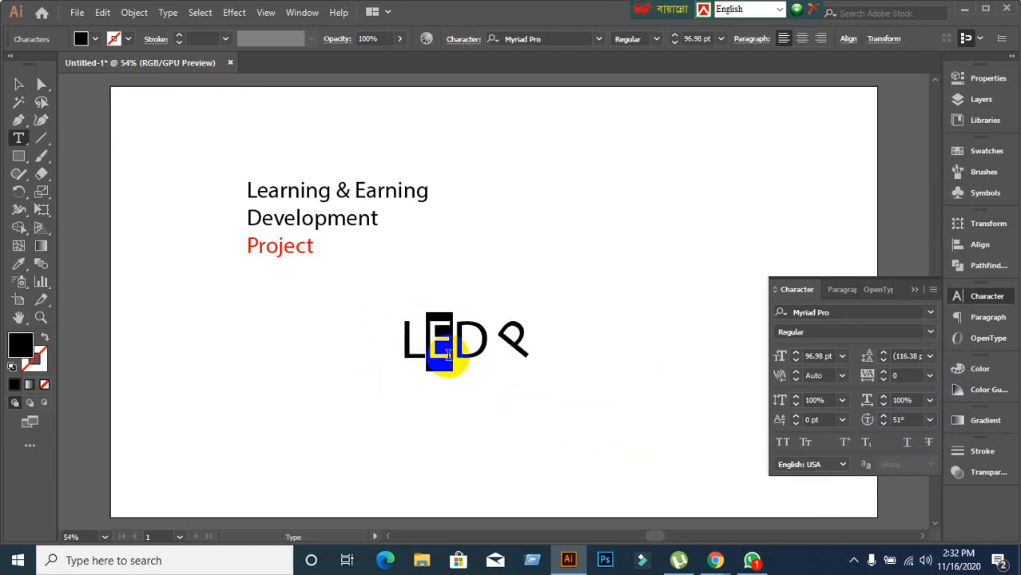
click(929, 420)
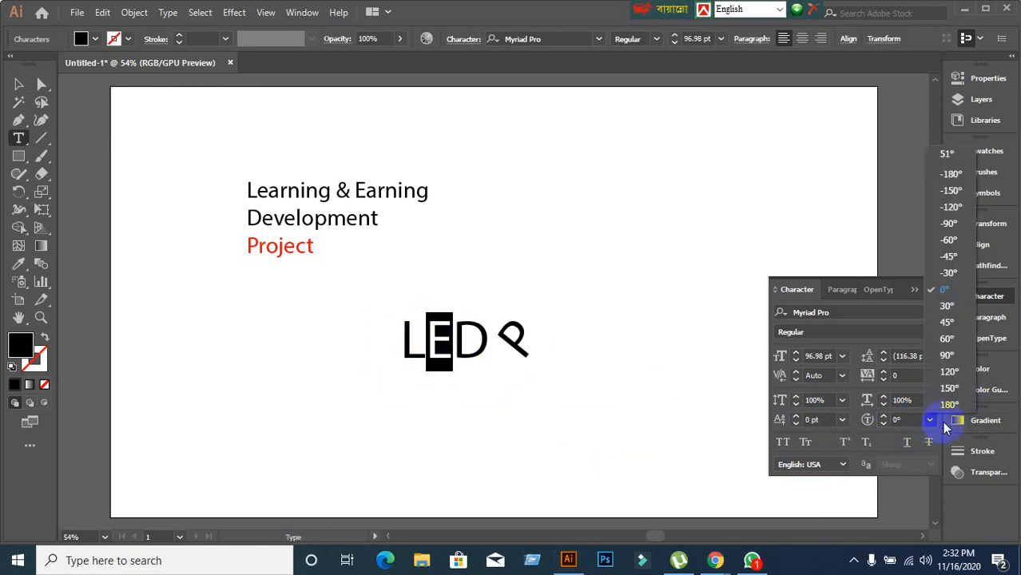
click(948, 373)
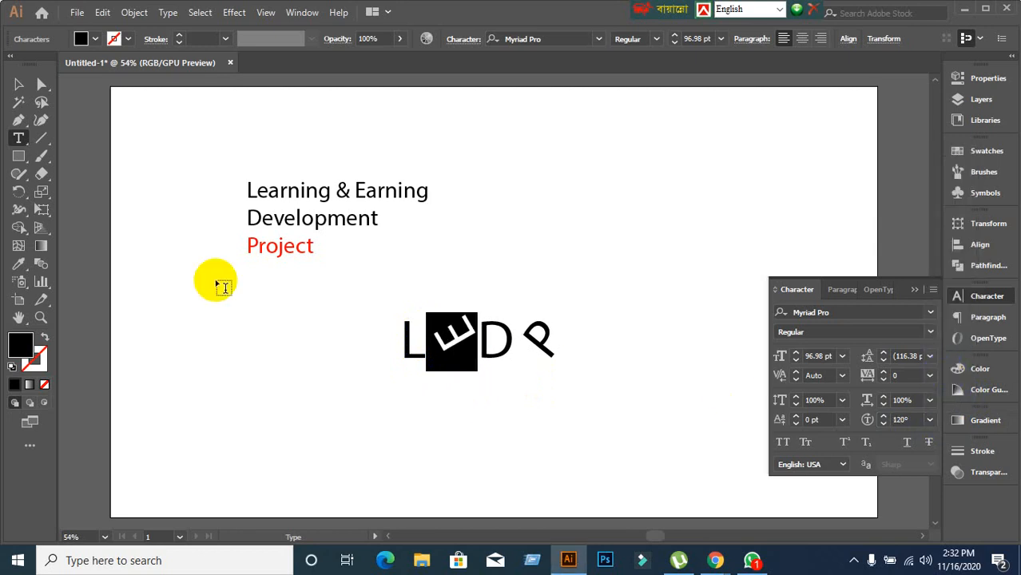
click(18, 85)
click(285, 406)
drag(451, 362, 396, 335)
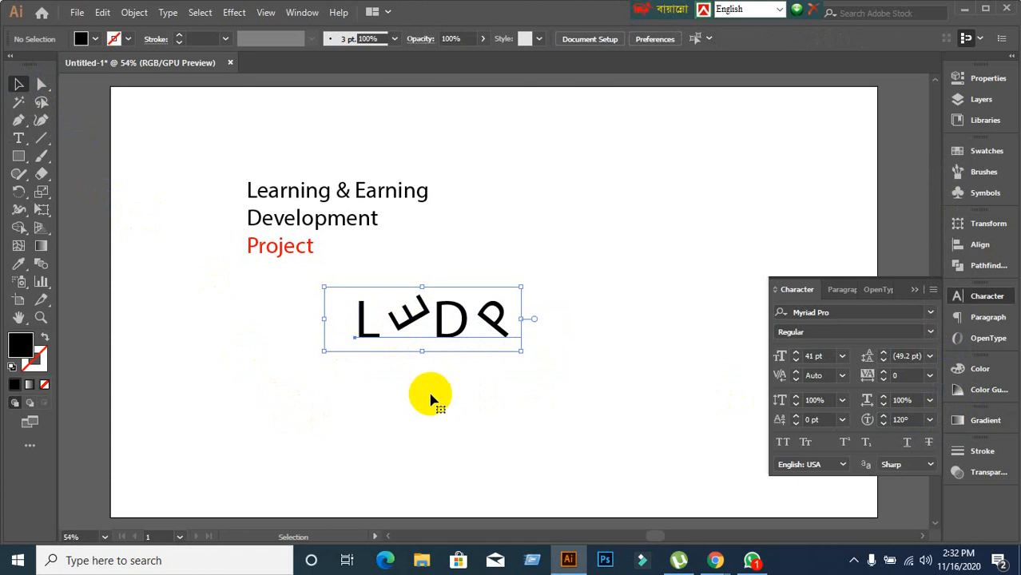
Make LEDP Myriad Pro Bold and fill it with a dark blue swatch.
click(930, 332)
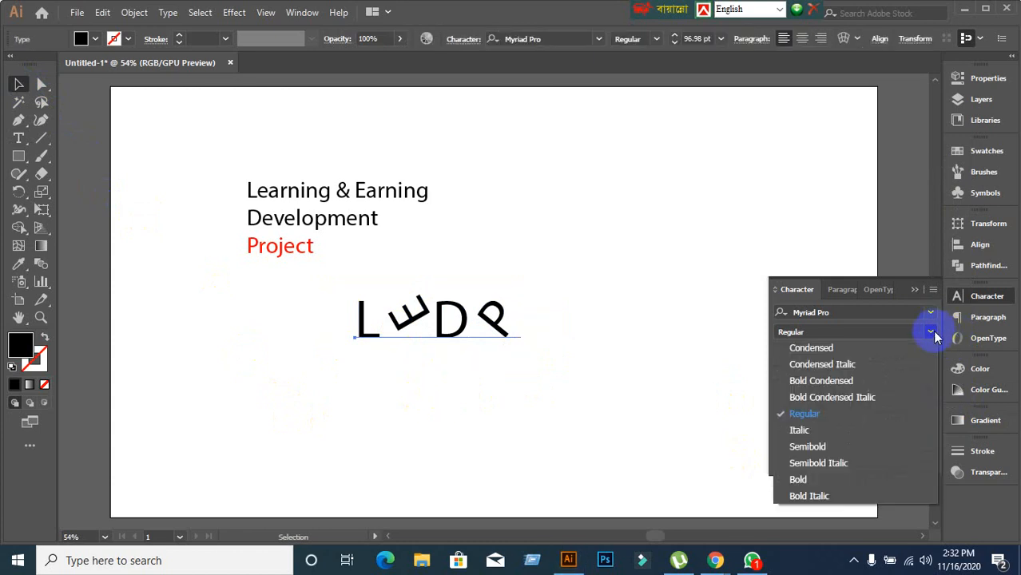
click(799, 479)
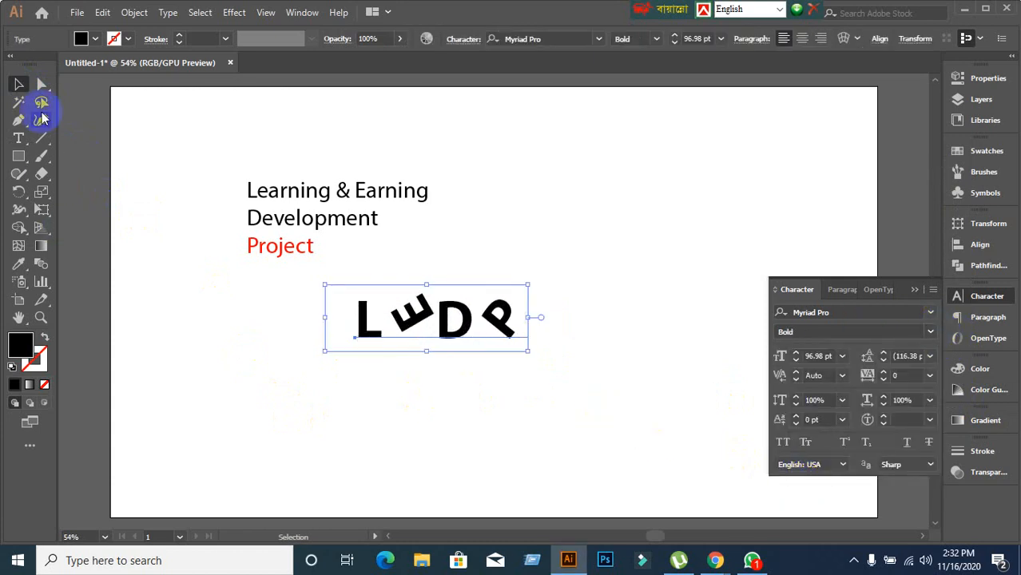
click(96, 40)
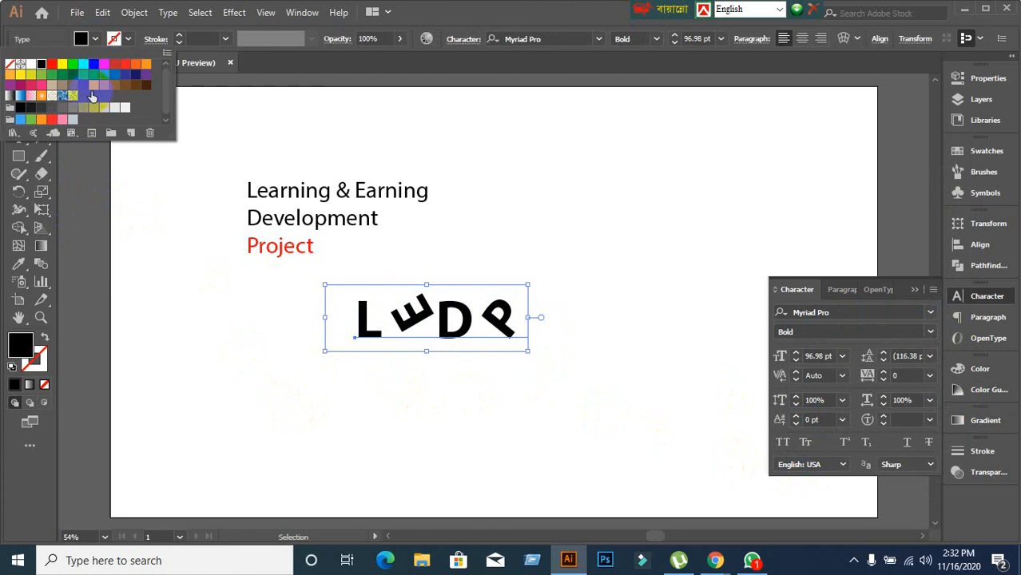
click(125, 75)
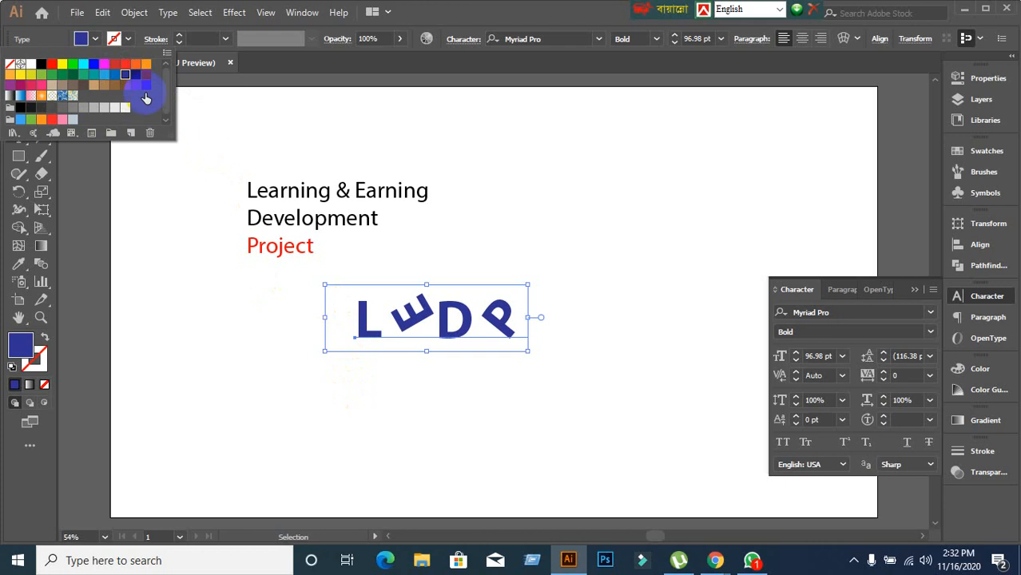
click(409, 411)
Move LEDP up and right beside the Learning & Earning heading, then select the heading block.
click(280, 302)
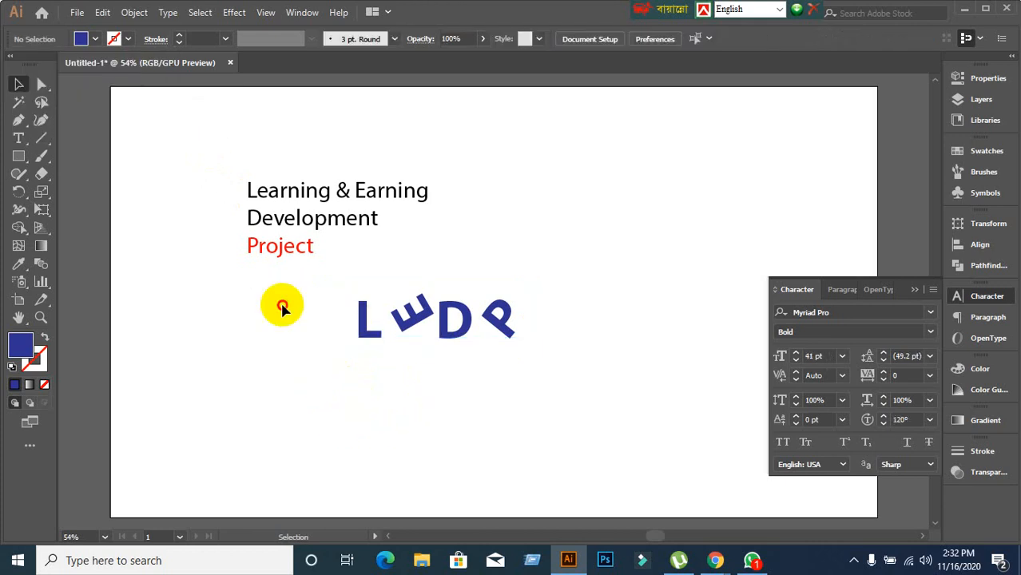
click(598, 398)
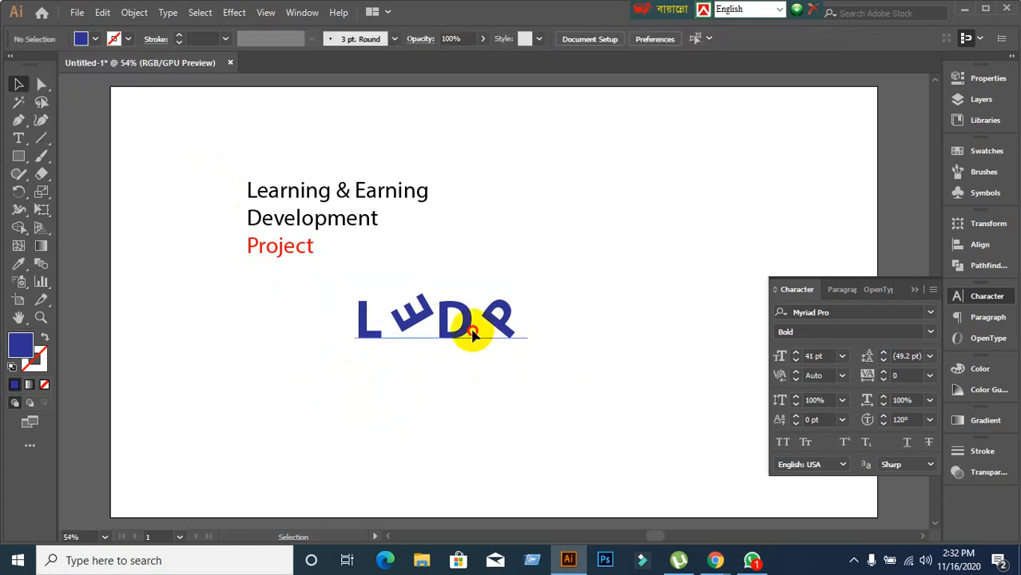
drag(472, 335, 593, 271)
click(594, 409)
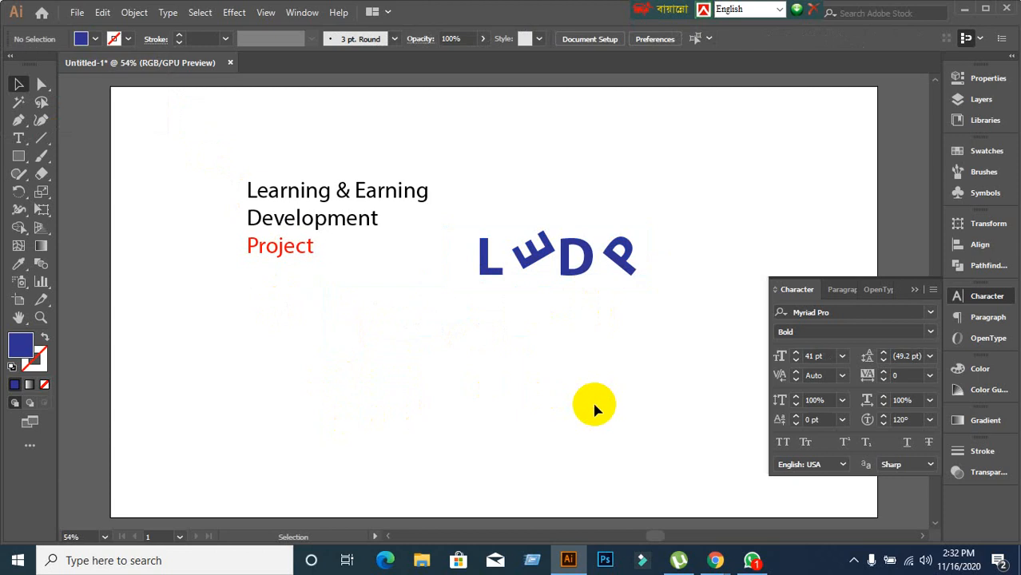
drag(444, 358, 751, 168)
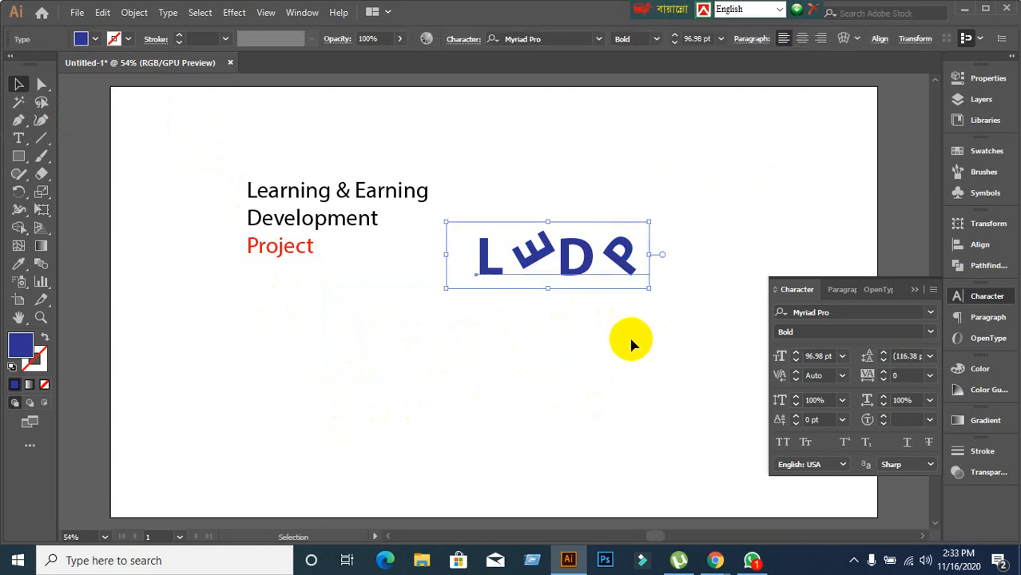
drag(559, 267, 577, 247)
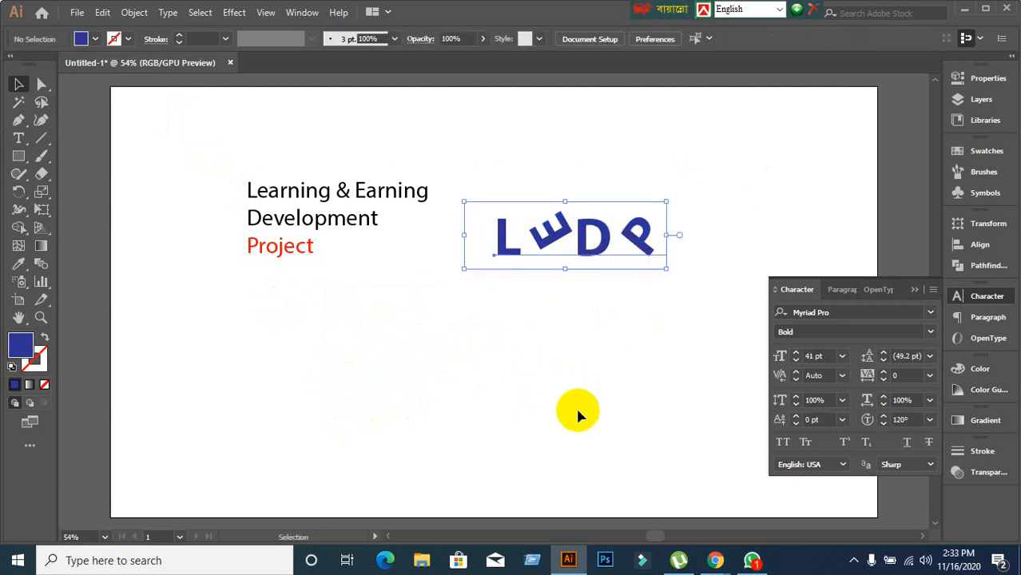
click(577, 409)
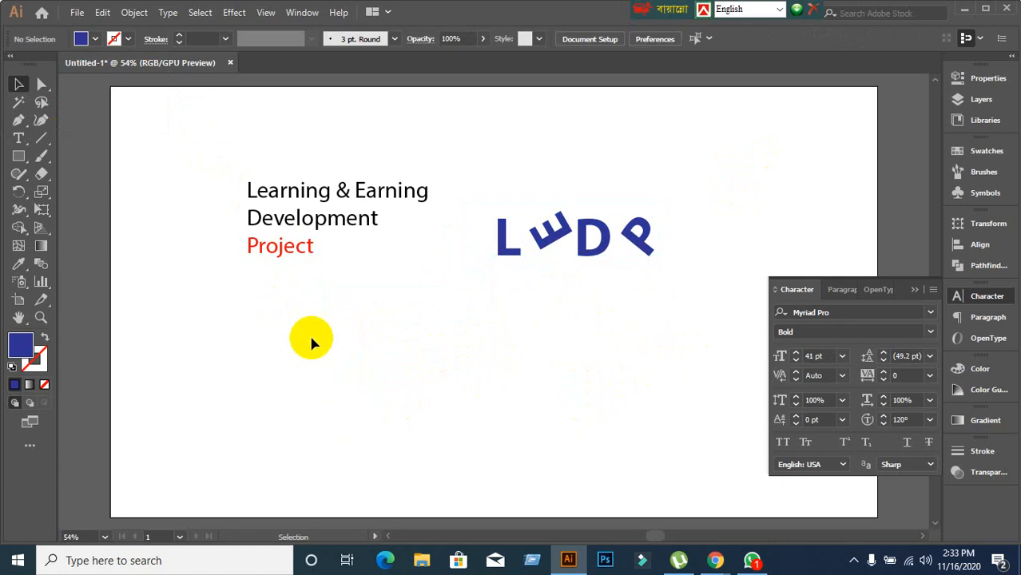
click(278, 254)
Move the heading down, duplicate it, make the copy All Caps, and place it at the top.
drag(308, 225, 305, 297)
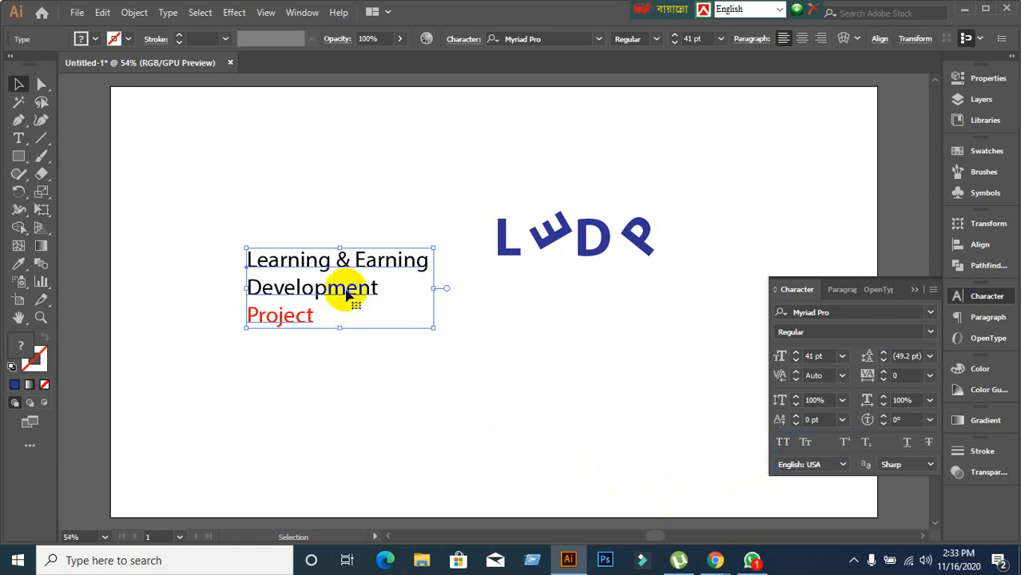
drag(346, 293, 458, 424)
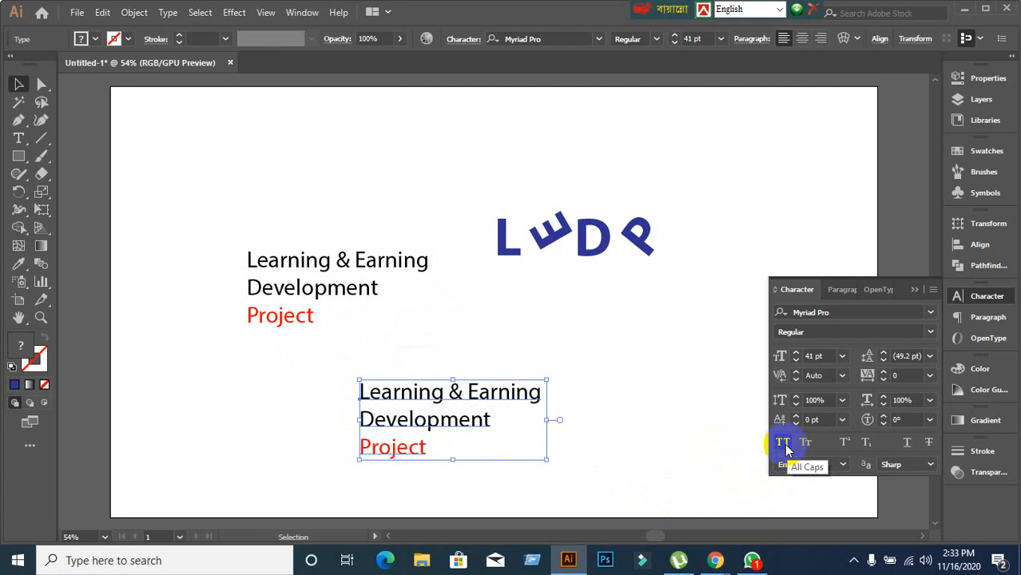
click(782, 444)
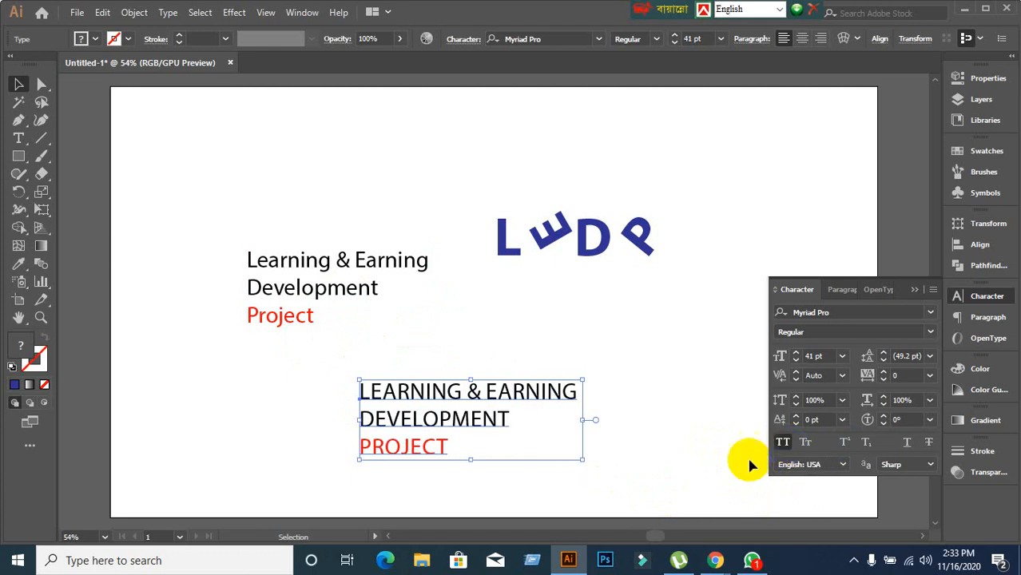
drag(468, 381, 407, 116)
Duplicate the middle Learning & Earning block down to the lower right.
click(535, 378)
click(342, 301)
drag(342, 300, 521, 389)
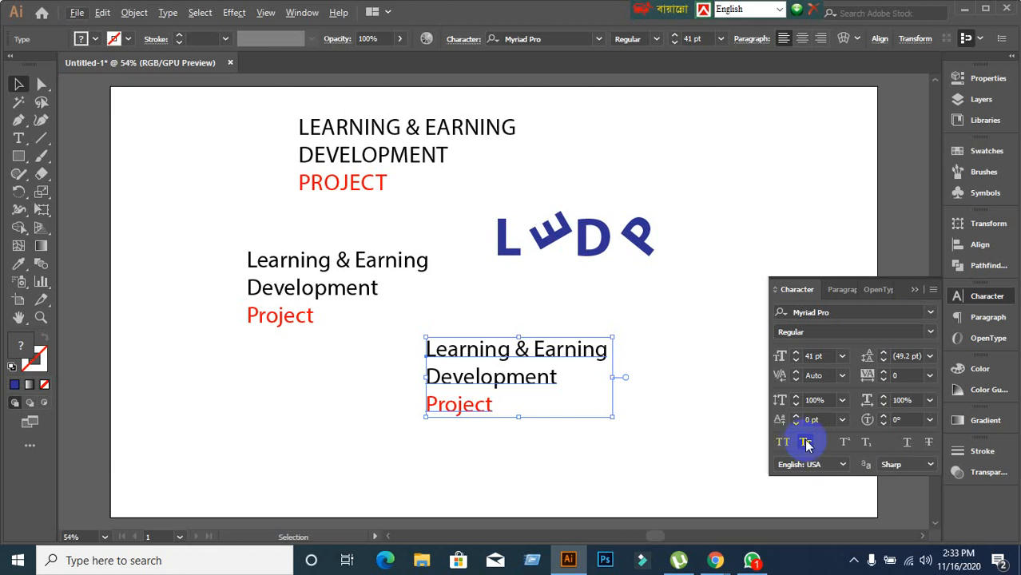
click(806, 444)
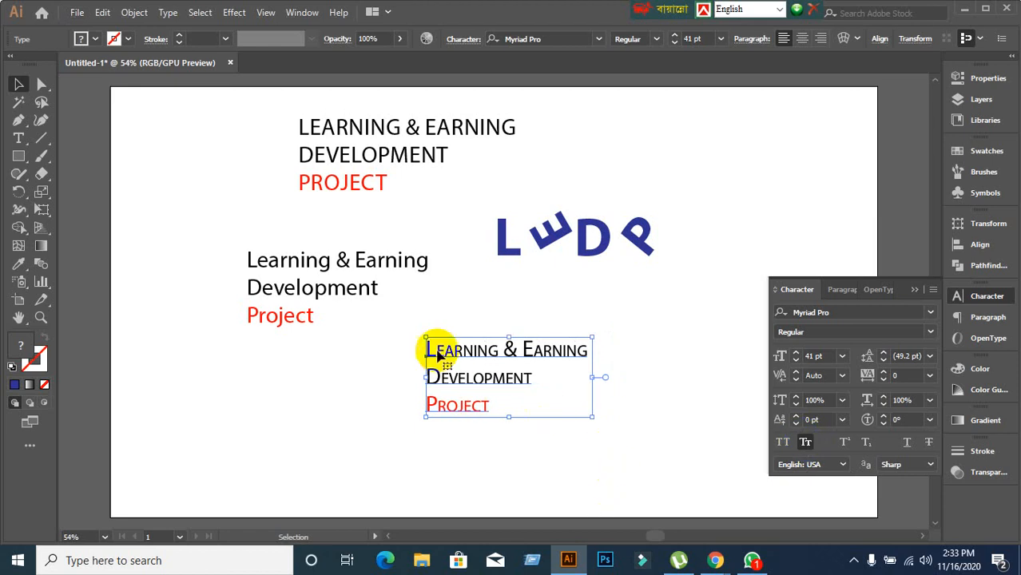
click(341, 371)
click(342, 149)
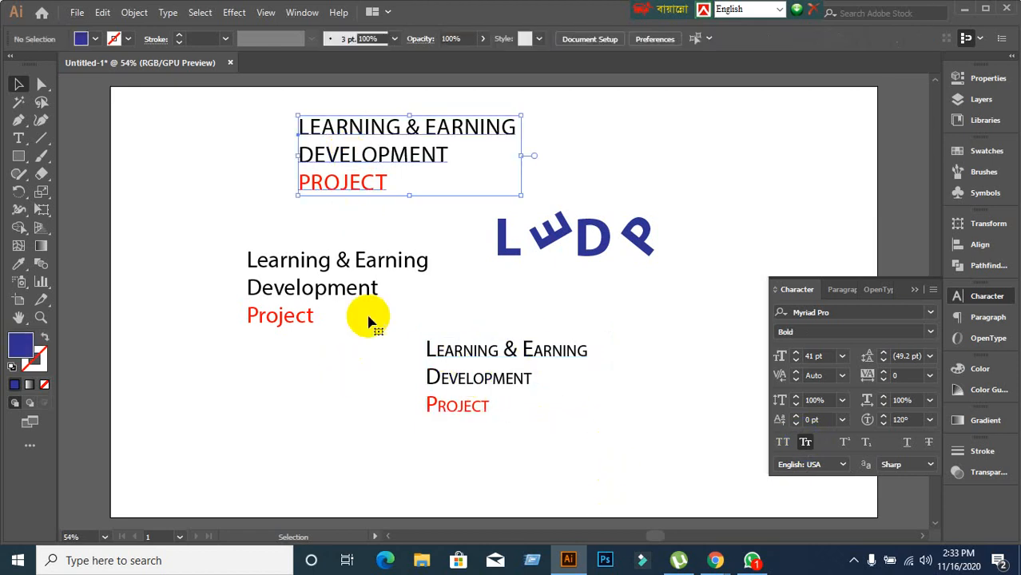
click(433, 382)
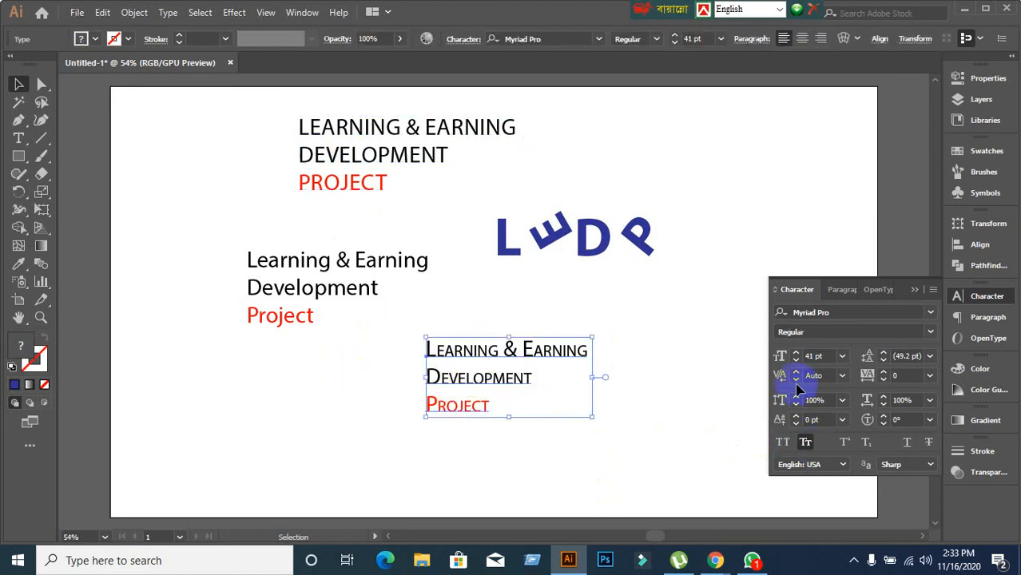
click(356, 164)
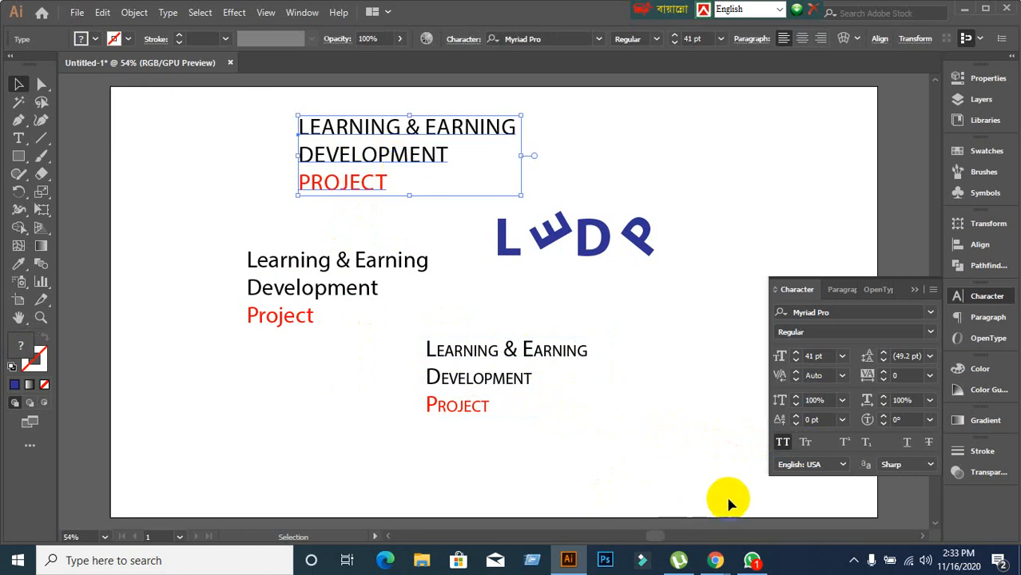
click(783, 444)
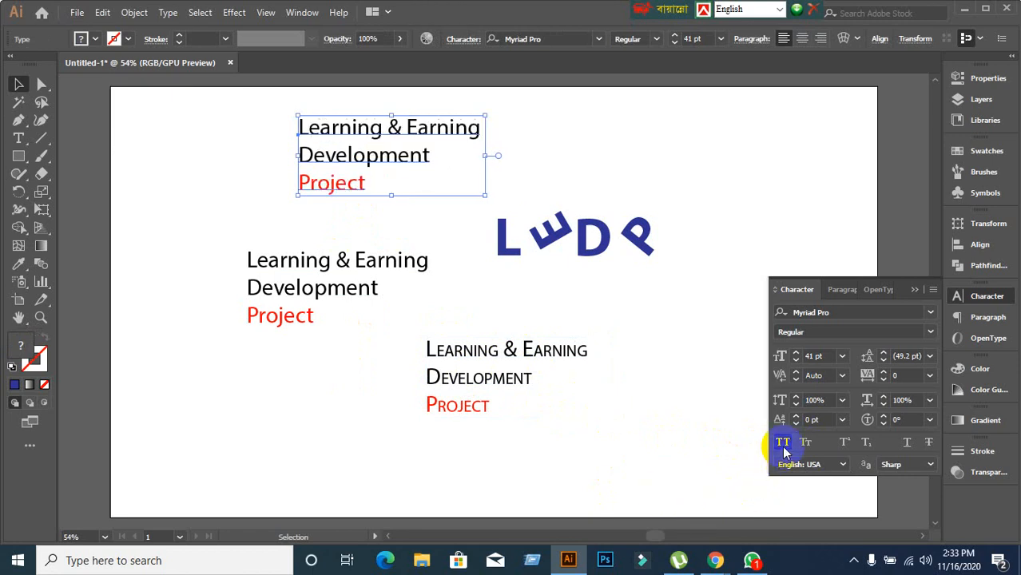
click(783, 444)
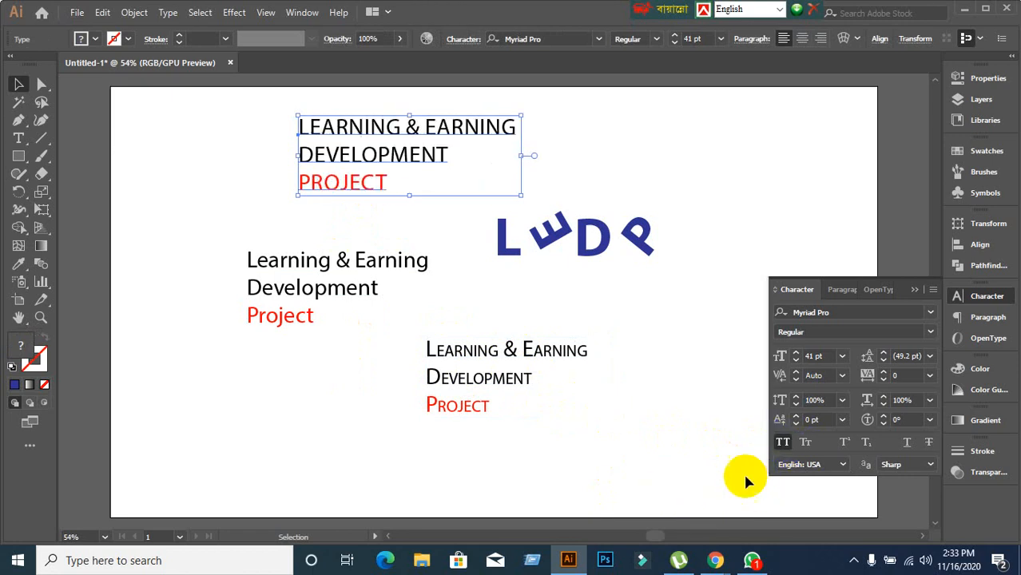
click(550, 432)
click(473, 388)
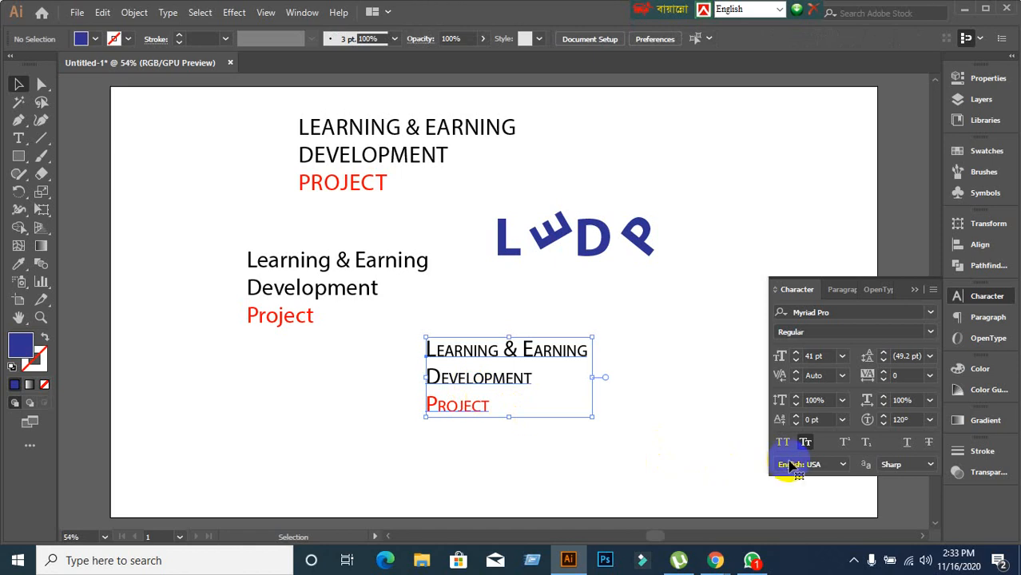
click(805, 444)
click(807, 448)
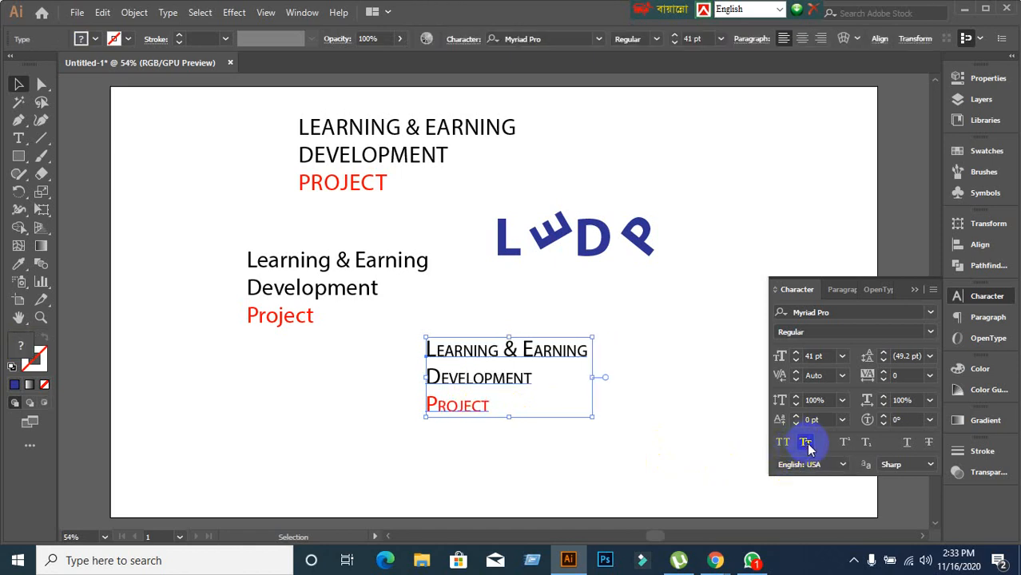
click(808, 448)
click(606, 440)
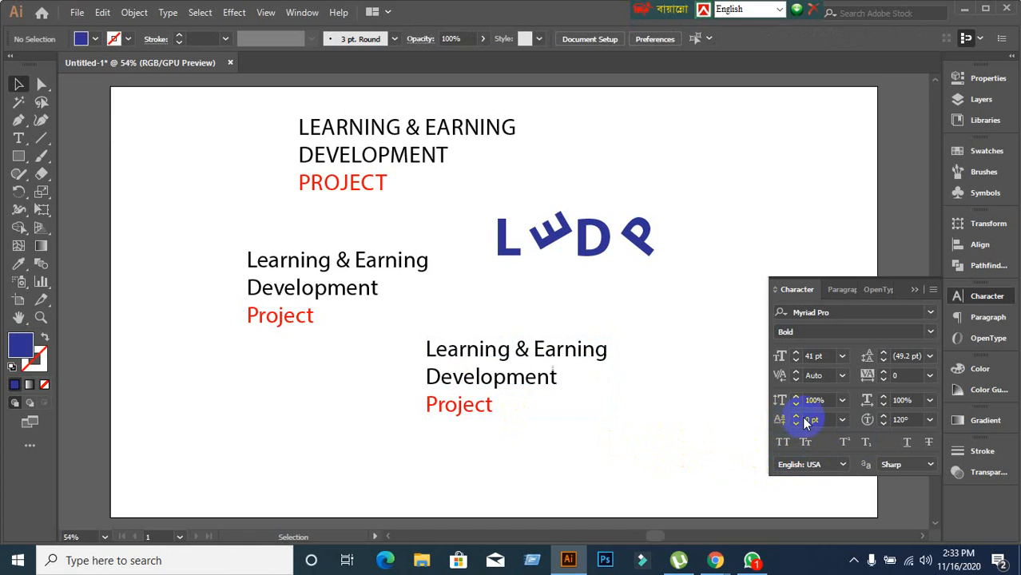
Select the final g of Earning in the middle block and adjust its baseline shift.
click(413, 260)
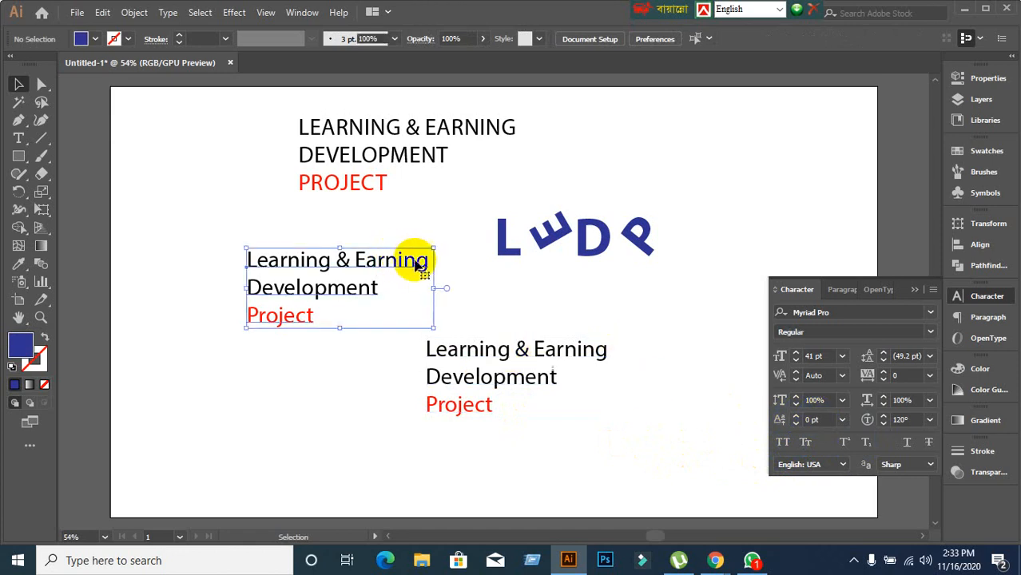
double_click(420, 266)
drag(416, 262, 449, 262)
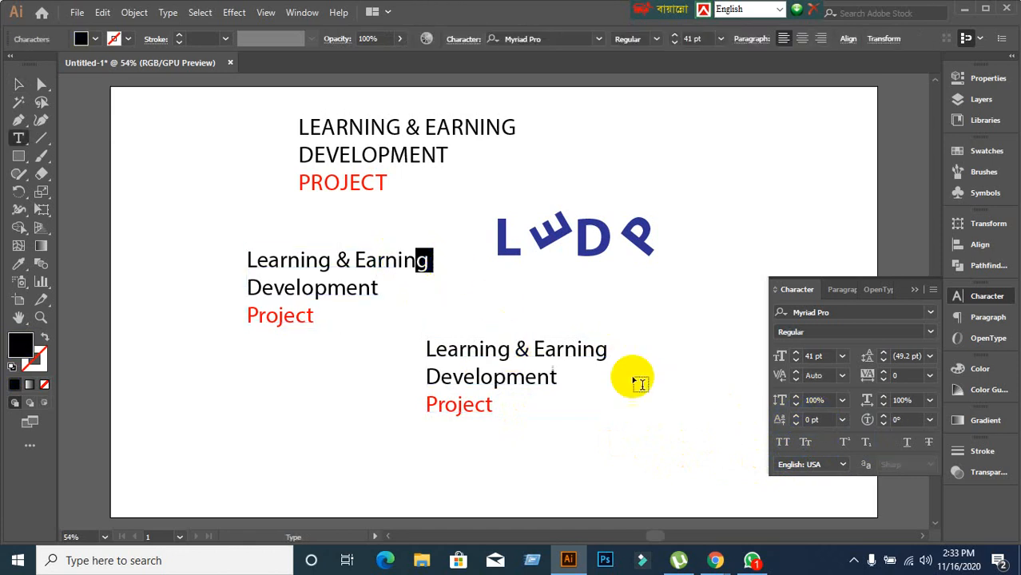
click(826, 420)
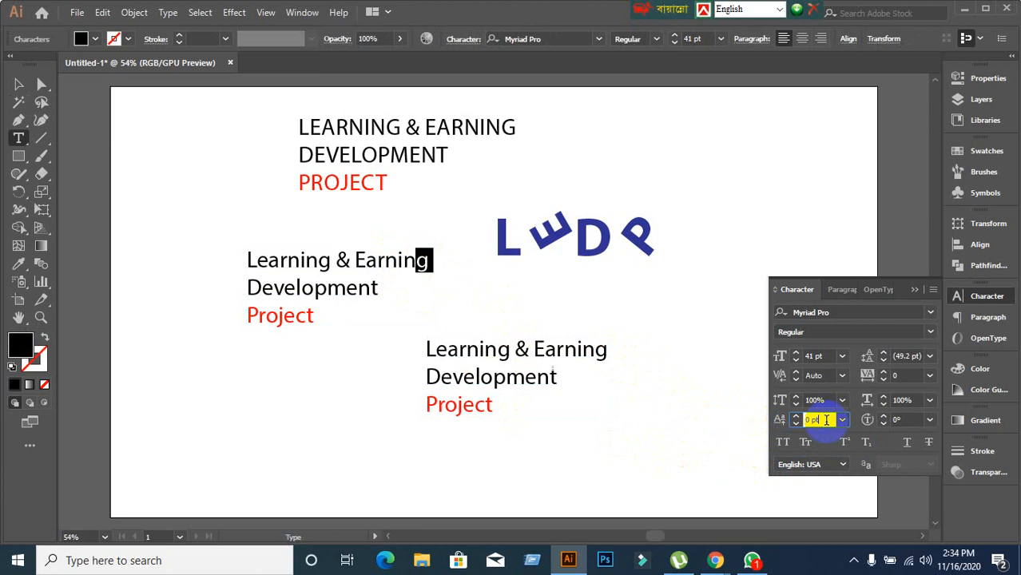
scroll(827, 420, up, 8)
scroll(826, 420, up, 1)
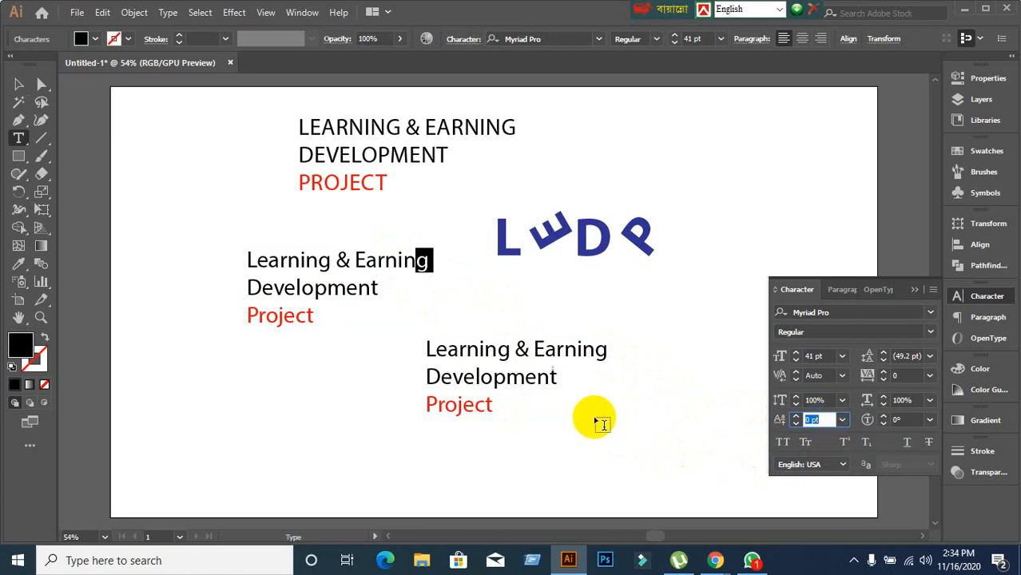
Set the final g of Earning in the lower block to superscript, briefly trying subscript.
click(596, 349)
drag(598, 351, 608, 351)
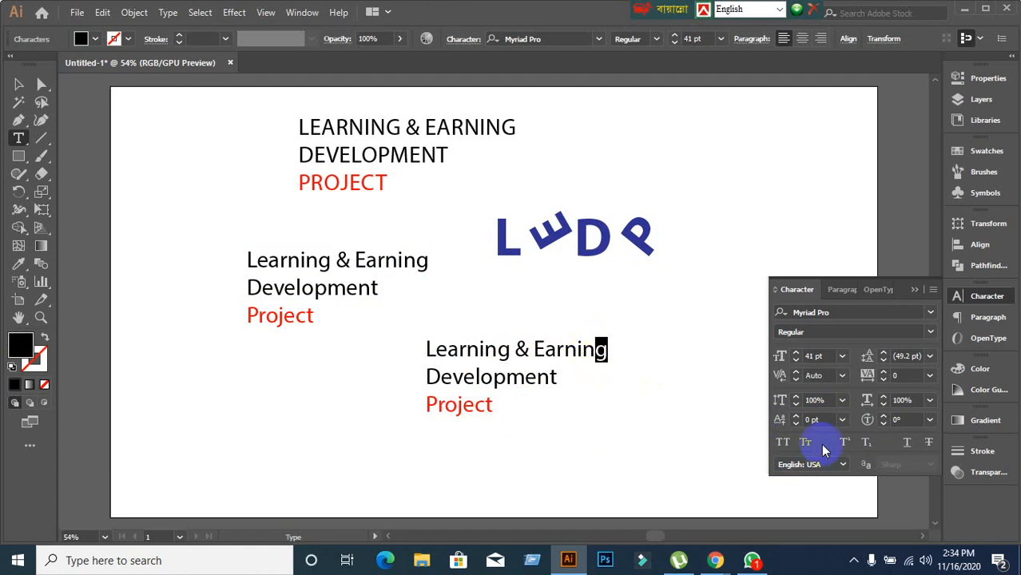
click(845, 443)
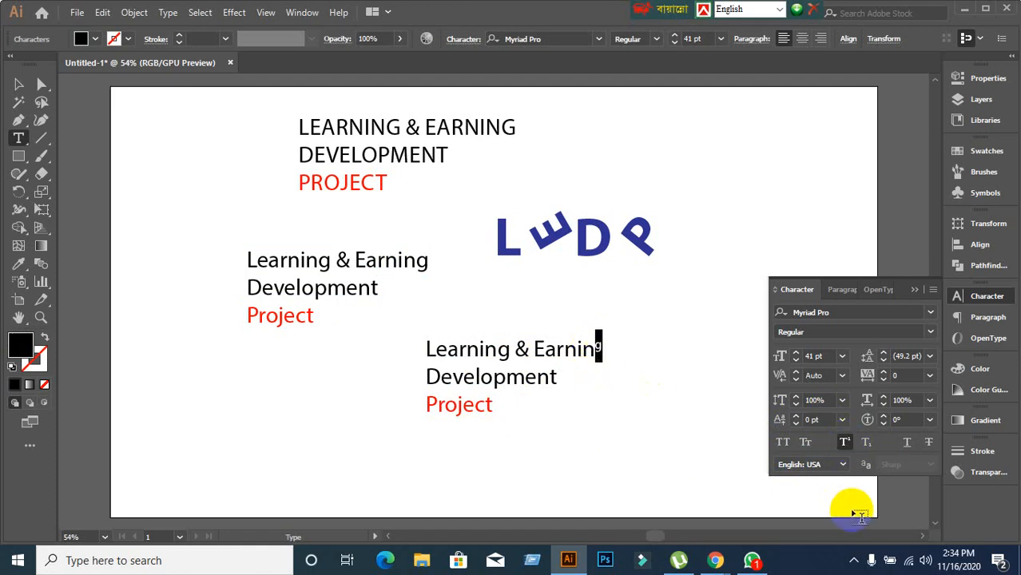
click(867, 443)
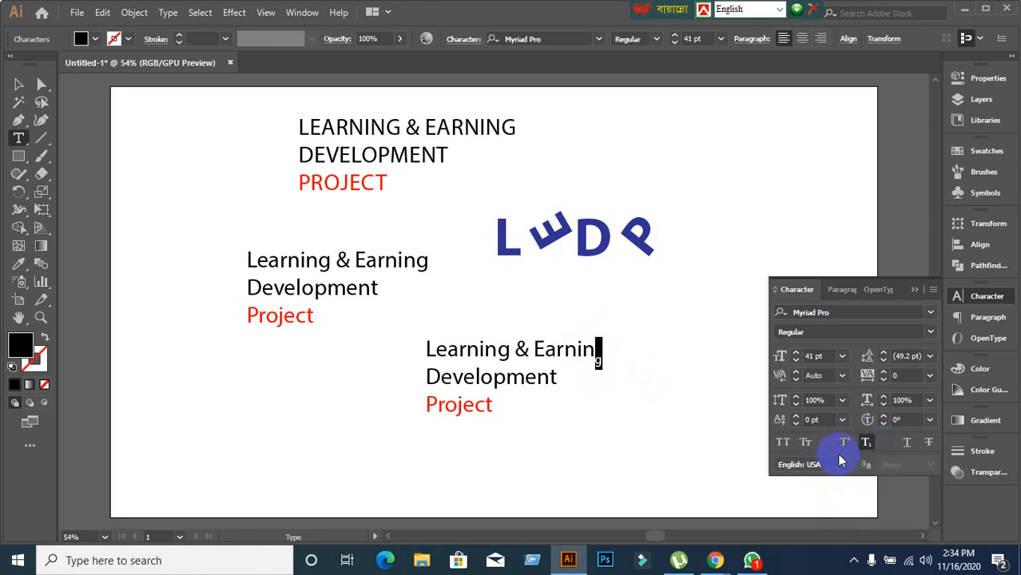
click(844, 442)
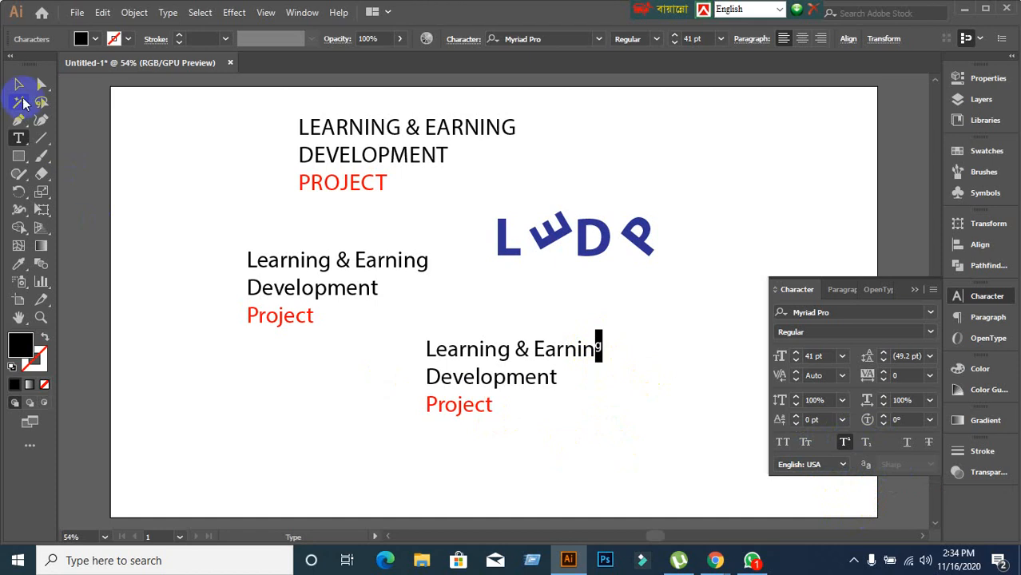
Apply underline and strikethrough to the whole lower block and drag it to the top right corner.
click(18, 84)
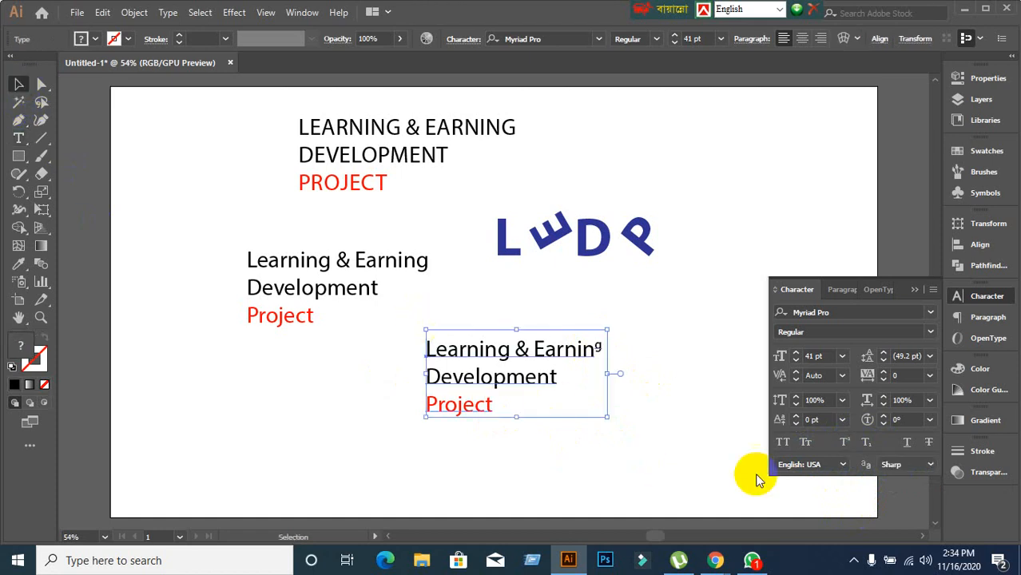
click(906, 441)
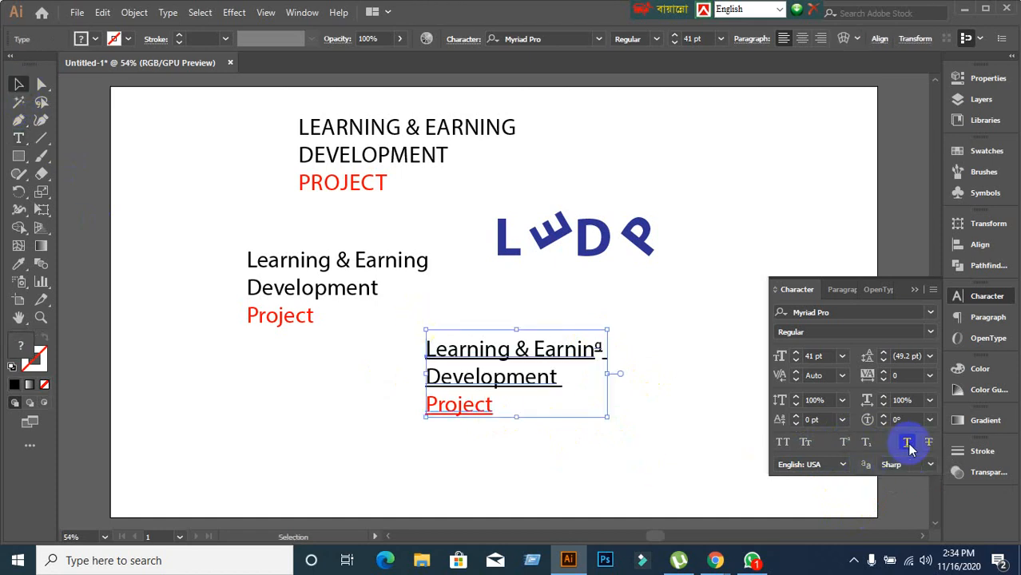
click(928, 442)
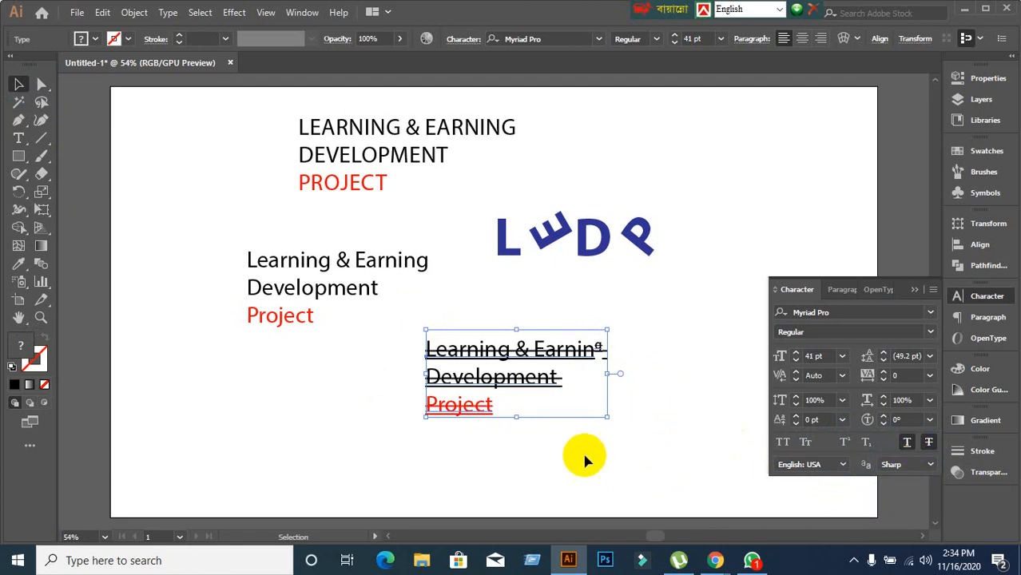
click(549, 461)
drag(521, 388, 749, 161)
click(506, 431)
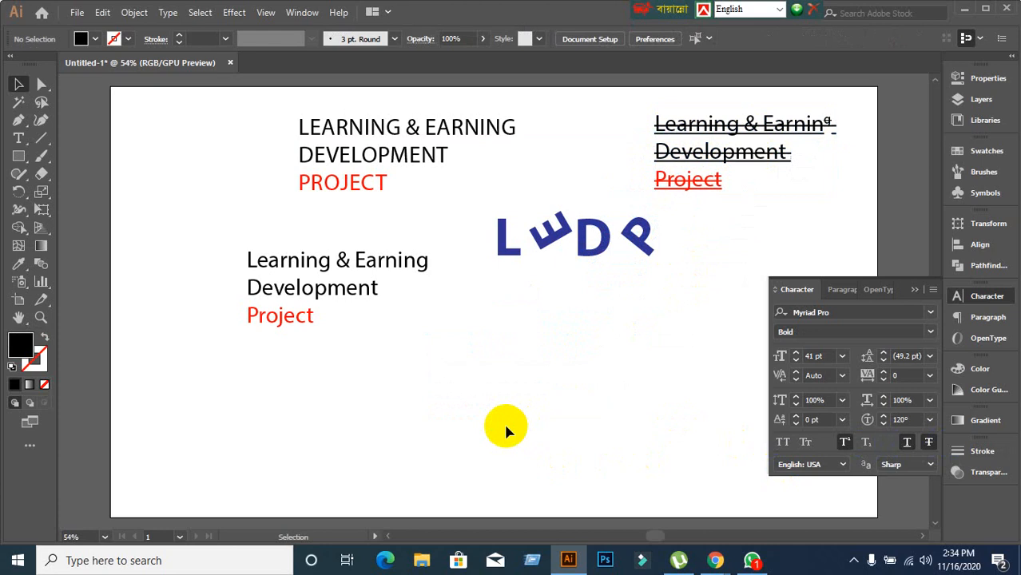
Inspect the heading copies, selecting the last letters of the struck-through Development, then deselect everything.
click(677, 114)
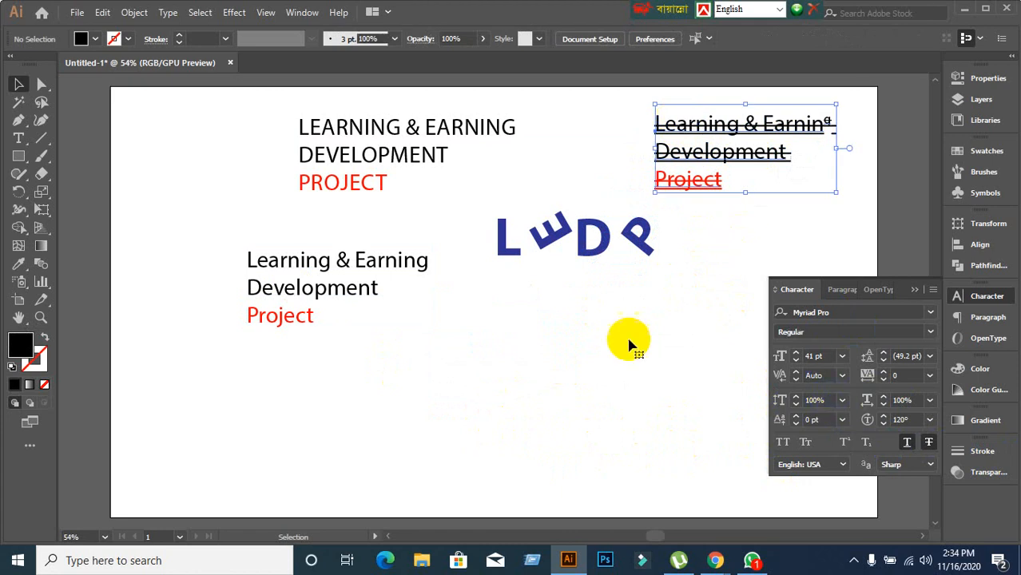
click(319, 155)
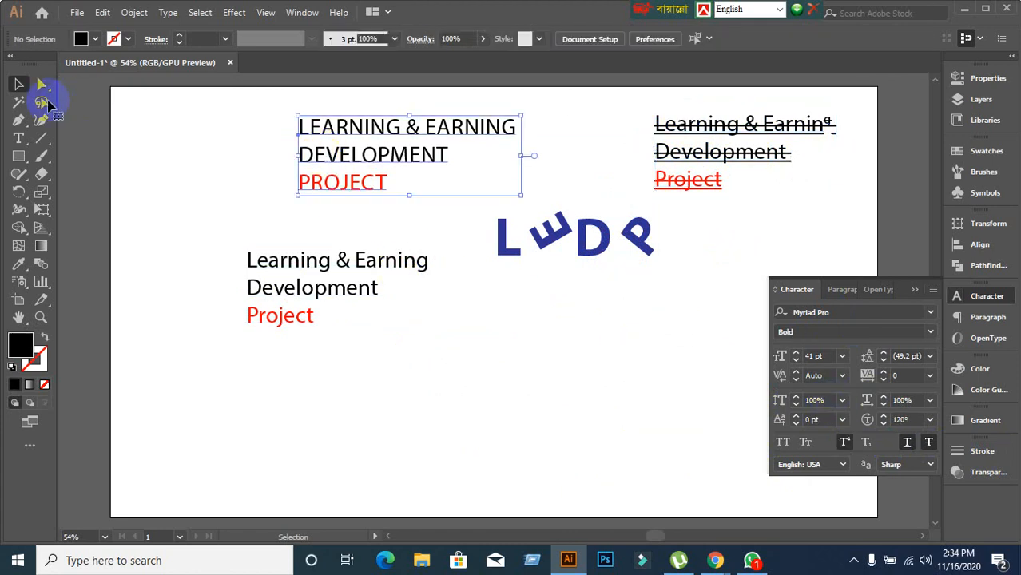
click(19, 138)
click(363, 161)
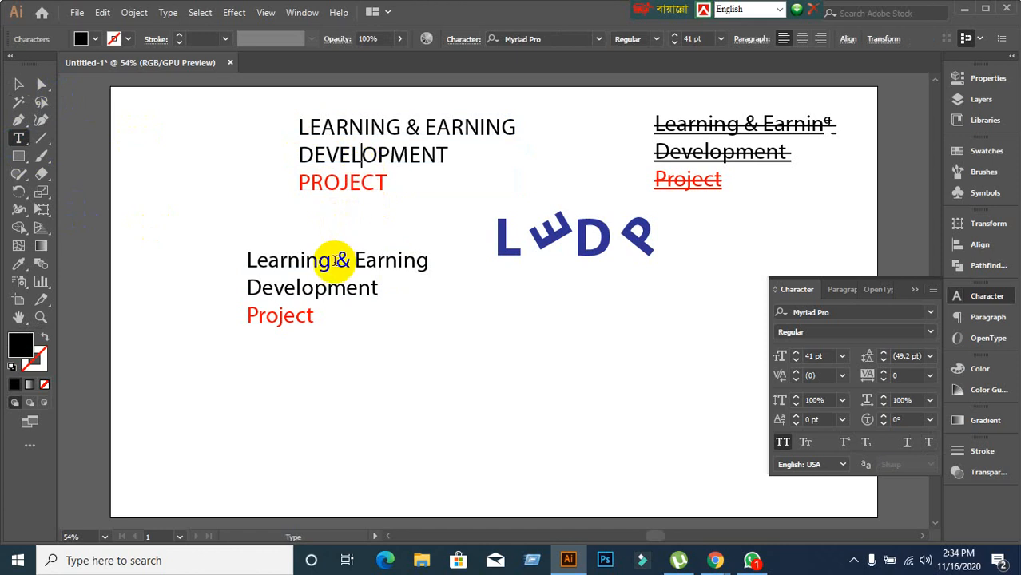
click(336, 262)
click(327, 286)
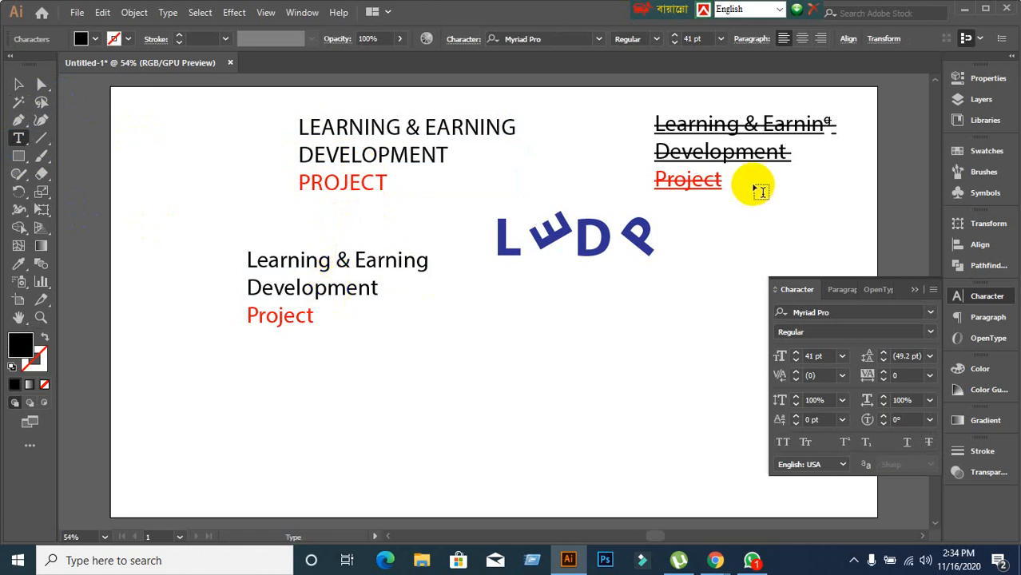
drag(753, 154, 777, 153)
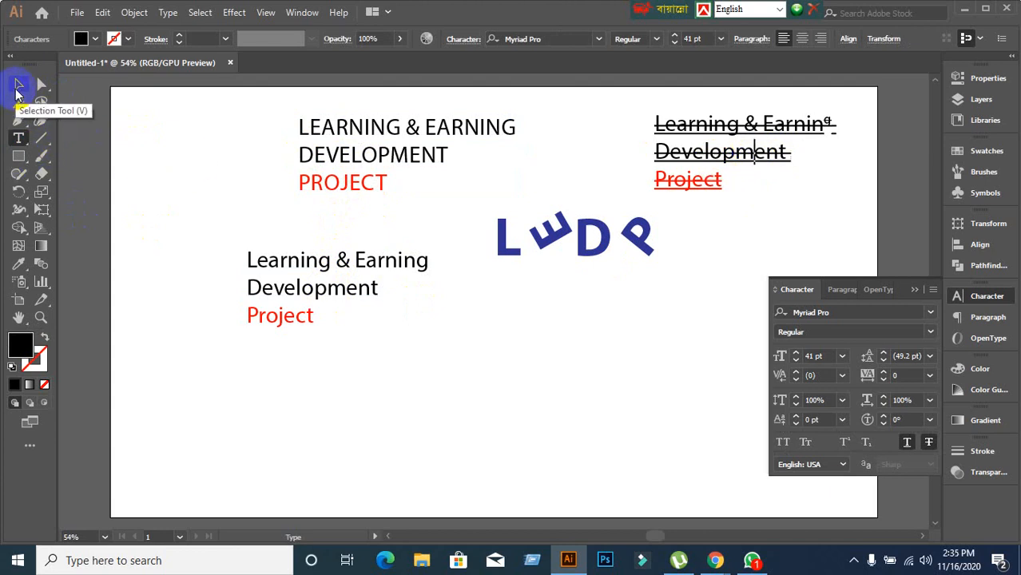
click(19, 88)
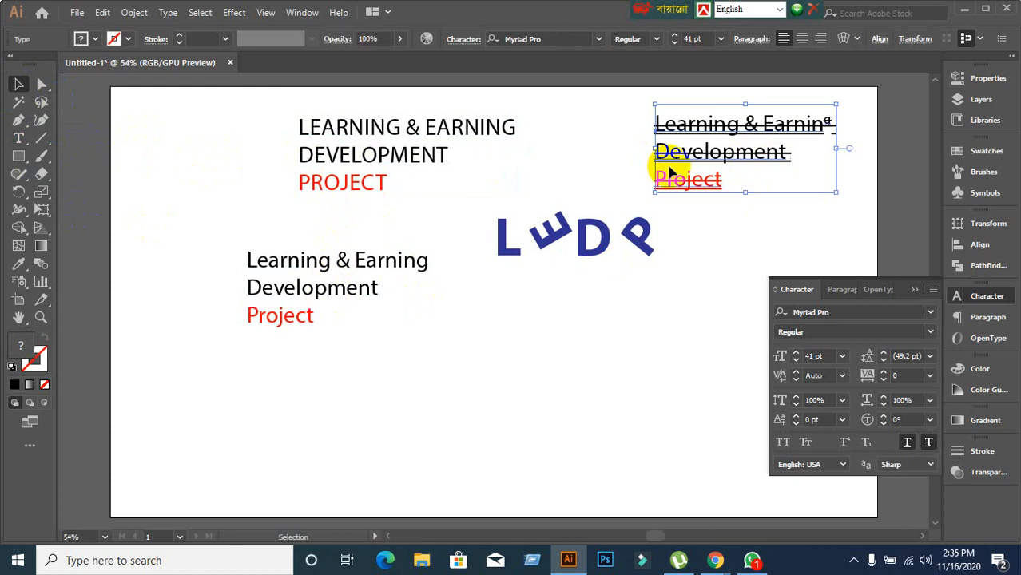
double_click(701, 164)
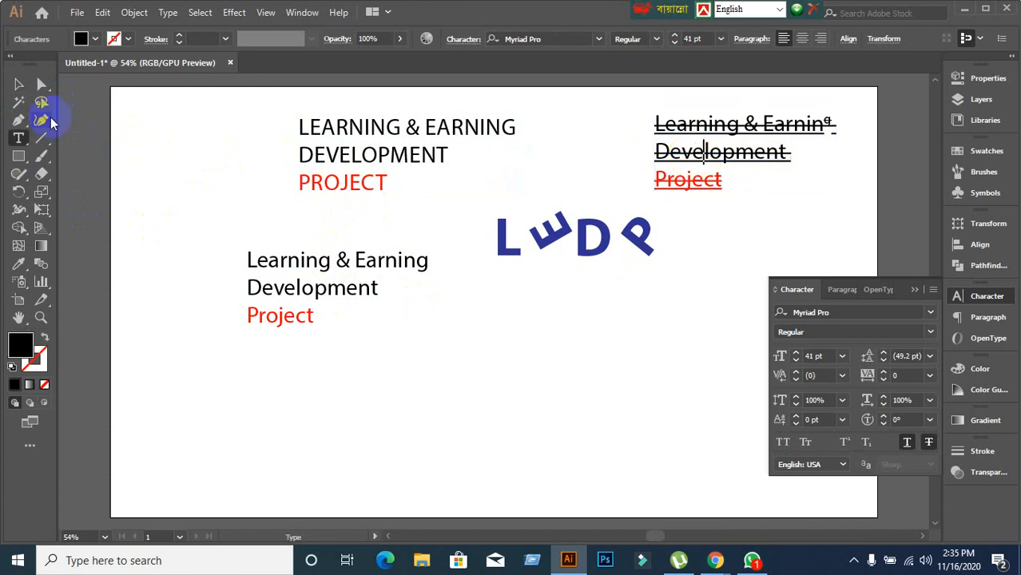
click(19, 87)
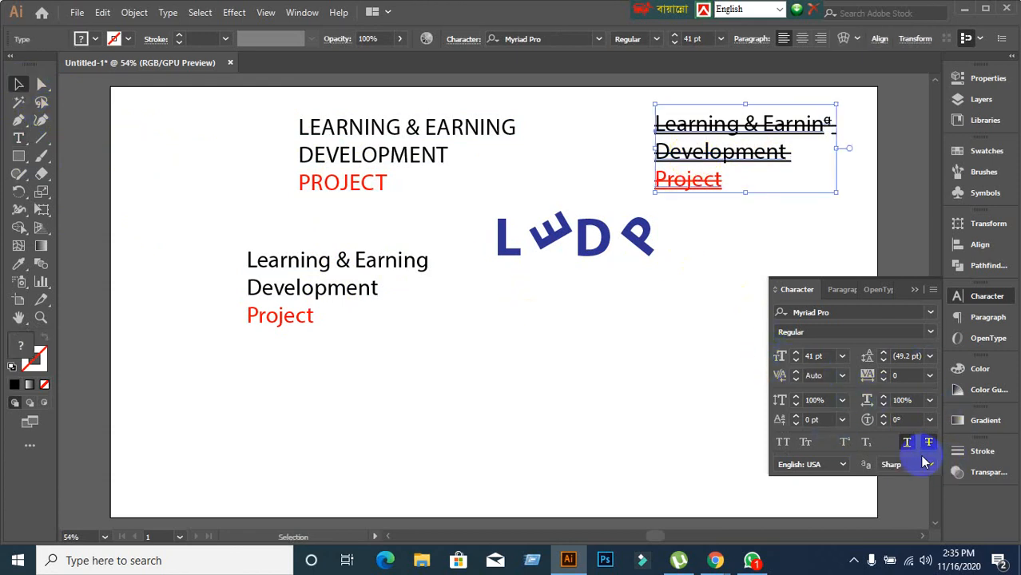
click(551, 425)
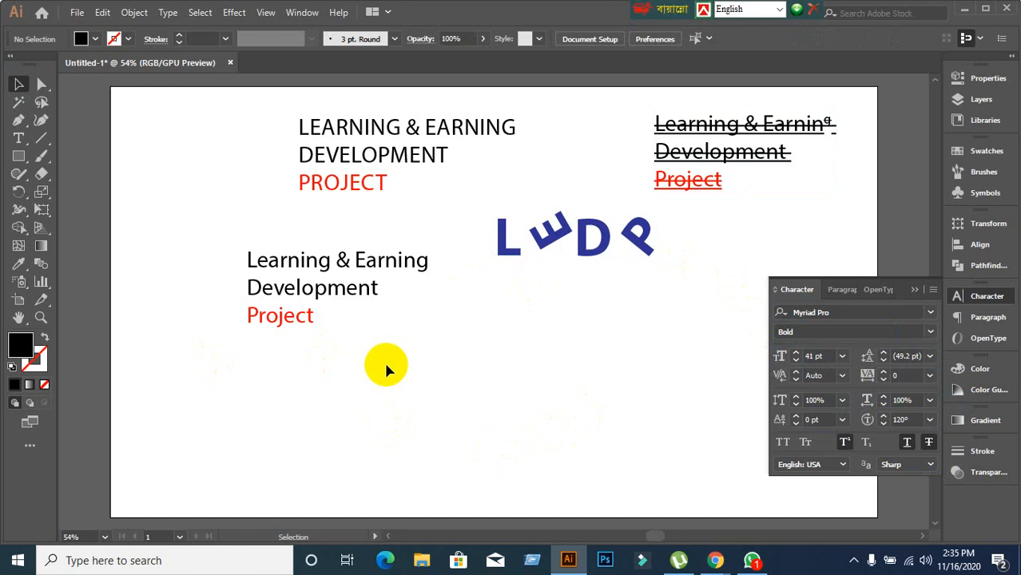
Minimize Illustrator and the browser, then unmute the microphone in the Meet call.
click(964, 13)
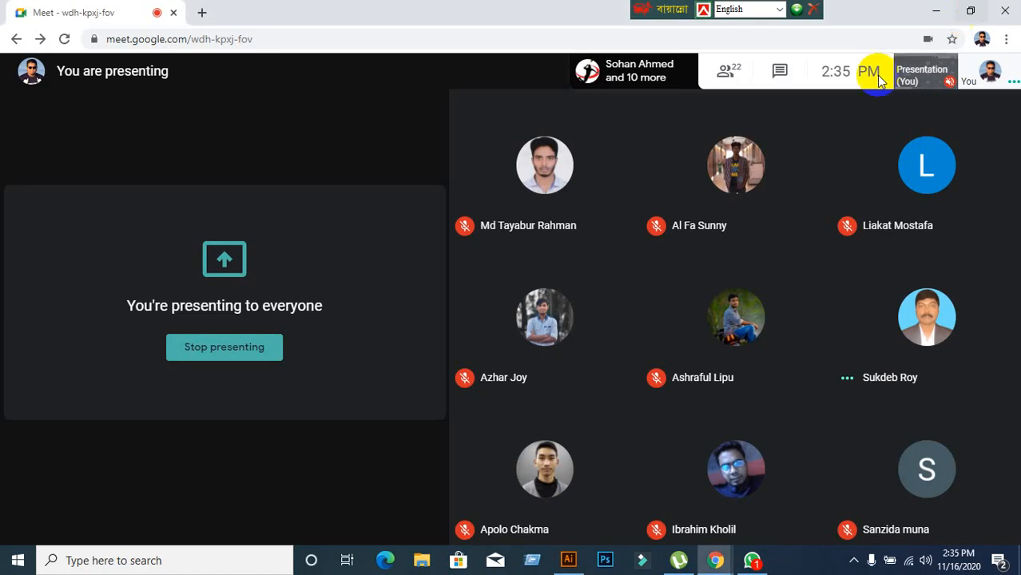
click(937, 12)
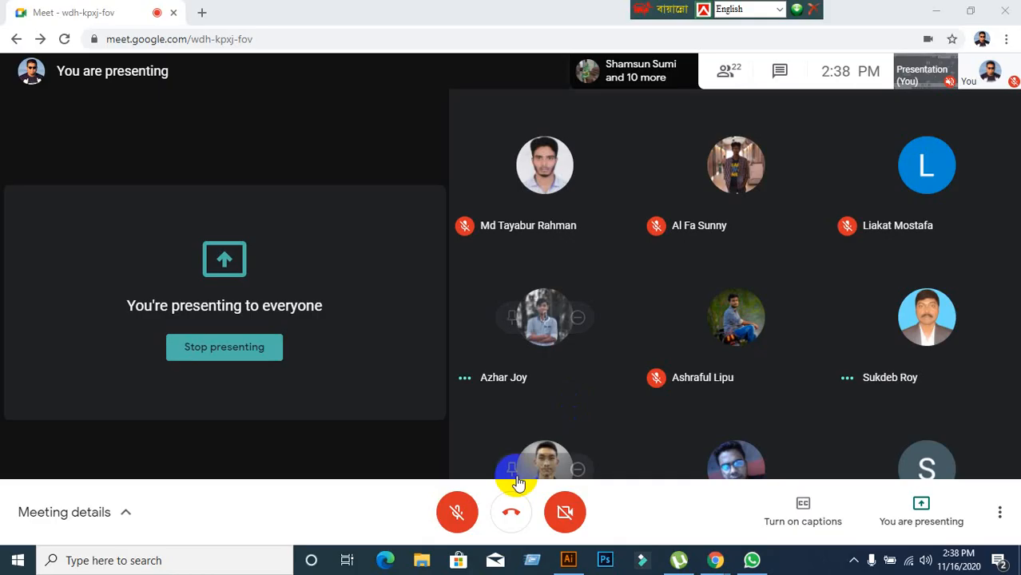
click(456, 507)
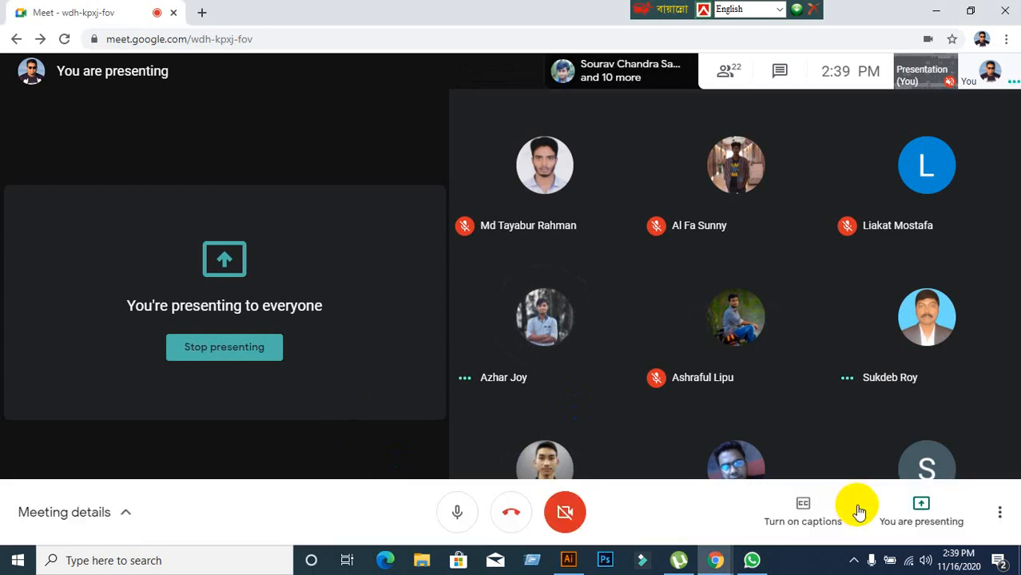
Choose Stop presenting from the 'You are presenting' control in Meet's bottom bar.
click(878, 527)
click(911, 447)
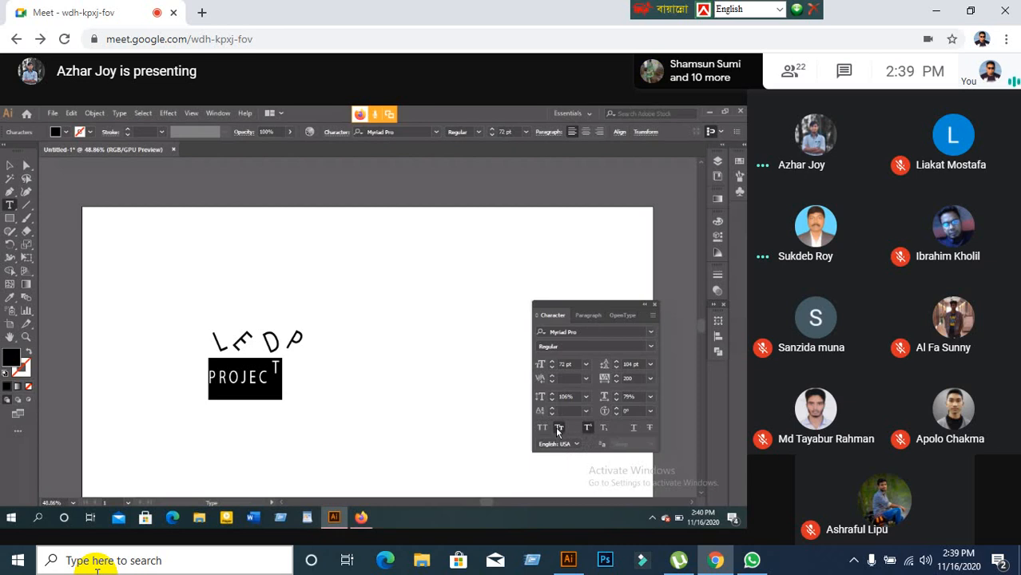
click(327, 419)
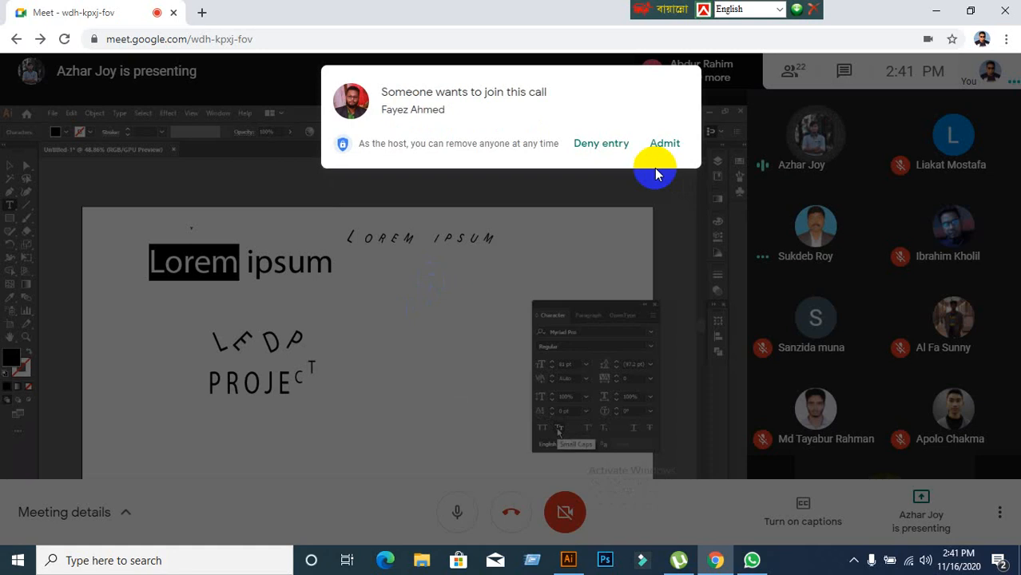
Admit the waiting participant into the Google Meet call.
click(675, 145)
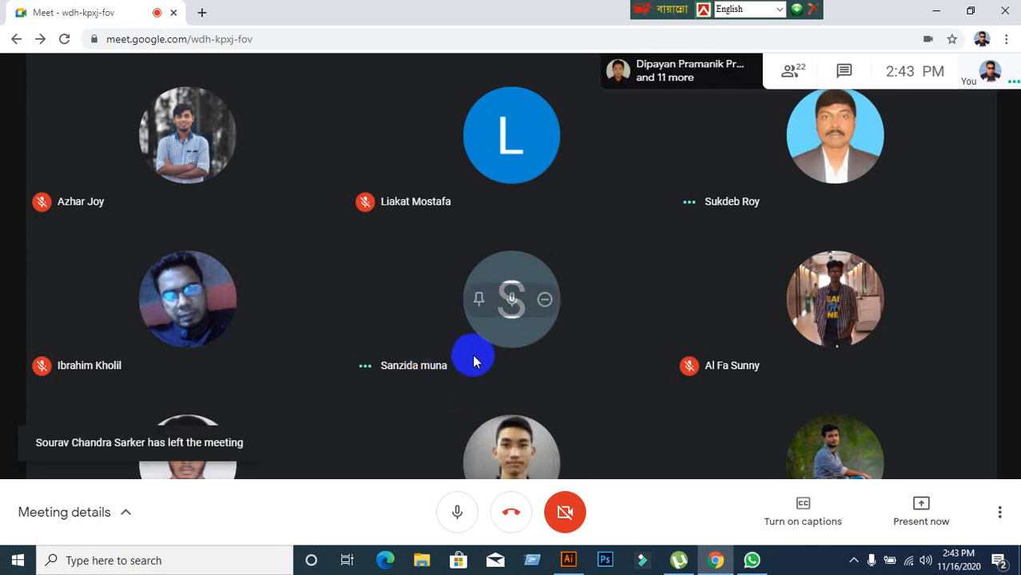
Present the entire screen to the meeting, hide the sharing bar, and return to the Illustrator document.
click(891, 518)
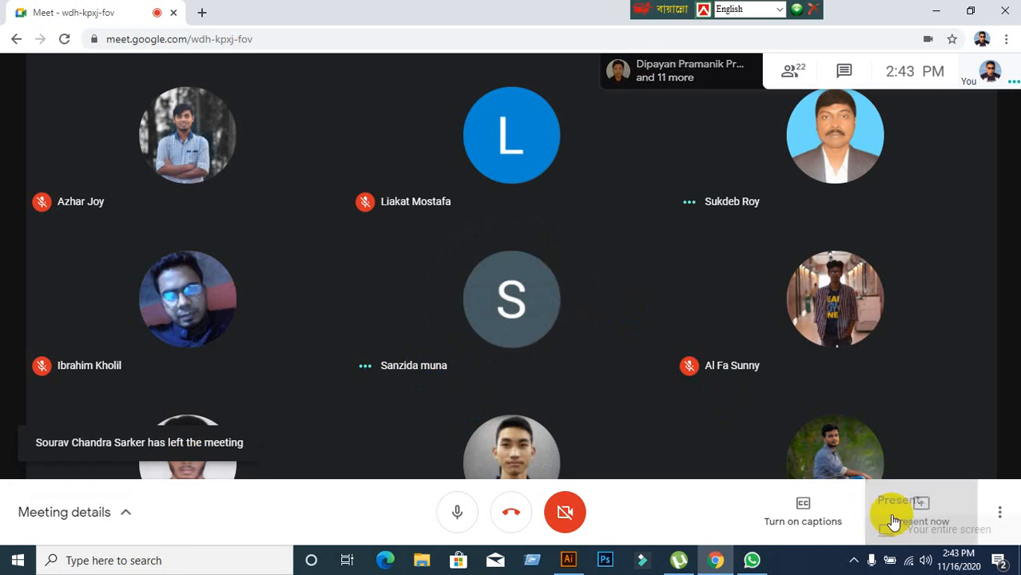
click(869, 382)
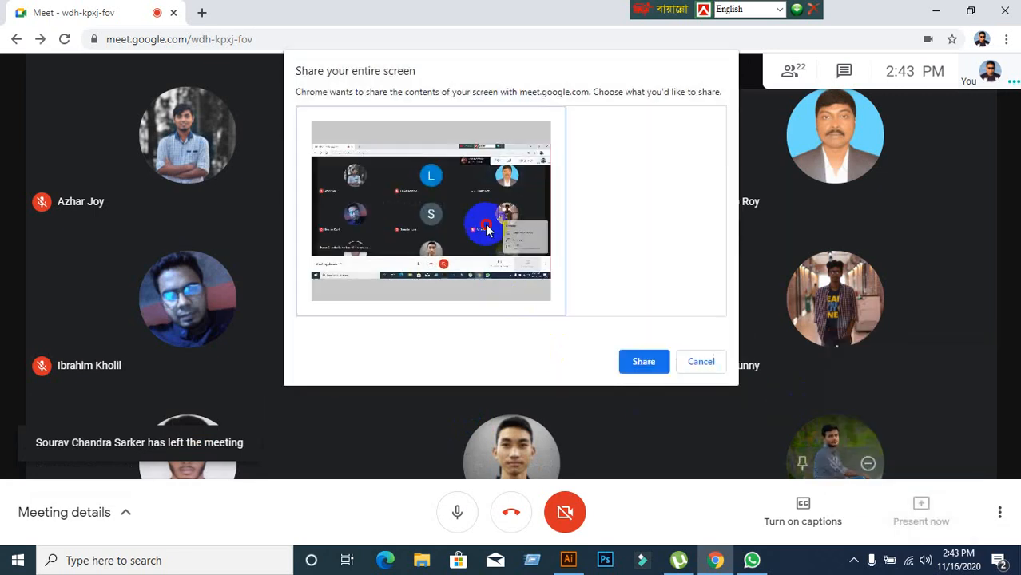
click(644, 363)
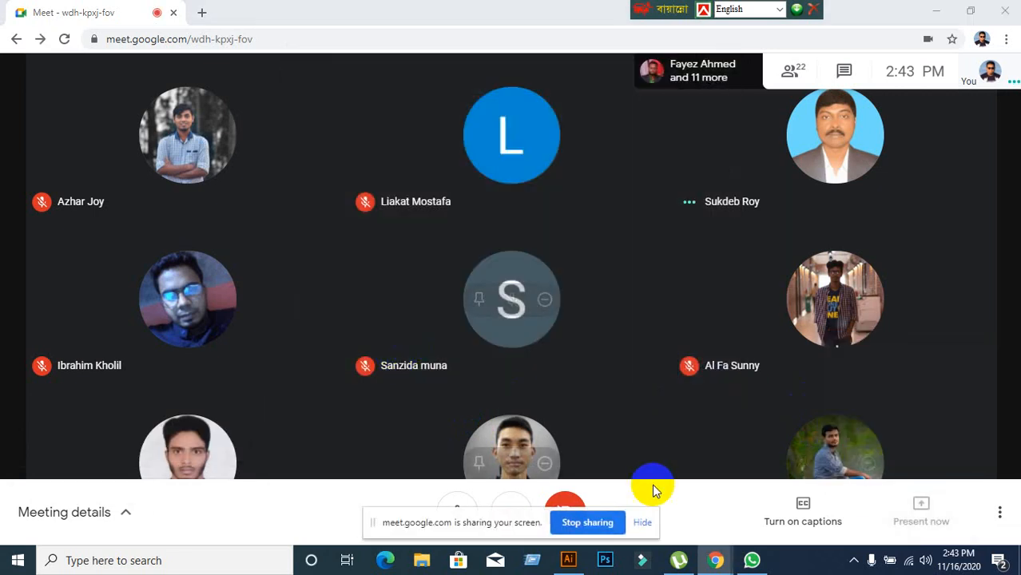
click(643, 521)
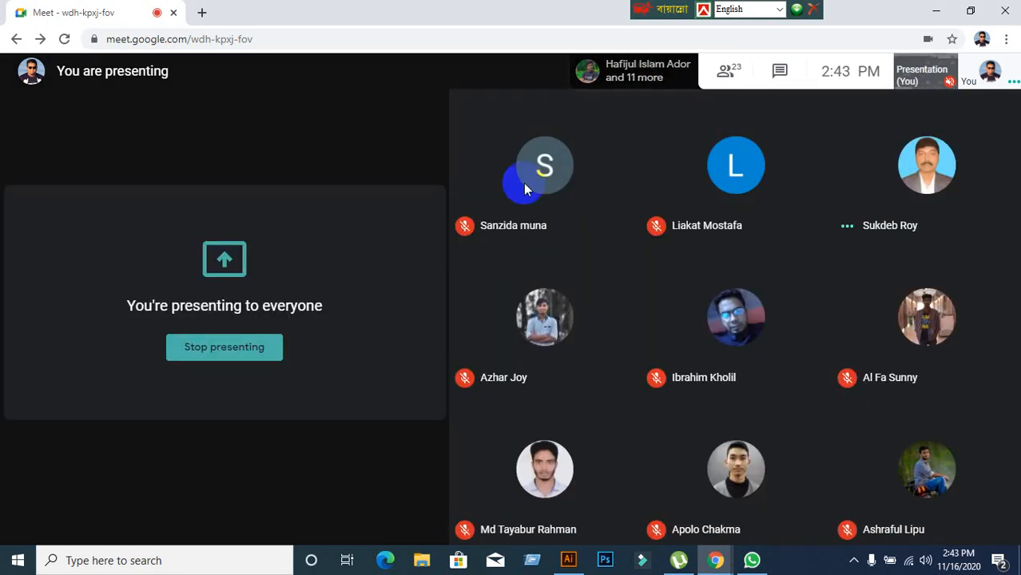
click(577, 561)
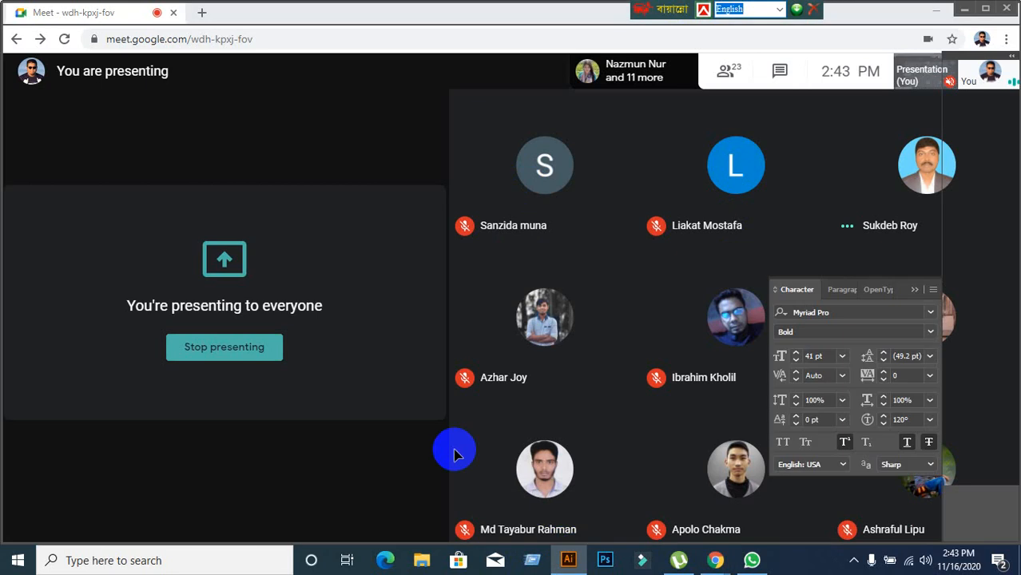
Open the Character panel and scroll through the font list without changing the font.
click(917, 296)
scroll(676, 356, up, 1)
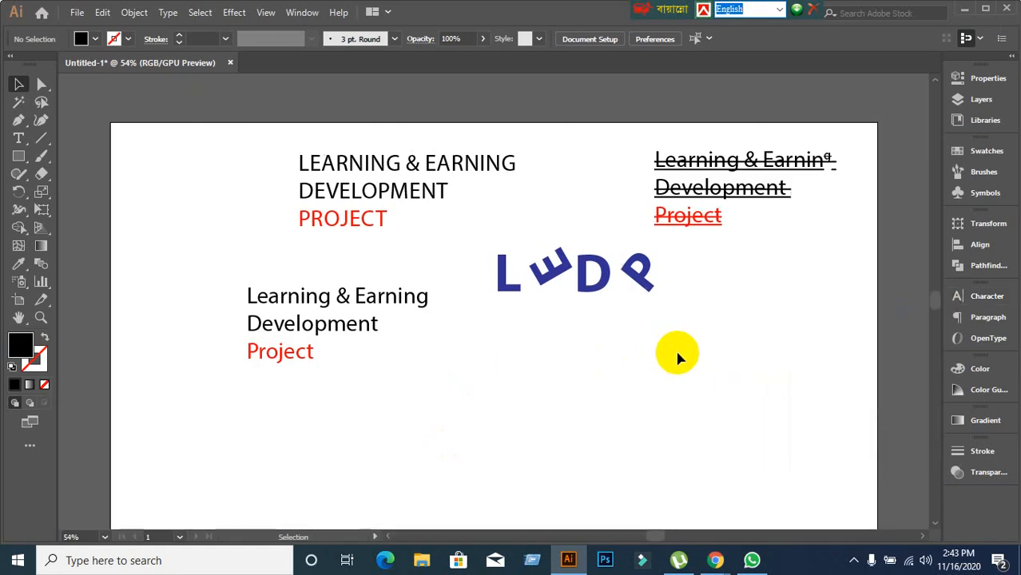
scroll(677, 355, down, 1)
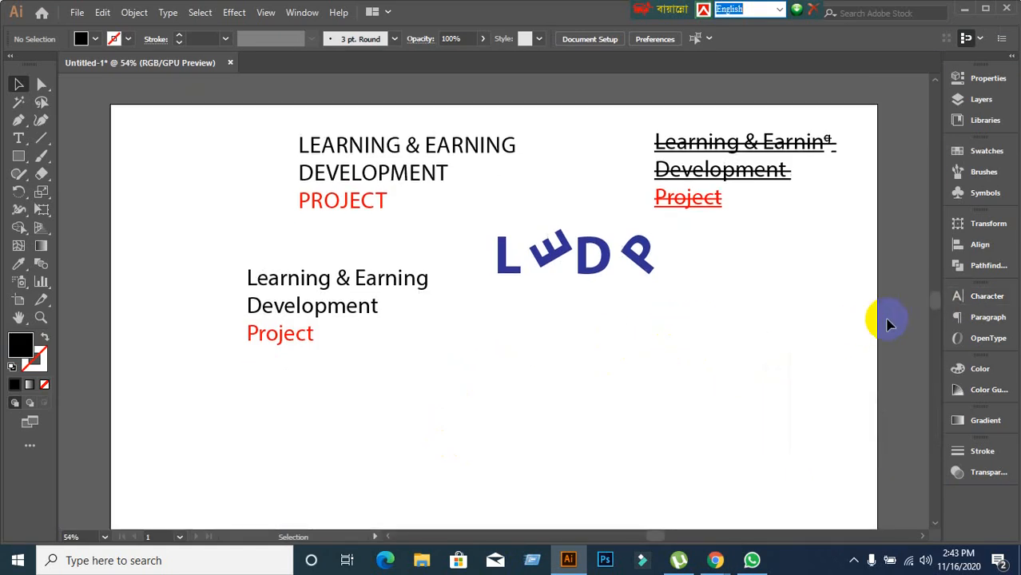
click(974, 302)
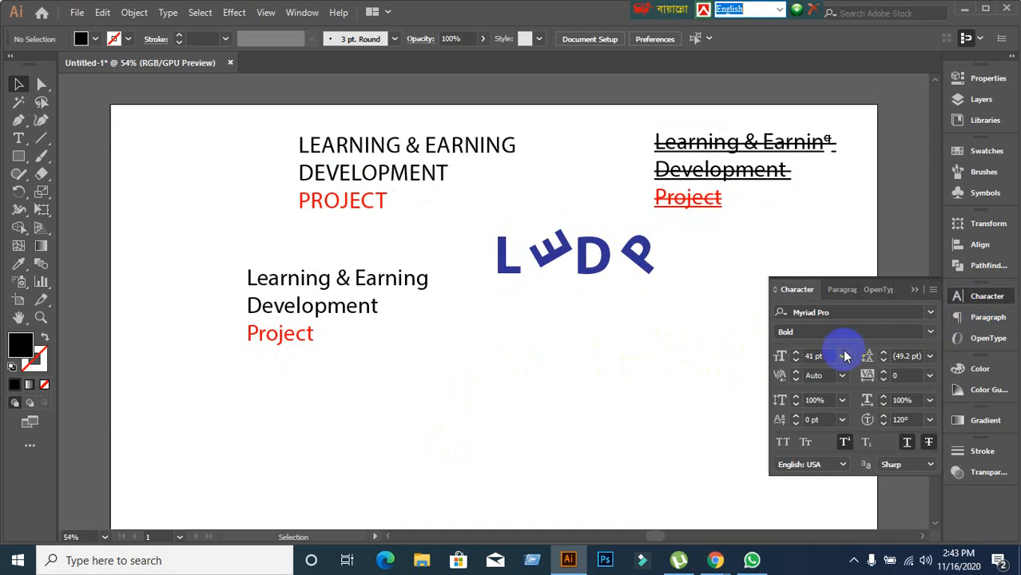
click(929, 320)
scroll(755, 451, down, 10)
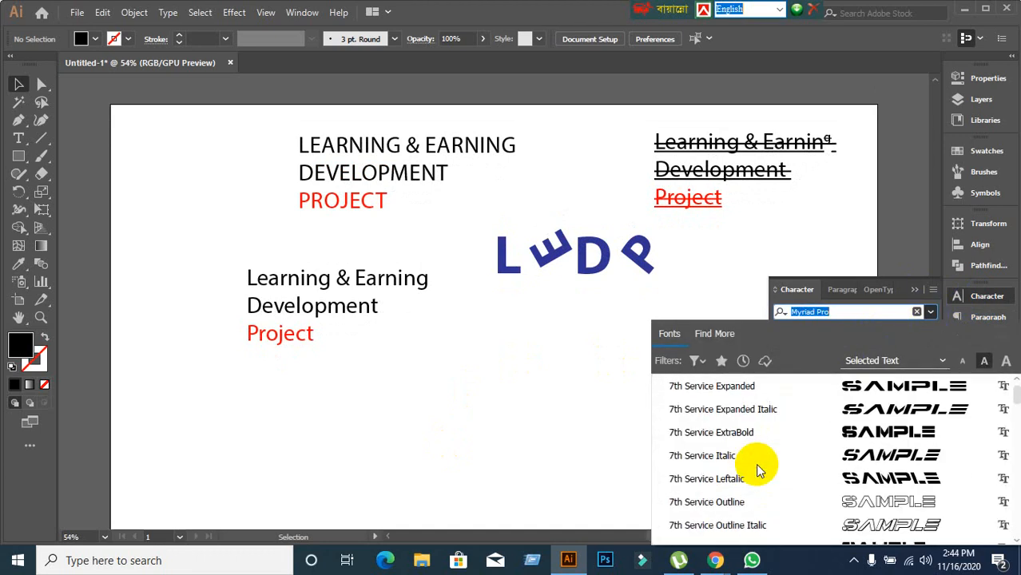
scroll(759, 471, down, 3)
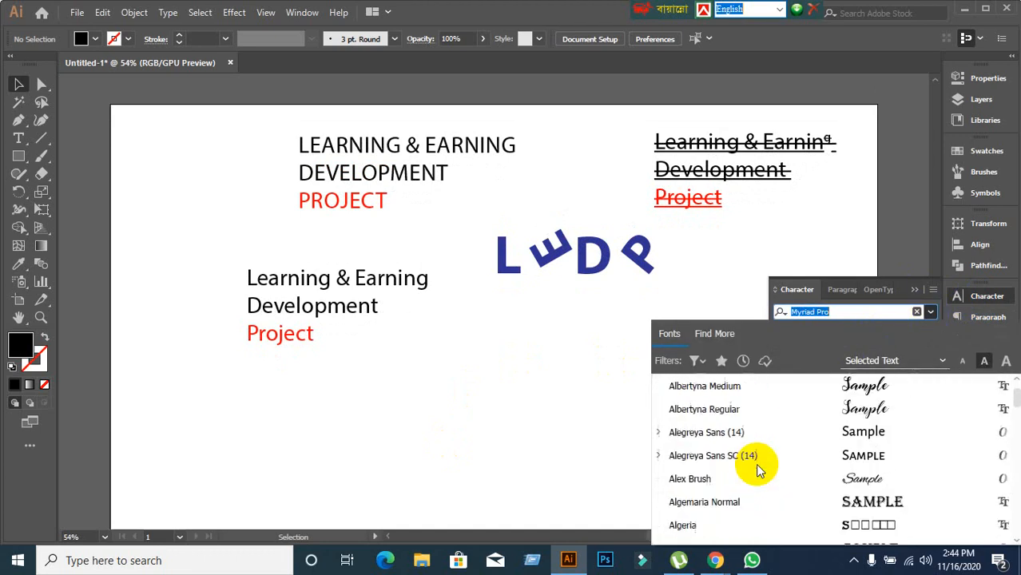
scroll(758, 471, down, 20)
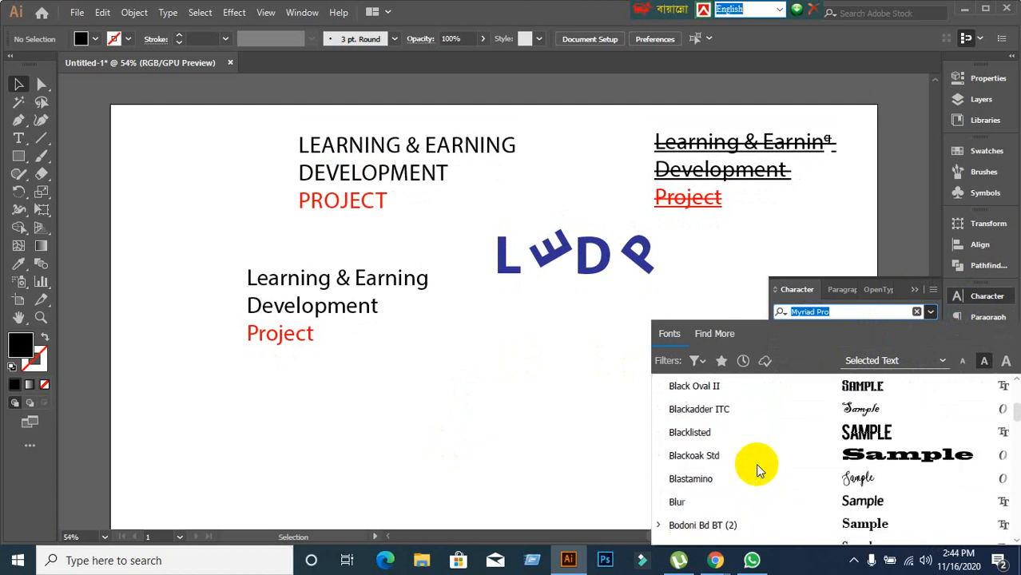
scroll(758, 471, down, 20)
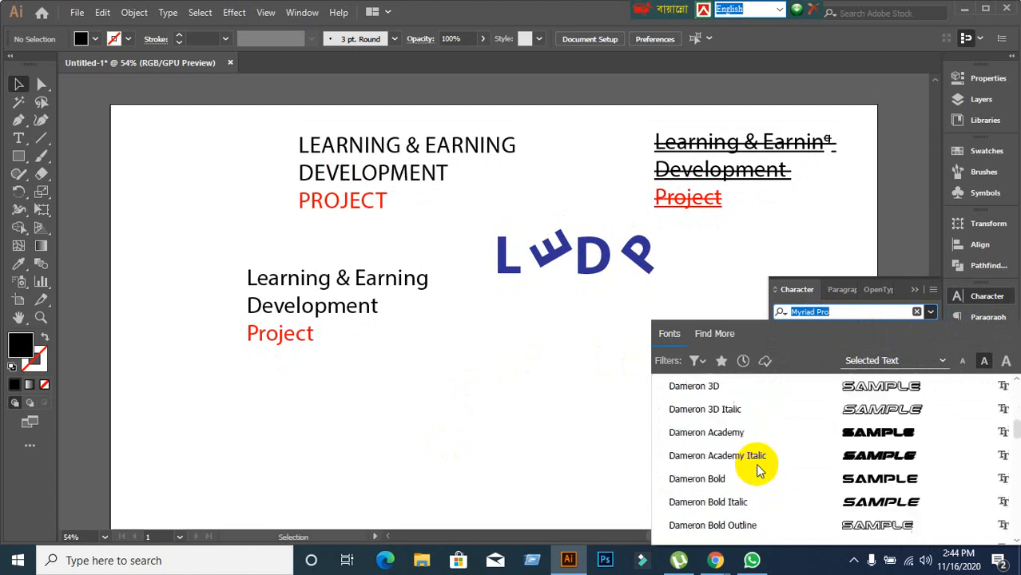
scroll(757, 470, down, 2)
scroll(752, 467, up, 5)
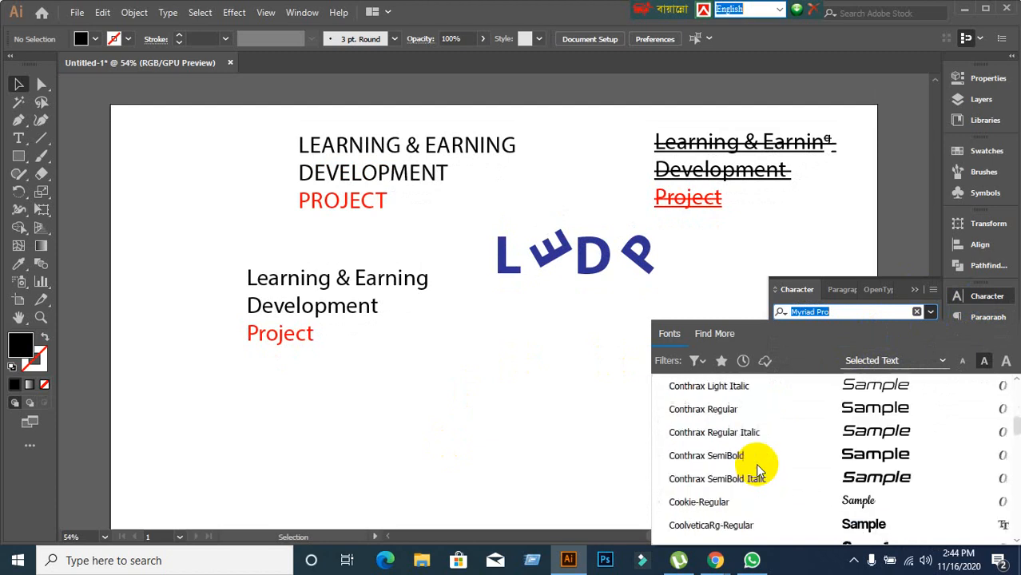
click(930, 313)
click(914, 292)
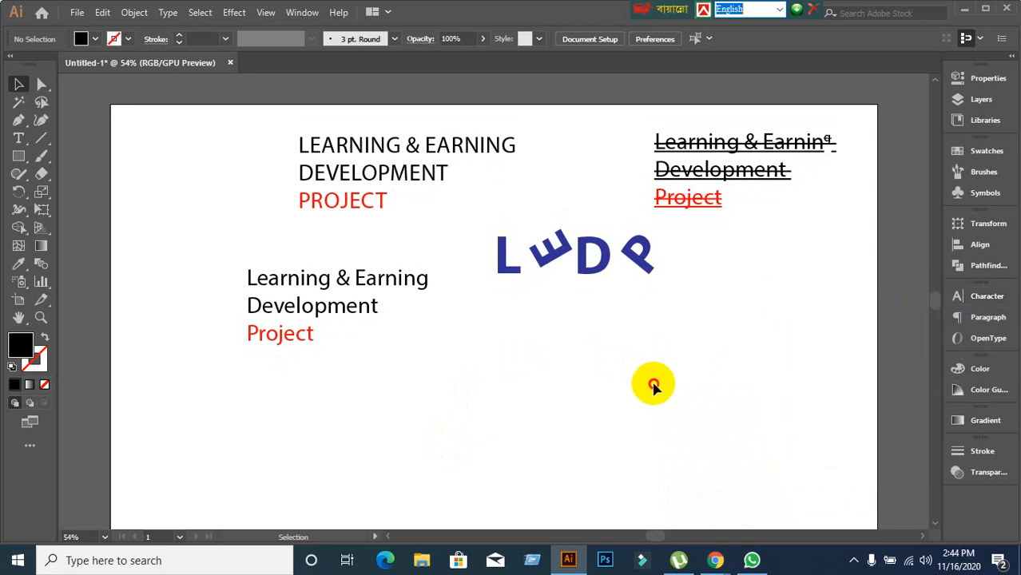
Marquee-select and then deselect the artwork, and bring Google Meet to the front.
drag(188, 109, 845, 361)
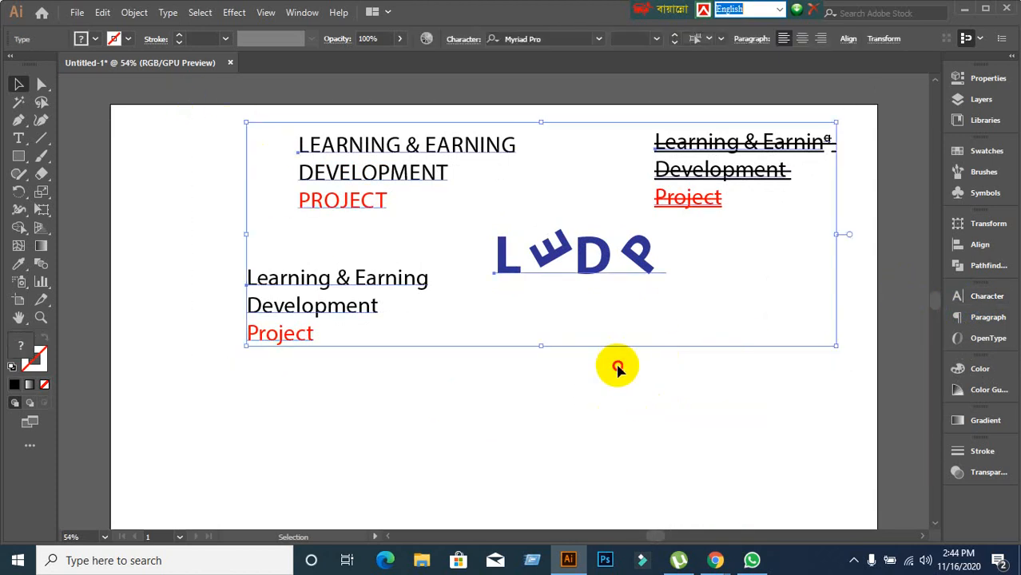
click(674, 491)
mouse_move(715, 555)
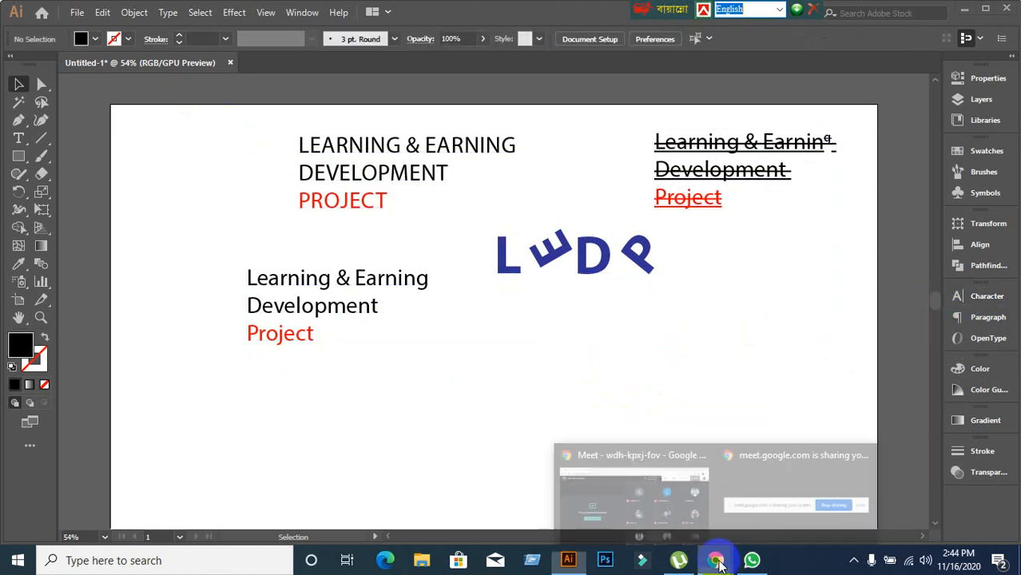
click(595, 471)
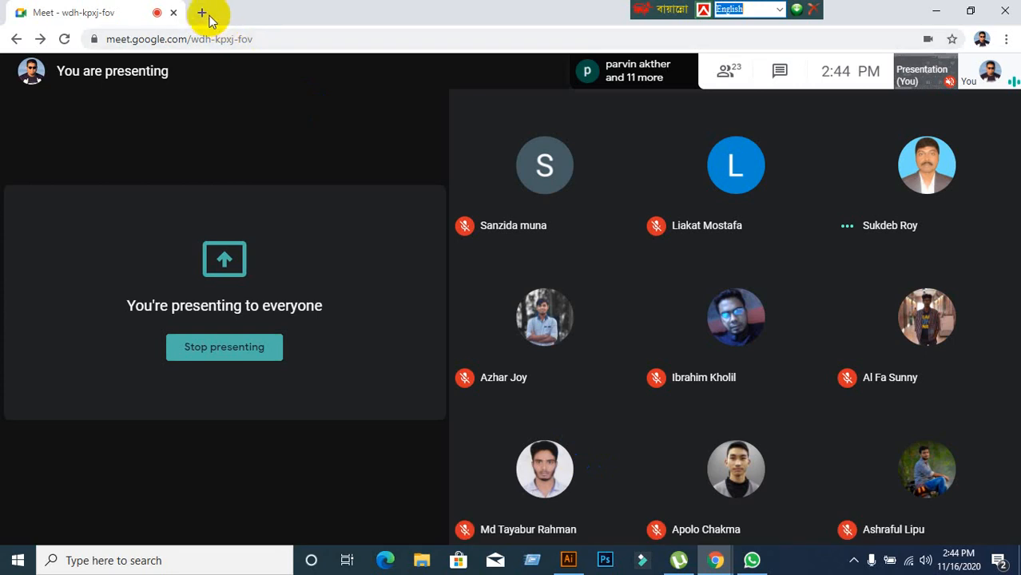
In a new Chrome tab, search Google for 'google font' and open the Google Fonts site.
click(203, 14)
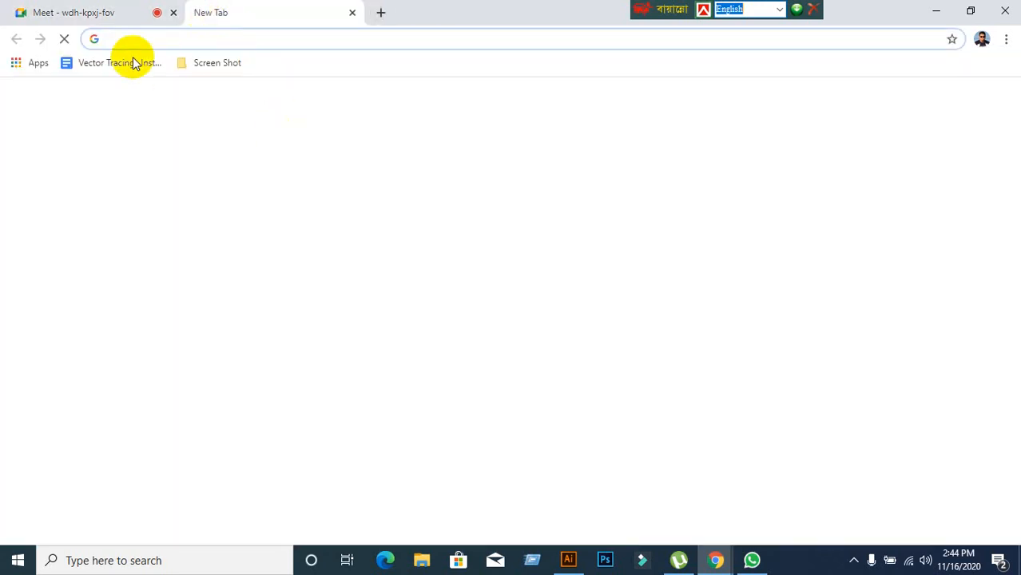
click(102, 13)
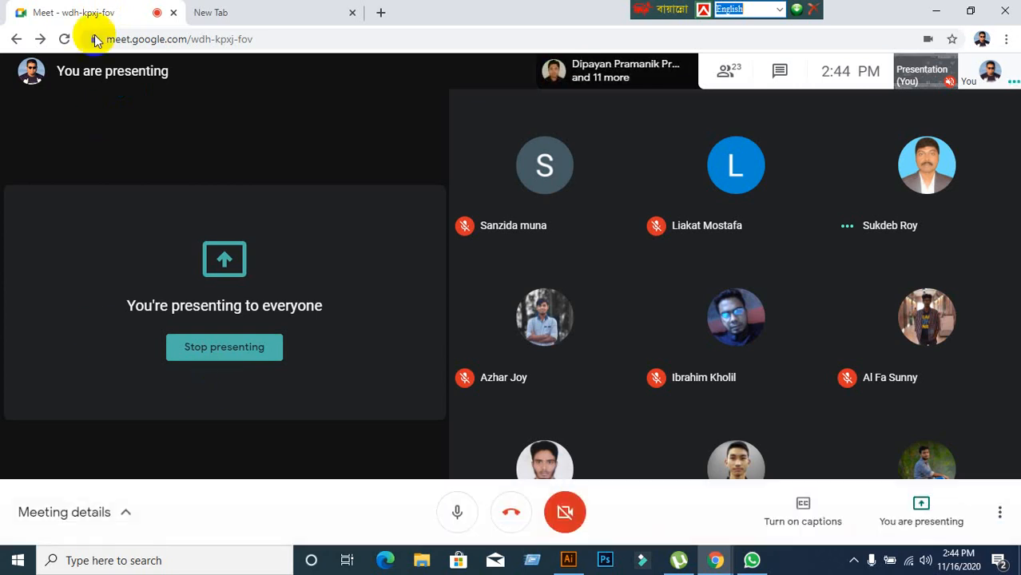
click(228, 13)
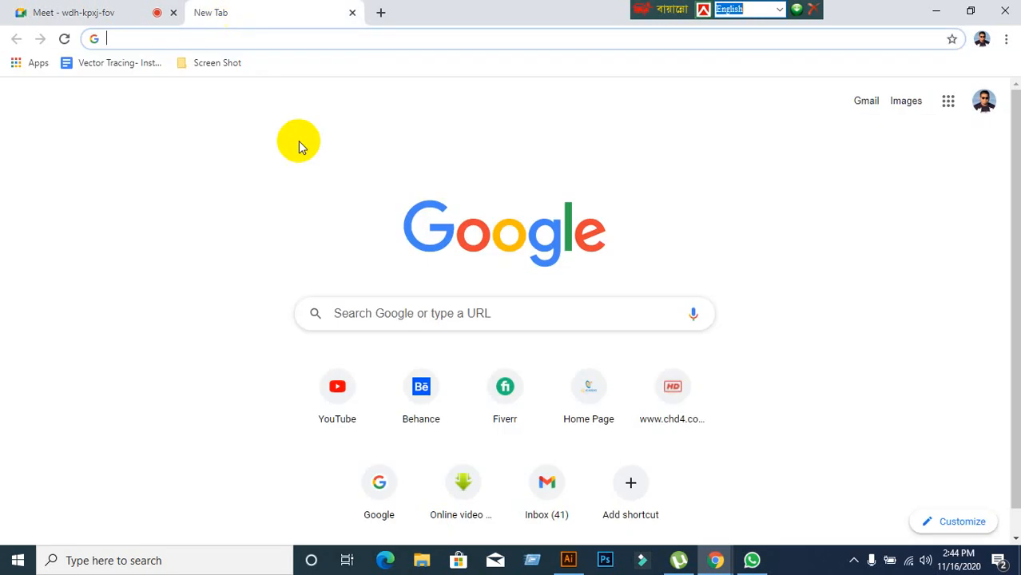
click(386, 318)
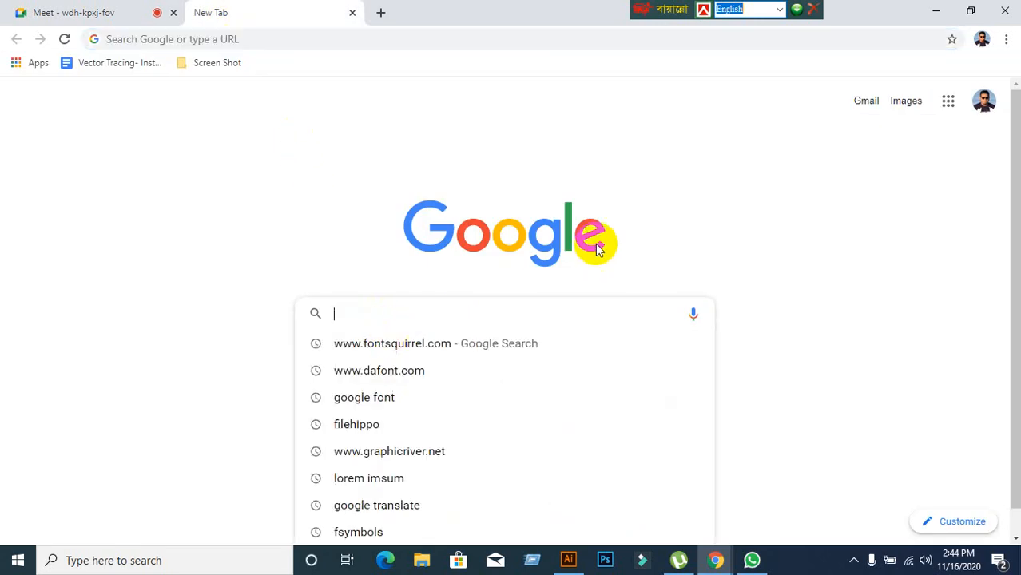
text(g)
key(Return)
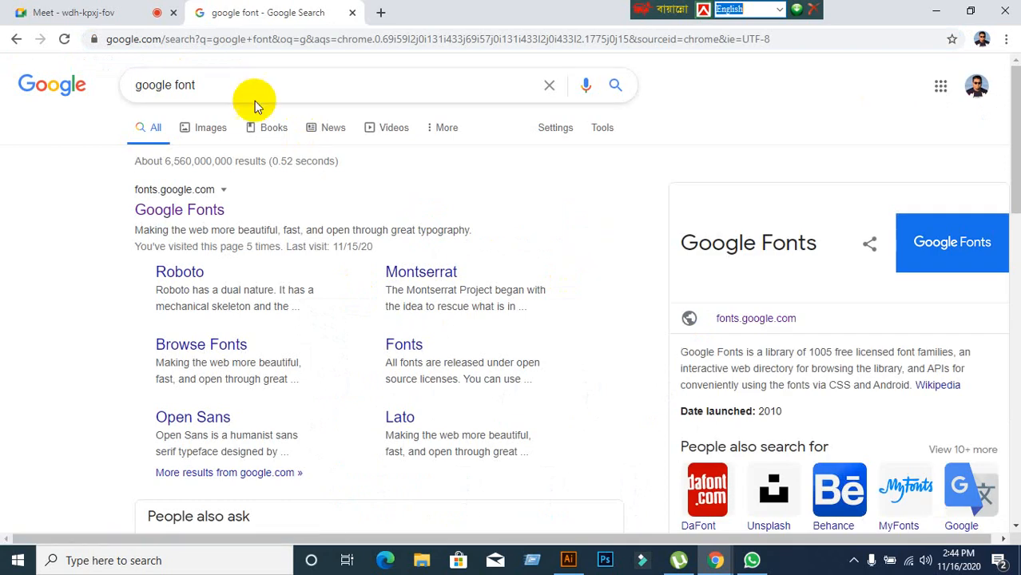
click(160, 210)
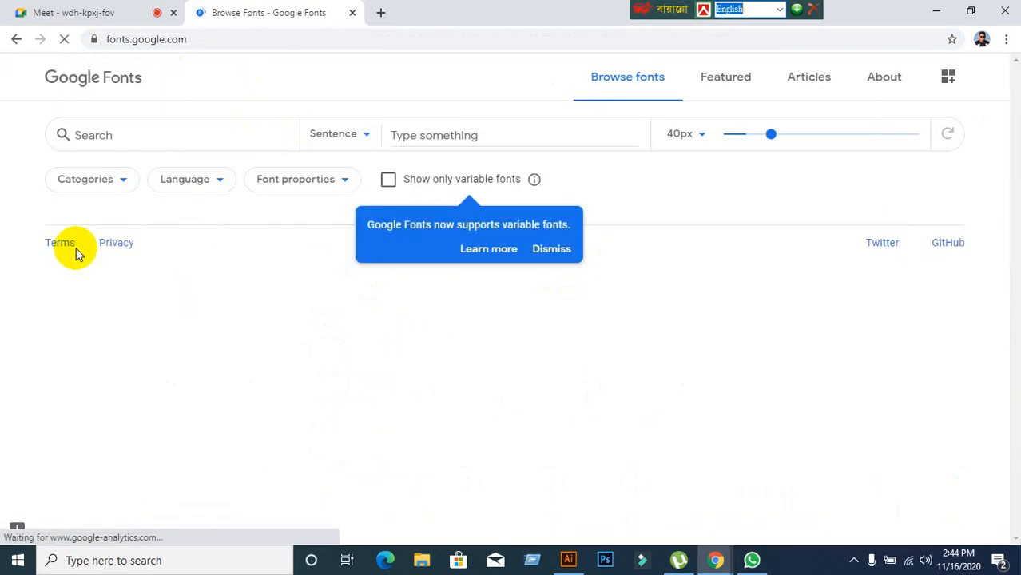
Filter Google Fonts to Serif only, unchecking Display, Handwriting, Monospace and Sans Serif.
scroll(662, 344, down, 5)
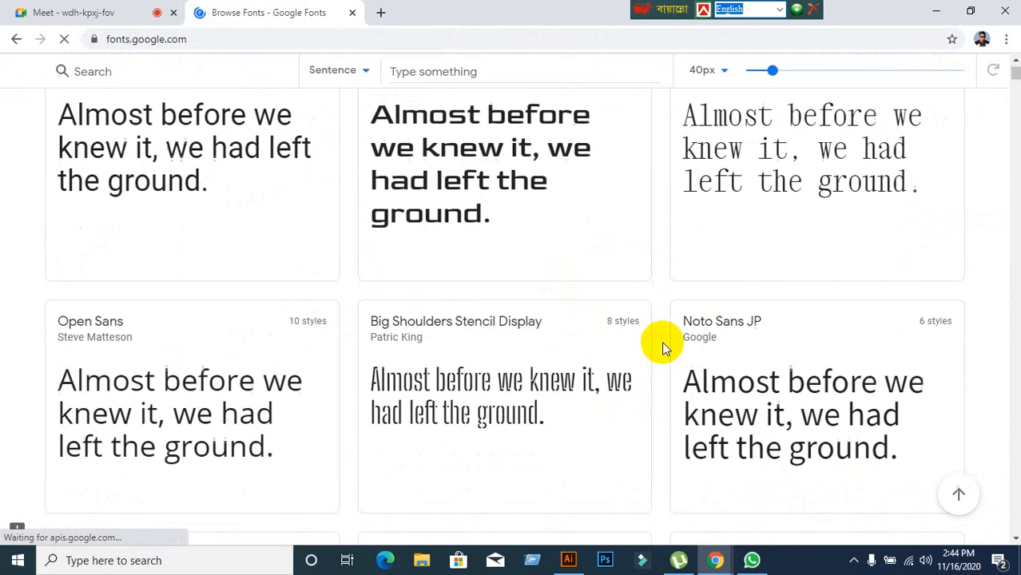
scroll(662, 344, up, 5)
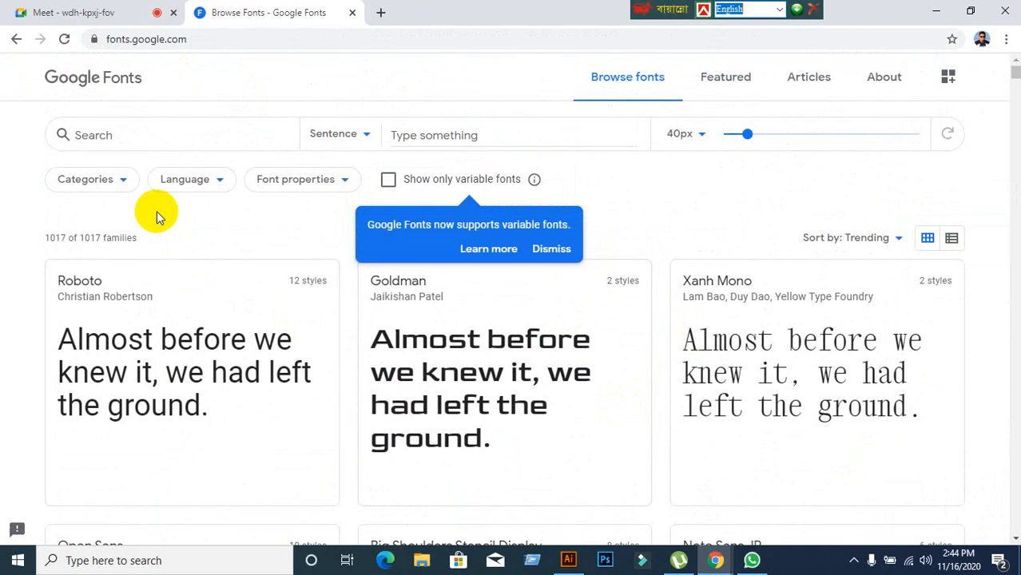
click(121, 185)
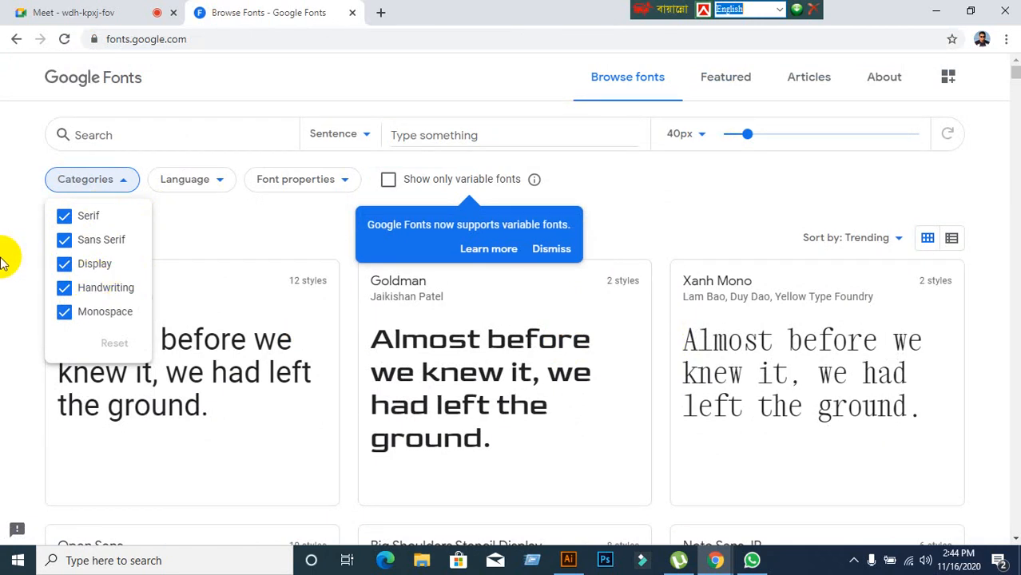
click(63, 266)
click(62, 288)
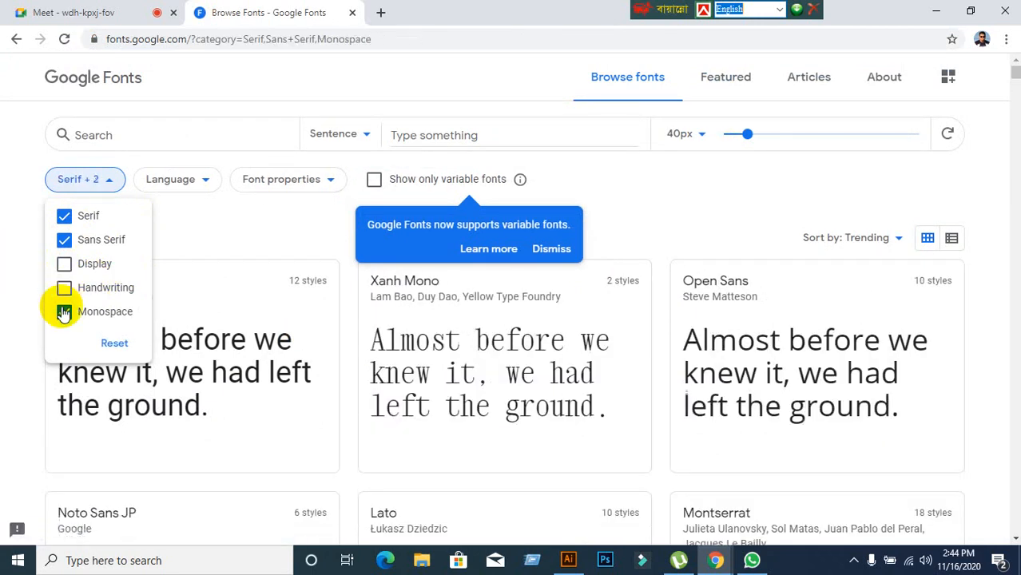
click(64, 312)
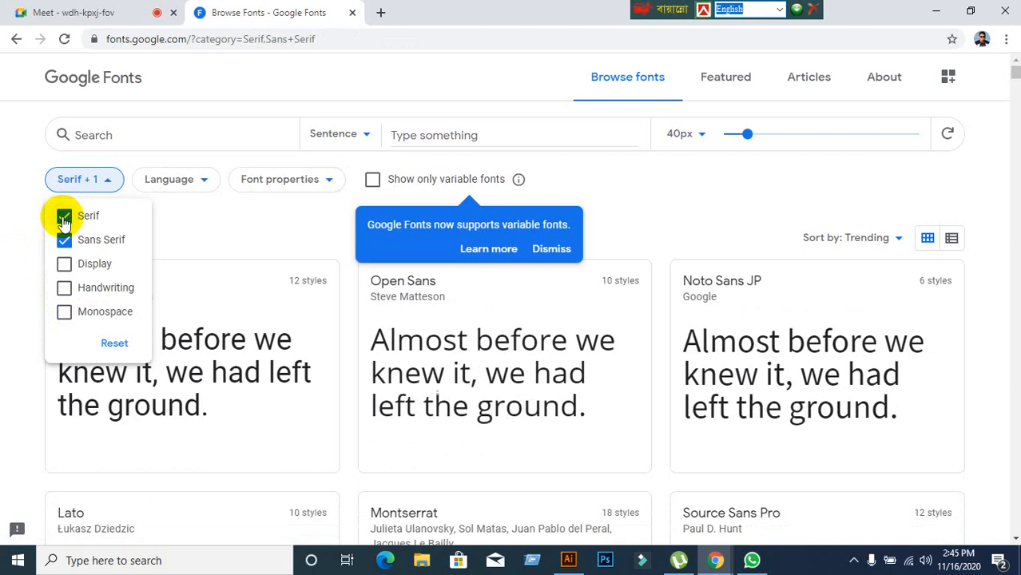
click(64, 219)
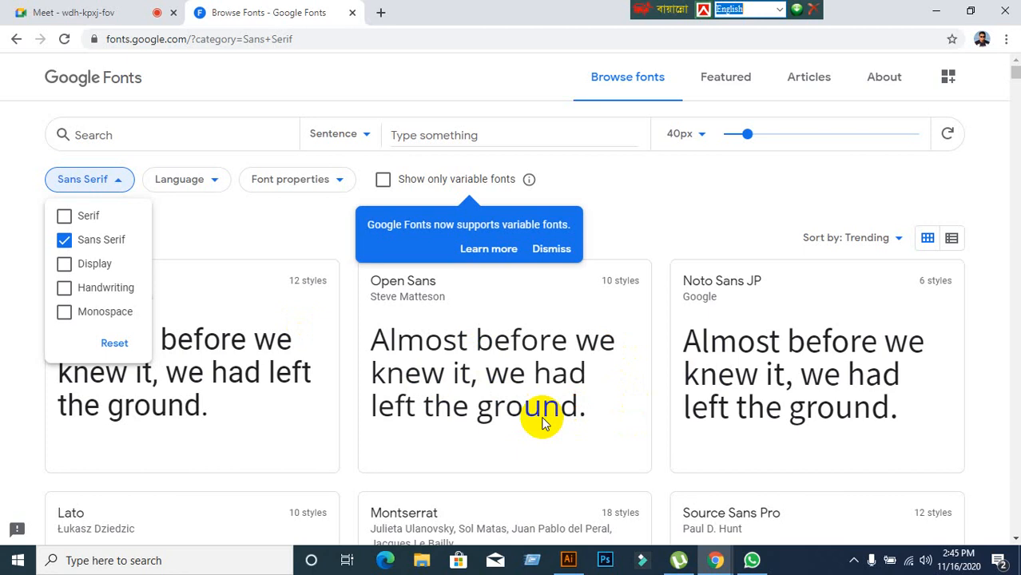
click(64, 241)
click(64, 217)
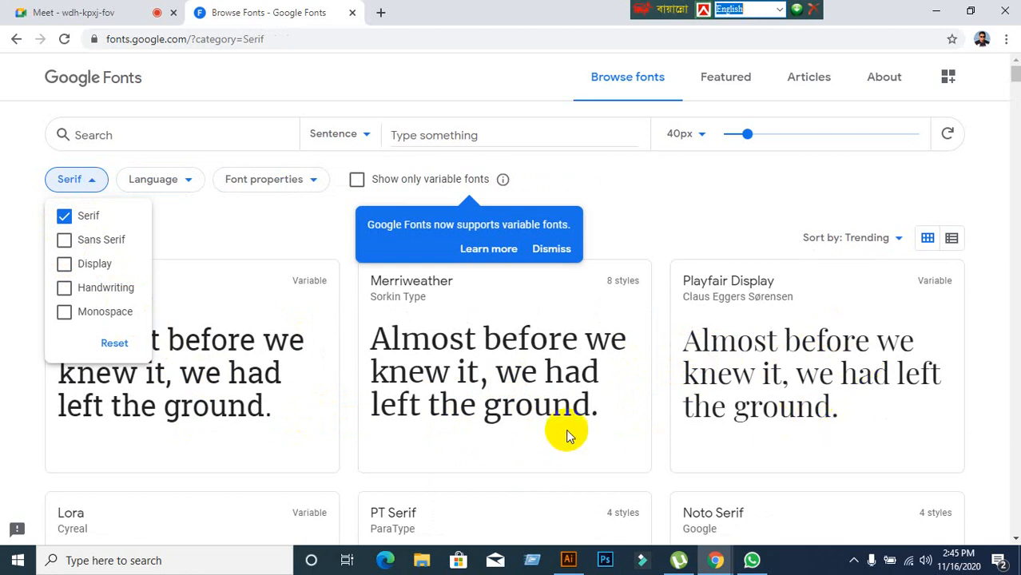
scroll(512, 430, down, 1)
scroll(511, 429, down, 3)
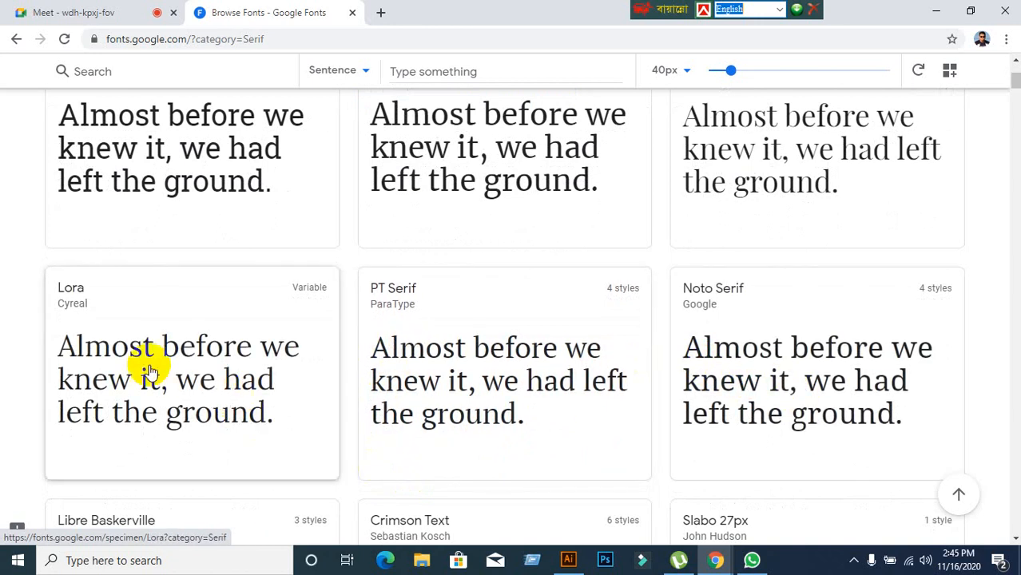
scroll(116, 248, up, 2)
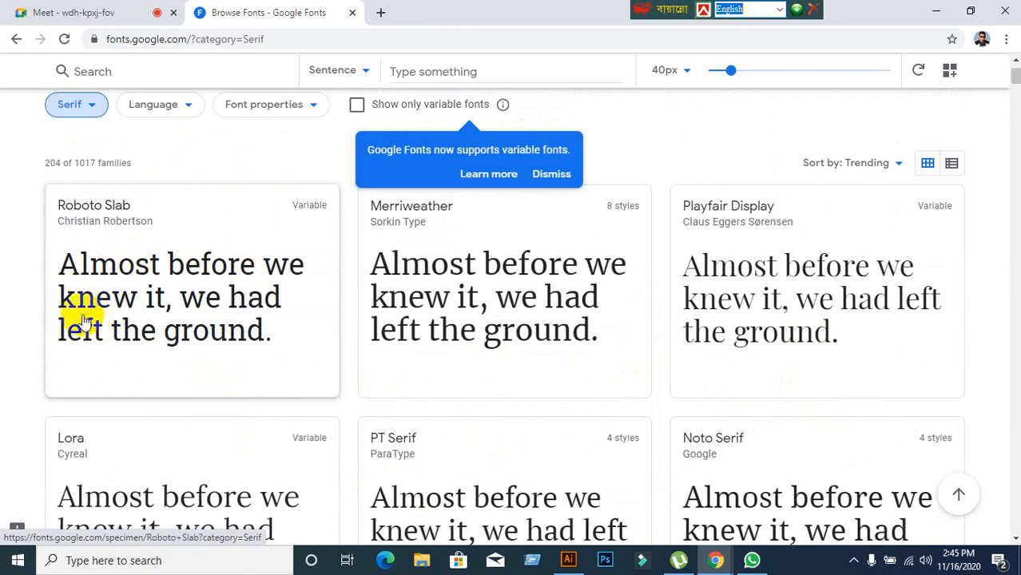
scroll(397, 354, down, 1)
scroll(397, 354, down, 7)
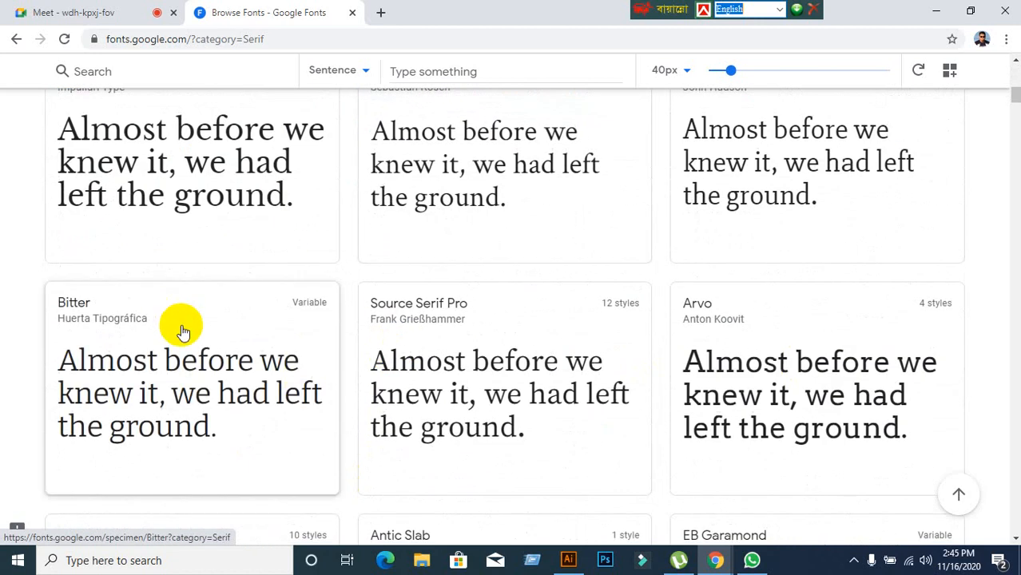
scroll(471, 402, down, 1)
scroll(472, 400, down, 3)
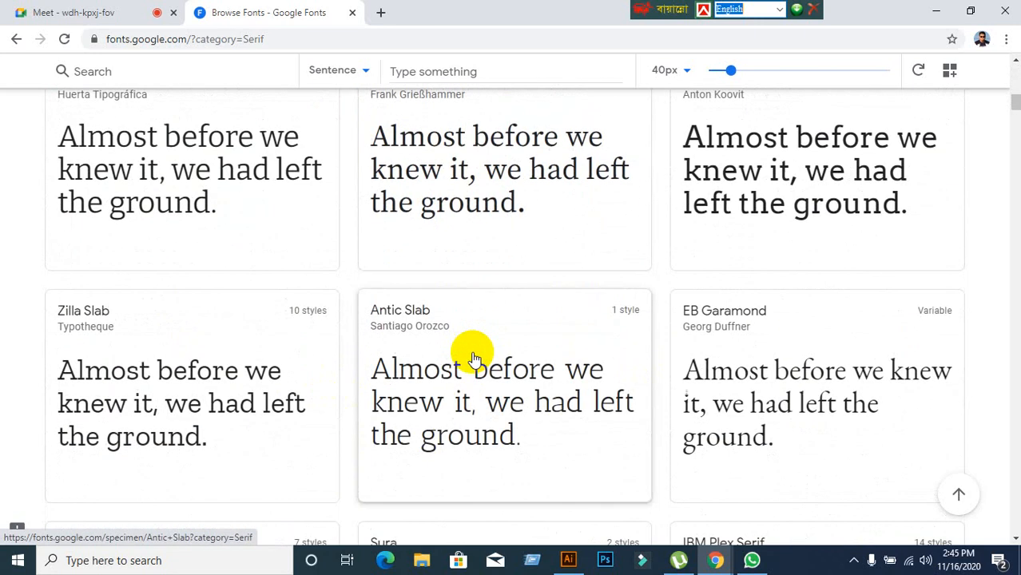
scroll(479, 383, down, 2)
scroll(557, 376, down, 2)
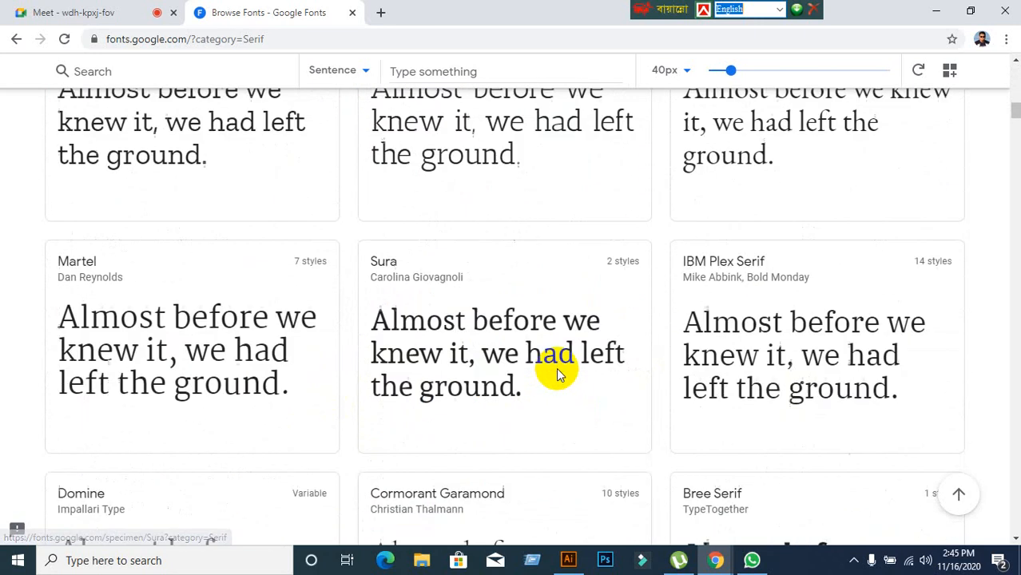
scroll(415, 389, up, 6)
scroll(246, 332, up, 10)
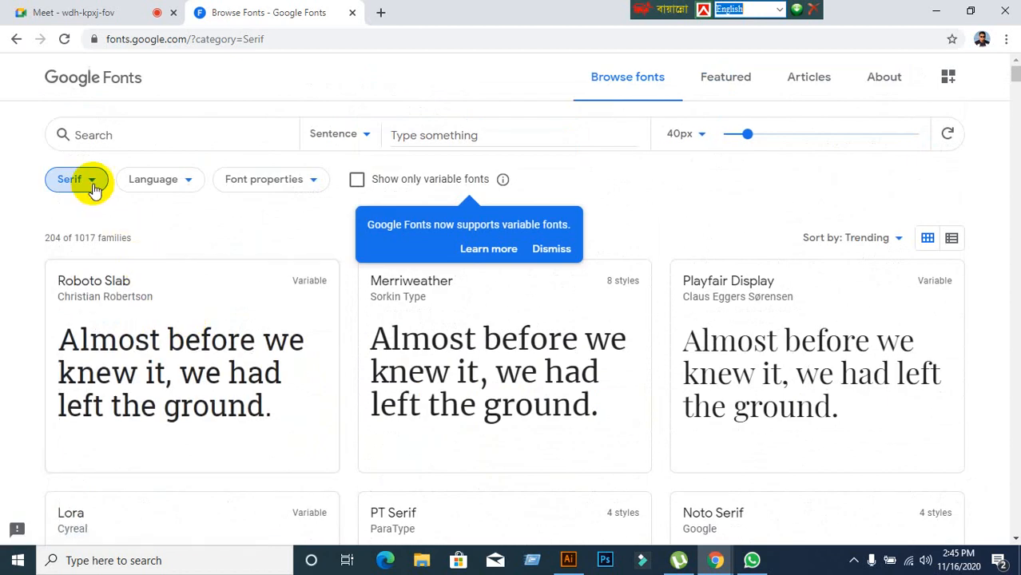
Switch the category filter from Serif to Sans Serif, showing 312 of 1017 families.
click(93, 185)
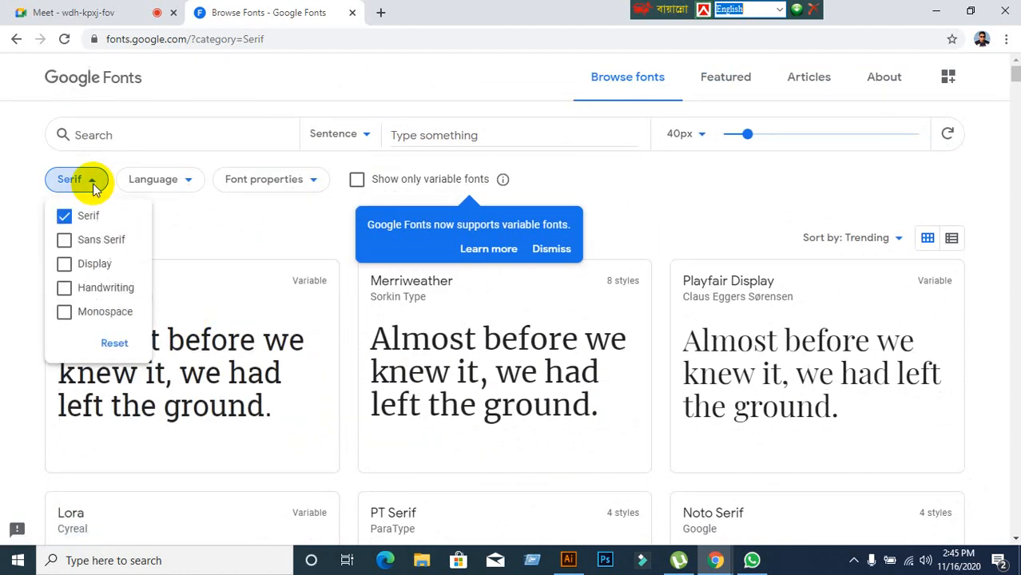
click(67, 218)
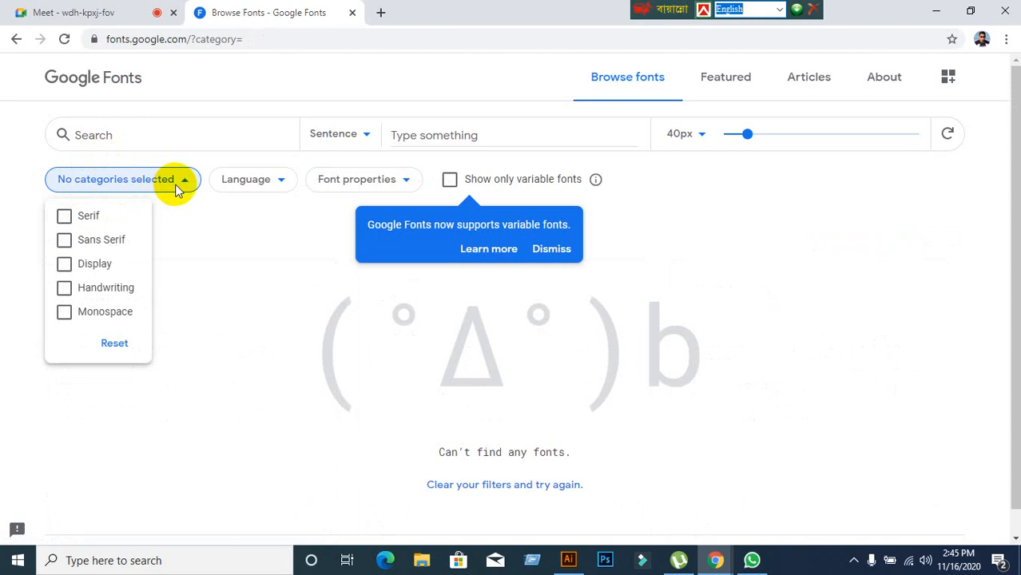
click(67, 244)
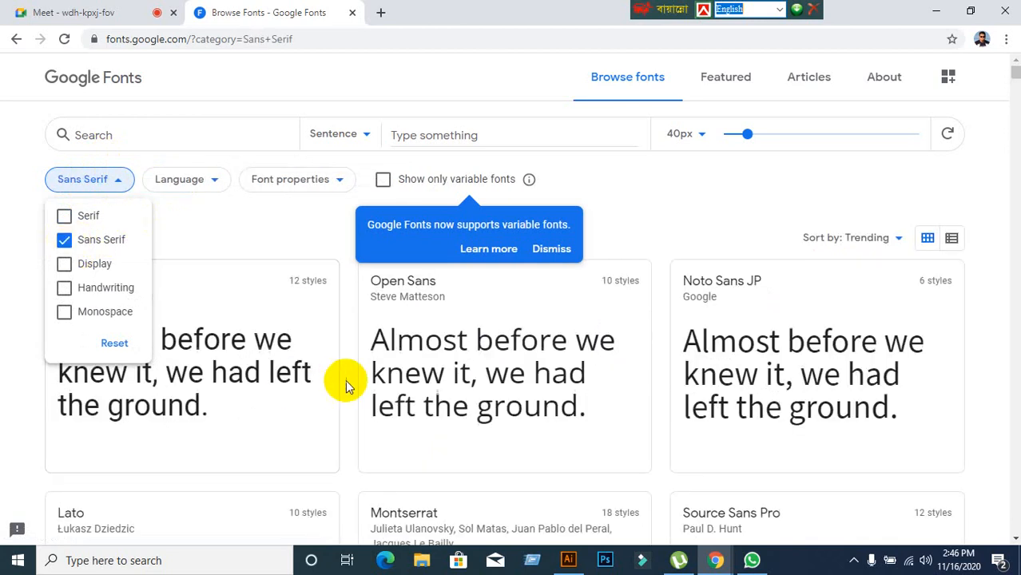
scroll(345, 380, down, 1)
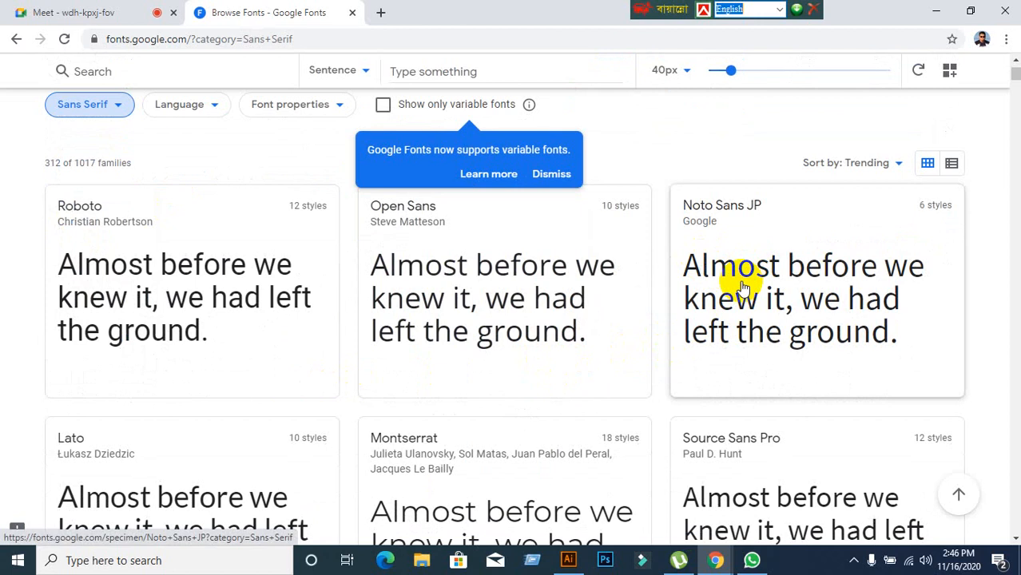
Scroll through the Sans Serif font cards, led by Roboto, Open Sans and Noto Sans JP.
scroll(296, 320, down, 2)
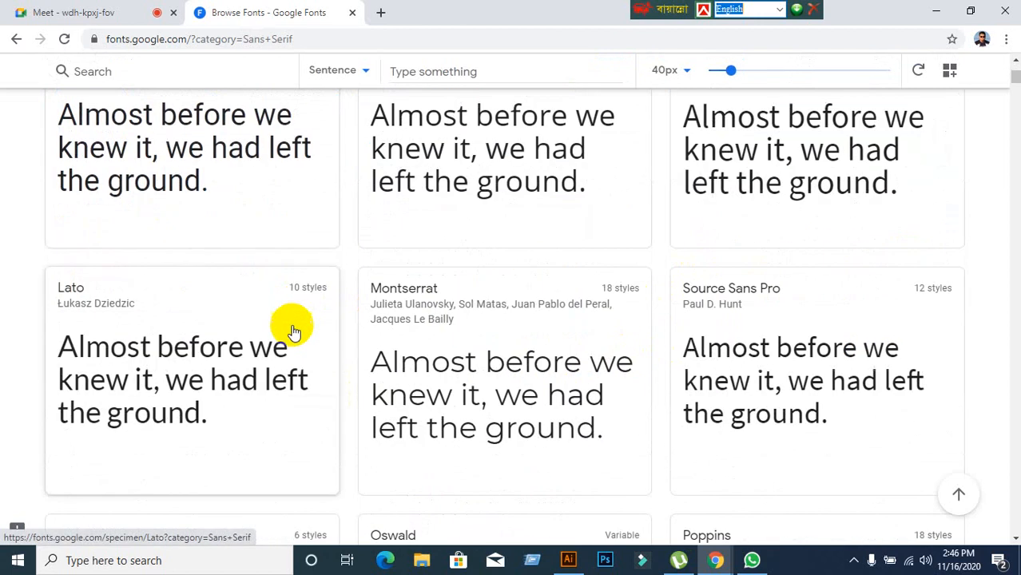
scroll(510, 412, down, 5)
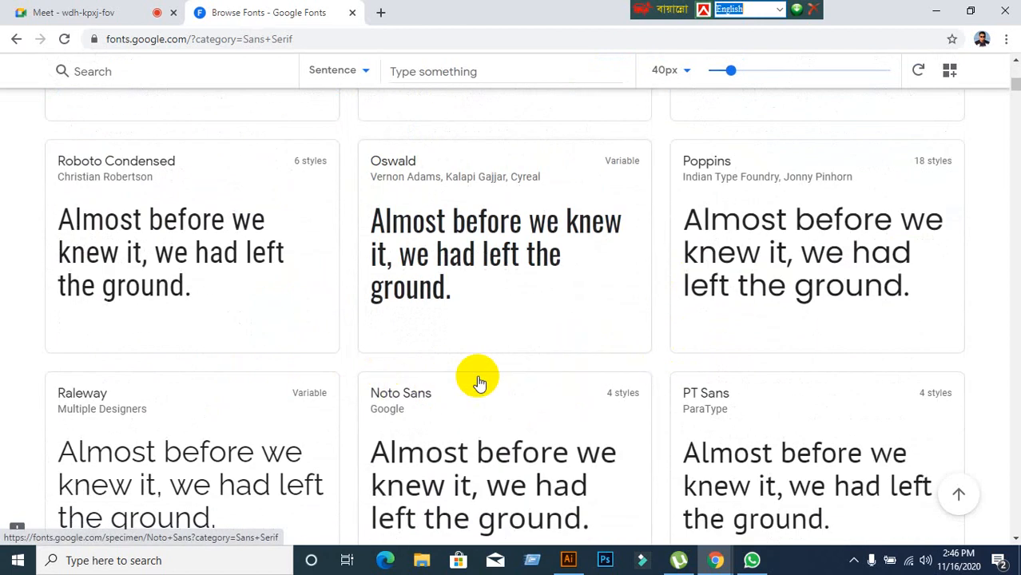
scroll(479, 383, down, 9)
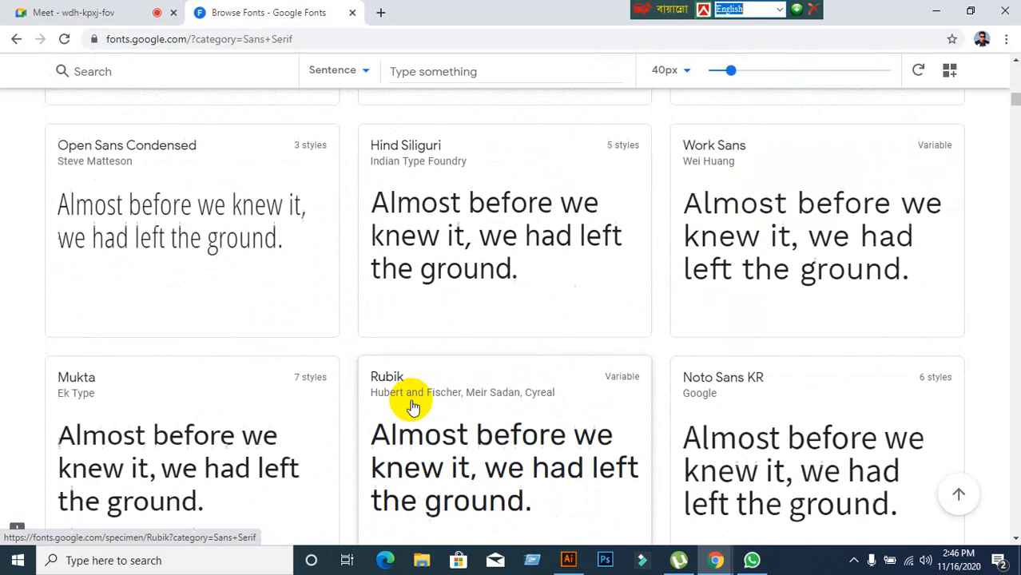
scroll(412, 406, down, 4)
scroll(447, 407, up, 20)
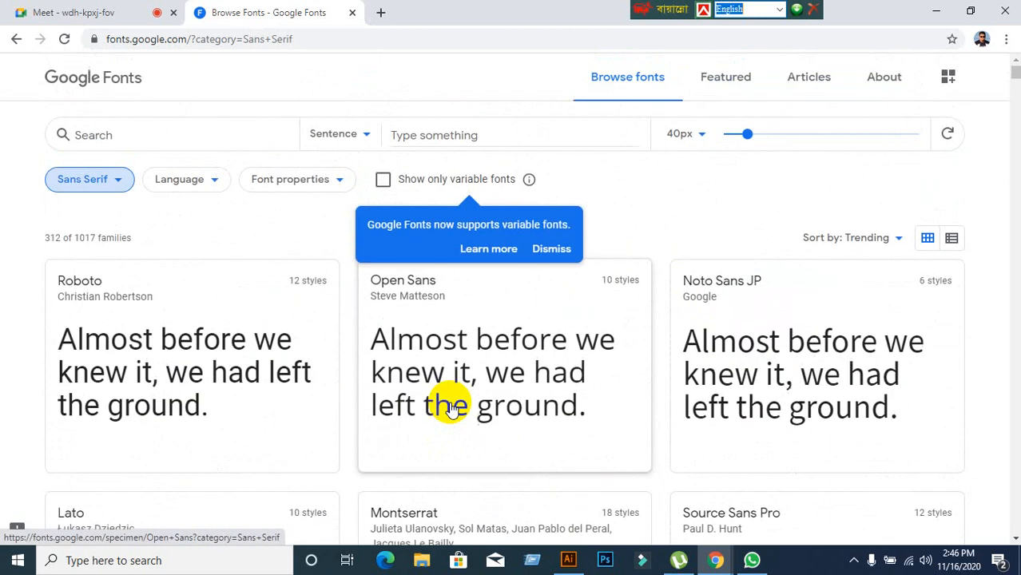
scroll(536, 387, down, 3)
scroll(535, 387, up, 3)
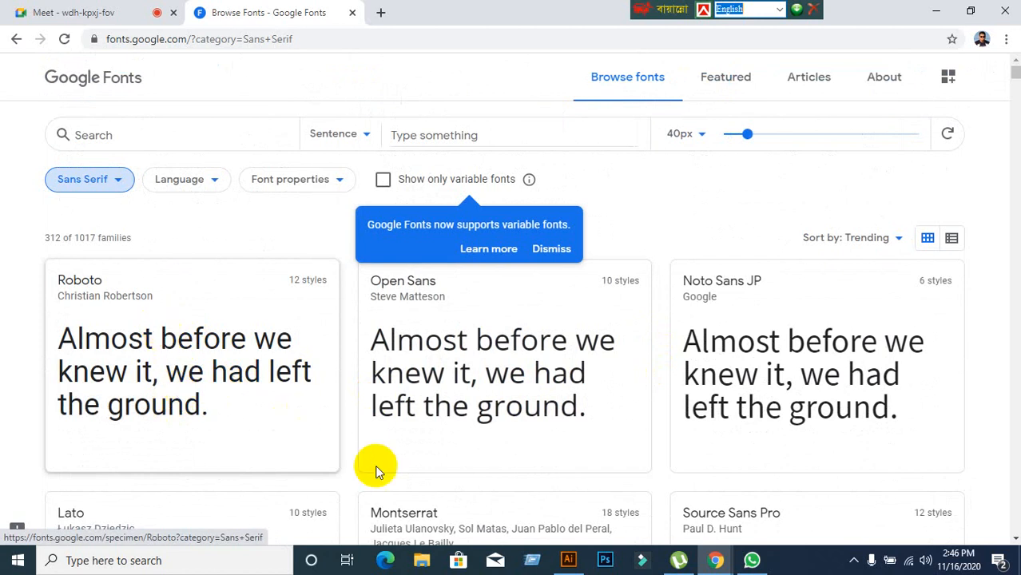
scroll(464, 503, down, 3)
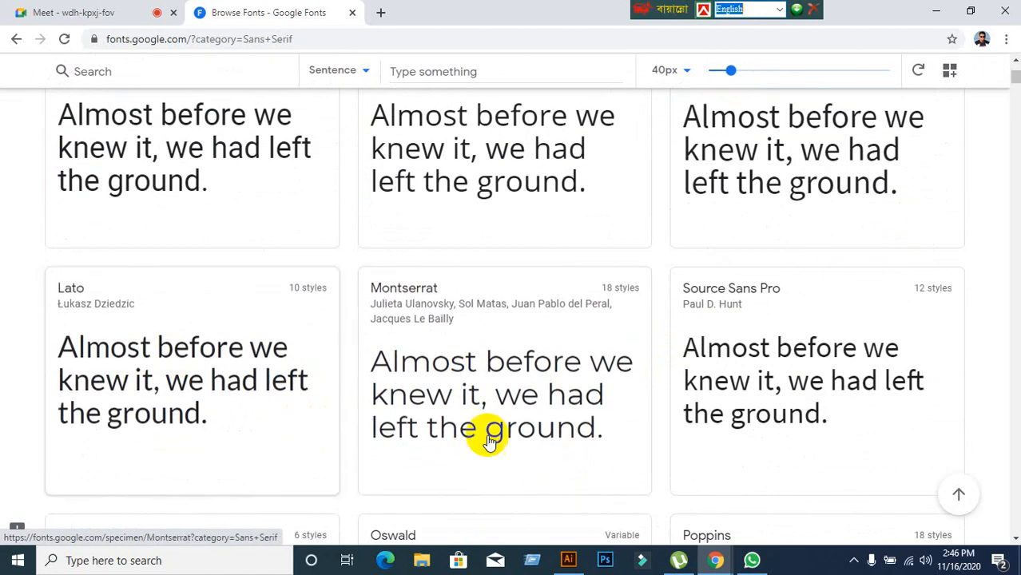
scroll(486, 438, down, 3)
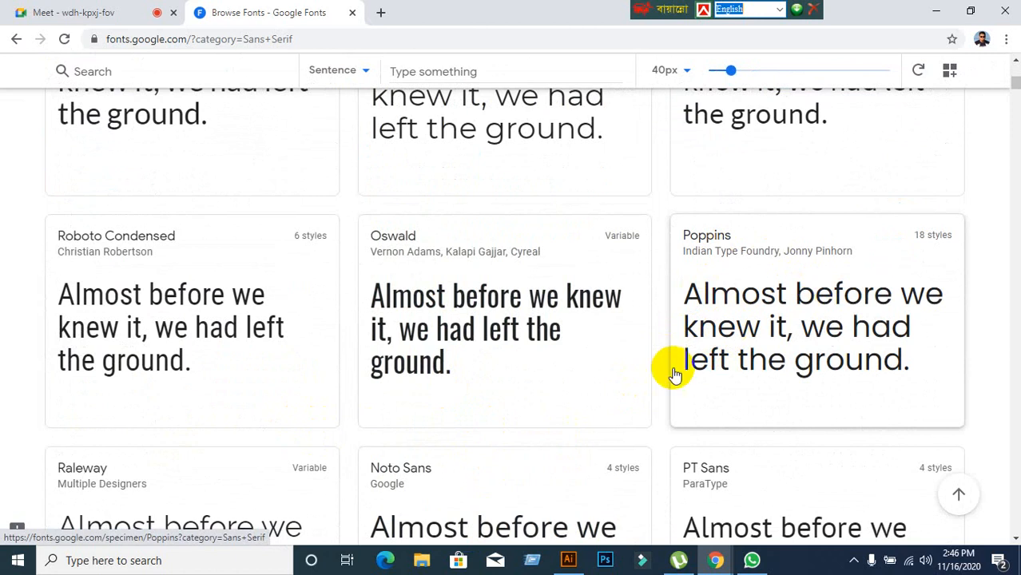
scroll(474, 398, down, 2)
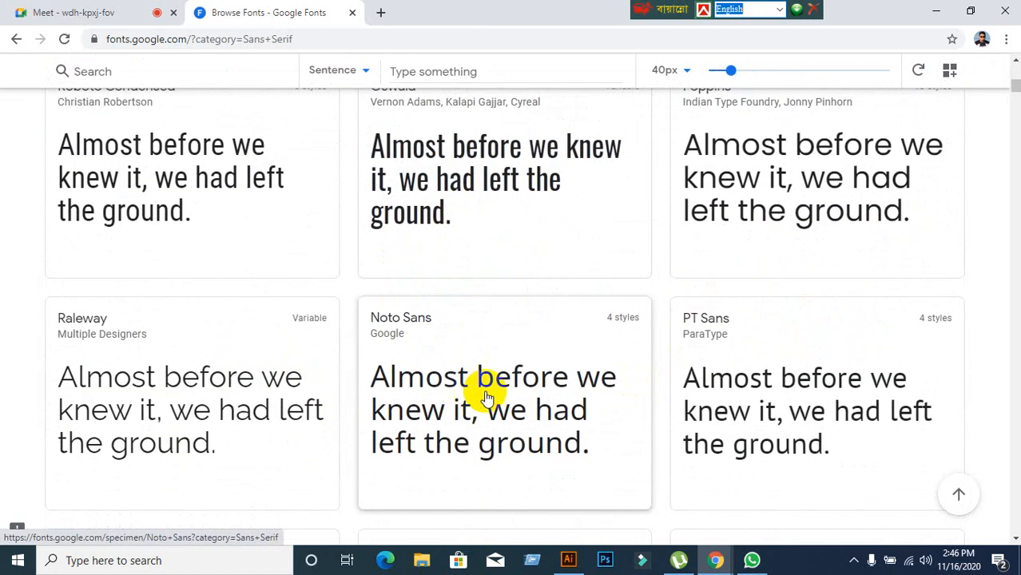
scroll(291, 443, down, 2)
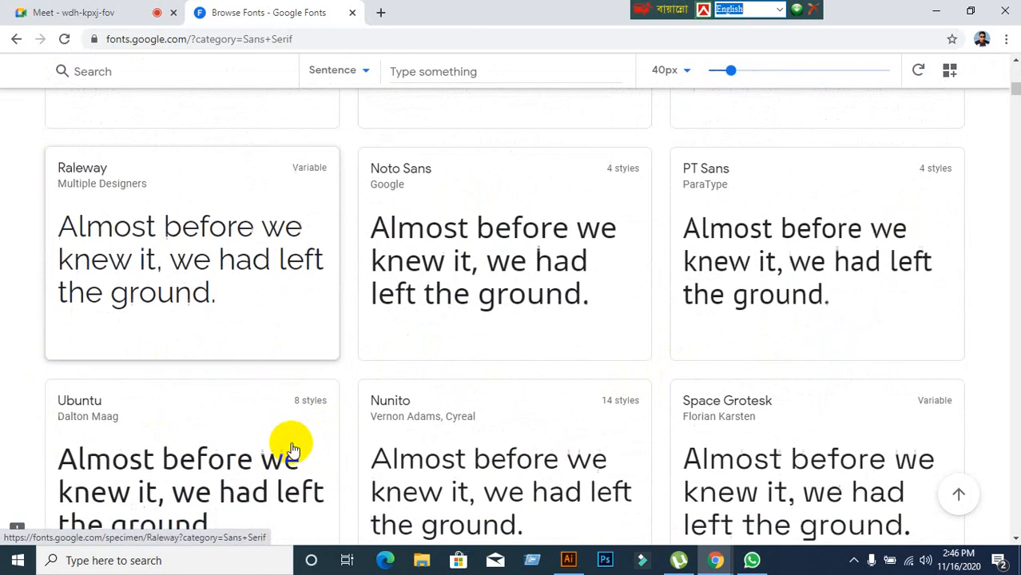
scroll(323, 450, up, 3)
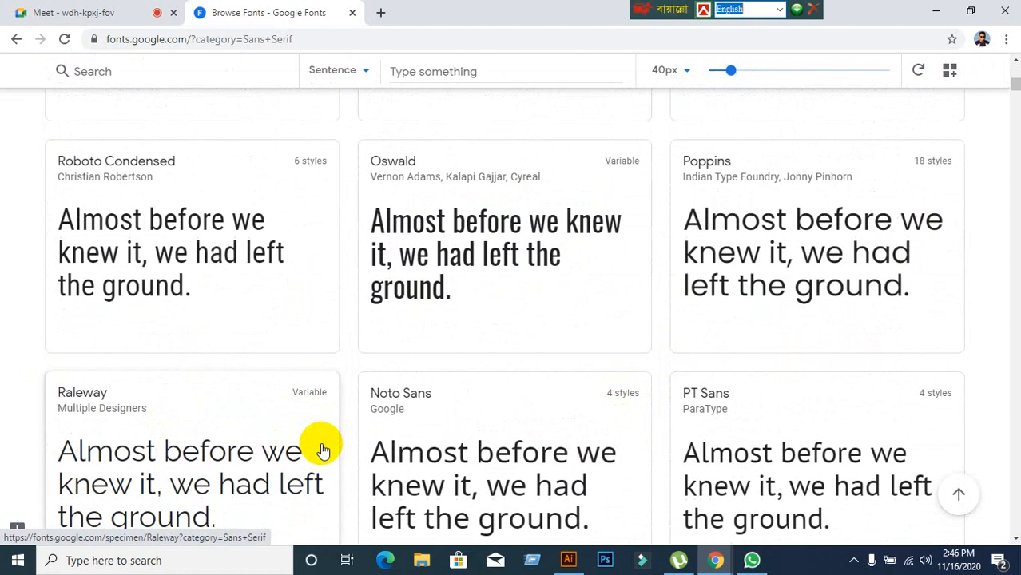
scroll(322, 449, up, 3)
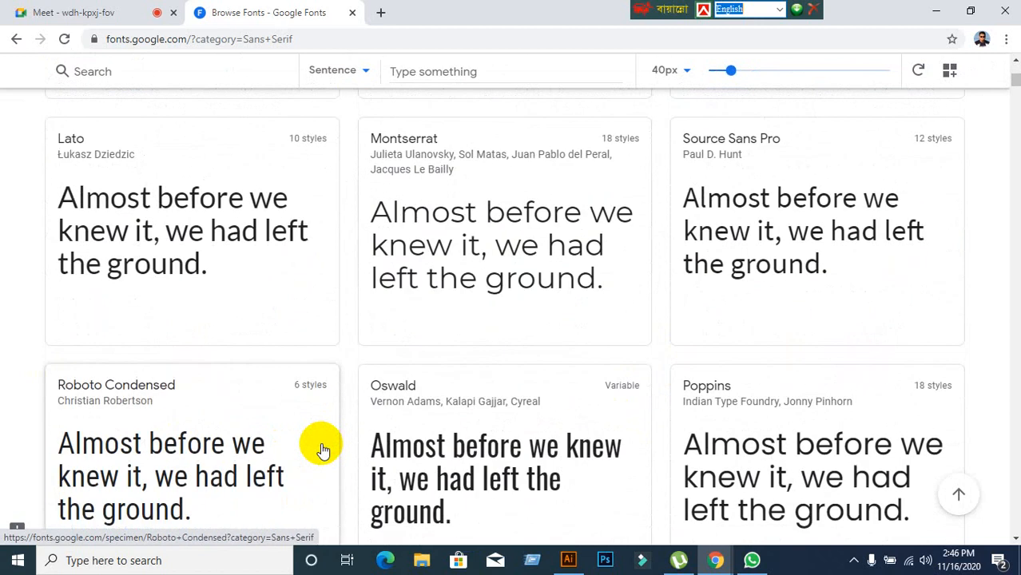
scroll(322, 449, up, 2)
scroll(322, 450, up, 2)
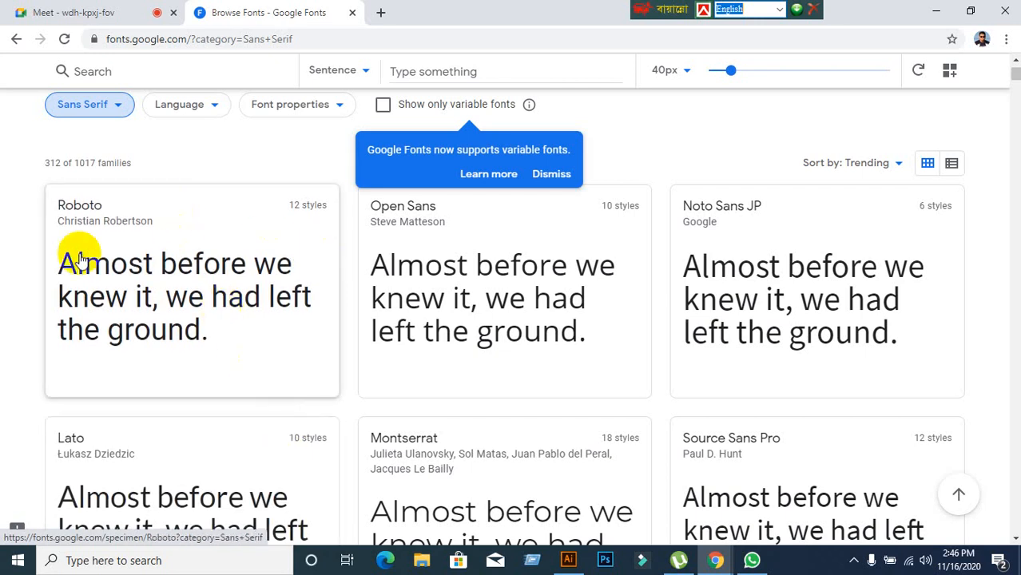
Download the Roboto font family and show Roboto.zip in the Downloads folder.
click(78, 211)
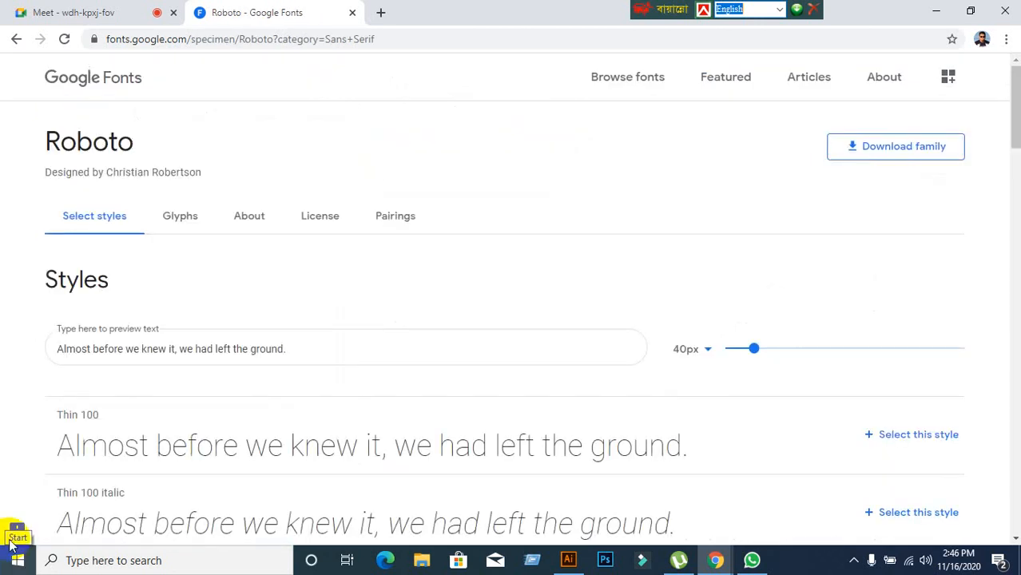
click(903, 147)
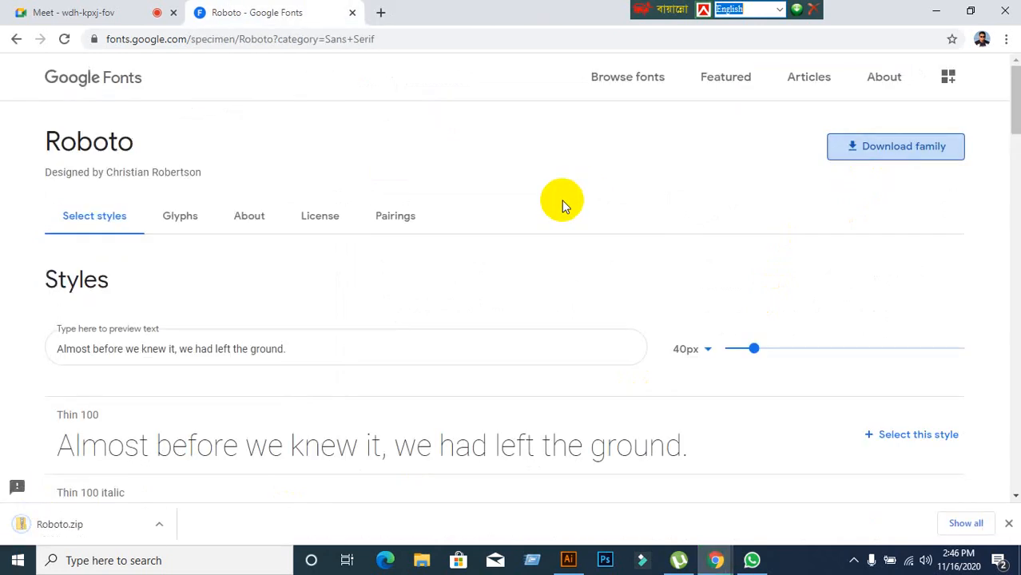
right_click(40, 523)
click(86, 490)
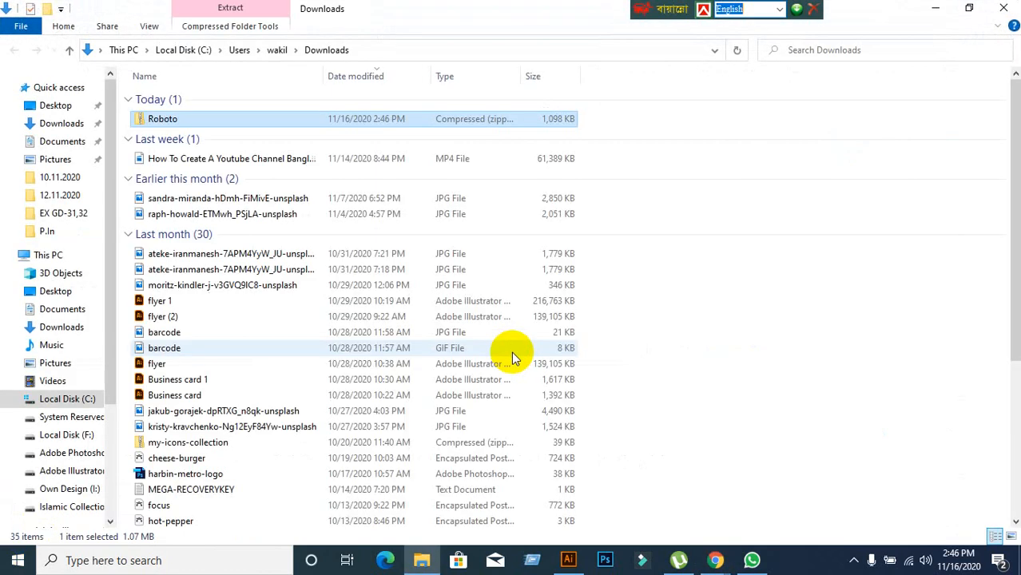
Cut Roboto.zip from Downloads, then minimize File Explorer, Chrome and Illustrator to reveal the desktop.
right_click(242, 126)
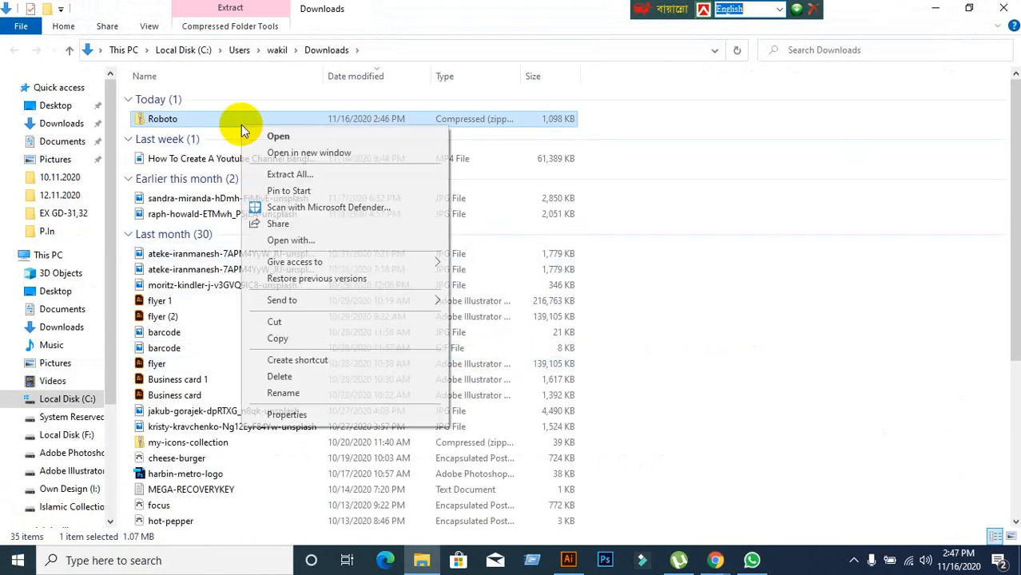
click(278, 321)
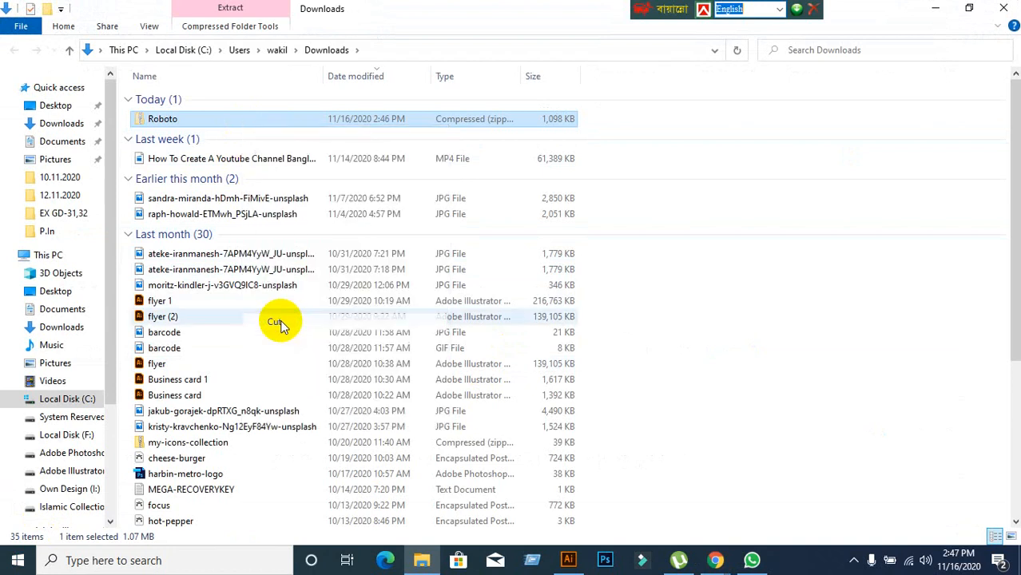
click(939, 9)
click(932, 9)
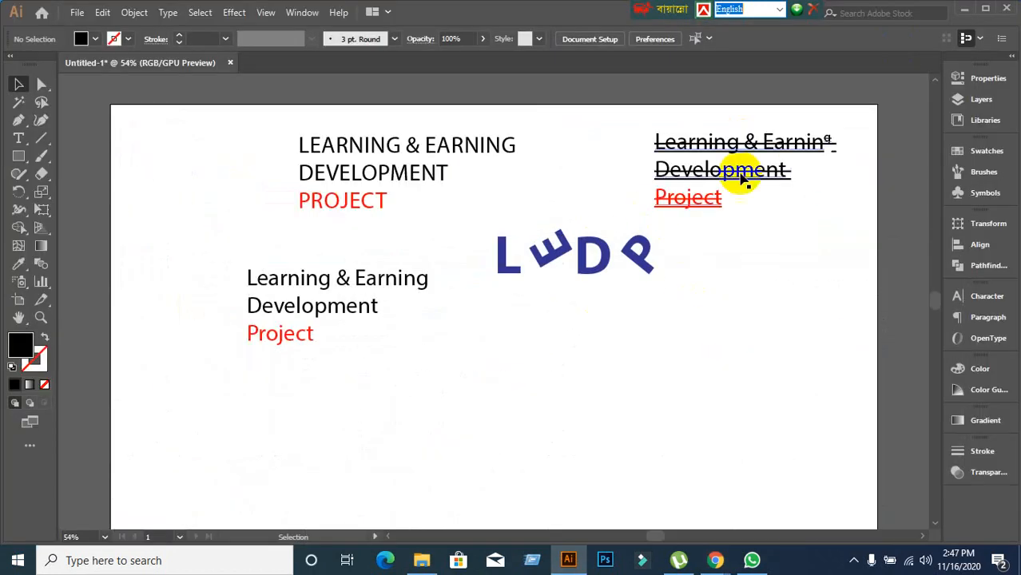
click(965, 9)
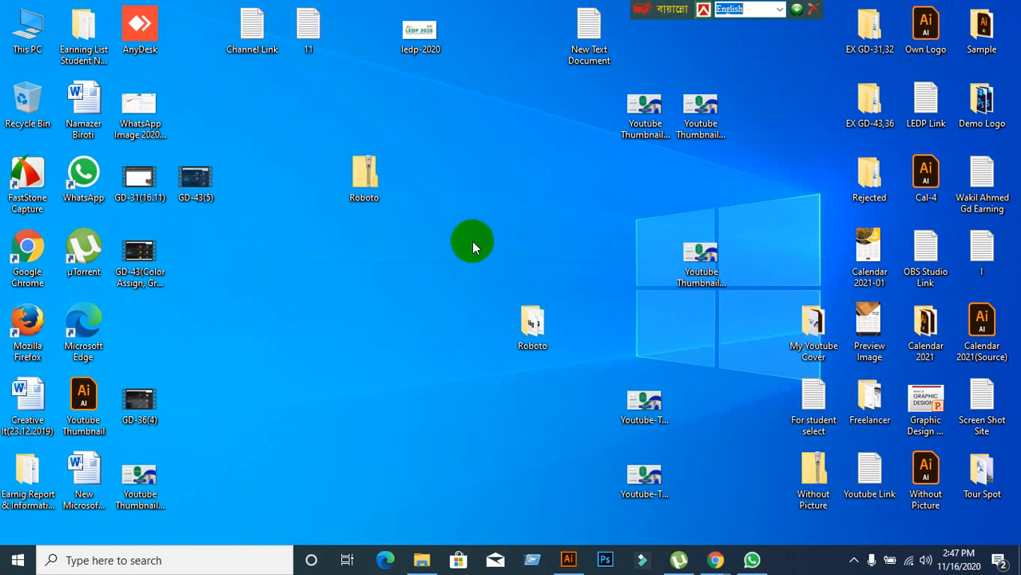
drag(369, 189, 483, 112)
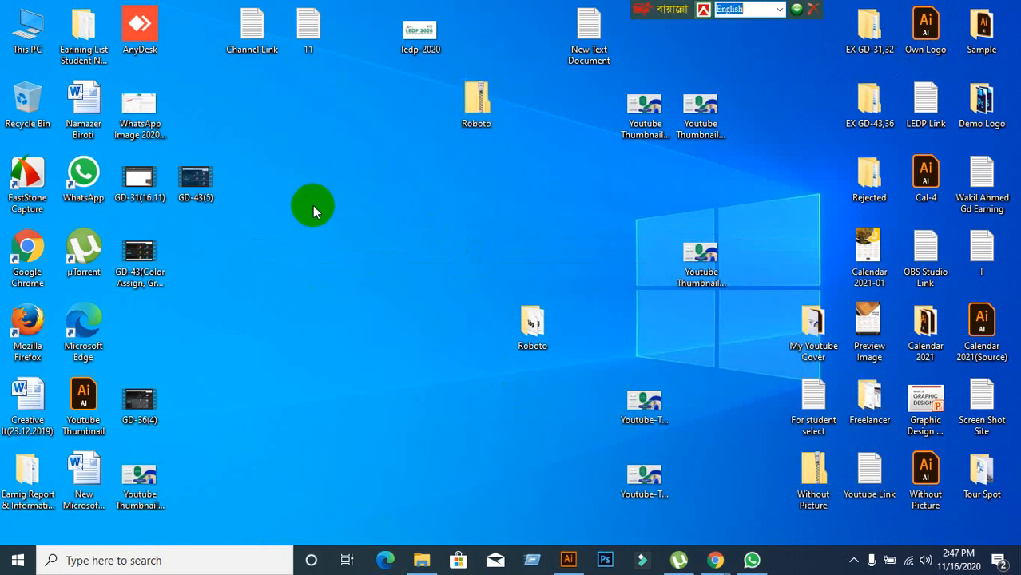
right_click(312, 206)
click(350, 272)
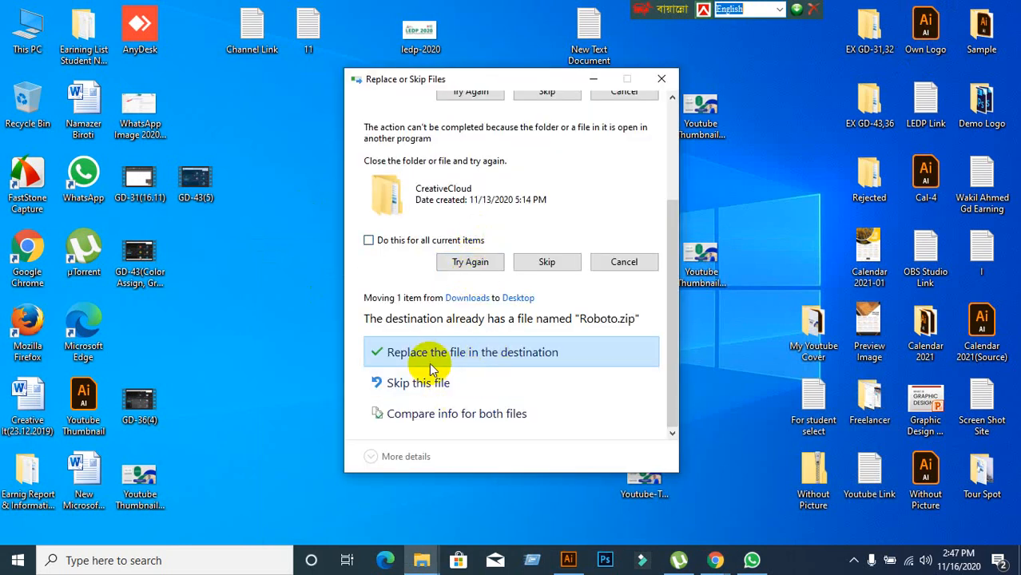
click(366, 353)
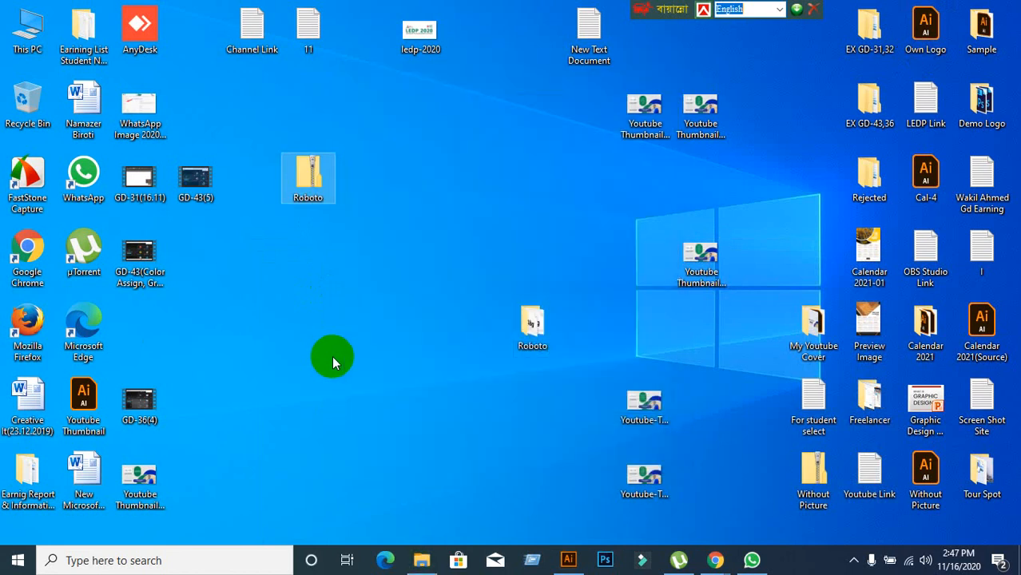
click(332, 356)
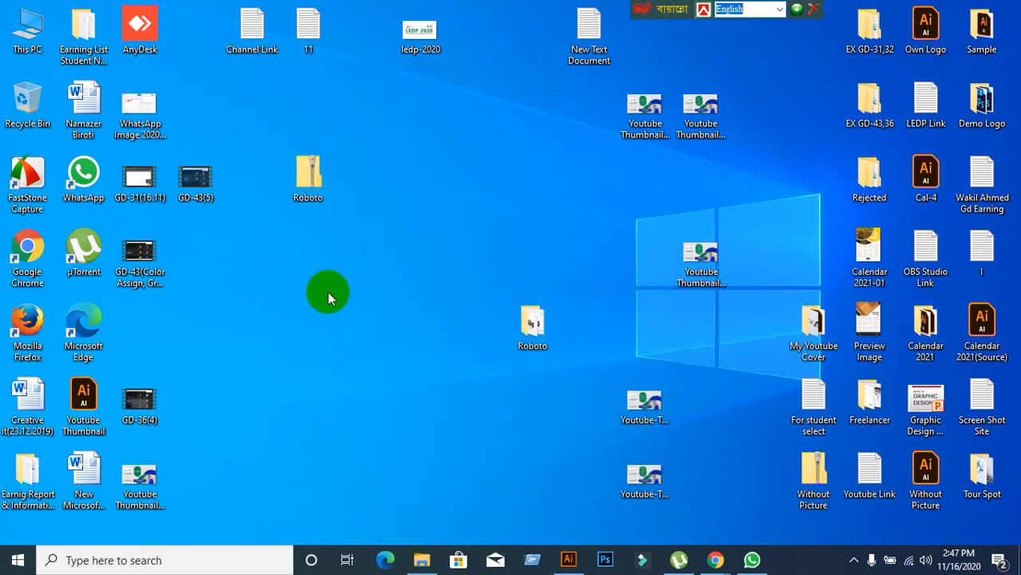
drag(286, 295, 323, 141)
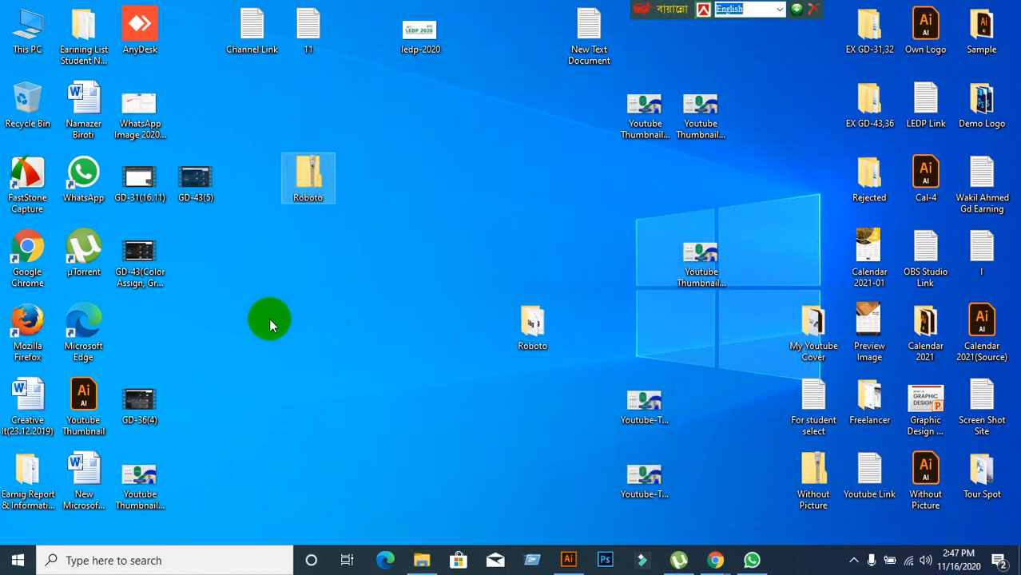
drag(268, 310, 366, 122)
click(374, 278)
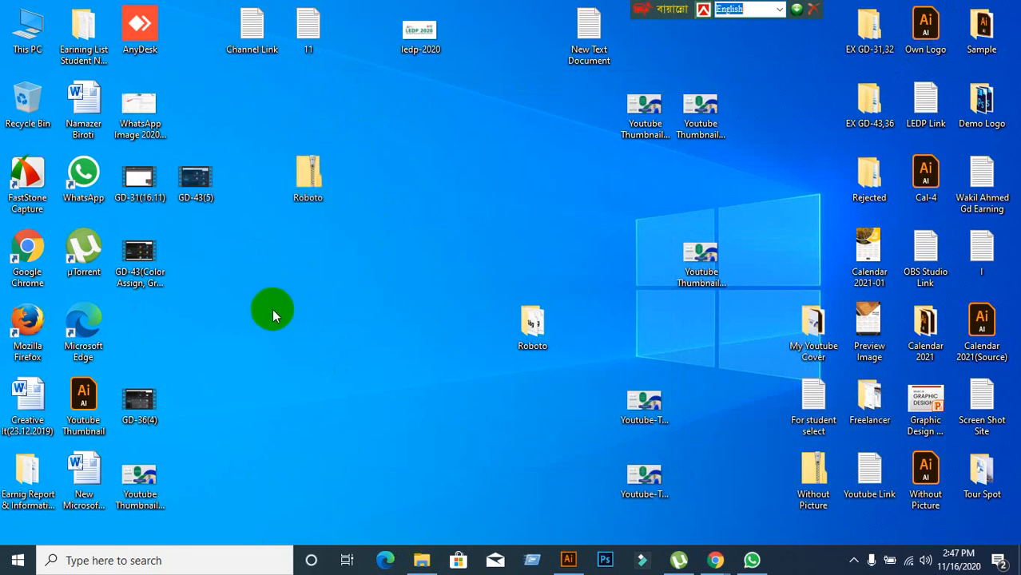
click(300, 199)
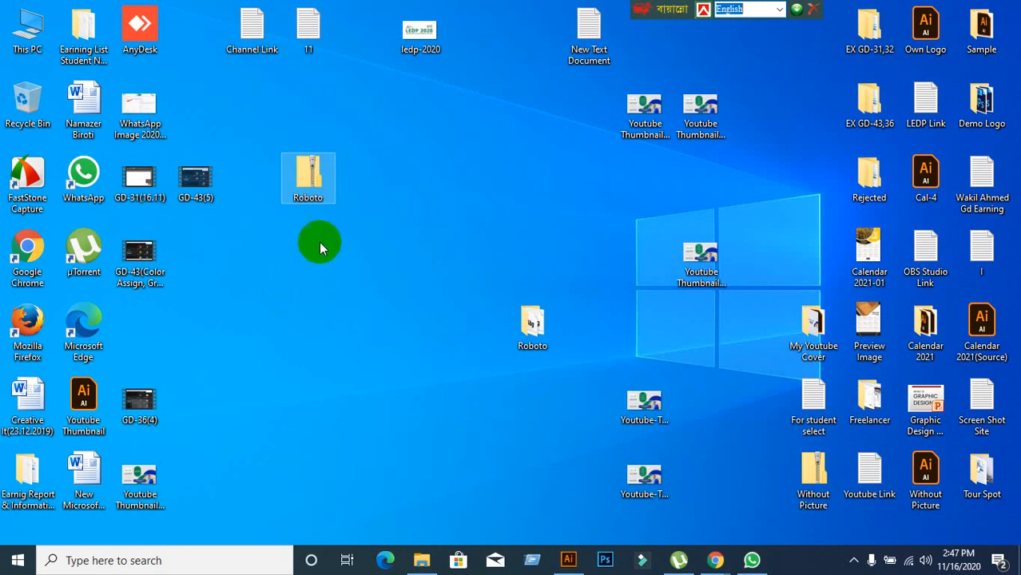
right_click(314, 183)
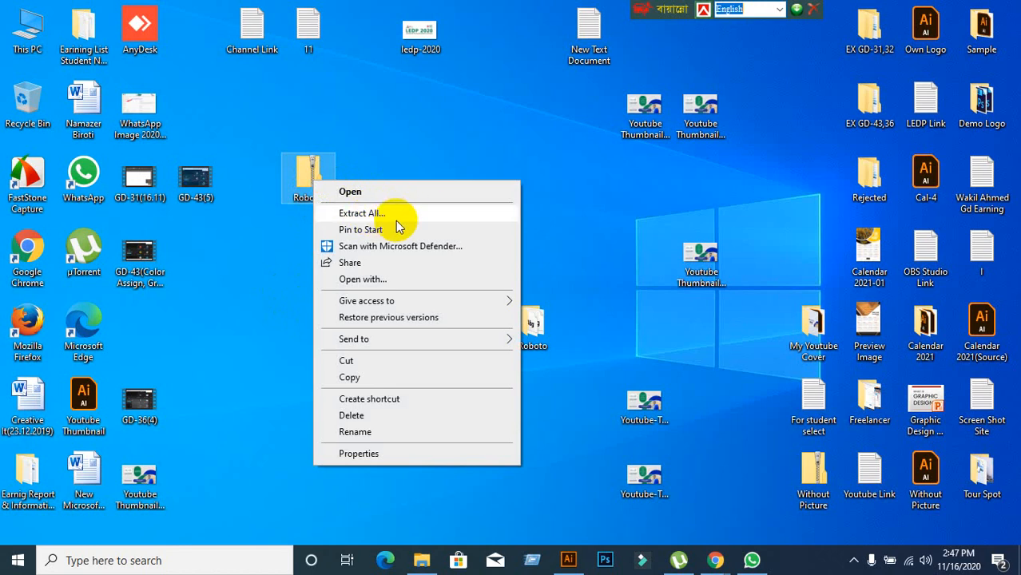
click(400, 165)
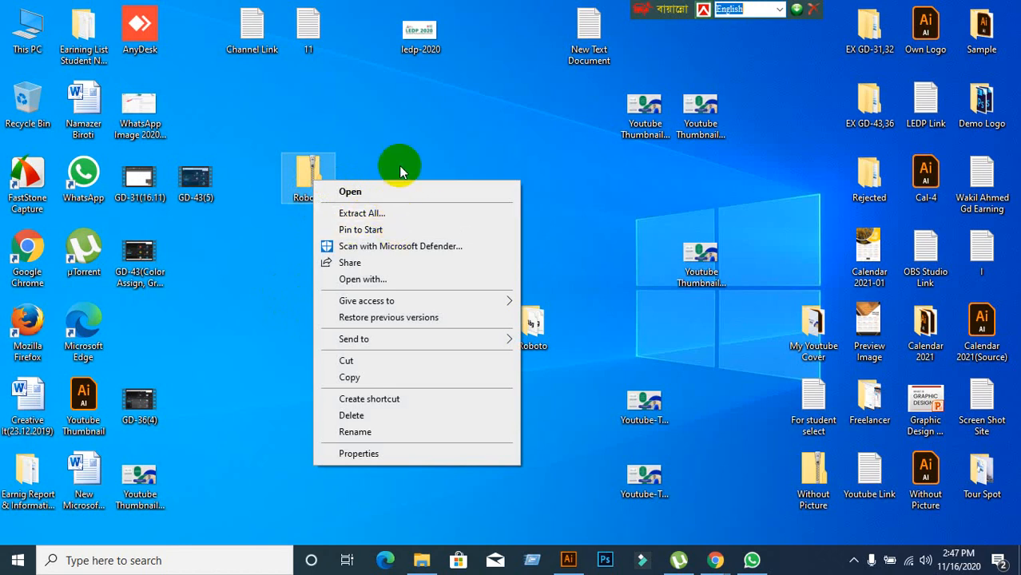
drag(269, 144, 403, 332)
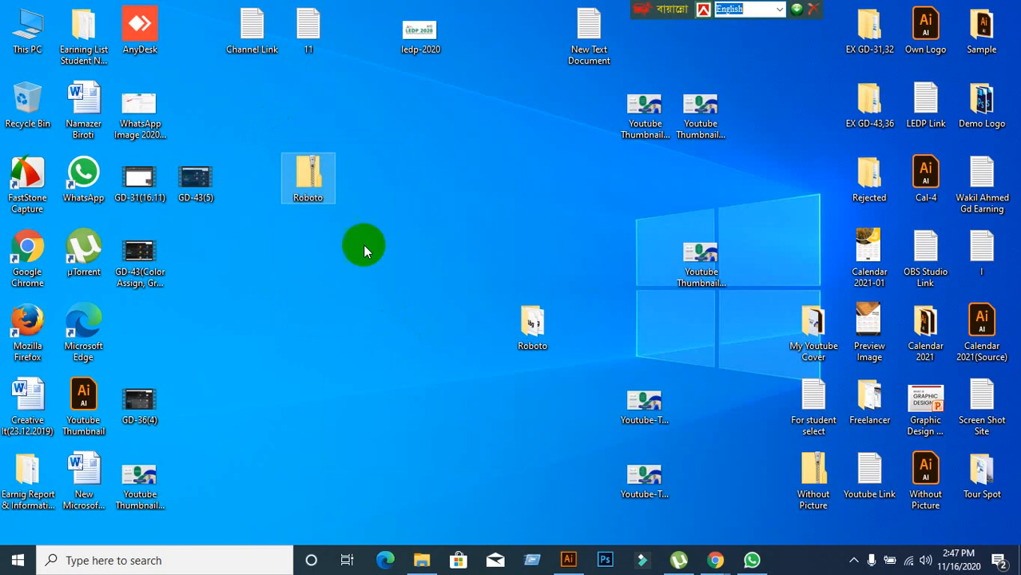
right_click(317, 189)
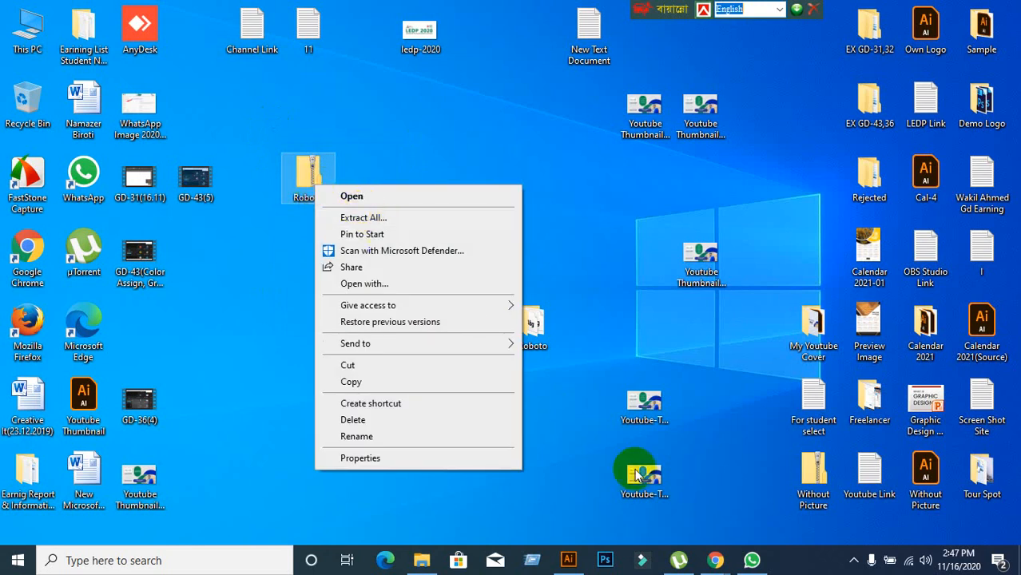
click(710, 561)
click(639, 483)
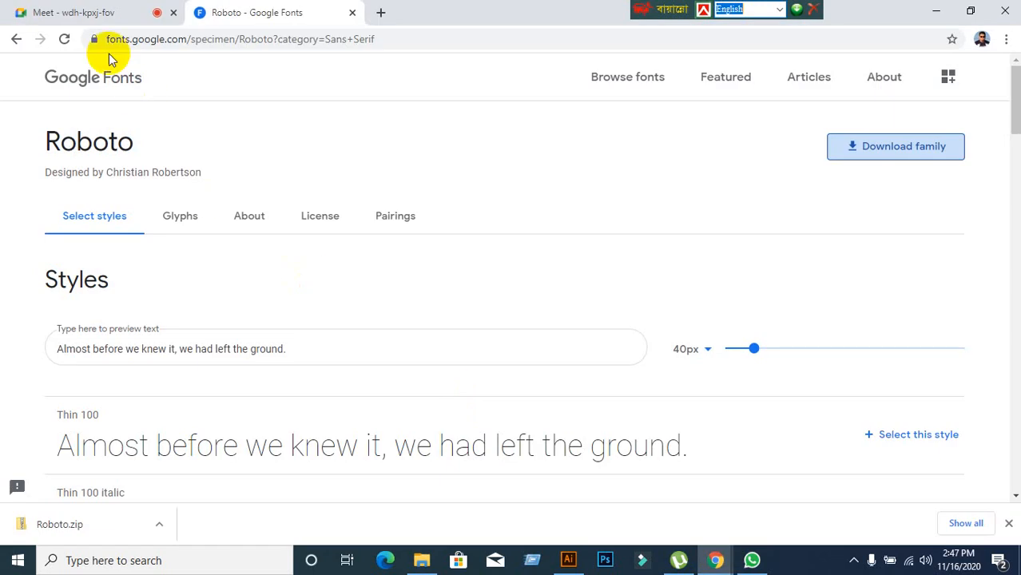
click(94, 14)
click(668, 147)
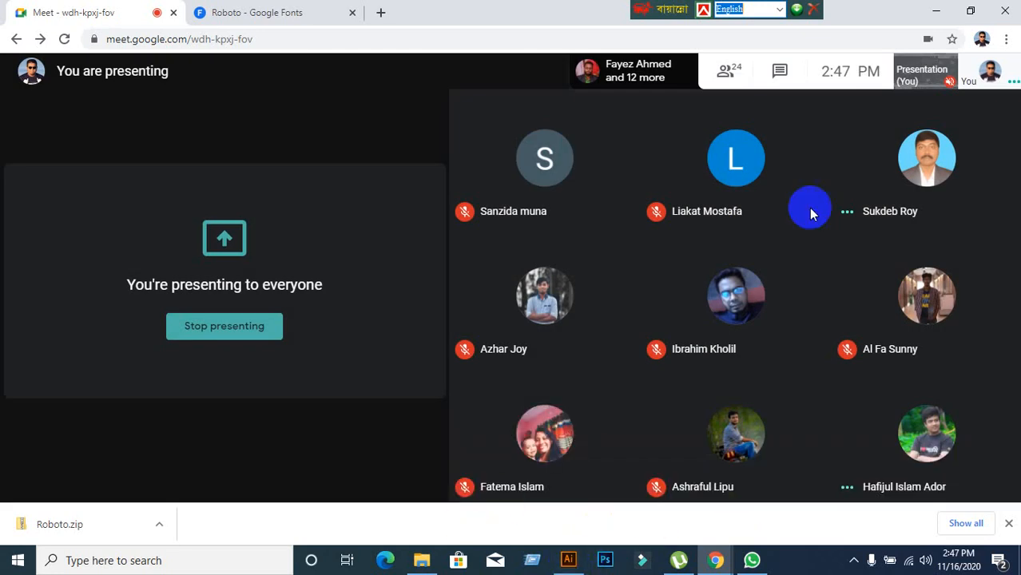
click(936, 13)
click(311, 190)
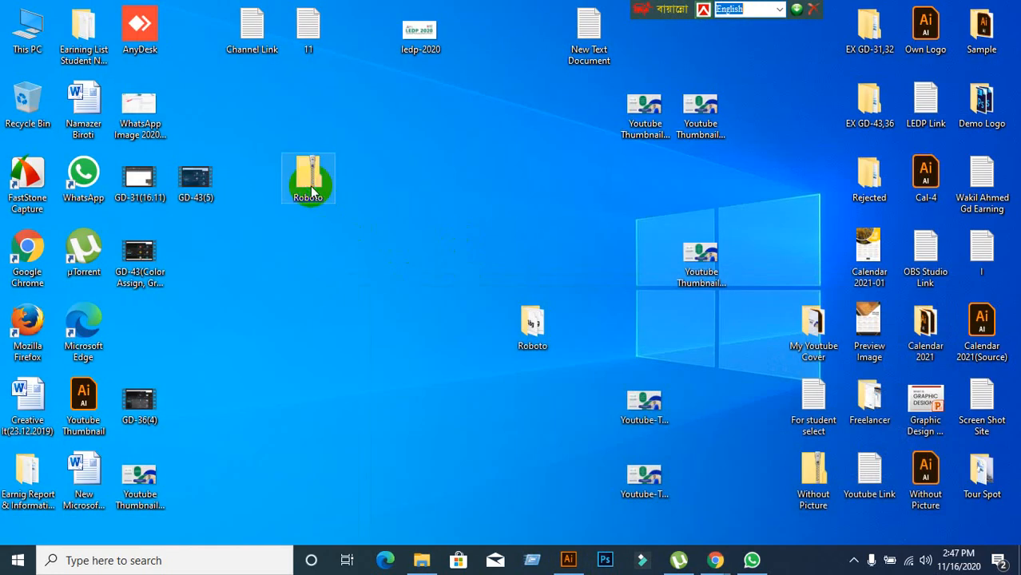
Extract Roboto.zip into the desktop Roboto folder, skipping existing files, then close the folder window.
right_click(310, 190)
click(360, 219)
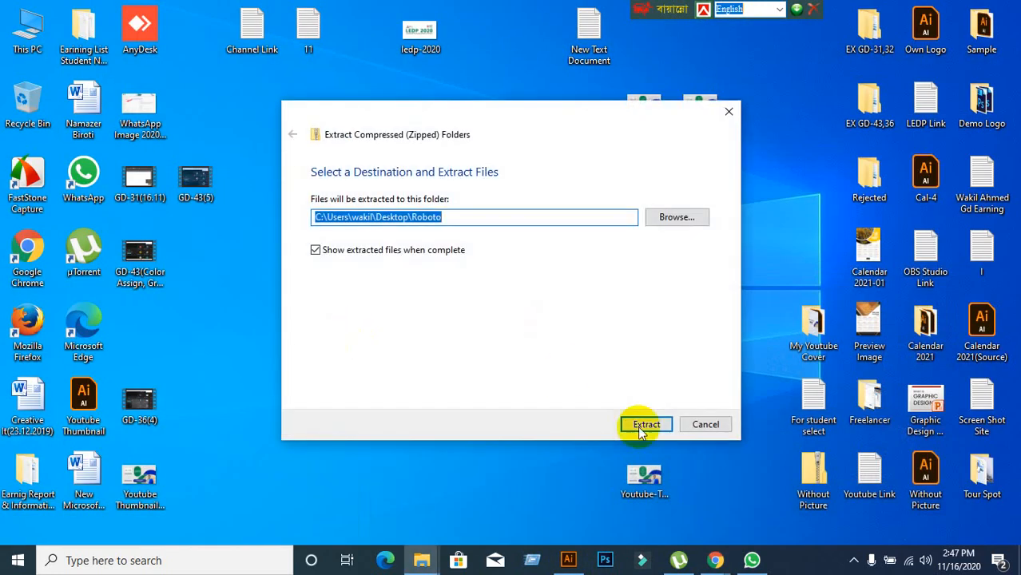
click(659, 431)
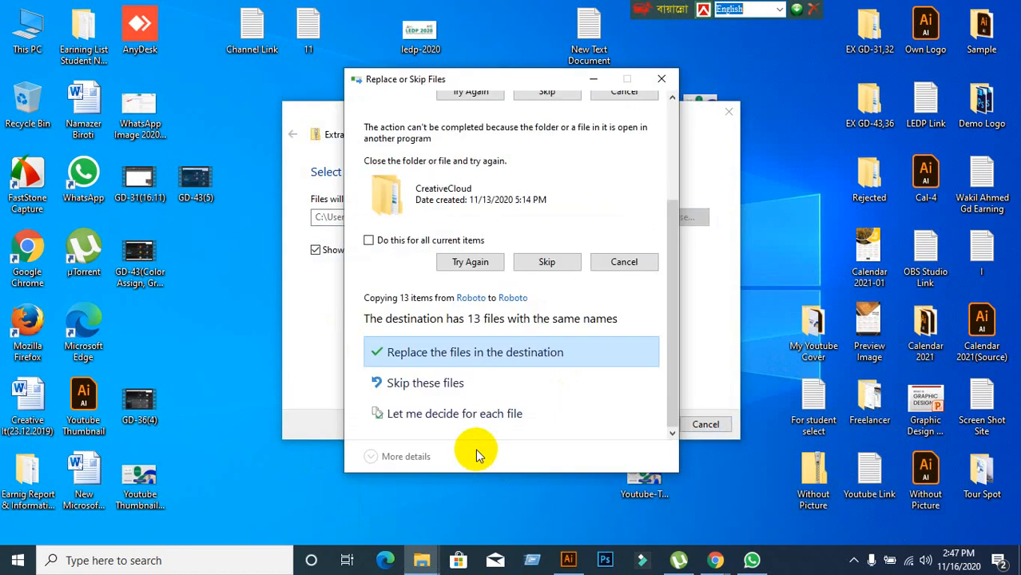
click(448, 383)
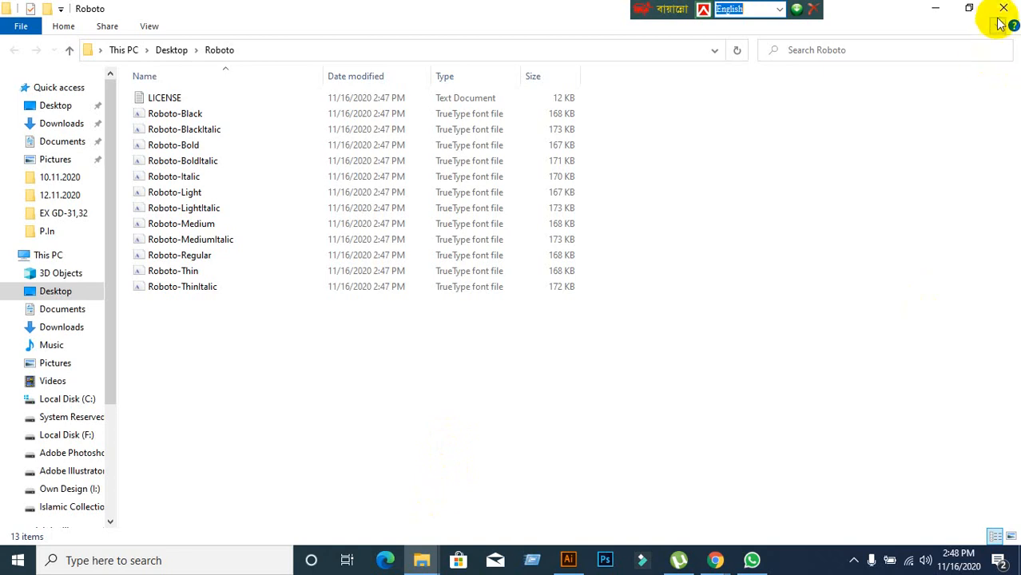
click(1001, 15)
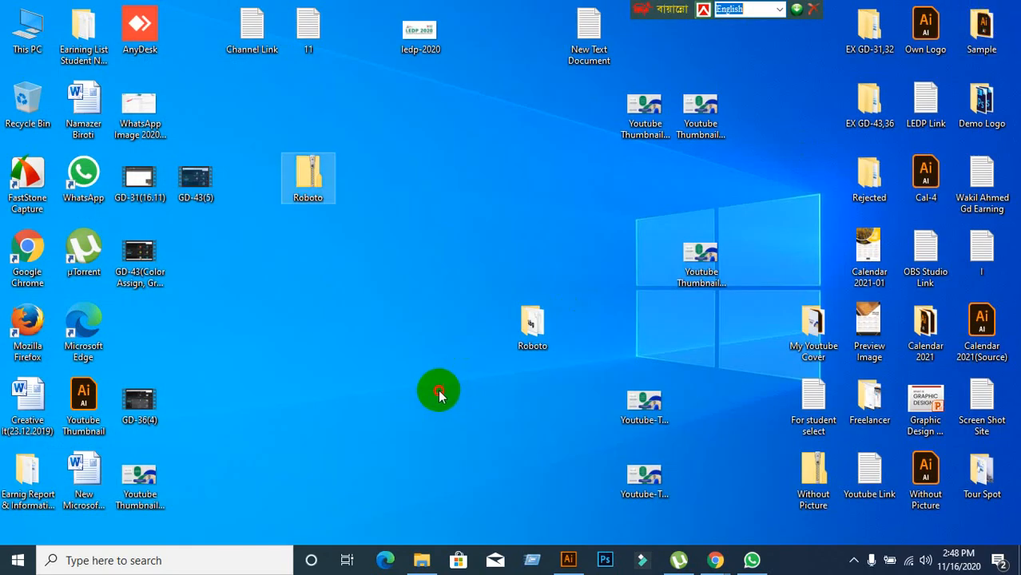
Bring the Meet call forward, then minimize Chrome to show the desktop.
mouse_move(715, 559)
click(611, 488)
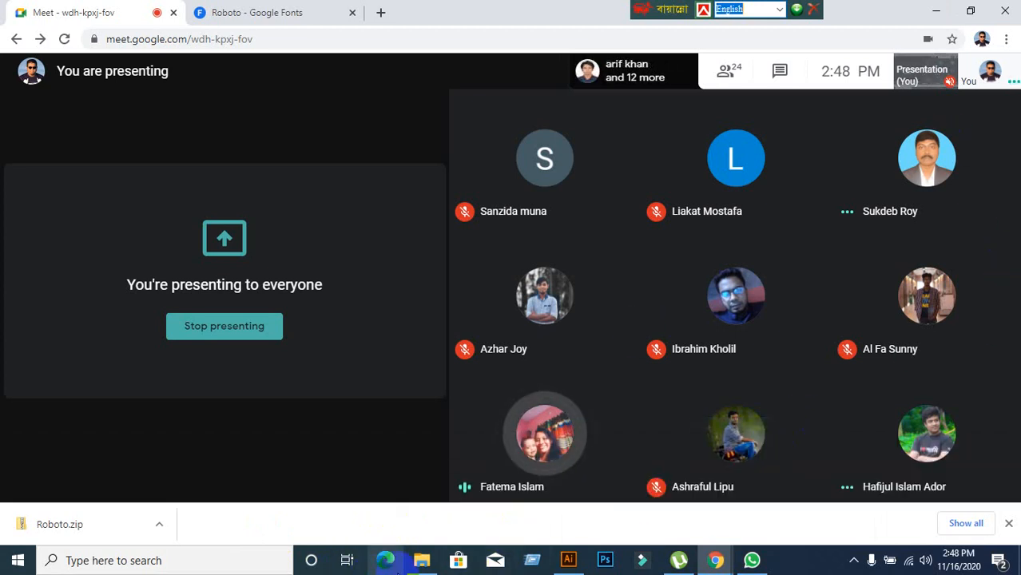
mouse_move(432, 567)
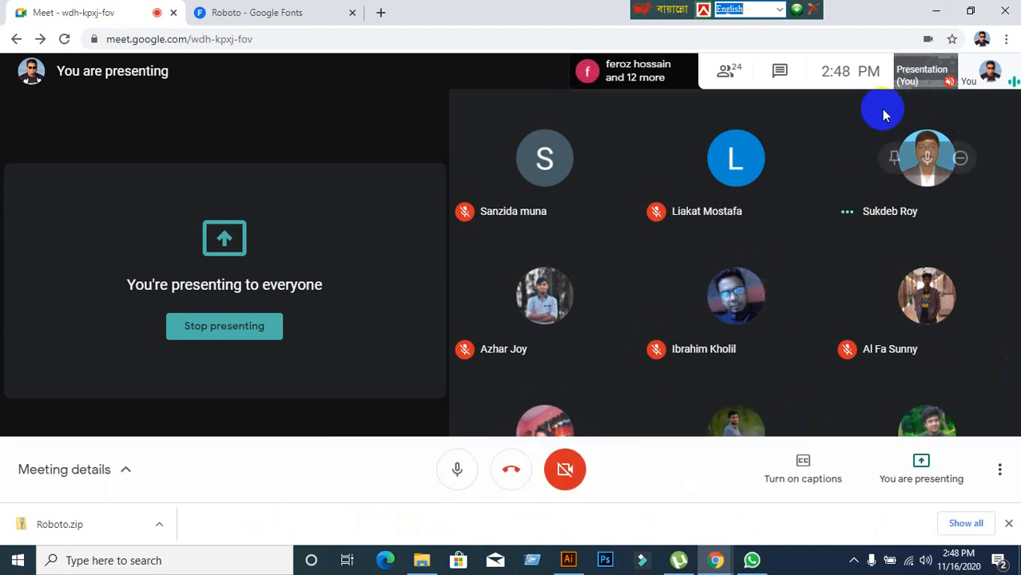
click(936, 12)
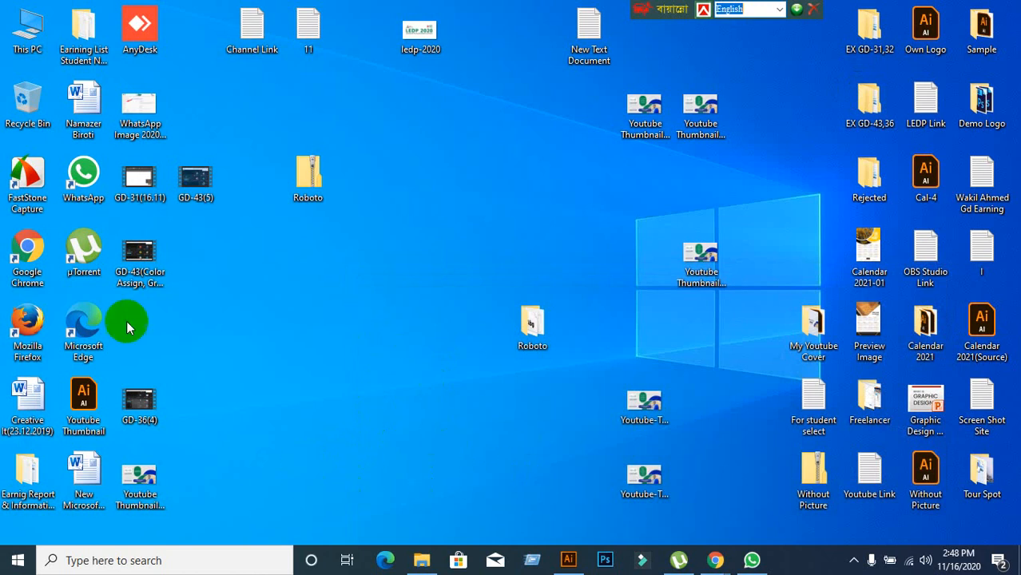
Drag the extracted Roboto folder icon up one row beside the Roboto zip.
right_click(322, 168)
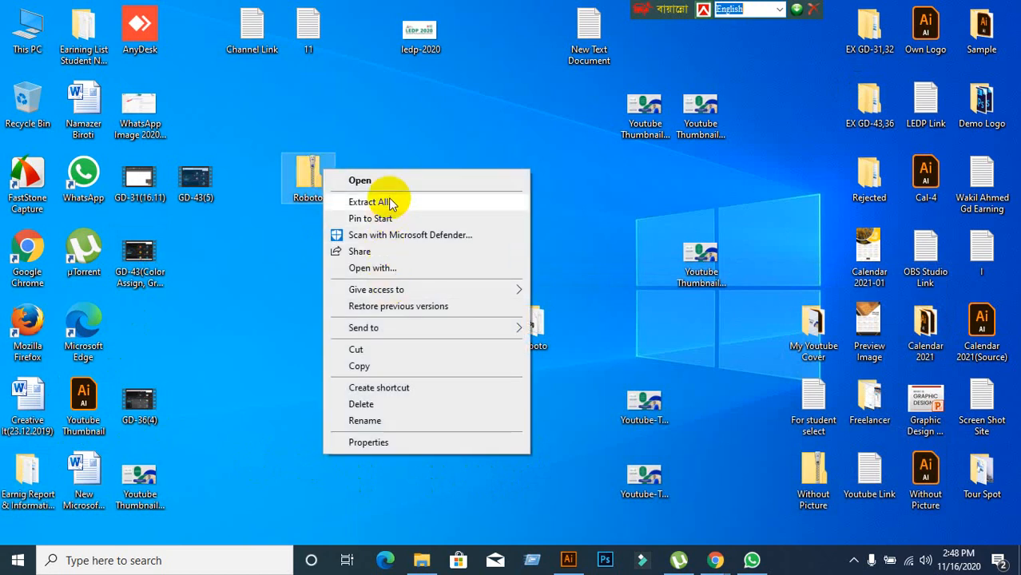
click(312, 267)
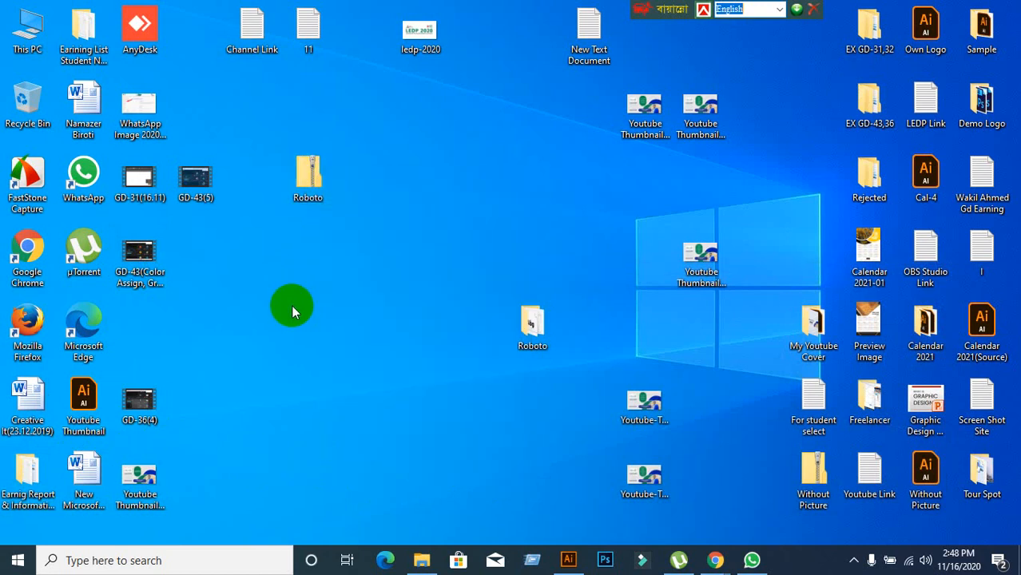
click(539, 336)
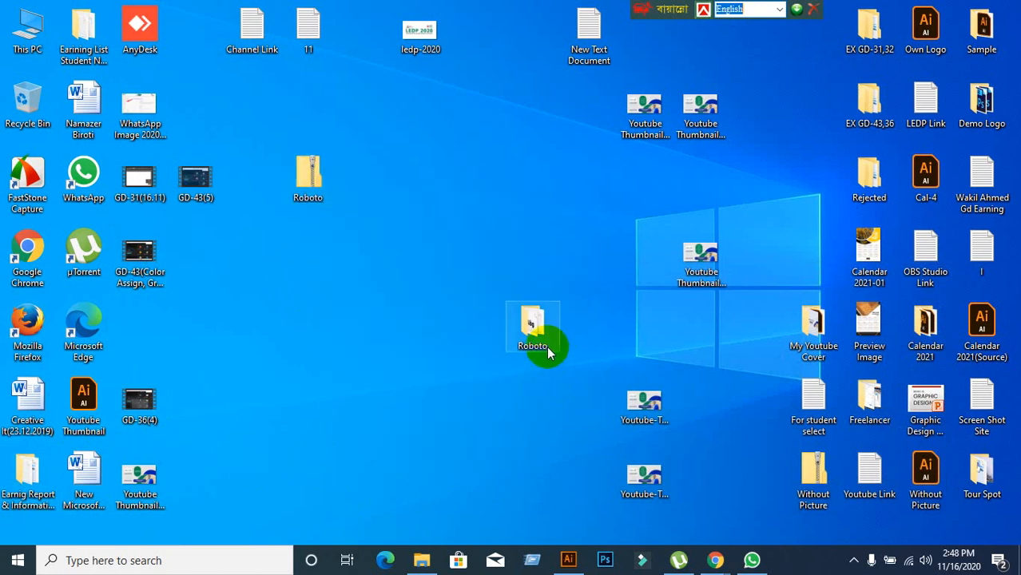
click(301, 171)
right_click(315, 183)
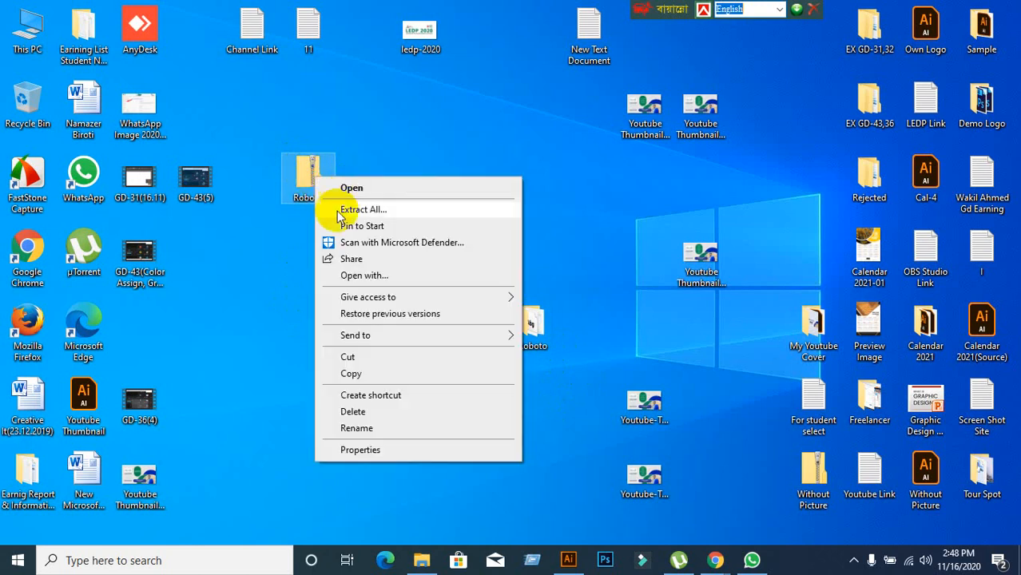
click(283, 278)
click(293, 195)
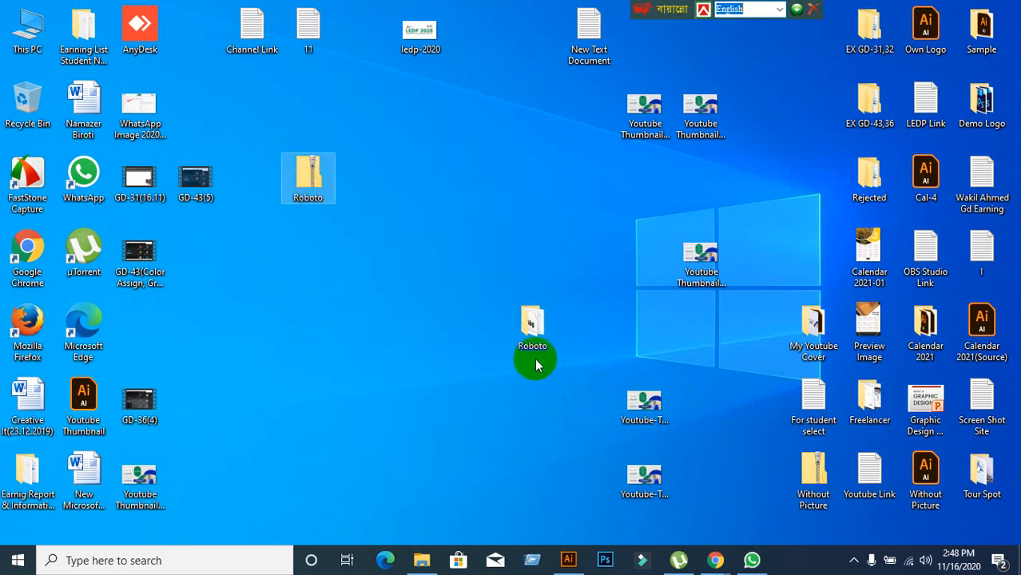
drag(535, 341, 533, 270)
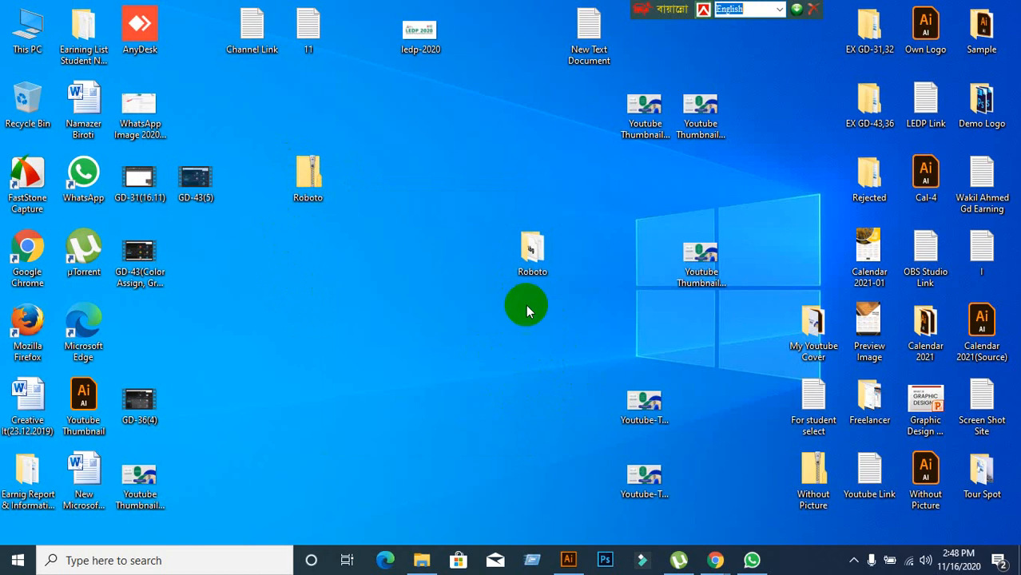
double_click(534, 262)
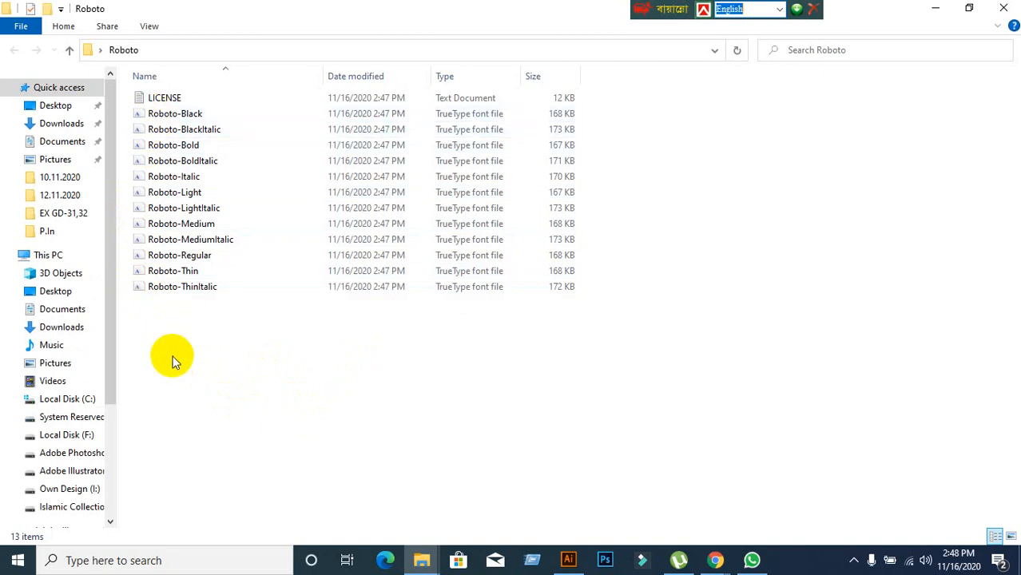
drag(165, 364, 206, 113)
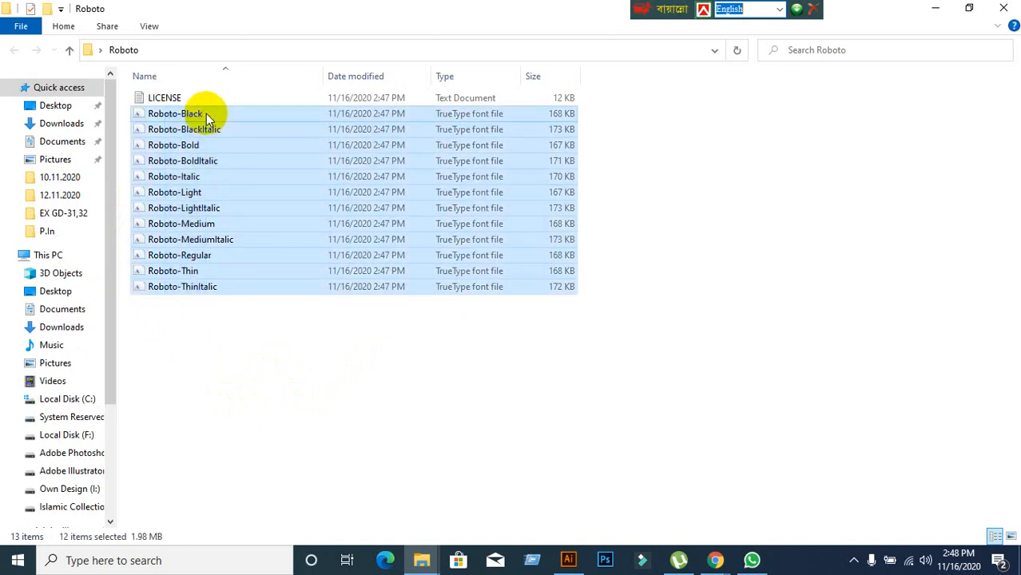
right_click(229, 154)
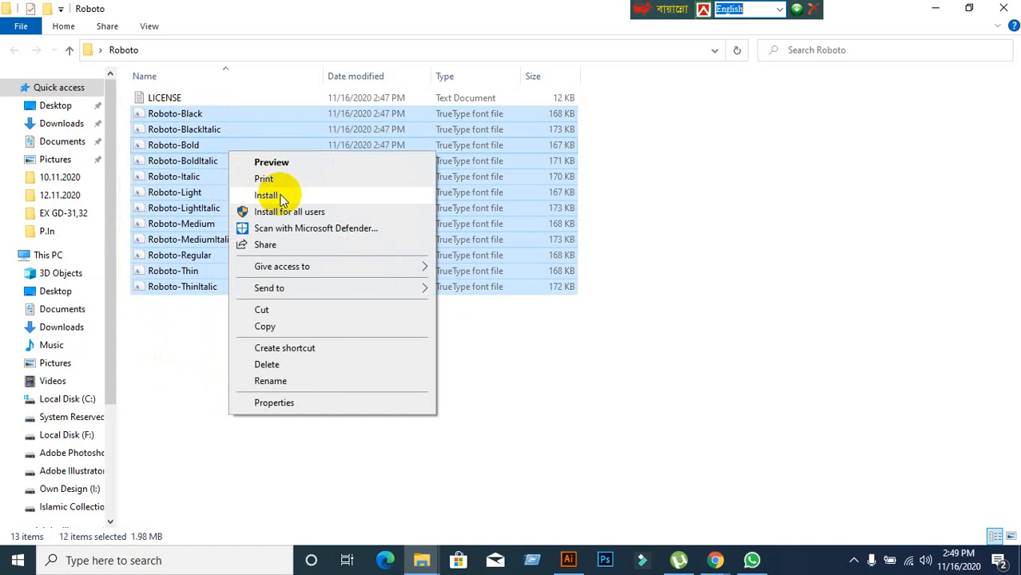
click(189, 449)
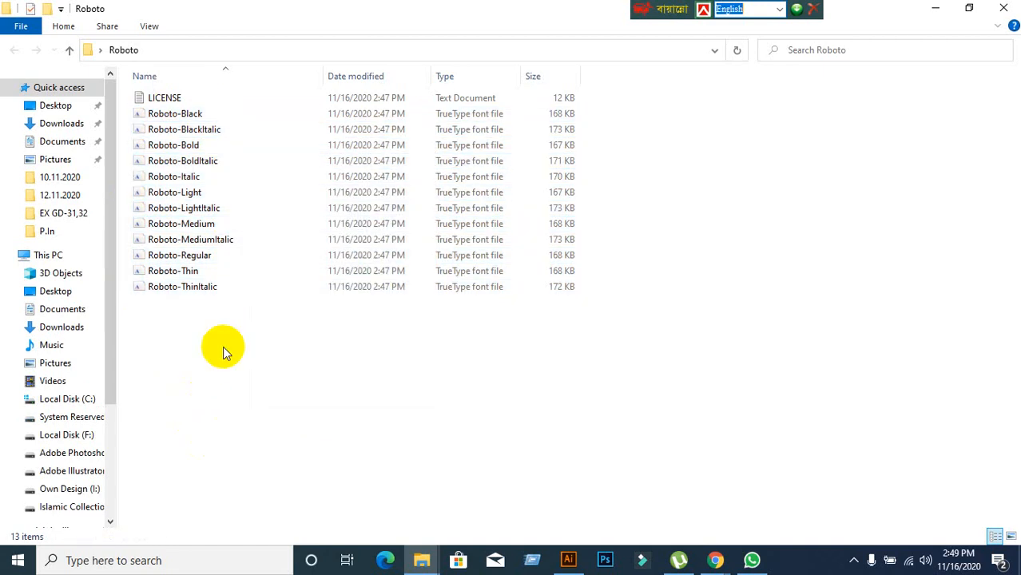
drag(188, 373, 210, 117)
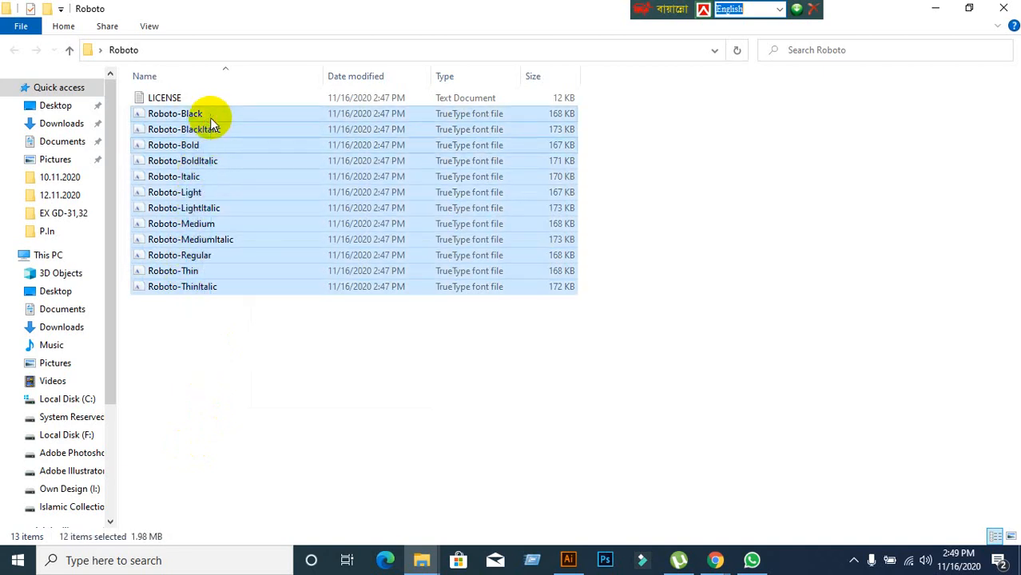
right_click(226, 130)
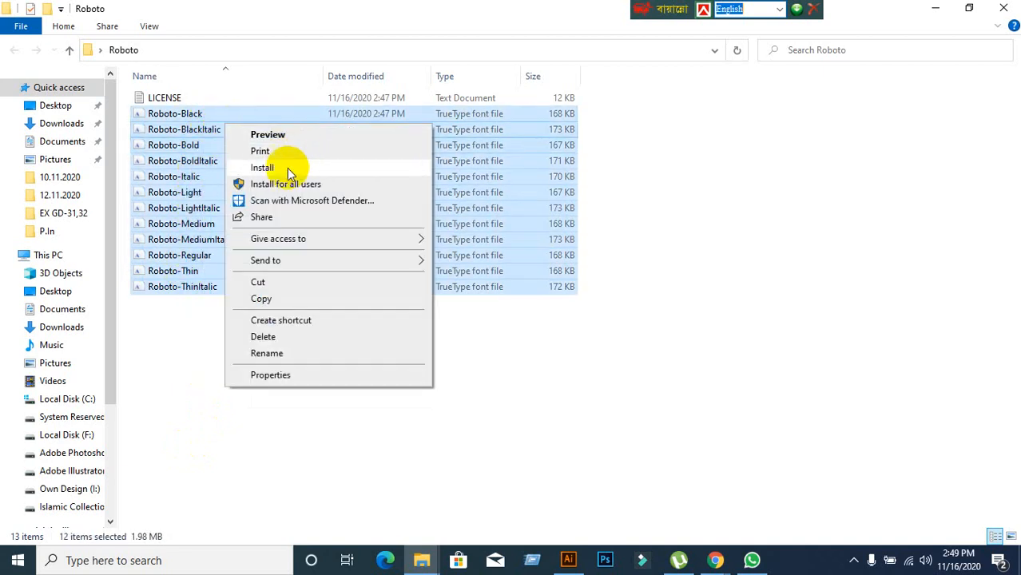
click(692, 218)
click(935, 8)
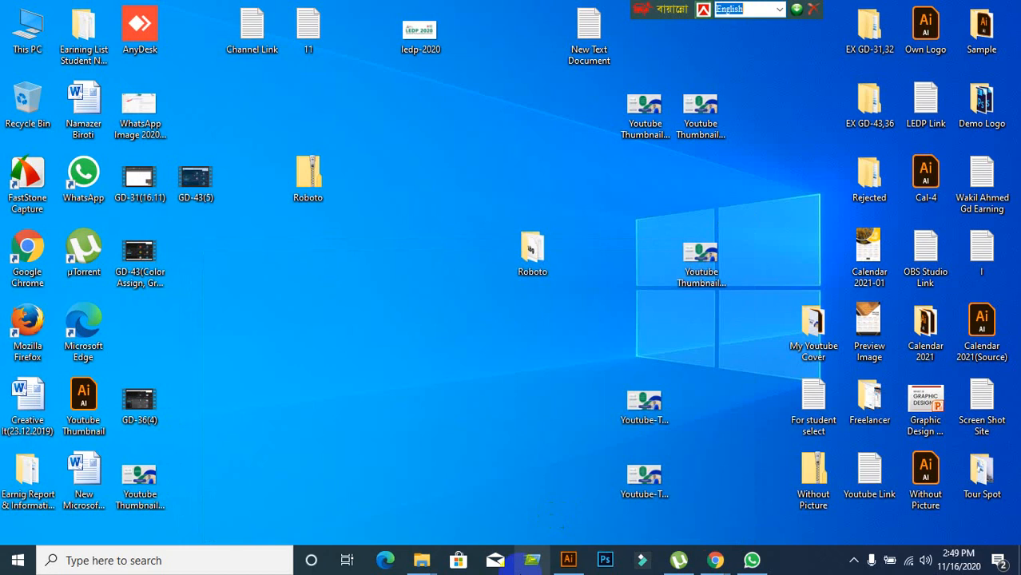
click(559, 564)
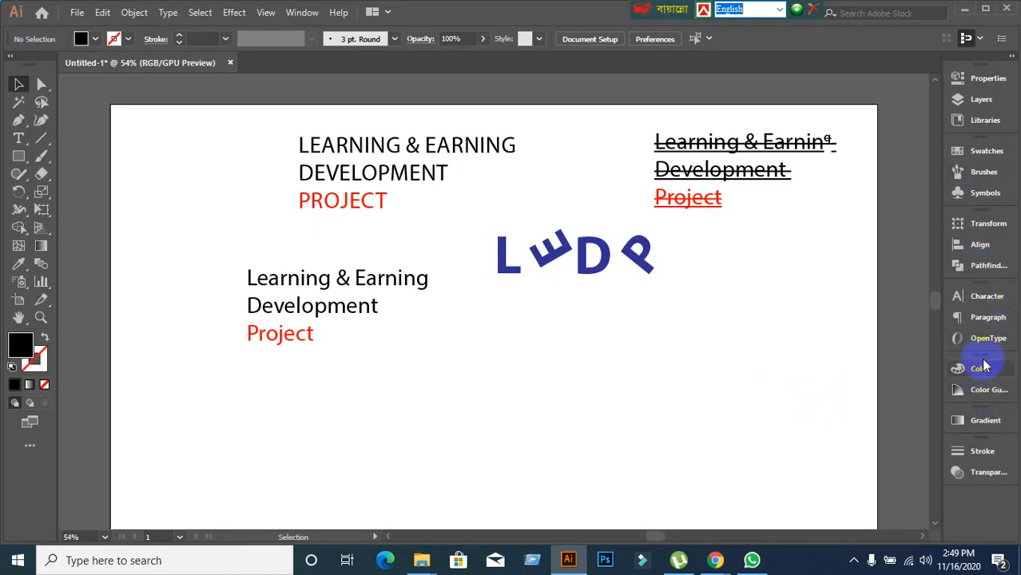
Set the Learning & Earning / Development / Project heading to Roboto Light at 41 pt.
click(986, 296)
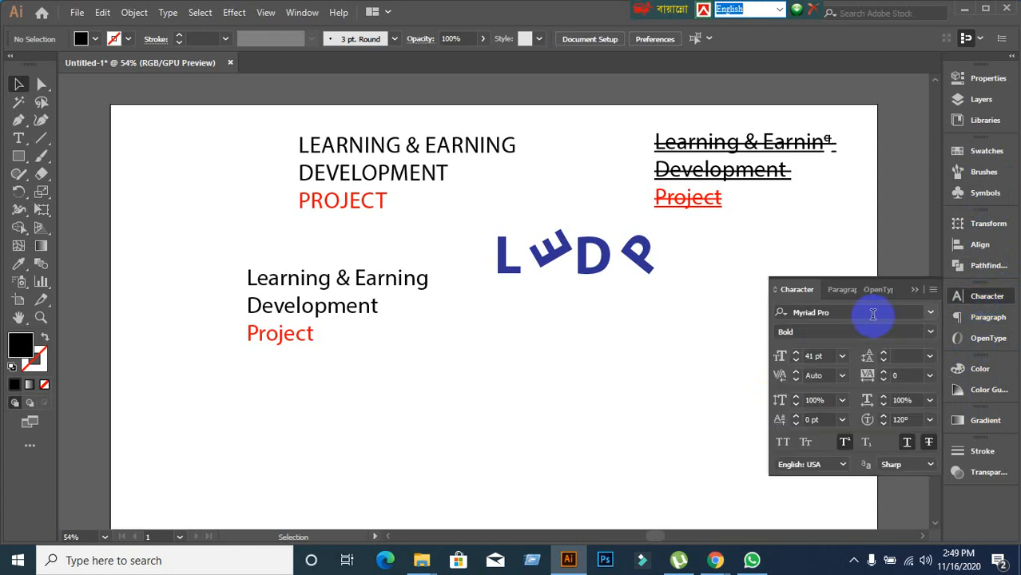
click(872, 312)
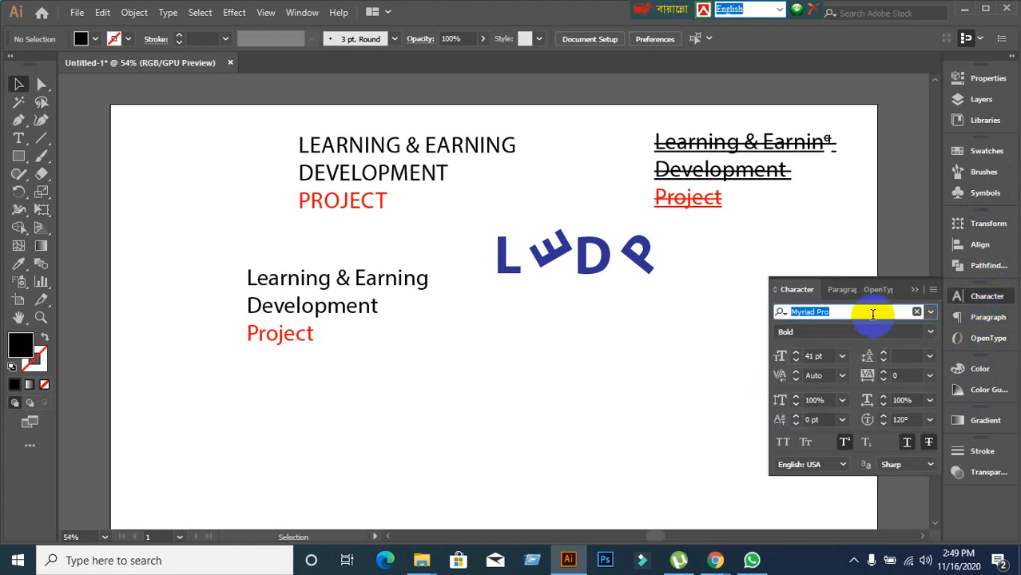
text(Ro)
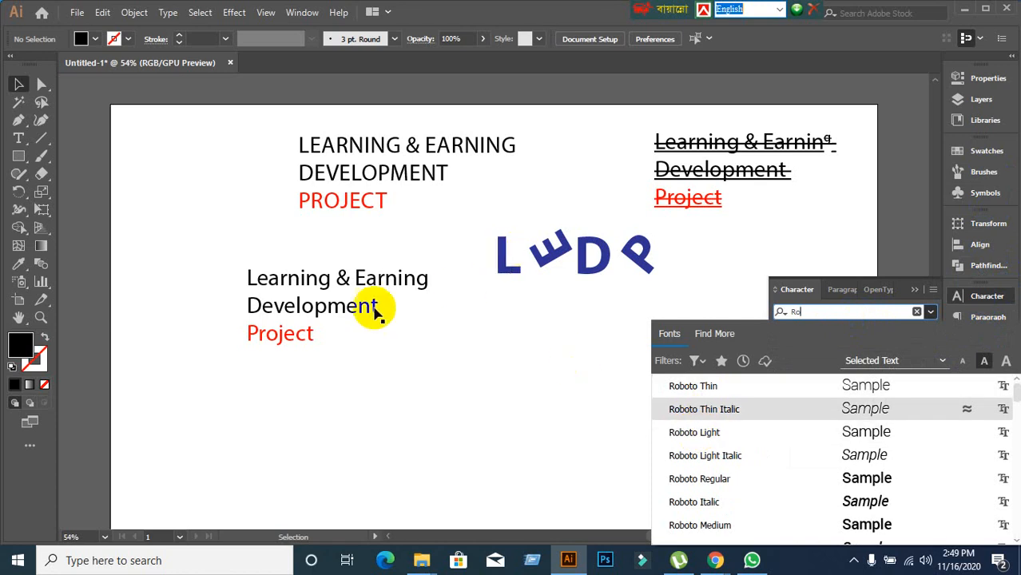
click(345, 283)
click(862, 313)
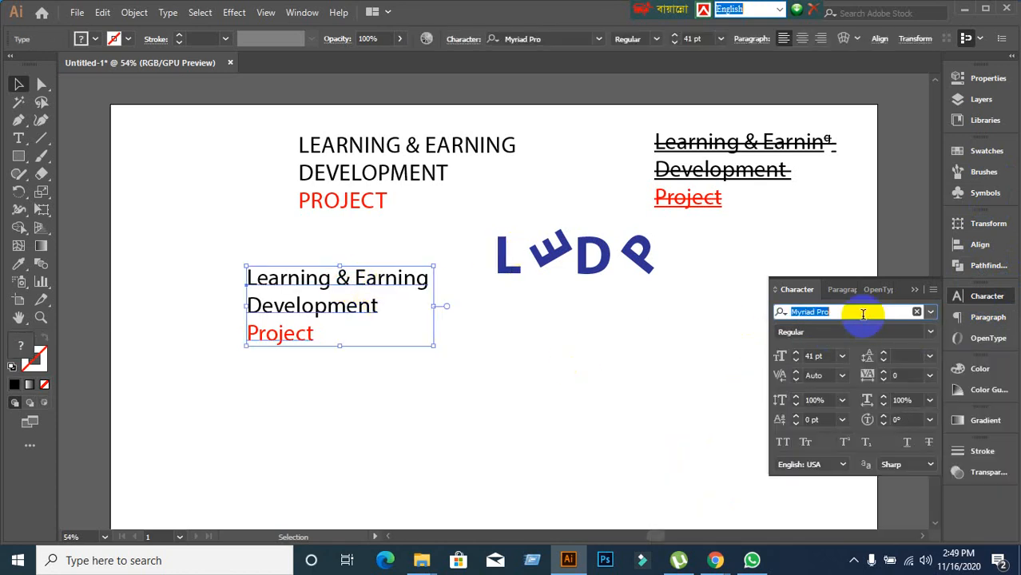
text(Robo)
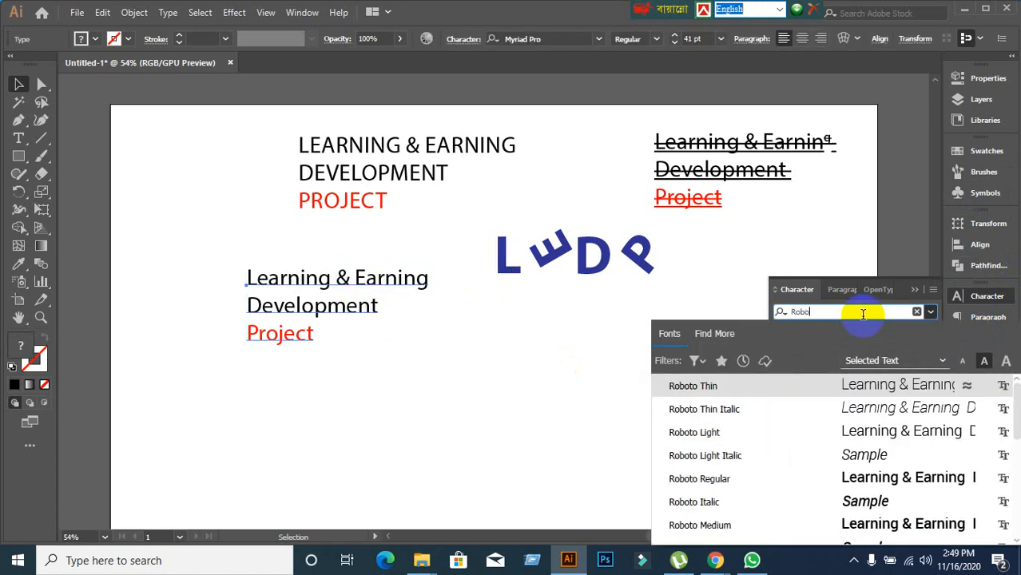
click(683, 432)
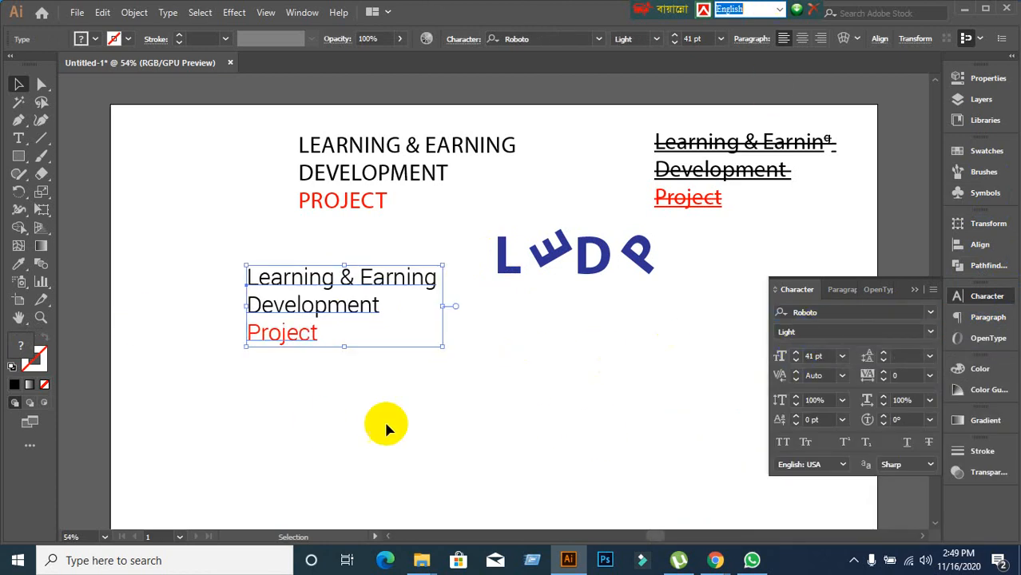
click(478, 442)
click(822, 313)
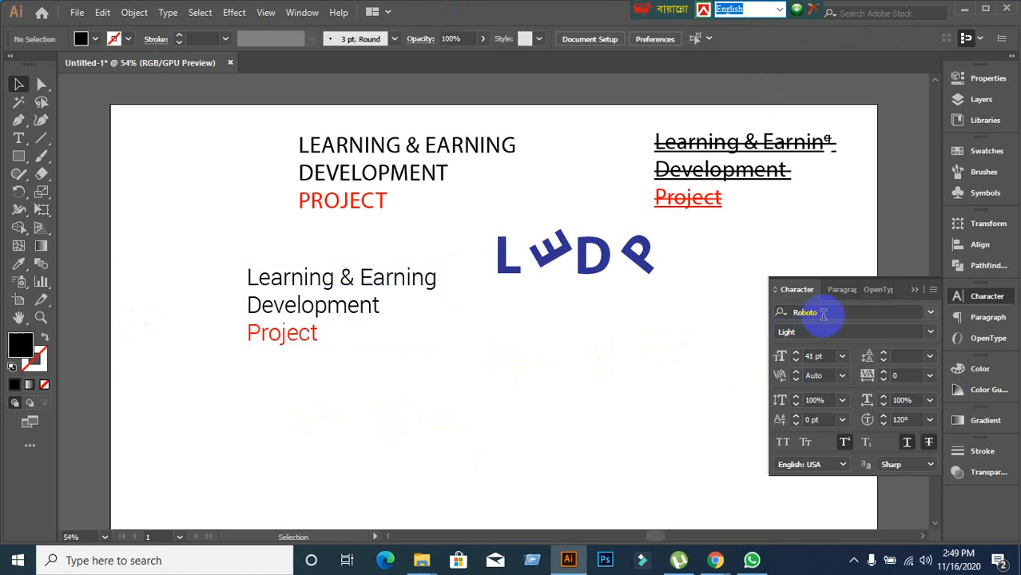
Clear the 'Rob' font search and close the font list, leaving Roboto Light applied.
click(565, 402)
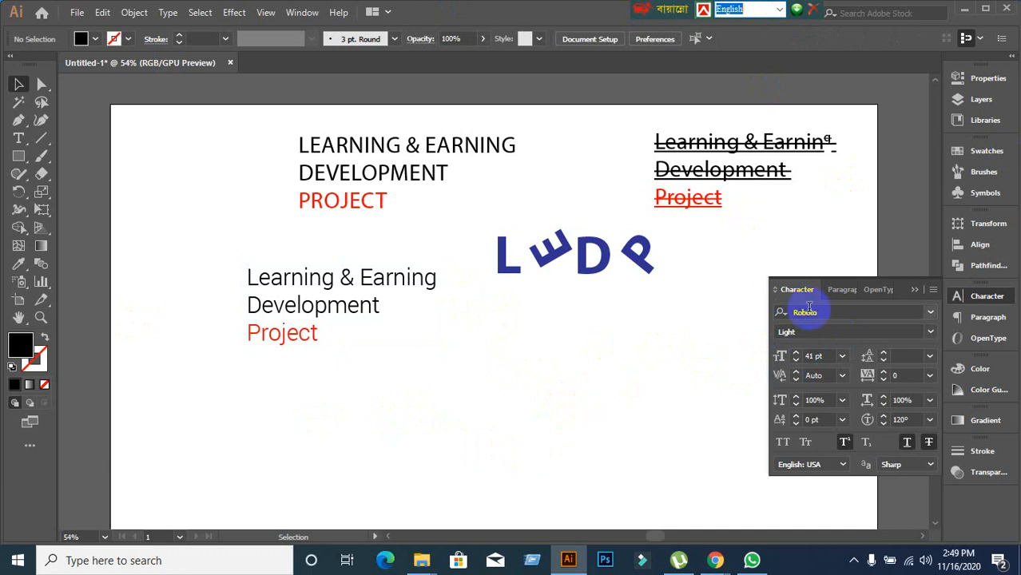
click(820, 313)
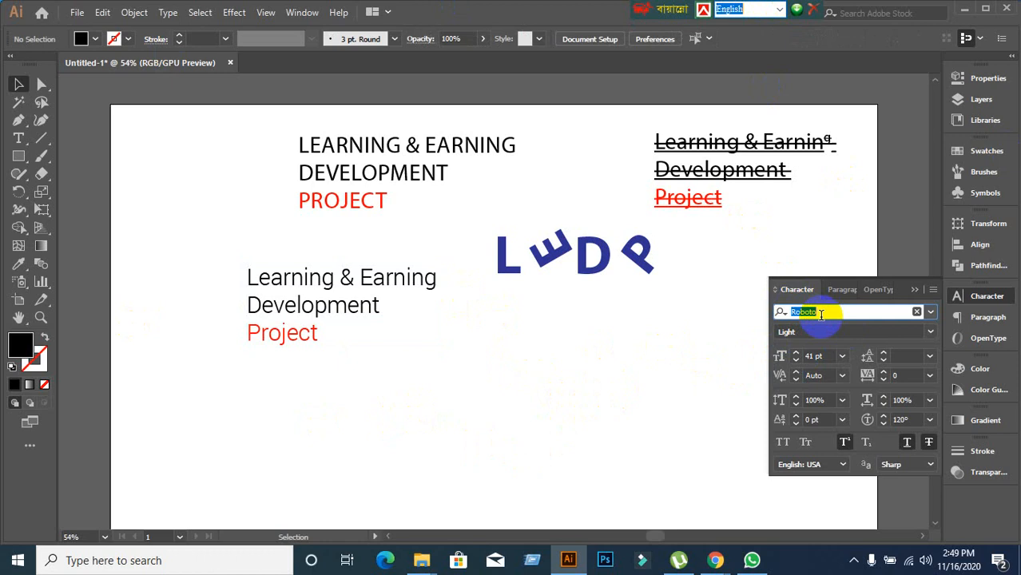
click(644, 383)
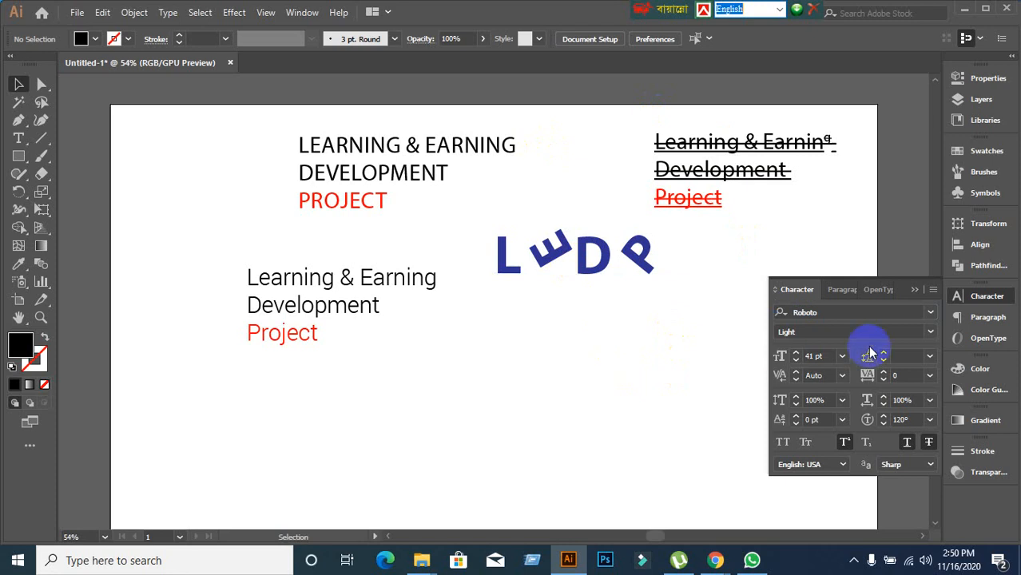
click(866, 311)
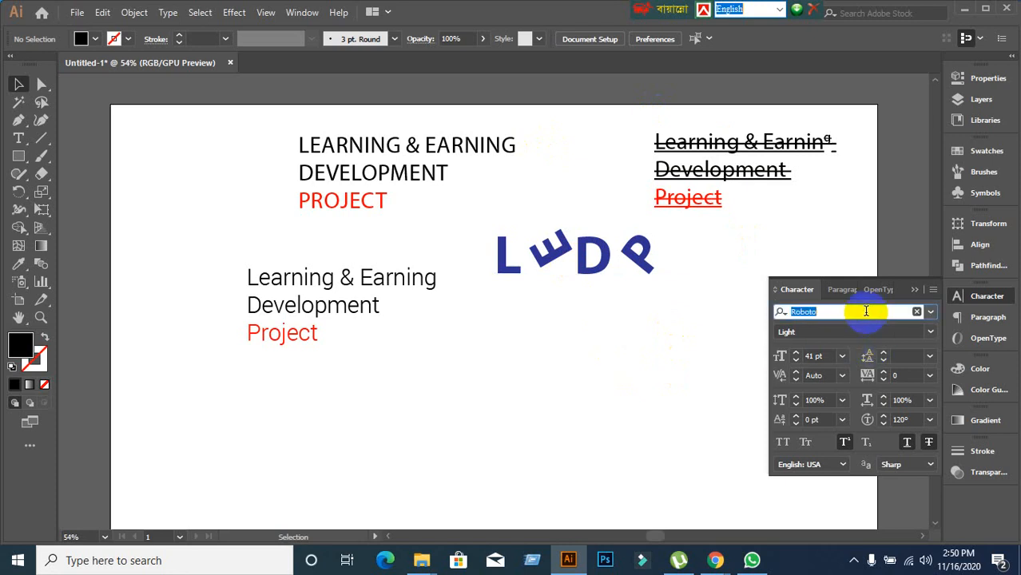
text(Rob)
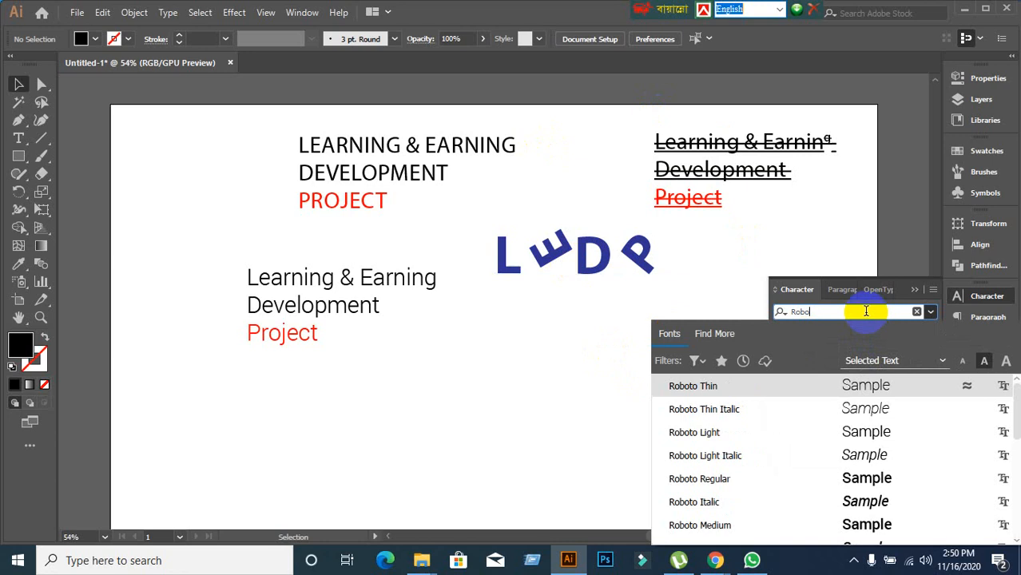
key(BackSpace)
key(BackSpace)
key(BackSpace)
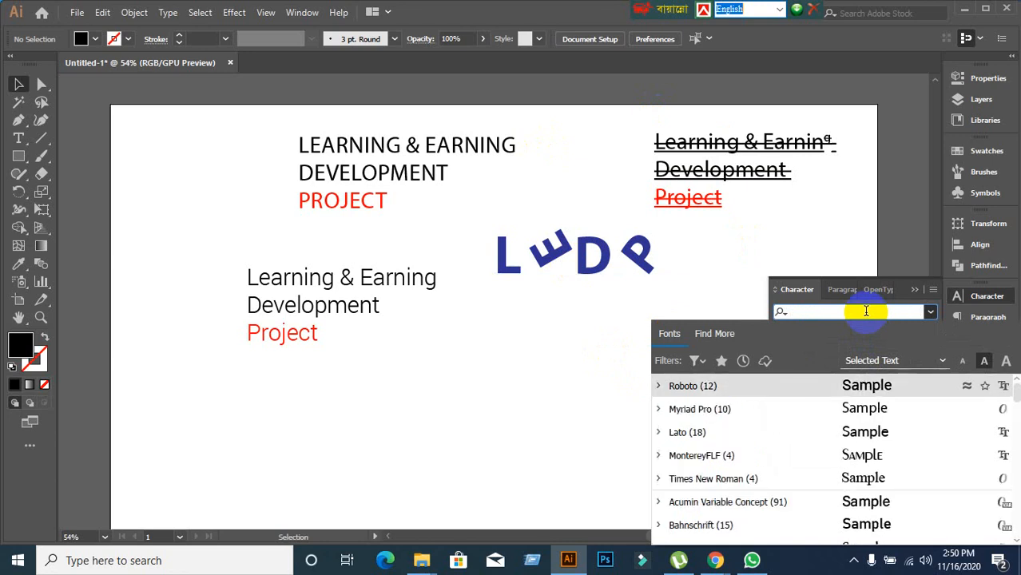
click(815, 238)
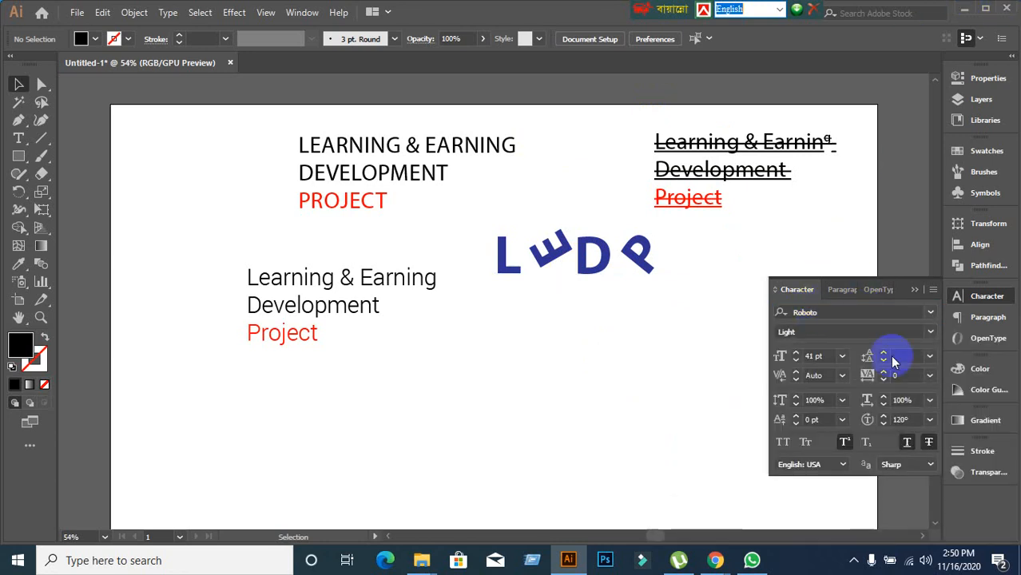
Collapse the Character panel into the dock and deselect the restyled text block.
click(916, 292)
scroll(553, 414, down, 1)
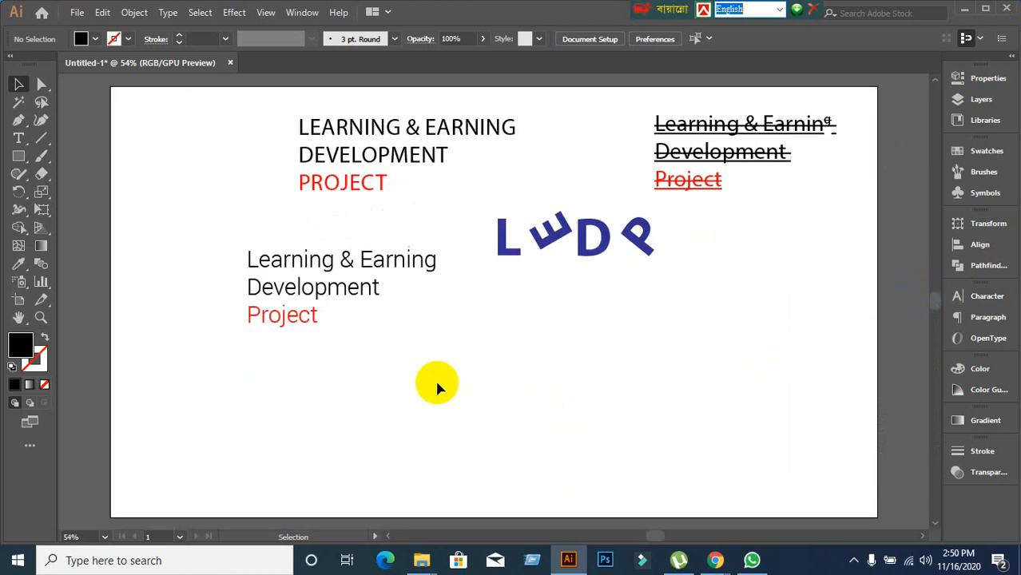
click(319, 296)
click(643, 411)
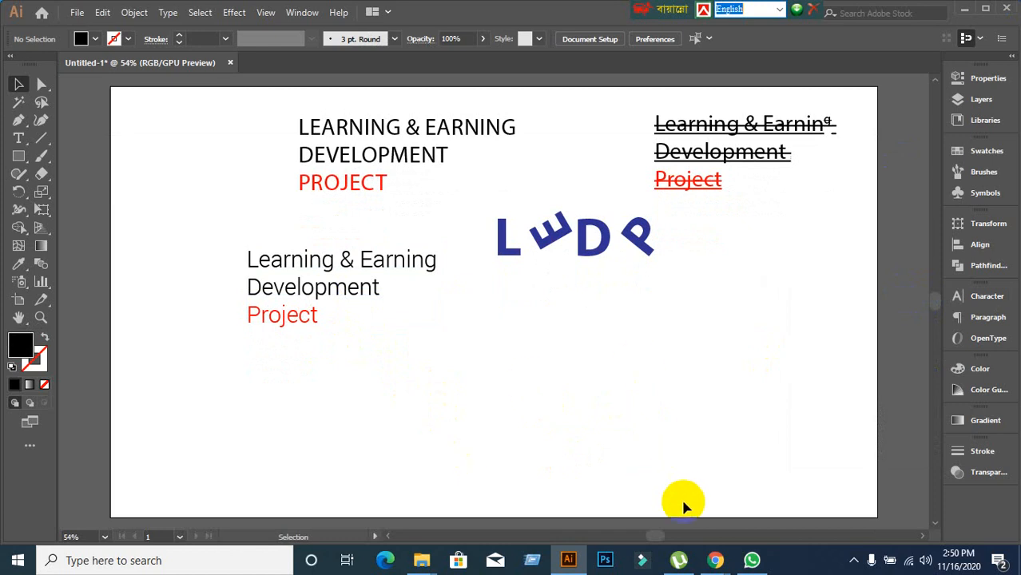
Admit the waiting person into the Google Meet call.
mouse_move(715, 557)
click(599, 467)
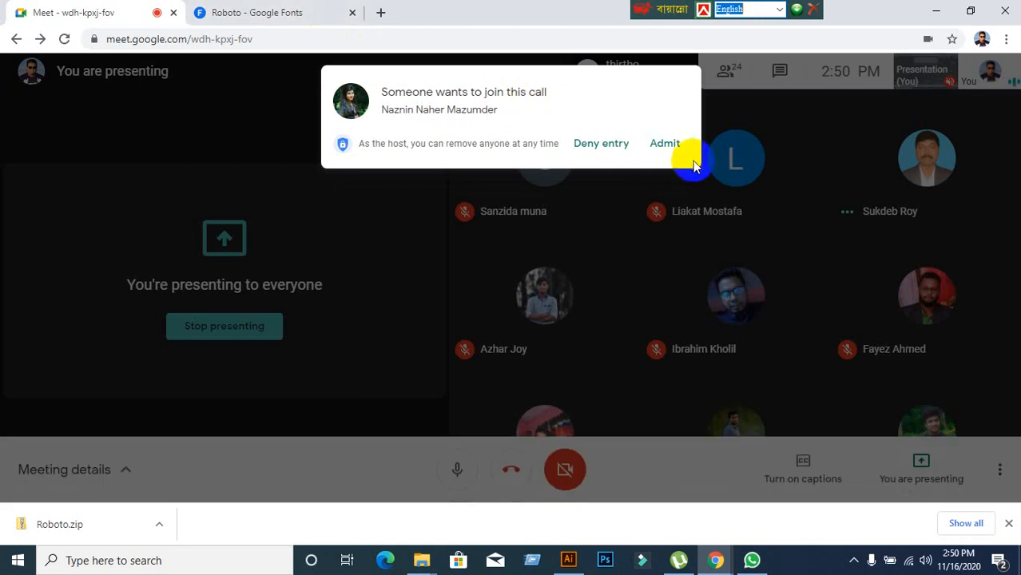
click(665, 147)
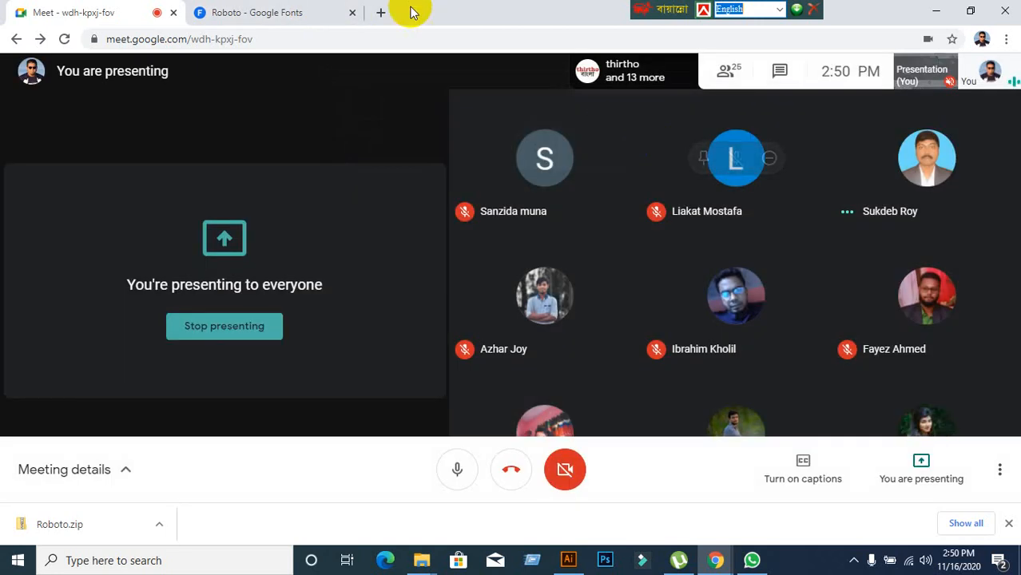
Close the Roboto Google Fonts tab and add a blank new tab, ending on the meeting.
click(243, 12)
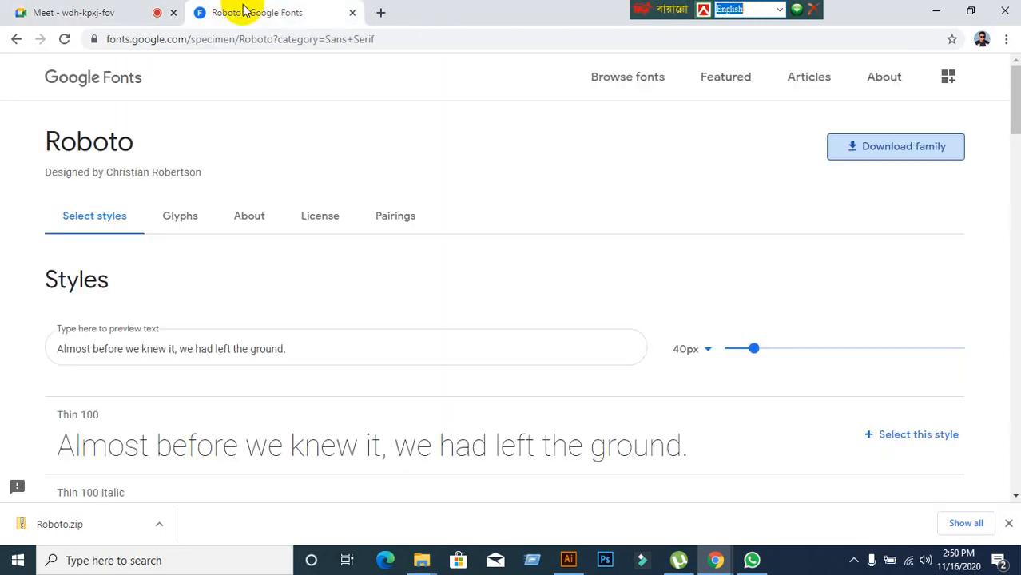
click(354, 14)
click(204, 12)
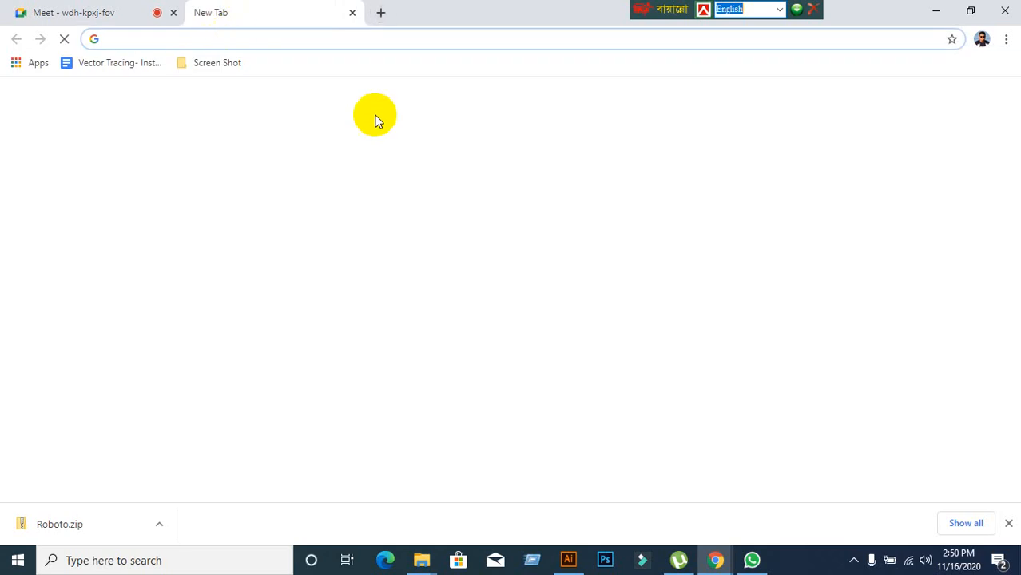
click(72, 15)
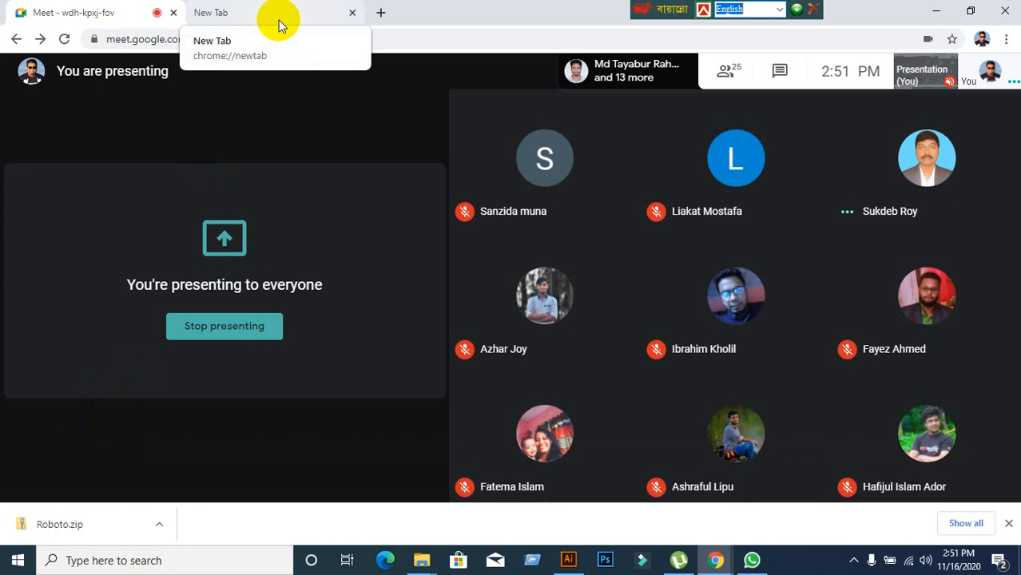
click(279, 26)
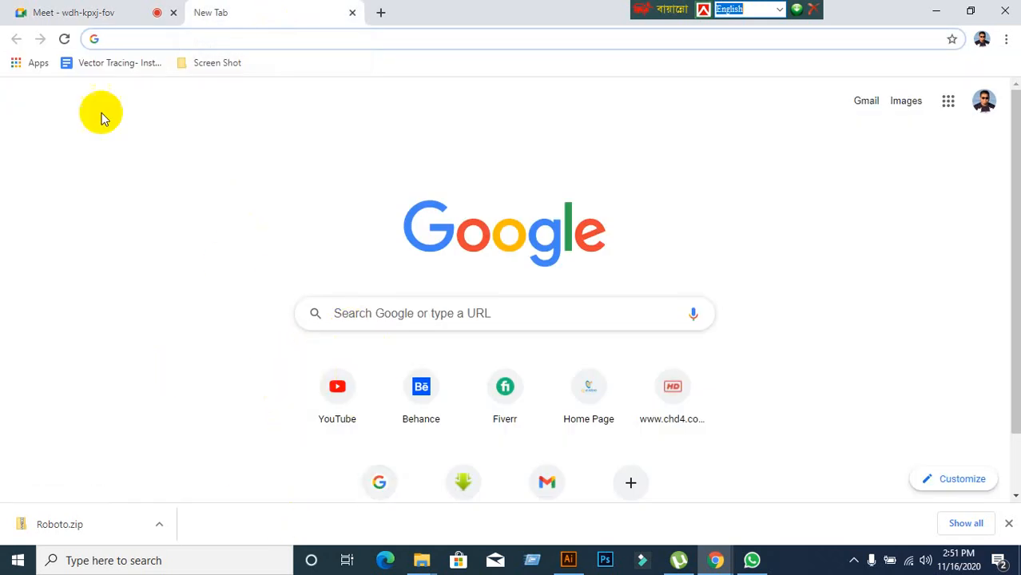
click(84, 14)
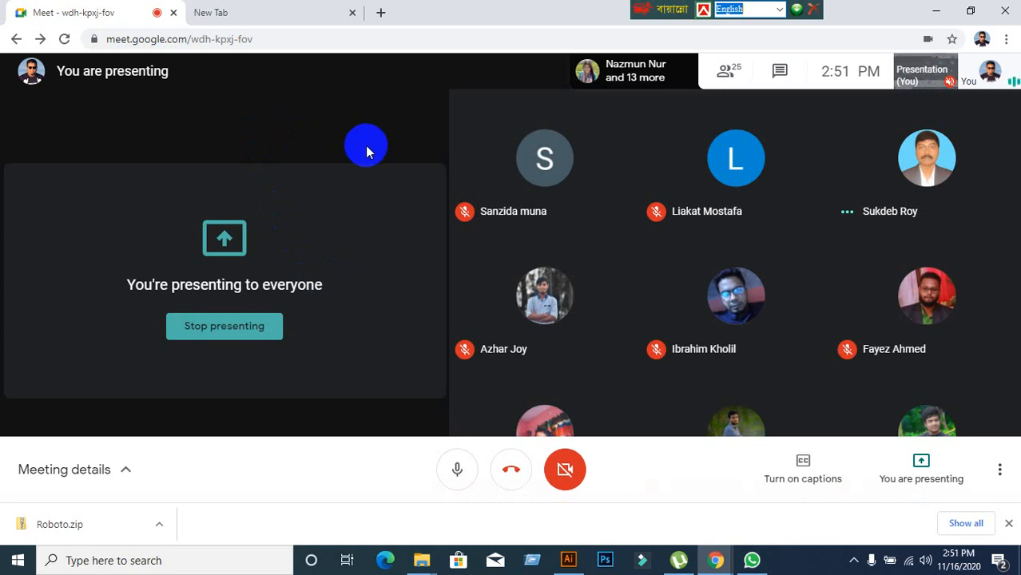
click(269, 11)
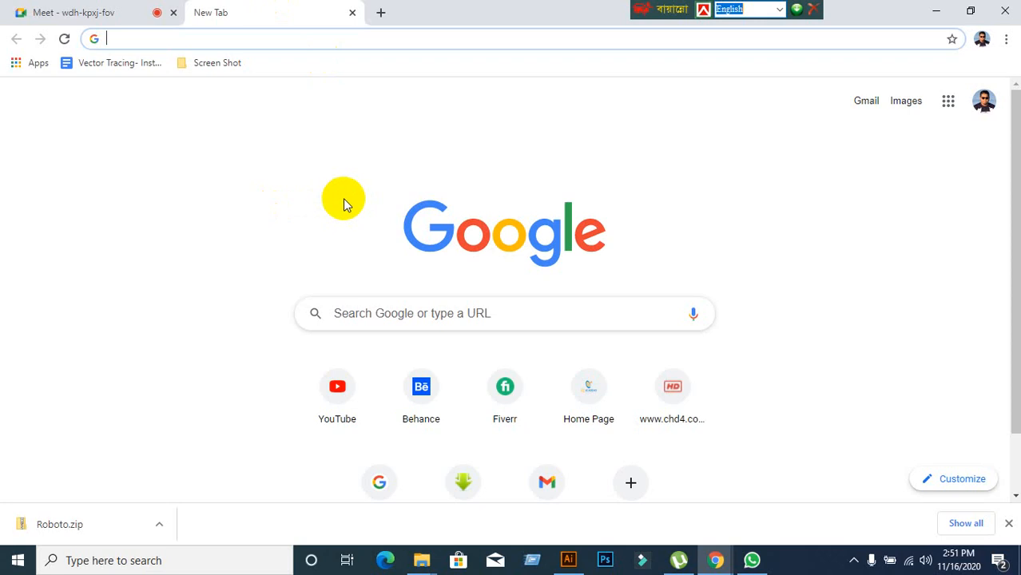
text(www.)
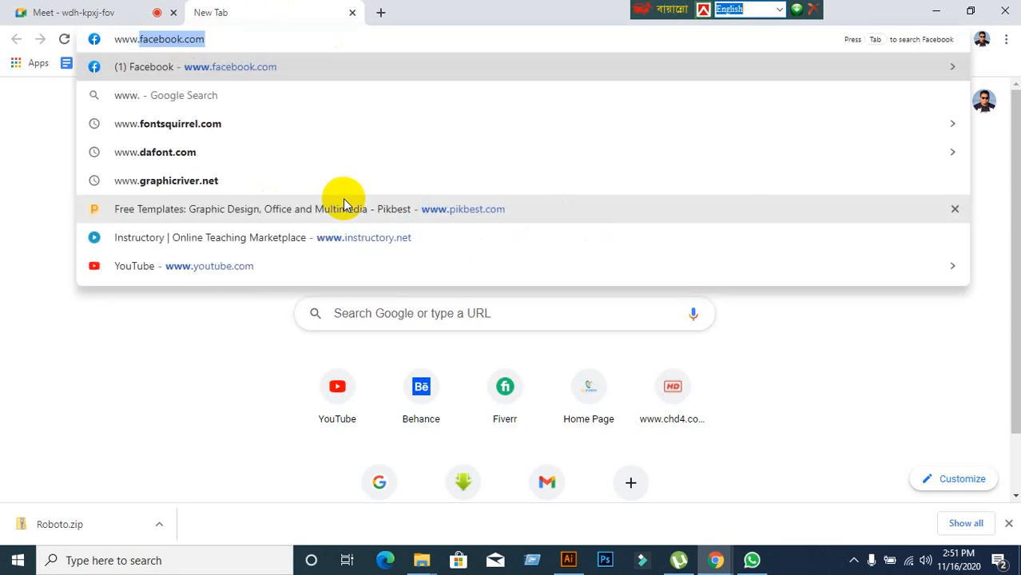
text(graphic)
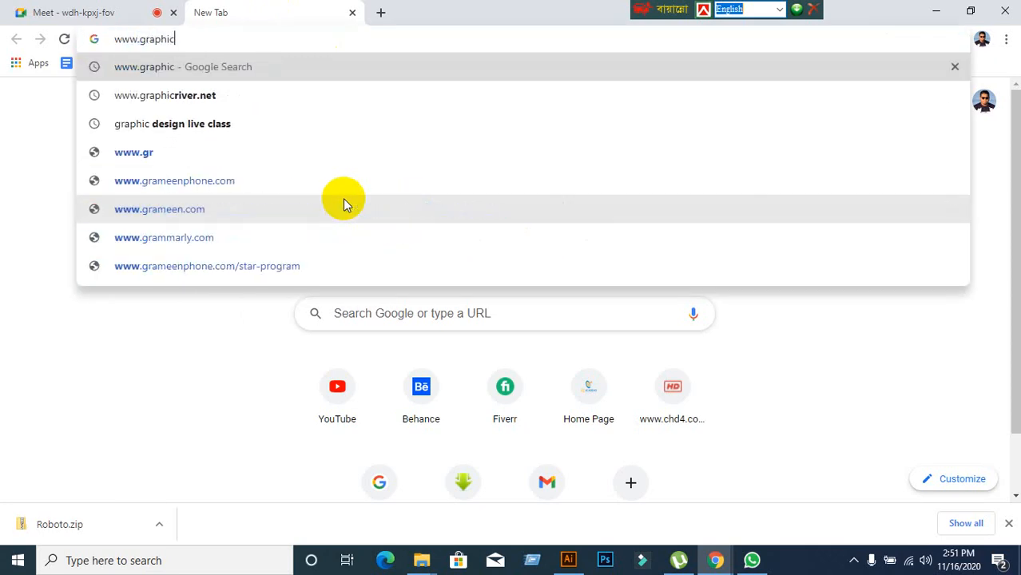
text(ri)
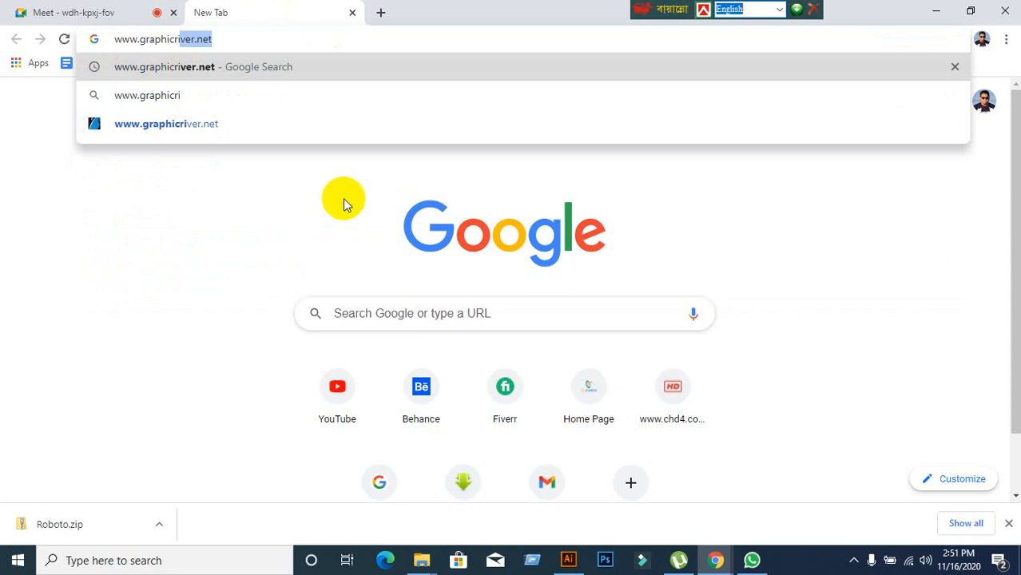
key(Return)
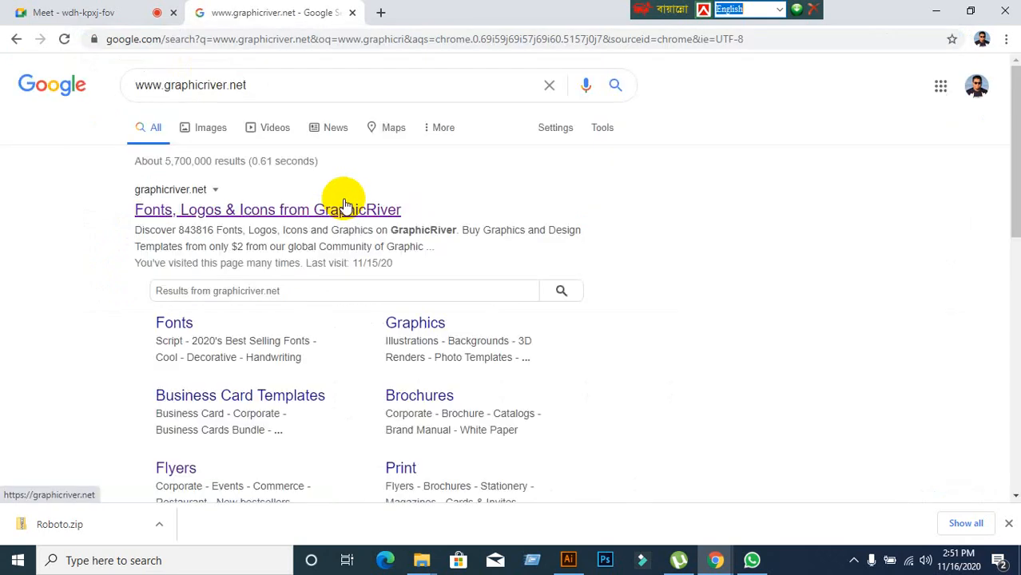
click(171, 205)
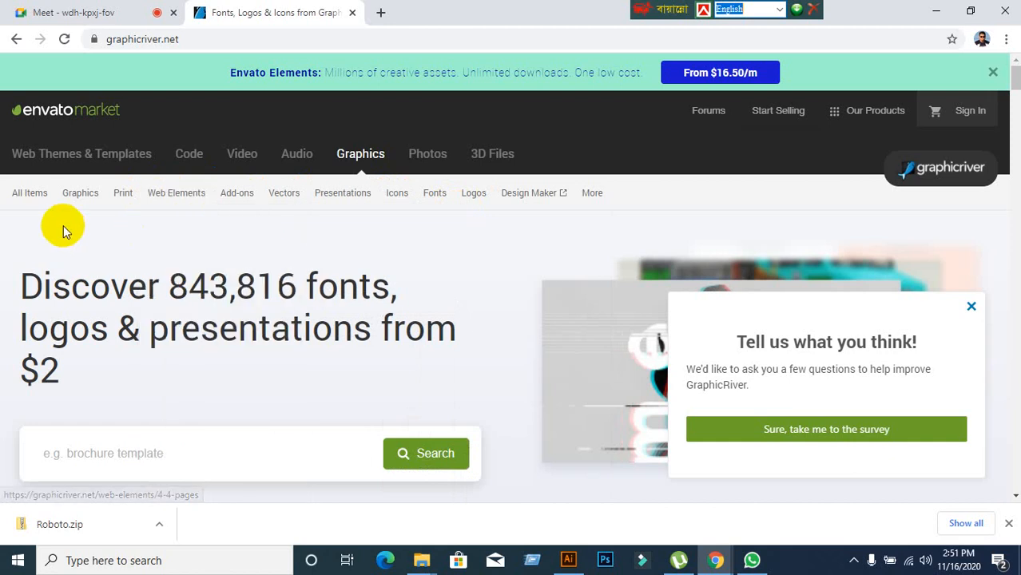
Browse GraphicRiver's corporate print flyer templates, including the 4 Color Schemes business flyer, then close the tab.
mouse_move(122, 200)
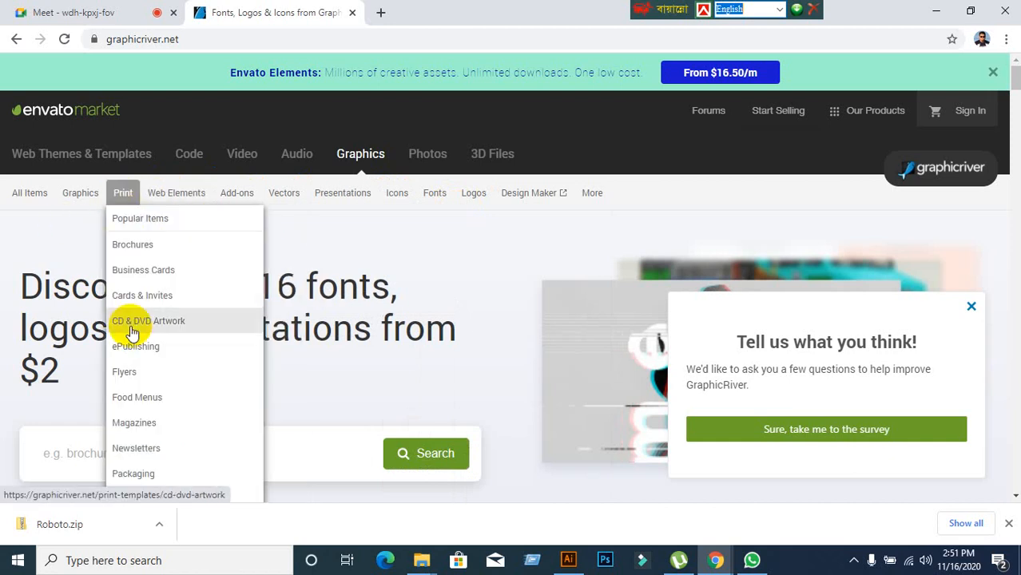
click(128, 372)
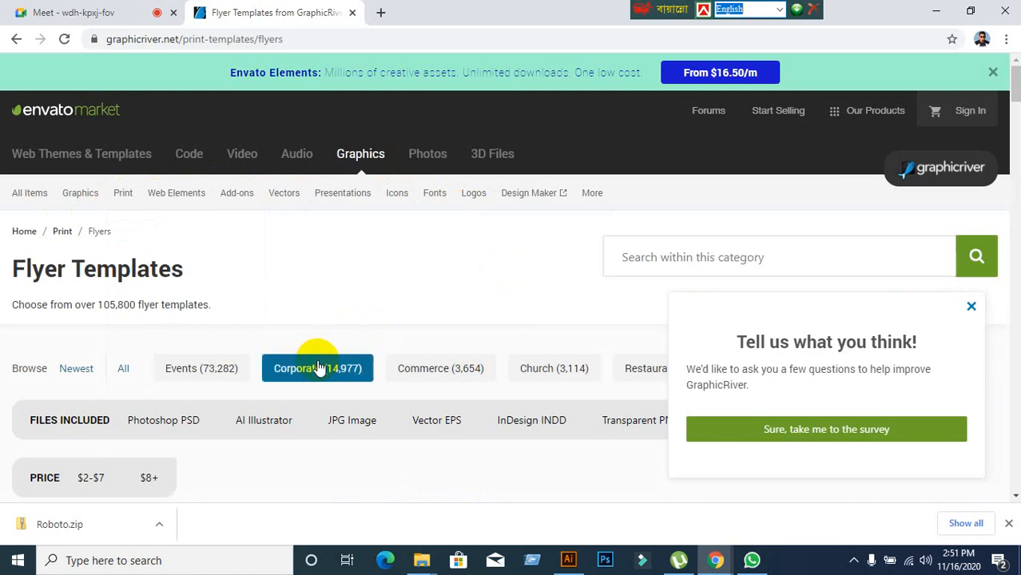
click(319, 361)
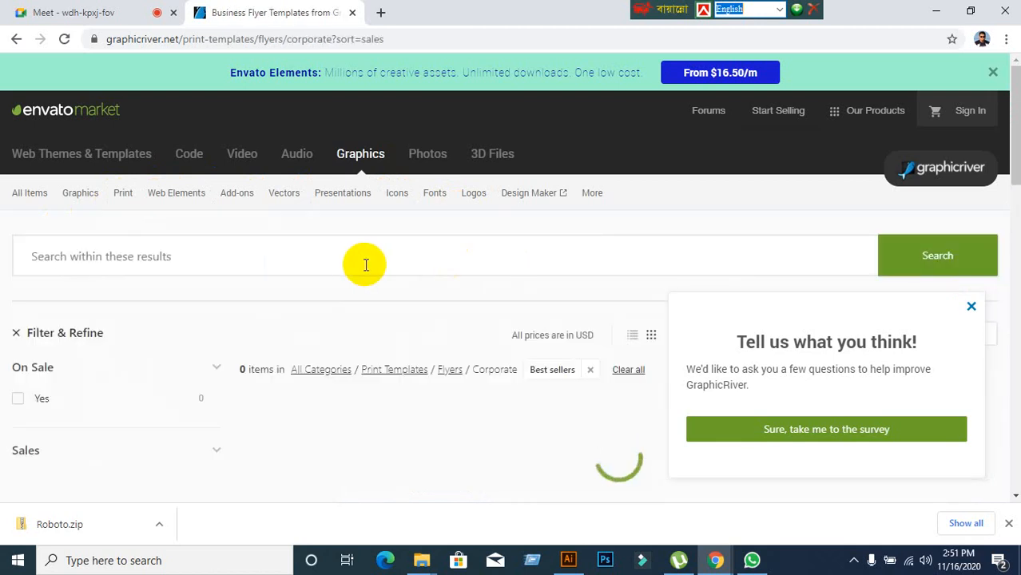
scroll(366, 265, down, 10)
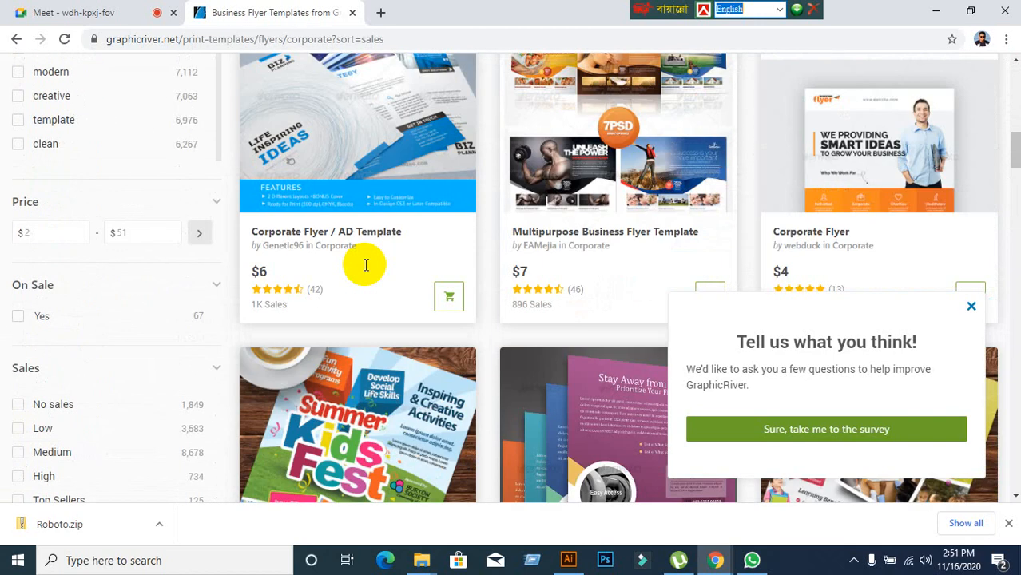
scroll(365, 265, down, 4)
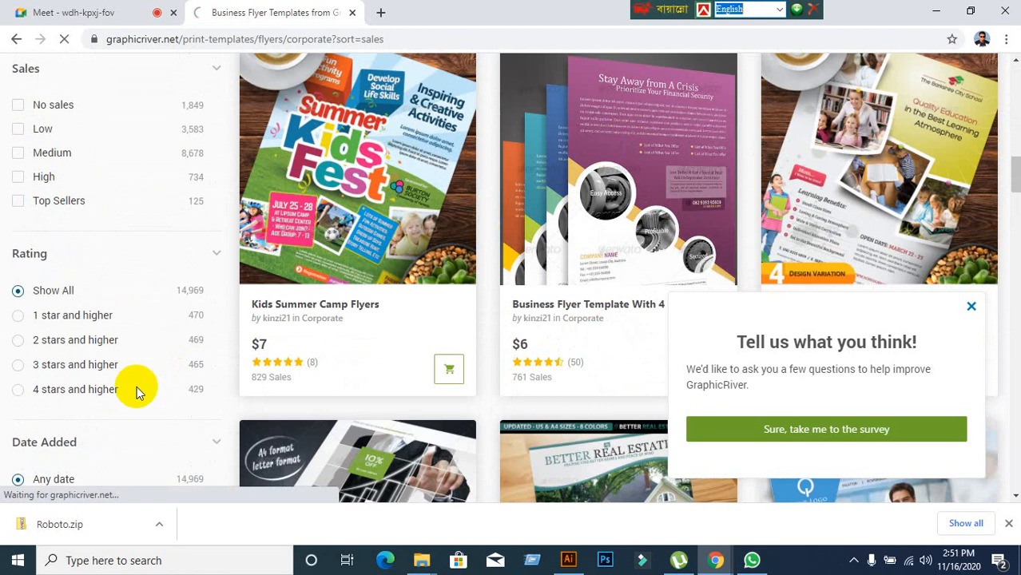
scroll(138, 386, down, 4)
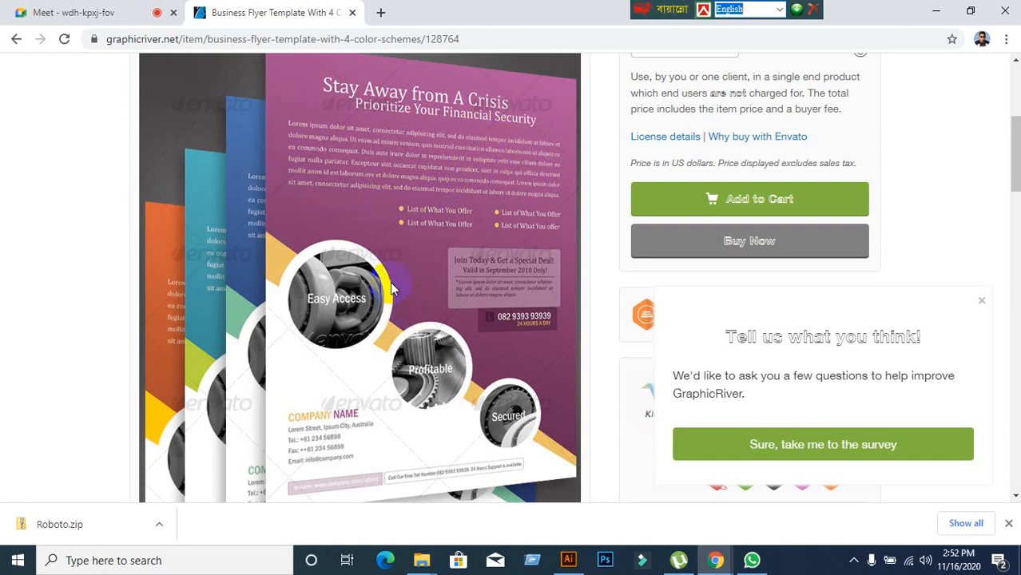
click(352, 12)
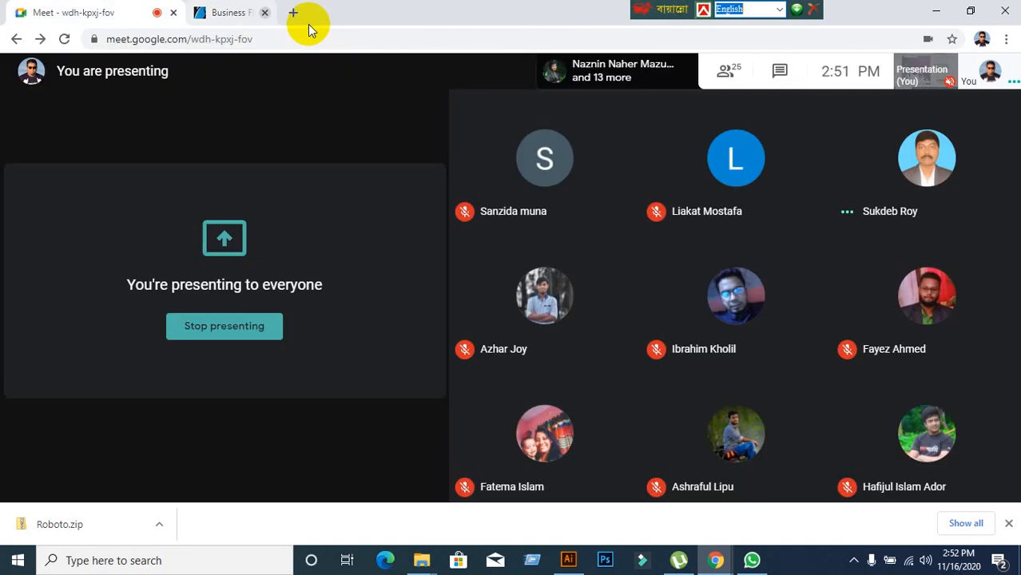
In a new tab, search Google for lorem ipsum and open the lipsum.com page.
click(201, 12)
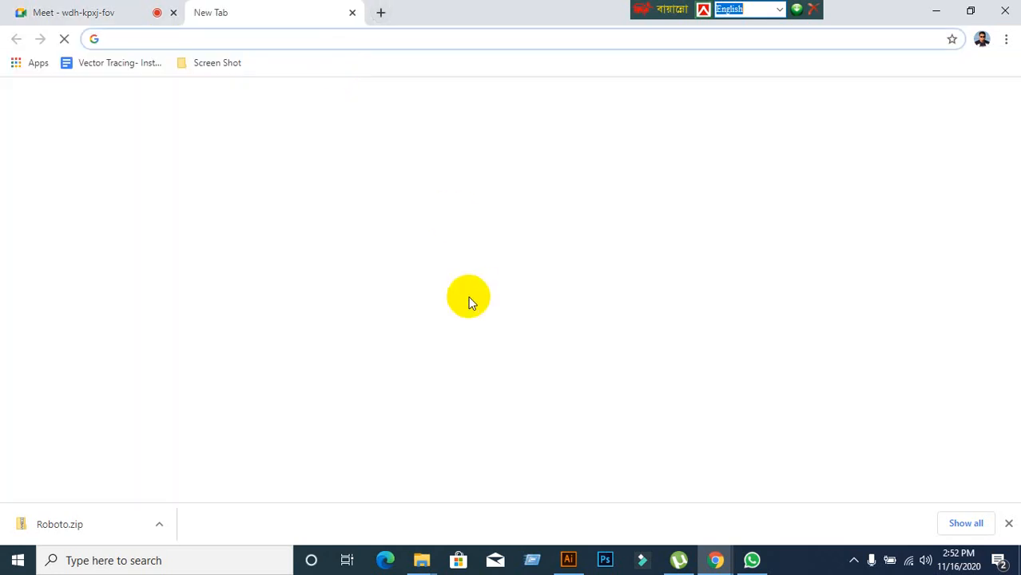
click(384, 316)
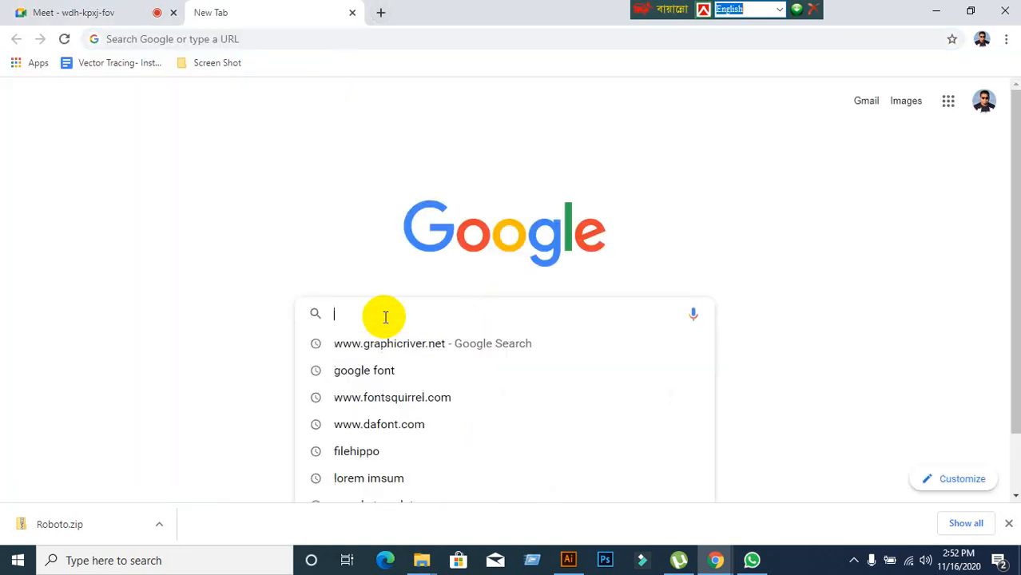
text(lo)
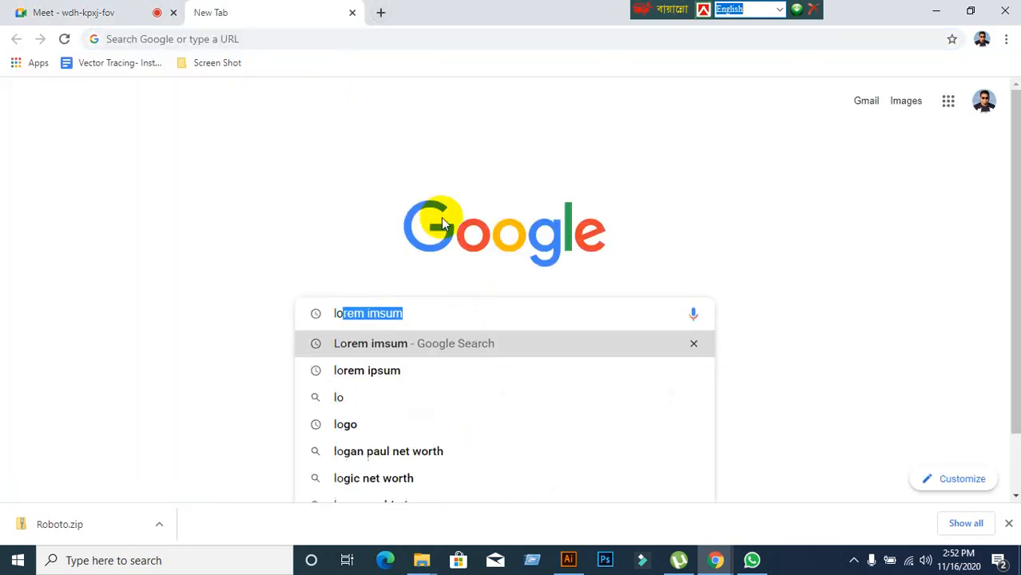
key(Return)
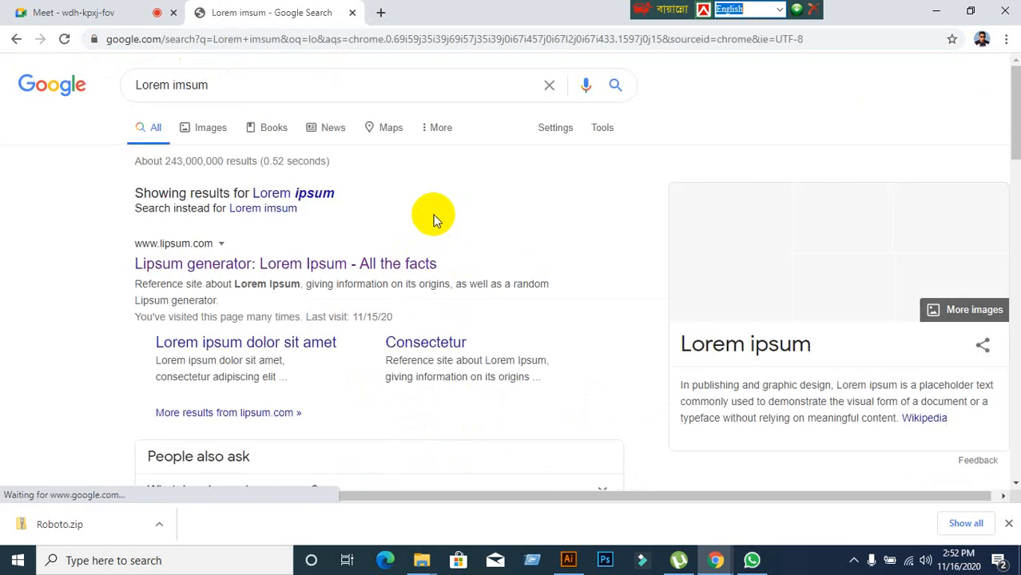
click(206, 274)
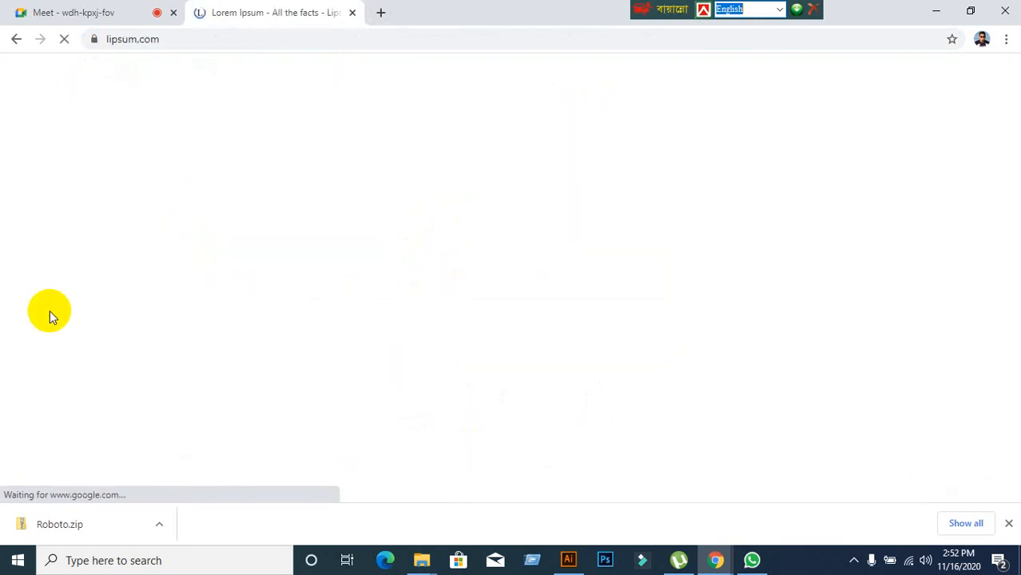
scroll(597, 198, down, 15)
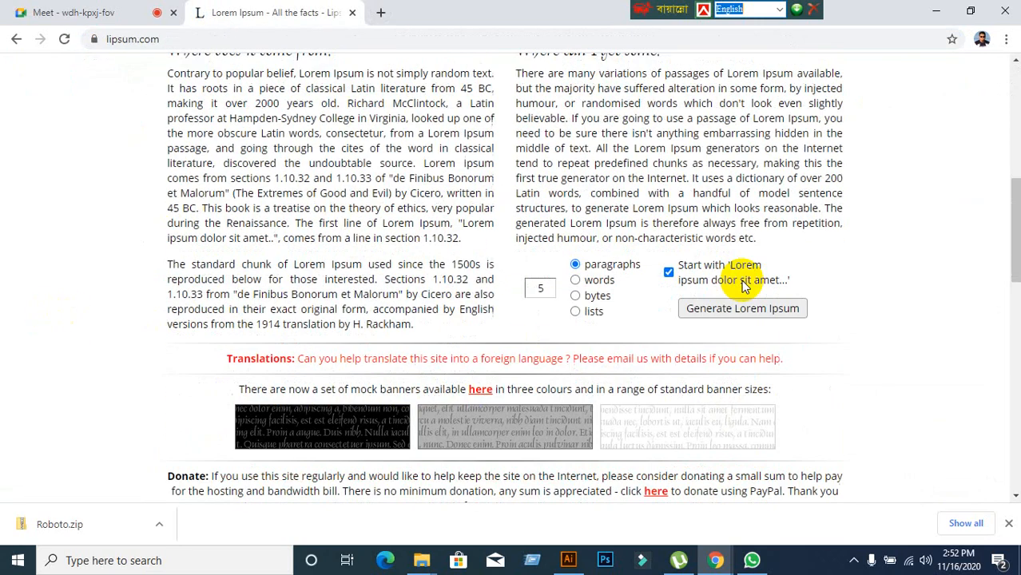
scroll(403, 267, down, 8)
scroll(360, 331, up, 9)
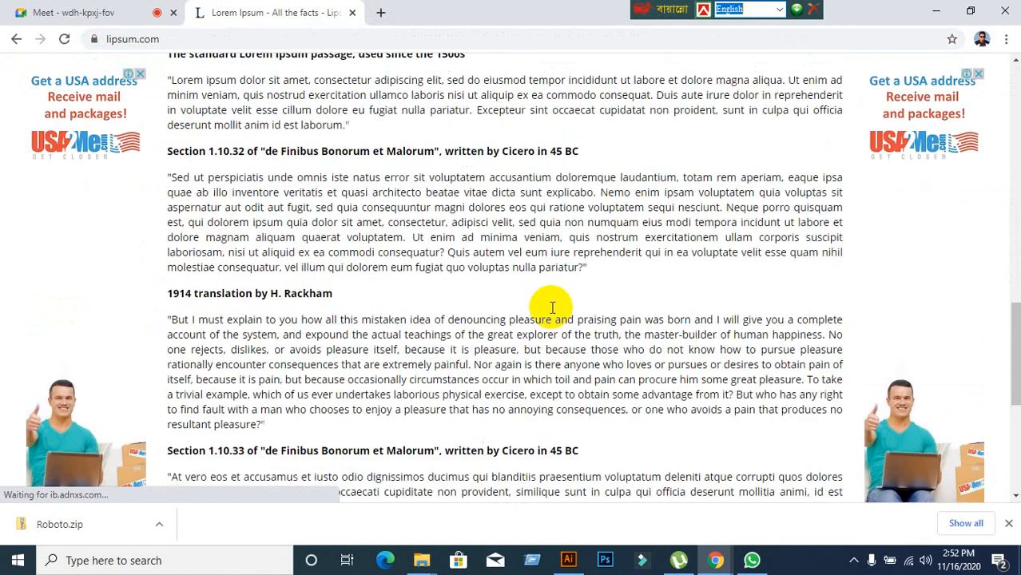
scroll(549, 336, up, 10)
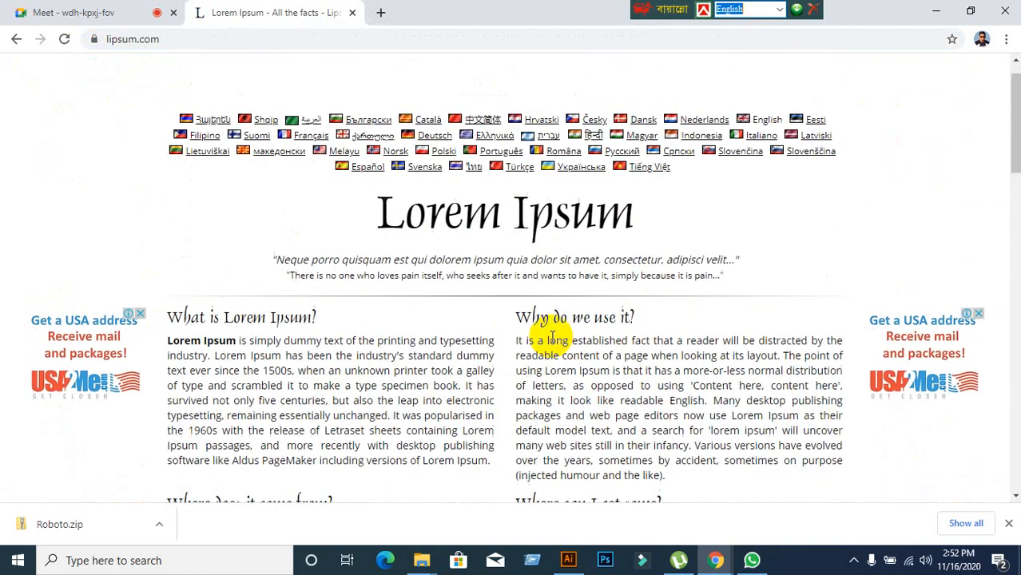
scroll(545, 345, down, 3)
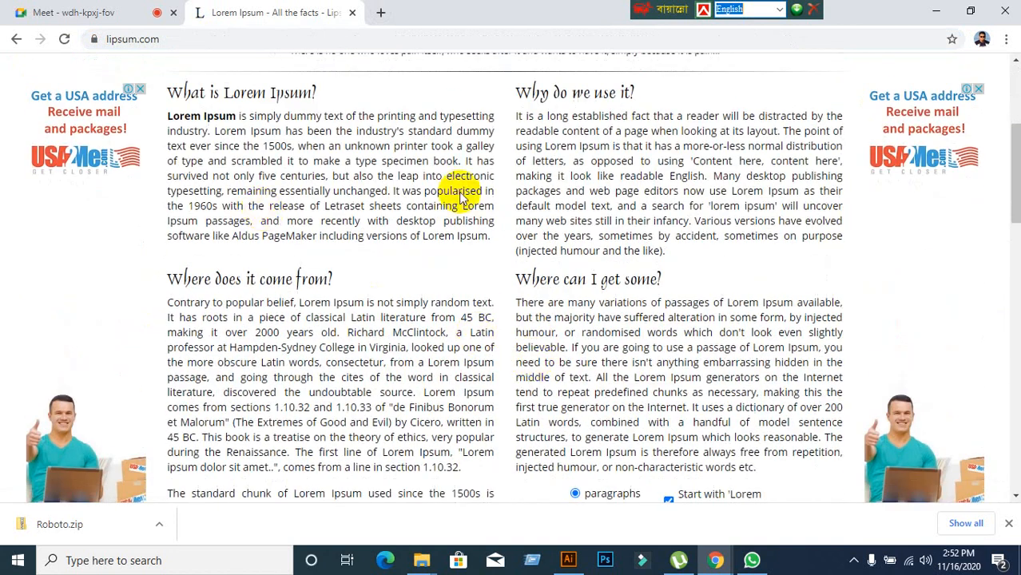
Delete all the existing text objects from the Illustrator artboard.
click(568, 559)
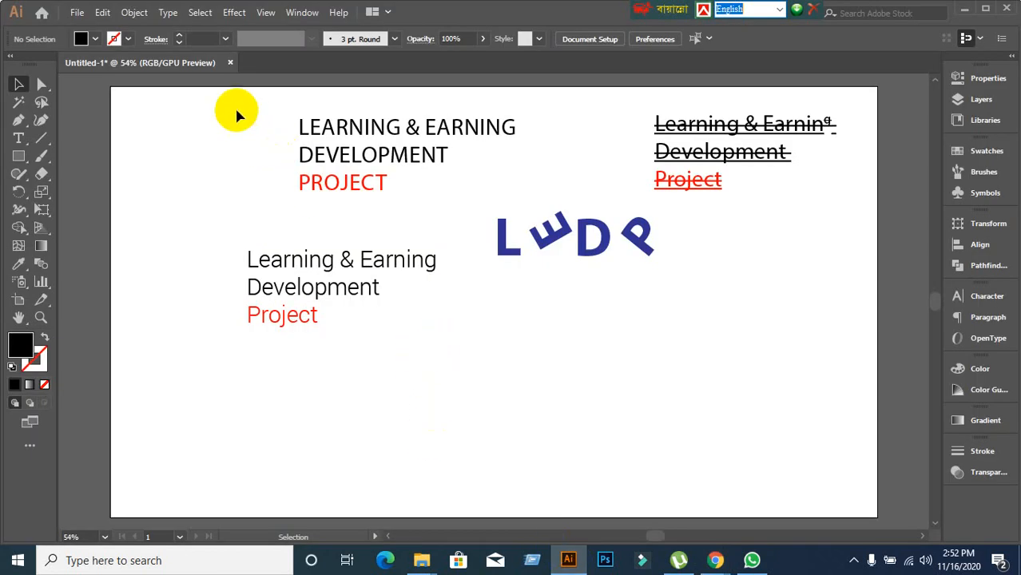
drag(236, 109, 760, 386)
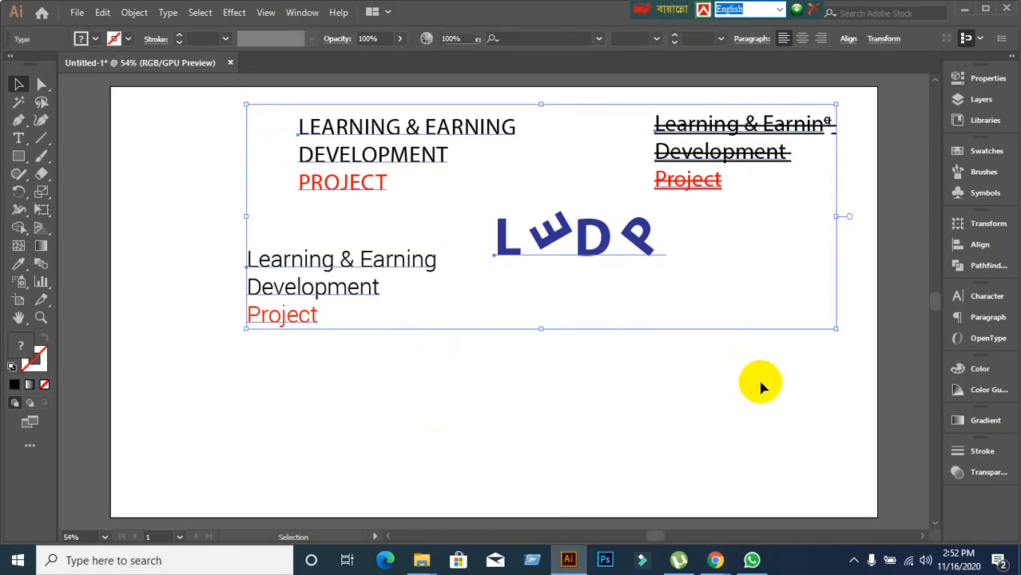
key(Delete)
Draw a Lorem ipsum area-type box, reset the Character panel to Myriad Pro, and size it 43 pt.
mouse_move(719, 556)
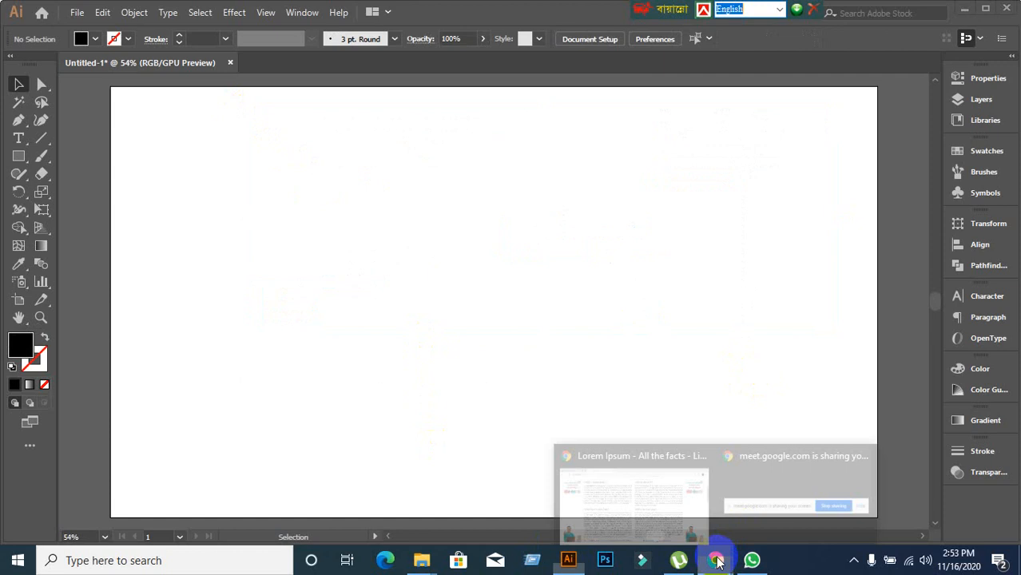
click(640, 515)
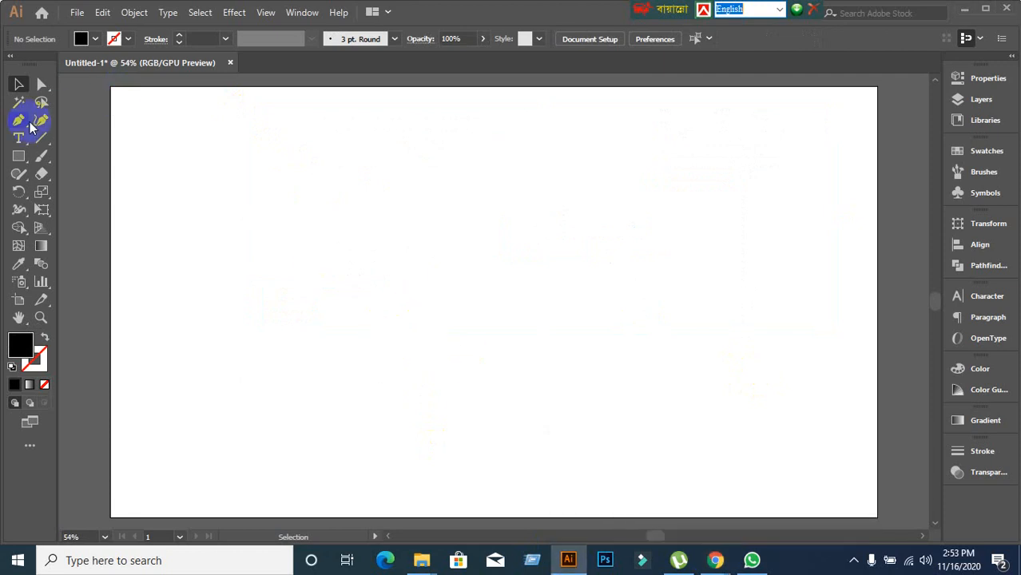
click(18, 138)
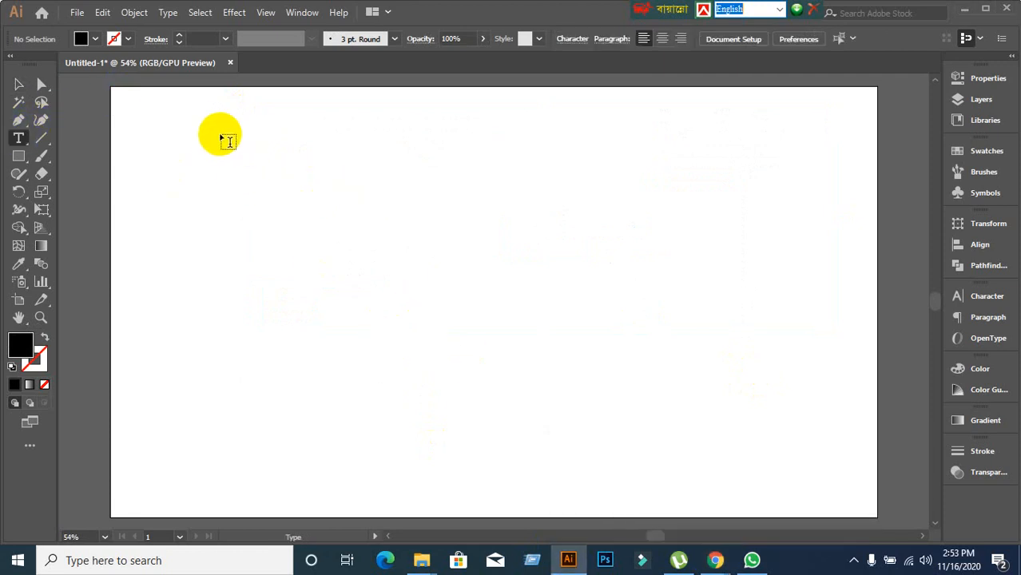
drag(213, 134, 644, 370)
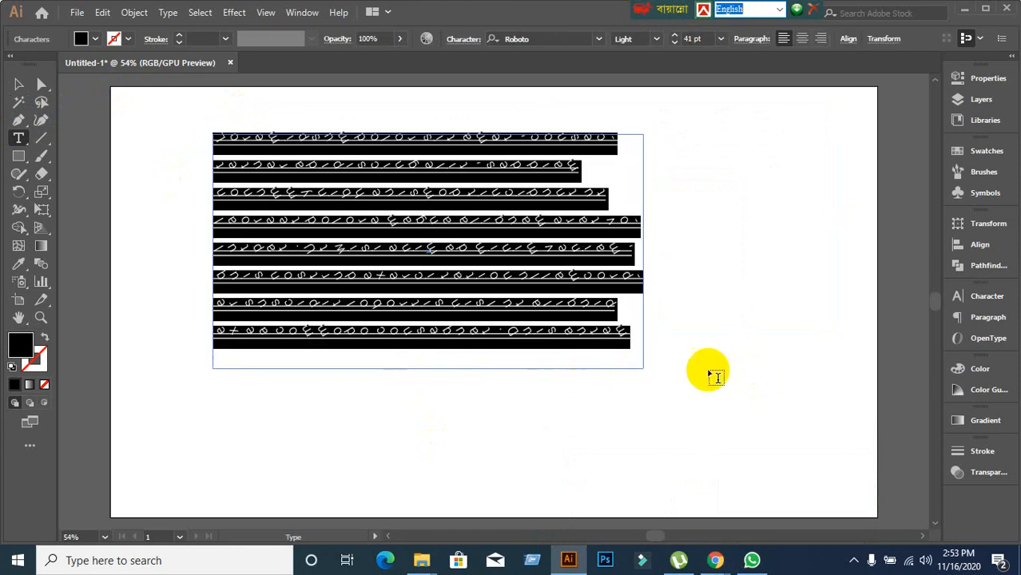
click(982, 297)
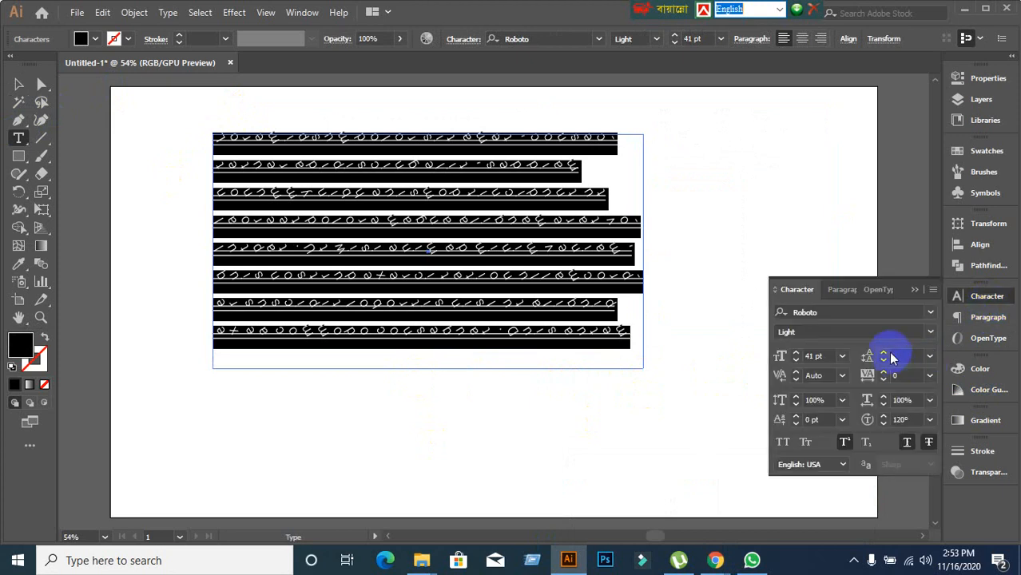
click(932, 289)
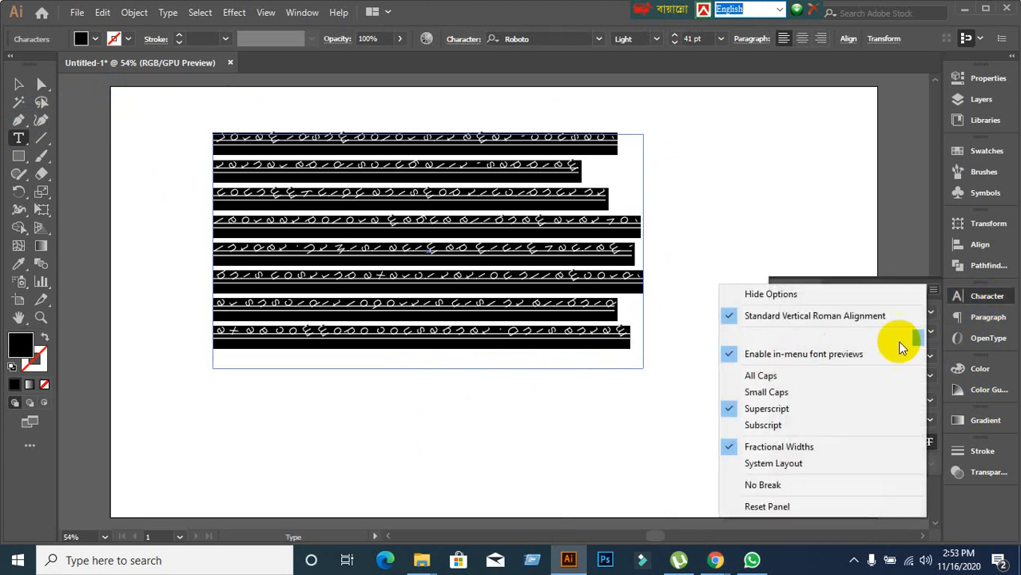
click(768, 507)
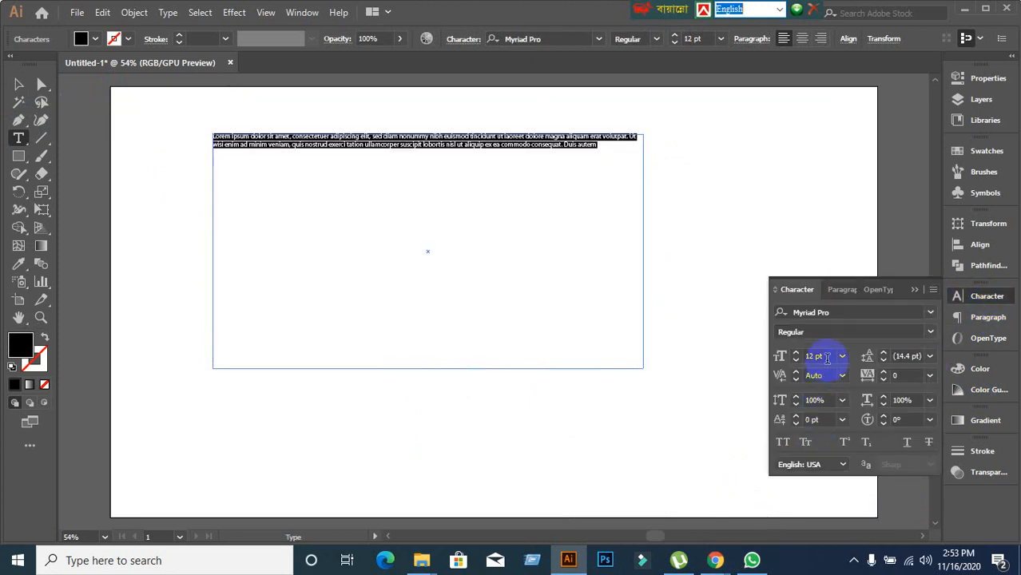
scroll(827, 356, up, 20)
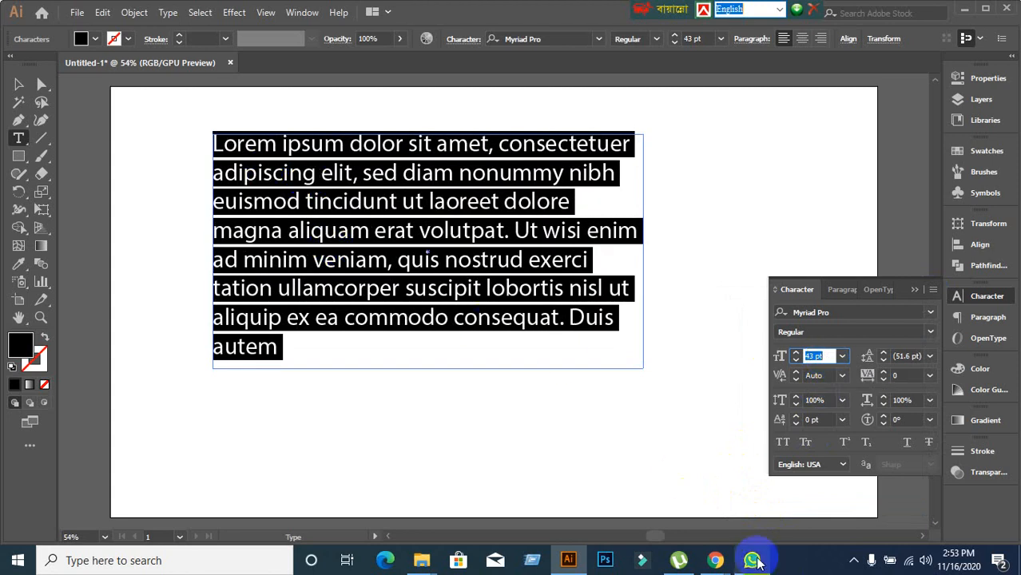
Highlight the 'Where does it come from?' and 'Where can I get some?' paragraphs, then stretch Illustrator's text box taller.
mouse_move(716, 563)
click(603, 485)
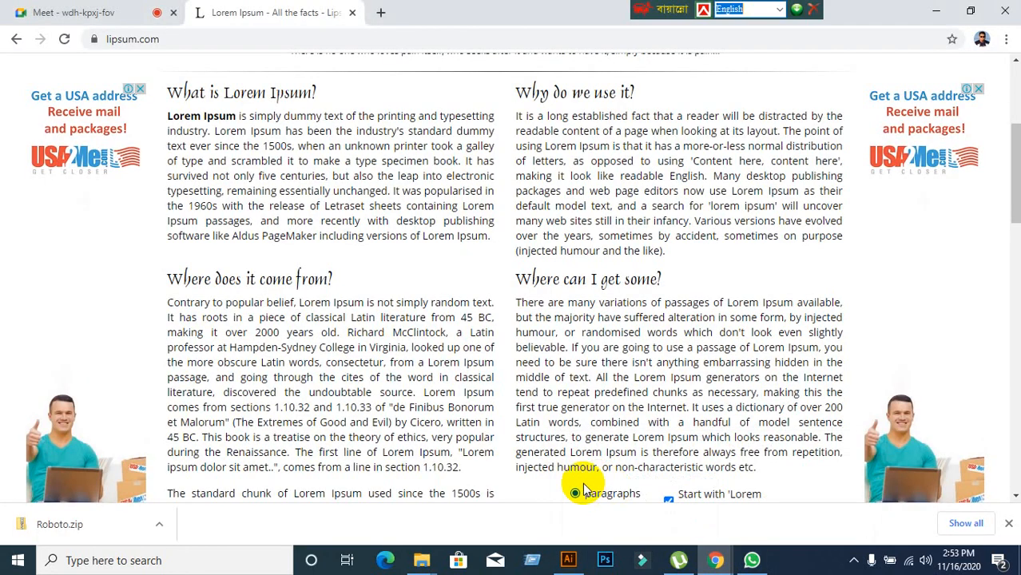
scroll(523, 431, down, 2)
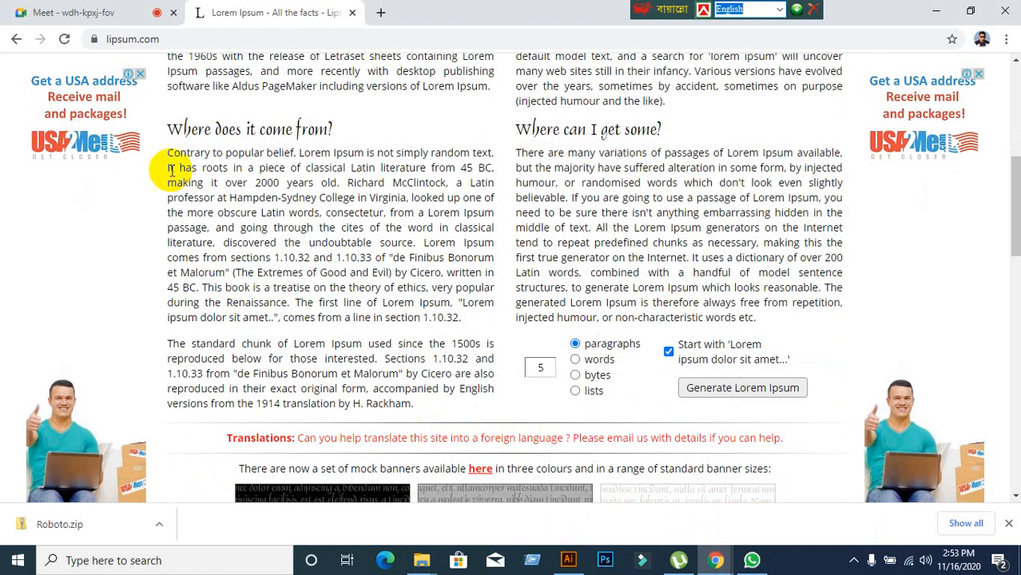
drag(169, 154, 456, 312)
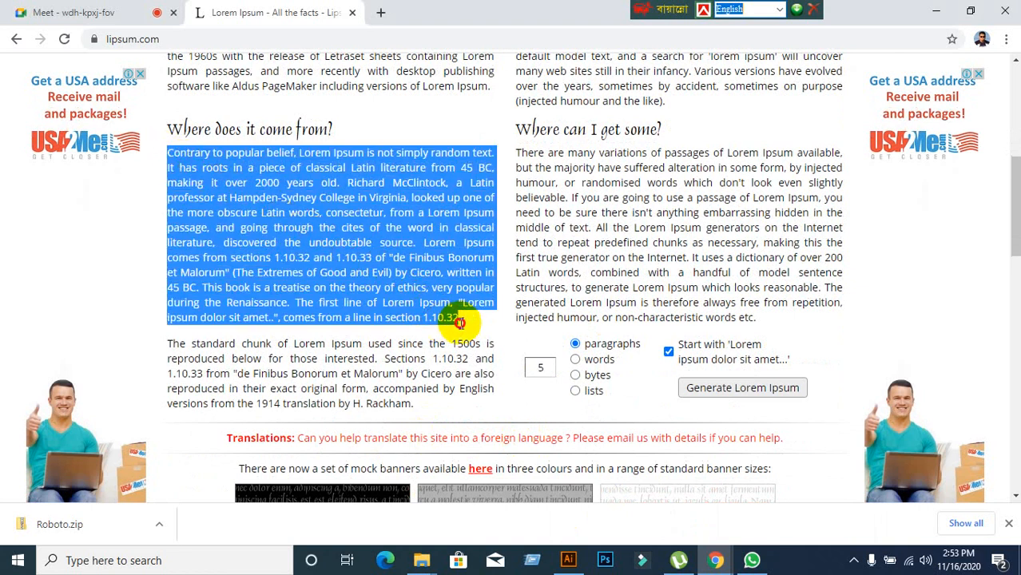
click(519, 153)
drag(519, 154, 779, 298)
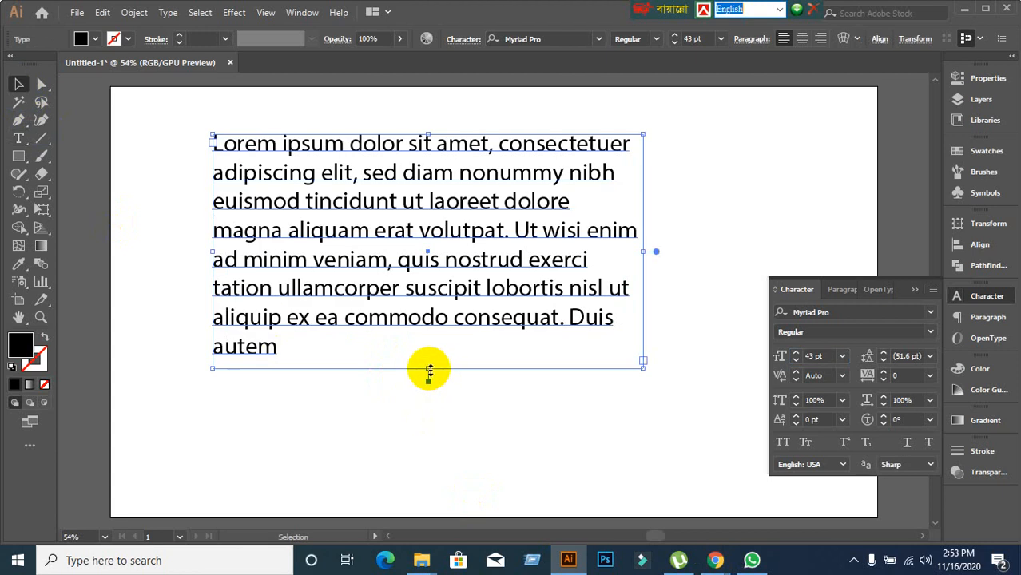
drag(426, 372, 430, 432)
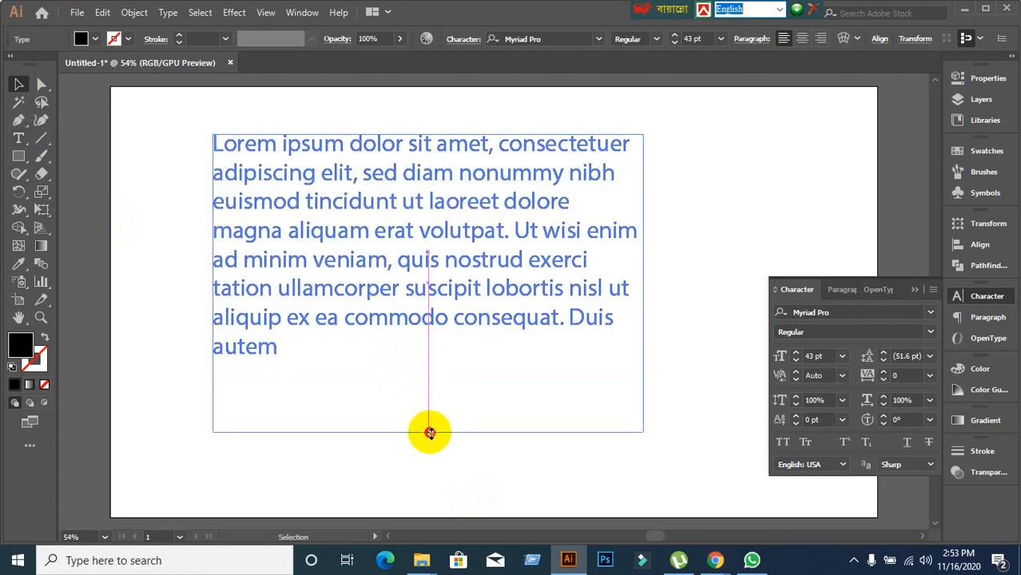
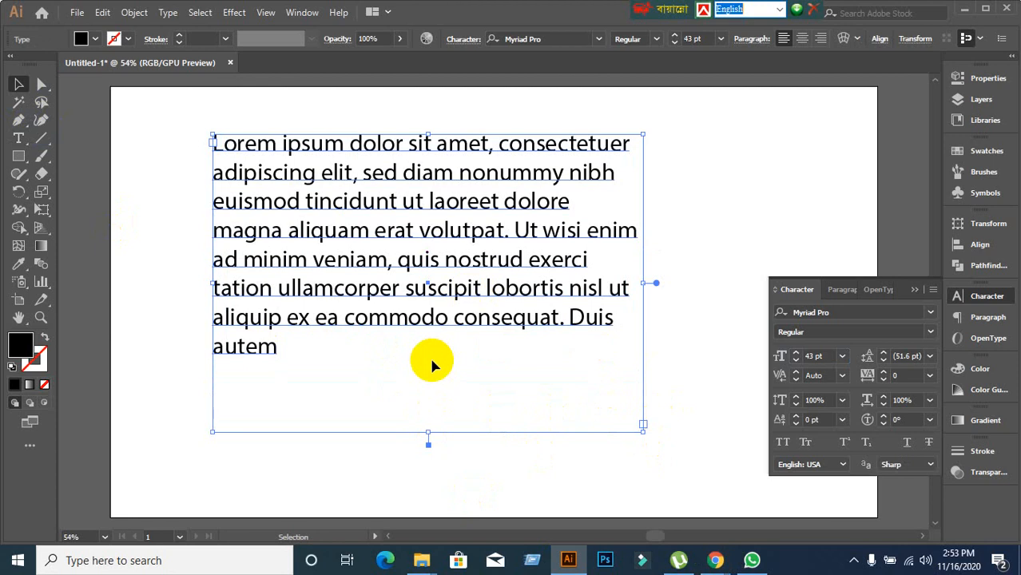
Delete the Lorem ipsum paragraph and type two practice lines of text on the artboard.
key(Delete)
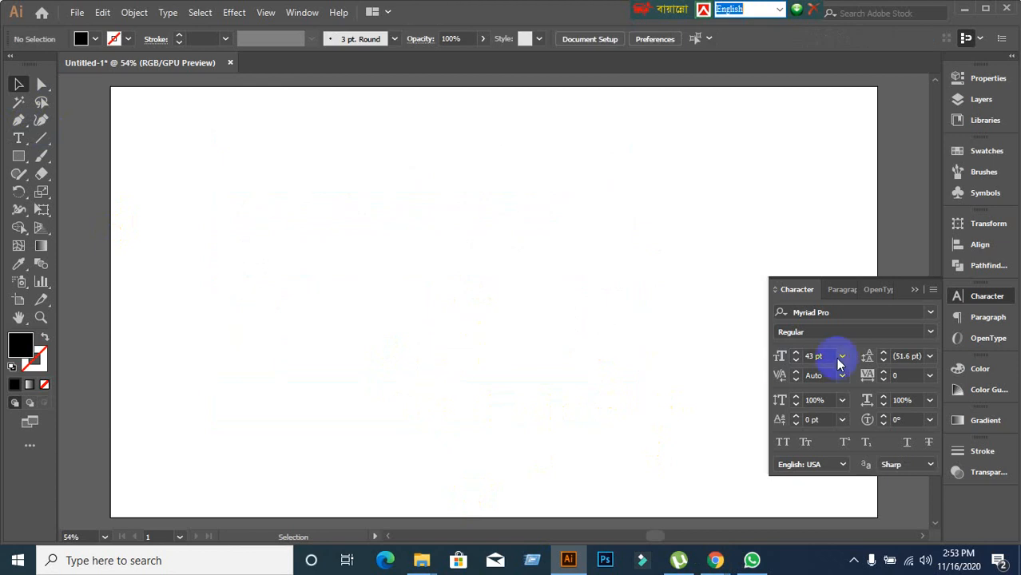
drag(19, 138, 63, 142)
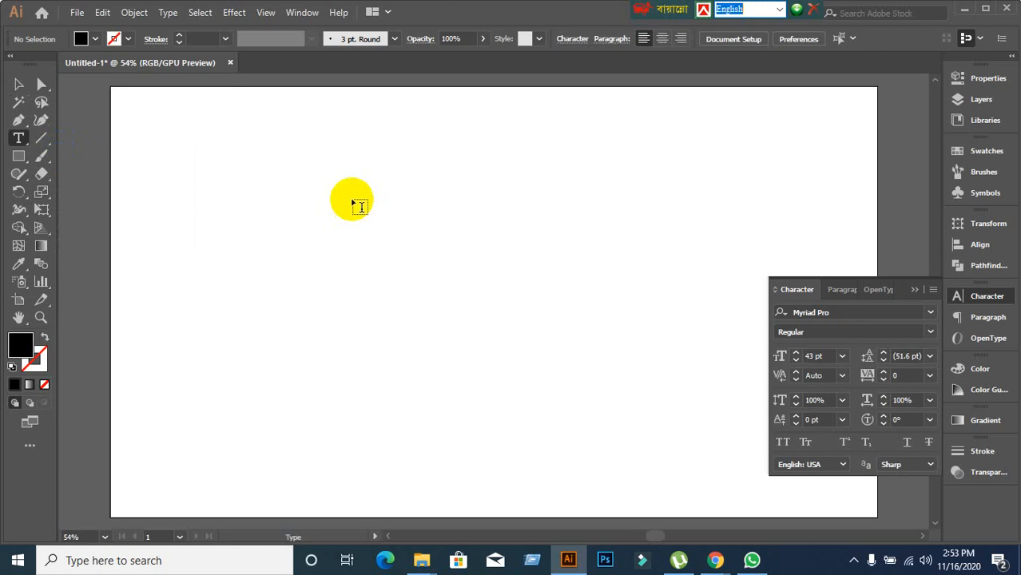
click(356, 205)
text(jflkajsldfjlaskdflasdf)
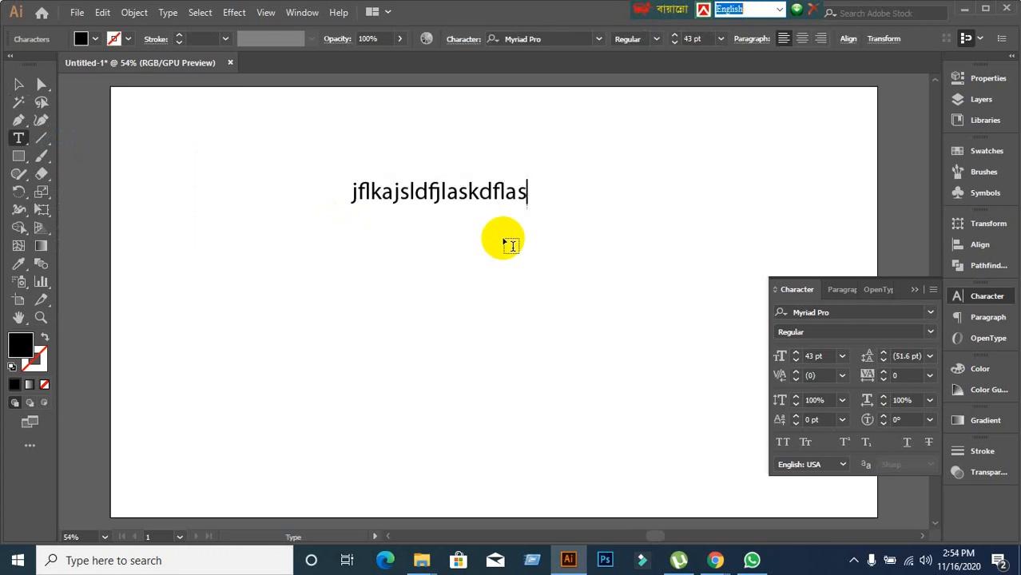
key(Return)
text(alksdjflasjdlfjaslkfkl)
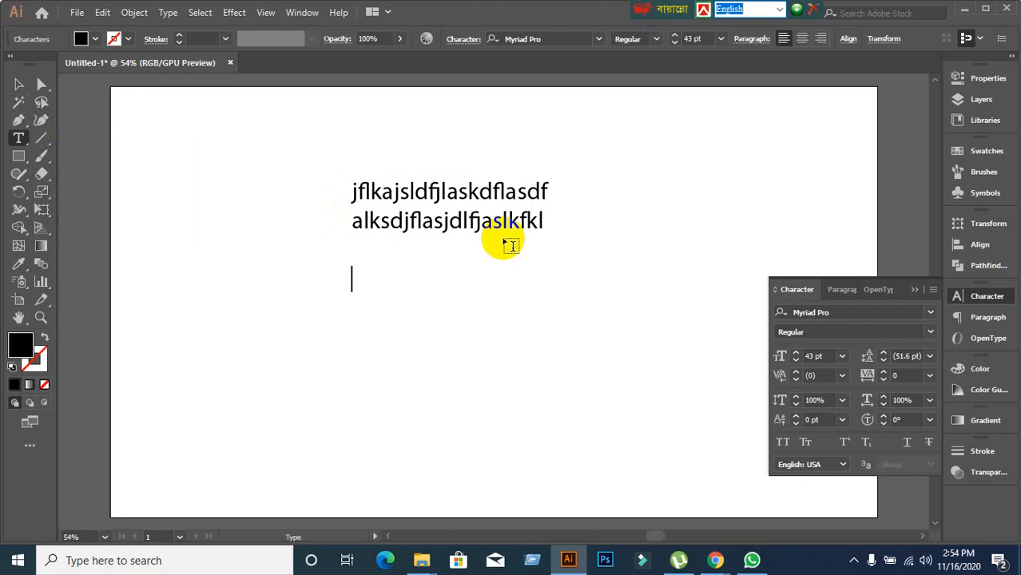
Erase the practice text, retype a line, and erase it again.
key(BackSpace)
key(BackSpace)
key(BackSpace)
key(BackSpace)
key(BackSpace)
key(BackSpace)
key(BackSpace)
key(BackSpace)
key(BackSpace)
key(BackSpace)
key(BackSpace)
key(BackSpace)
key(BackSpace)
key(BackSpace)
key(BackSpace)
key(BackSpace)
key(BackSpace)
key(BackSpace)
key(BackSpace)
key(BackSpace)
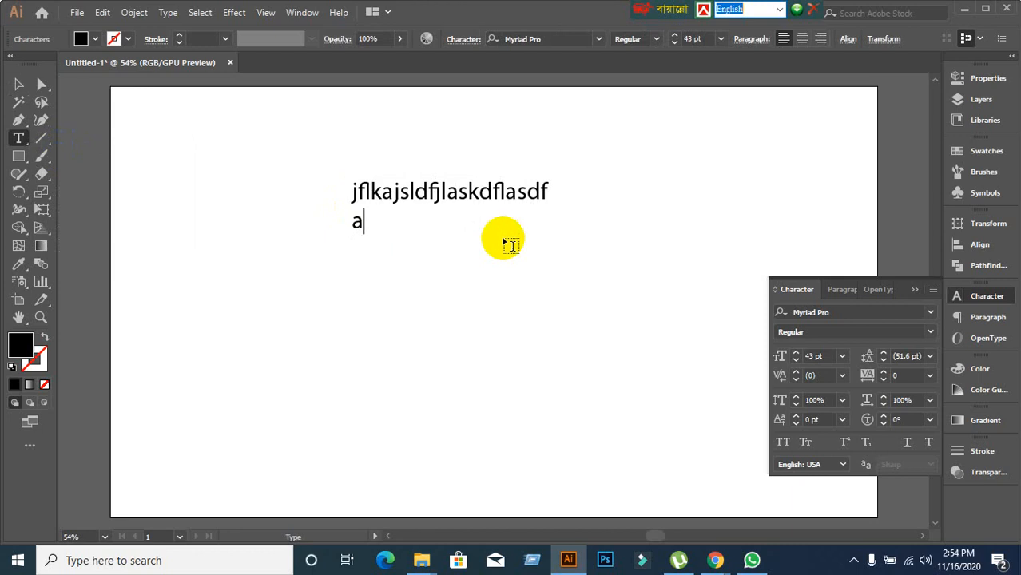
key(BackSpace)
key(BackSpace)
key(BackSpace)
key(BackSpace)
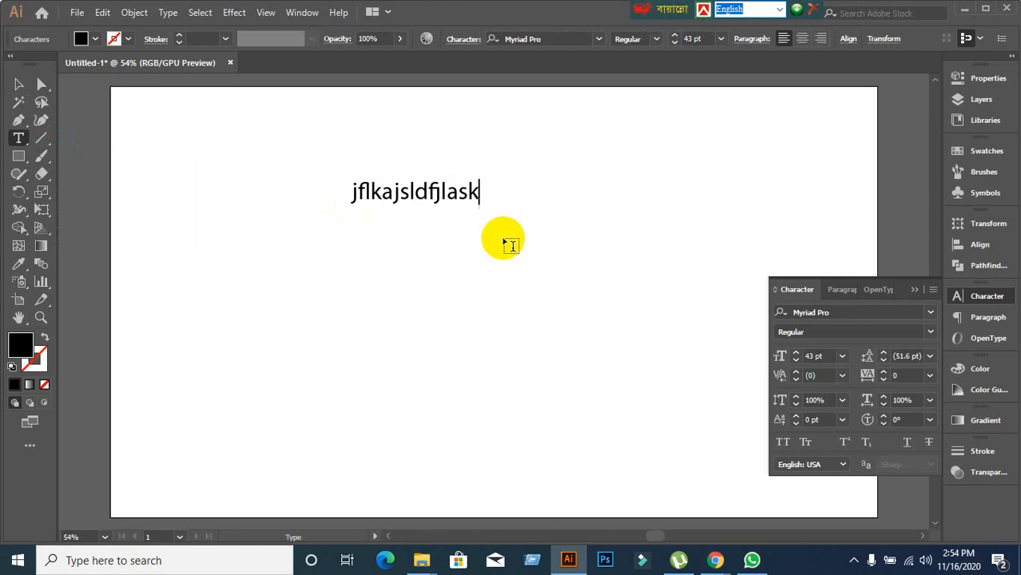
key(BackSpace)
key(BackSpace)
key(BackSpace)
key(BackSpace)
key(BackSpace)
key(BackSpace)
key(BackSpace)
key(BackSpace)
key(BackSpace)
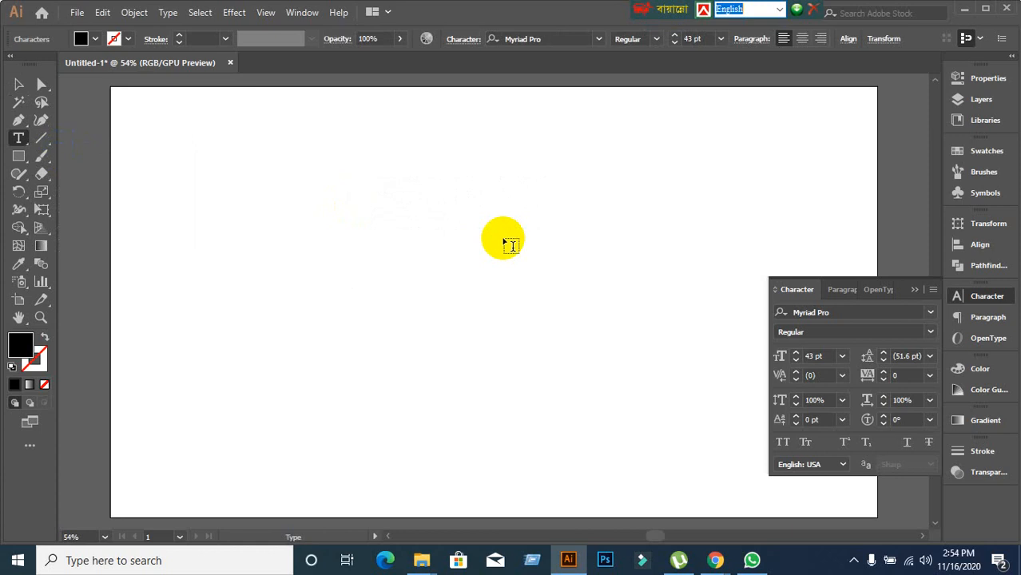
text(fjlajdlfjaljsdlfjalsdkjfla)
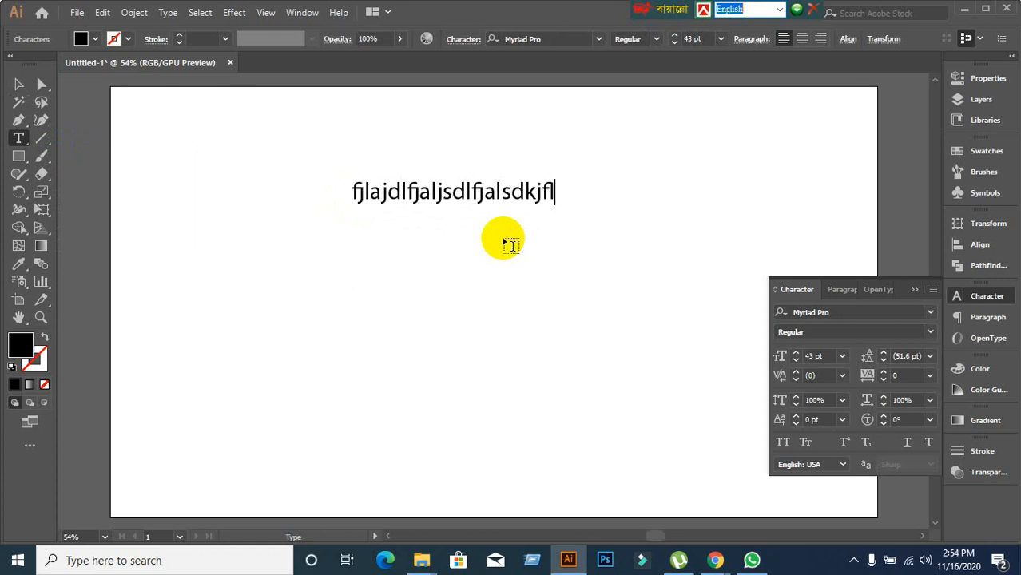
key(BackSpace)
key(BackSpace)
key(BackSpace)
key(BackSpace)
key(BackSpace)
key(BackSpace)
key(BackSpace)
key(BackSpace)
key(BackSpace)
key(BackSpace)
key(BackSpace)
key(BackSpace)
key(BackSpace)
key(BackSpace)
key(BackSpace)
key(BackSpace)
key(BackSpace)
key(BackSpace)
key(BackSpace)
key(BackSpace)
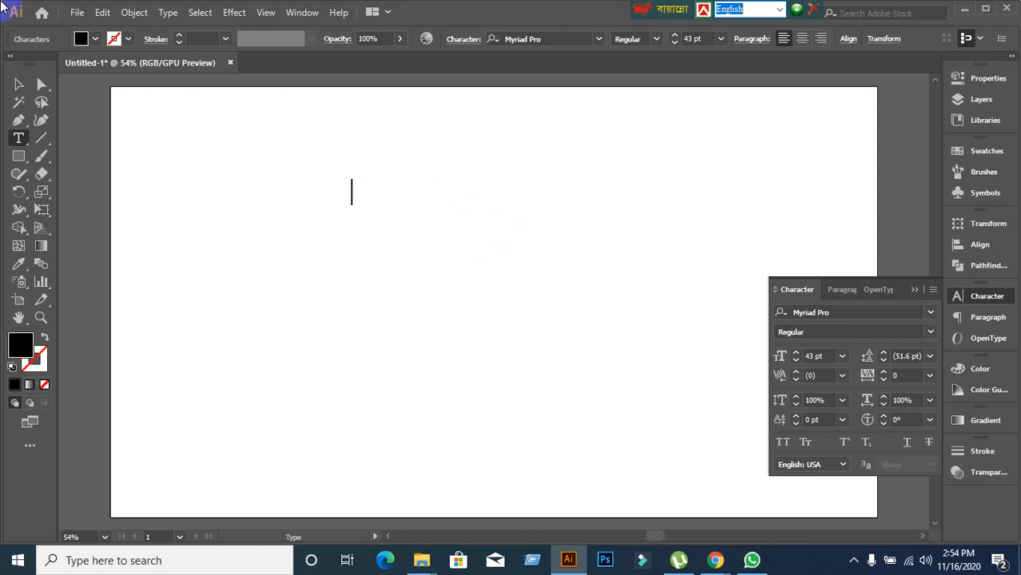
Marquee-select the leftover empty text object and delete it.
click(176, 151)
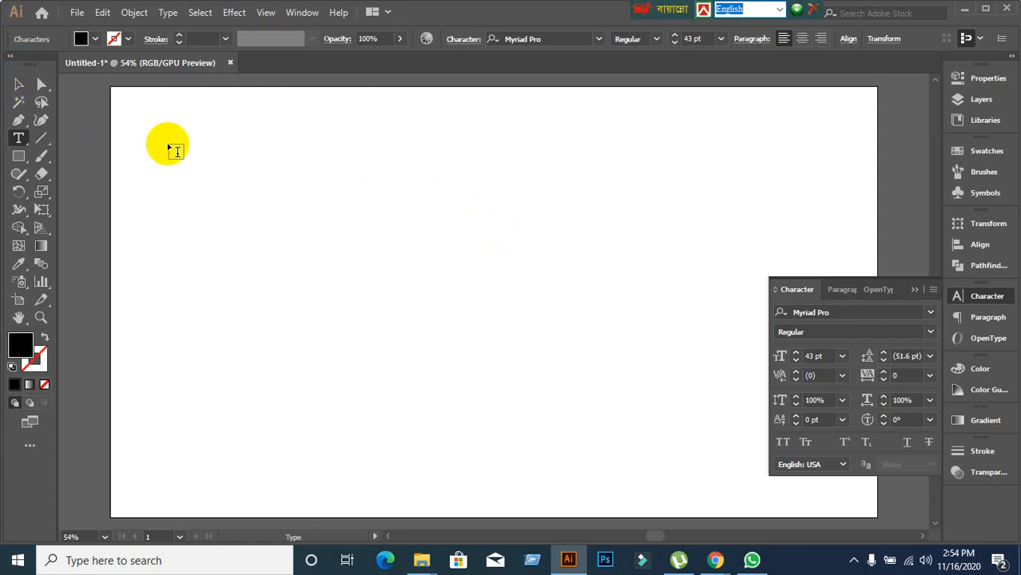
click(19, 85)
drag(210, 133, 503, 334)
key(Delete)
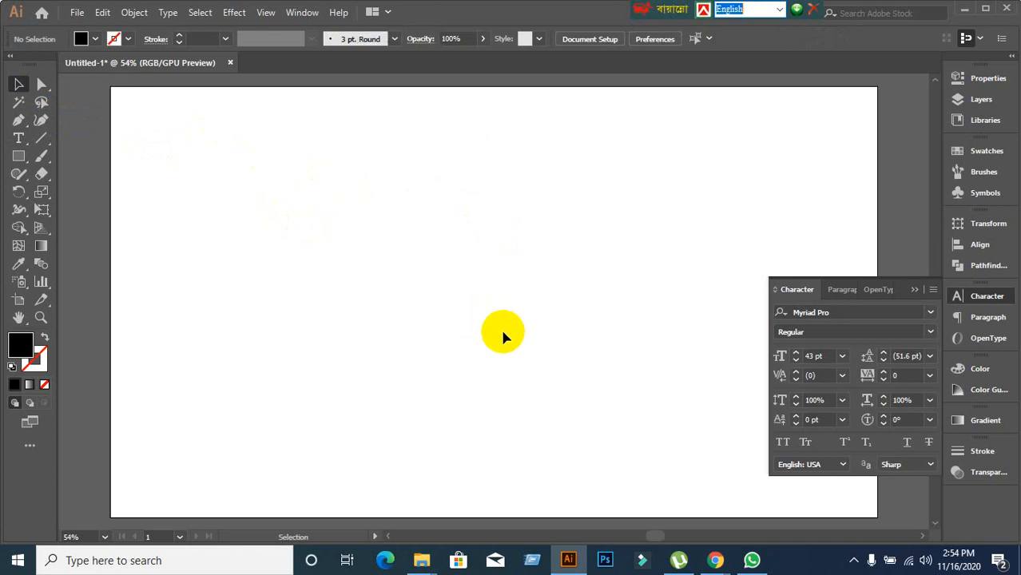
click(19, 138)
click(235, 149)
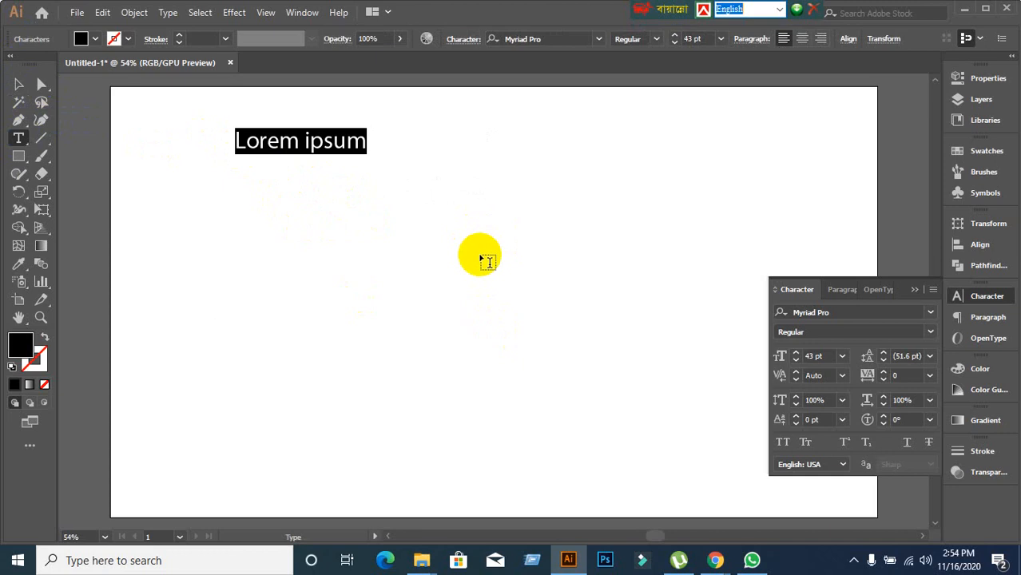
text(kjdflkajsldjflakjsdlkfjalskdjfl)
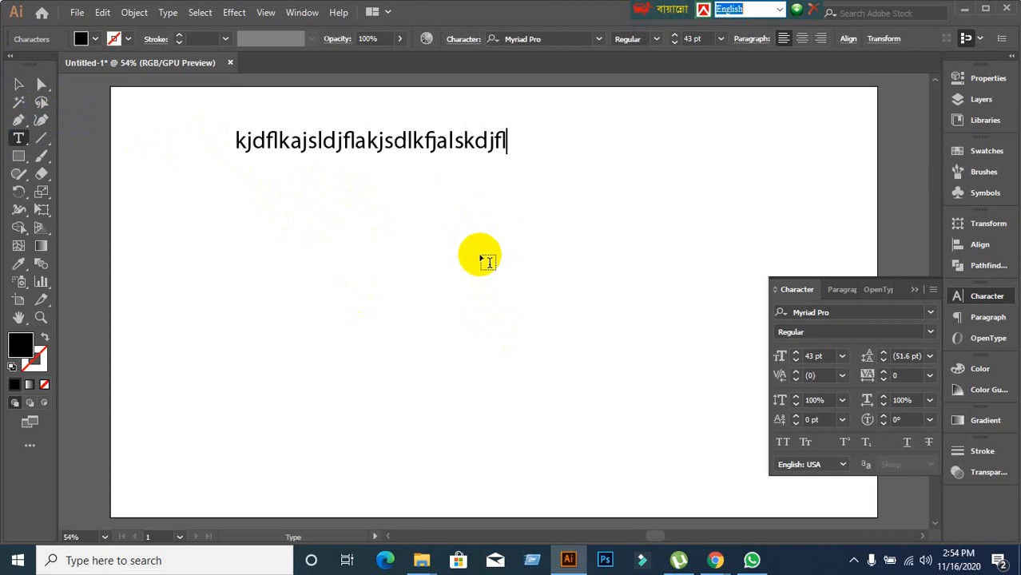
text(jlfjlsadkjff )
text(dskjflasjdlfjadslkjflkasjdflajskl)
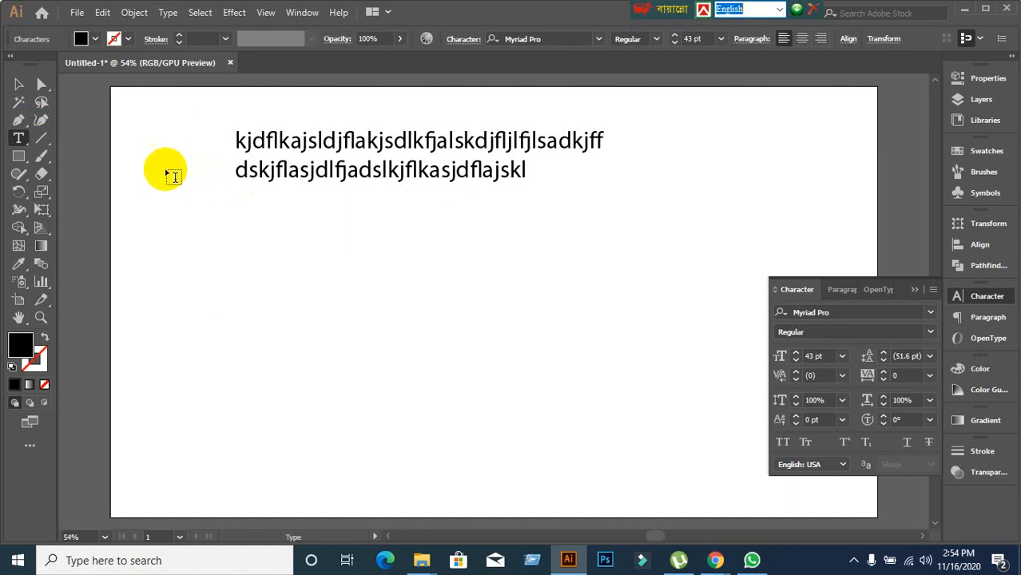
click(18, 84)
key(Delete)
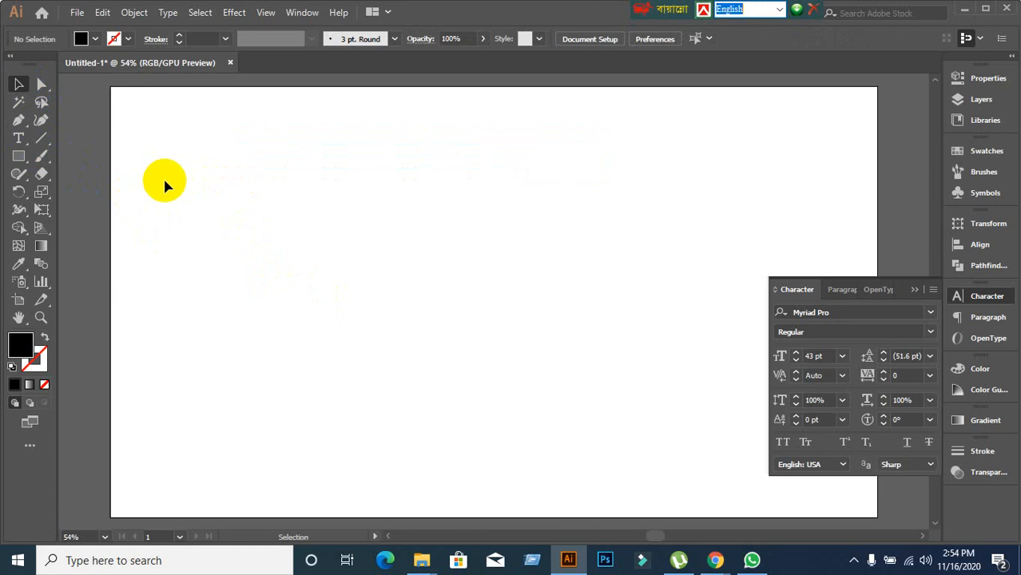
drag(18, 138, 66, 141)
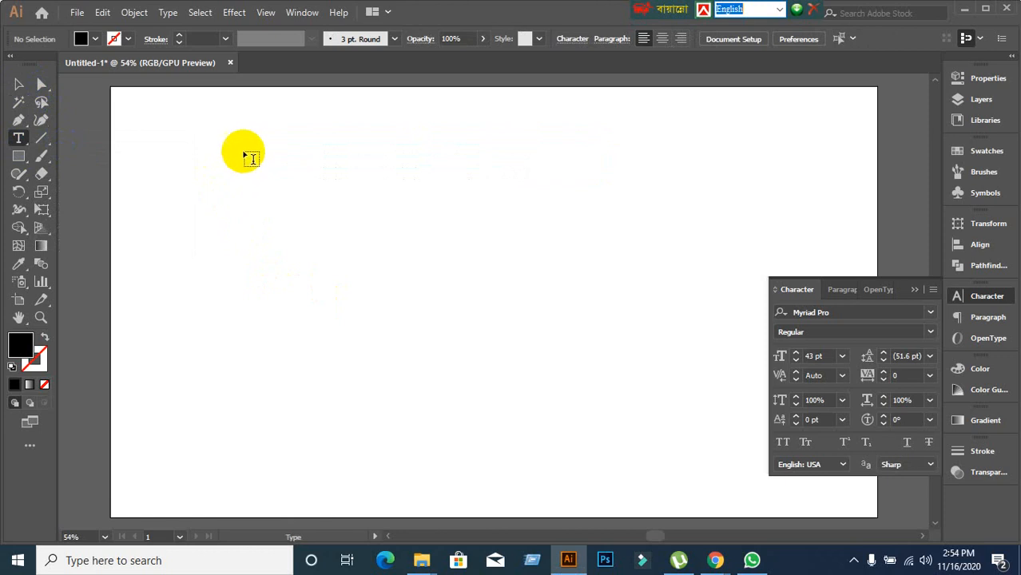
drag(205, 138, 533, 348)
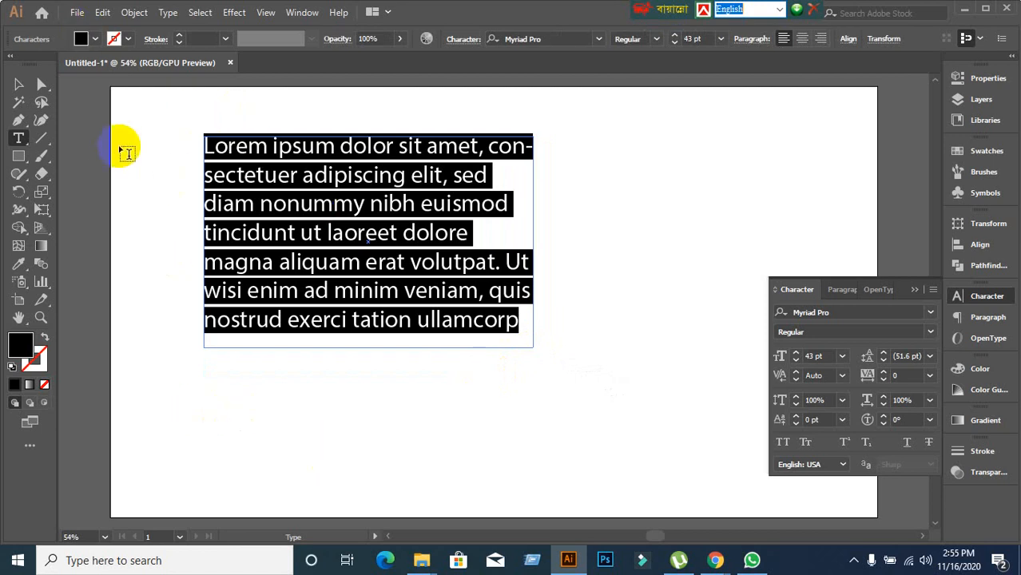
click(19, 83)
key(Delete)
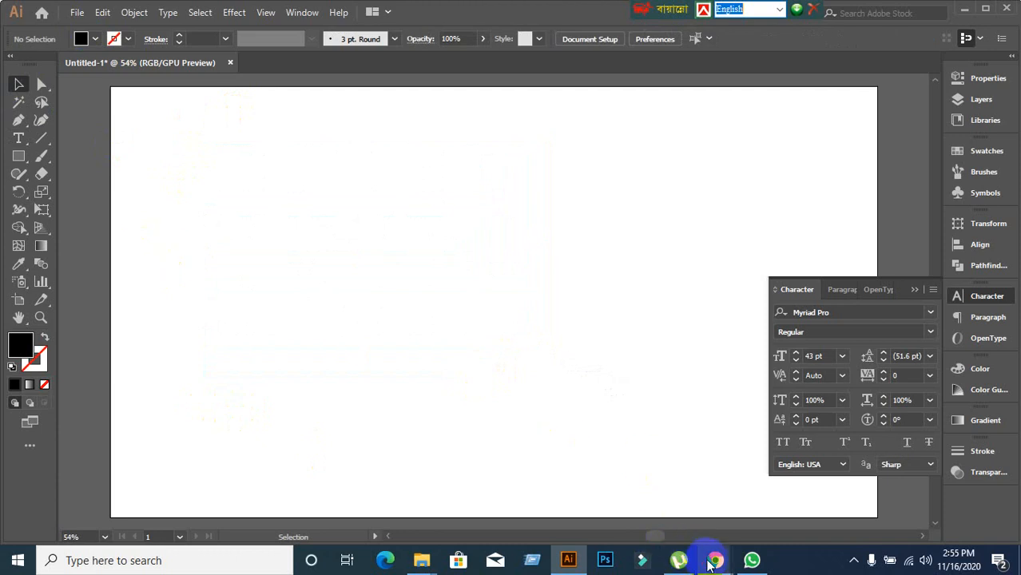
Copy the opening of lipsum.com's 'Where can I get some?' paragraph, then return to Illustrator.
mouse_move(713, 559)
click(613, 486)
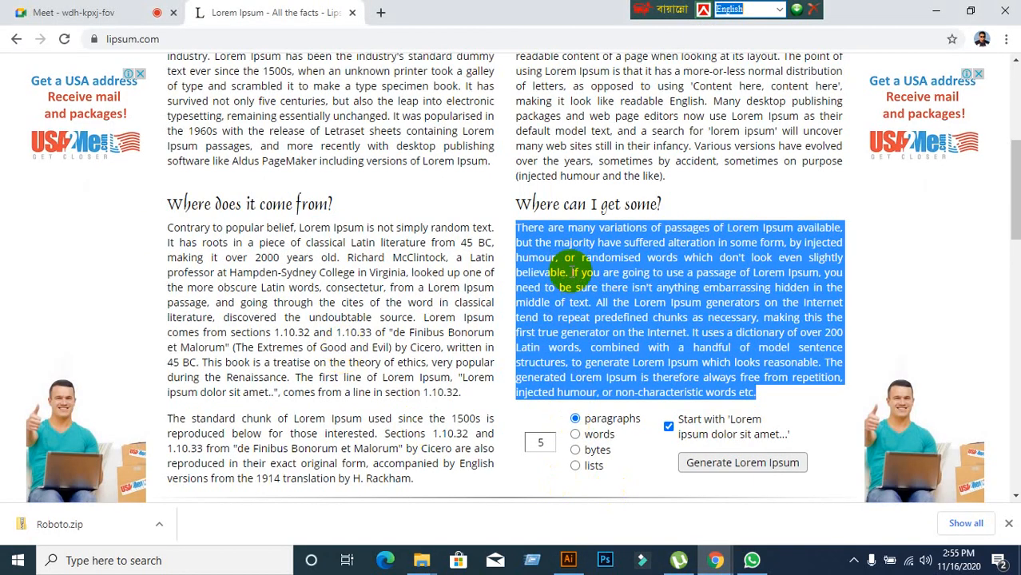
click(573, 256)
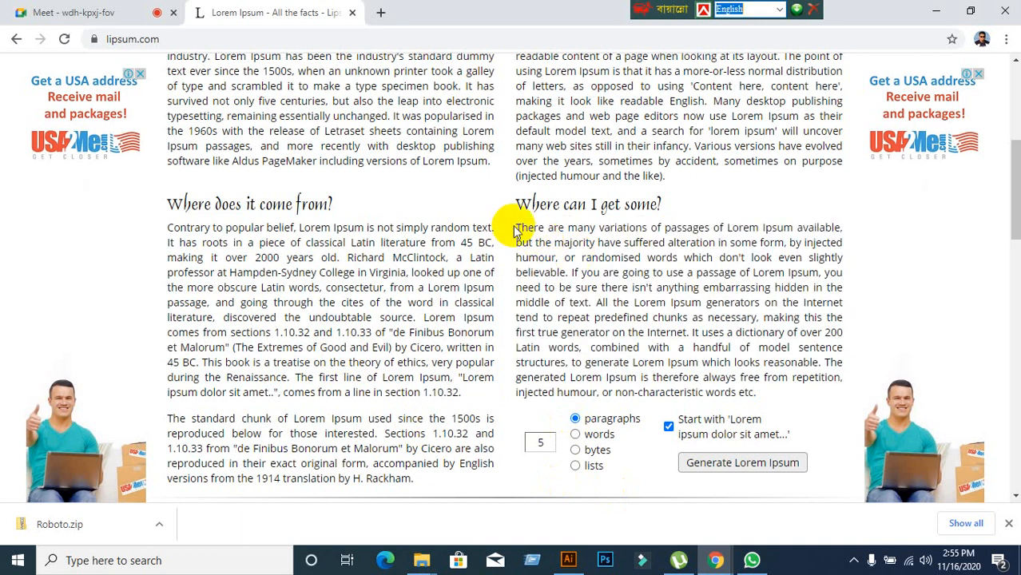
drag(516, 228, 840, 314)
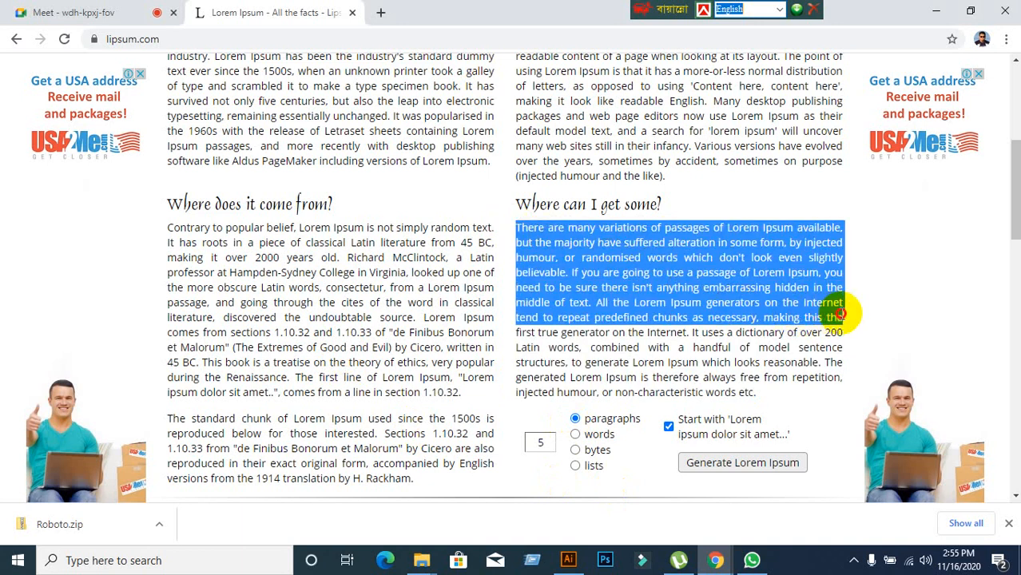
right_click(663, 272)
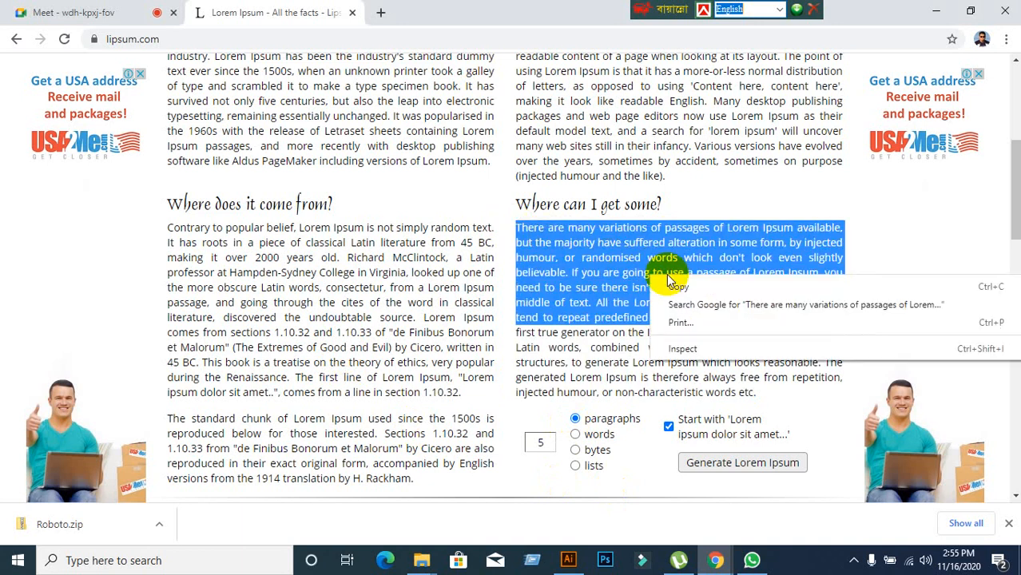
click(685, 286)
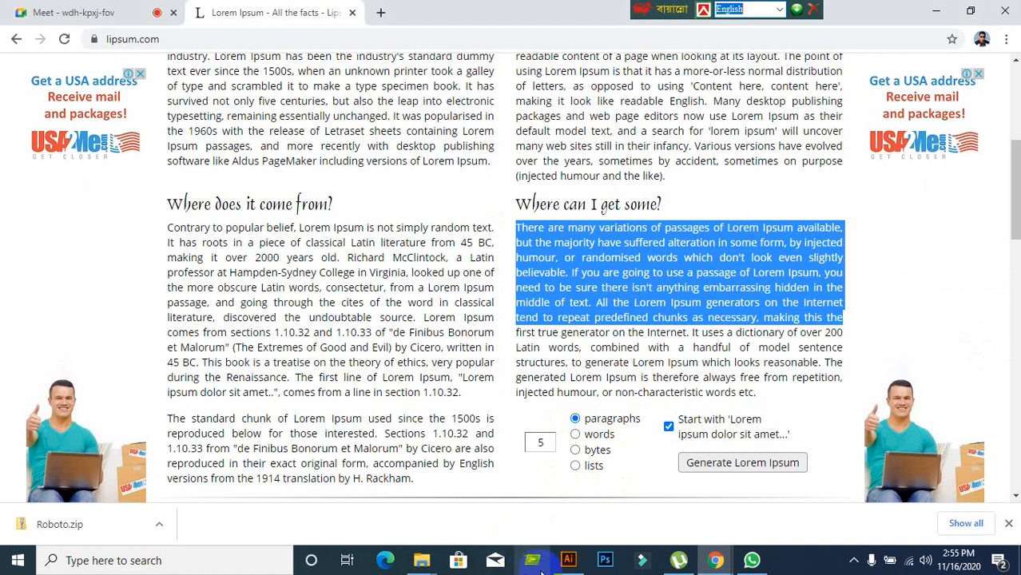
click(568, 560)
click(18, 138)
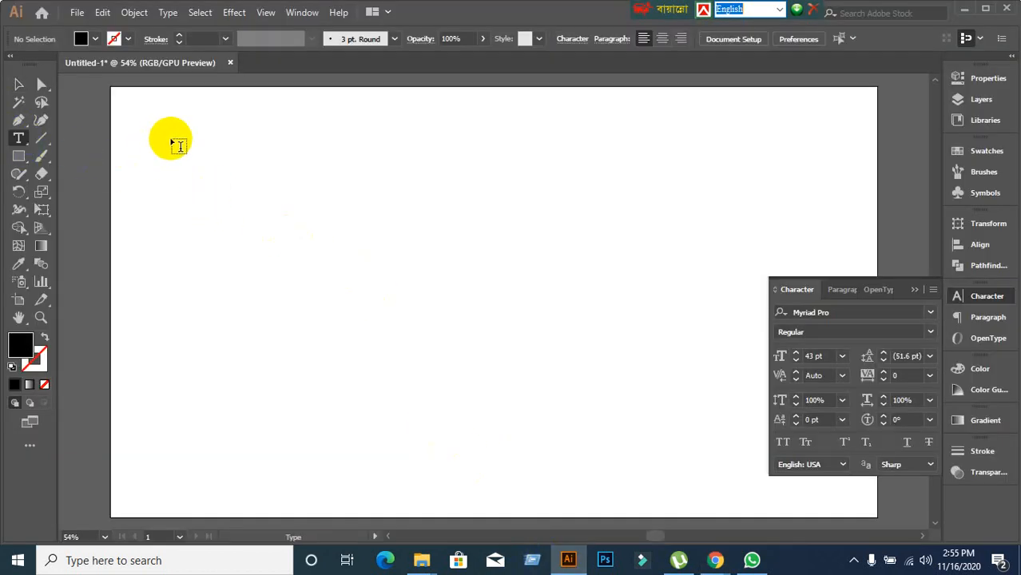
Paste the copied passage into a new upper-left text area, select the frame, then switch to WhatsApp.
drag(172, 137, 453, 308)
text(There are many variations of passages of Lorem Ipsum available, but the majority have suffered alteration in some form, by injected humour, or randomised)
key(Escape)
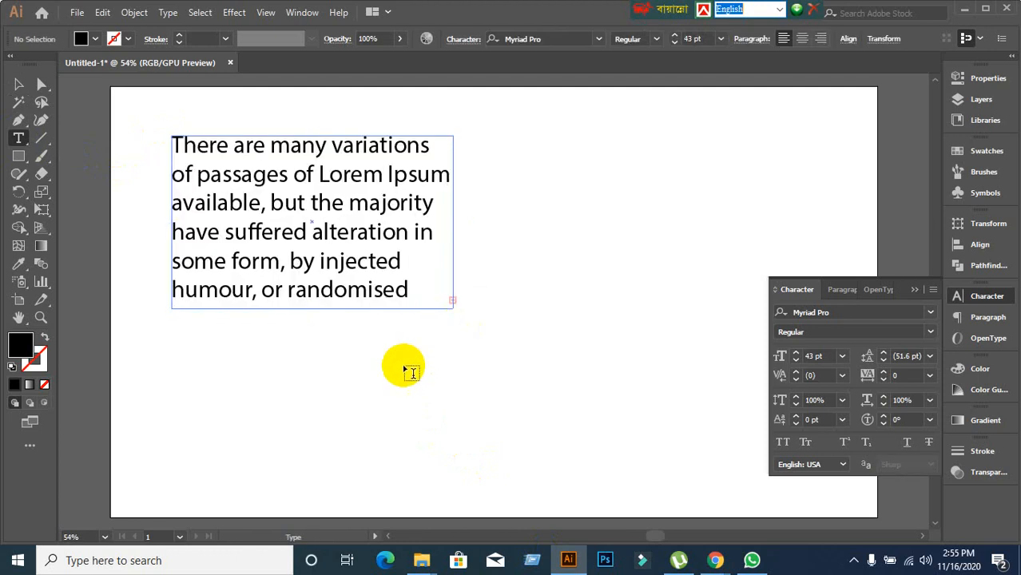
click(19, 85)
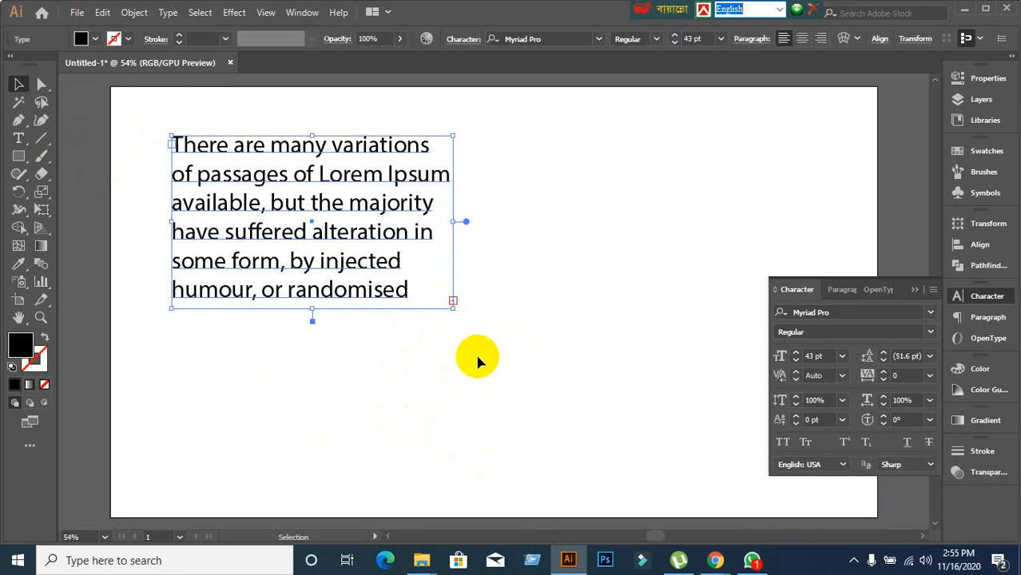
click(752, 557)
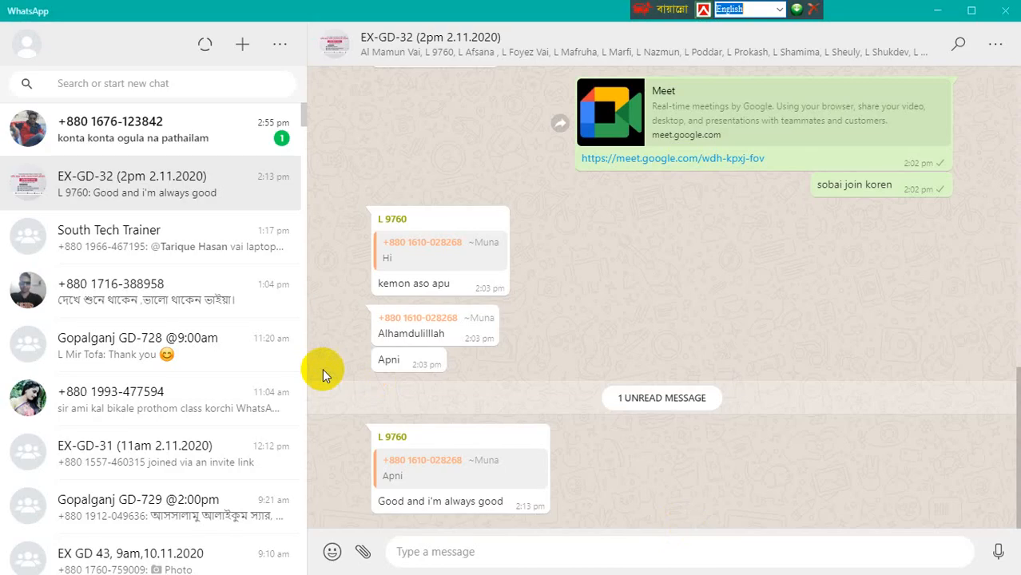
Read the unread WhatsApp chat, then minimize WhatsApp.
click(187, 138)
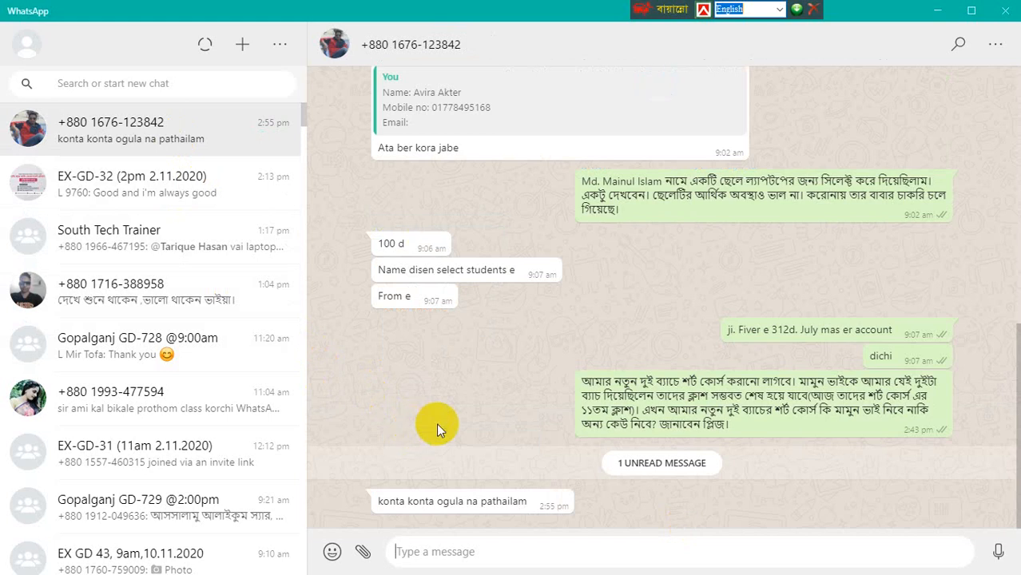
click(938, 10)
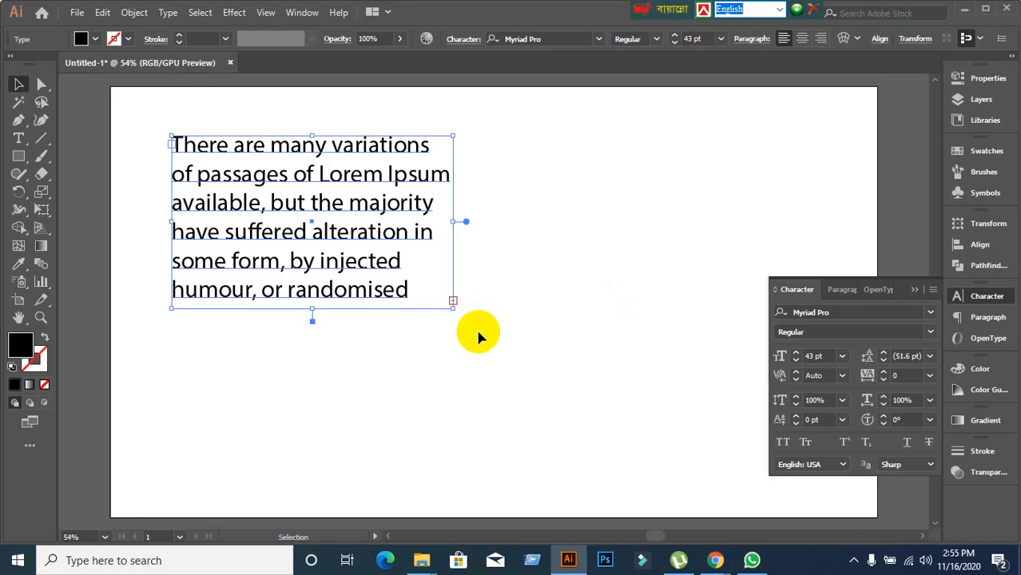
Drag the text box's bottom edge down in stages until the text reaches 'making this the'.
click(327, 264)
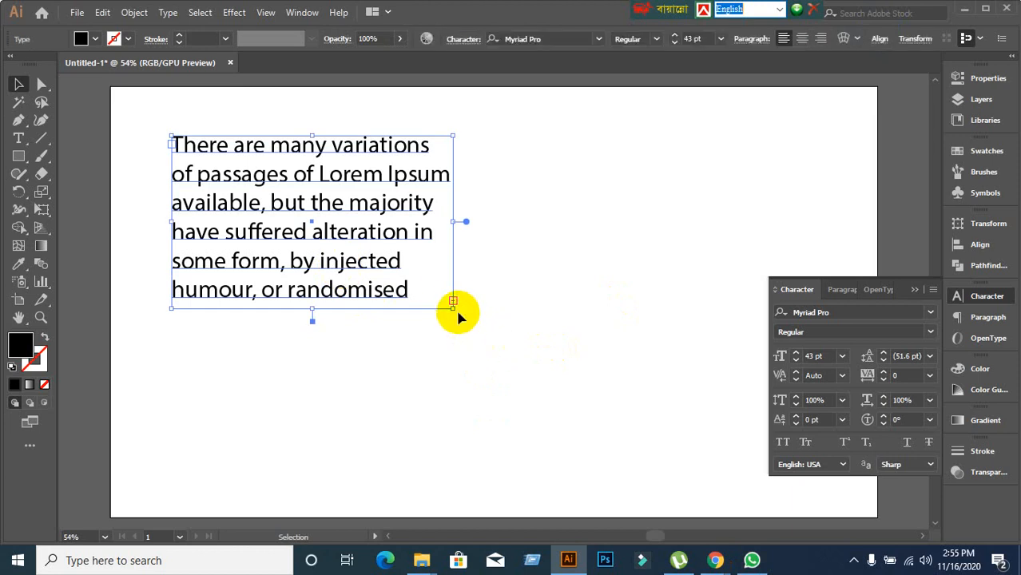
scroll(453, 304, up, 2)
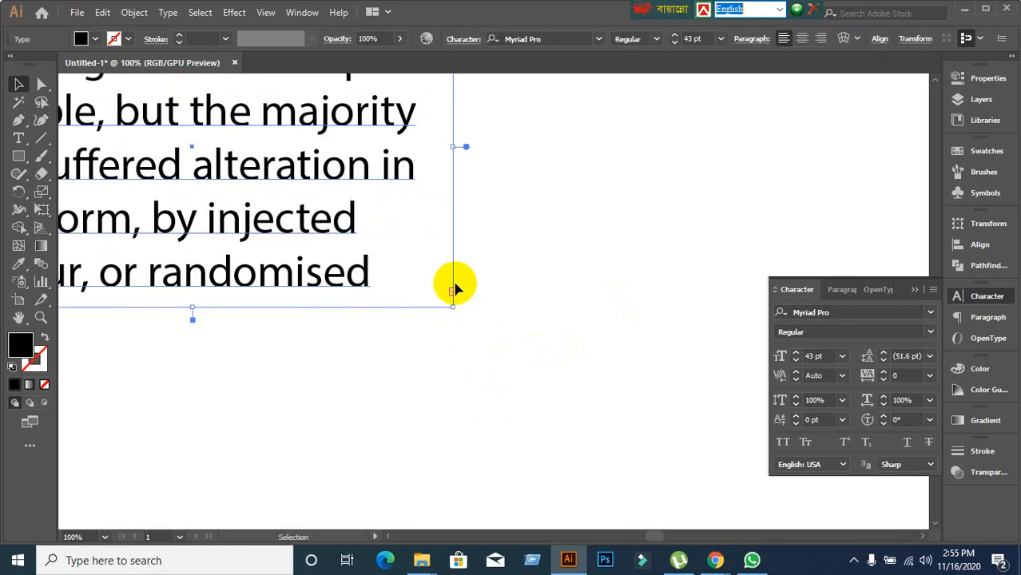
scroll(480, 328, down, 1)
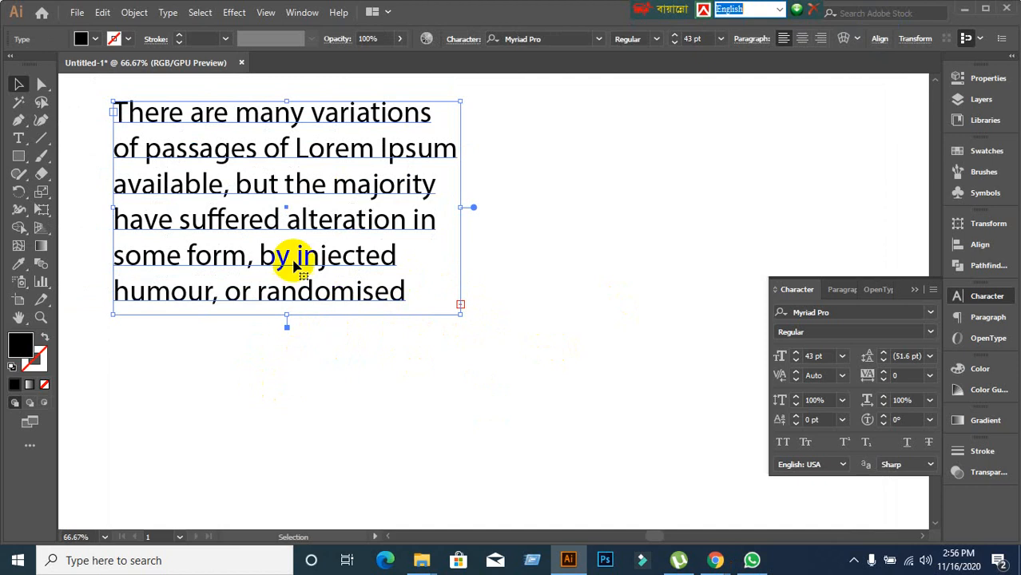
drag(285, 318, 297, 523)
scroll(308, 452, down, 2)
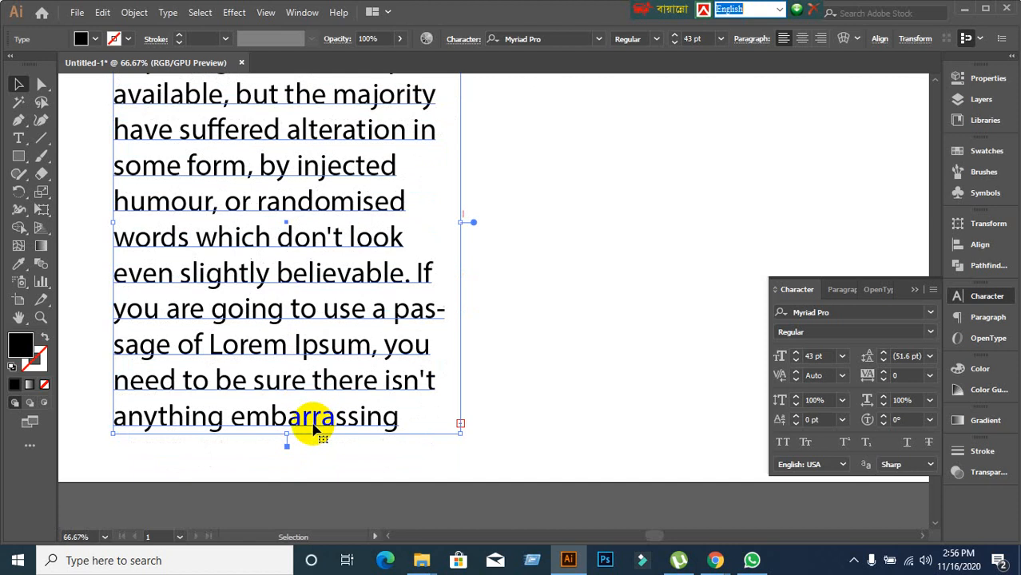
alt+scroll(361, 433, down, 2)
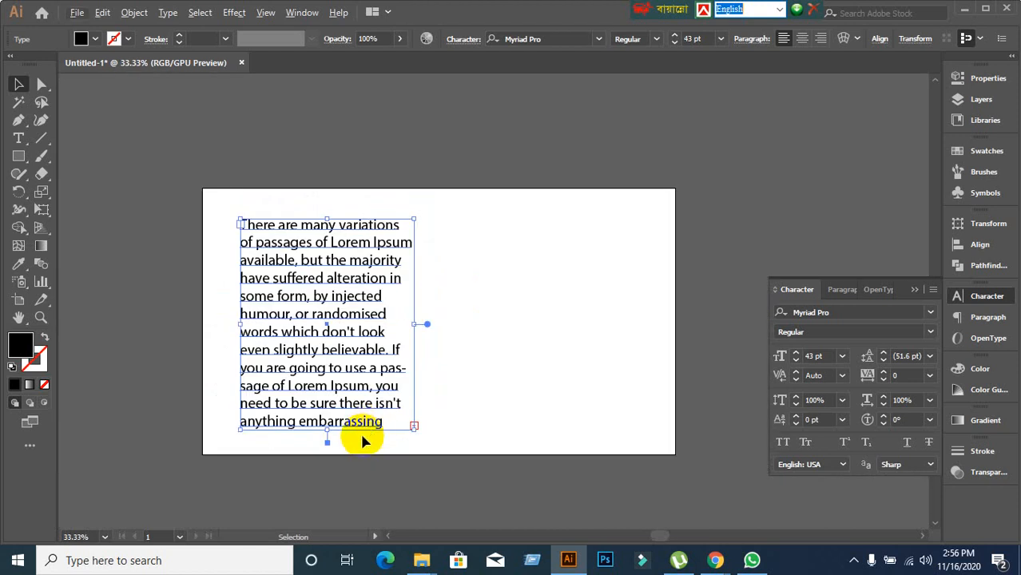
alt+scroll(364, 433, up, 1)
drag(308, 433, 314, 519)
scroll(336, 473, down, 2)
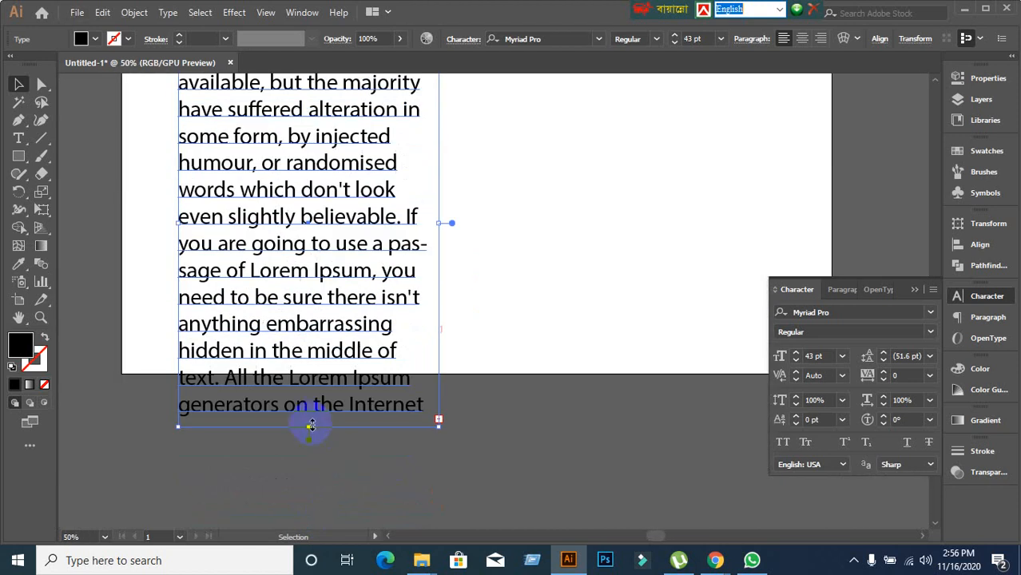
drag(310, 426, 320, 500)
scroll(527, 345, up, 1)
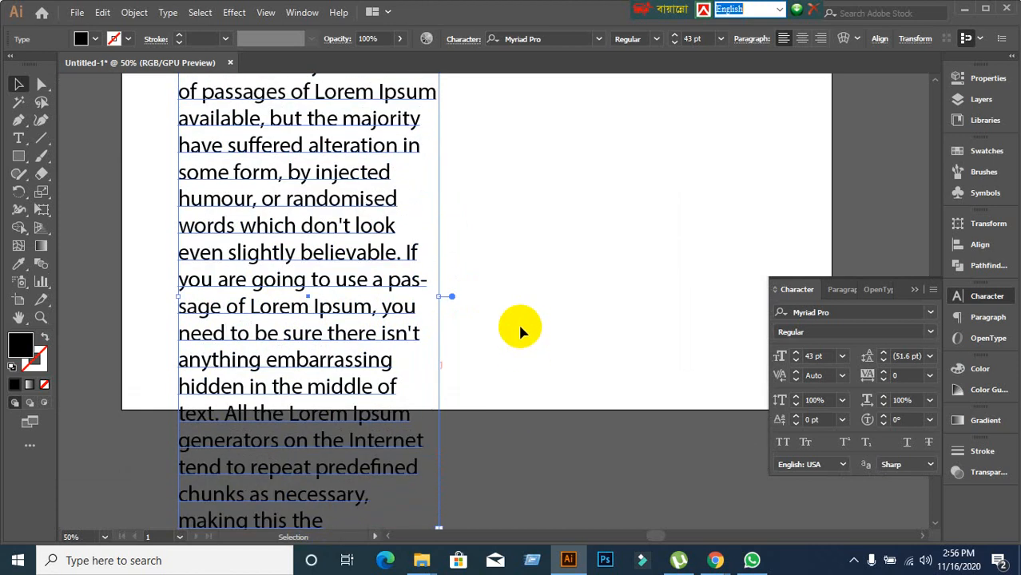
scroll(518, 321, down, 1)
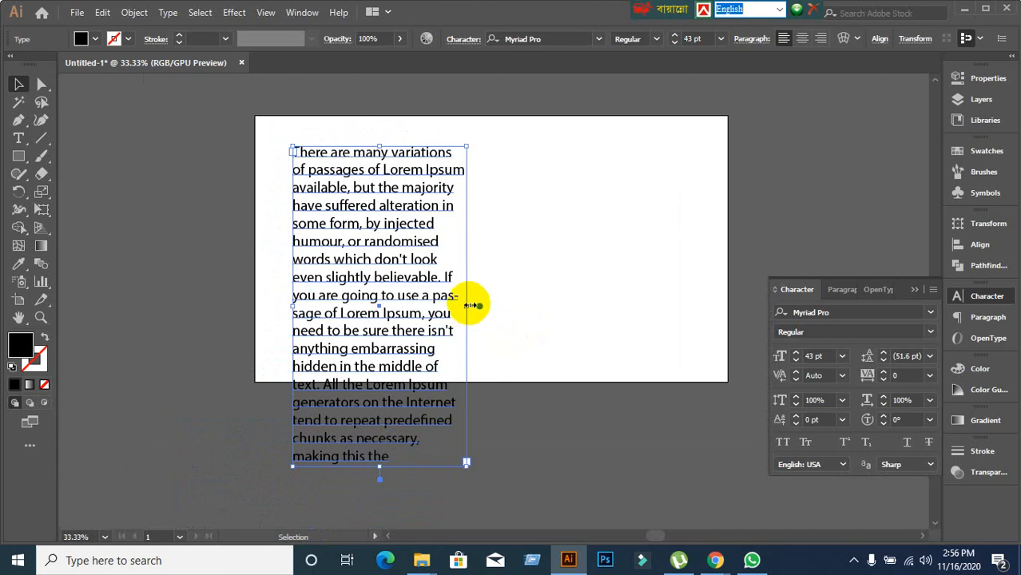
Widen the text box across the artboard, shorten it to fit, and show the Paragraph panel.
drag(470, 305, 691, 294)
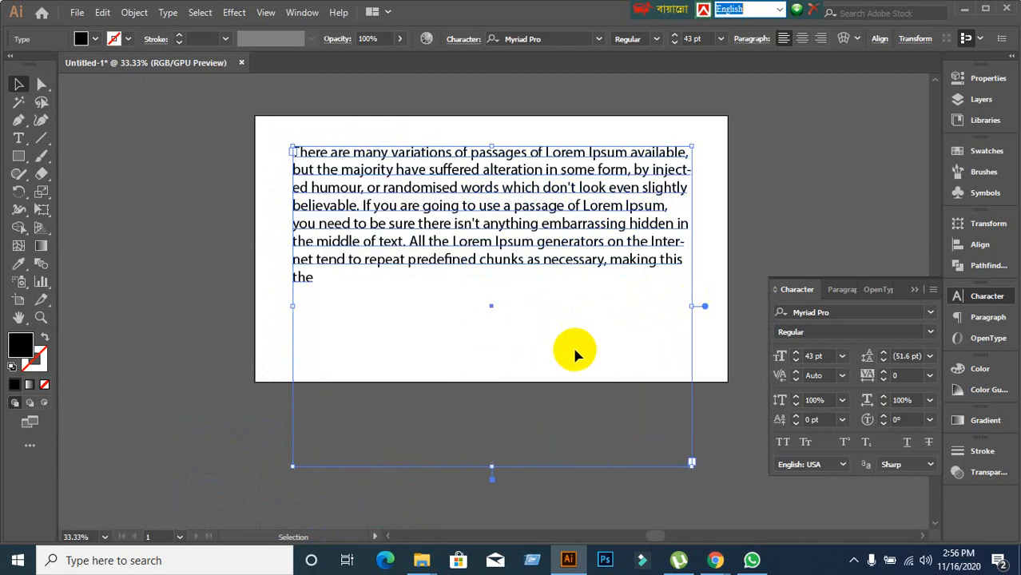
drag(492, 466, 476, 293)
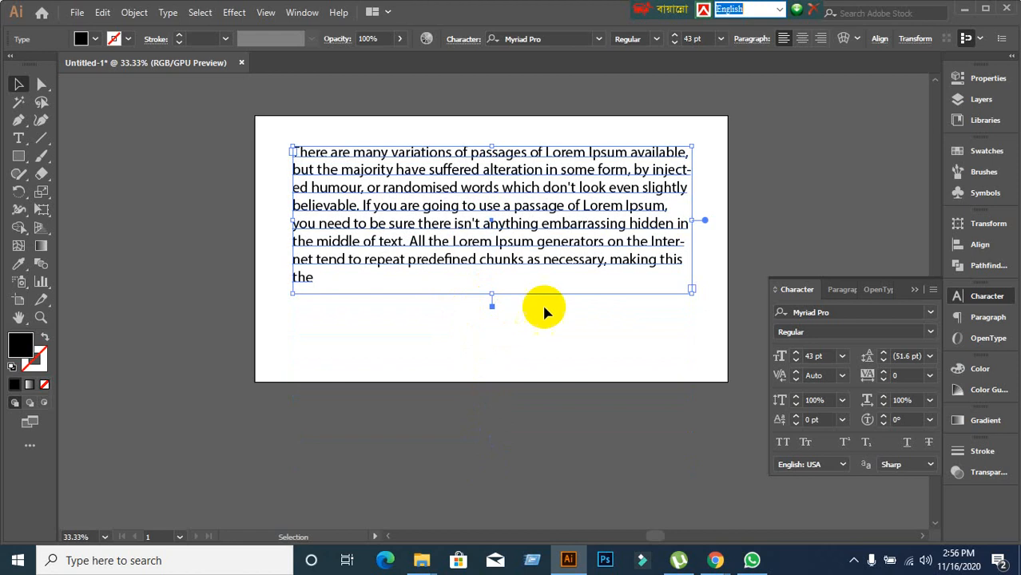
scroll(447, 311, up, 1)
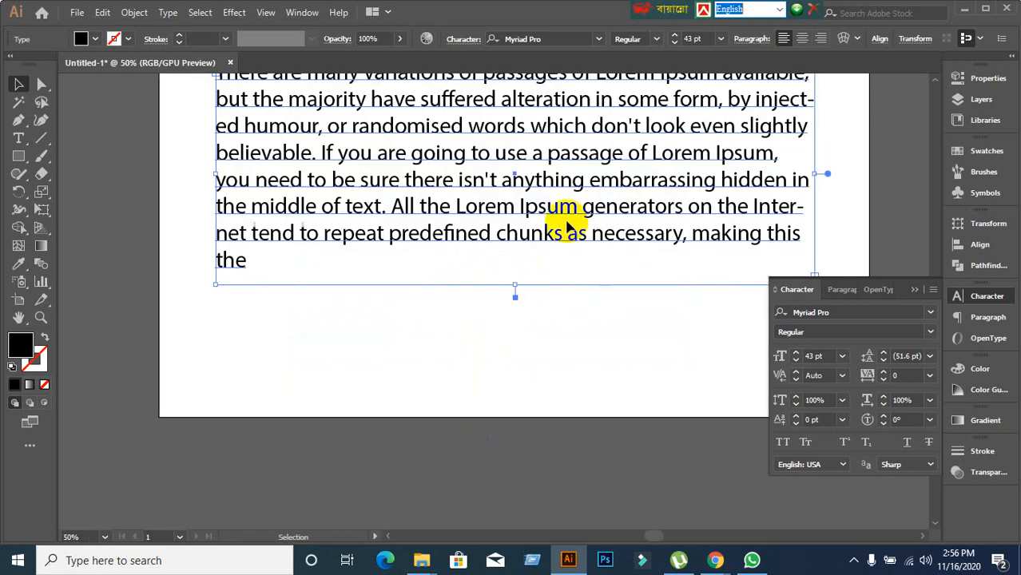
scroll(484, 297, down, 1)
scroll(468, 296, right, 2)
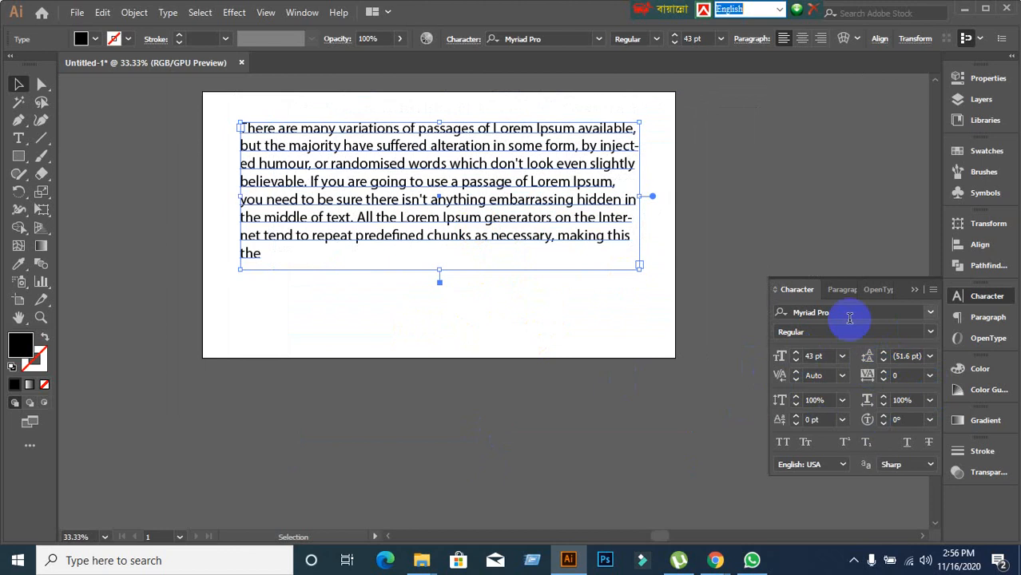
click(845, 289)
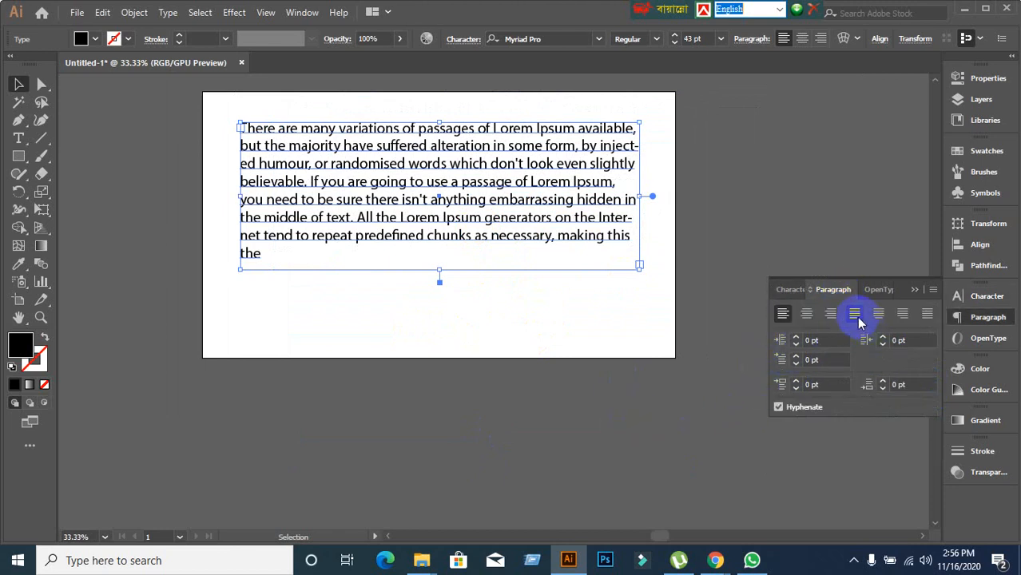
Try the left, centre, right and each justify alignment on the paragraph.
click(805, 316)
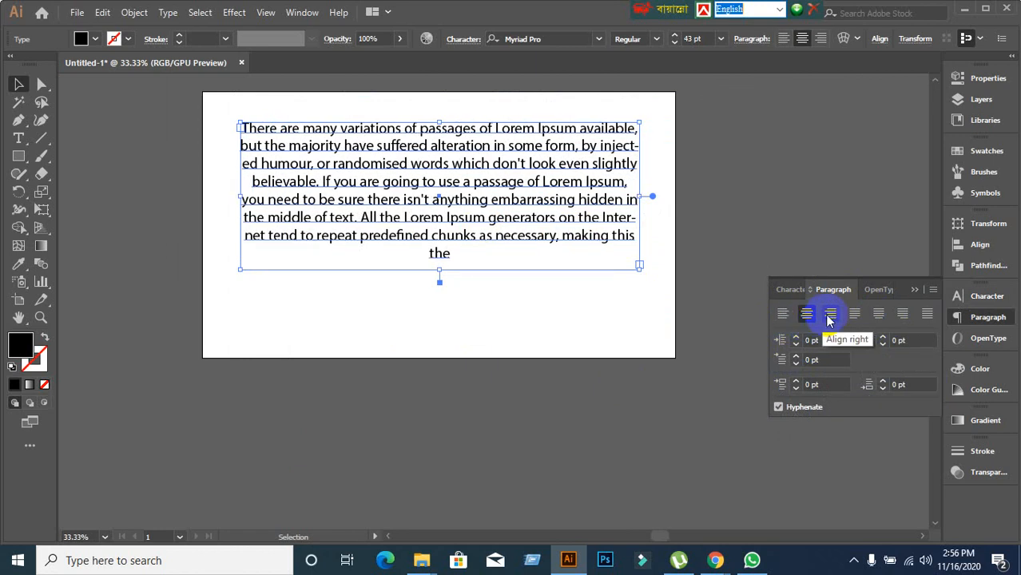
click(828, 316)
click(782, 317)
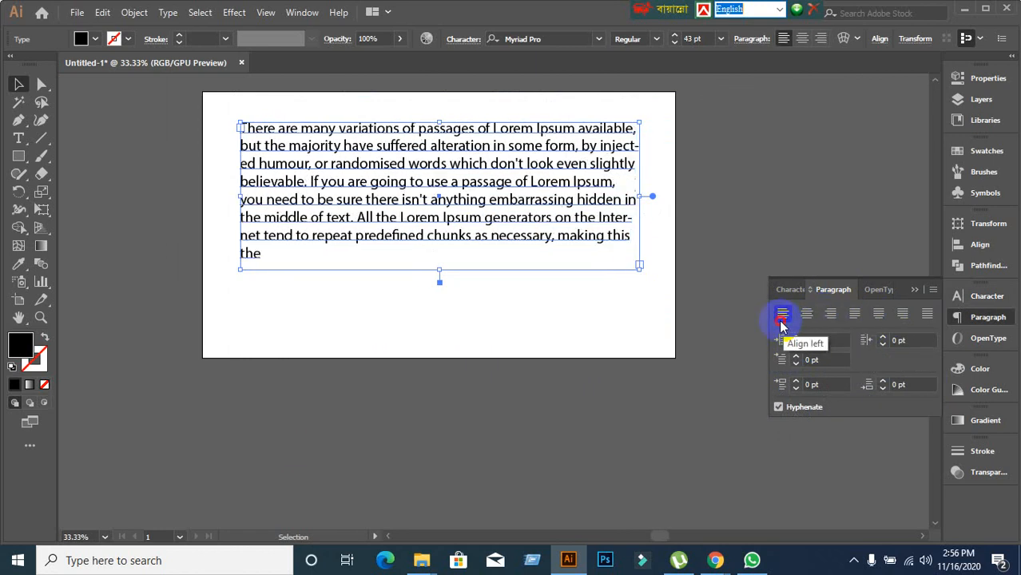
click(855, 316)
click(877, 315)
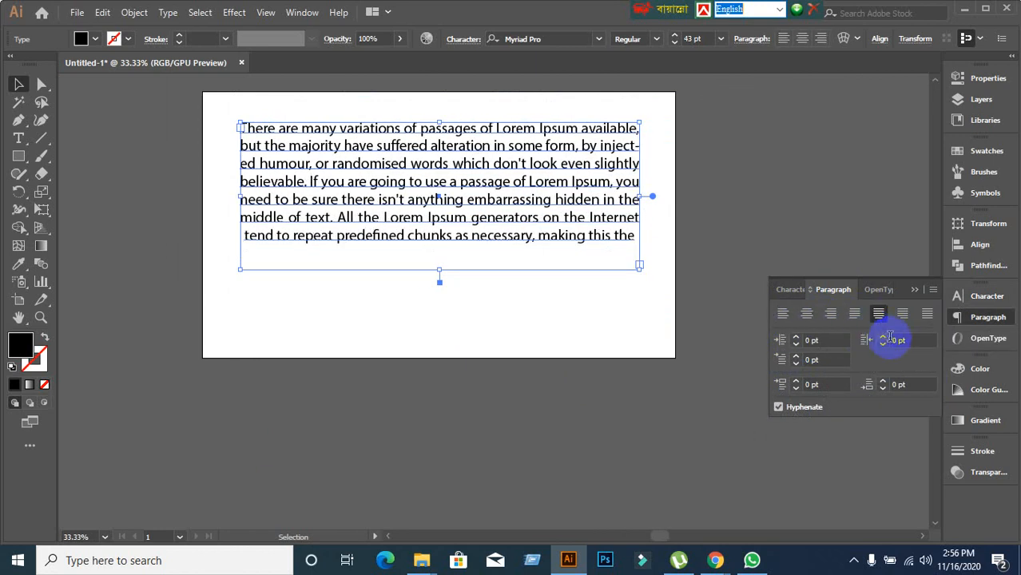
click(901, 314)
click(925, 314)
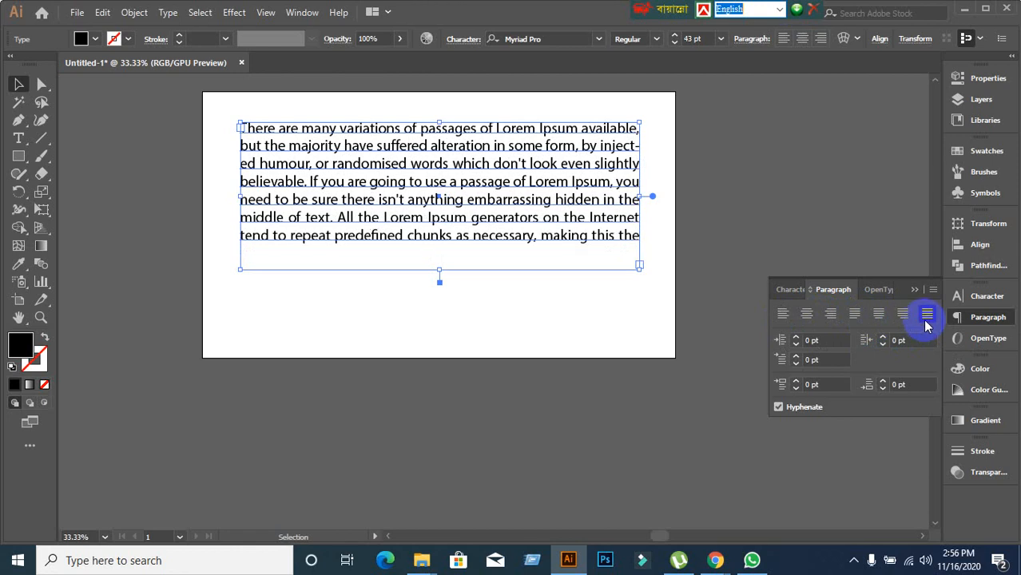
click(878, 314)
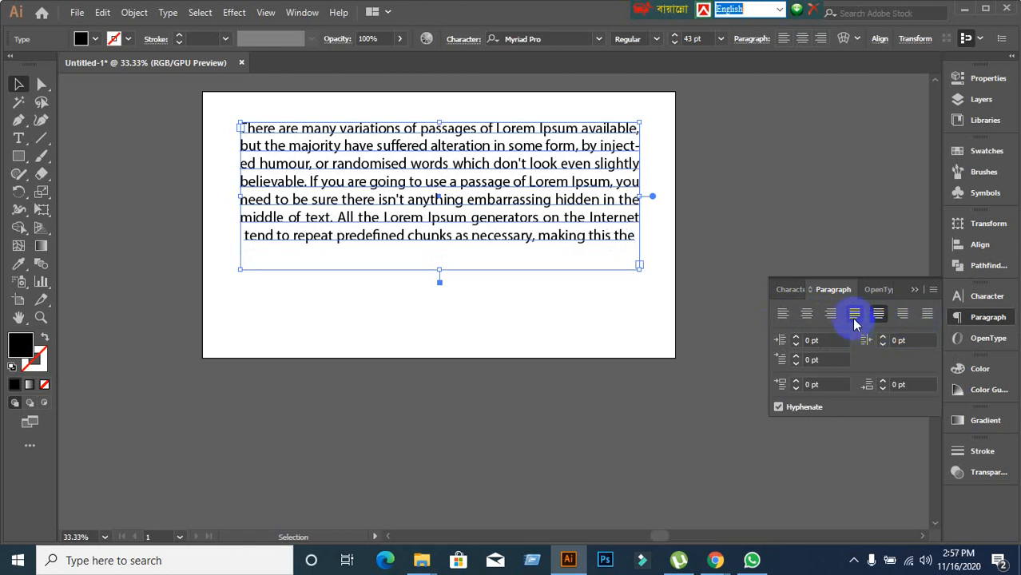
click(855, 314)
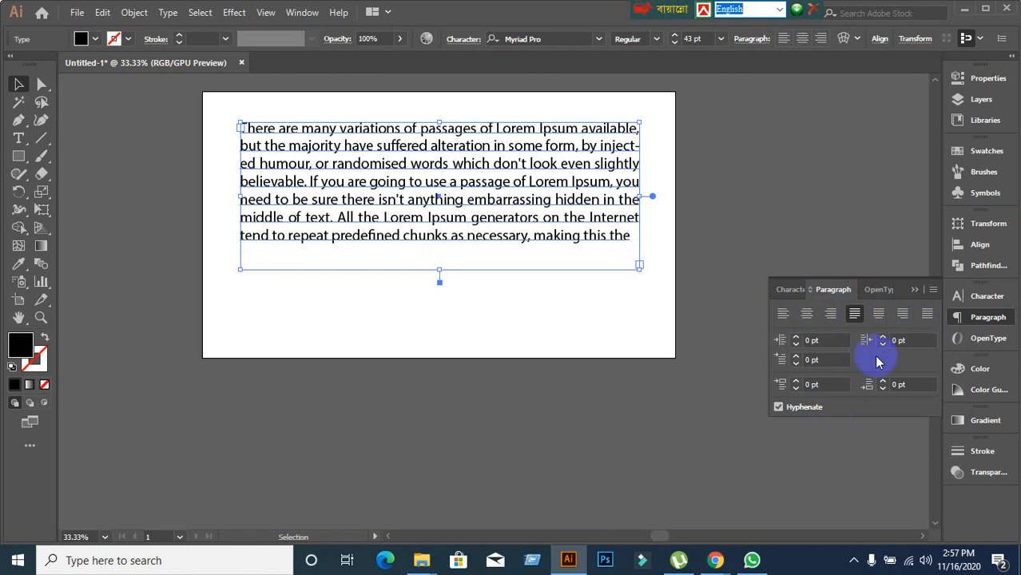
Cycle through the justify options again, finishing on justify with last line aligned left.
click(878, 314)
click(903, 314)
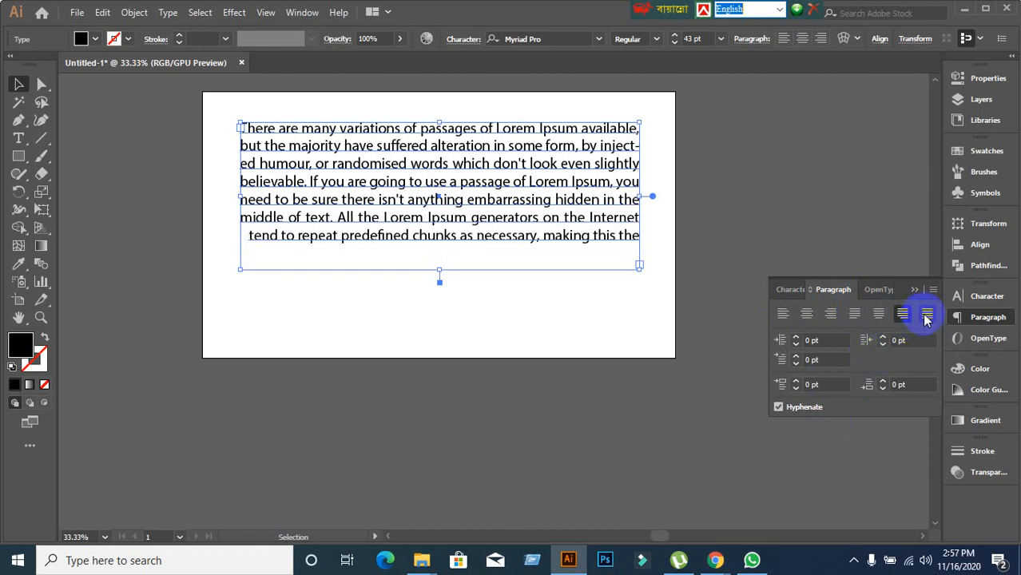
click(925, 313)
click(853, 315)
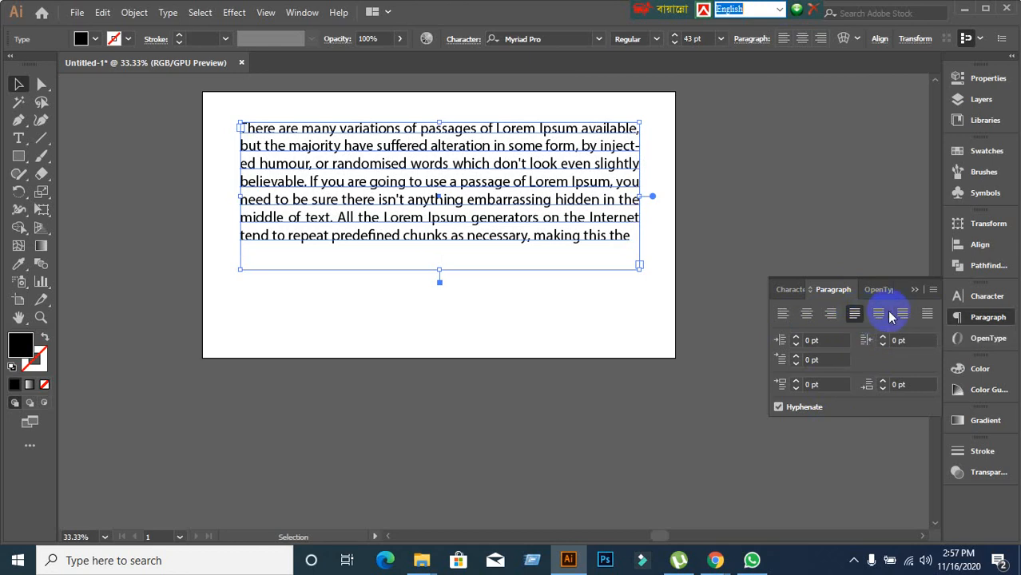
click(879, 314)
click(902, 314)
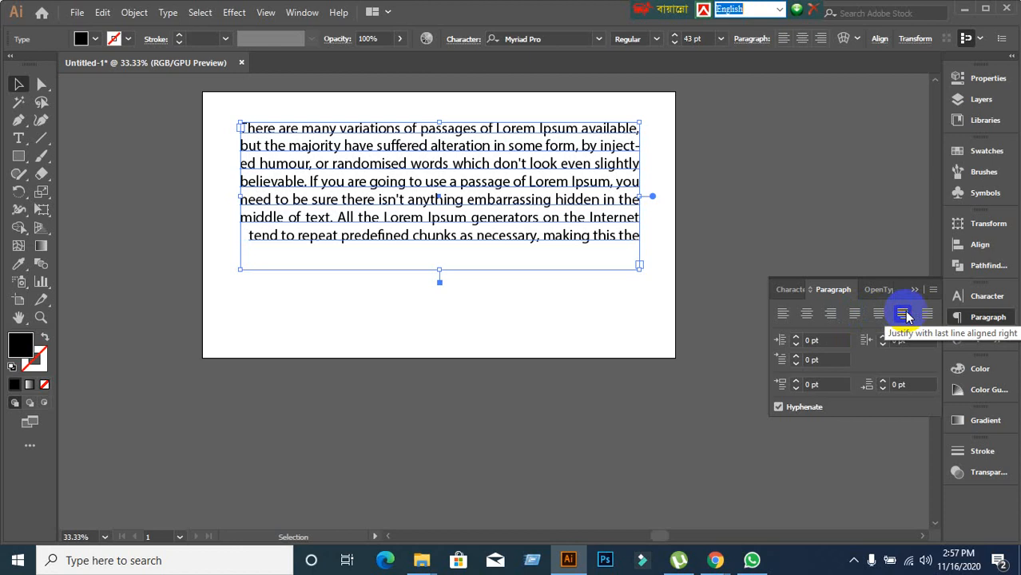
click(926, 314)
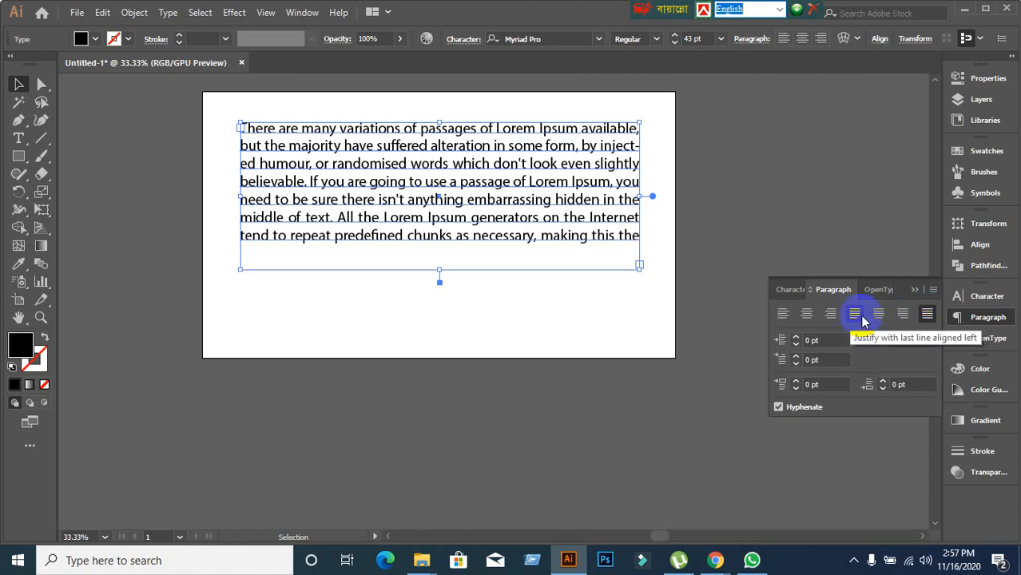
click(861, 317)
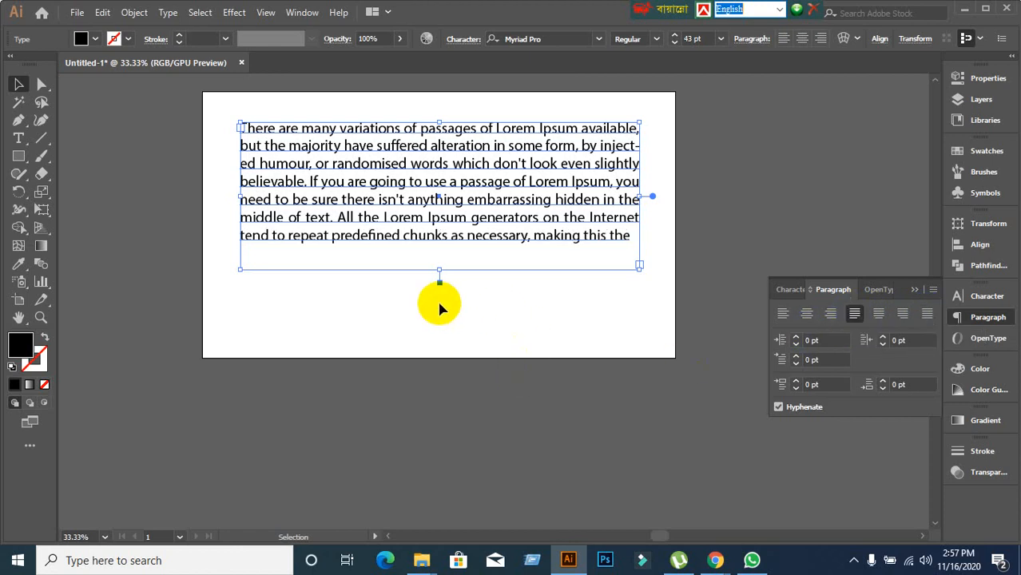
Make the text frame much taller and copy the paragraph's text.
drag(440, 273, 450, 476)
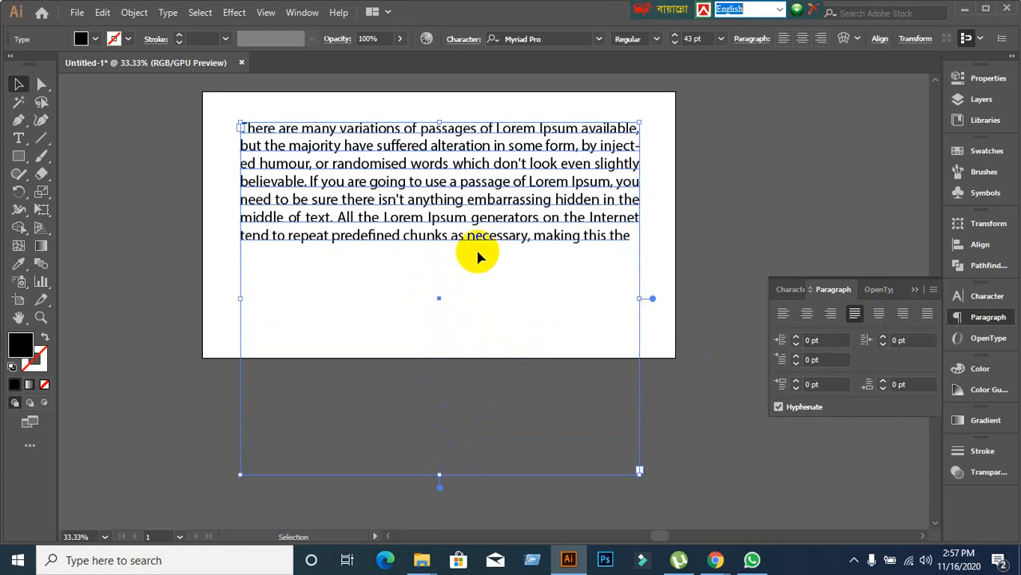
click(277, 182)
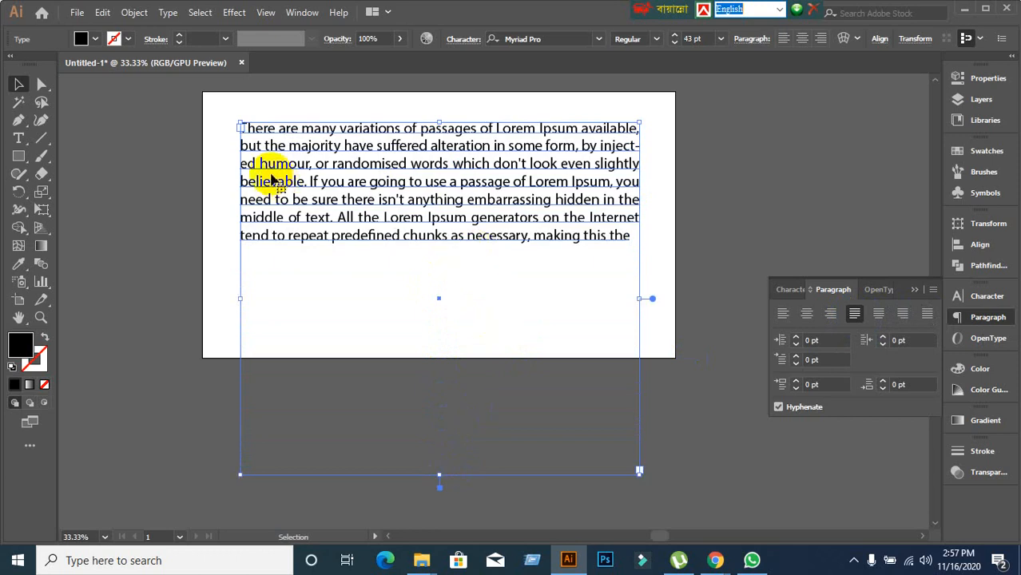
double_click(254, 144)
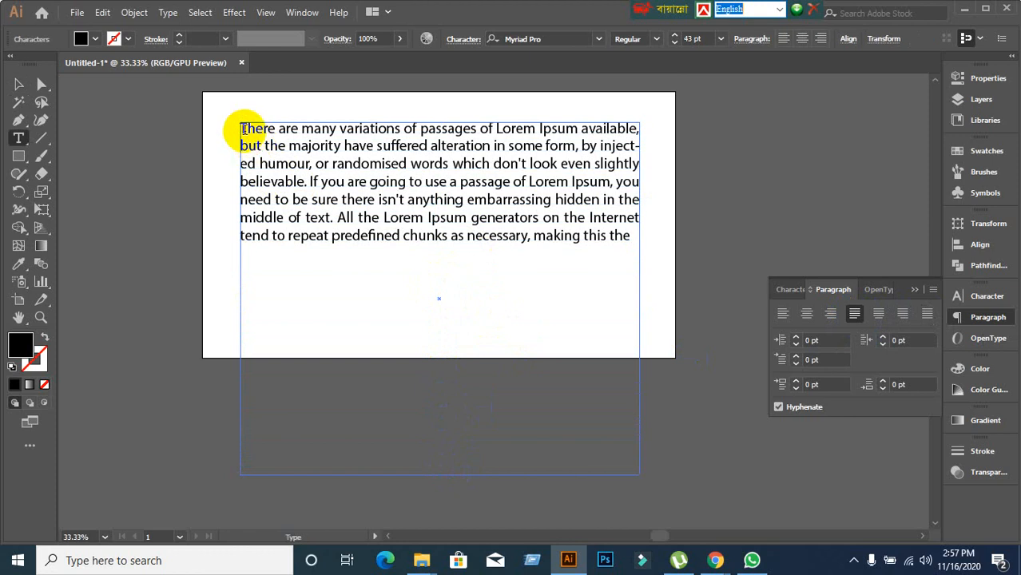
drag(241, 130, 653, 236)
key(ctrl+c)
key(ctrl)
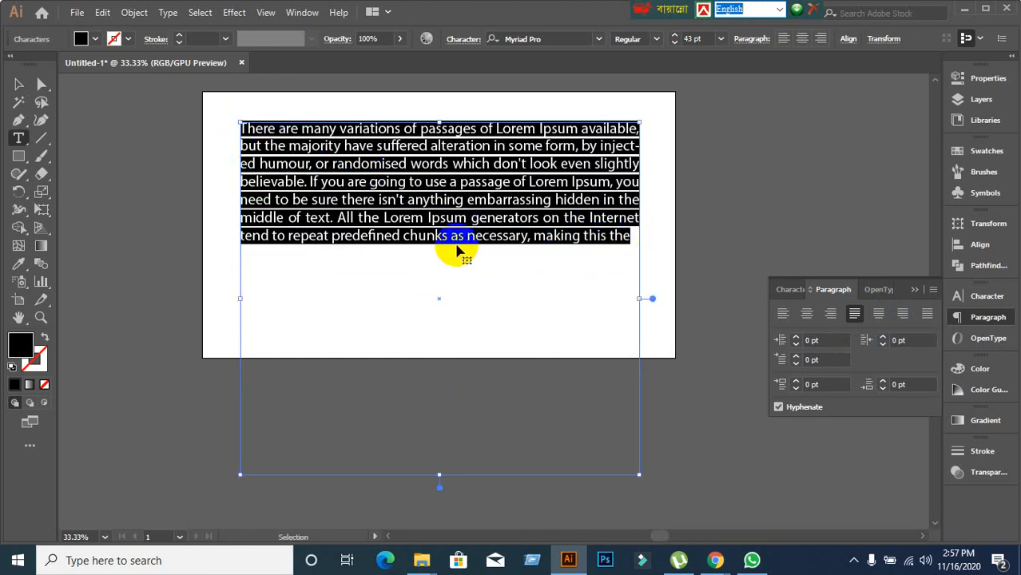
Paste the paragraph twice after its last word so it repeats three times.
click(631, 238)
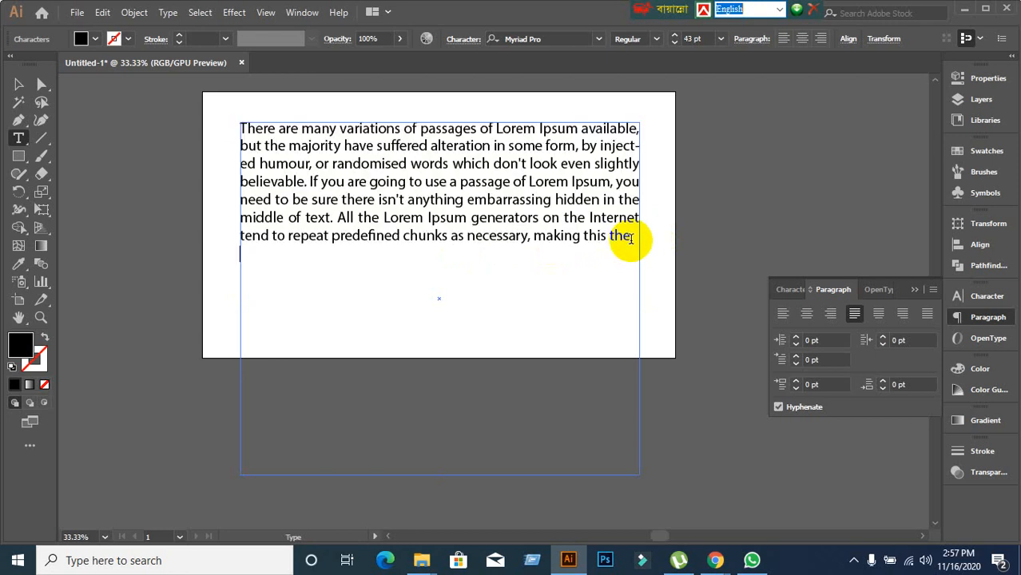
key(ctrl+v)
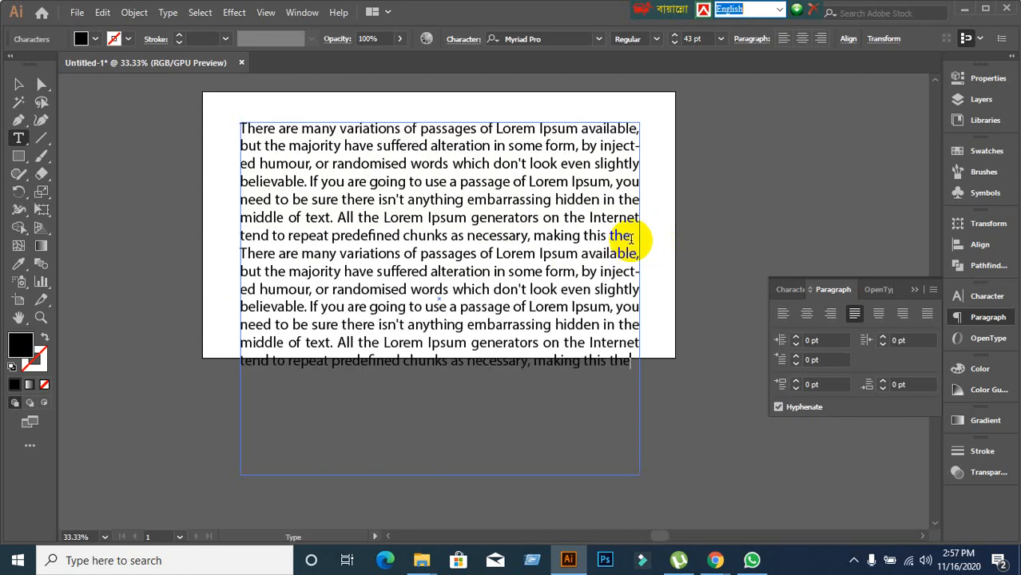
key(ctrl+z)
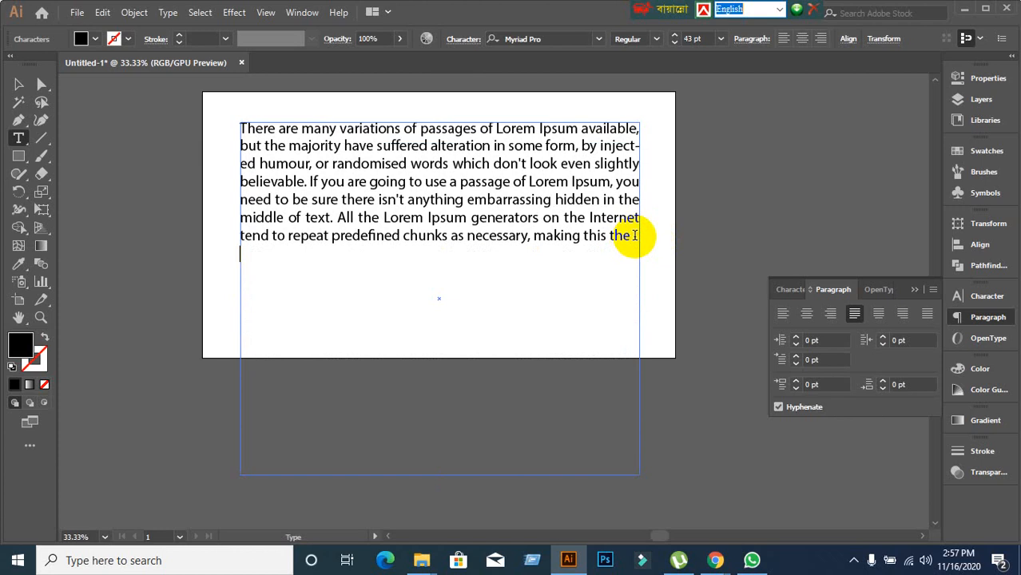
key(ctrl+v)
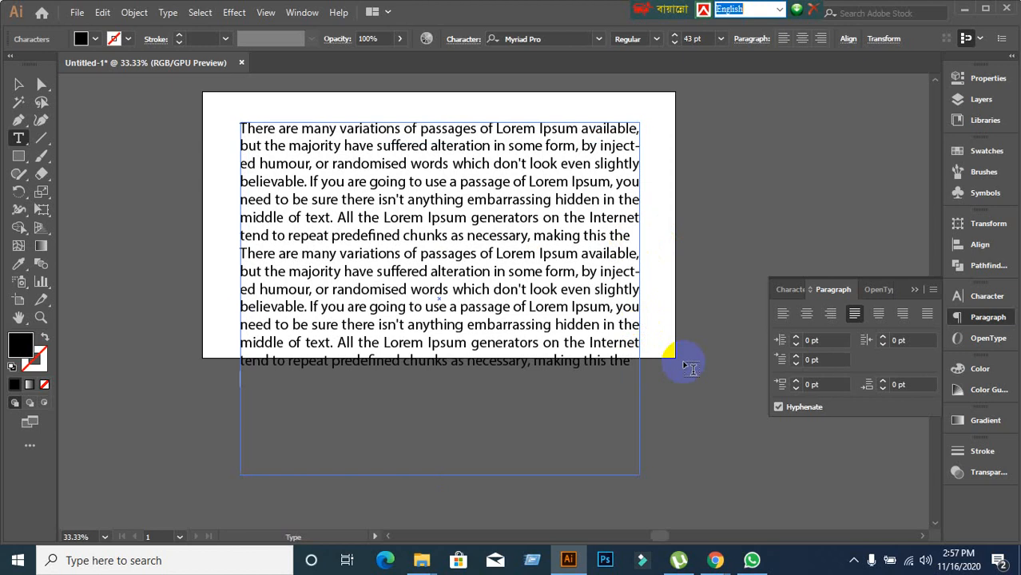
key(ctrl+v)
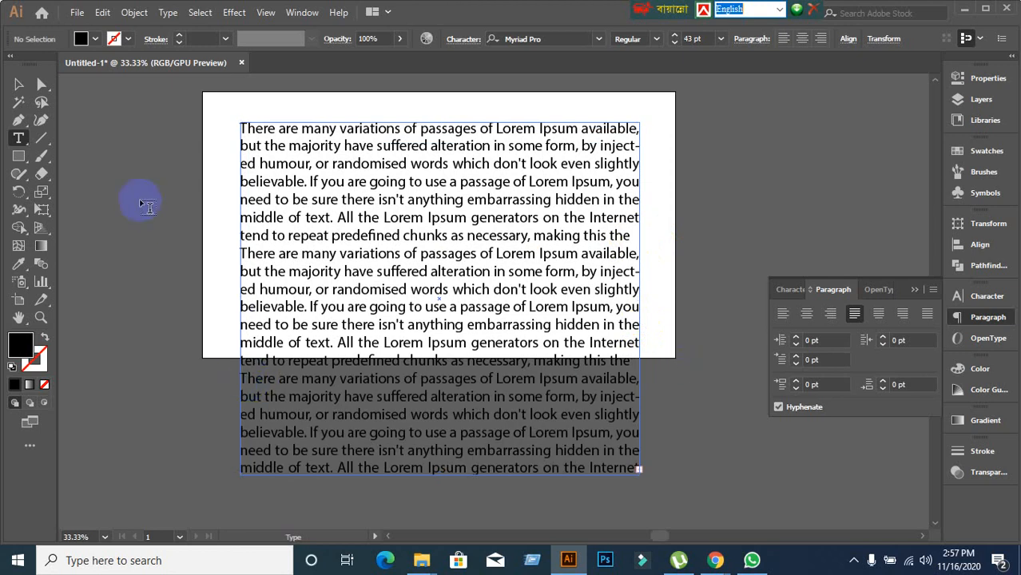
click(18, 85)
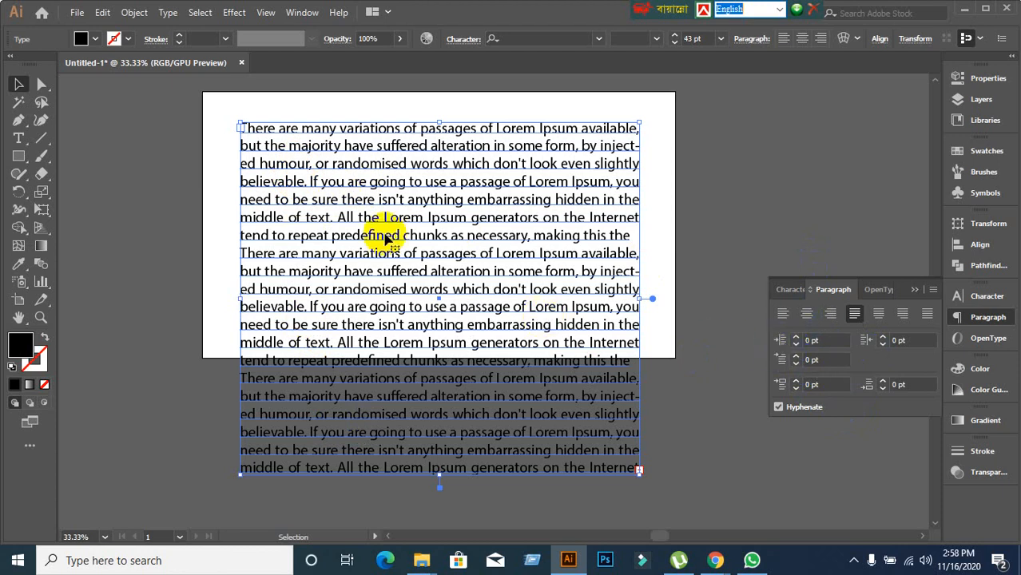
double_click(309, 146)
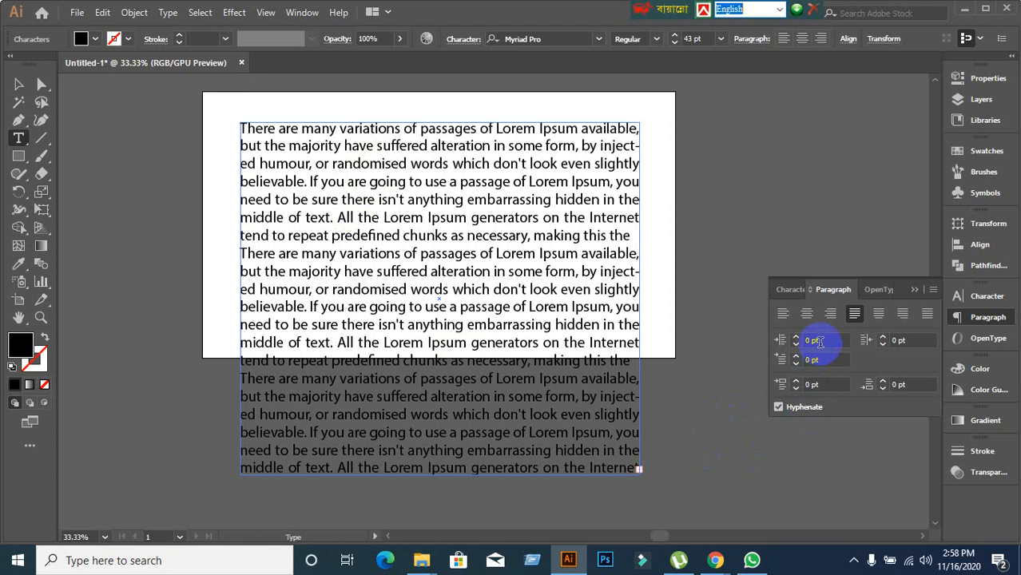
click(783, 341)
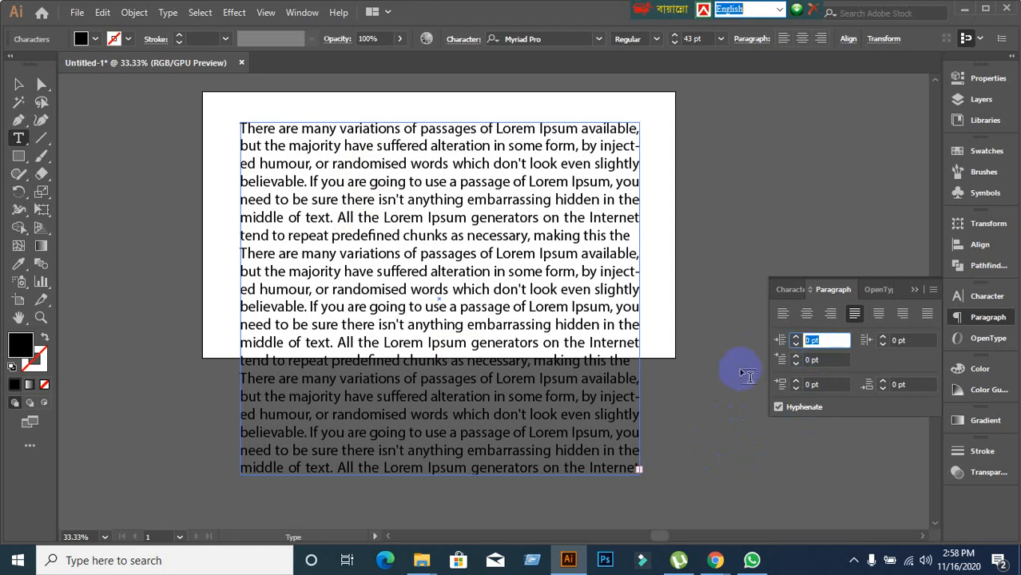
text(40)
key(Return)
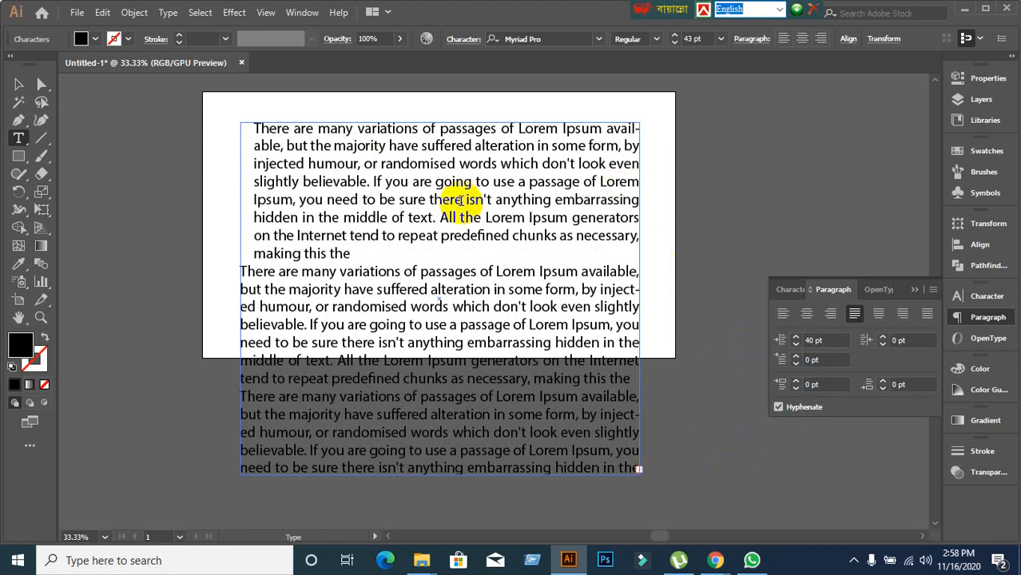
click(899, 340)
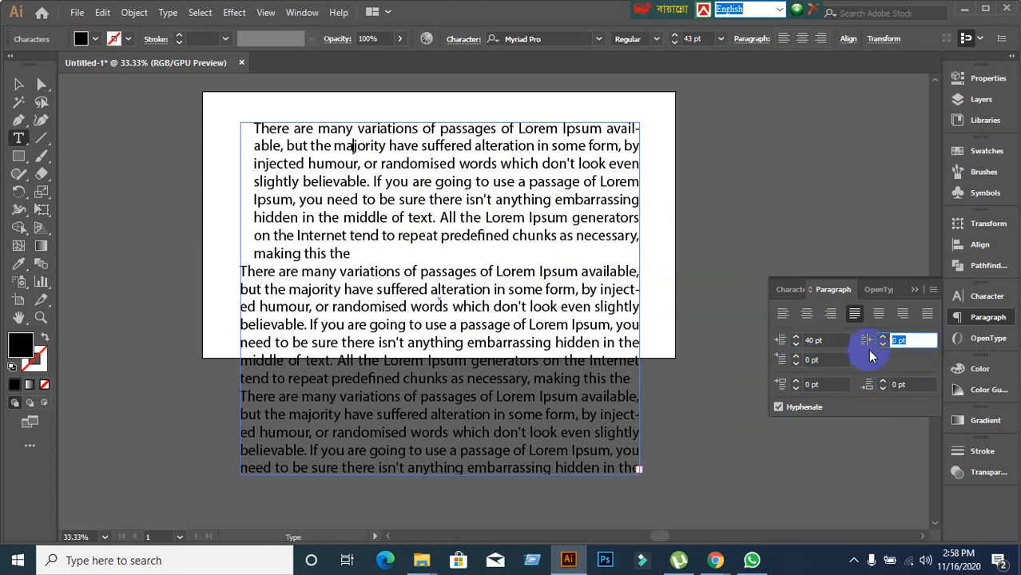
click(907, 346)
click(903, 348)
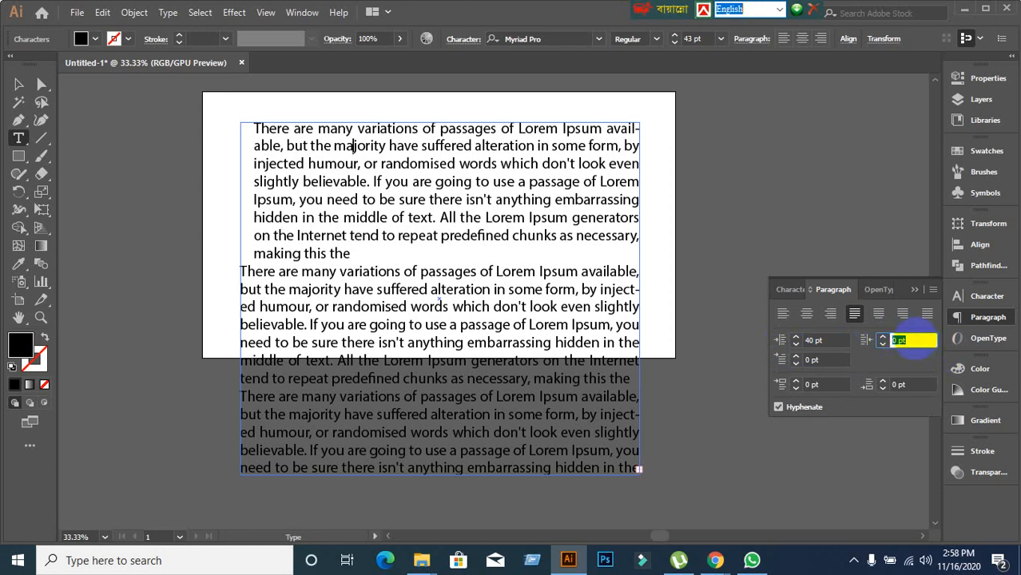
text(35)
key(Return)
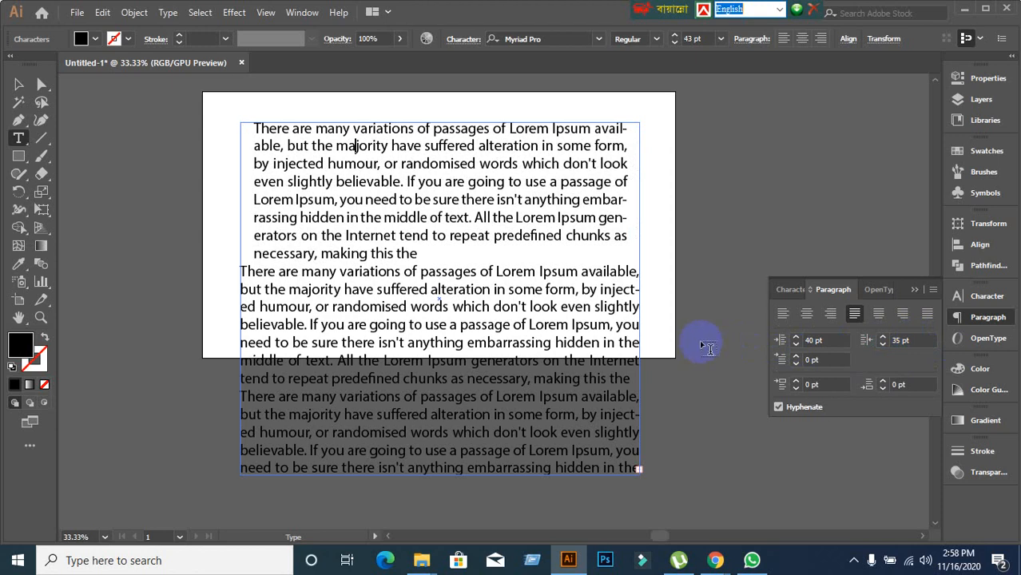
click(692, 327)
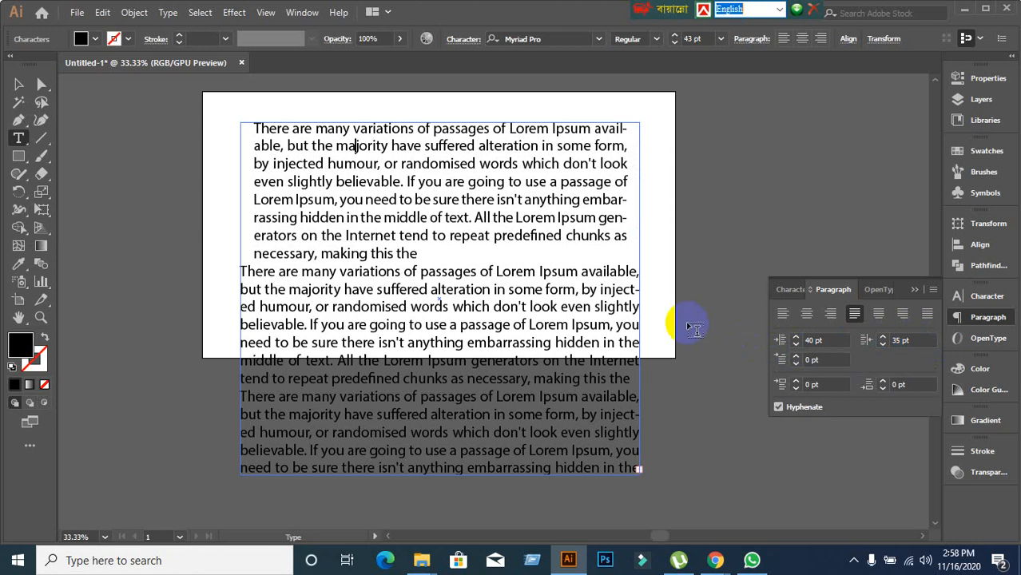
click(531, 306)
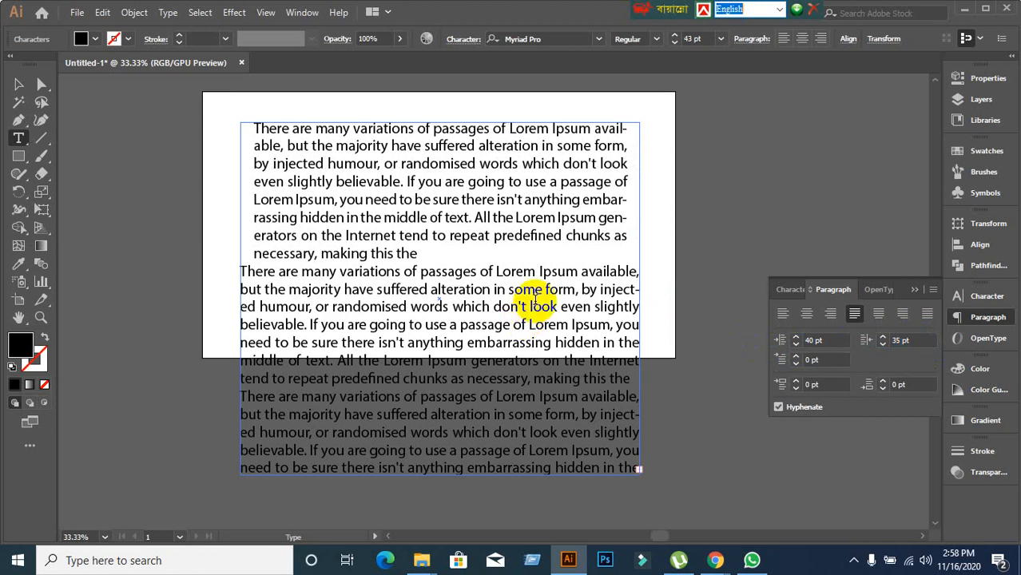
key(ctrl+z)
key(ctrl+z)
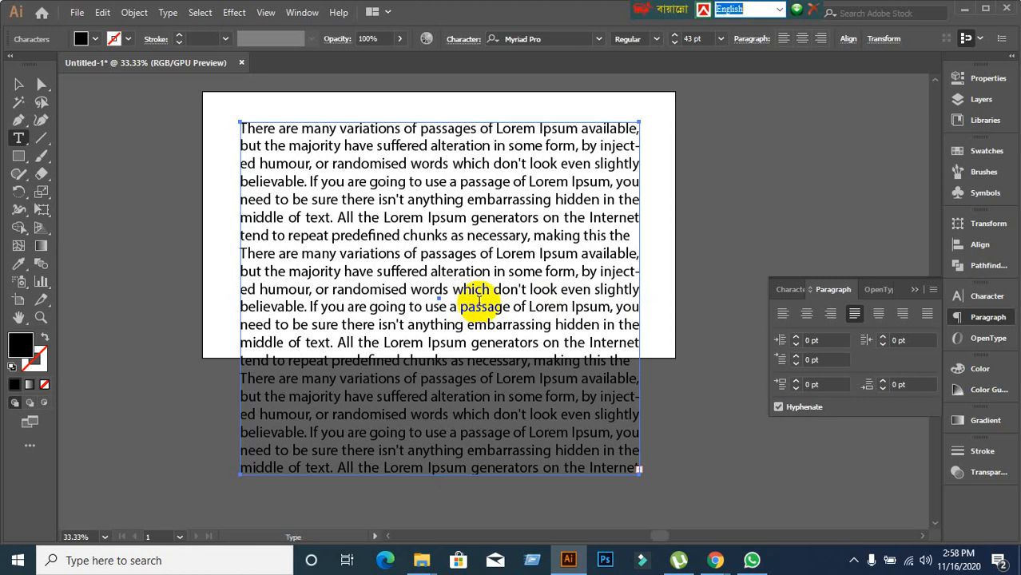
Give the second paragraph a 40 pt left indent.
click(275, 254)
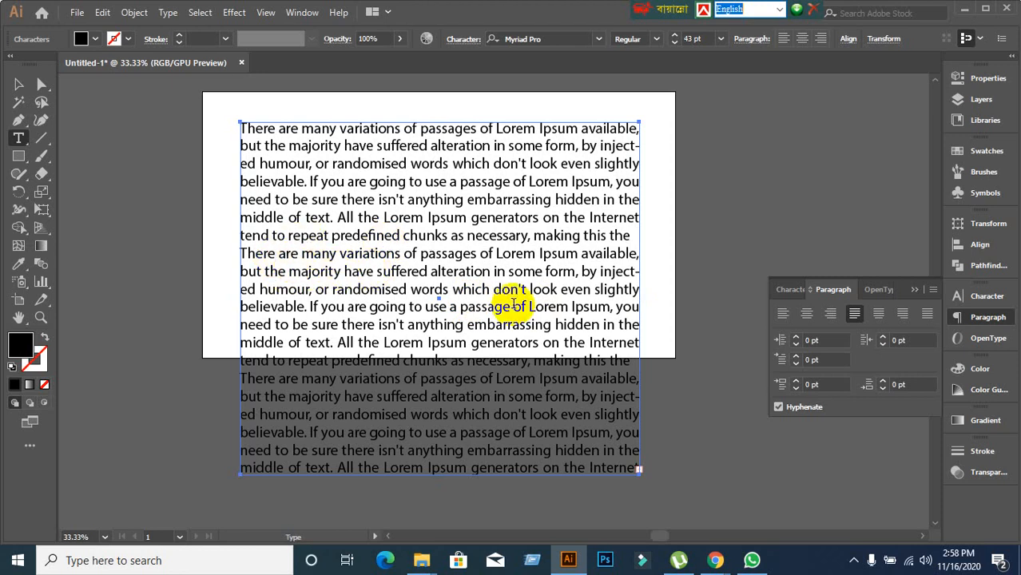
click(359, 289)
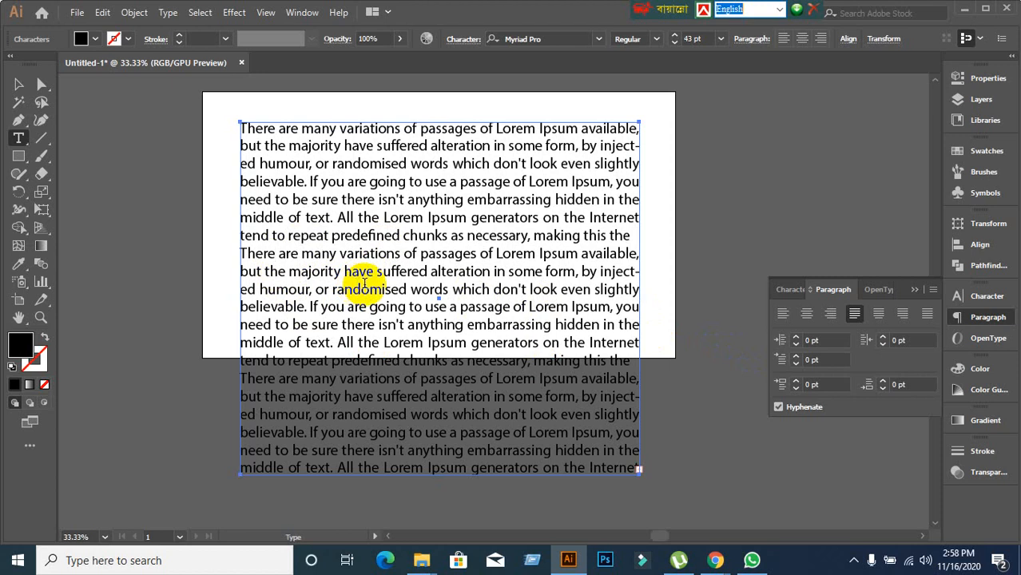
click(816, 340)
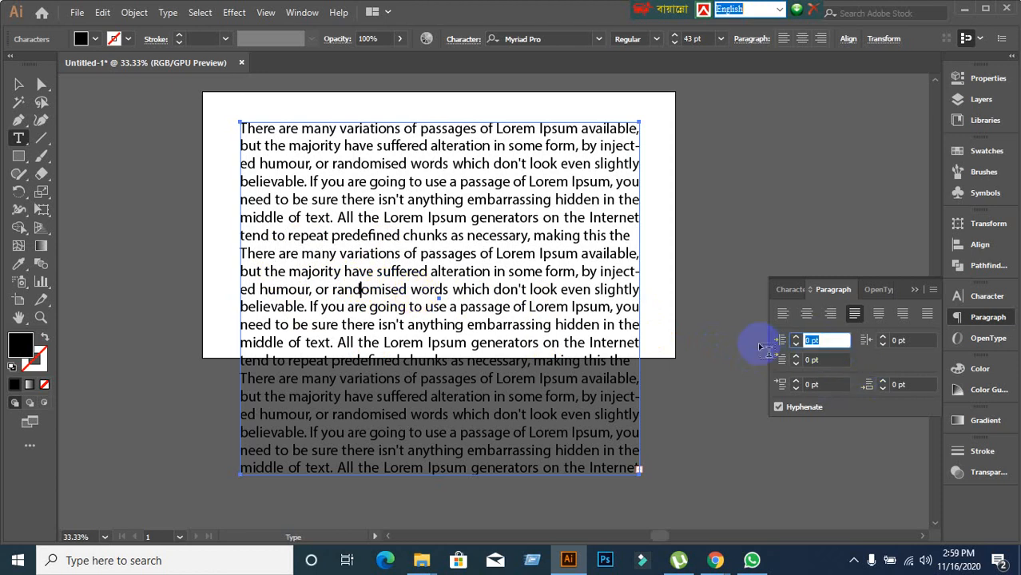
text(20)
key(Return)
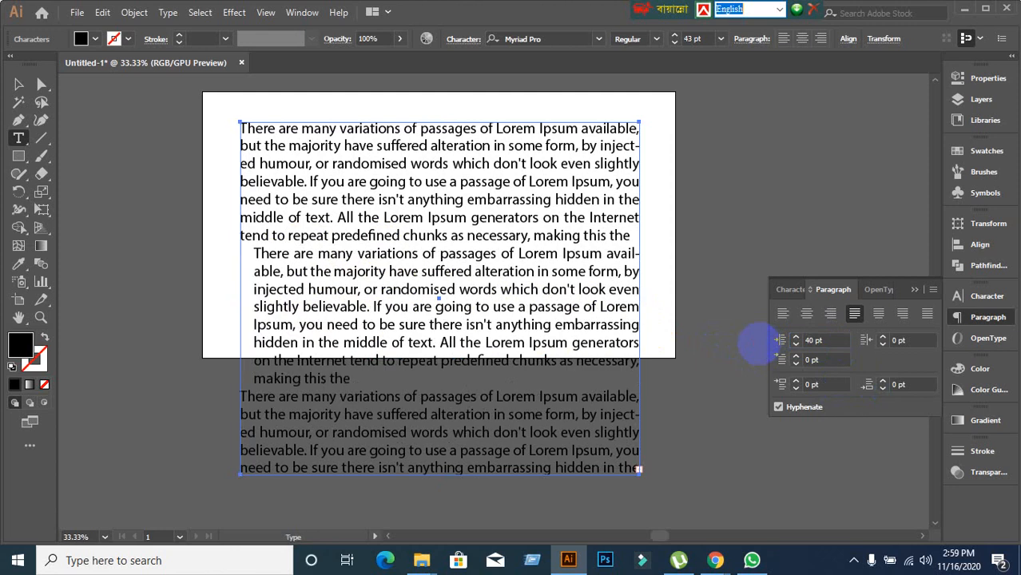
Give the third paragraph a 60 pt right indent.
scroll(750, 361, down, 1)
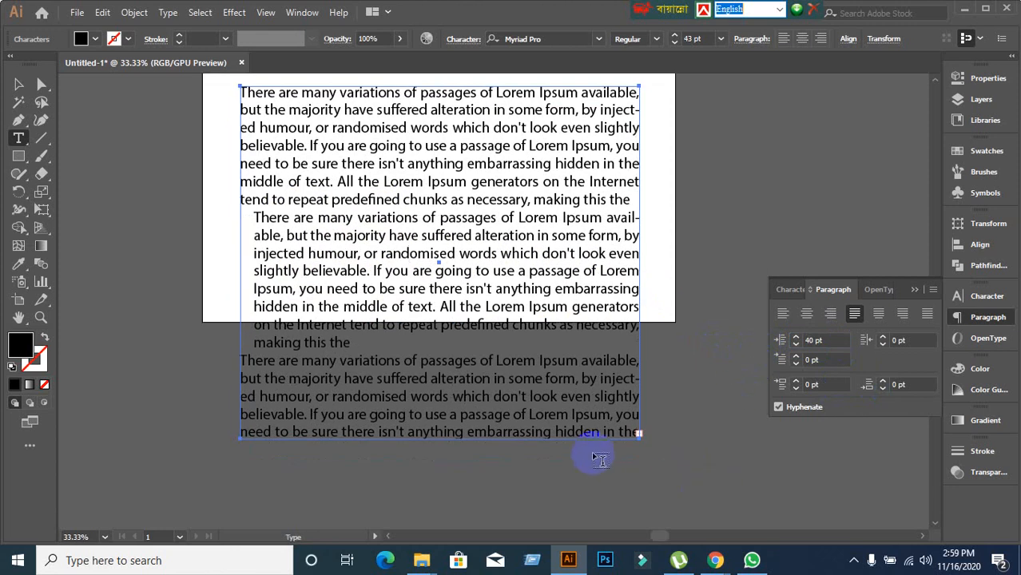
click(317, 366)
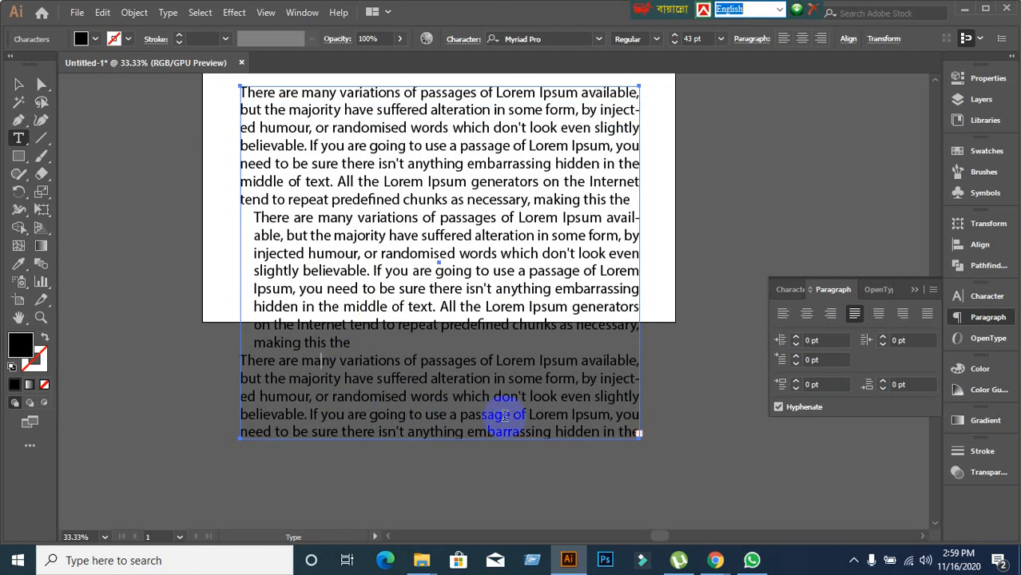
click(899, 341)
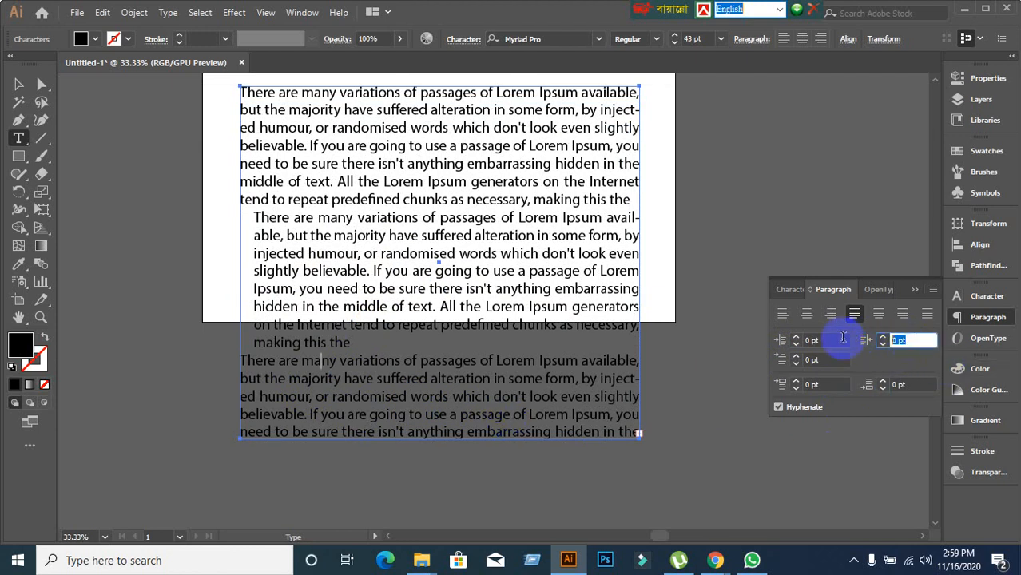
text(60)
key(Return)
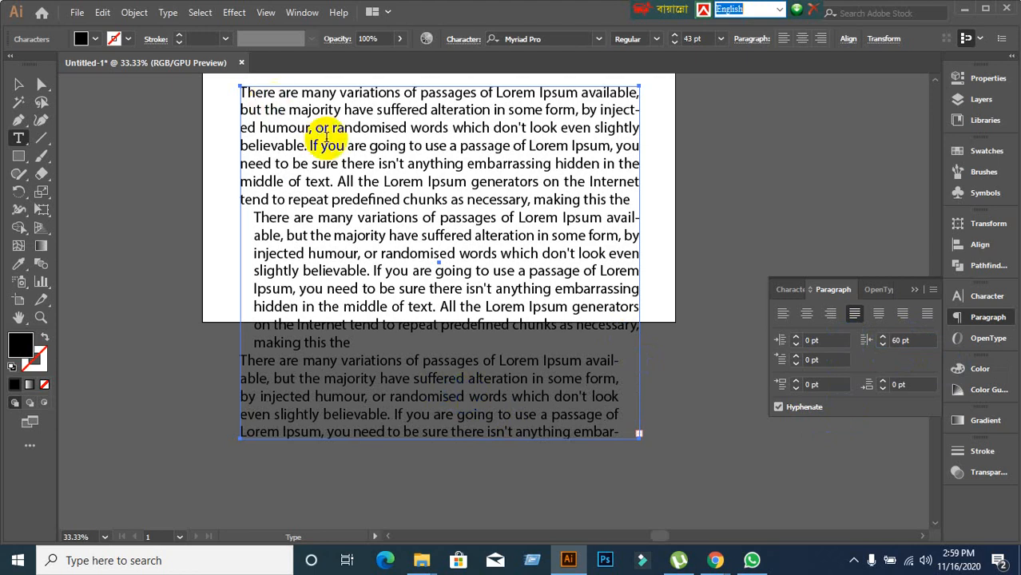
Give the first paragraph a 50 pt first-line indent.
click(337, 146)
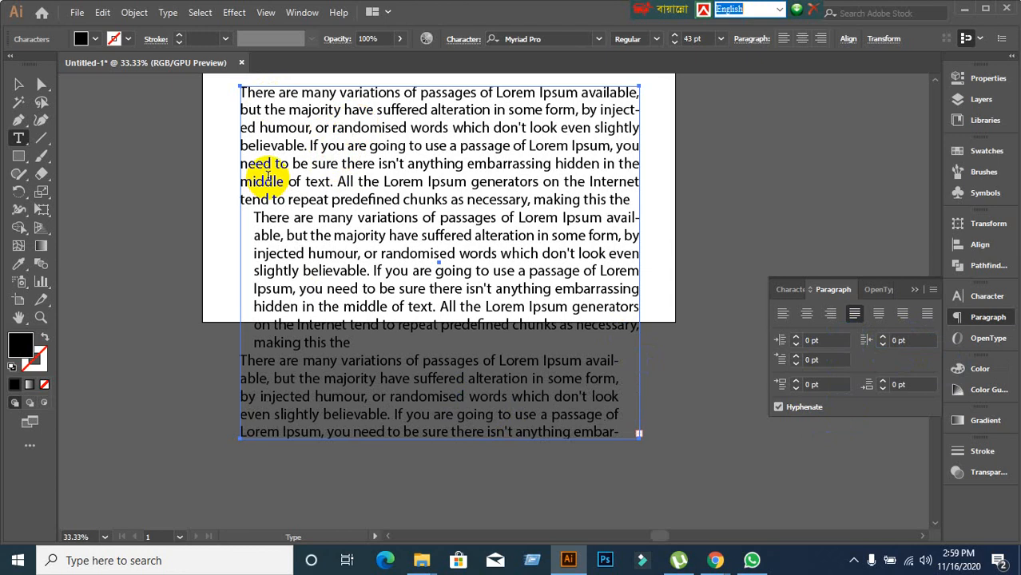
triple_click(279, 110)
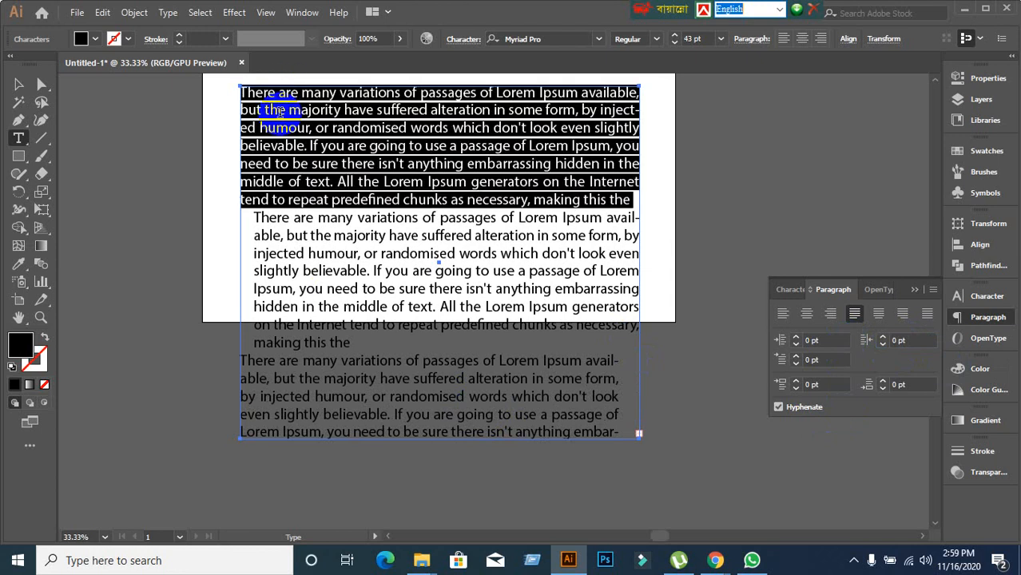
click(375, 147)
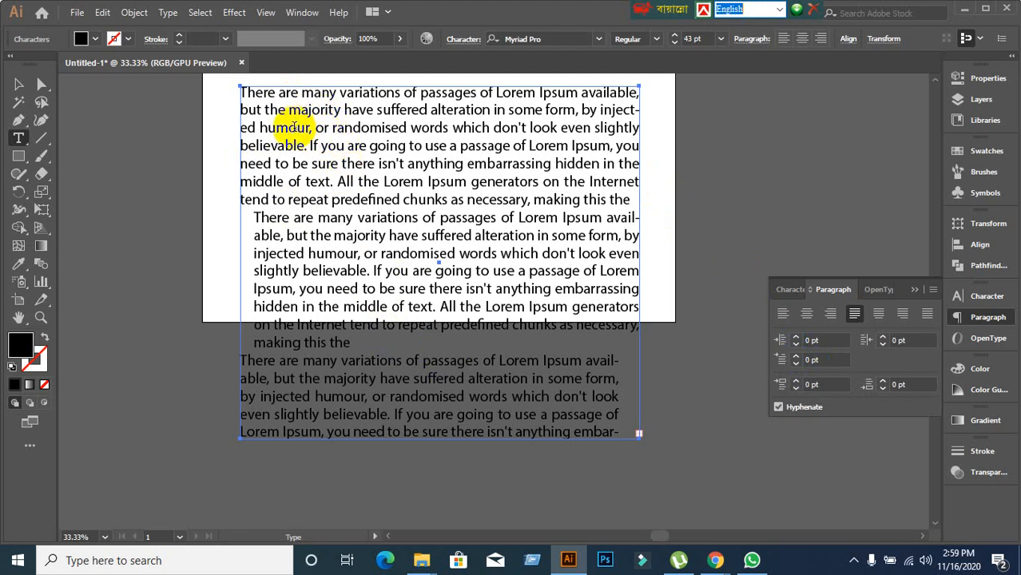
click(818, 361)
text(50)
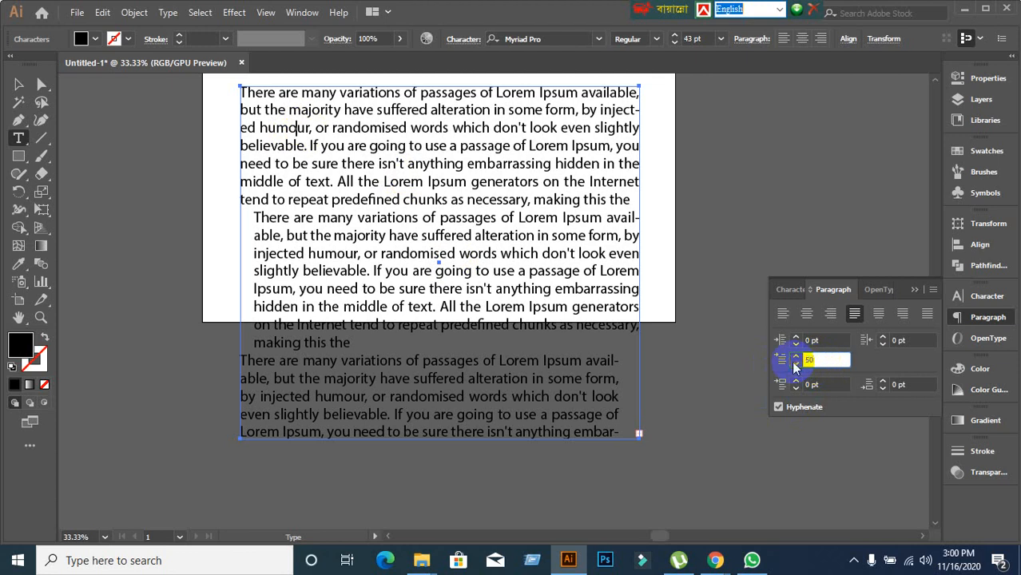
key(Return)
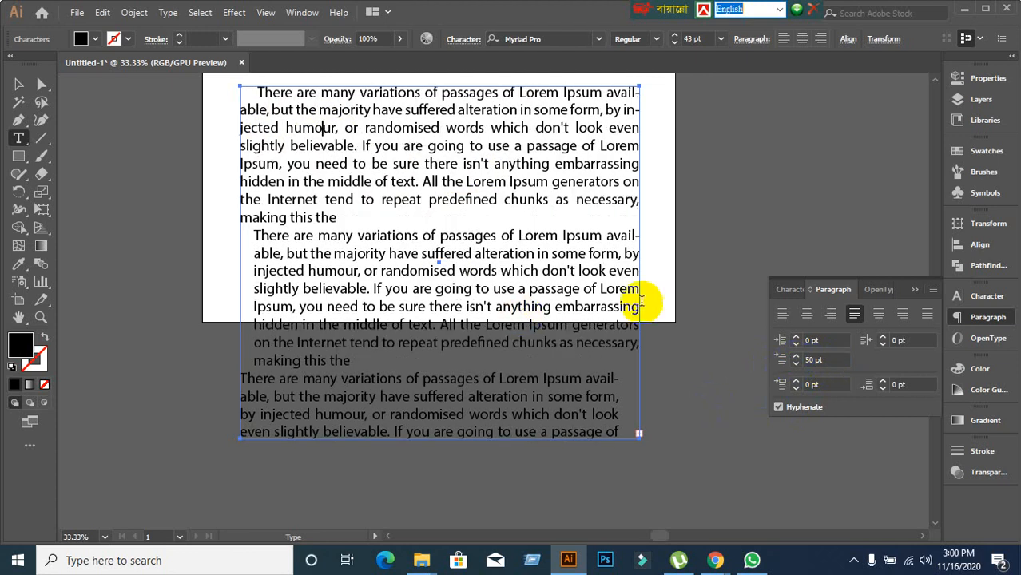
Change the first-line indent to 80 pt, then undo all the paragraph indents.
drag(793, 359, 743, 372)
text(80)
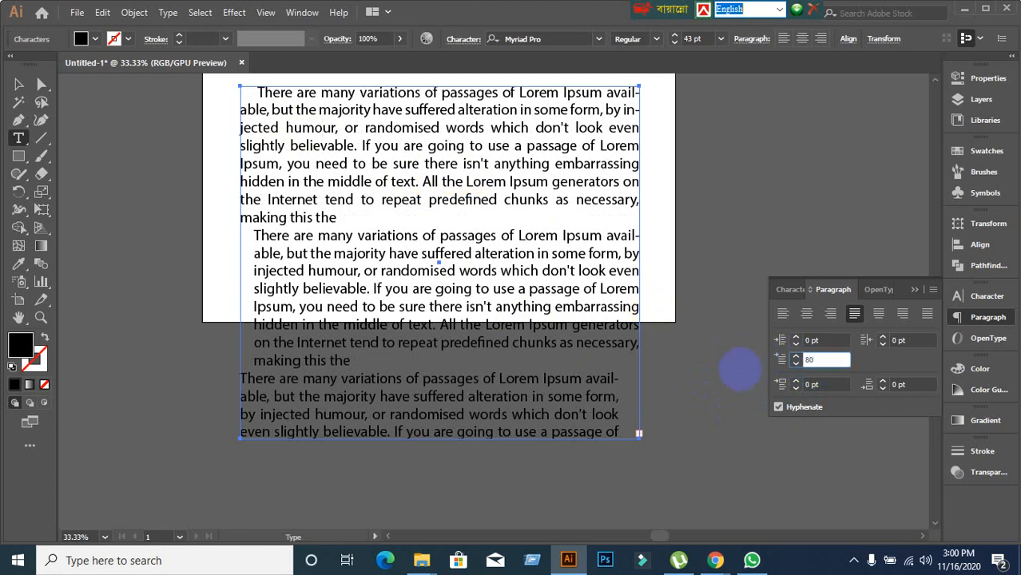
key(Return)
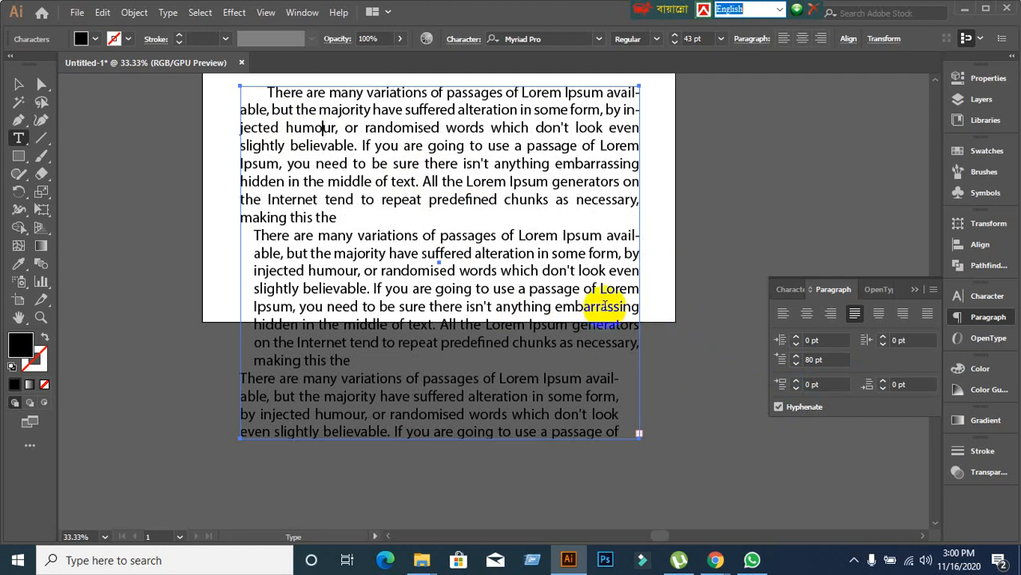
key(ctrl+z)
key(ctrl+z)
key(ctrl+z)
key(ctrl+z)
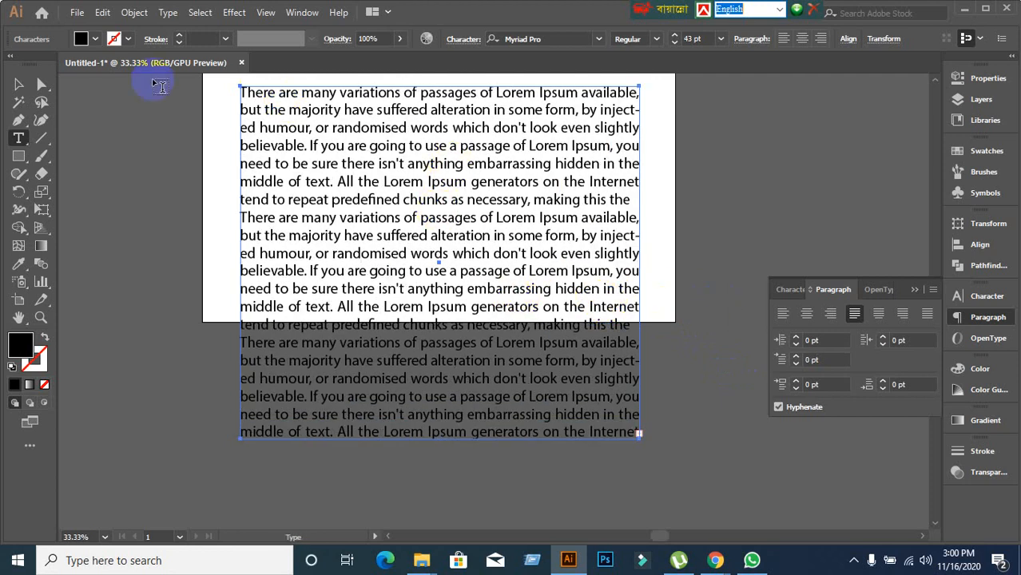
click(20, 84)
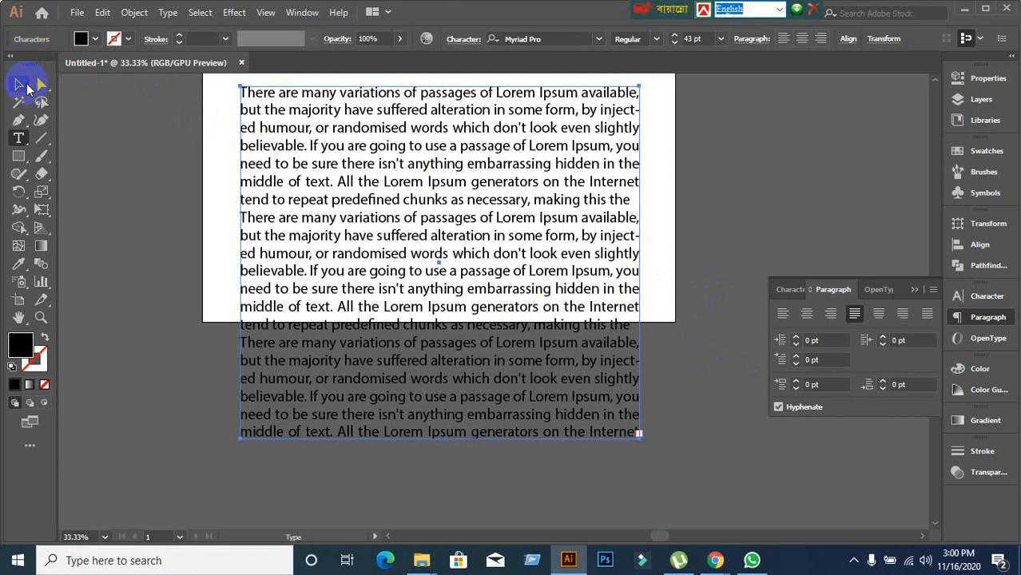
click(703, 334)
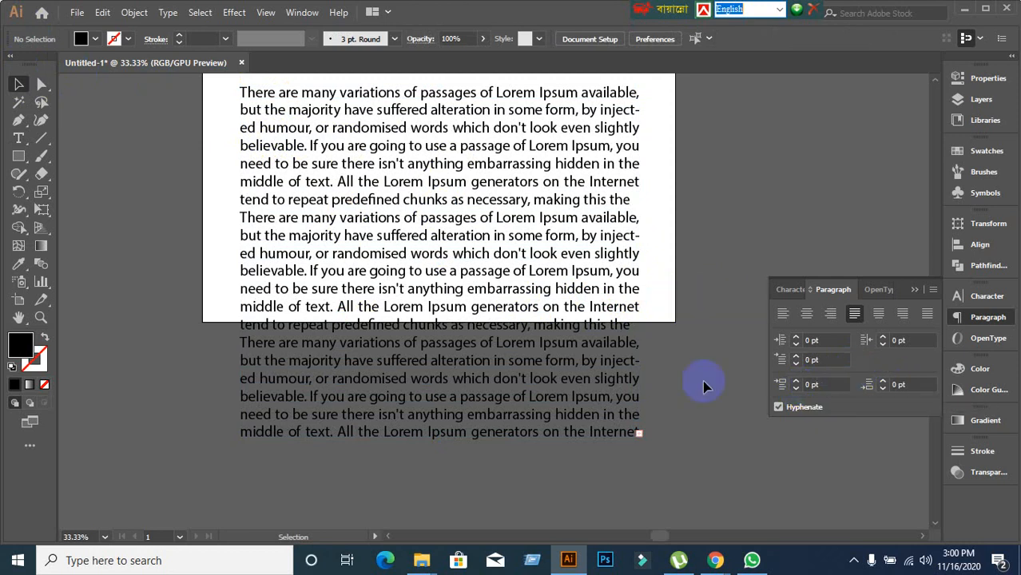
click(337, 289)
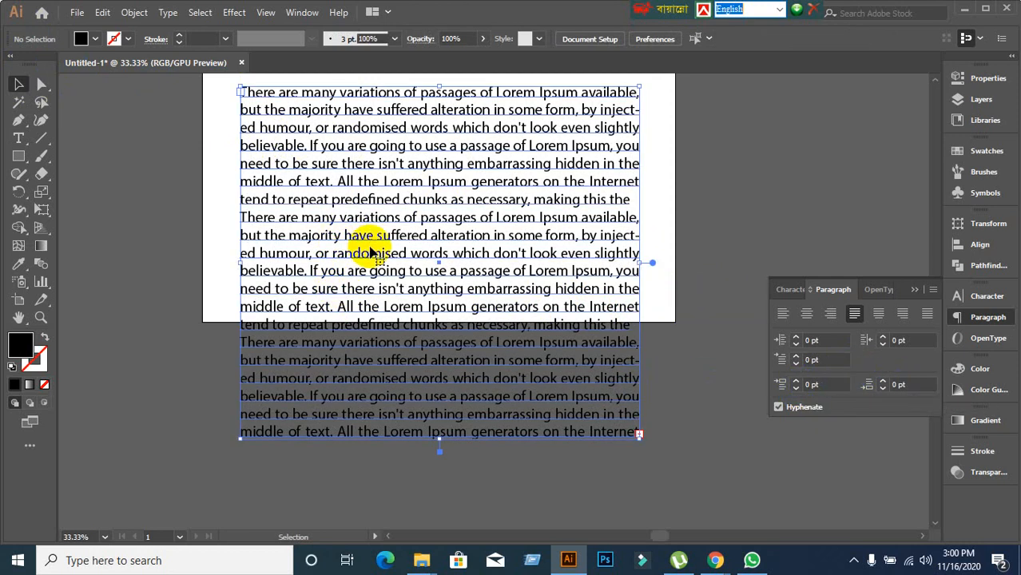
double_click(383, 148)
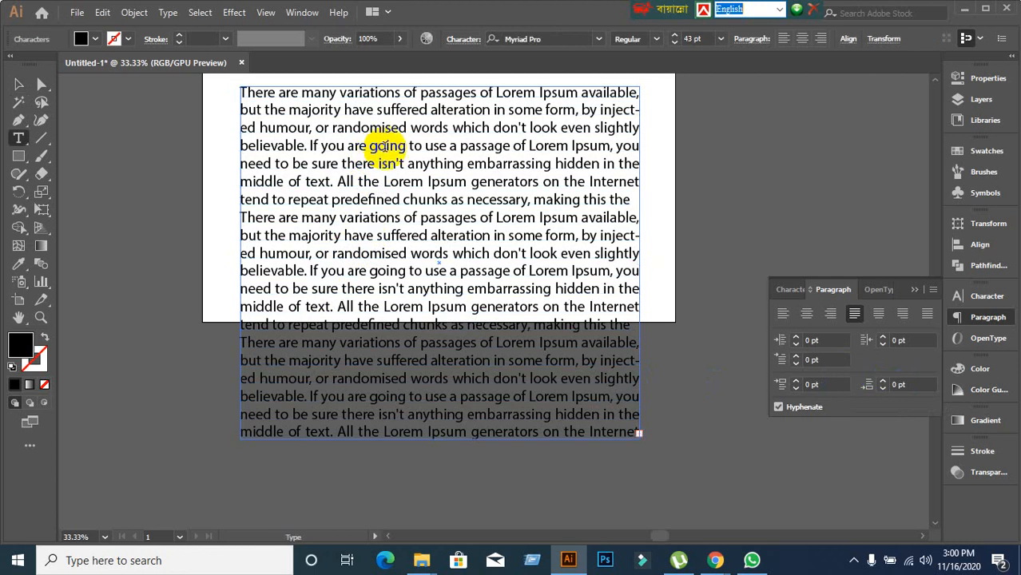
scroll(406, 182, up, 1)
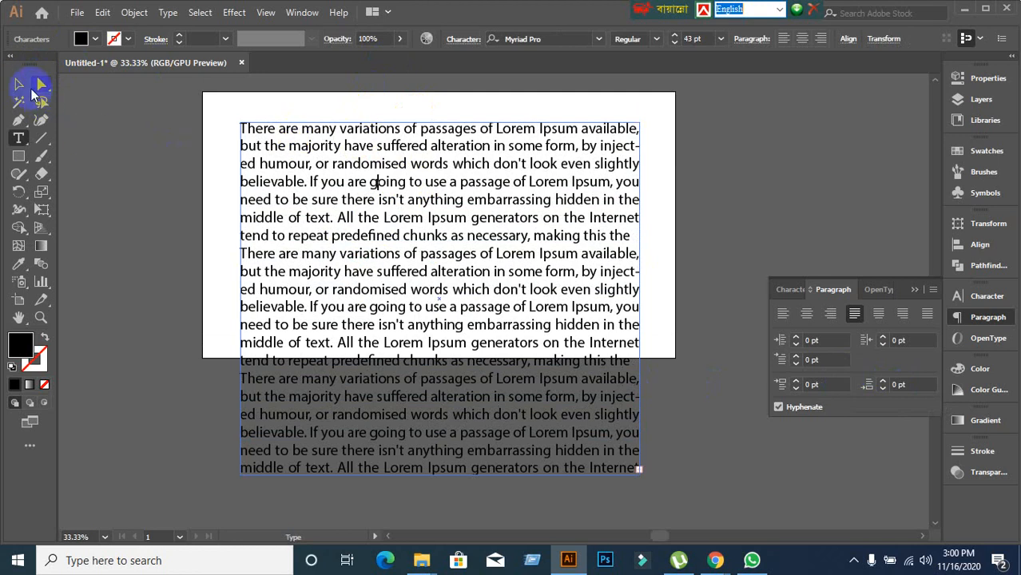
click(20, 83)
click(444, 171)
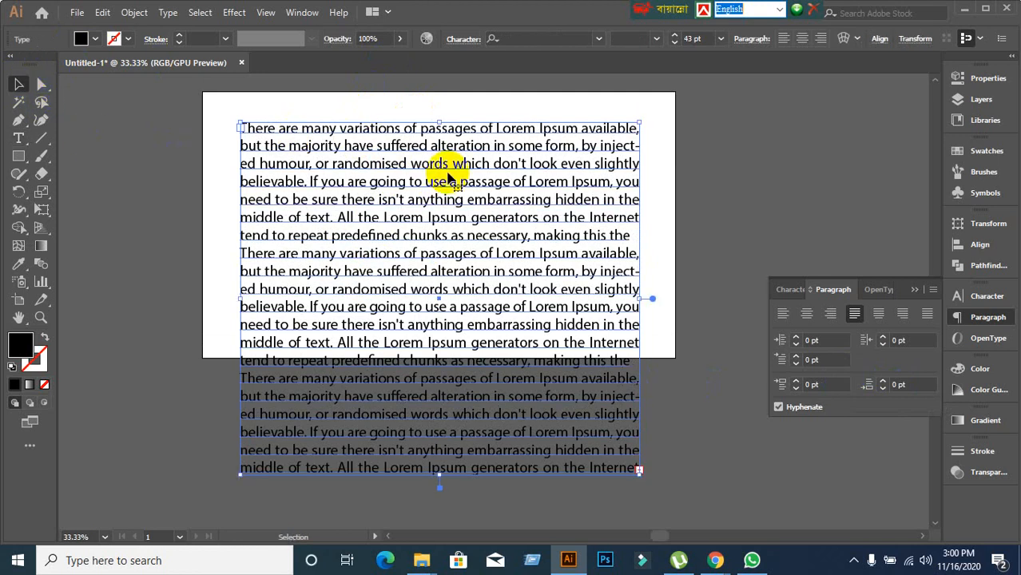
double_click(369, 168)
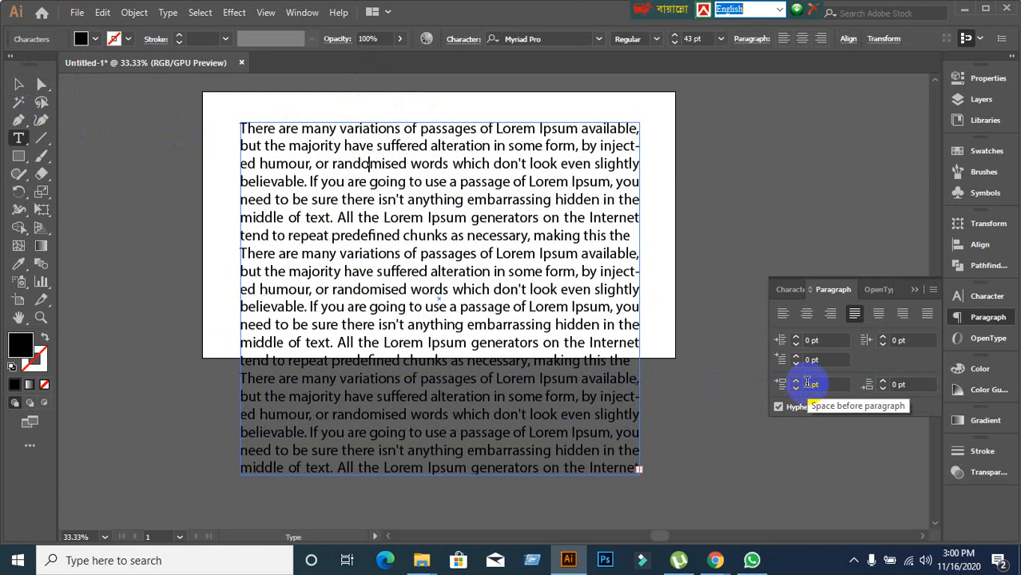
Give the first paragraph 40 pt of space after.
click(910, 386)
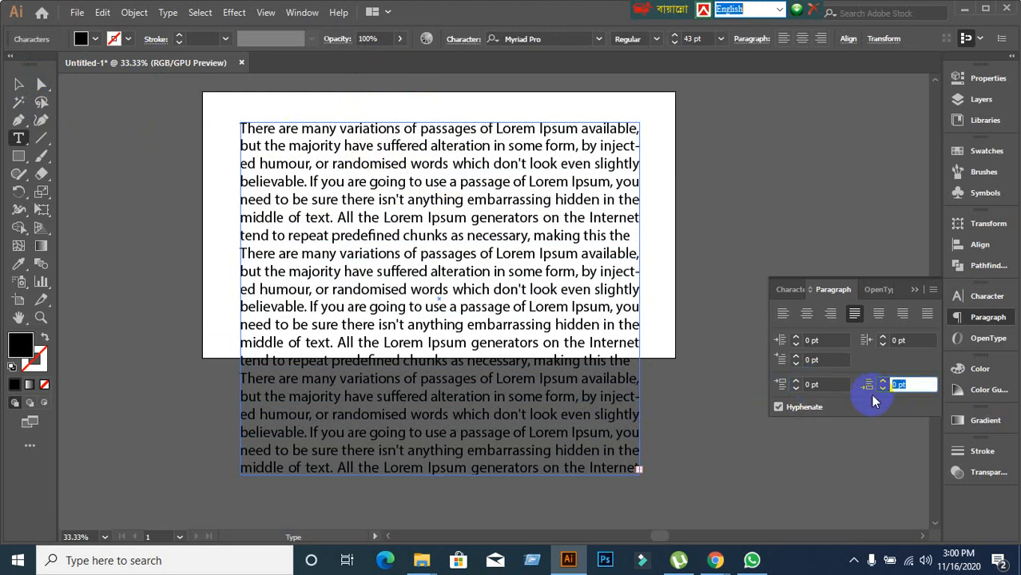
text(40)
key(Return)
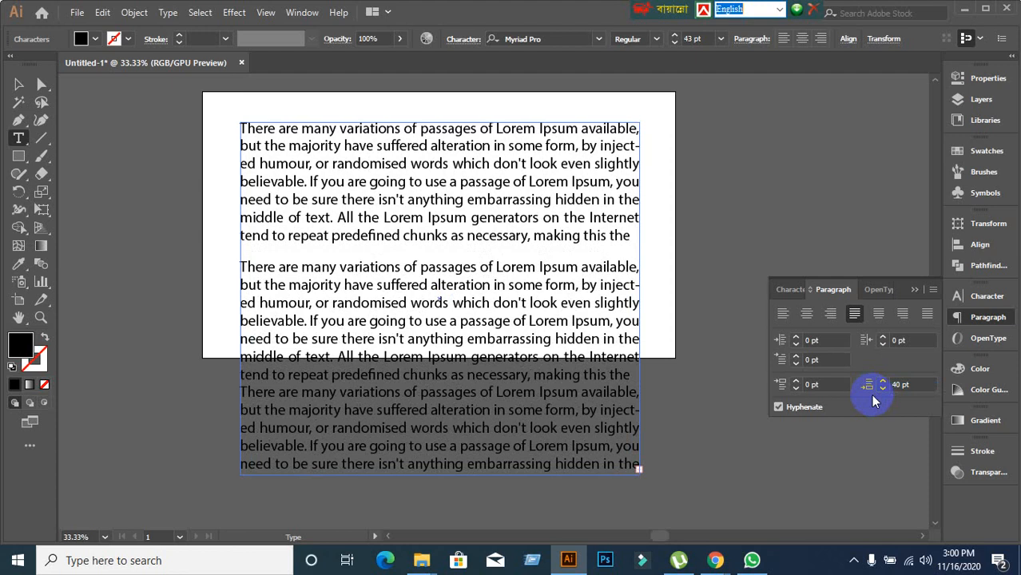
Try 50 pt space before, then reset the space before to 0 pt.
click(811, 384)
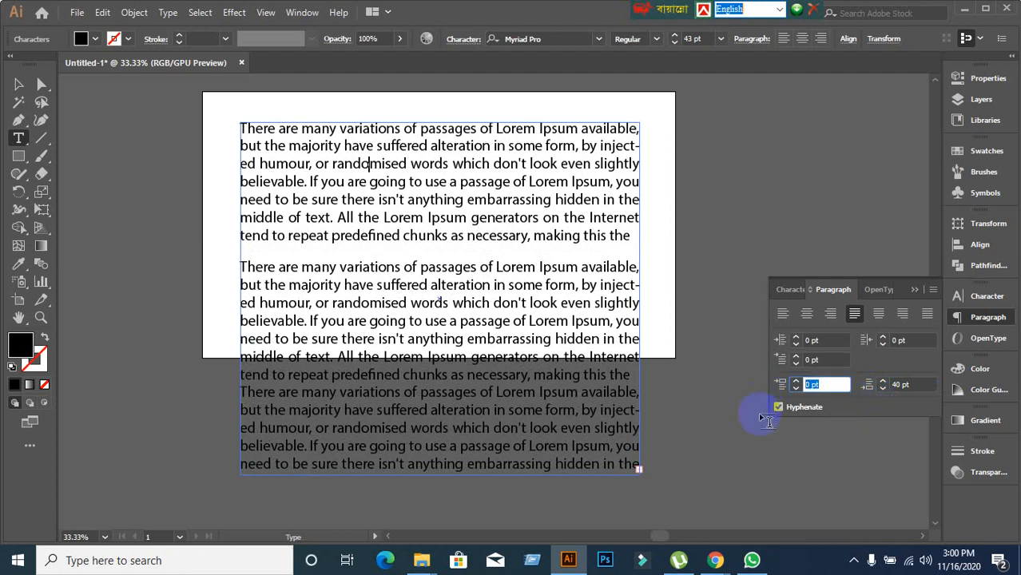
text(50)
key(Return)
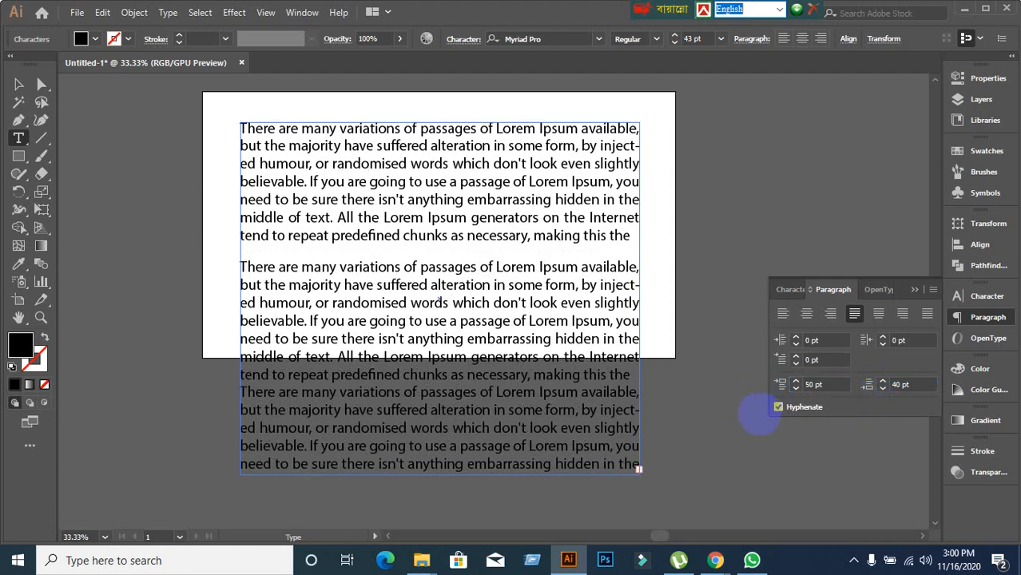
click(829, 384)
text(0)
key(Return)
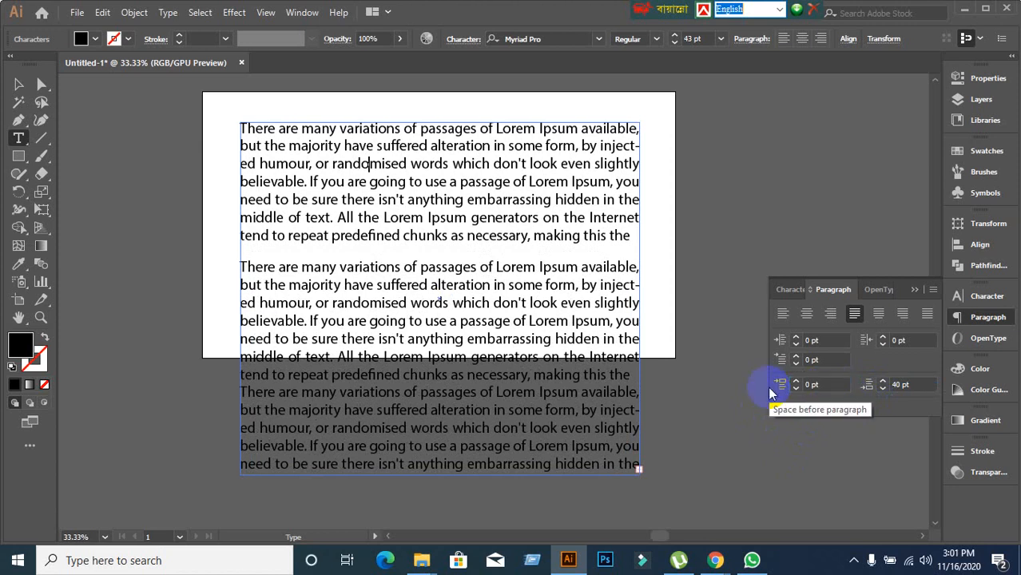
click(423, 294)
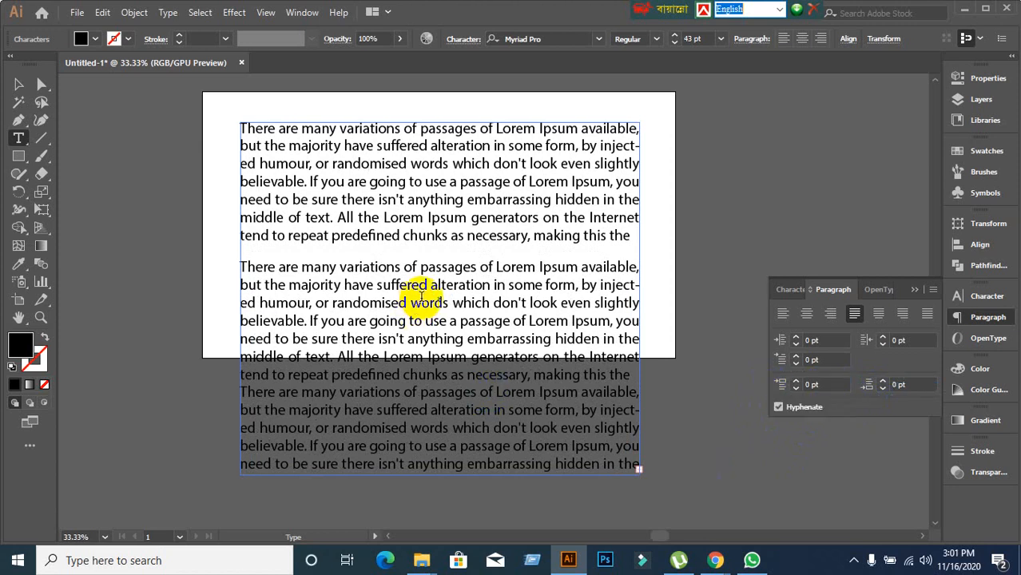
scroll(424, 292, down, 1)
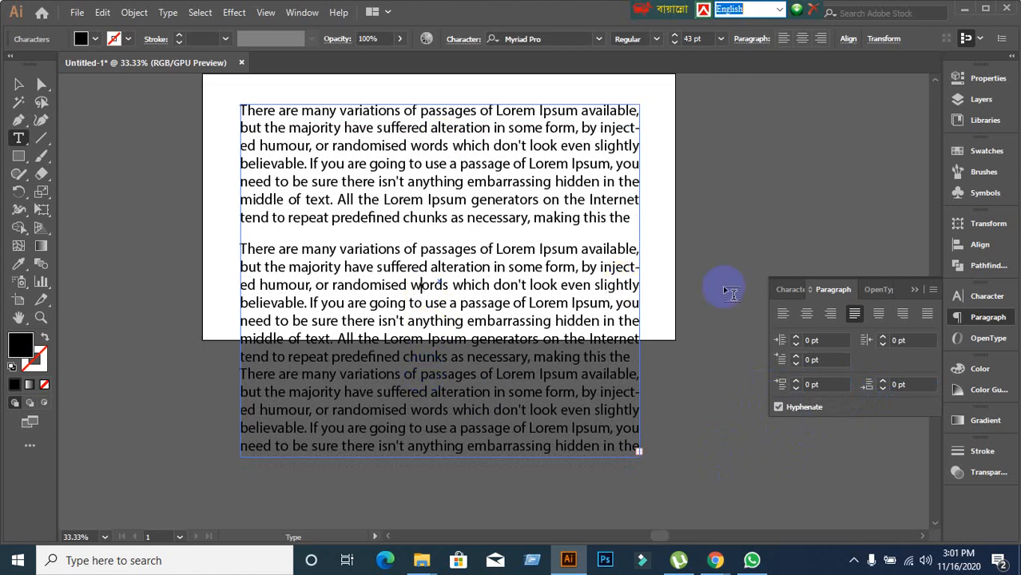
Give the second paragraph 80 pt space before and 50 pt space after.
click(829, 386)
text(80)
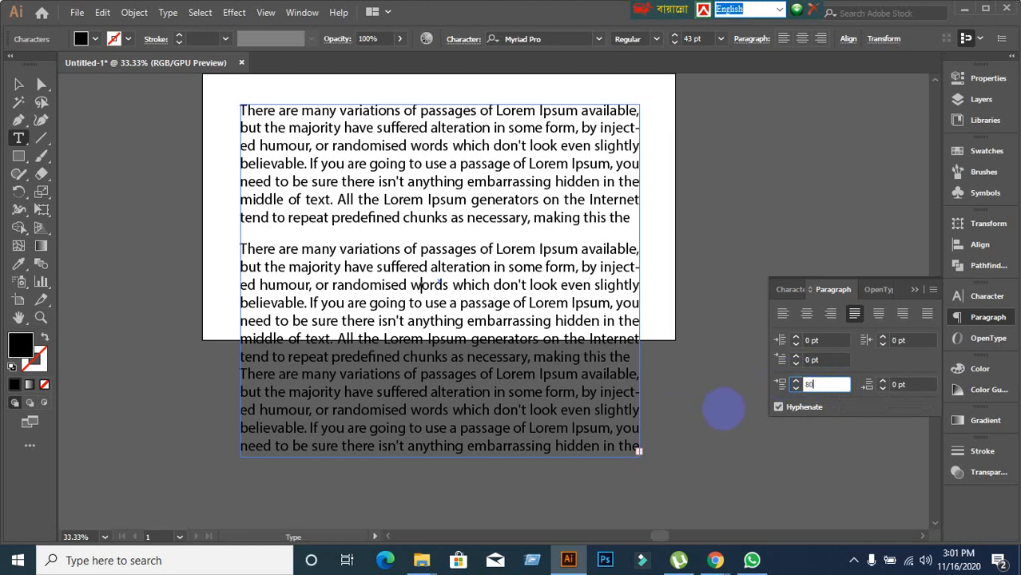
key(Return)
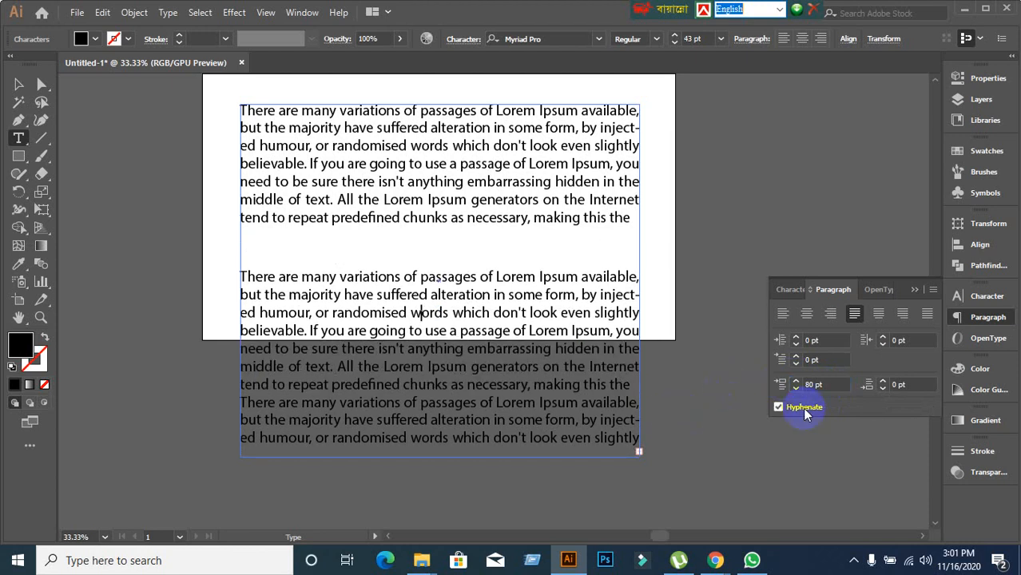
click(906, 385)
text(5)
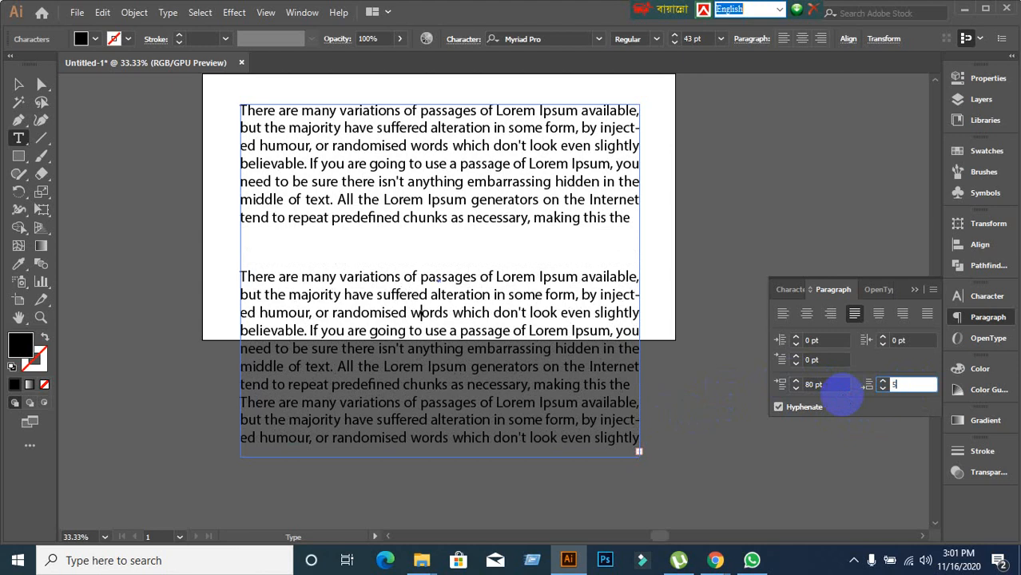
text(0)
key(Return)
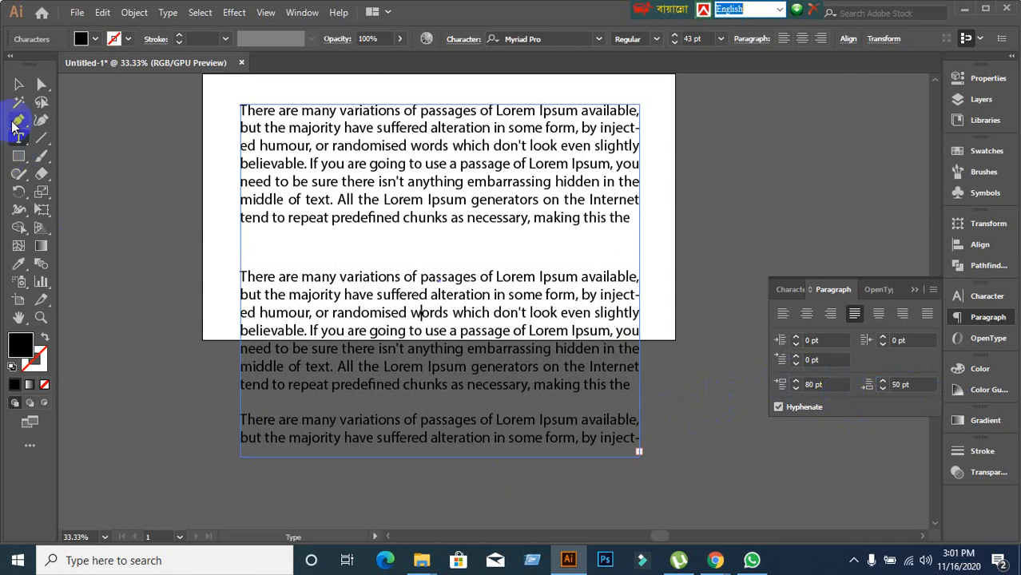
Drag the text frame's bottom handle down to lengthen it, then resume editing its text.
click(13, 88)
scroll(342, 412, down, 2)
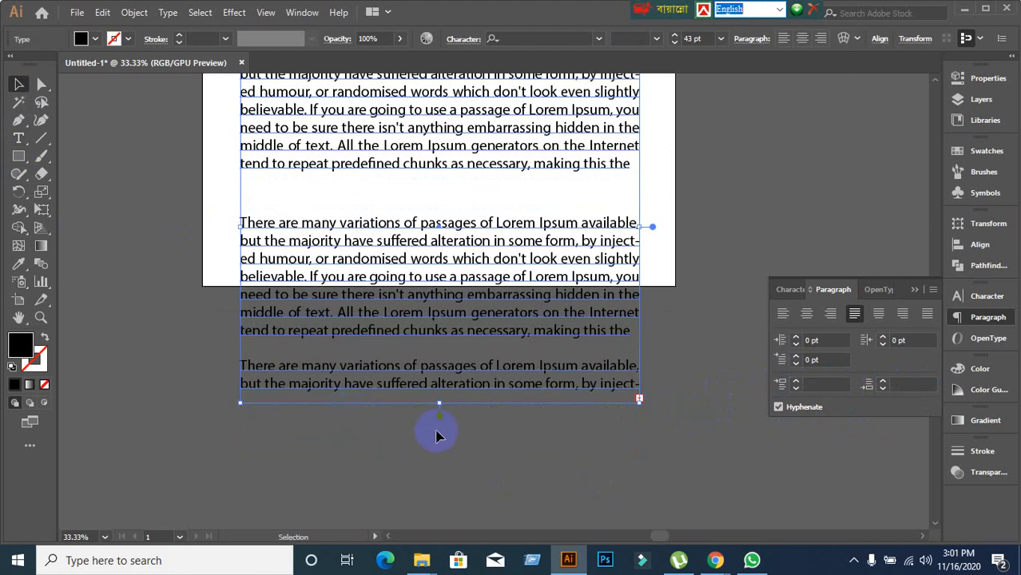
drag(438, 405, 435, 477)
click(690, 455)
click(398, 417)
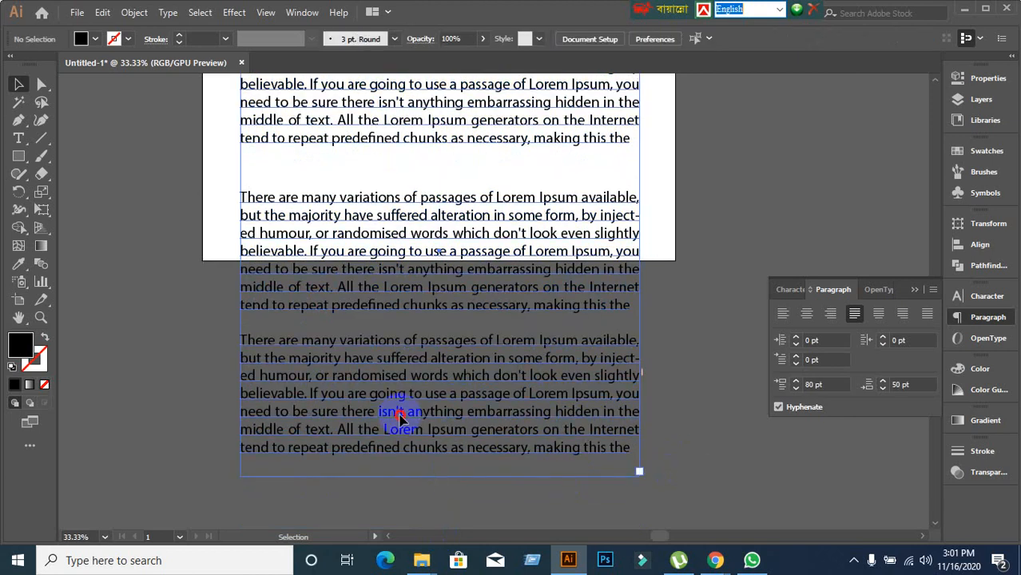
double_click(409, 417)
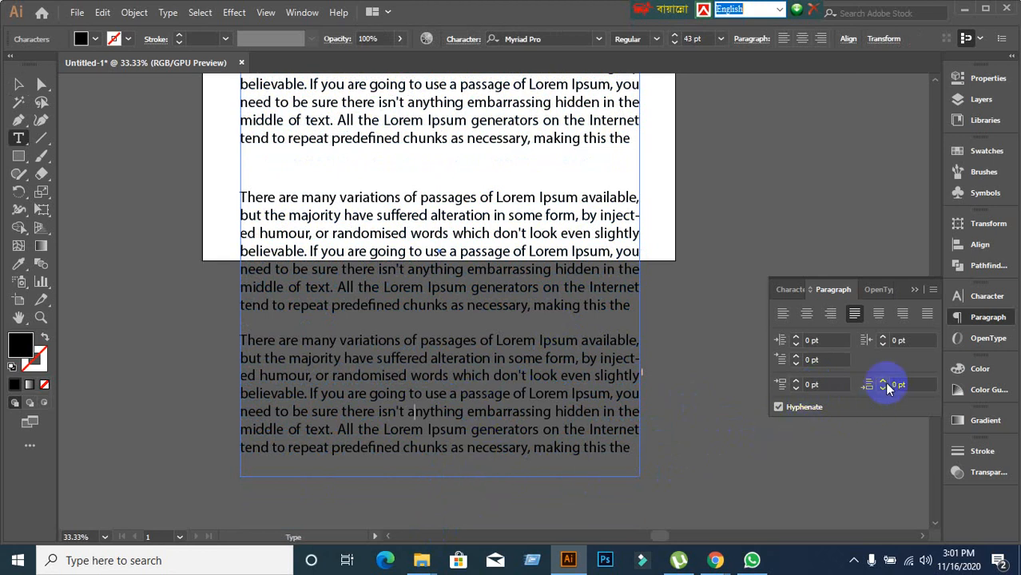
Give the third paragraph 90 pt of space before.
click(826, 386)
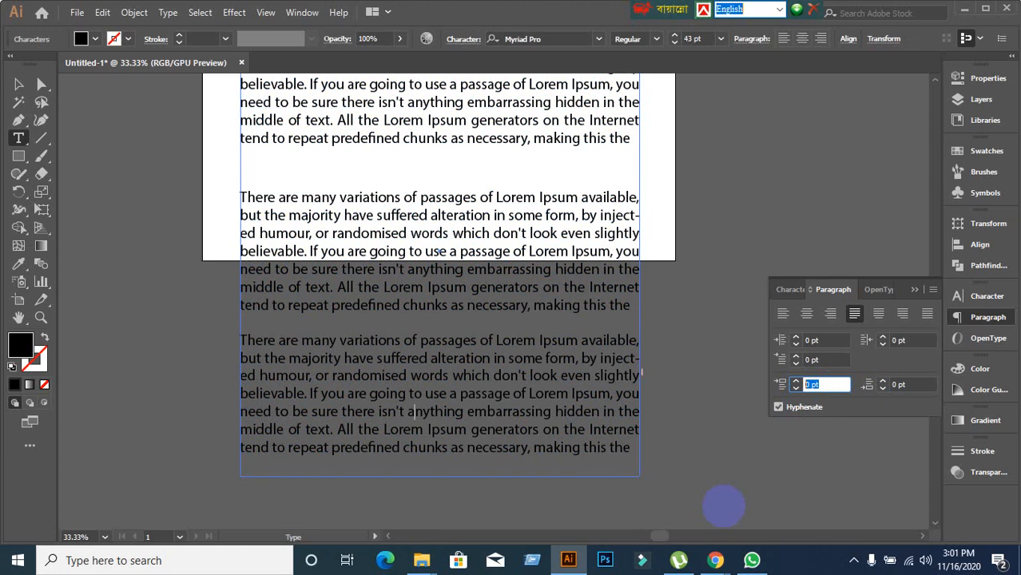
text(90)
key(Return)
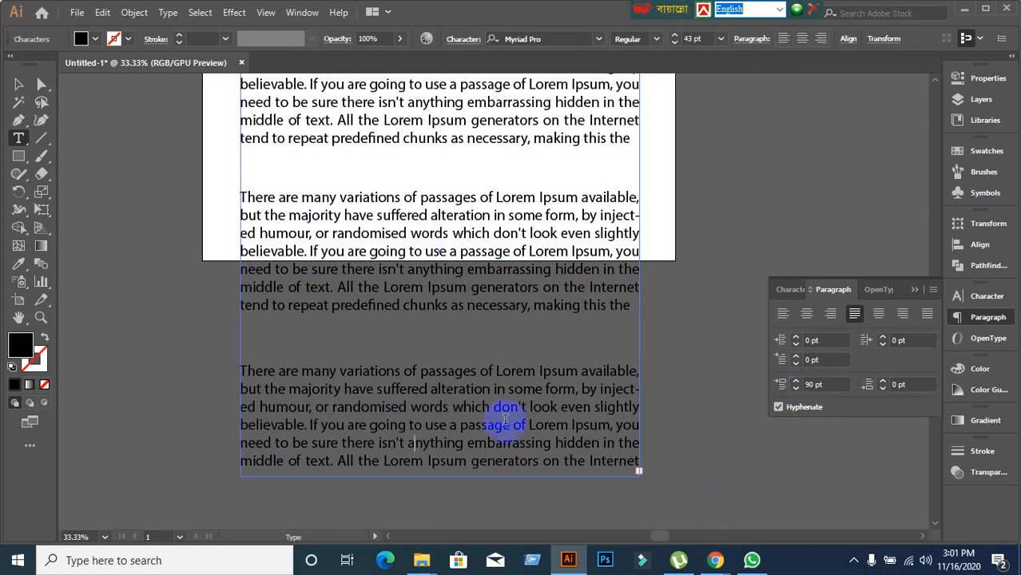
scroll(475, 348, up, 2)
scroll(467, 345, down, 2)
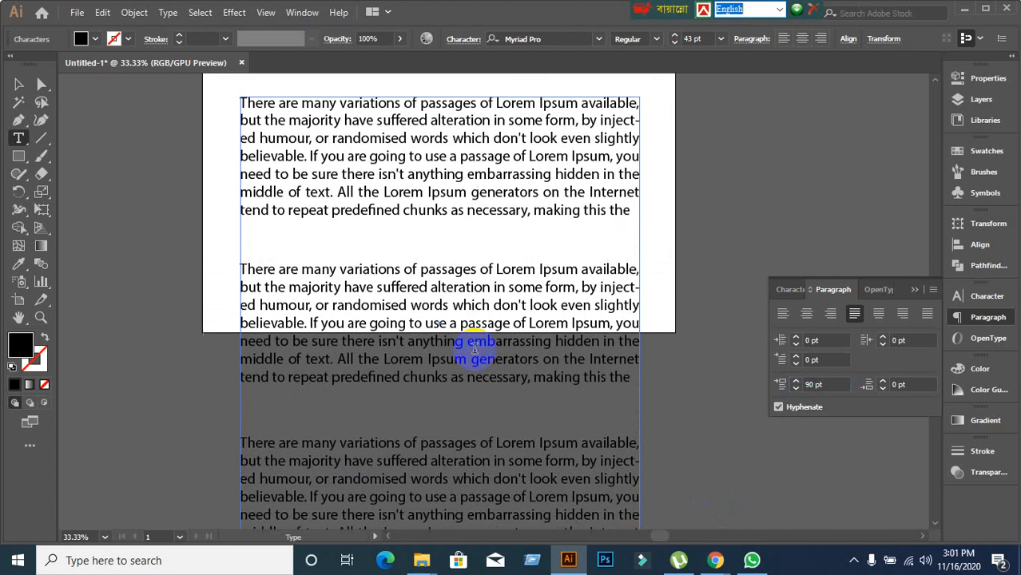
In the Google Meet tab, admit the person asking to join the call.
mouse_move(714, 560)
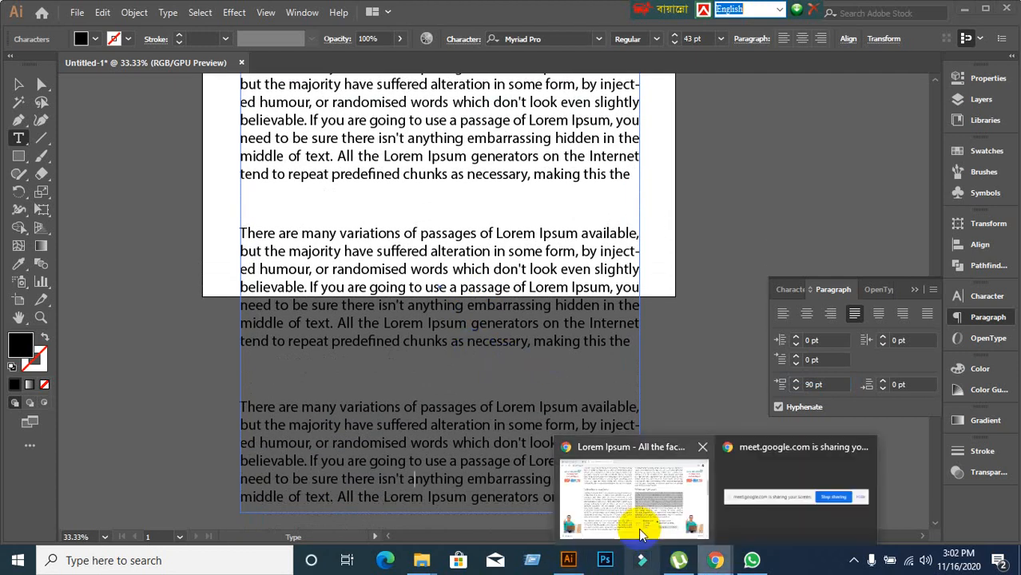
click(639, 527)
click(83, 14)
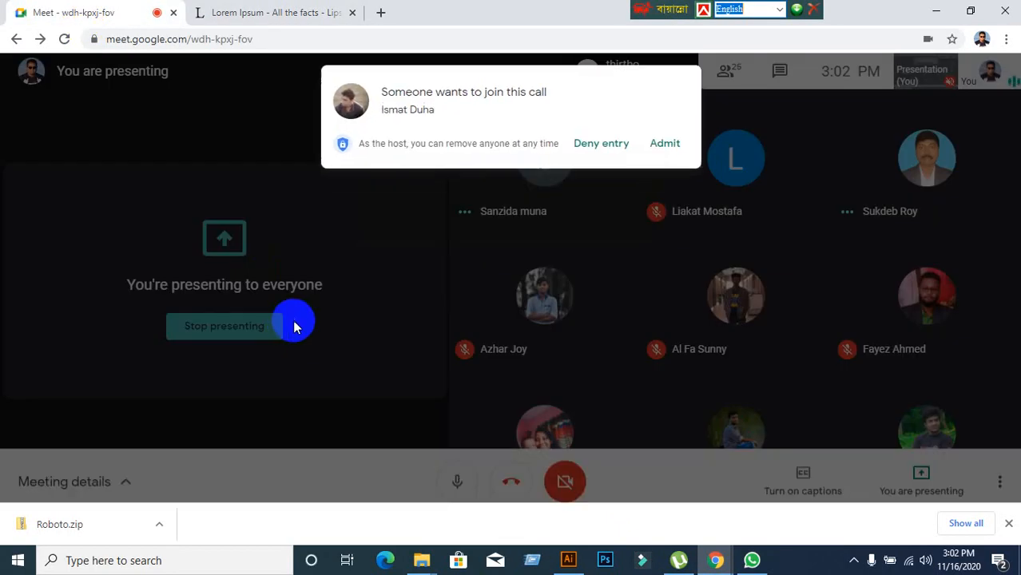
click(665, 144)
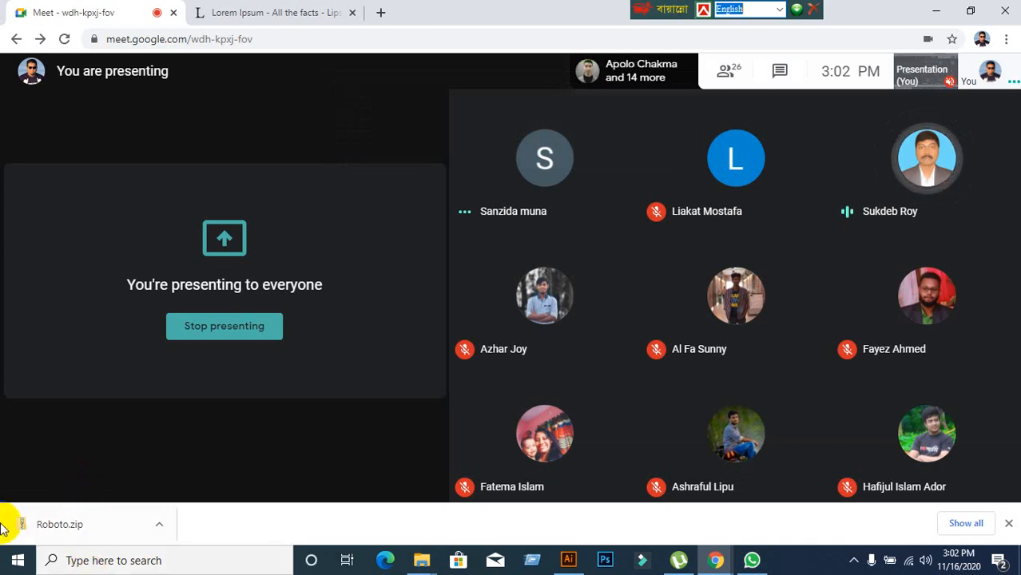
Minimize the browser windows and bring the Illustrator document back to the front.
mouse_move(142, 323)
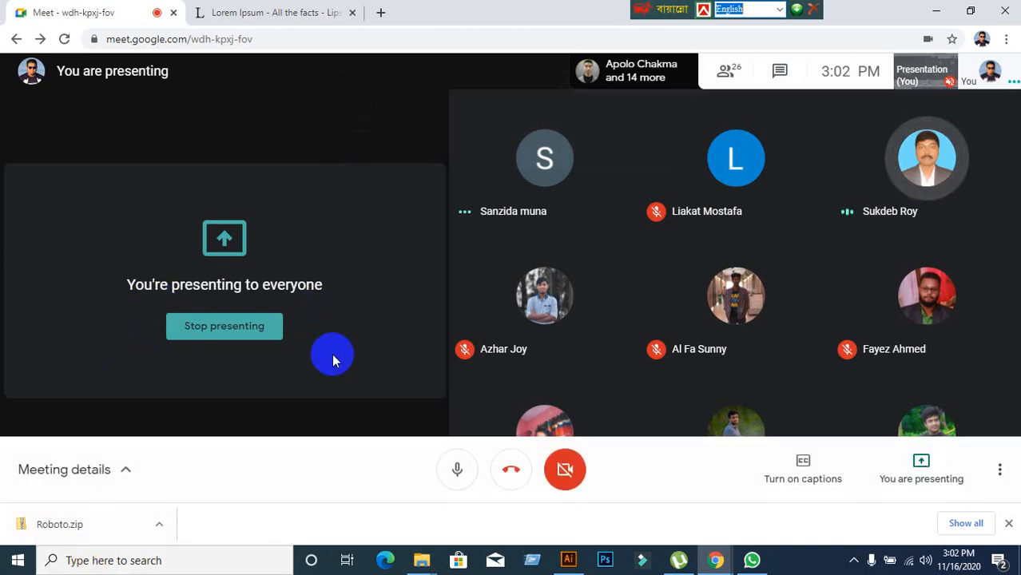
mouse_move(589, 348)
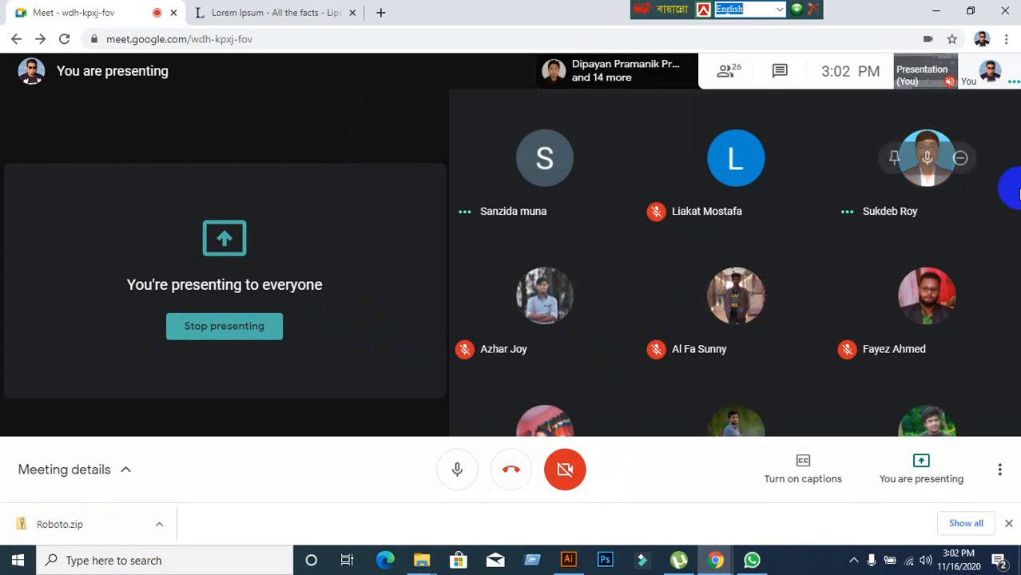
click(941, 14)
click(938, 12)
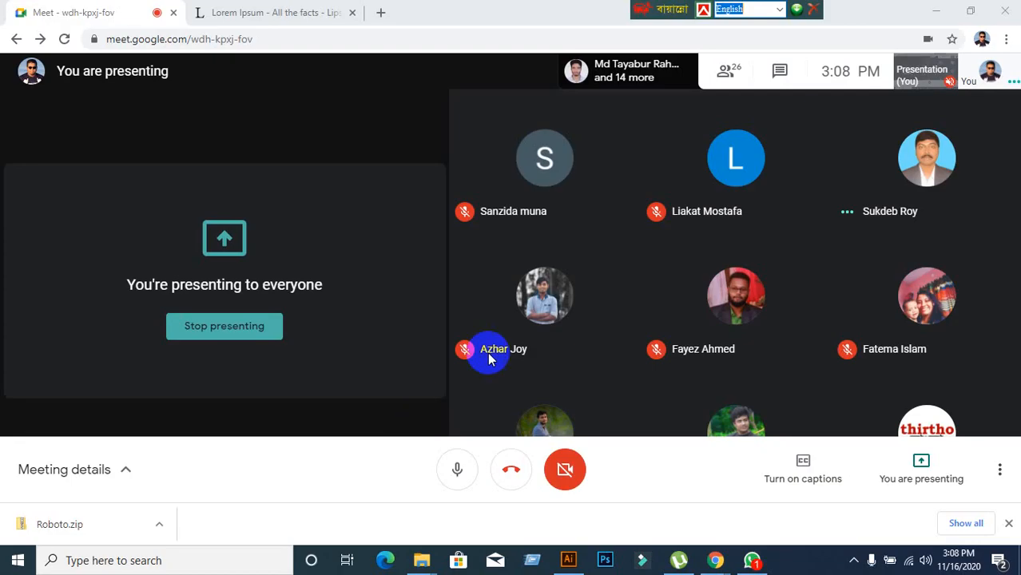
mouse_move(570, 563)
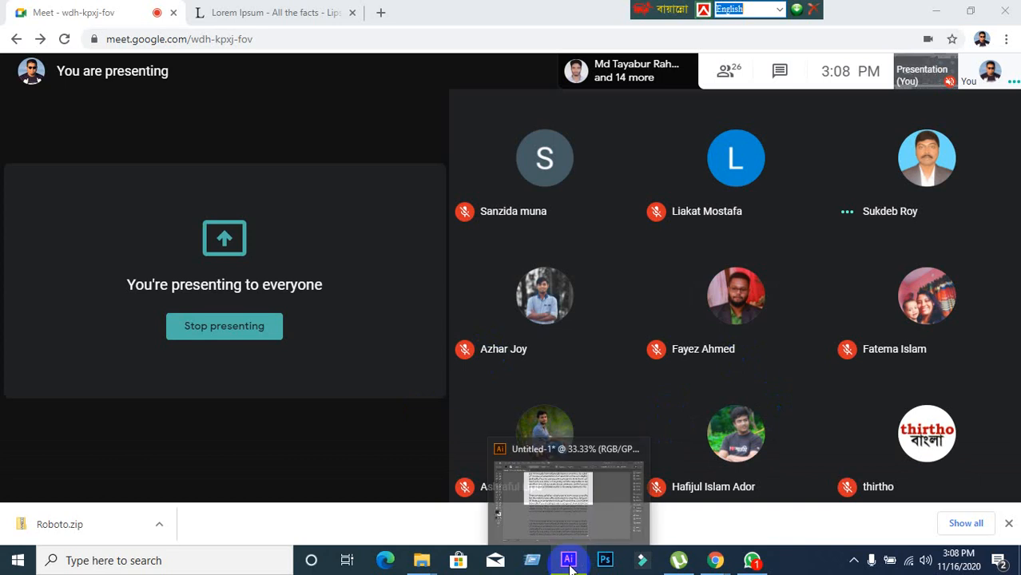
click(567, 559)
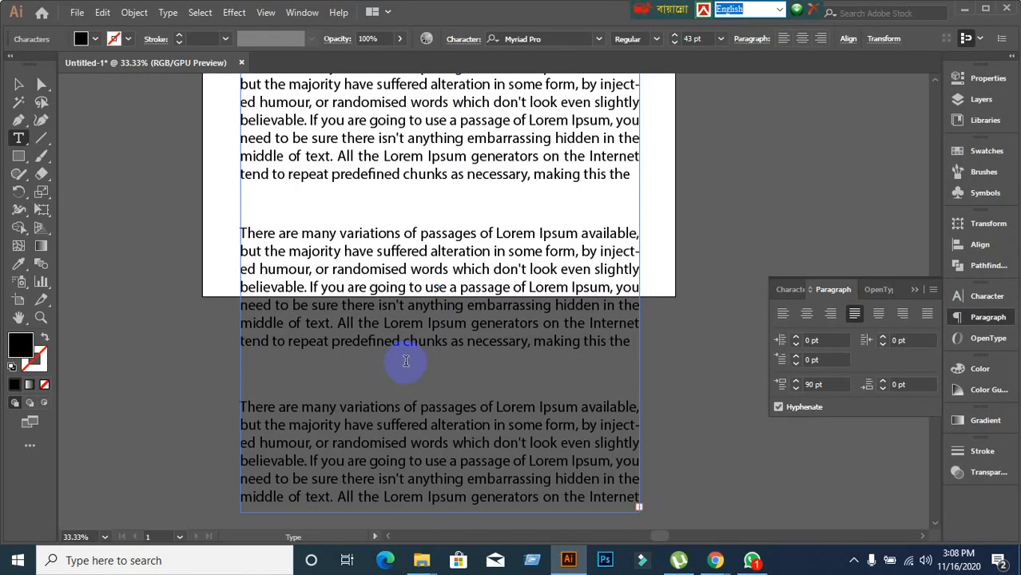
Select the text frame, enter its text and place the cursor in the second paragraph.
scroll(406, 336, up, 2)
scroll(388, 358, down, 4)
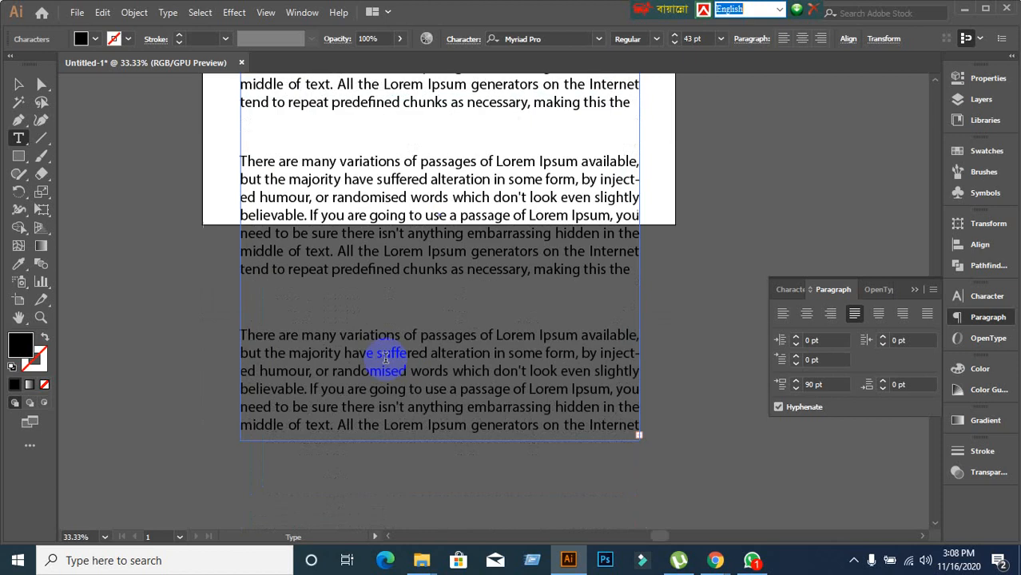
scroll(337, 337, up, 1)
click(18, 84)
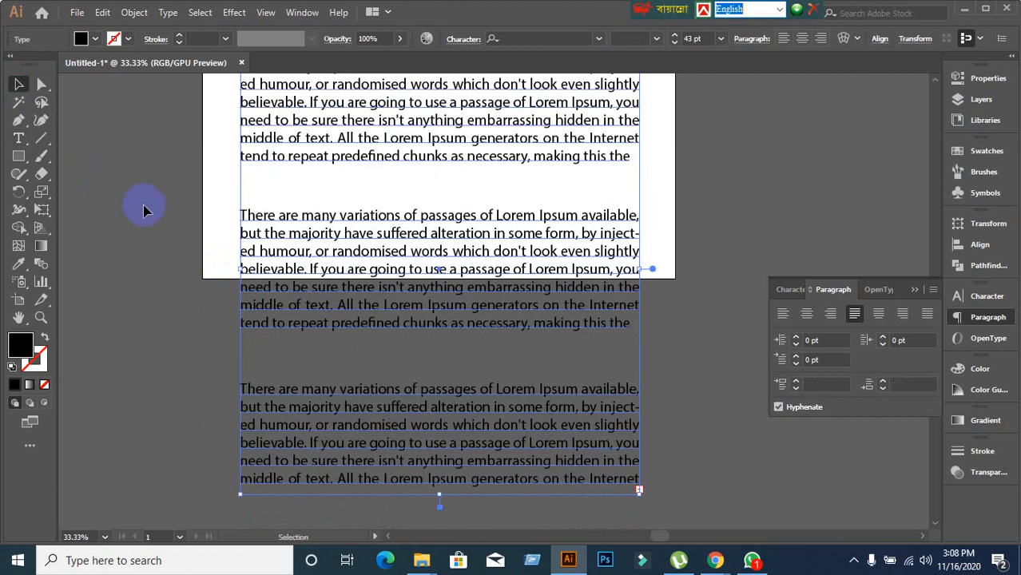
scroll(155, 230, up, 1)
scroll(156, 230, up, 2)
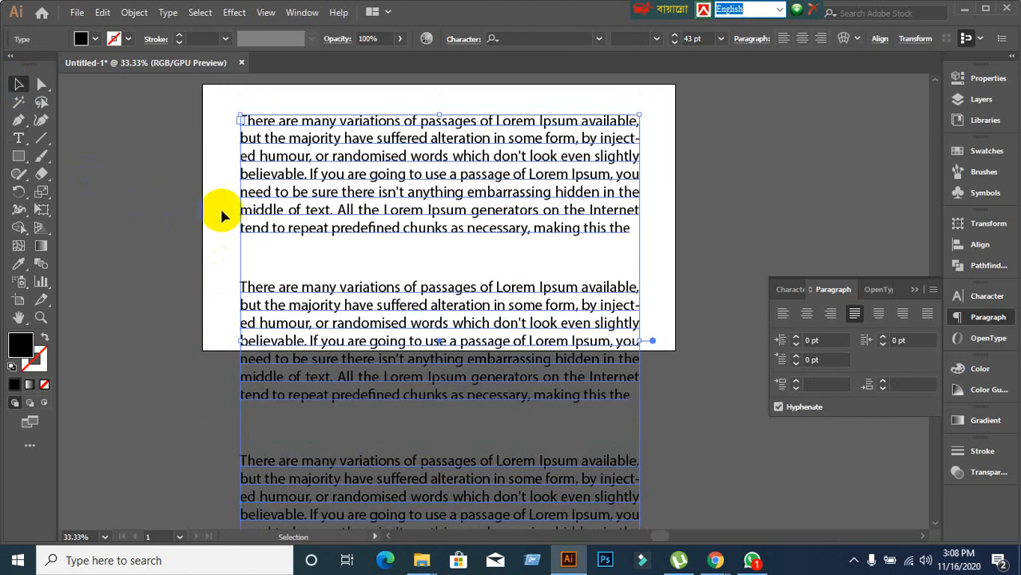
double_click(314, 182)
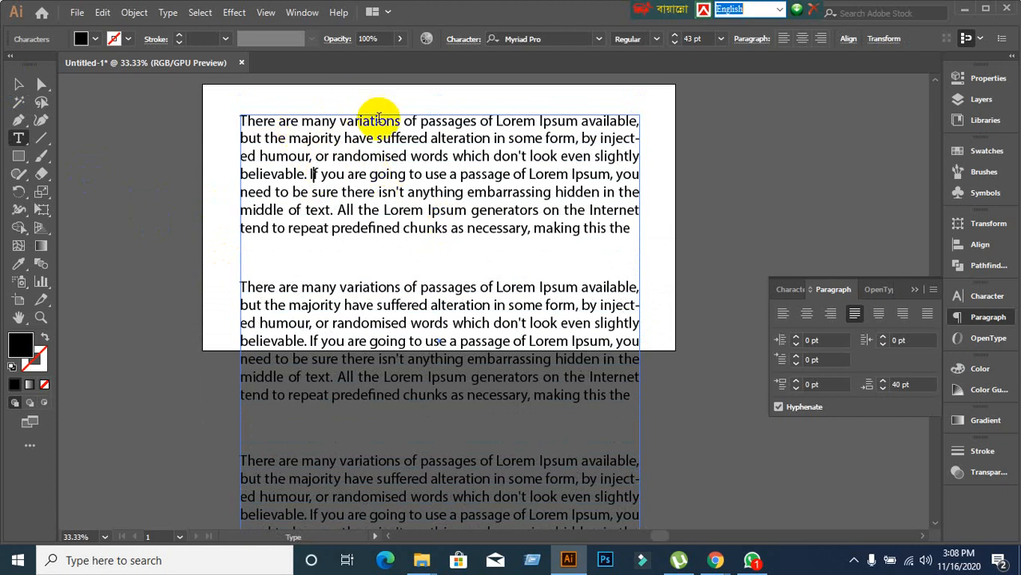
scroll(385, 169, down, 1)
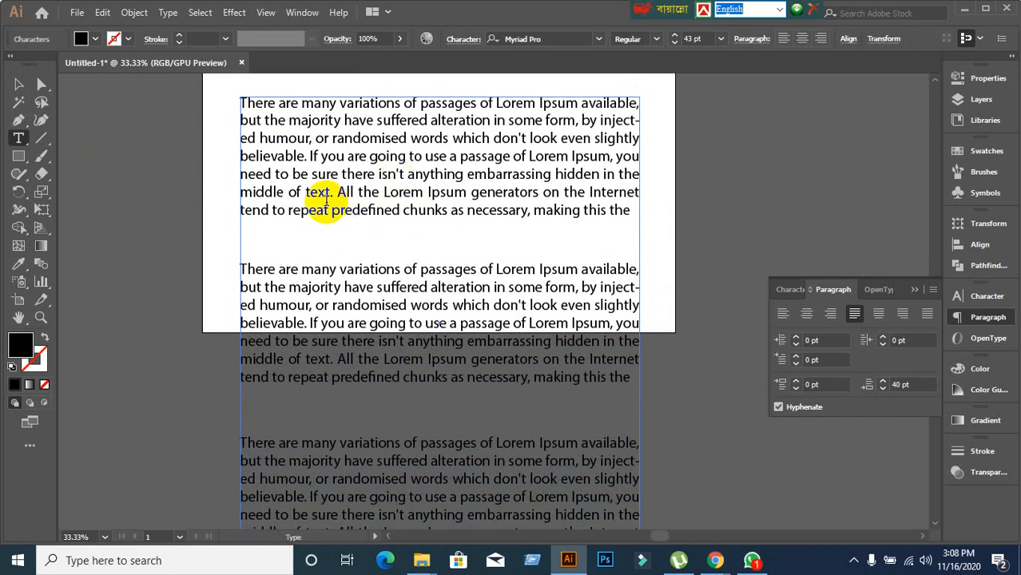
scroll(326, 203, up, 3)
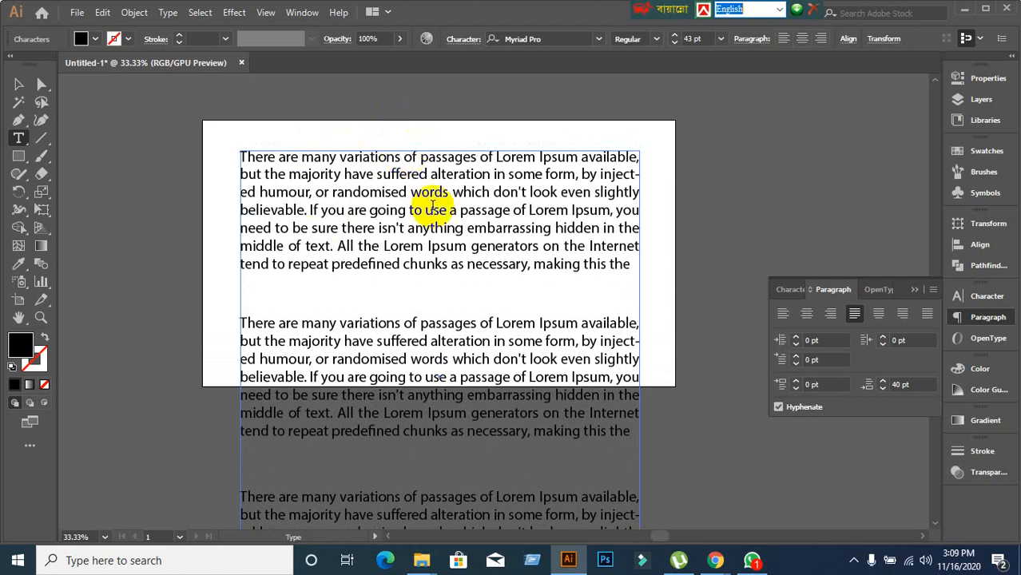
scroll(439, 233, down, 8)
scroll(365, 339, down, 5)
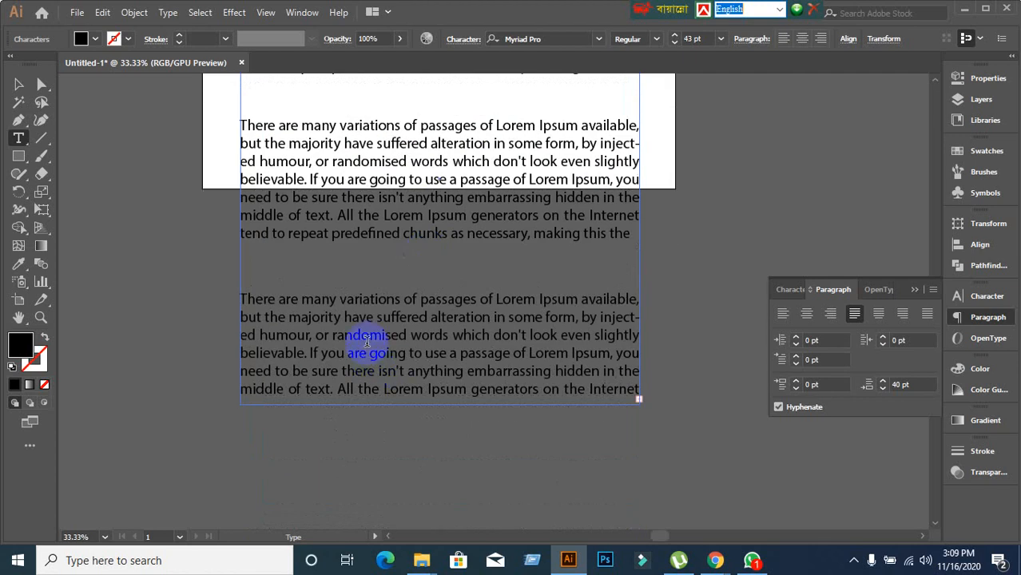
click(367, 327)
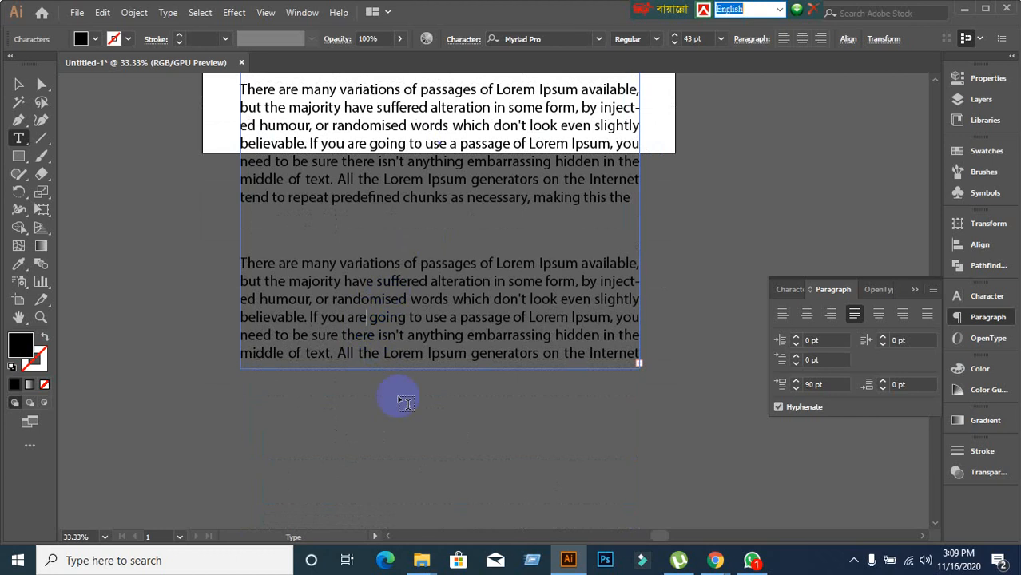
Drag the frame's bottom handle down so the overflow text shows.
click(19, 84)
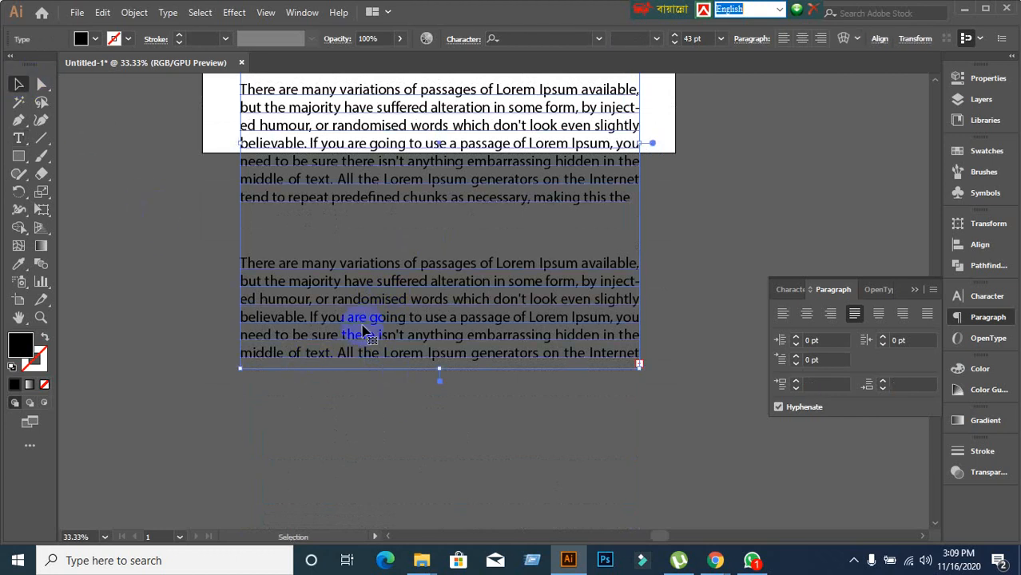
drag(441, 369, 439, 472)
double_click(433, 269)
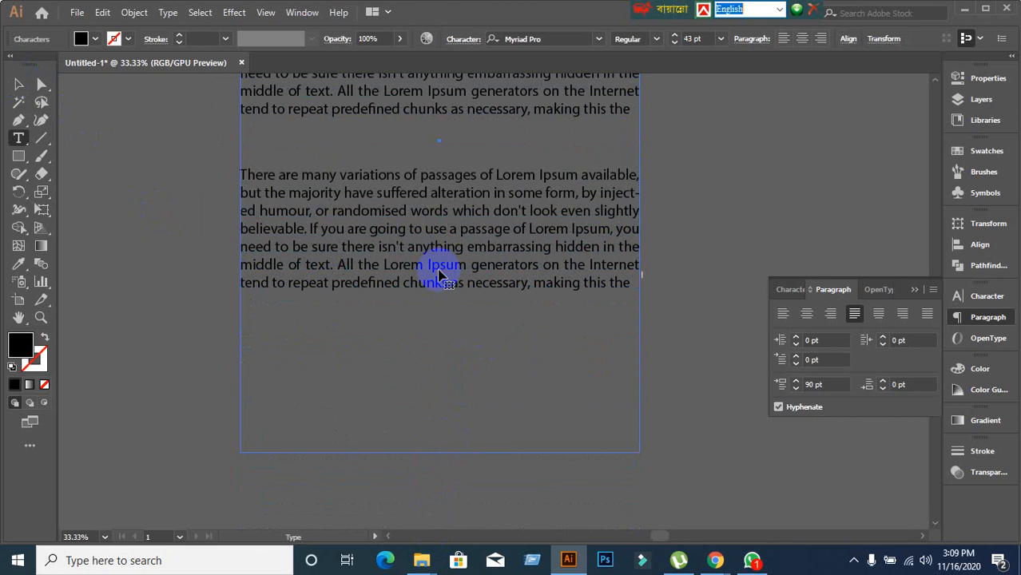
double_click(456, 294)
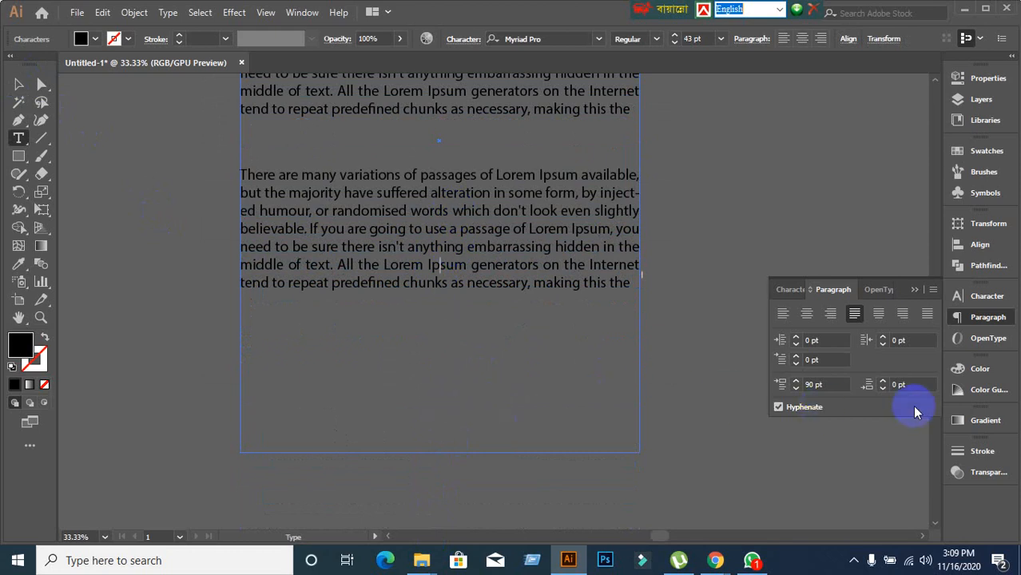
Give the paragraph 50 pt of space after.
click(909, 385)
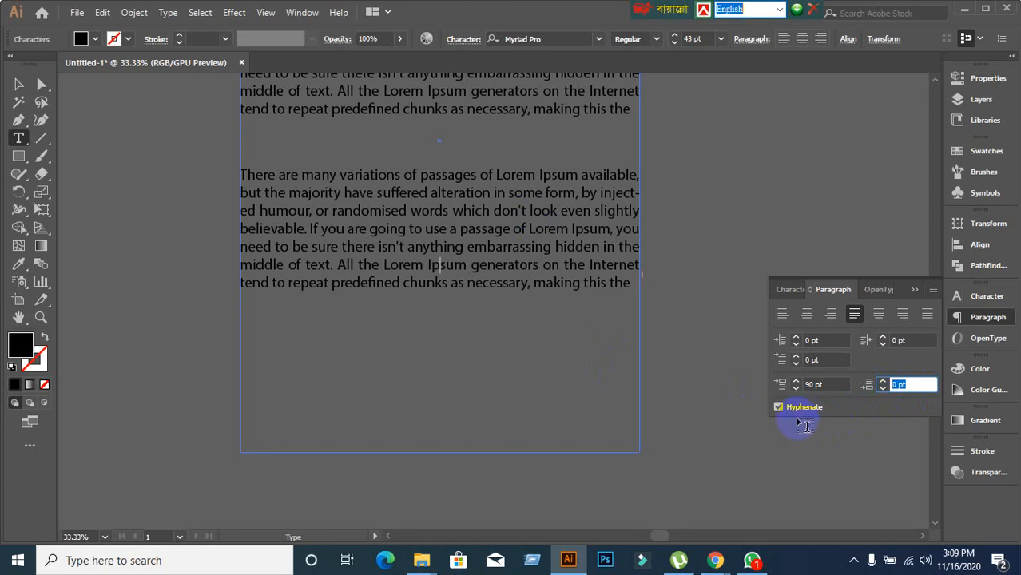
text(50)
key(Return)
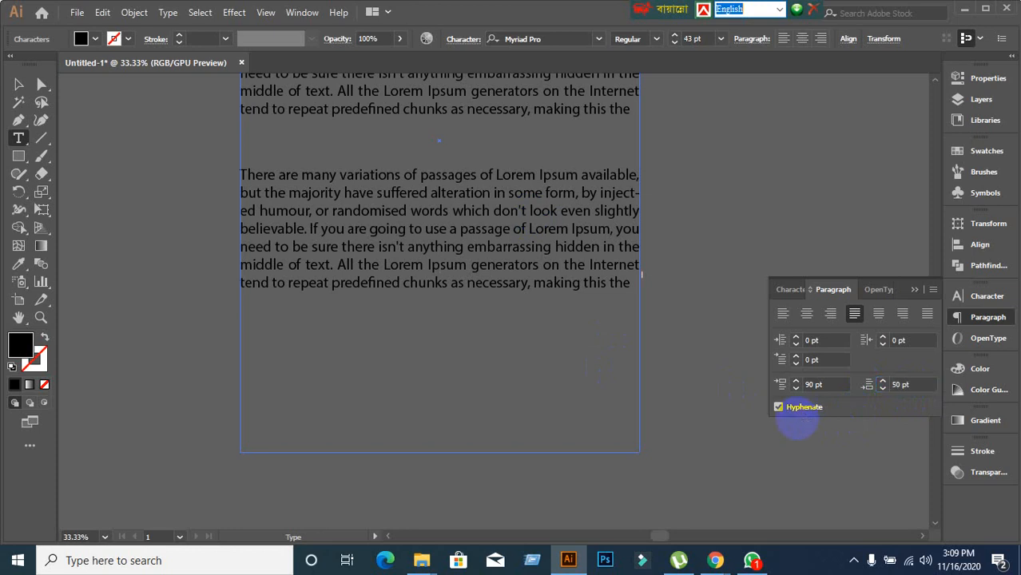
scroll(334, 308, down, 1)
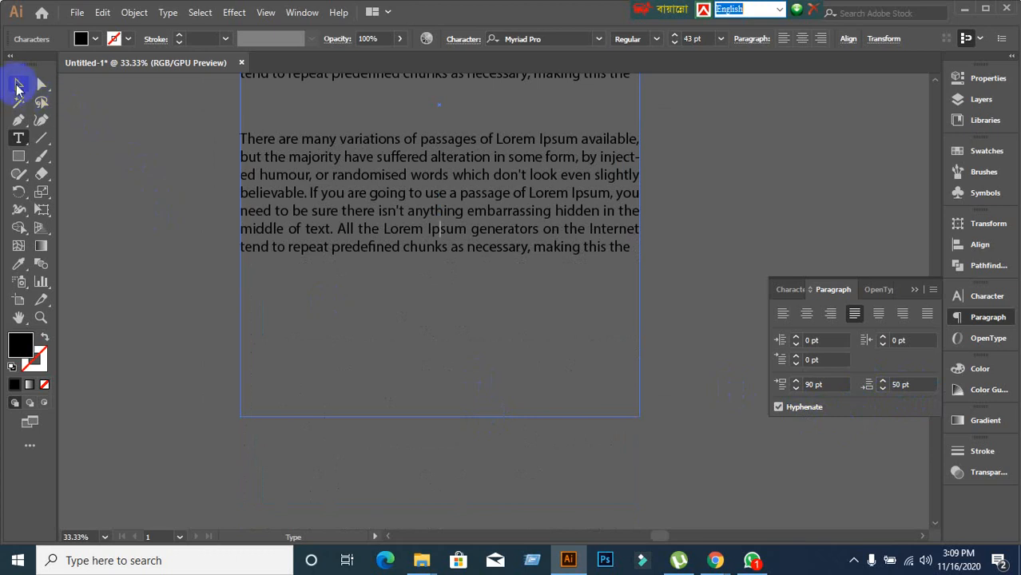
Select the Lorem Ipsum text frame and shorten it from the bottom.
click(18, 84)
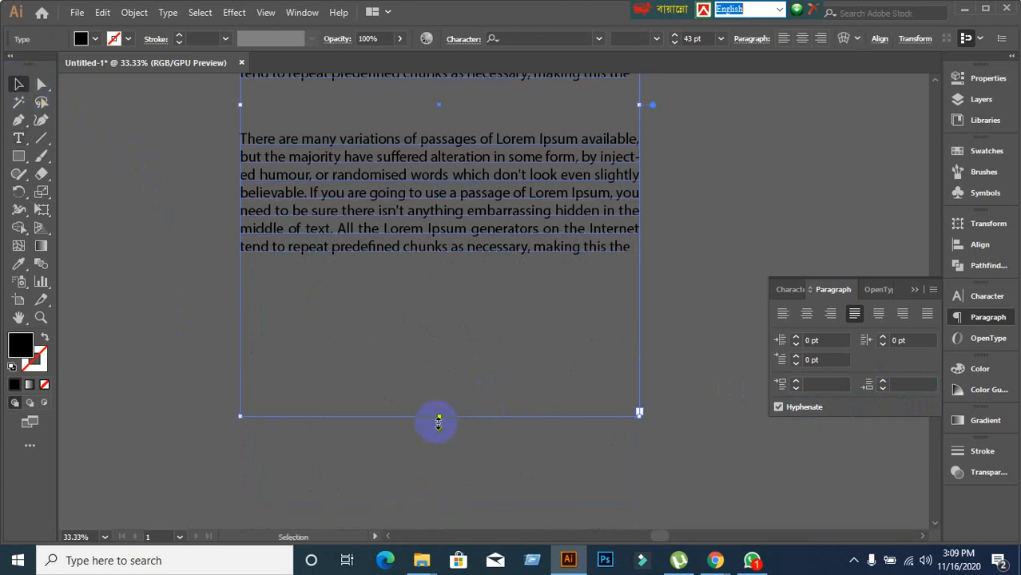
drag(438, 416, 462, 272)
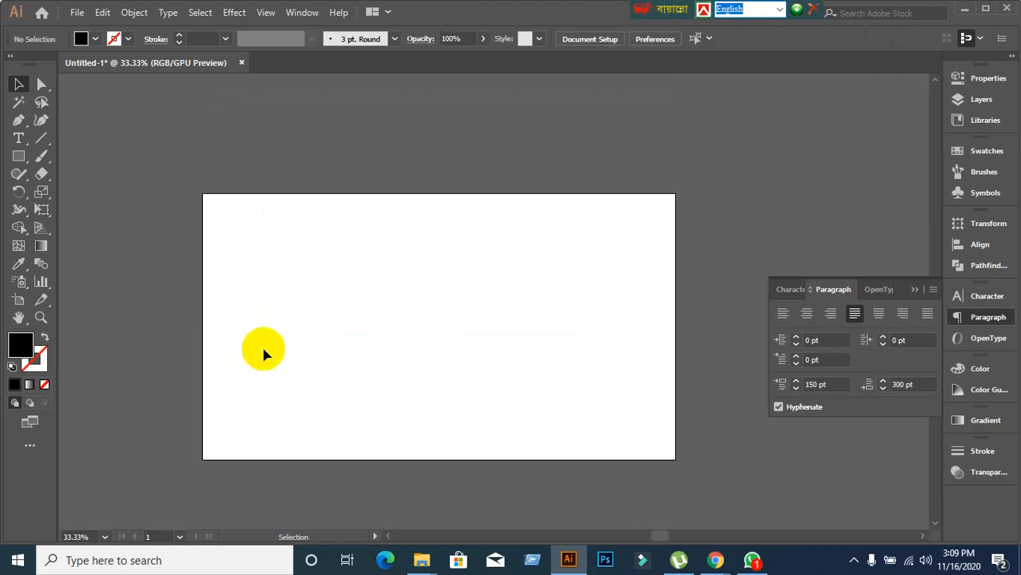
scroll(418, 366, up, 1)
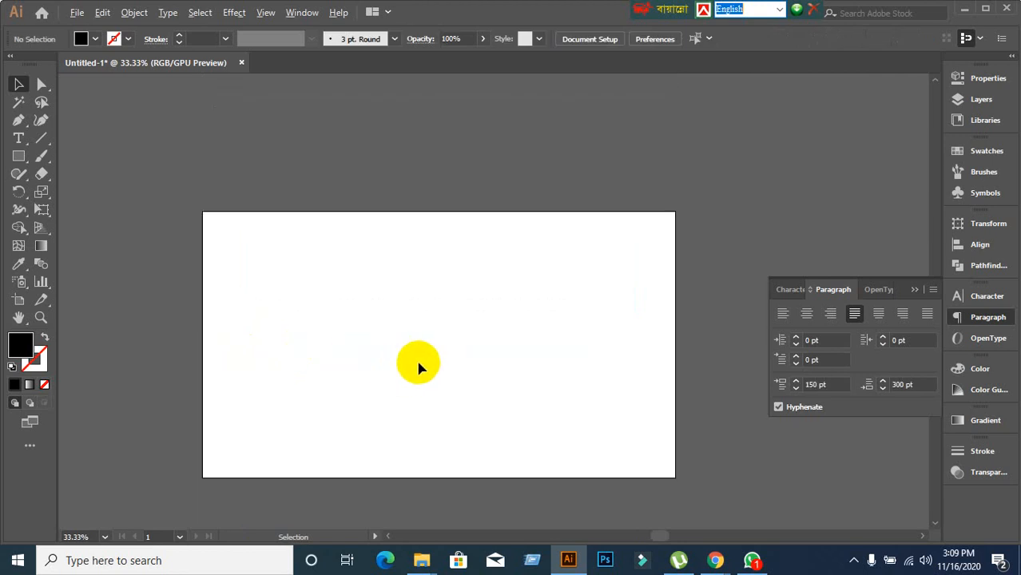
scroll(419, 366, up, 1)
scroll(419, 366, down, 1)
scroll(418, 364, down, 2)
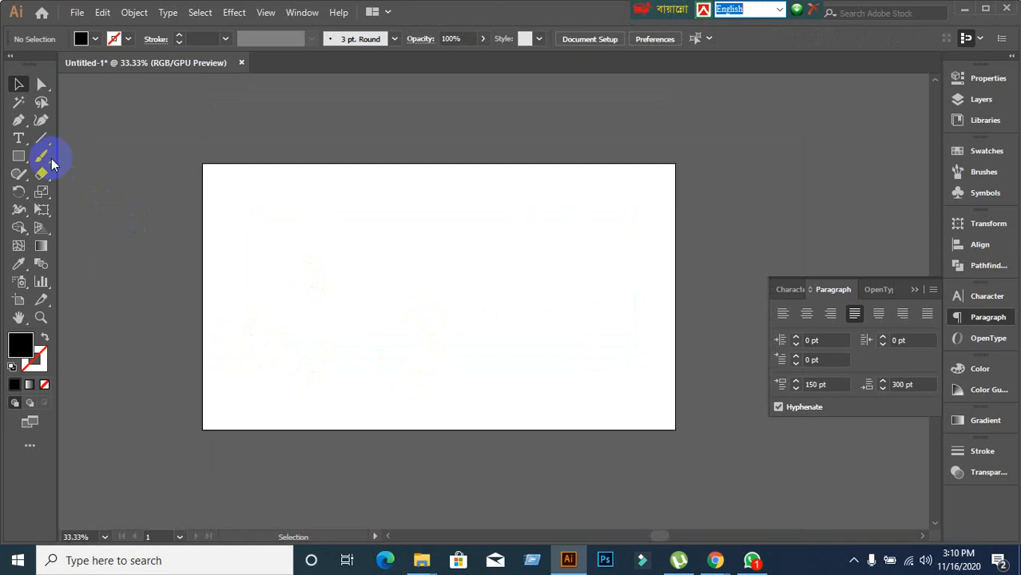
Pick the horizontal Type Tool from the type tools flyout.
drag(17, 140, 74, 141)
click(779, 293)
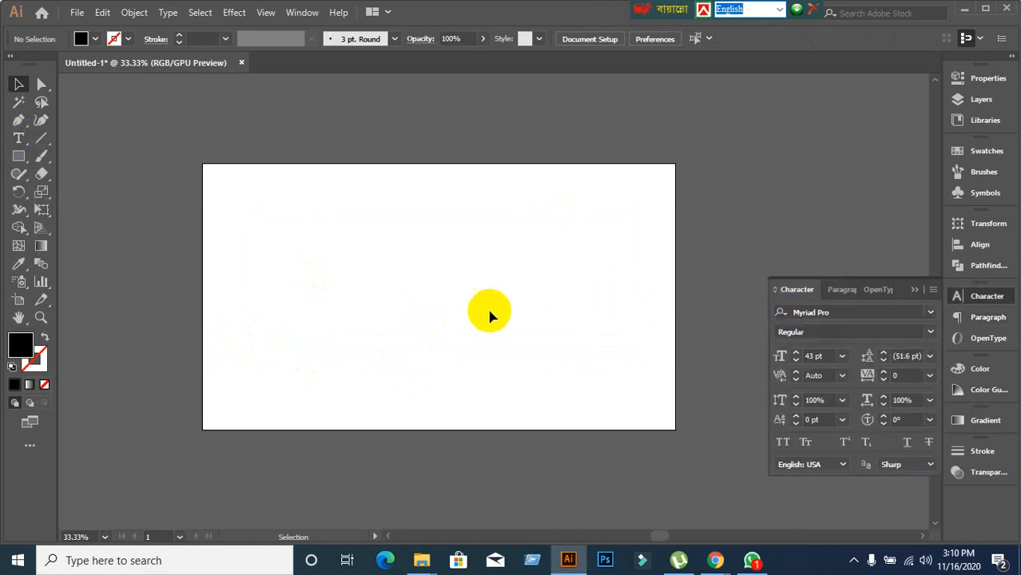
drag(32, 146, 51, 141)
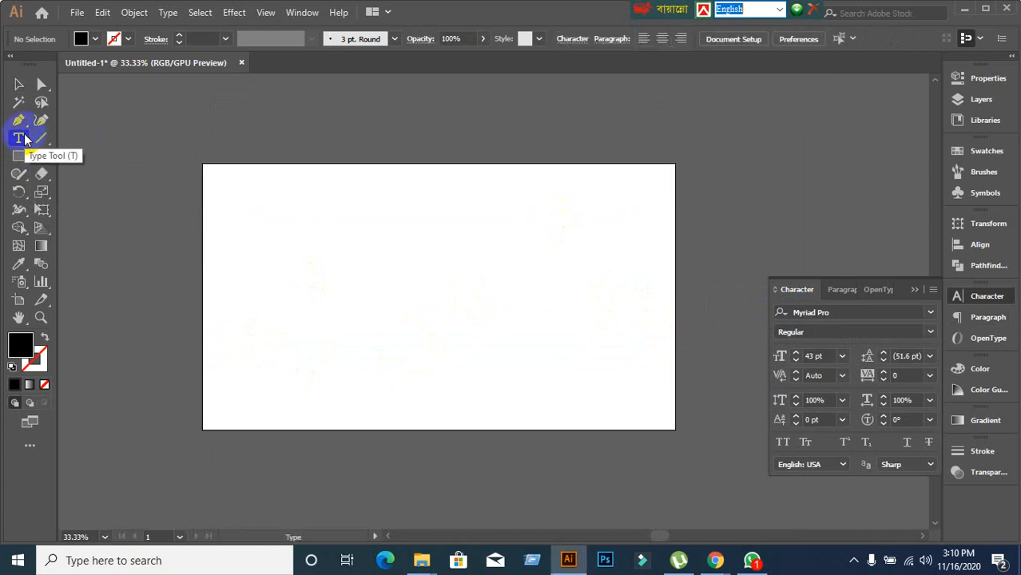
Dismiss the type tools flyout and return to the Selection tool.
click(24, 139)
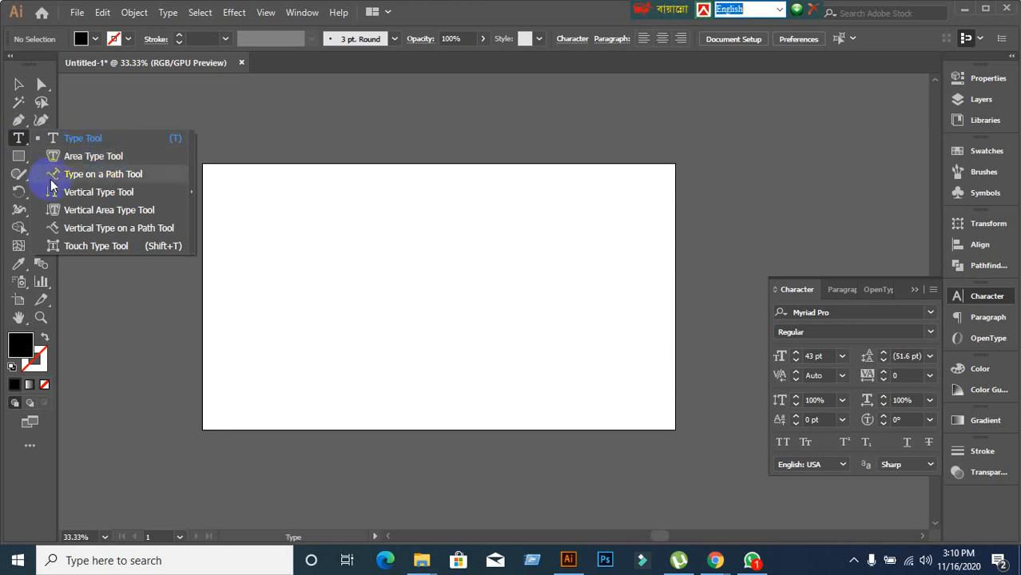
click(274, 154)
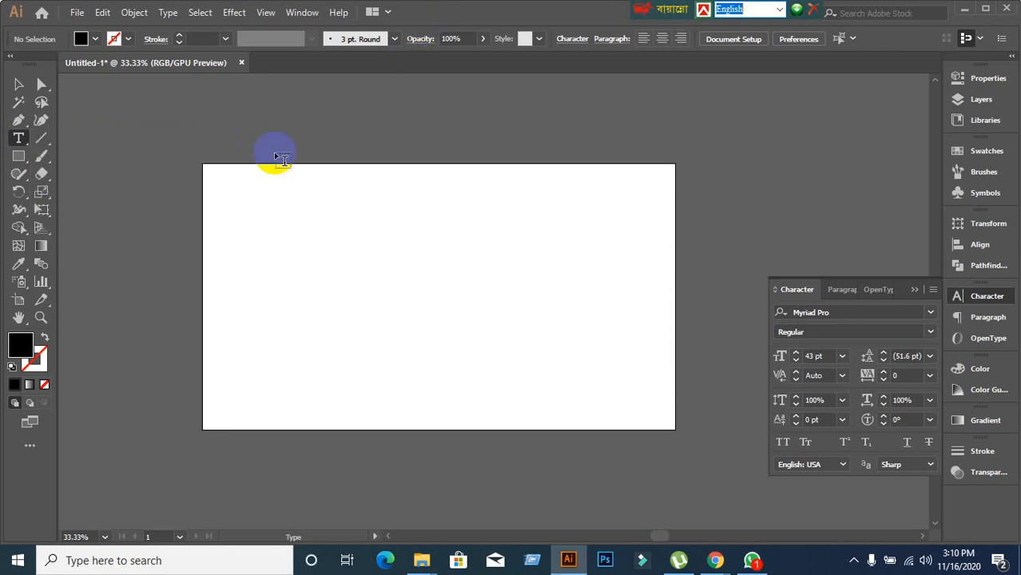
click(19, 84)
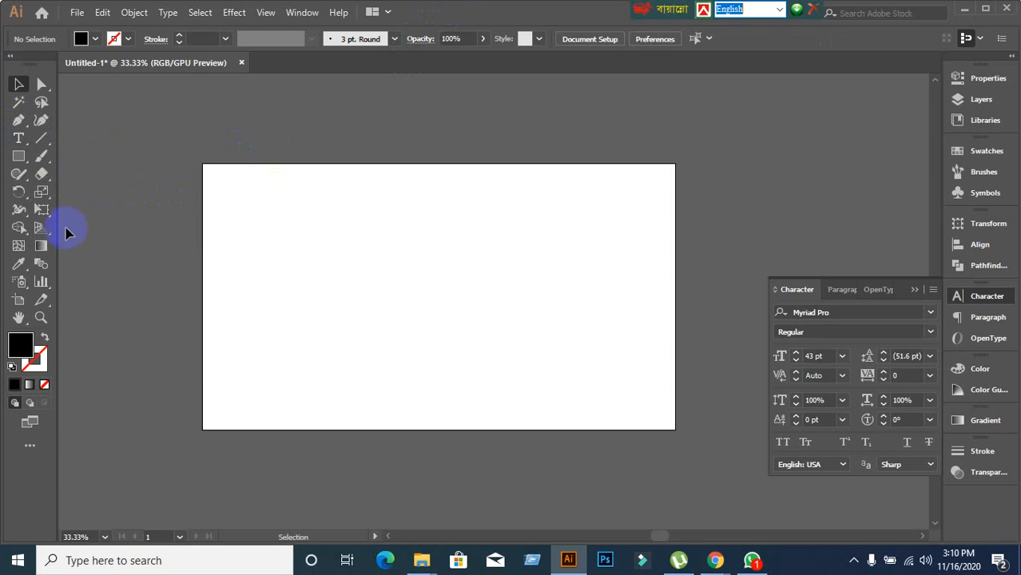
Draw a black circle near the artboard centre with the Ellipse Tool, swapping fill/stroke and back.
click(19, 157)
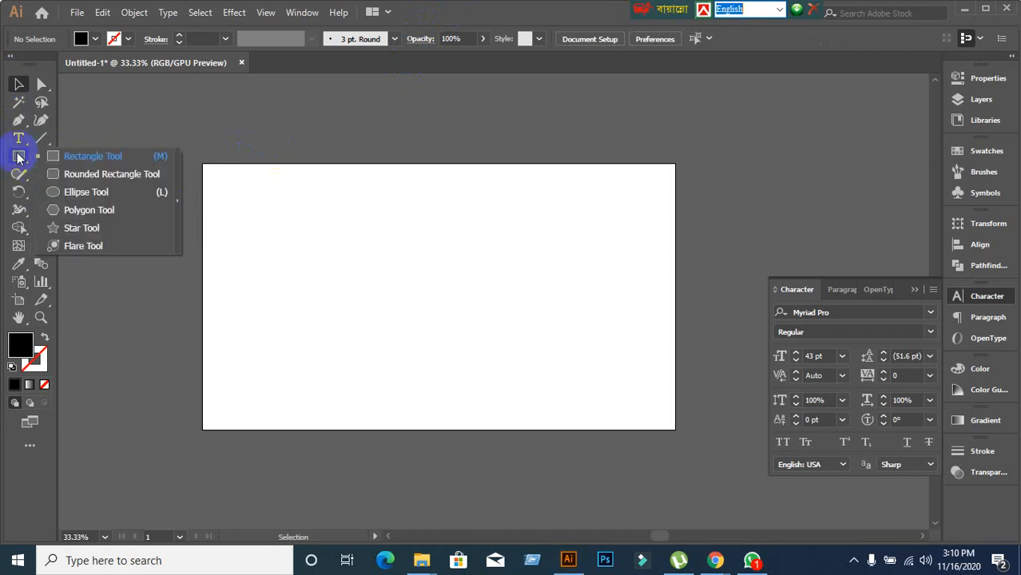
click(64, 190)
mouse_move(403, 237)
mouse_down()
mouse_move(547, 354)
mouse_move(549, 382)
mouse_up()
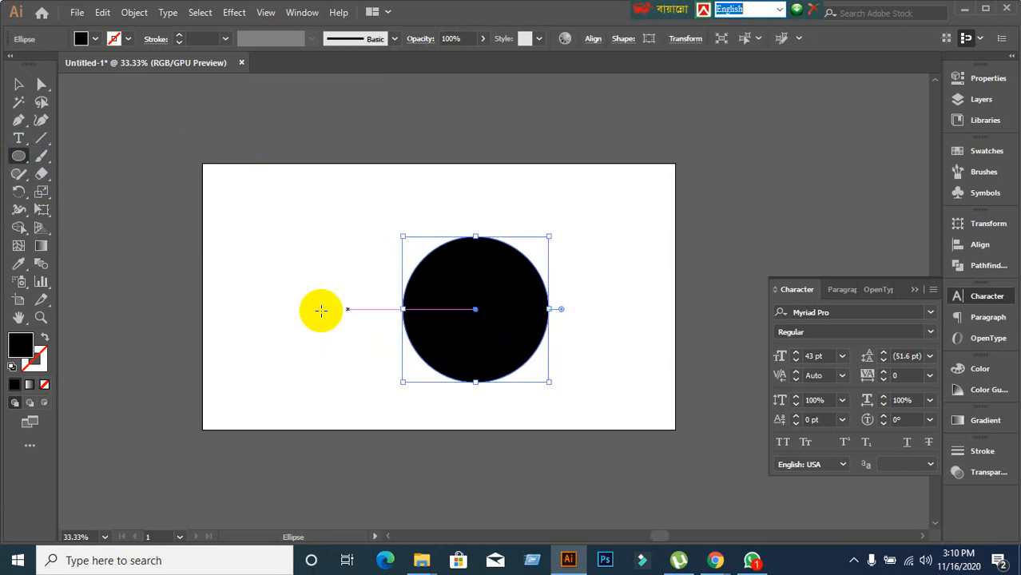
click(45, 338)
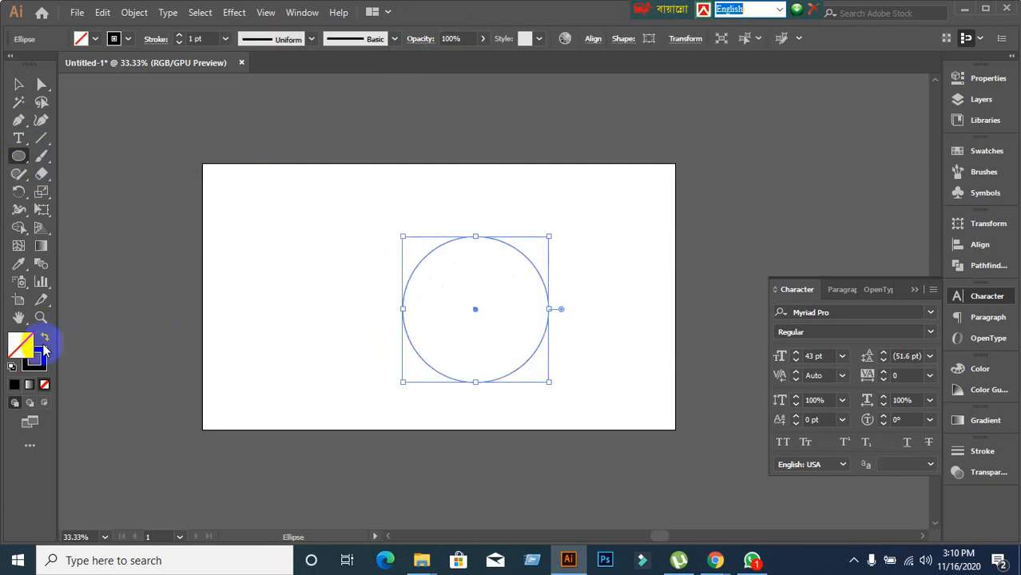
click(44, 337)
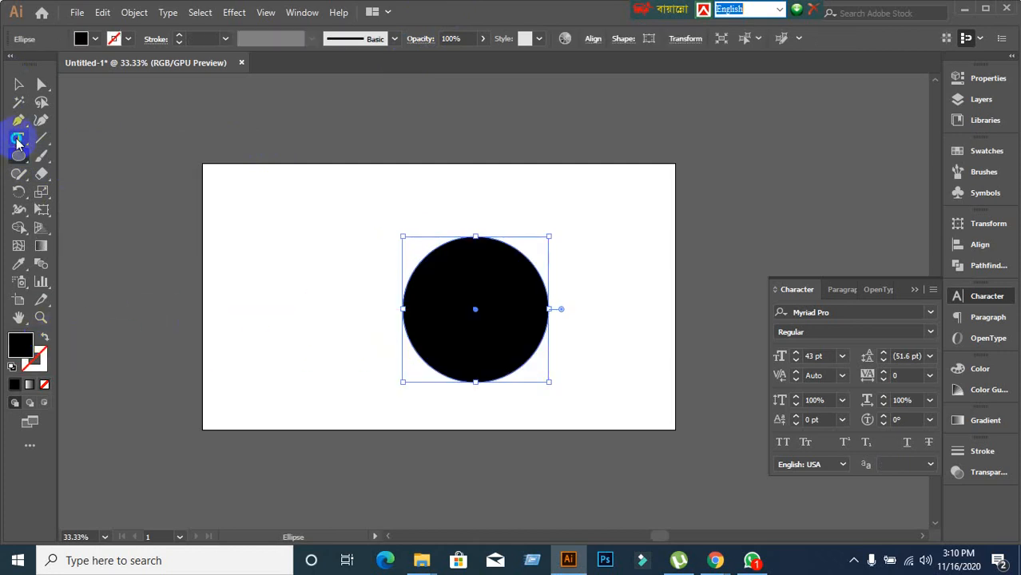
Make the circle area text set to Justify Last Centered and type random letters into it.
drag(17, 143, 86, 160)
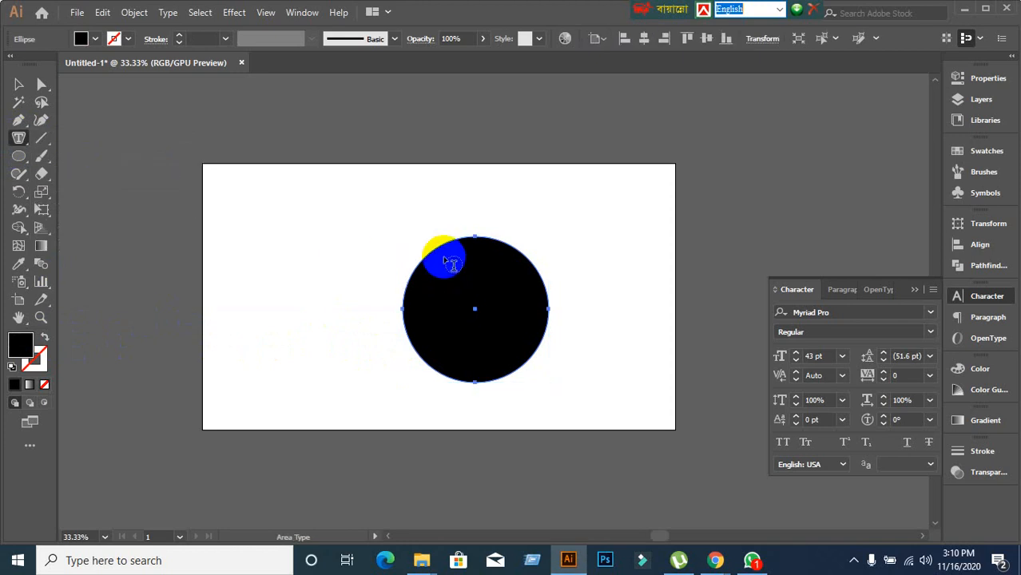
click(450, 238)
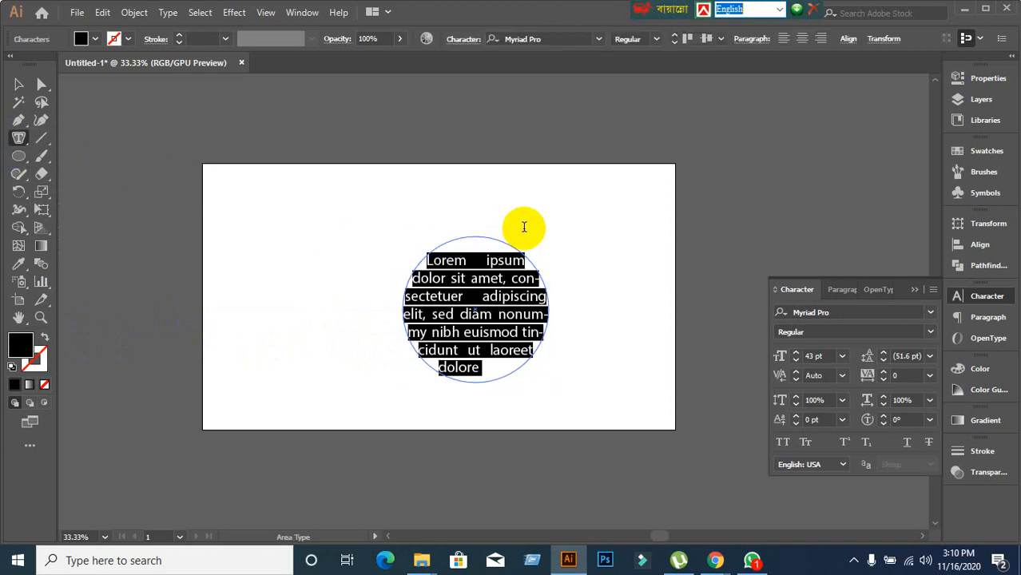
click(852, 292)
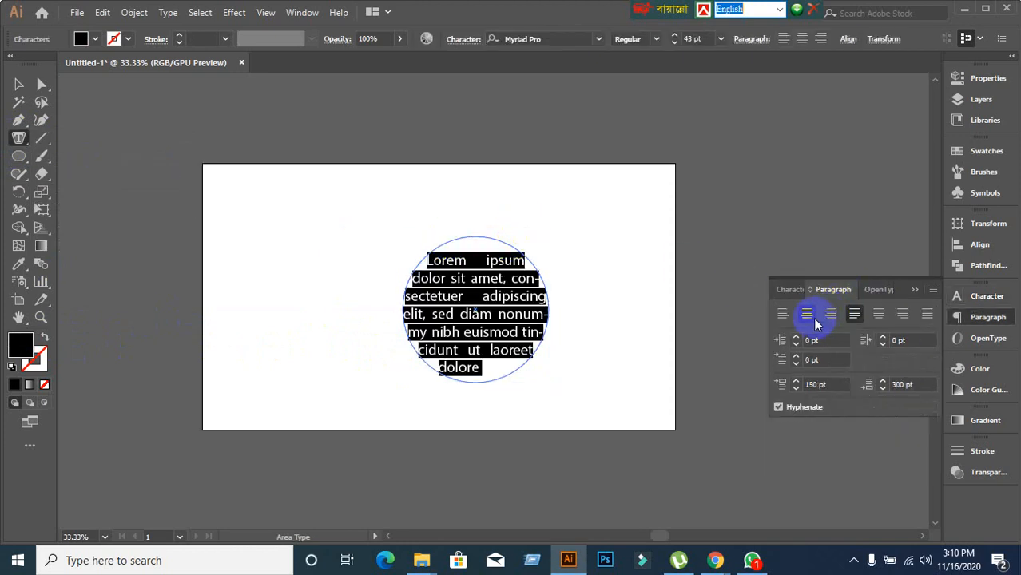
click(806, 314)
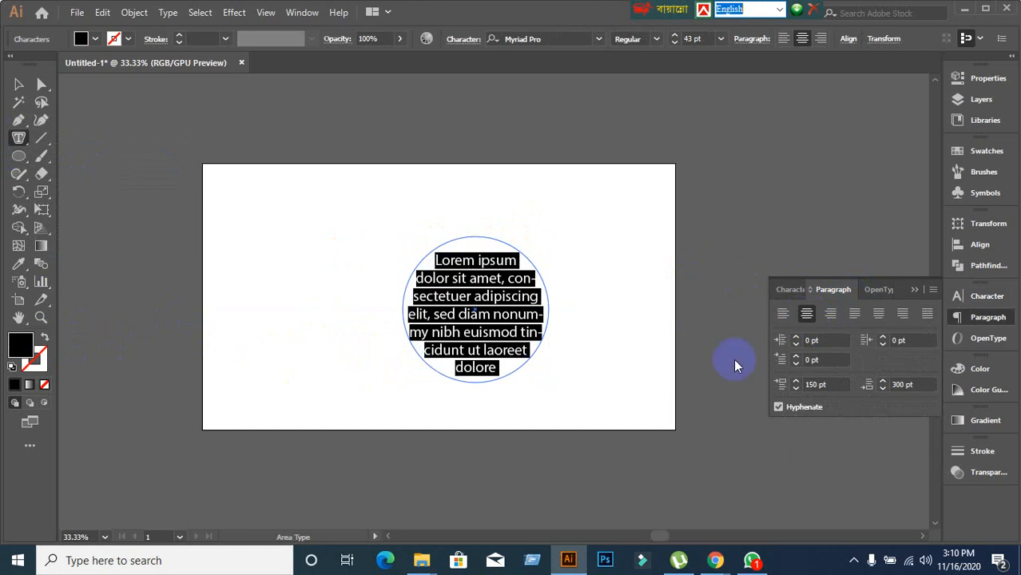
click(877, 315)
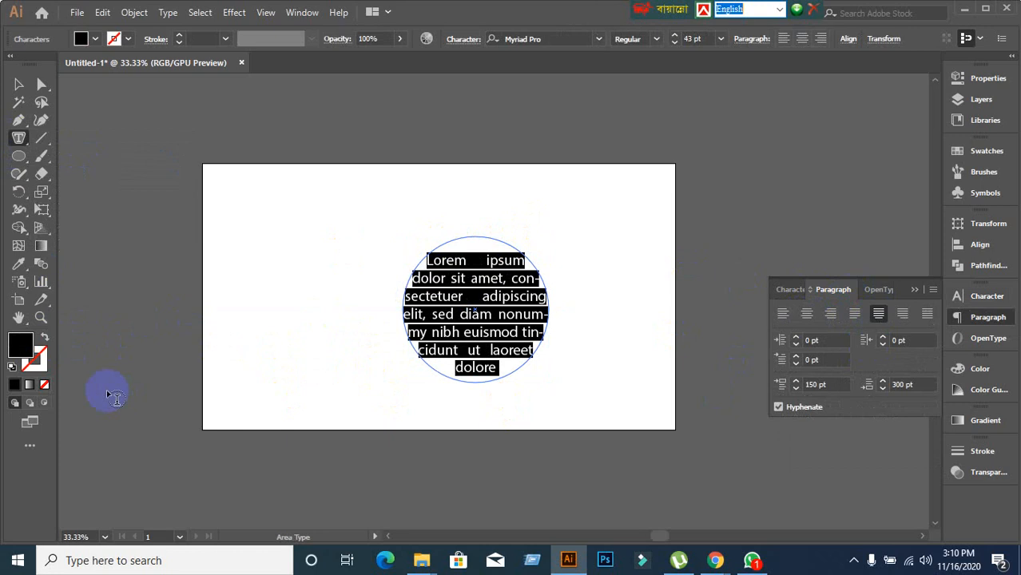
text(jflajldjflajsdlfjlasjdlfjalsdjf)
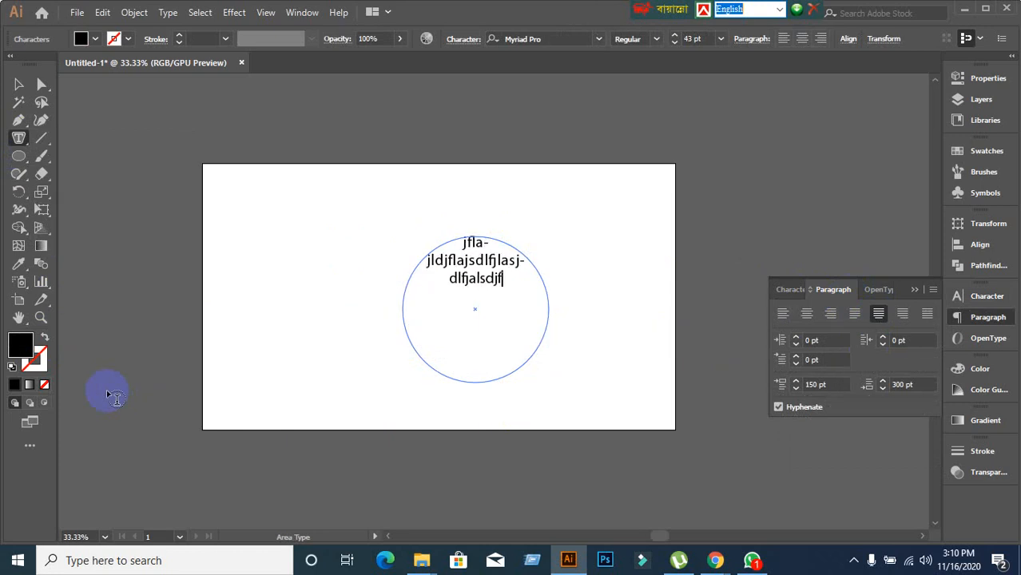
text(lasjdflajsdlfjlaksjdflajsdlfjalsdjflakjsdlfja)
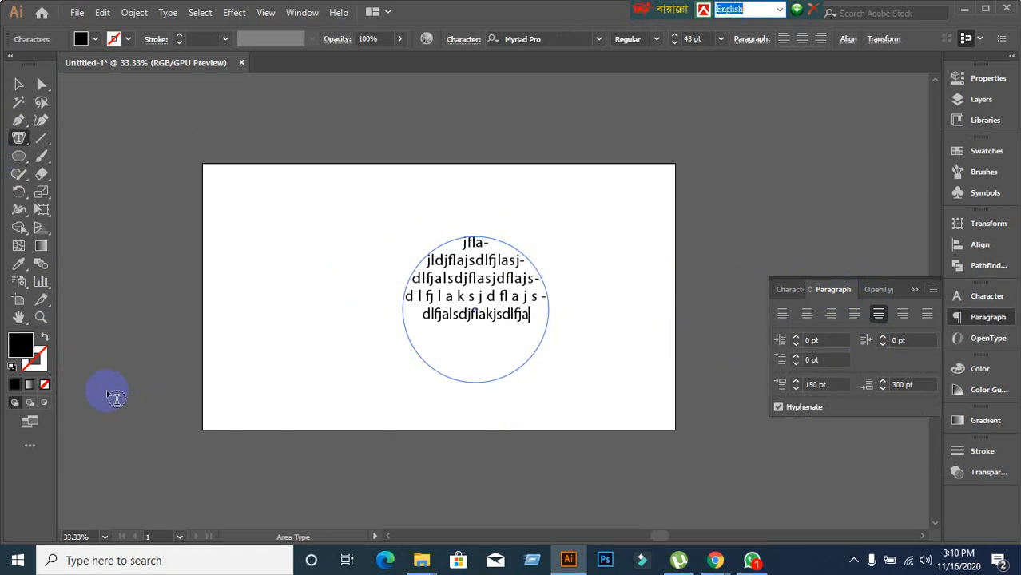
text(sldkjfalksdjflakjsdlfjasldfjlasdjflajsdlfjaldjfl)
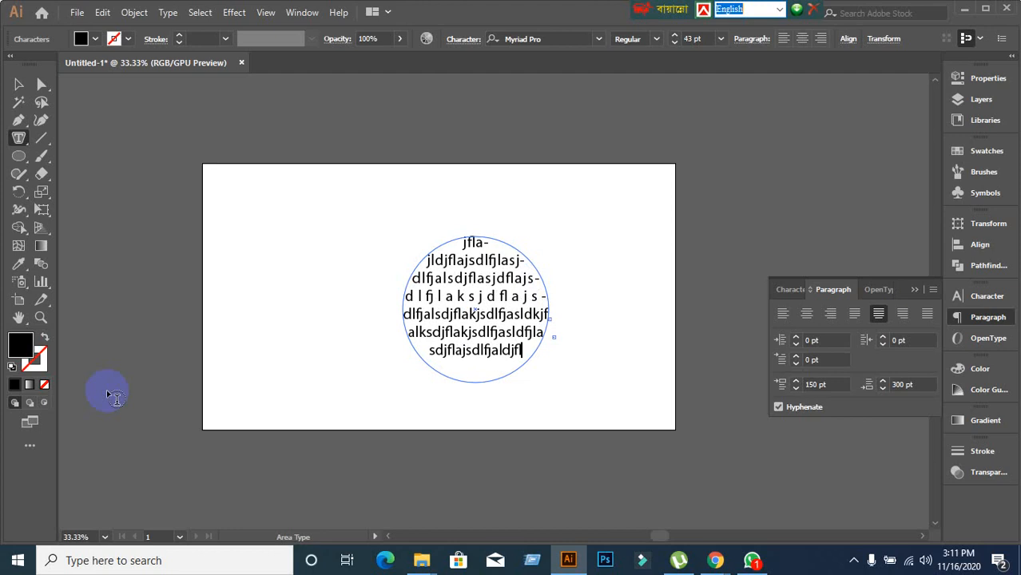
text(ajsdlfdslkjflasd)
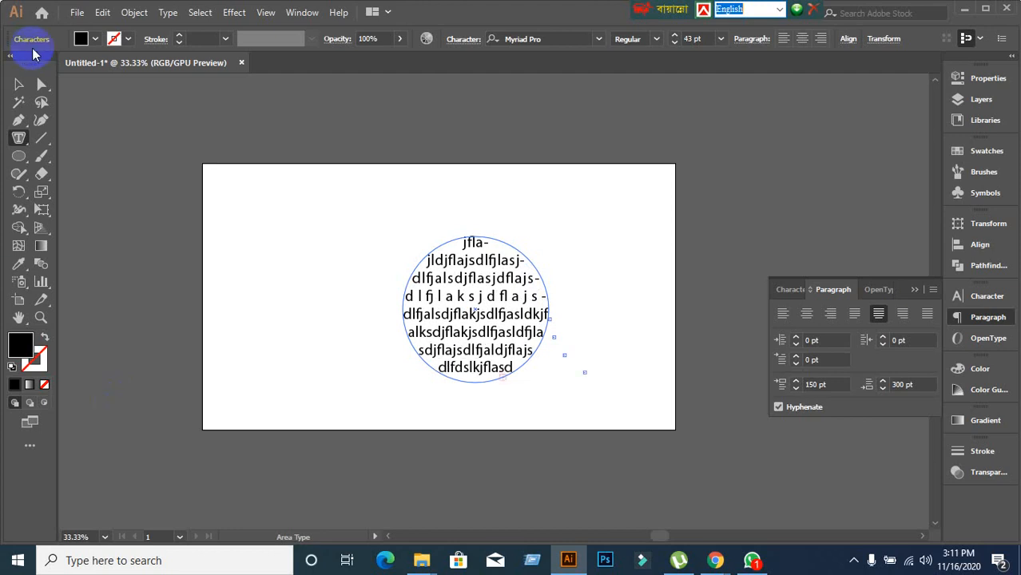
Select the circular text object and move it upward.
click(19, 83)
click(410, 278)
drag(464, 318, 455, 266)
Delete the circular text object and switch back to the horizontal Type Tool.
key(Delete)
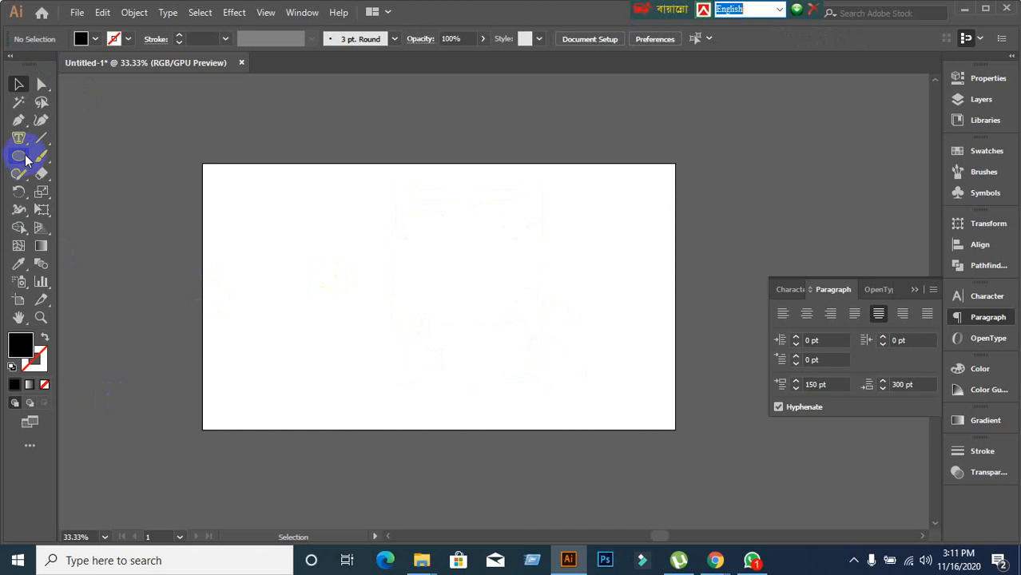
drag(18, 138, 101, 156)
drag(33, 155, 70, 139)
Draw a black hexagon with the Polygon Tool and move it down and right.
drag(18, 157, 73, 208)
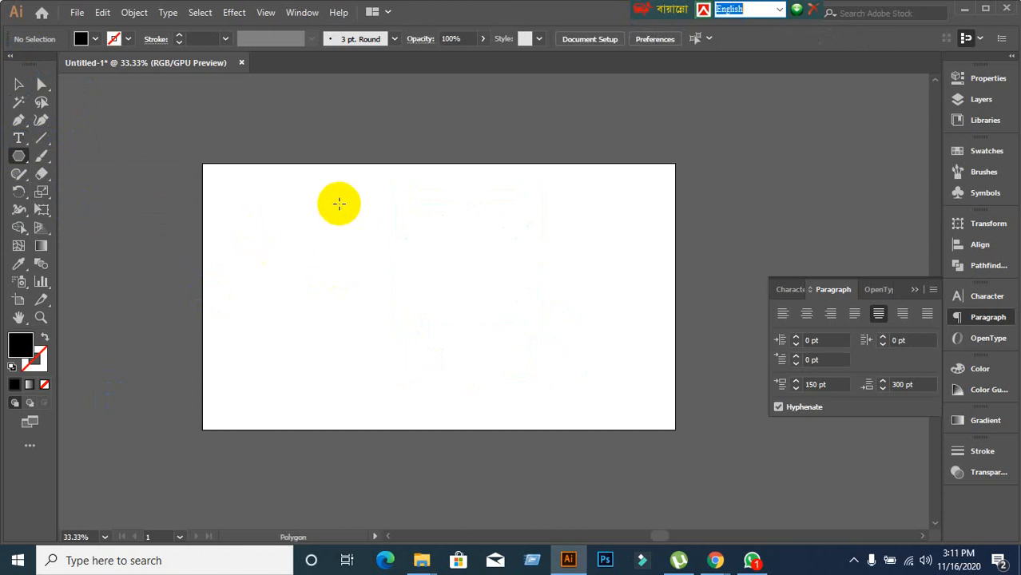
mouse_move(339, 203)
mouse_down()
mouse_move(480, 307)
mouse_move(427, 238)
mouse_up()
click(17, 86)
drag(326, 235, 365, 323)
Try filling the hexagon with area text and dismiss the path warning.
drag(19, 137, 67, 154)
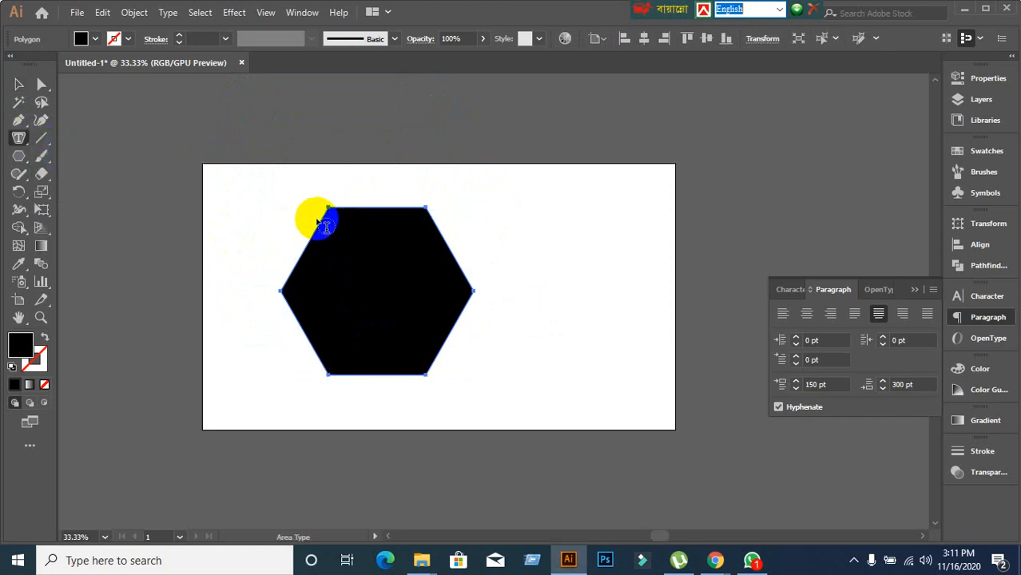
click(381, 207)
click(653, 300)
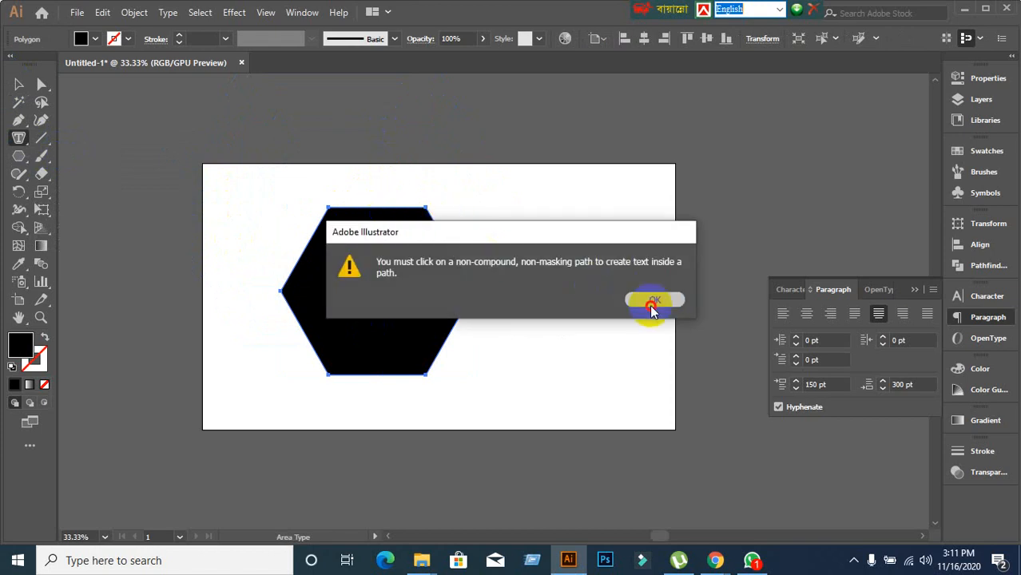
Turn the hexagon into area text and type random letters over the placeholder.
click(369, 207)
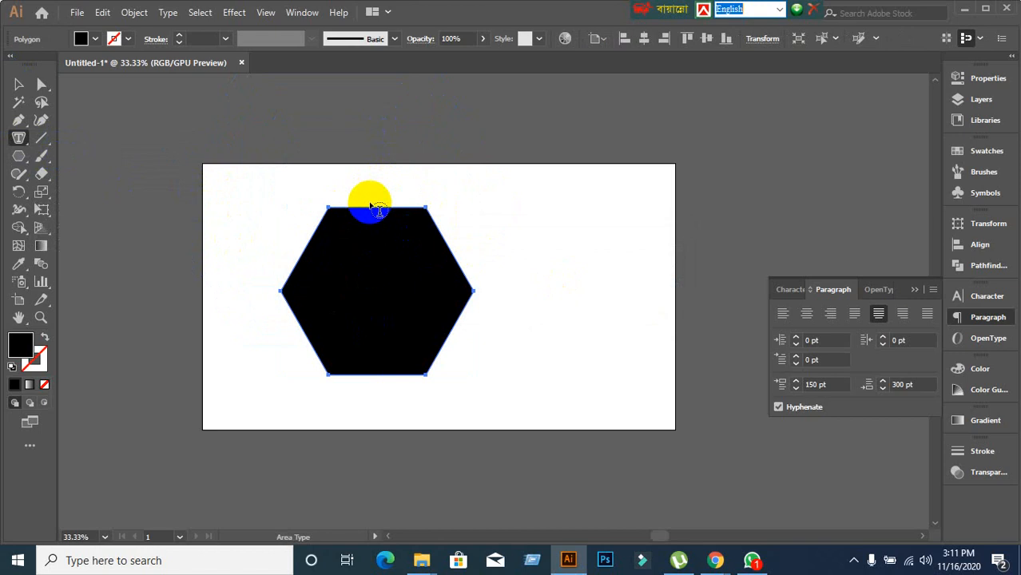
click(376, 212)
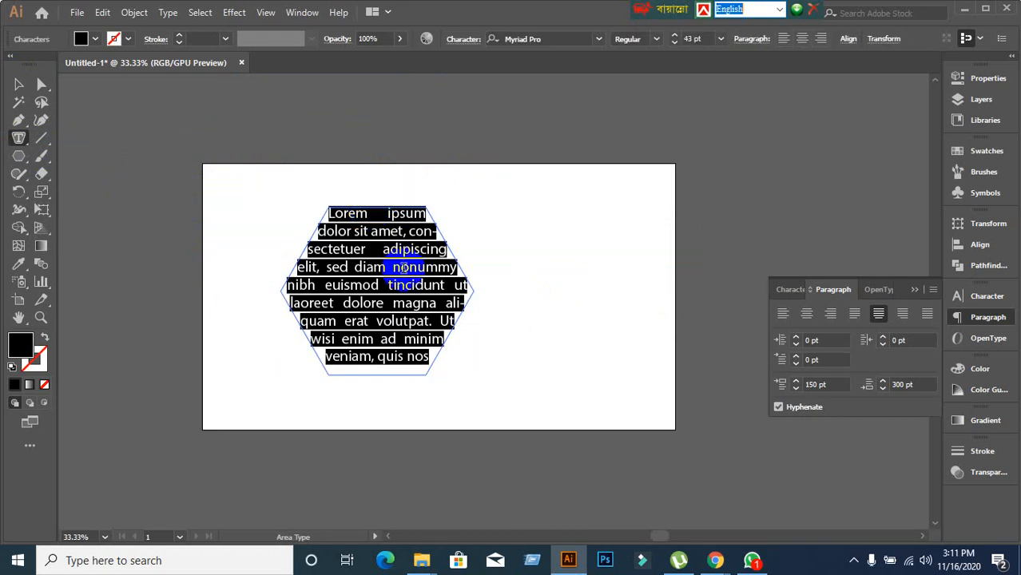
text(fkjla)
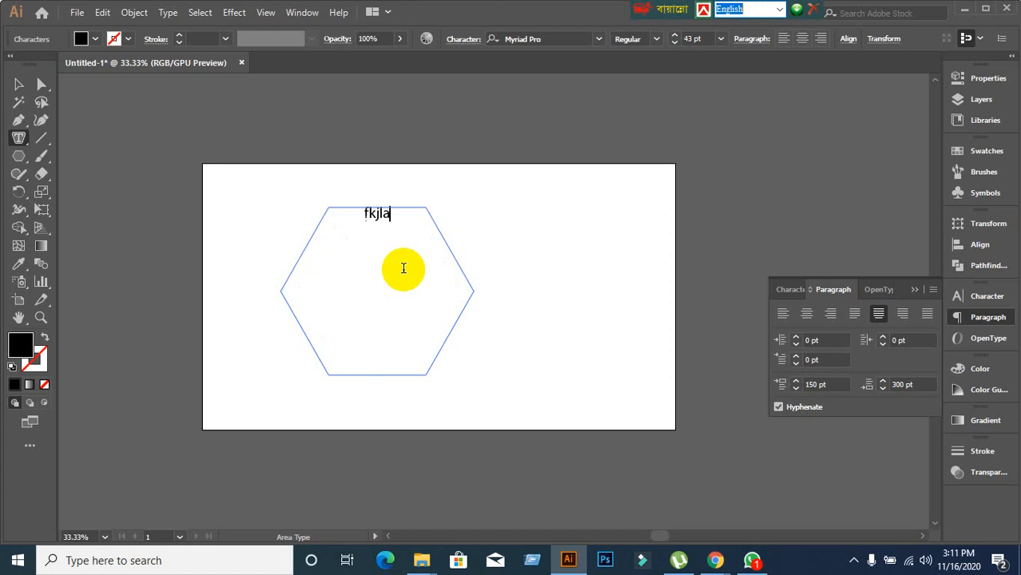
text(jdlfkjalsdjflkadjfljadljflakjdsfljadlfj)
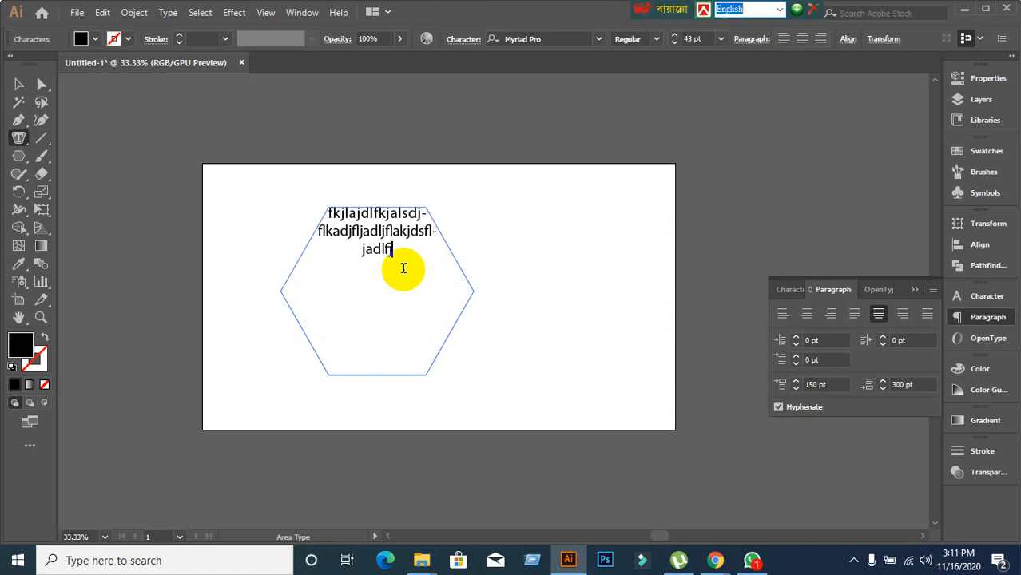
text(ladjsflakjdslfkjalsdjflaksdjflakjsdlfjalsdjflajd)
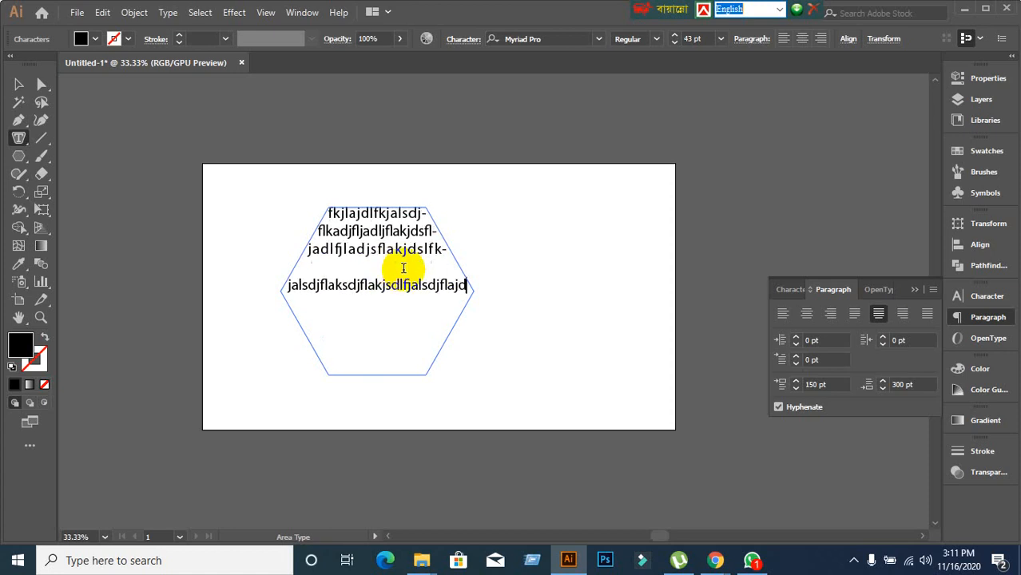
text(flajldsjfladjsflajdlfjaldsjflasdjflaskdjfl)
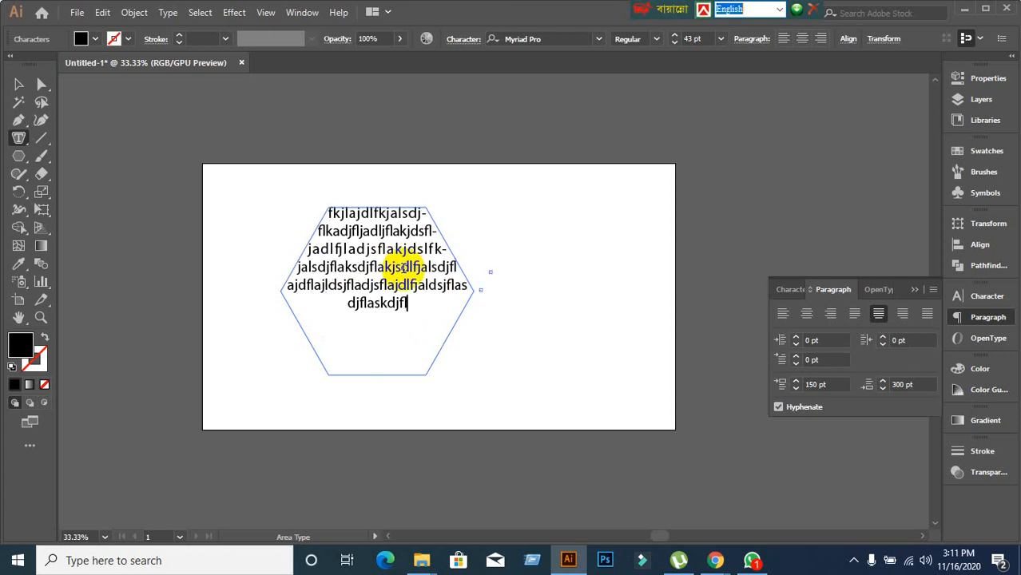
text(adksjfljasdlfjalsdfjkadlsfjlasdjflasdjlkfjaslkdjf)
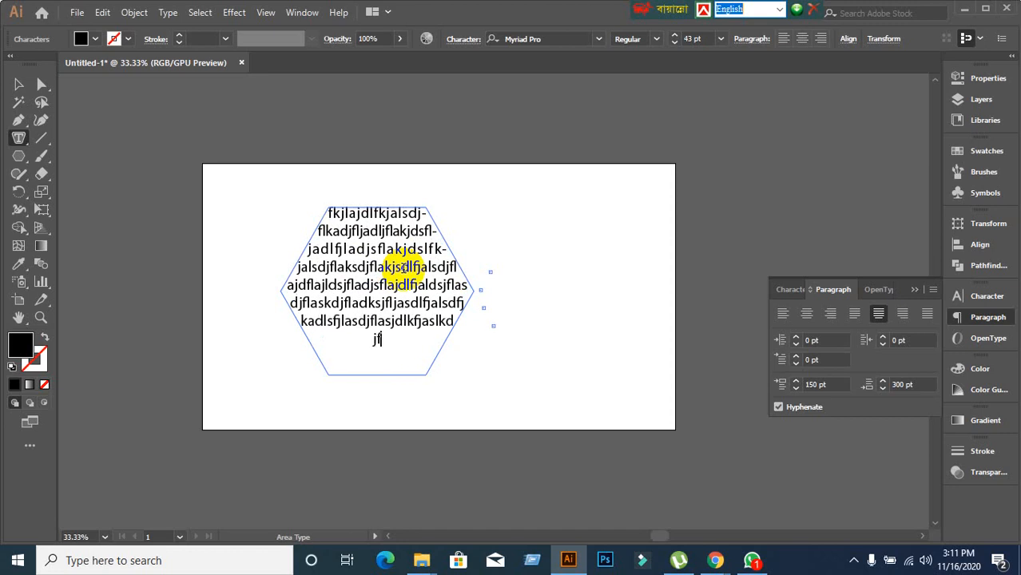
Centre-align the text lines and marquee-select the hexagon text object.
click(807, 314)
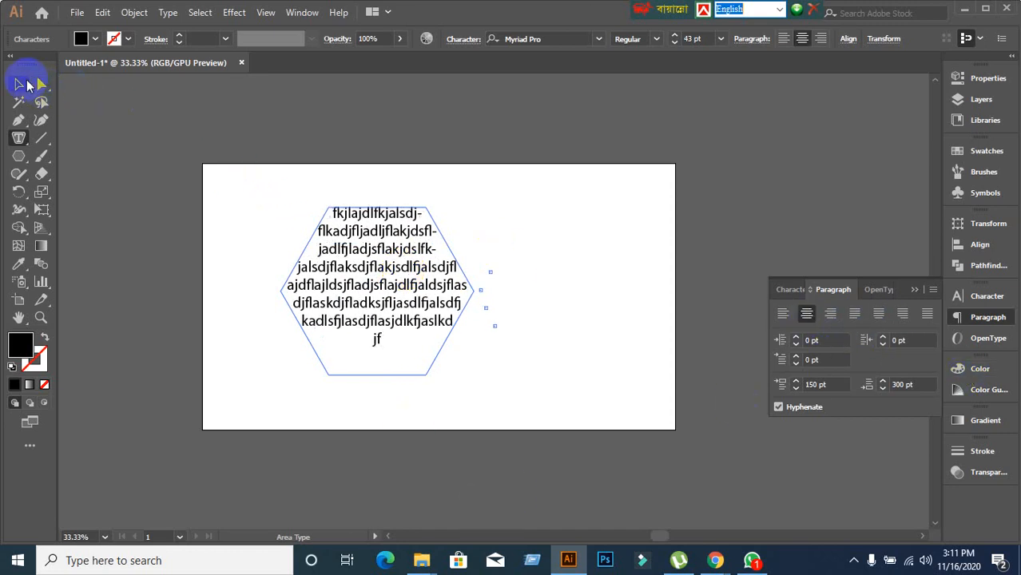
click(18, 84)
drag(247, 195, 562, 421)
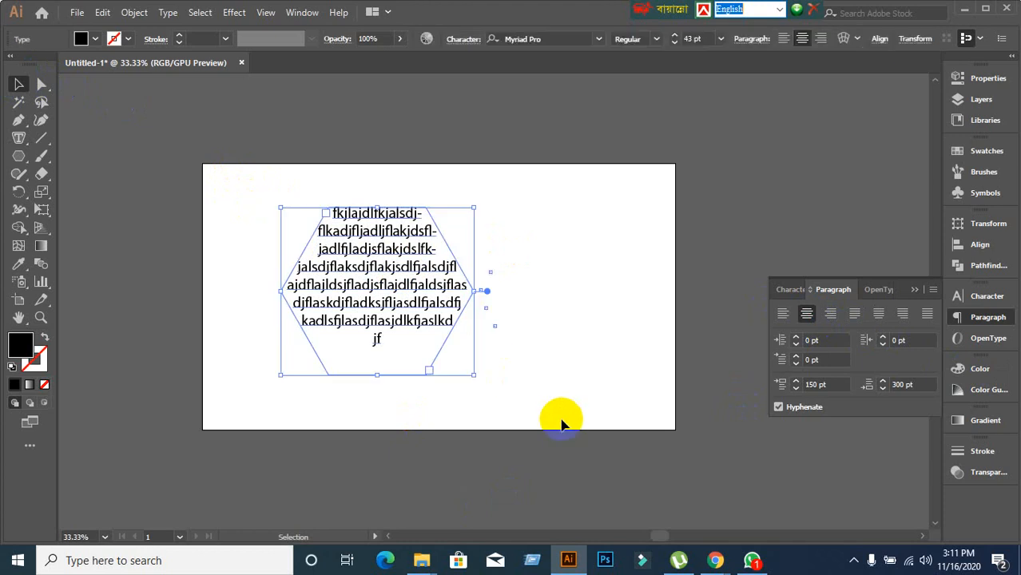
Delete the selected hexagon text object.
key(Delete)
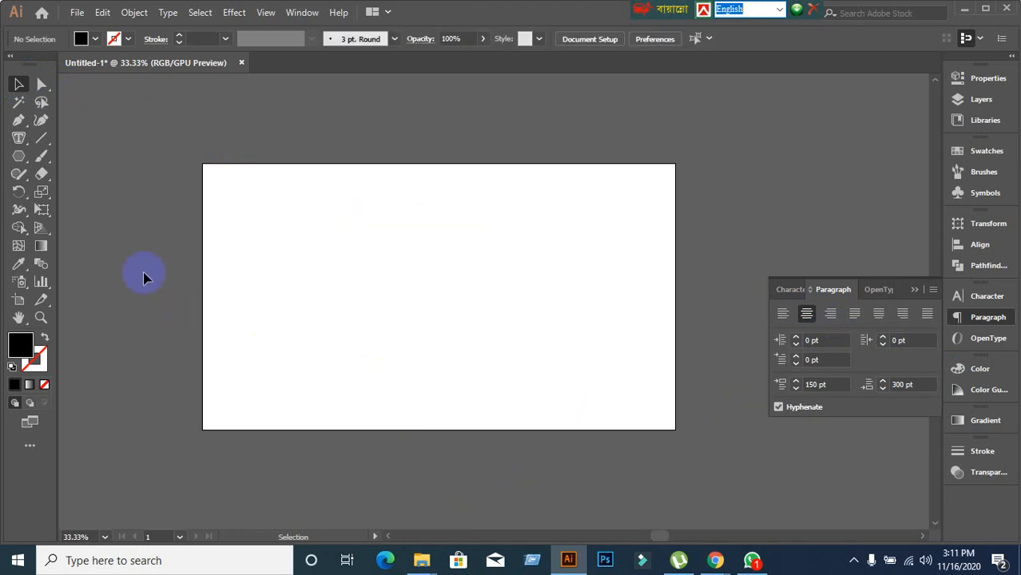
click(25, 142)
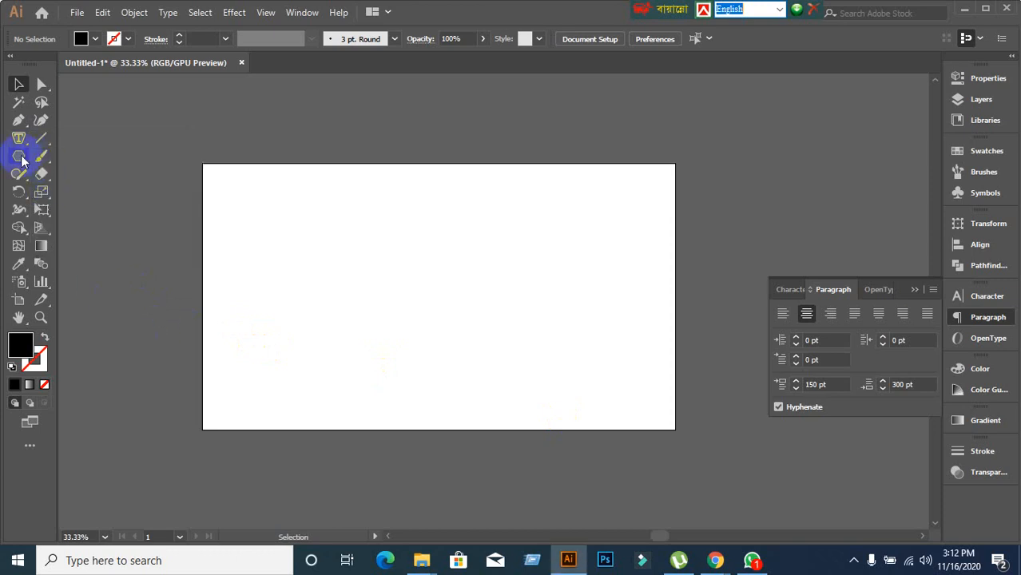
Draw a large 709 × 709 px circle in the artboard's middle as an unfilled outline.
click(24, 160)
click(79, 192)
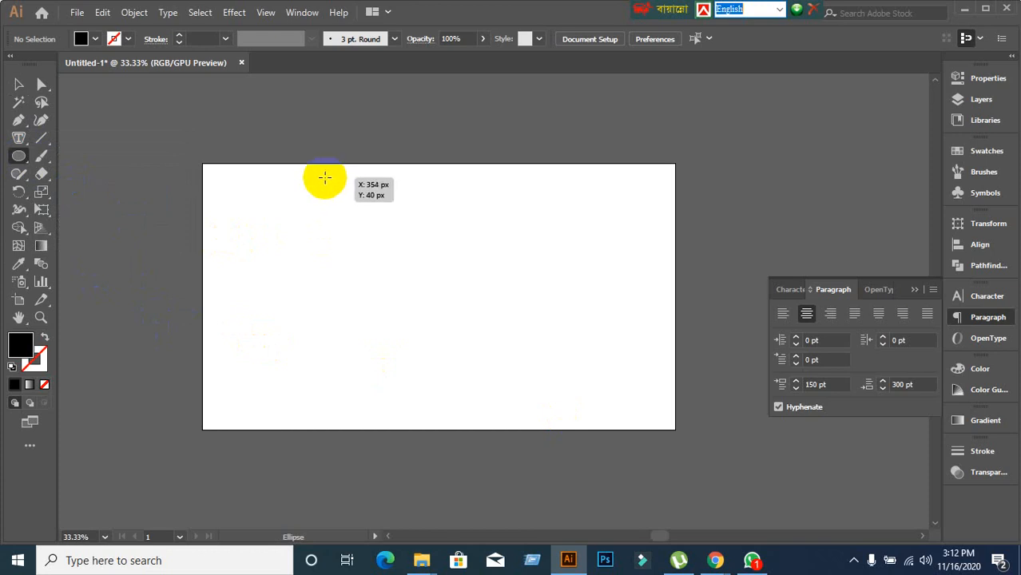
drag(325, 176, 570, 409)
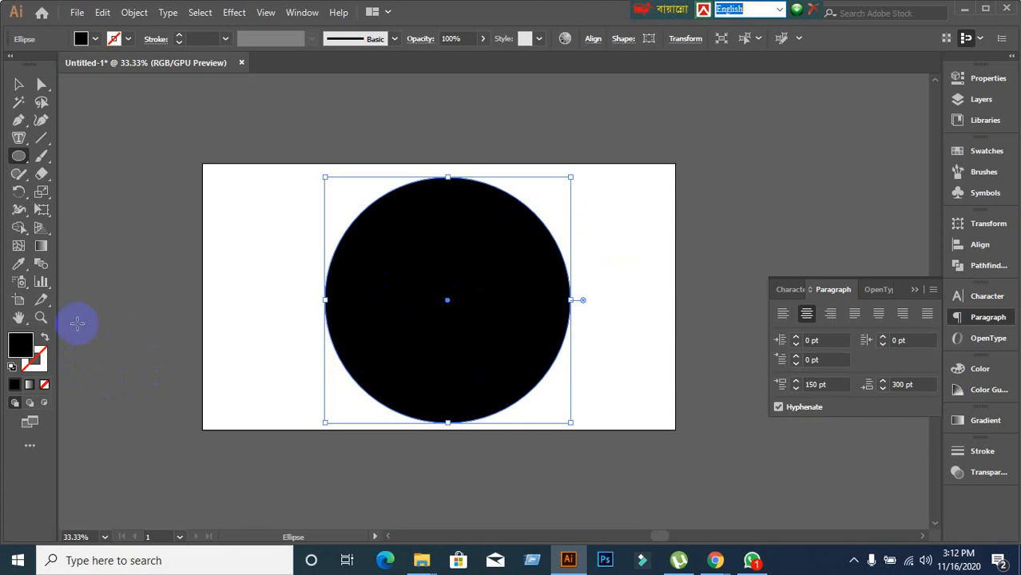
click(44, 339)
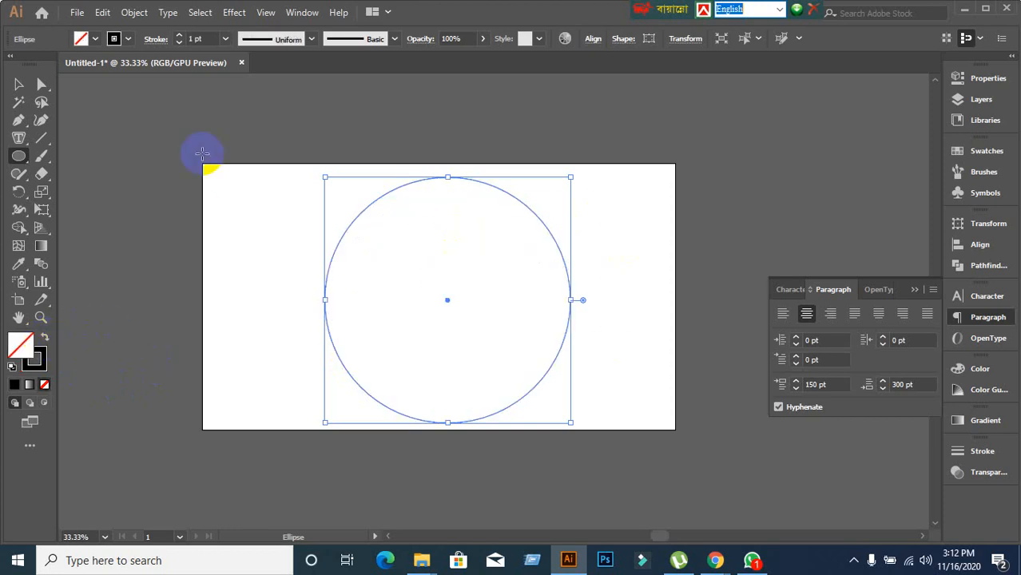
Keep the circle as a thin unfilled outline and pick the Type on a Path tool.
click(18, 138)
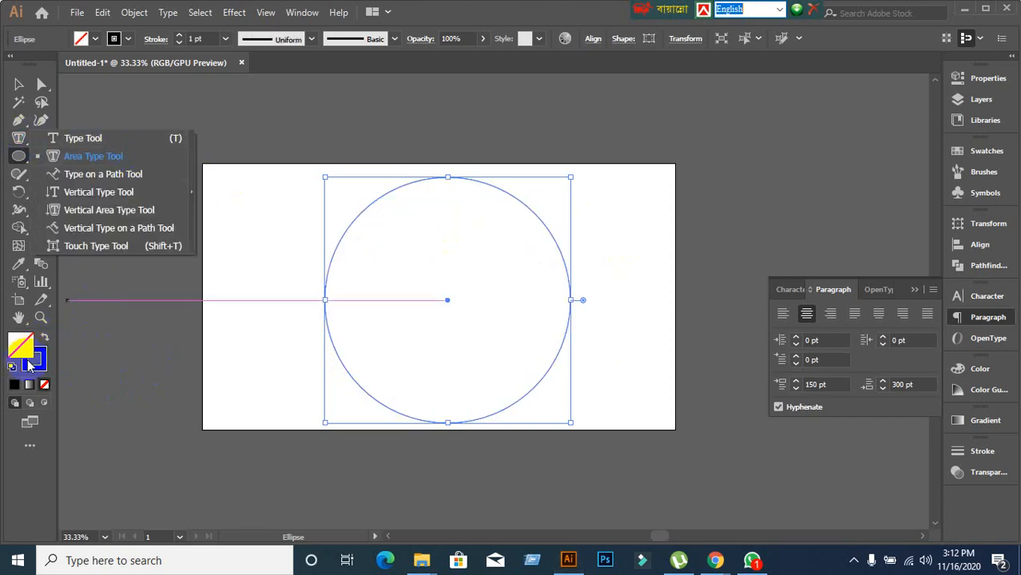
click(45, 340)
click(45, 340)
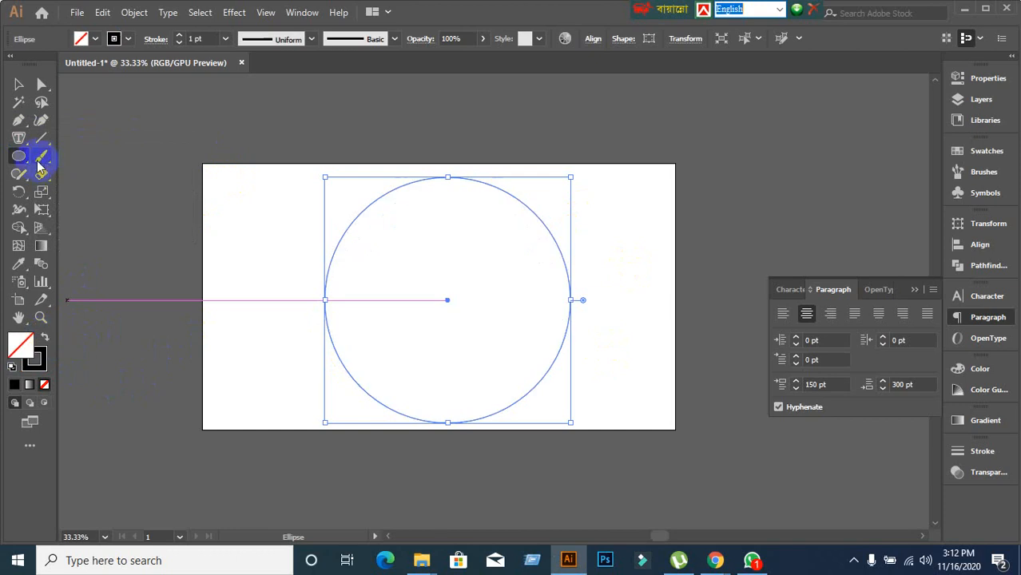
drag(23, 146, 96, 171)
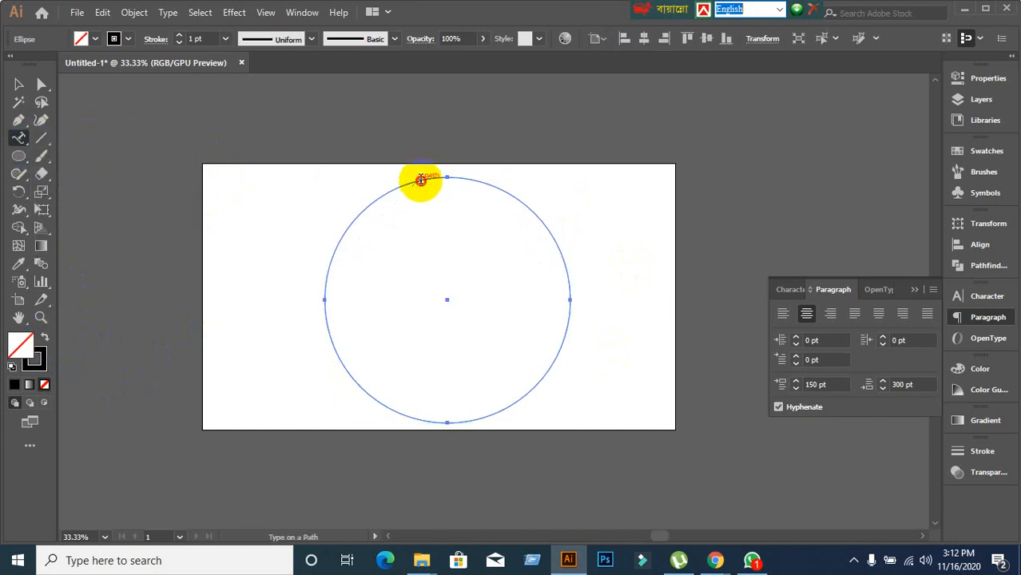
Replace the circle's placeholder path text with 'Learning & Earning Development Project'.
click(420, 178)
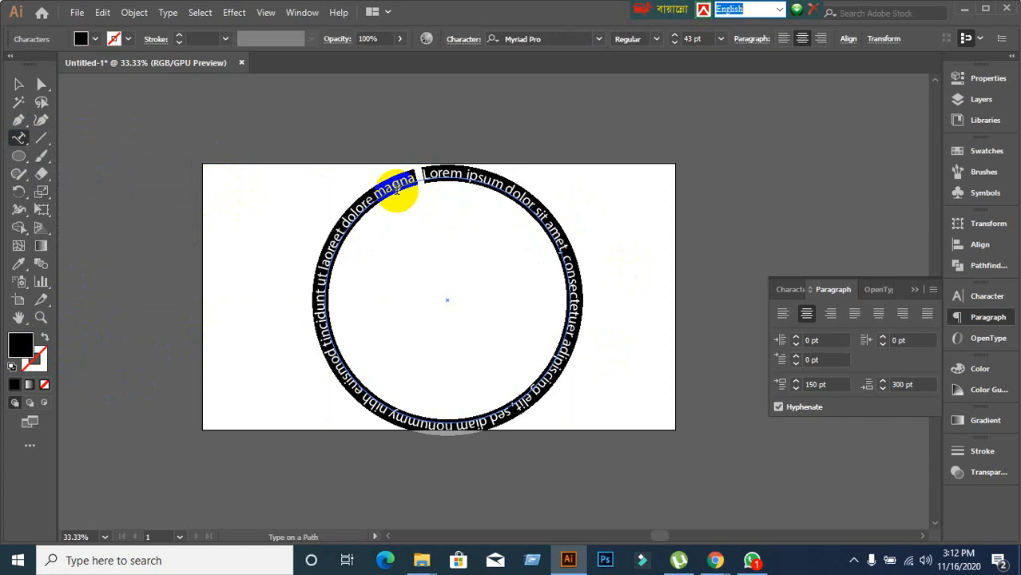
key(BackSpace)
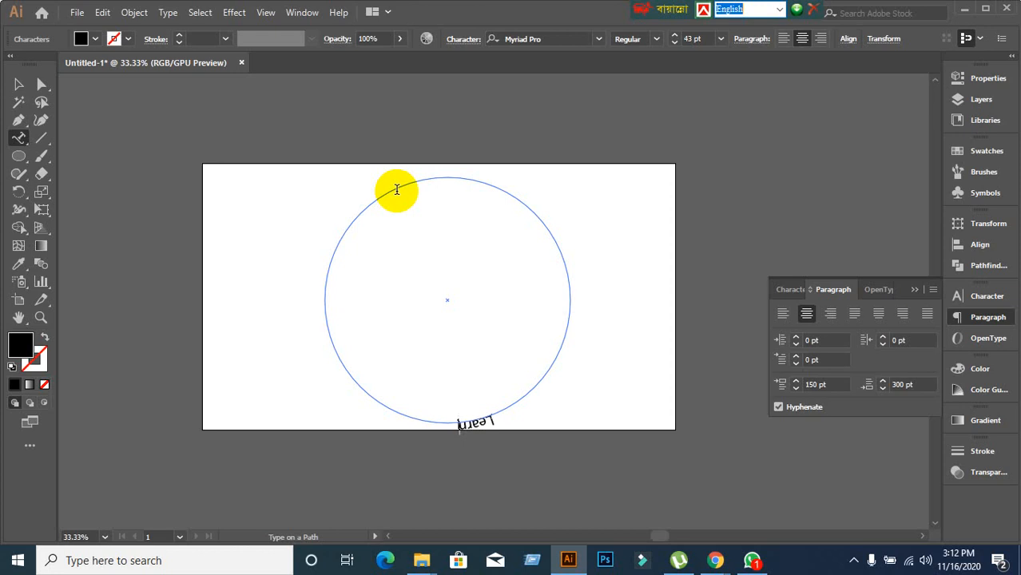
text(Learning &)
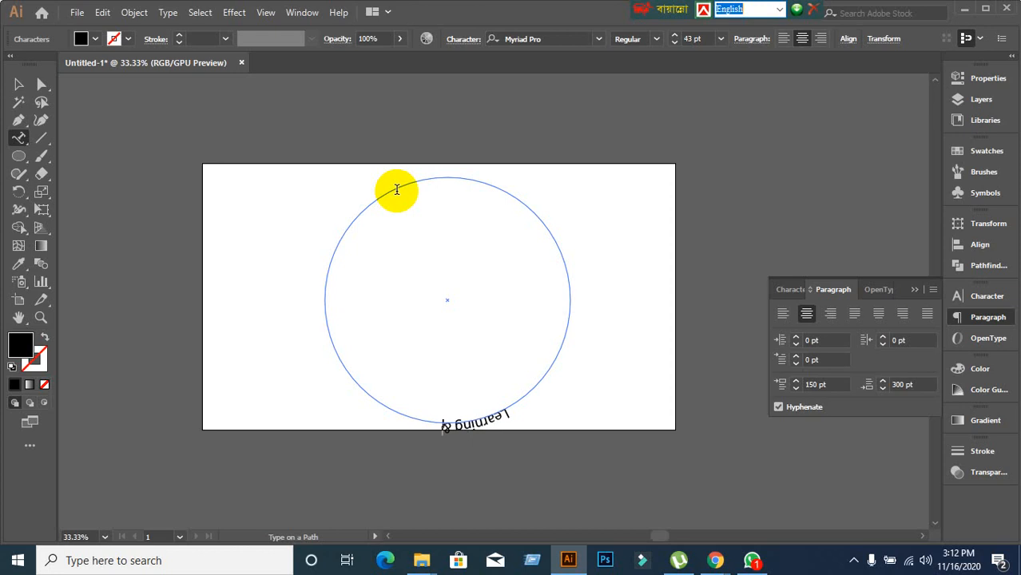
text( Earning)
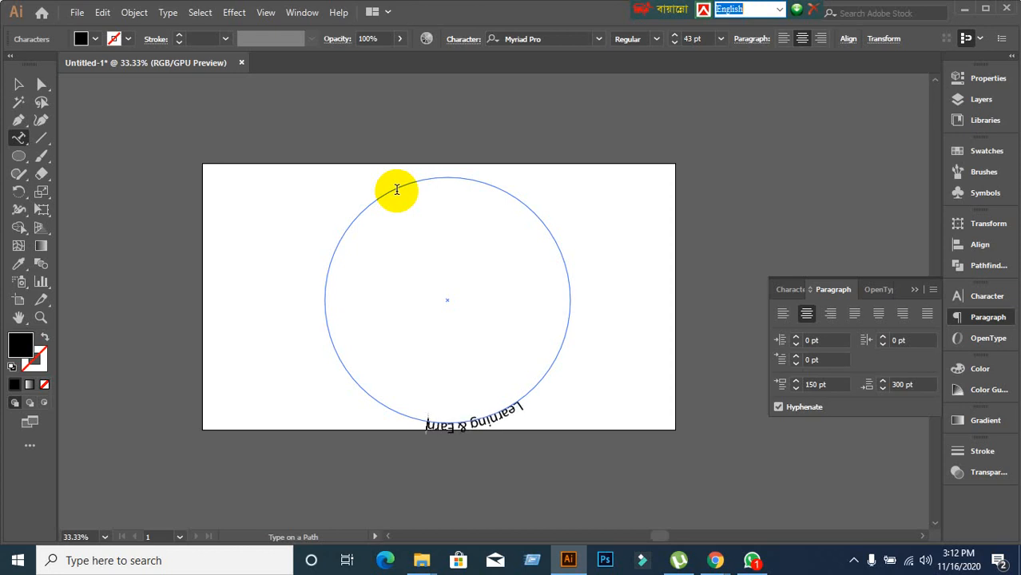
text( De)
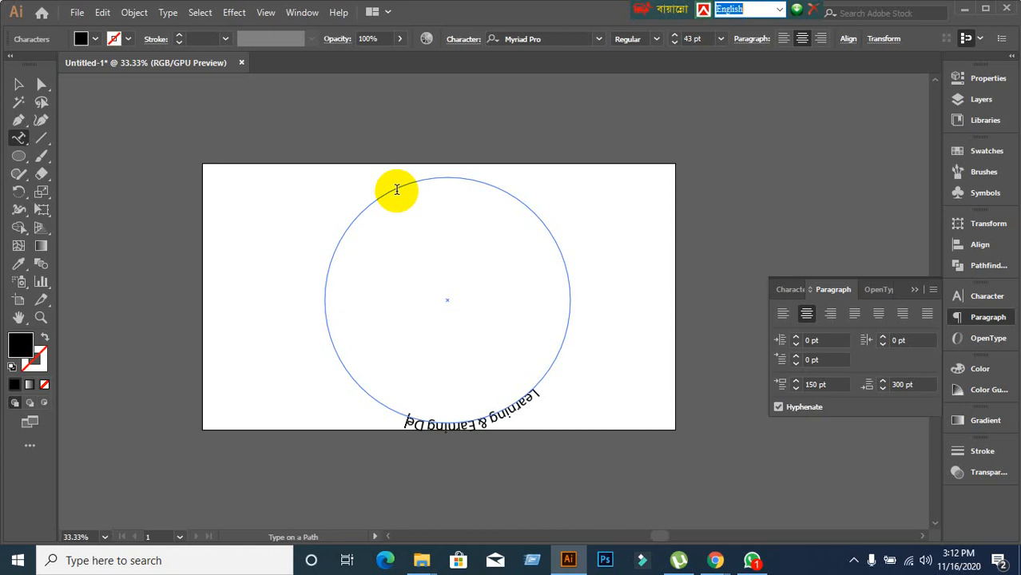
text(velop)
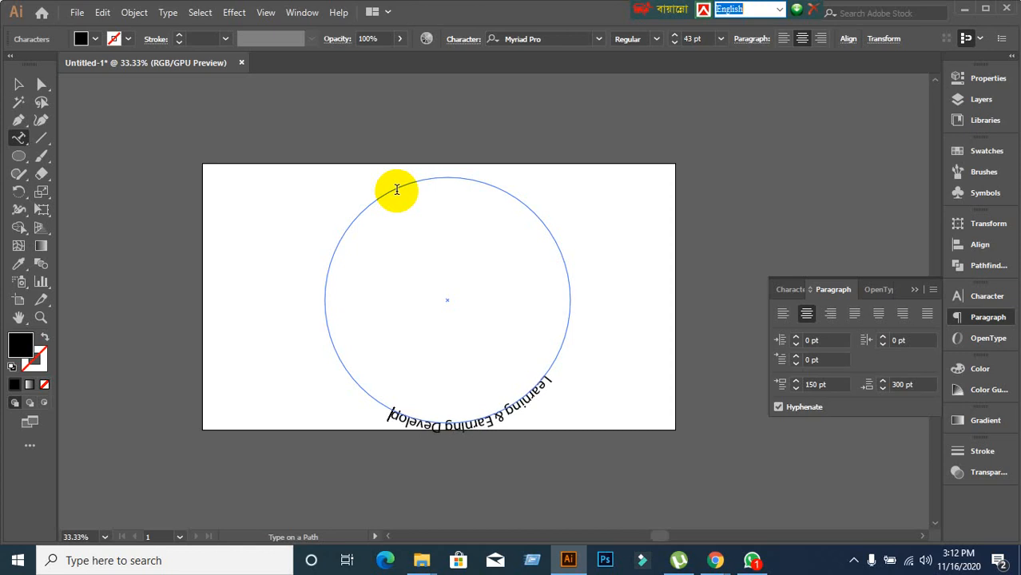
text(ment P)
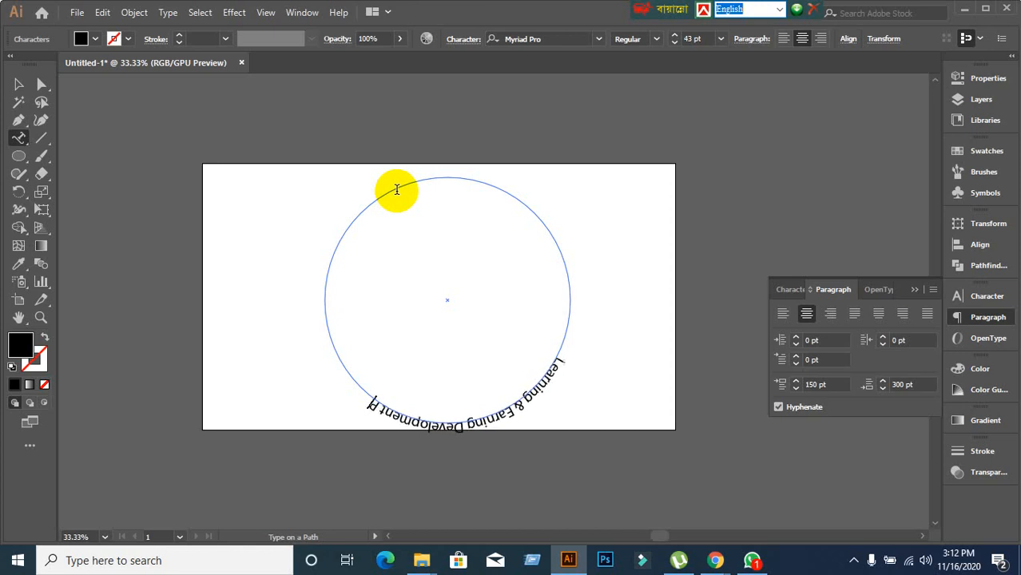
text(roject)
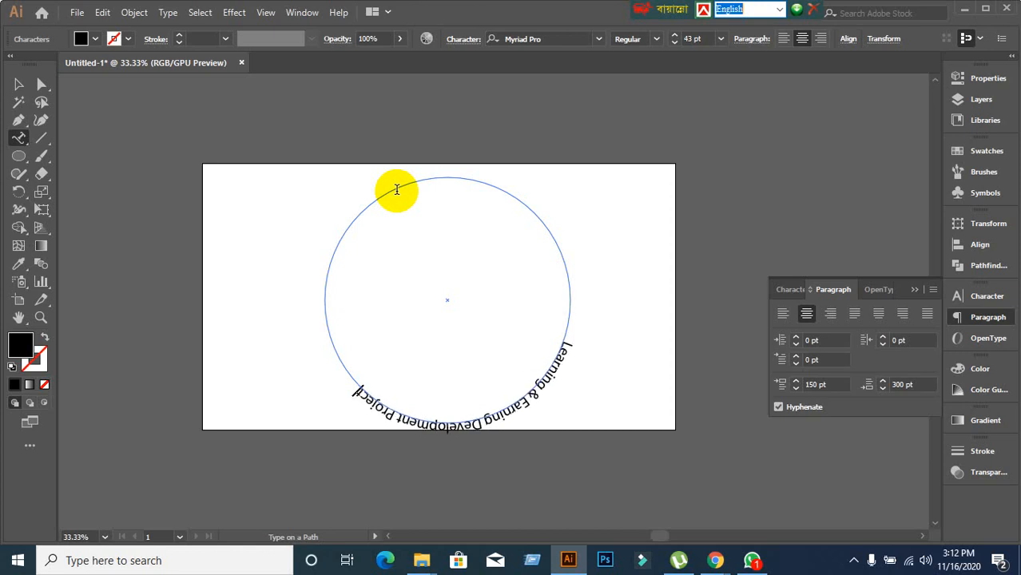
click(18, 83)
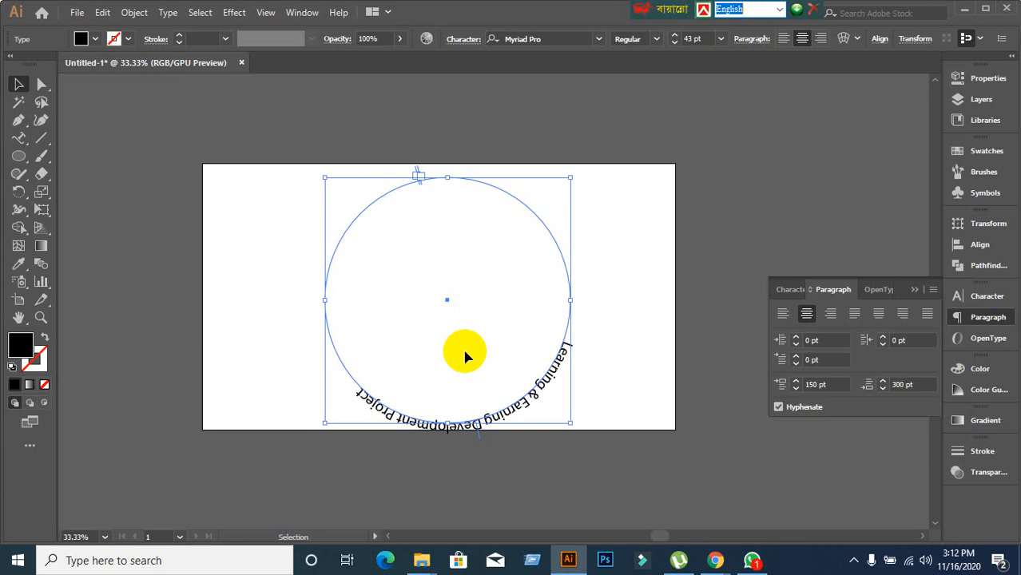
Try center and right alignment on the path text, settling on left alignment from the top.
click(207, 252)
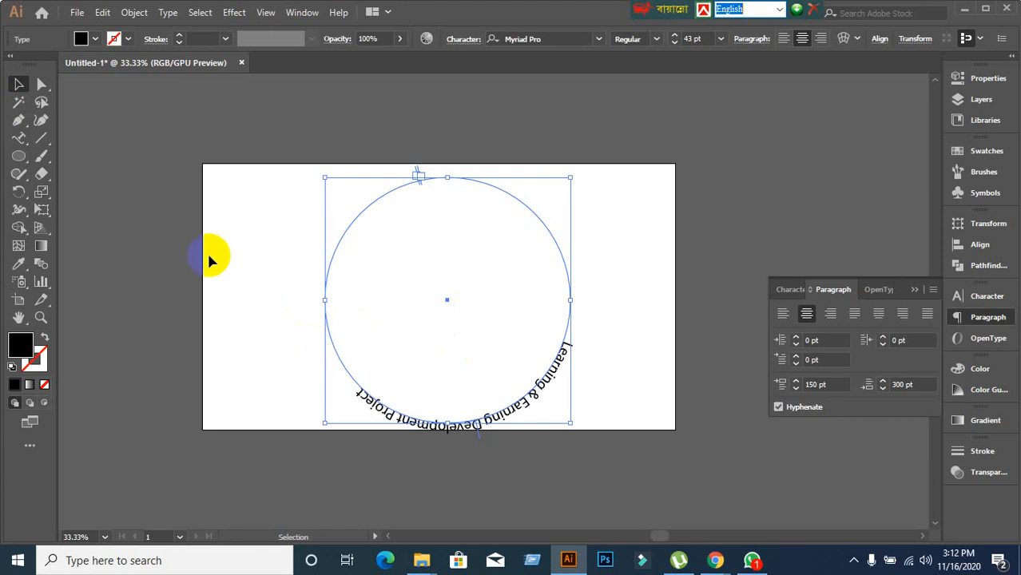
click(155, 239)
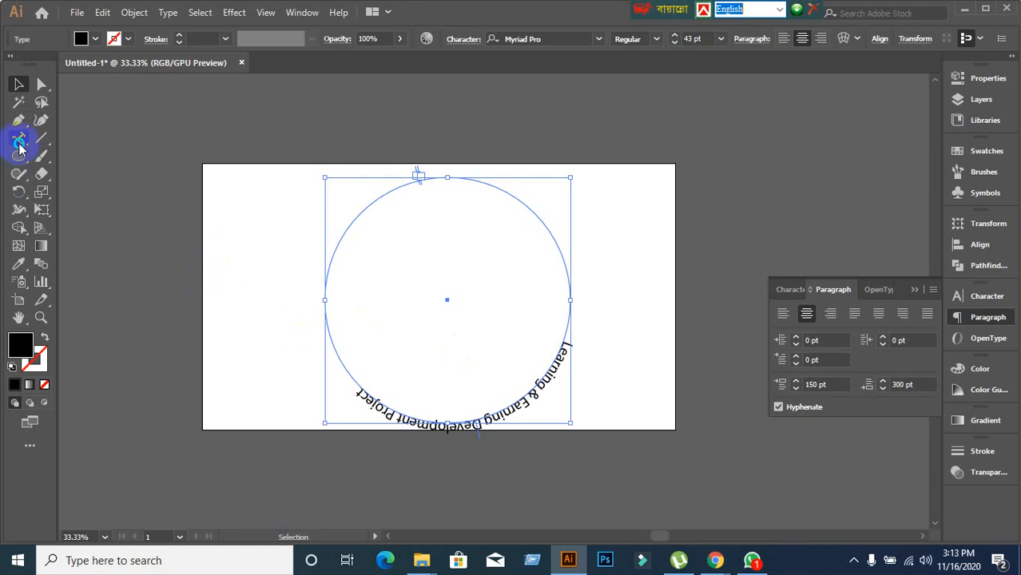
drag(19, 147, 88, 171)
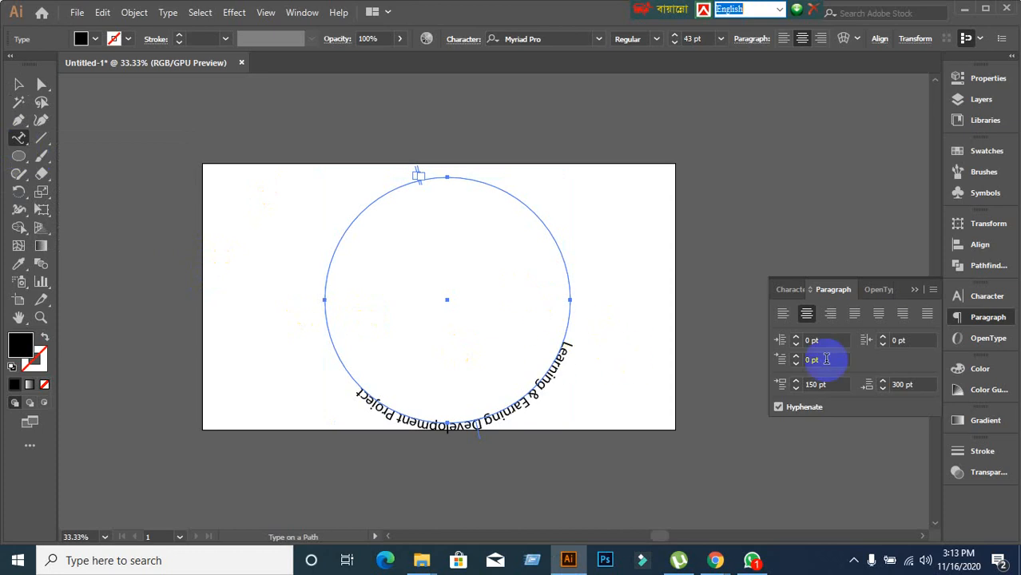
click(782, 314)
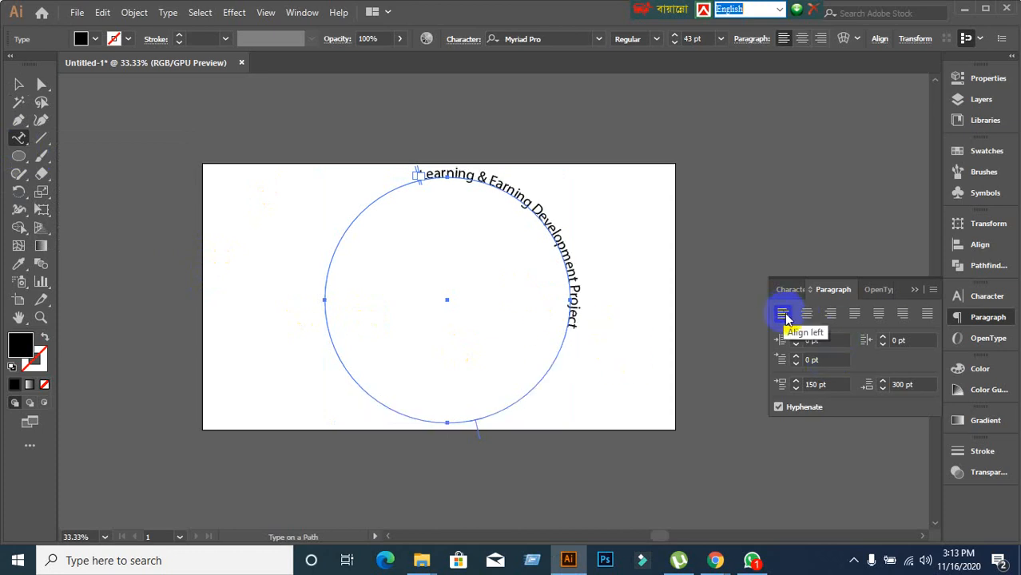
click(807, 314)
click(831, 314)
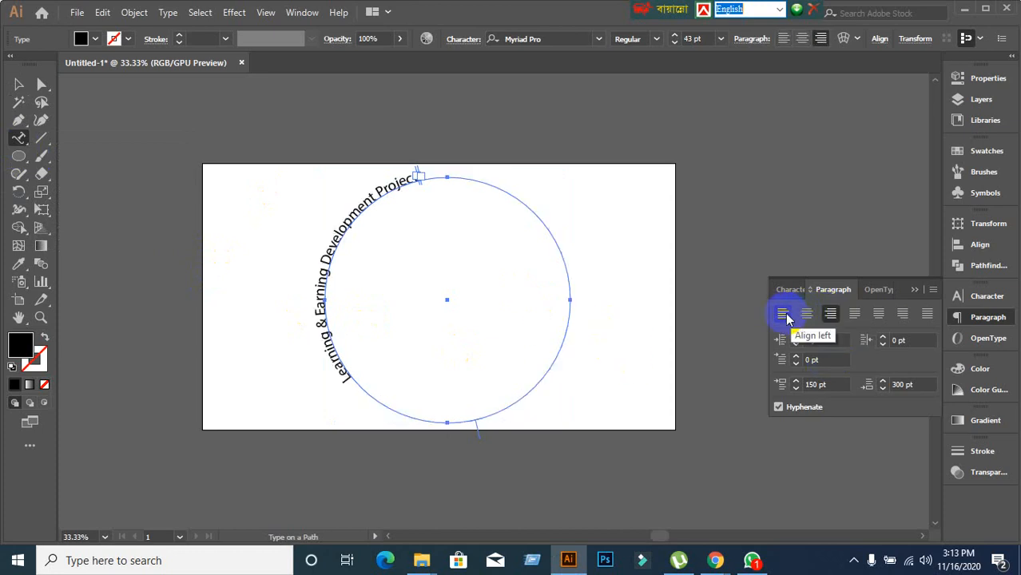
click(783, 314)
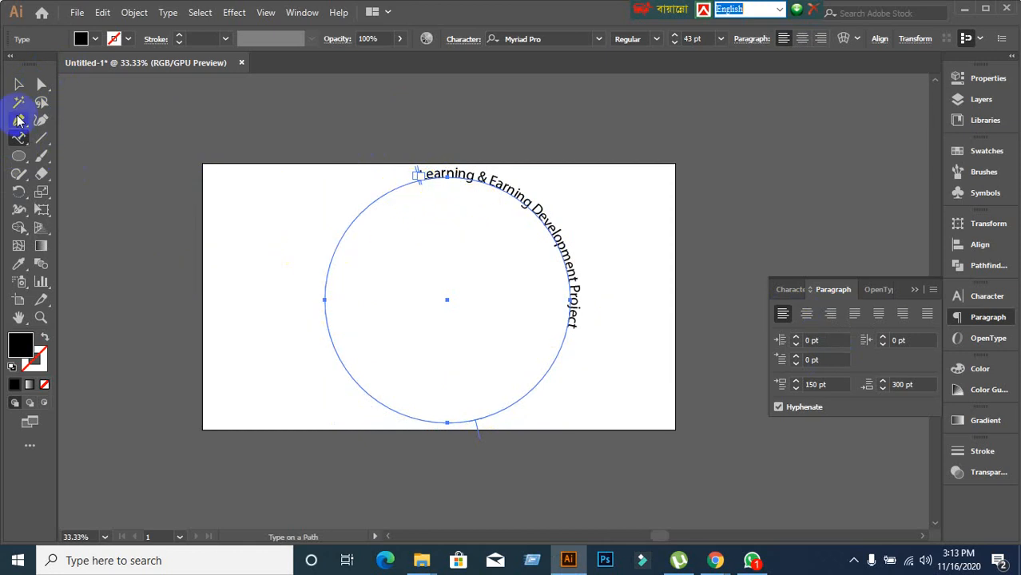
Drag the path text's start bracket clockwise so the phrase begins at the circle's upper right.
click(18, 84)
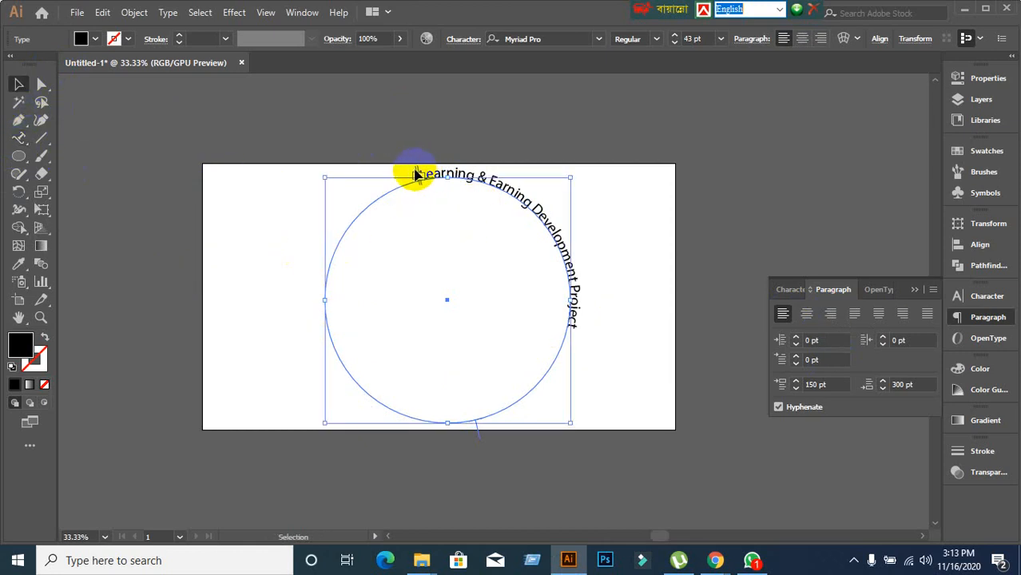
mouse_move(418, 175)
mouse_down()
mouse_move(515, 410)
mouse_move(422, 177)
mouse_up()
drag(415, 172, 523, 197)
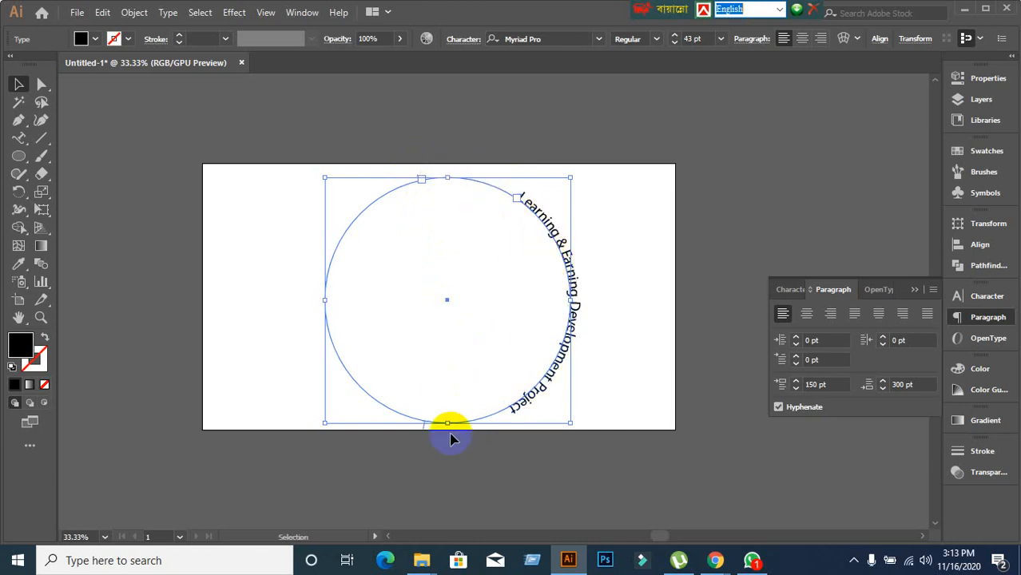
scroll(422, 215, up, 2)
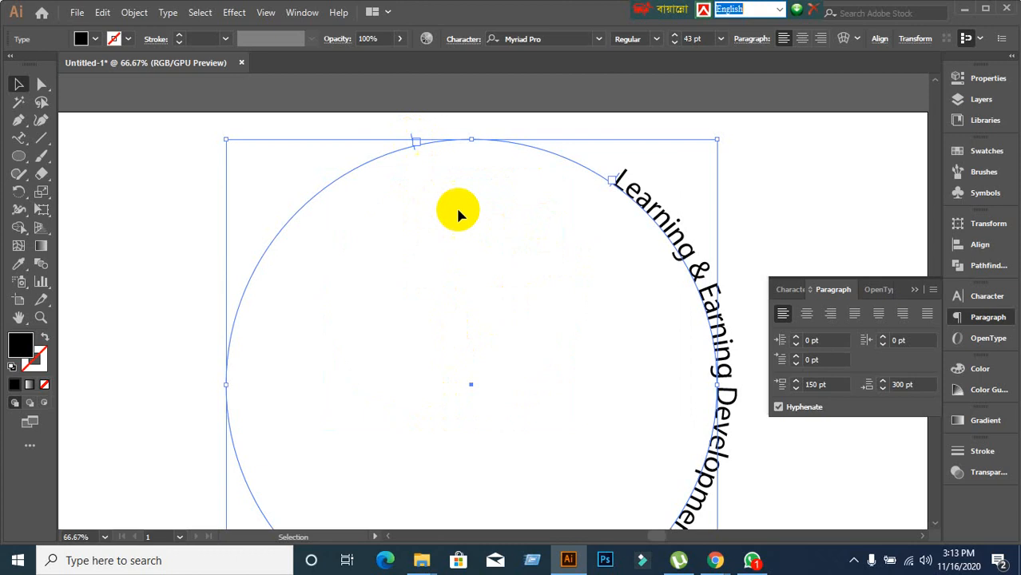
scroll(459, 228, down, 2)
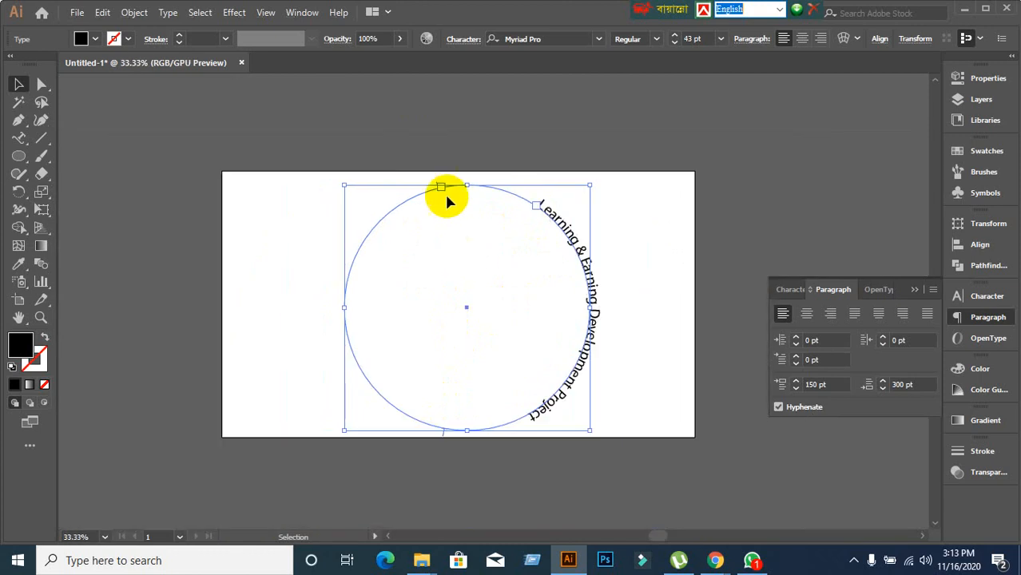
scroll(449, 201, up, 5)
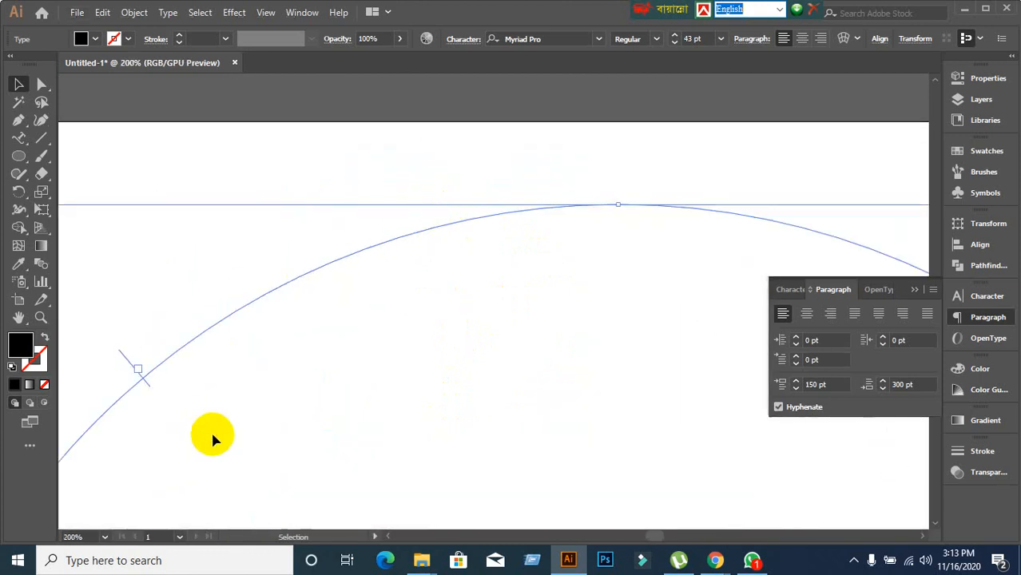
scroll(486, 388, down, 3)
scroll(511, 327, down, 5)
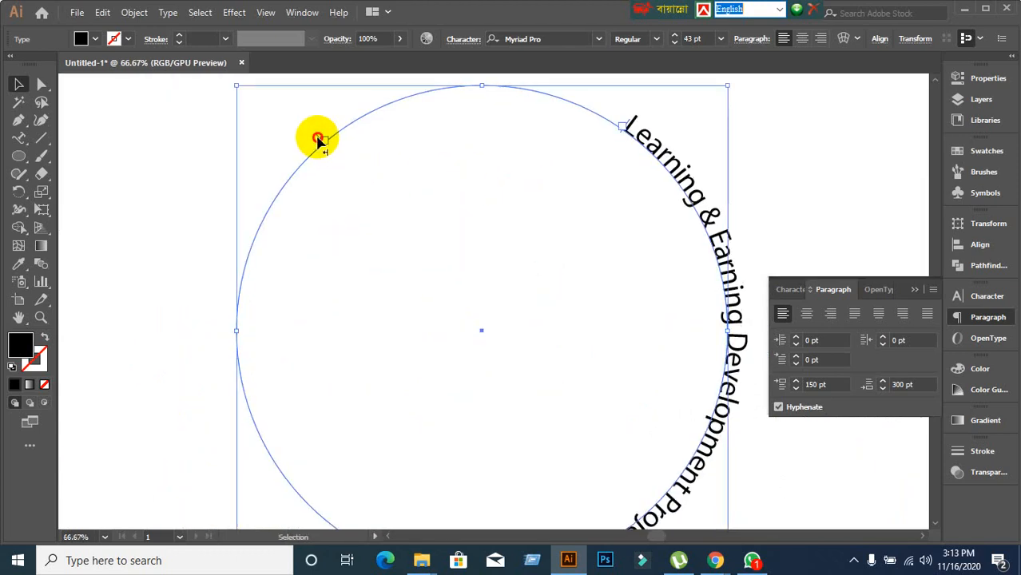
Drag the path-type brackets around the circle's left and right sides to reposition the phrase.
drag(322, 141, 240, 279)
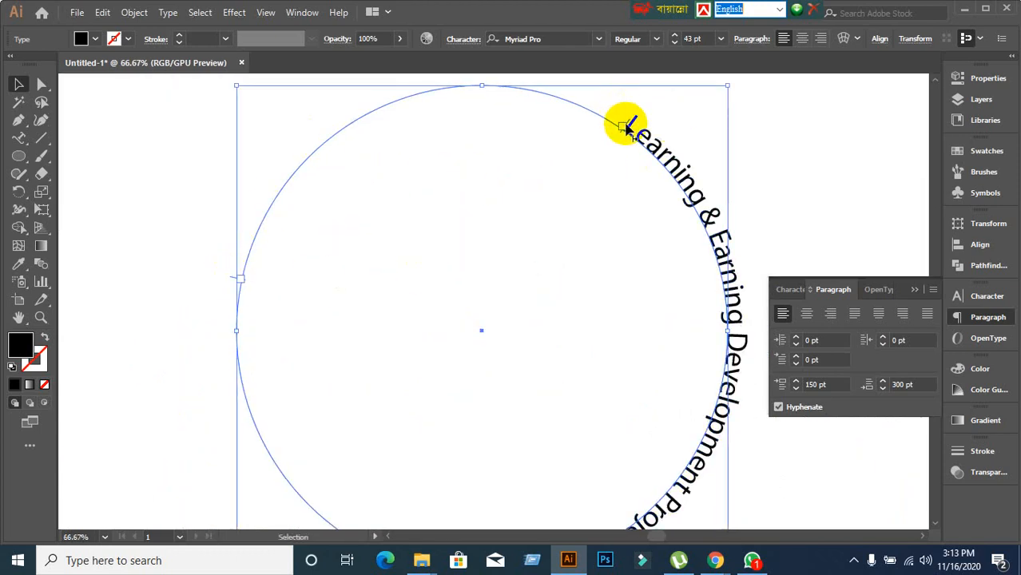
drag(629, 127, 264, 200)
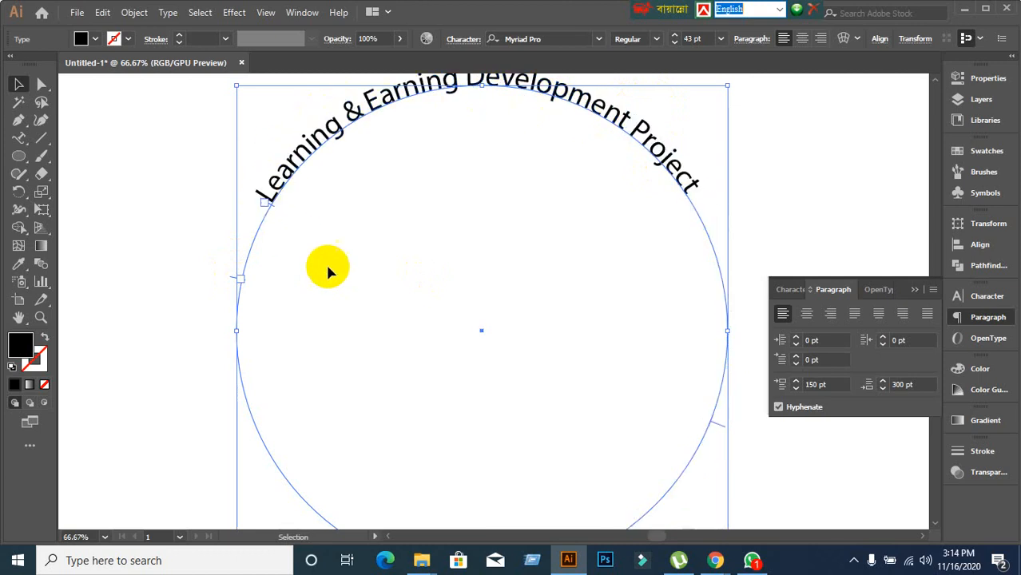
scroll(335, 263, down, 2)
scroll(339, 259, down, 2)
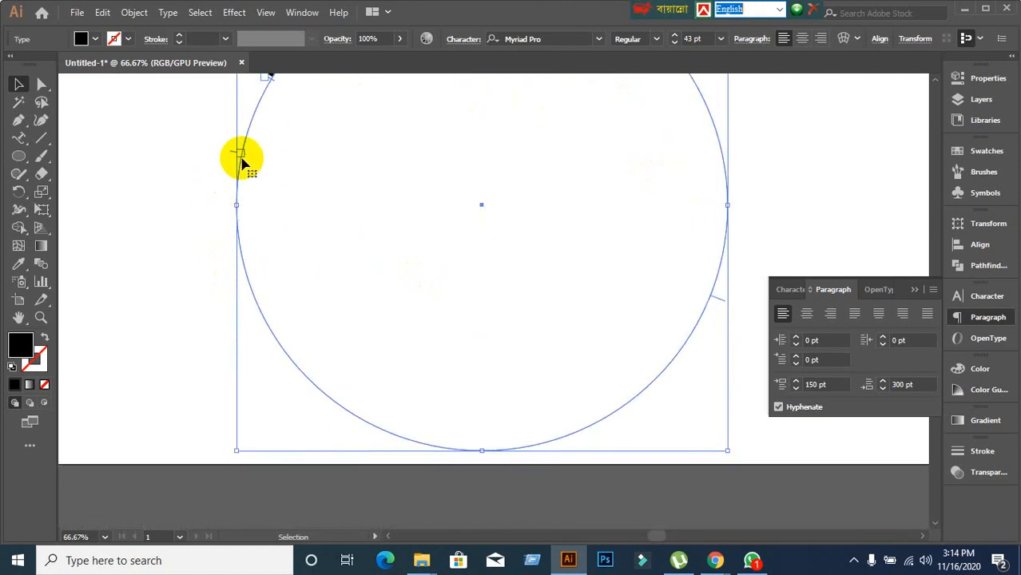
drag(229, 154, 553, 440)
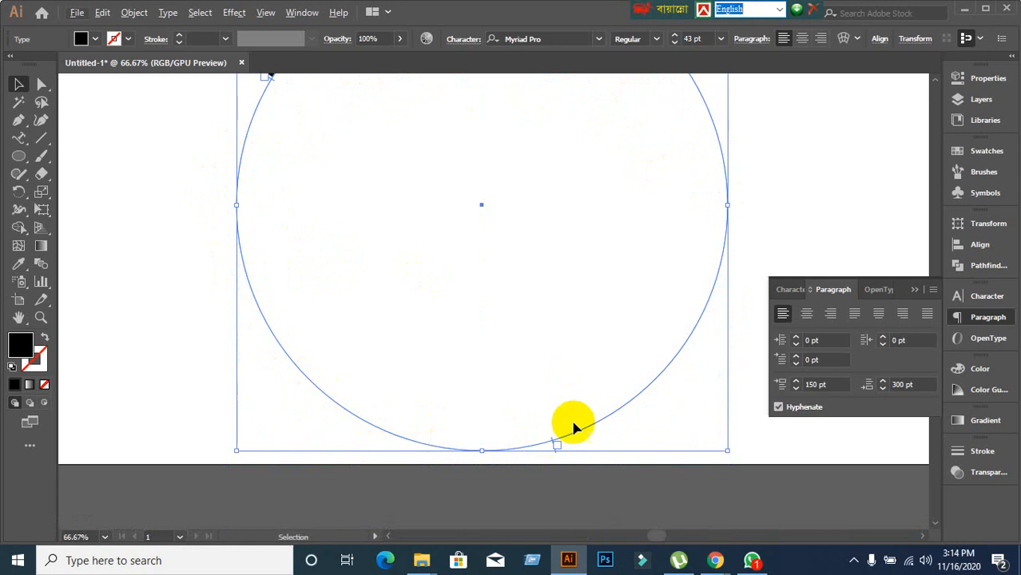
drag(506, 321, 508, 362)
scroll(525, 447, down, 1)
drag(509, 438, 647, 249)
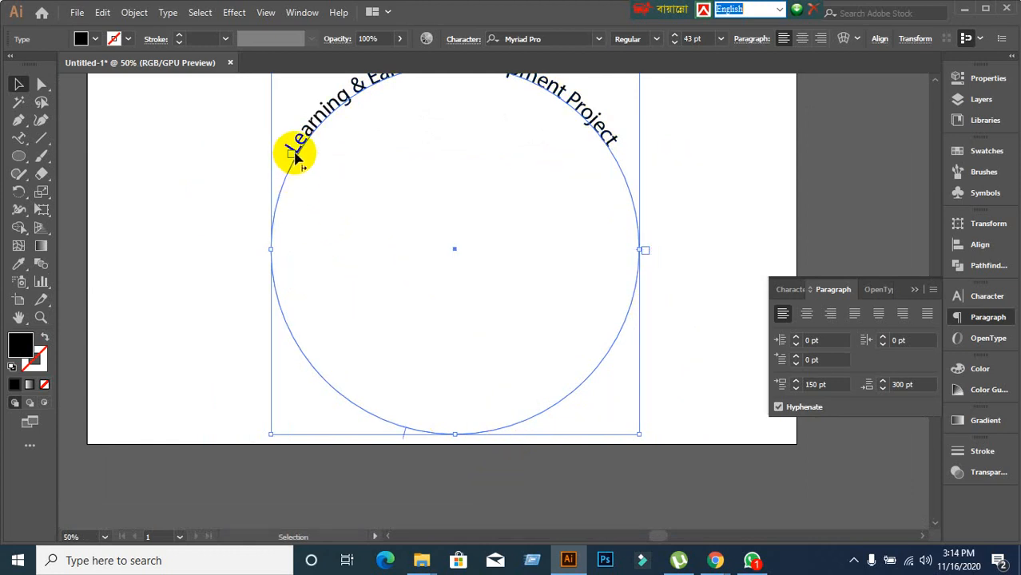
drag(292, 155, 284, 247)
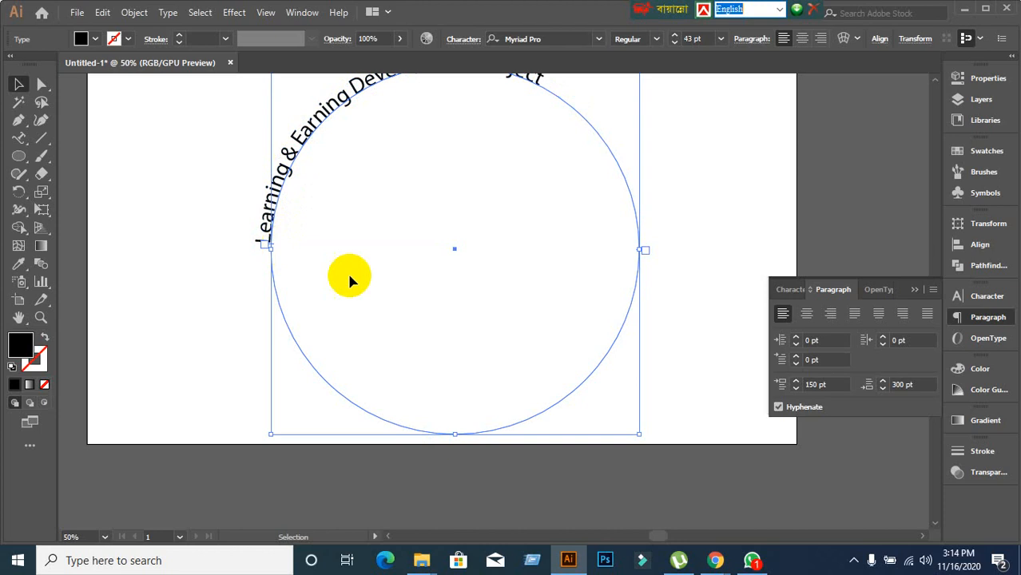
Centre the phrase on the circle path with Align Center.
click(806, 313)
scroll(503, 302, up, 2)
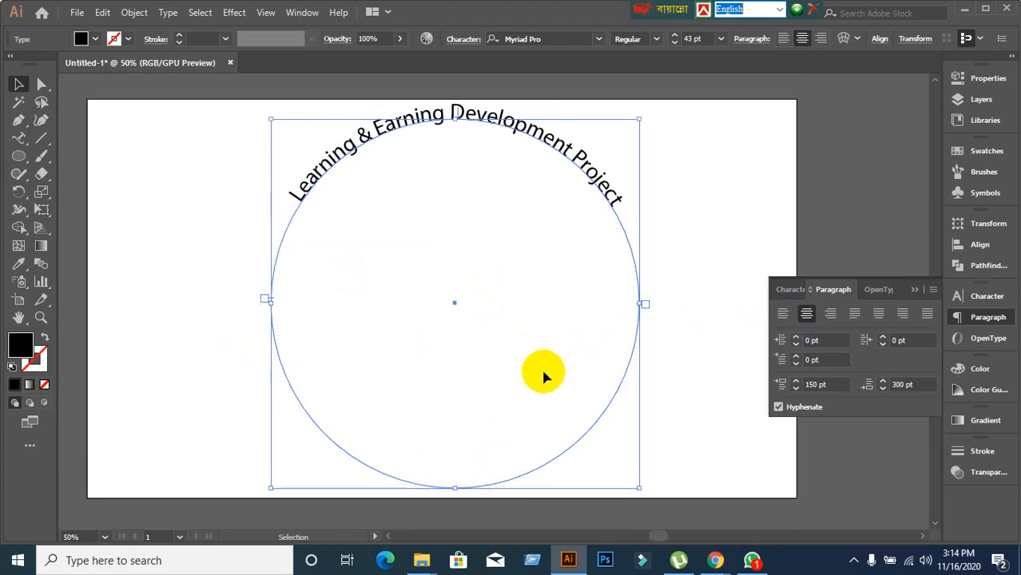
scroll(535, 369, down, 1)
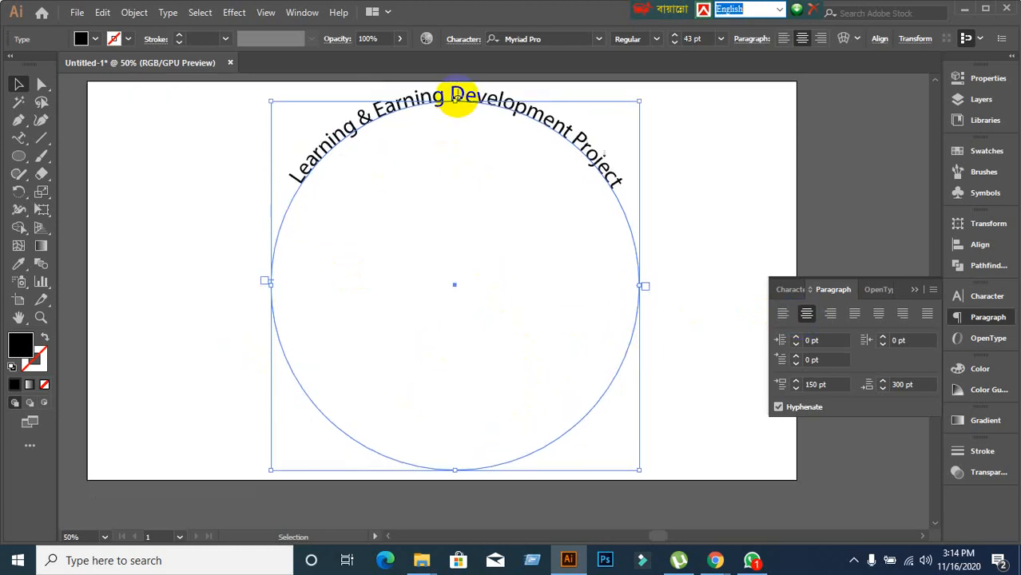
scroll(461, 97, up, 6)
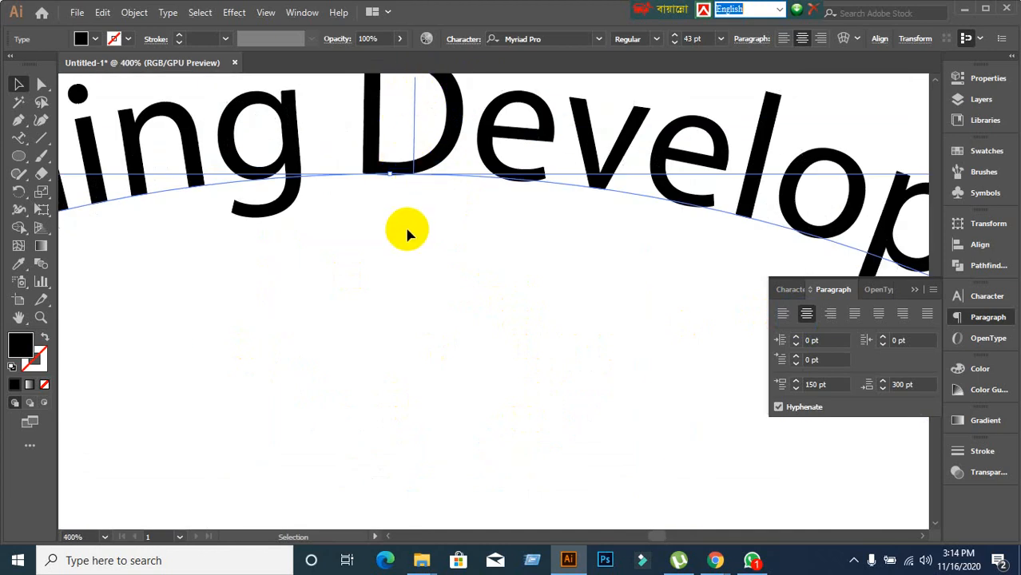
scroll(448, 209, down, 3)
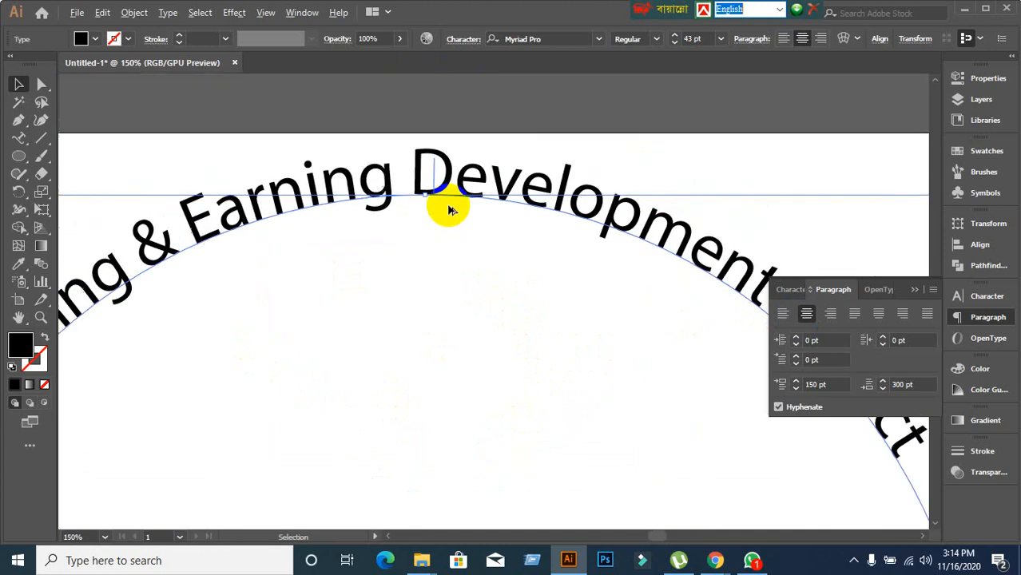
scroll(449, 208, down, 3)
scroll(446, 205, up, 3)
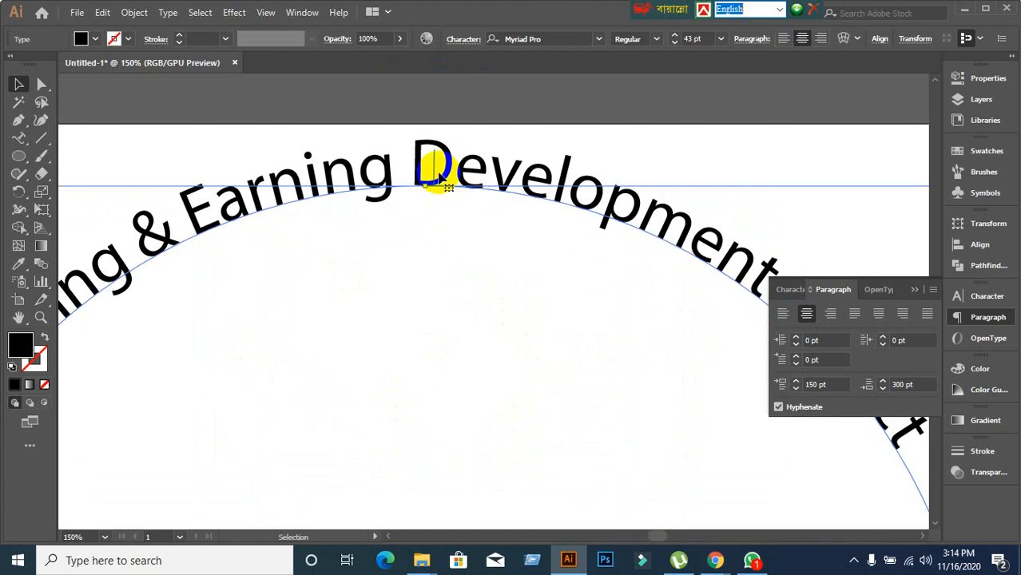
Drag the center bracket, flipping the phrase across the path, then reselect the path text up close.
drag(435, 158, 451, 246)
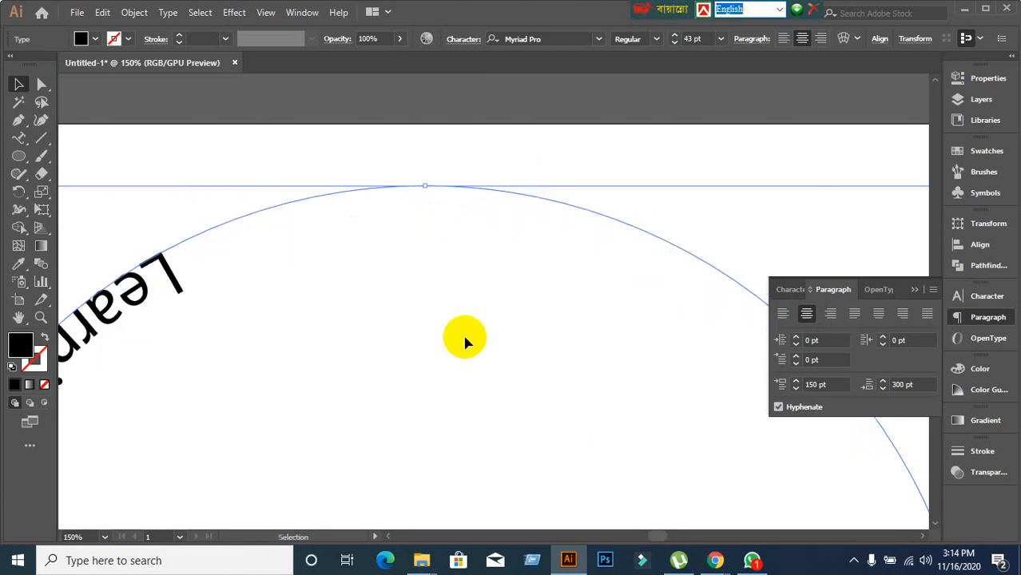
scroll(465, 336, down, 4)
drag(471, 399, 445, 224)
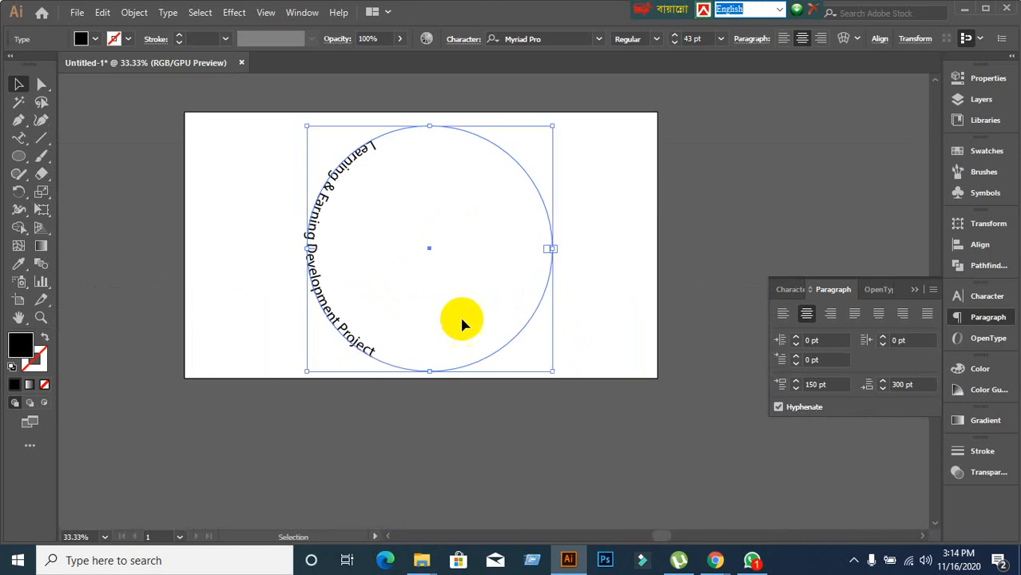
scroll(565, 243, up, 2)
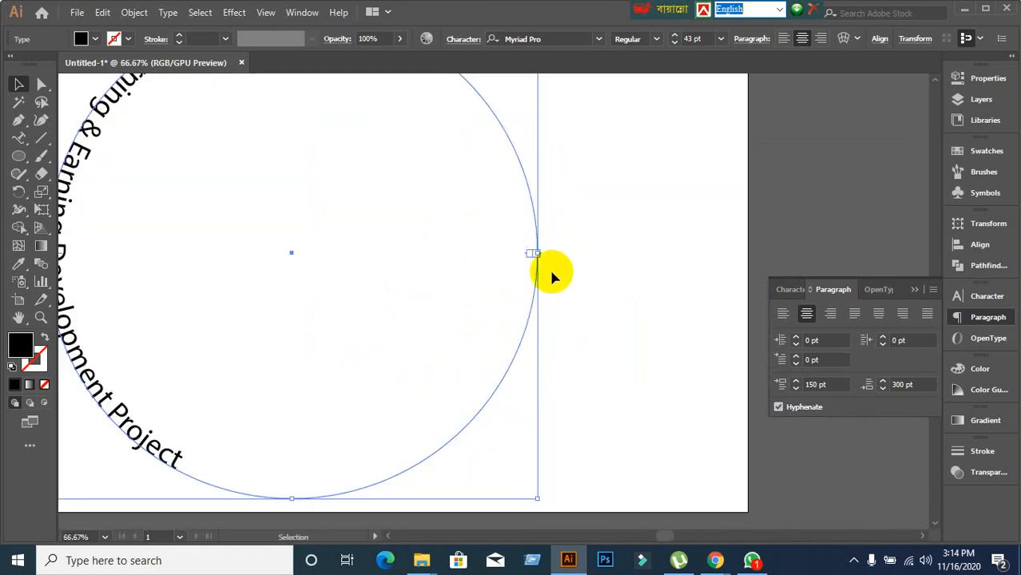
scroll(540, 272, up, 4)
scroll(487, 236, up, 6)
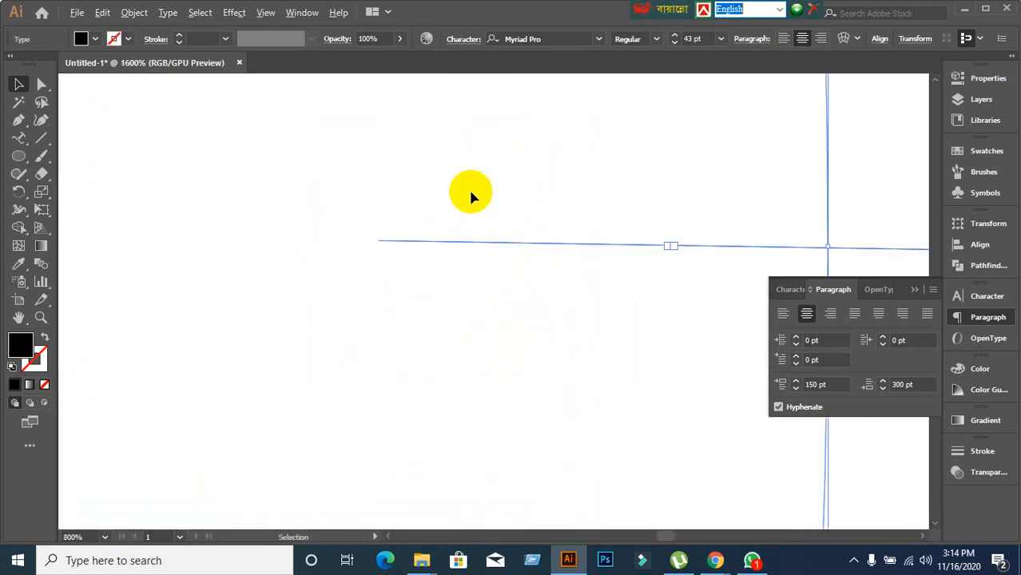
scroll(501, 269, down, 9)
scroll(501, 269, up, 14)
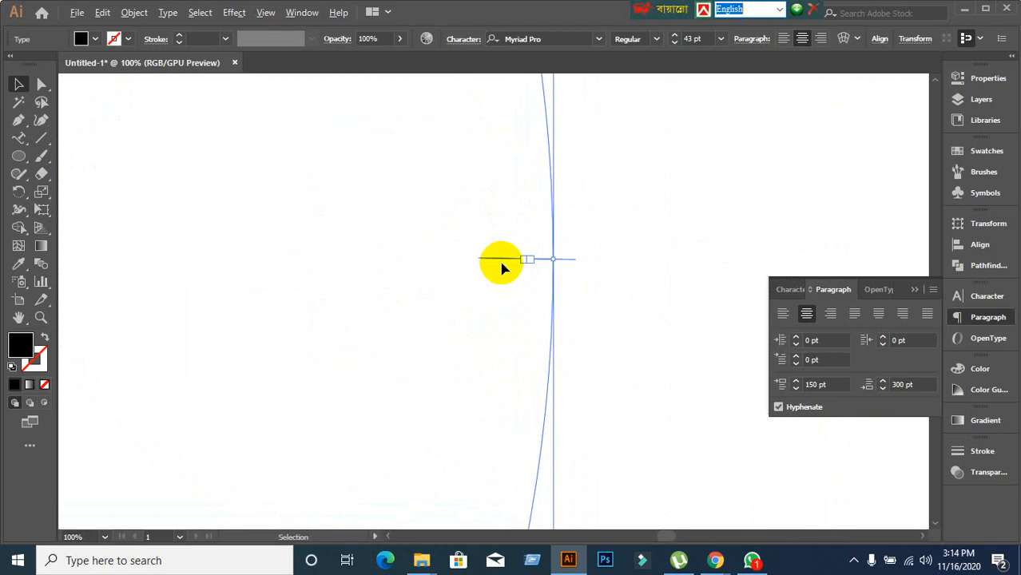
scroll(499, 266, up, 9)
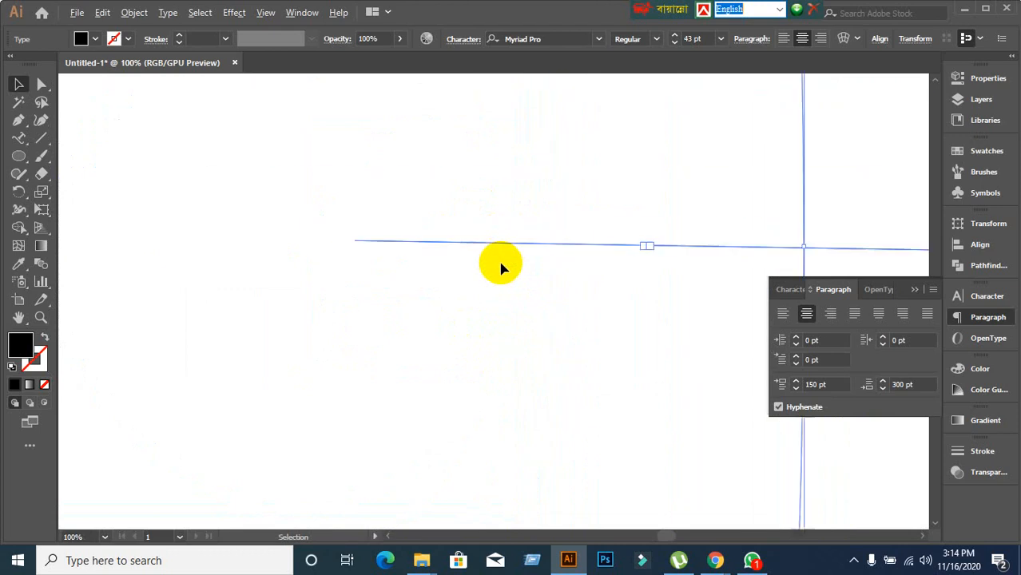
click(407, 244)
drag(408, 243, 406, 367)
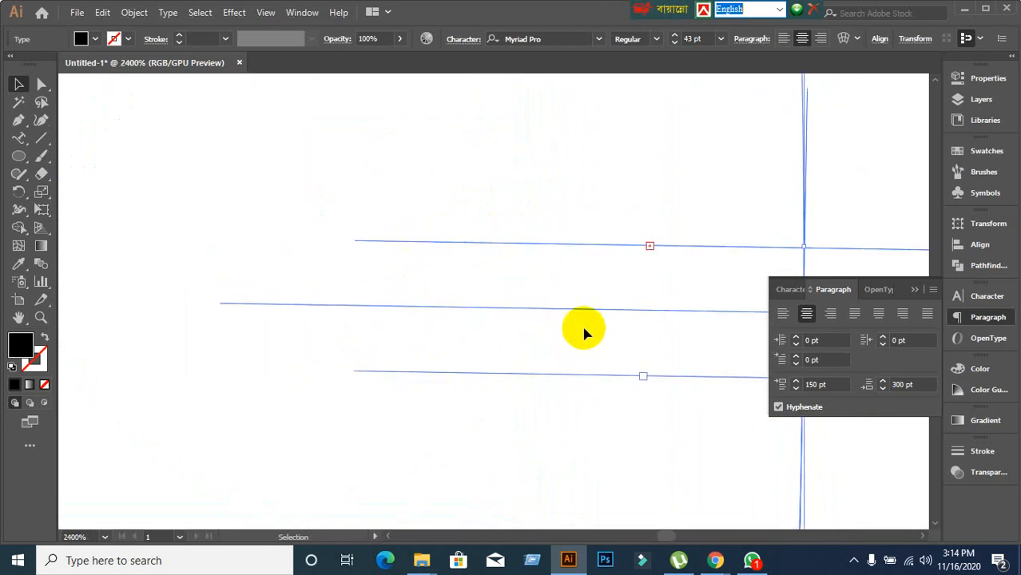
scroll(583, 332, down, 1)
scroll(581, 333, down, 3)
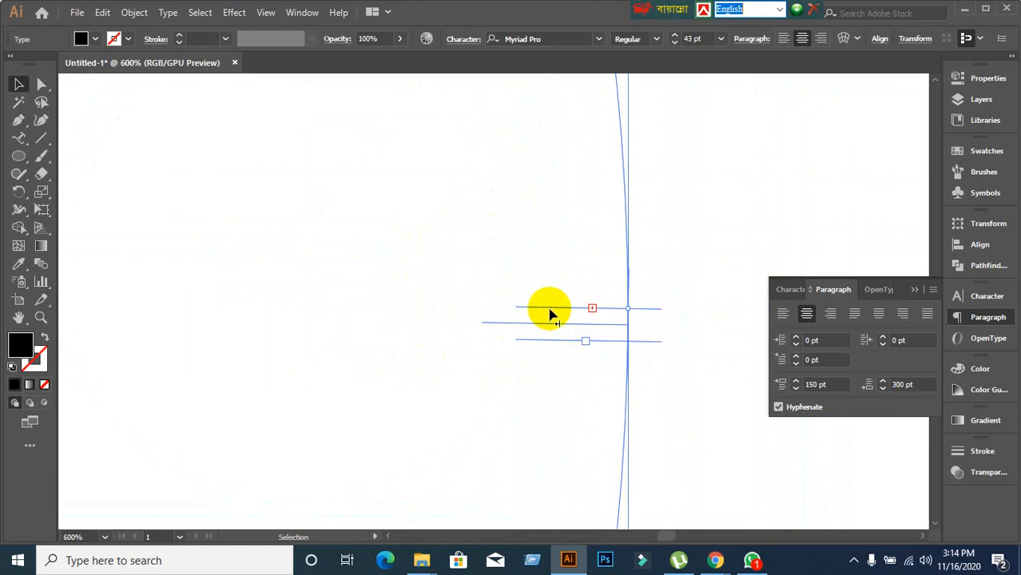
Slide the phrase around until it runs along the circle's bottom, lower left to right.
drag(550, 308, 536, 139)
scroll(640, 351, down, 3)
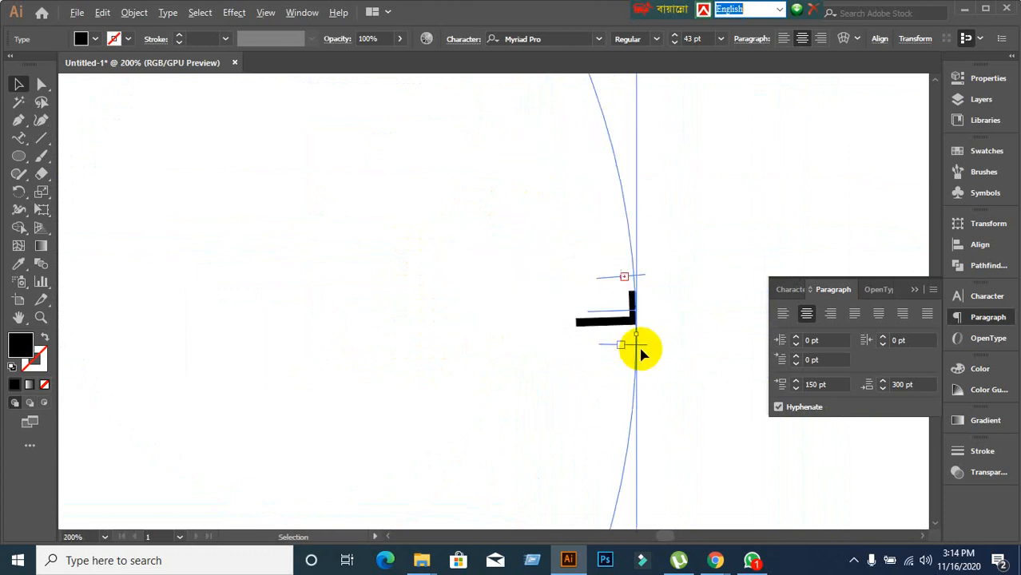
scroll(640, 357, down, 4)
scroll(631, 352, up, 1)
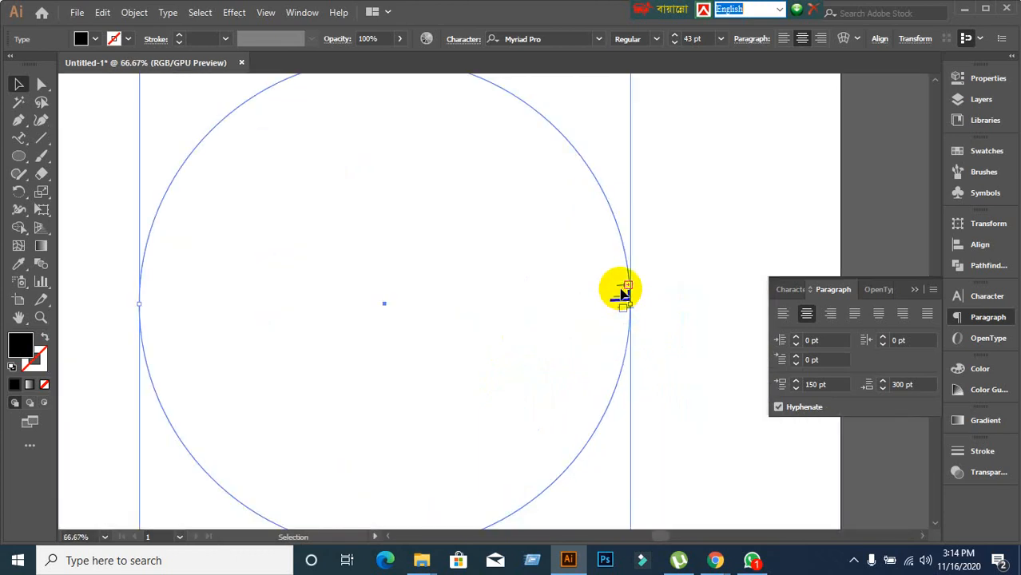
scroll(622, 317, up, 3)
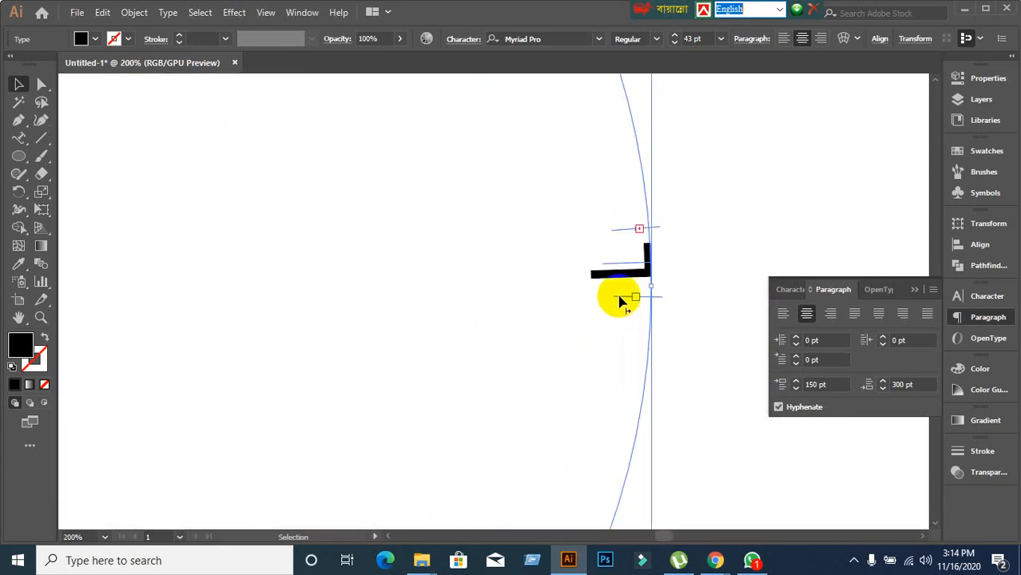
drag(620, 297, 539, 445)
scroll(729, 402, down, 3)
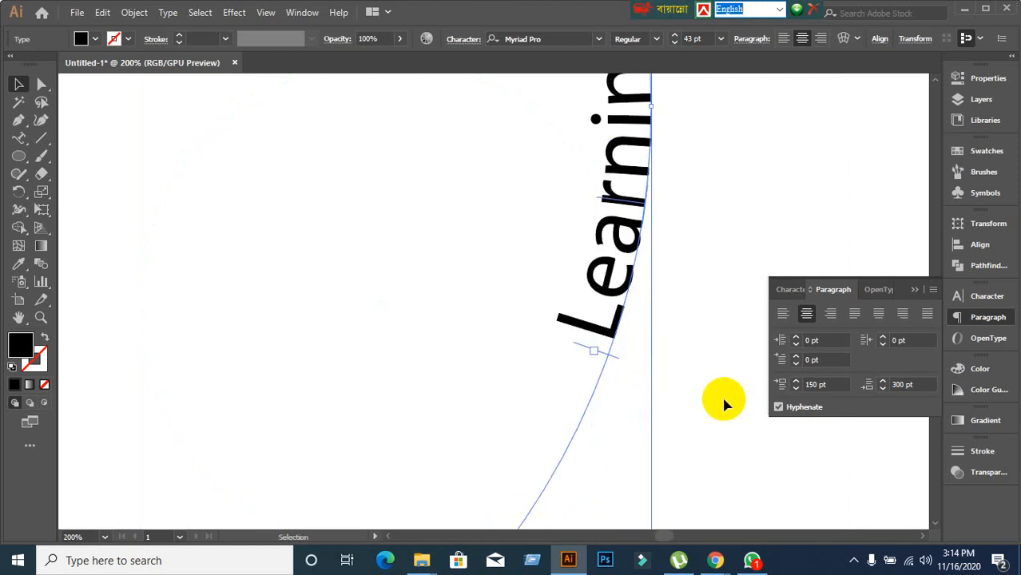
scroll(581, 361, down, 2)
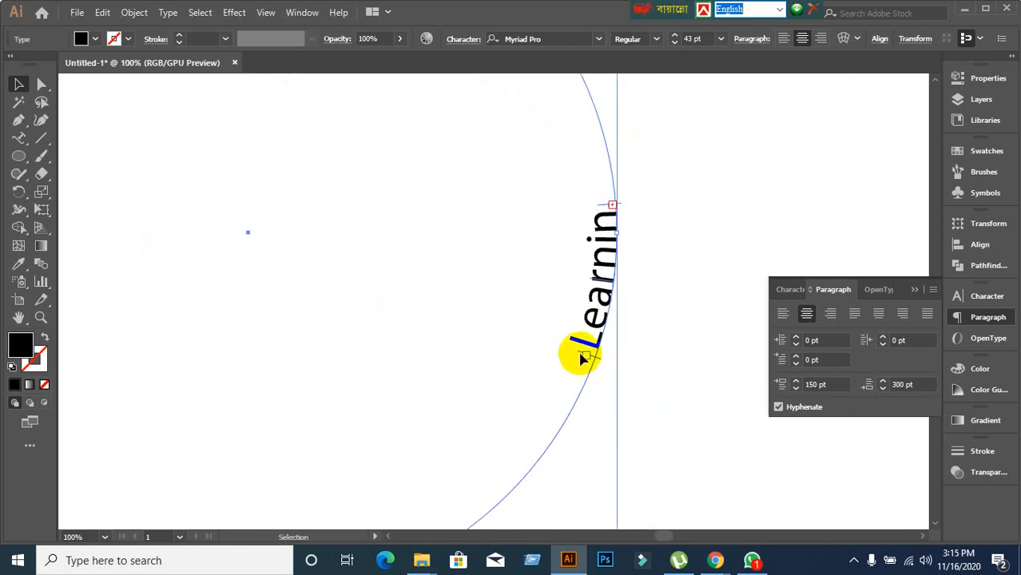
drag(584, 356, 68, 507)
scroll(460, 421, down, 2)
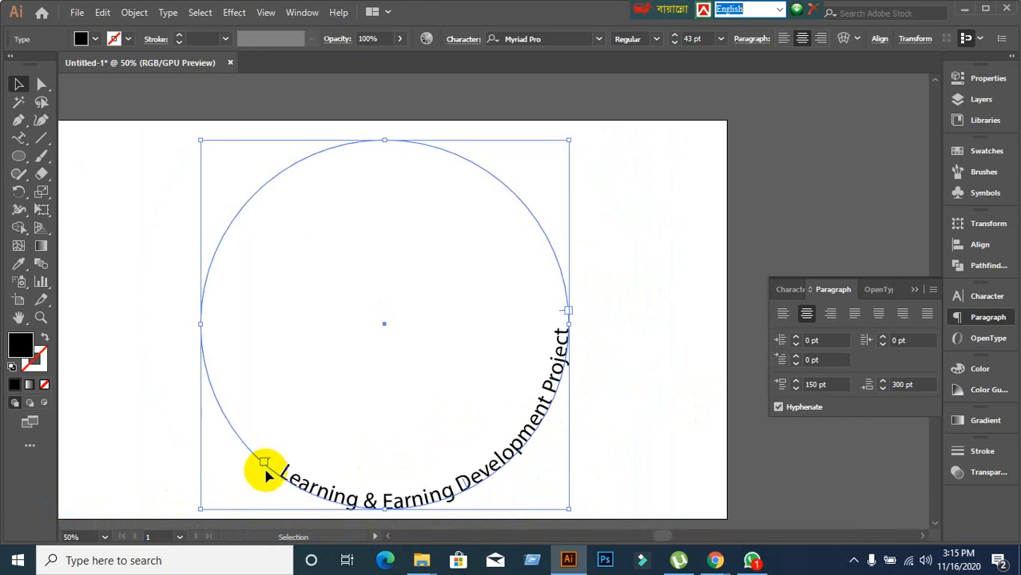
drag(266, 467, 176, 339)
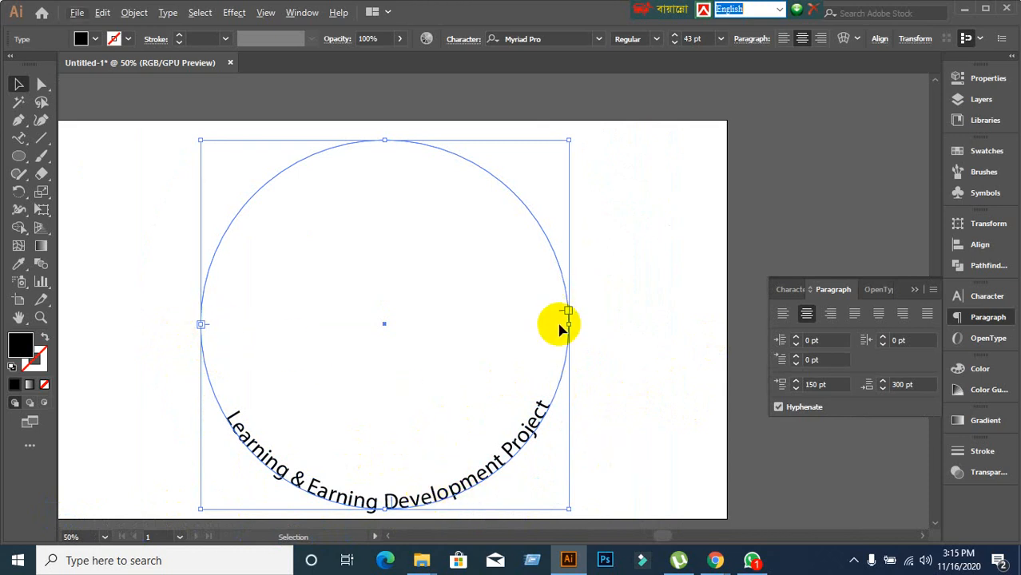
scroll(478, 376, down, 3)
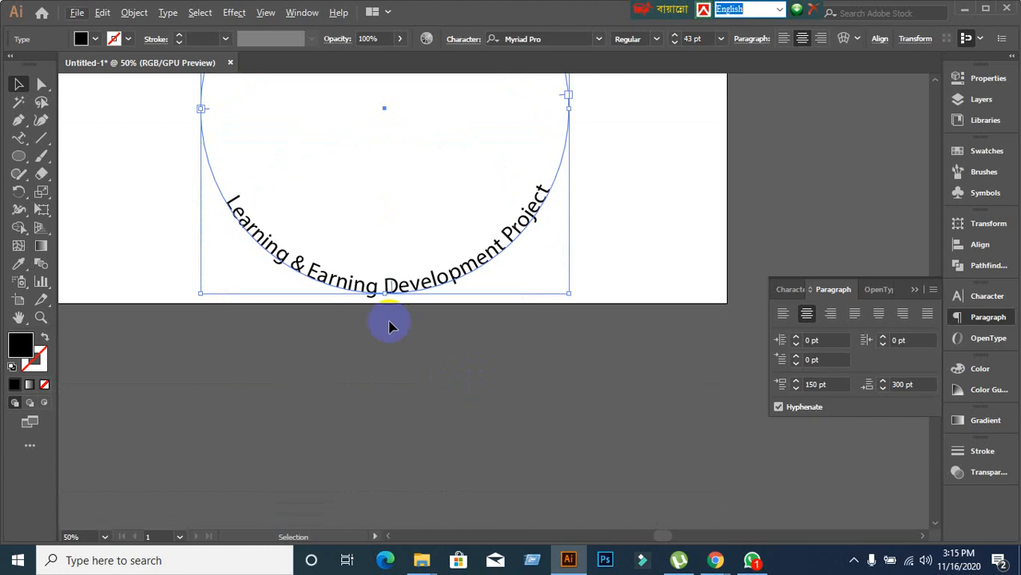
scroll(392, 324, up, 1)
scroll(386, 294, up, 3)
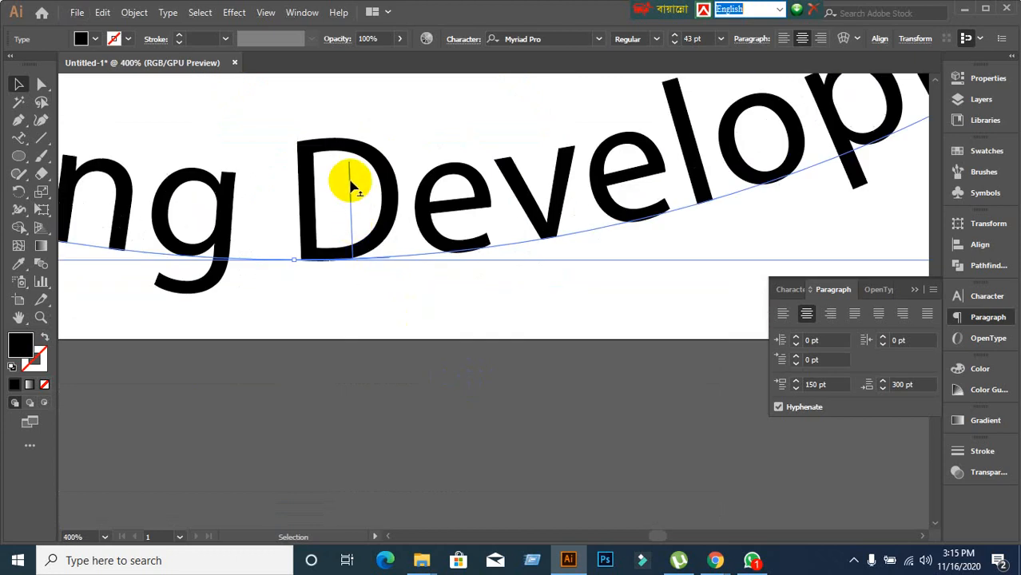
drag(349, 180, 348, 232)
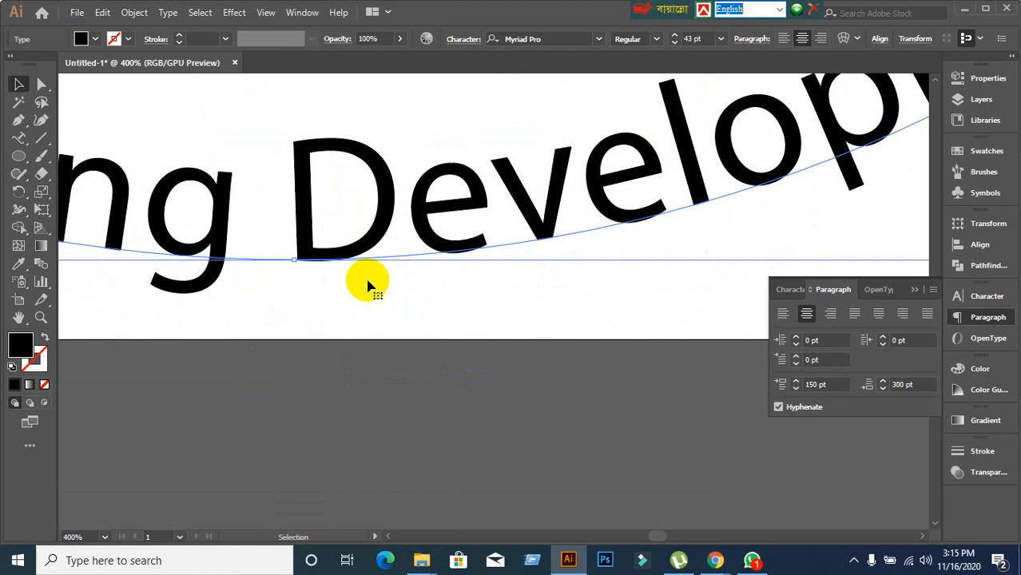
scroll(369, 286, down, 2)
scroll(368, 293, down, 7)
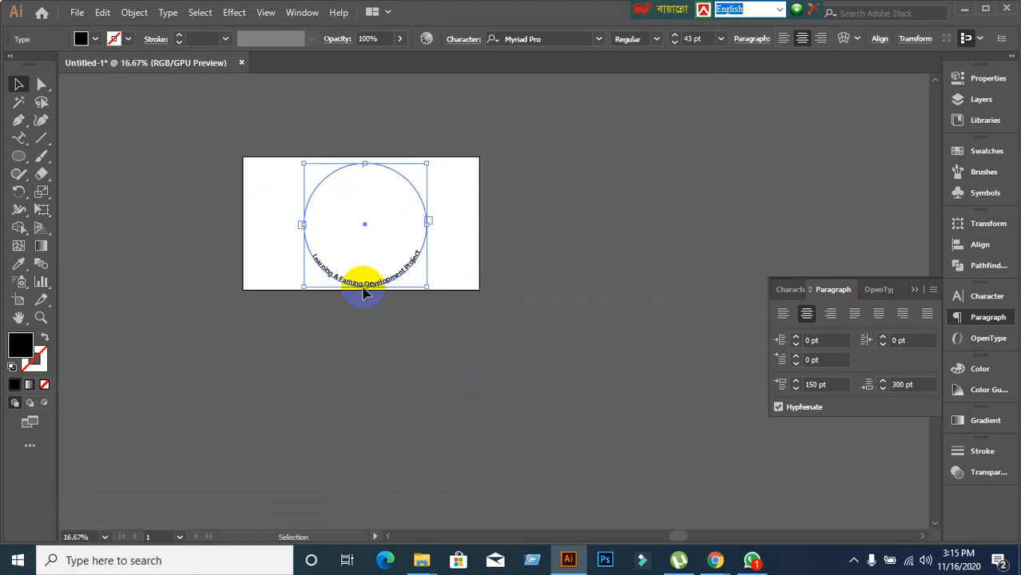
scroll(325, 252, up, 2)
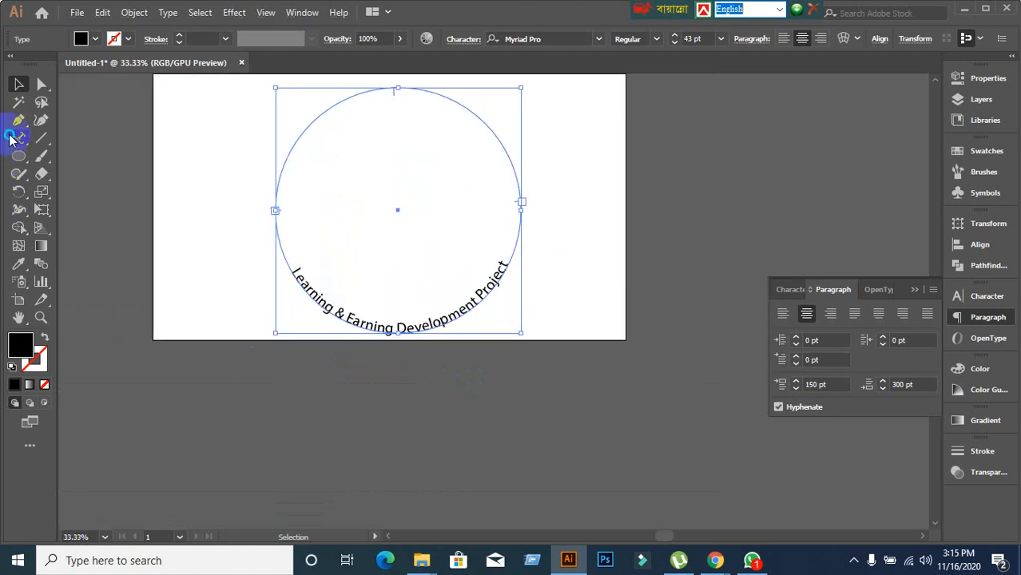
drag(11, 139, 124, 184)
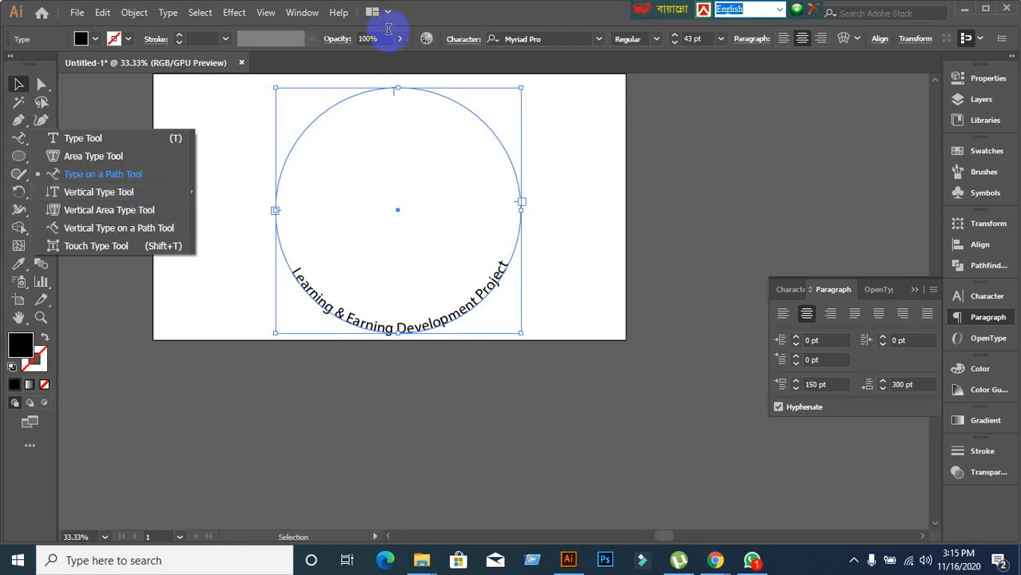
click(603, 278)
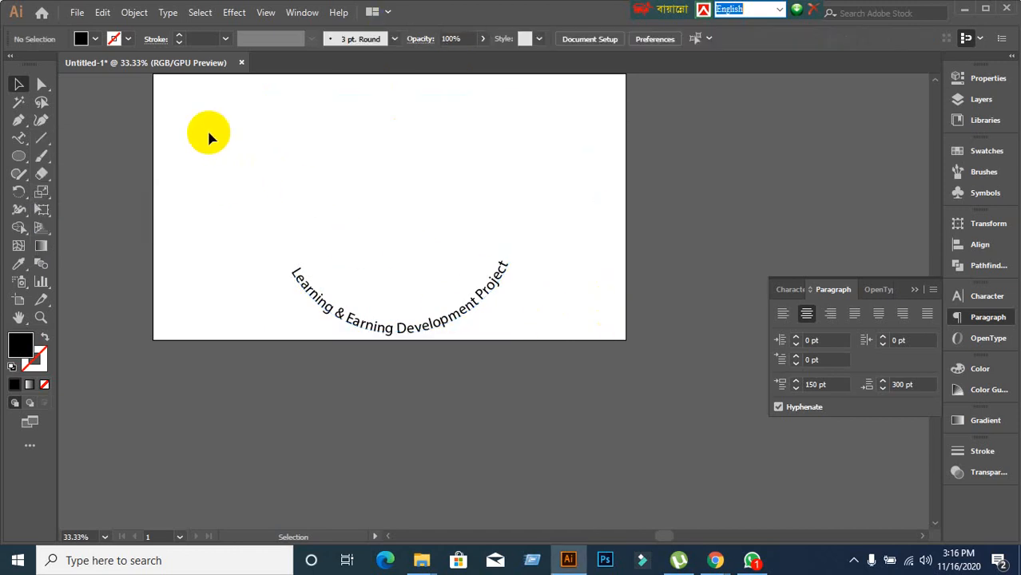
drag(208, 128, 629, 364)
scroll(607, 343, up, 2)
scroll(603, 333, up, 1)
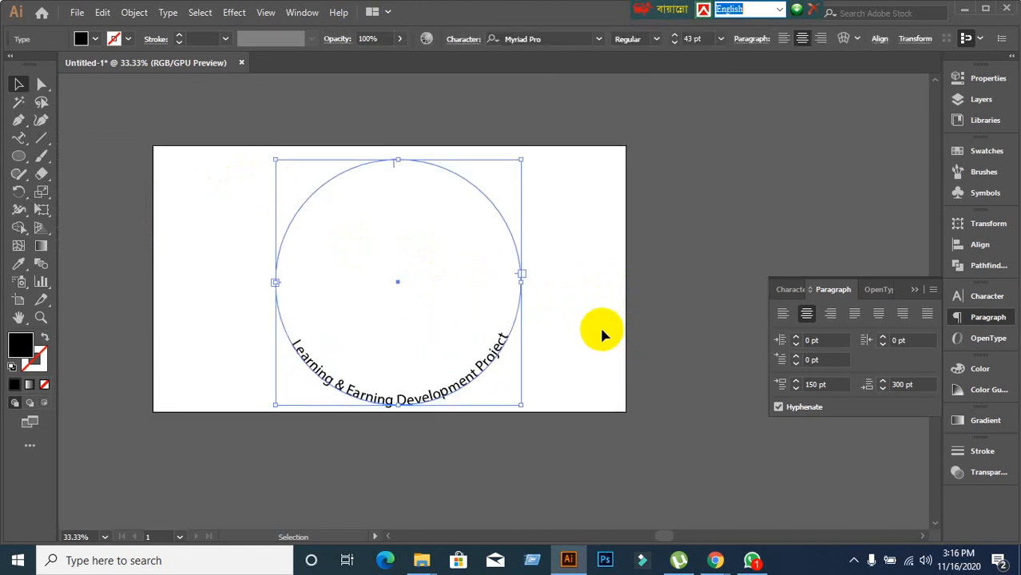
scroll(603, 334, down, 1)
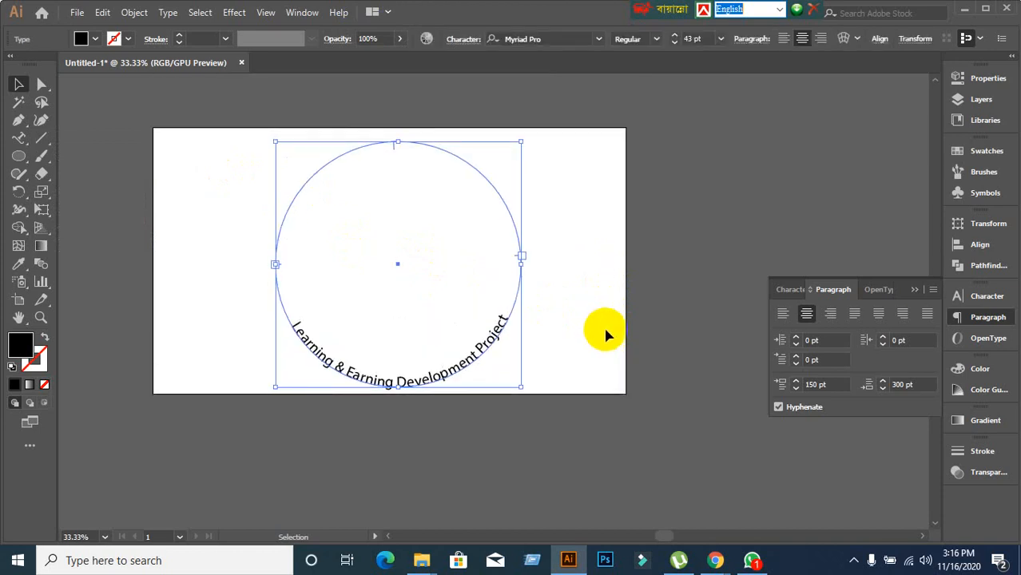
Minimize Illustrator and the browser, then choose Stop presenting in the Meet call.
click(965, 10)
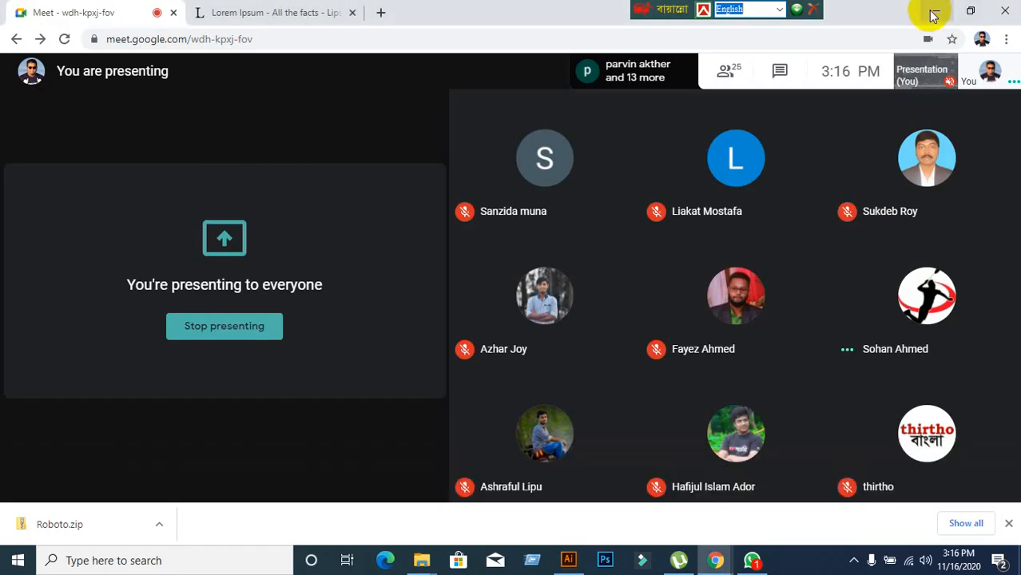
click(932, 13)
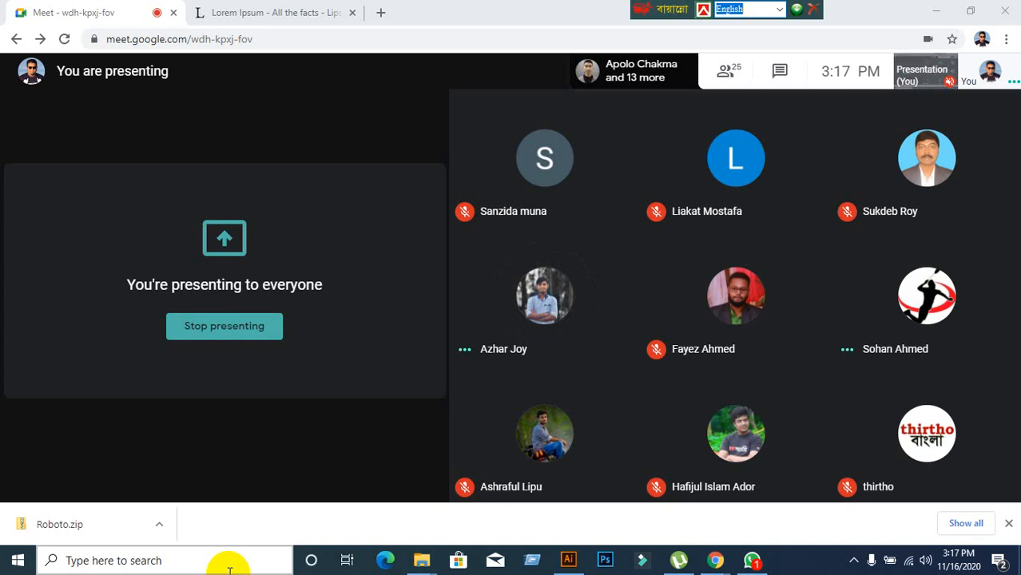
click(942, 464)
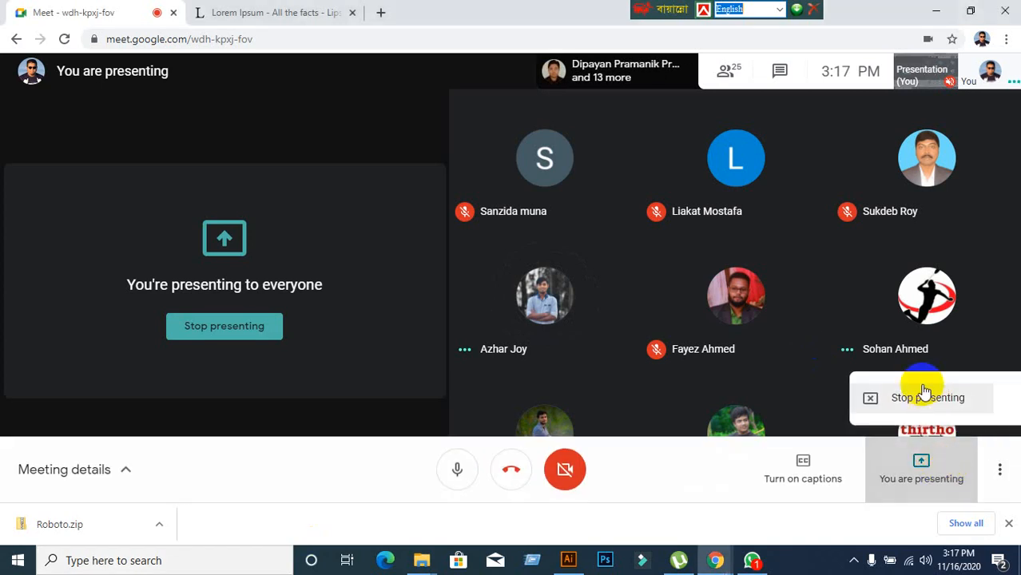
click(924, 396)
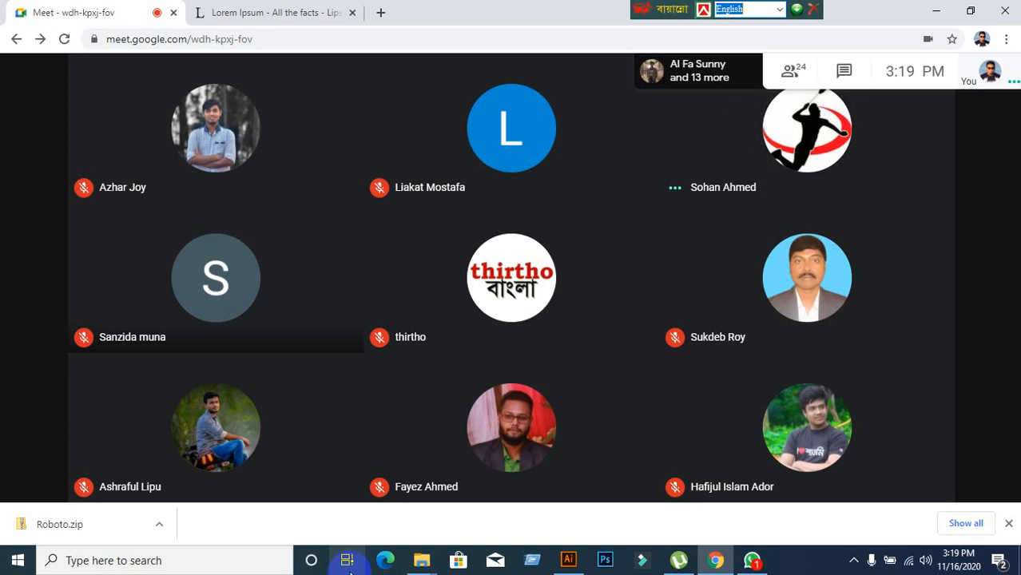
Share the entire screen to the meeting again, hide the sharing notice, and return to Illustrator.
click(936, 11)
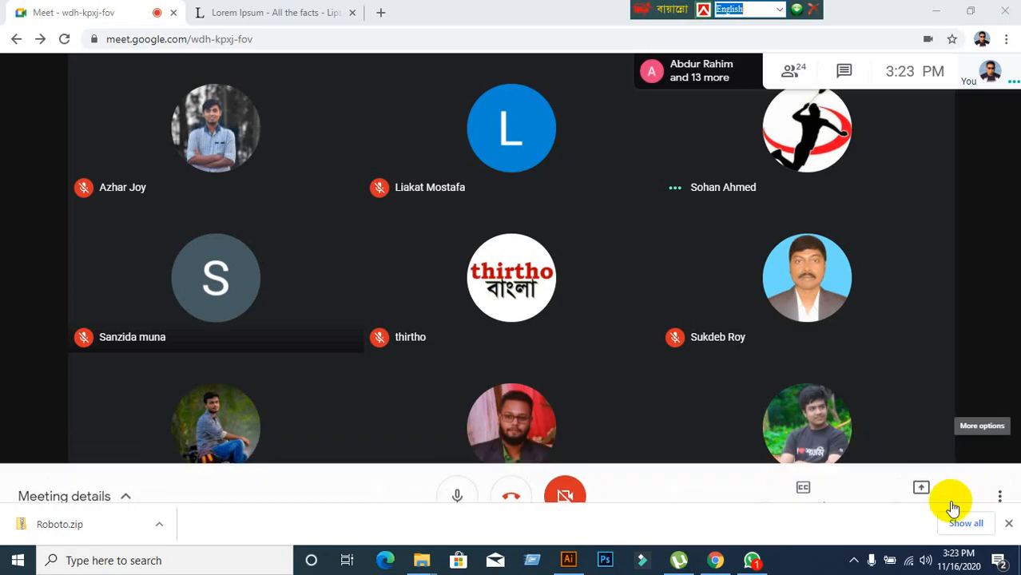
click(911, 475)
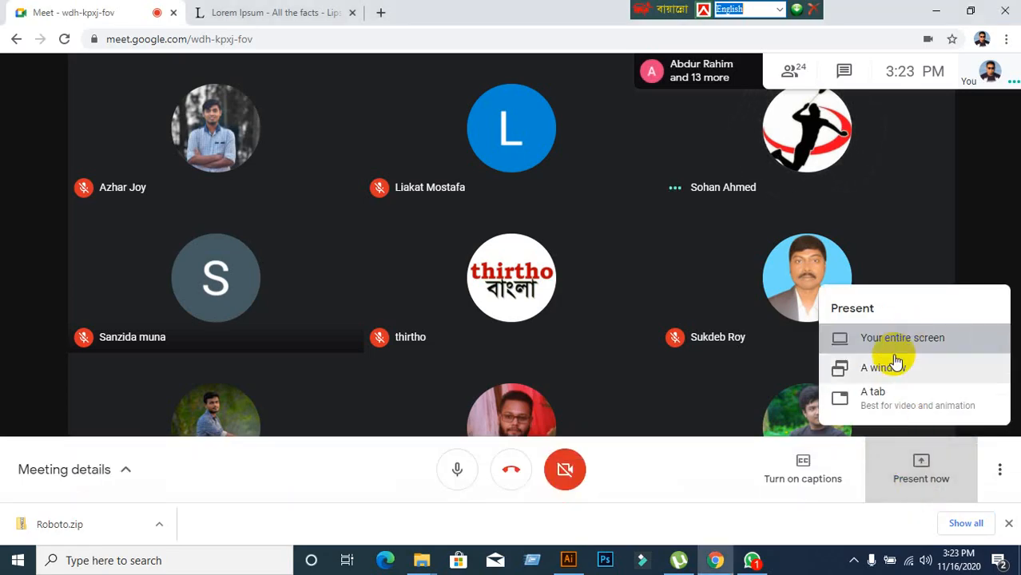
click(895, 344)
click(490, 248)
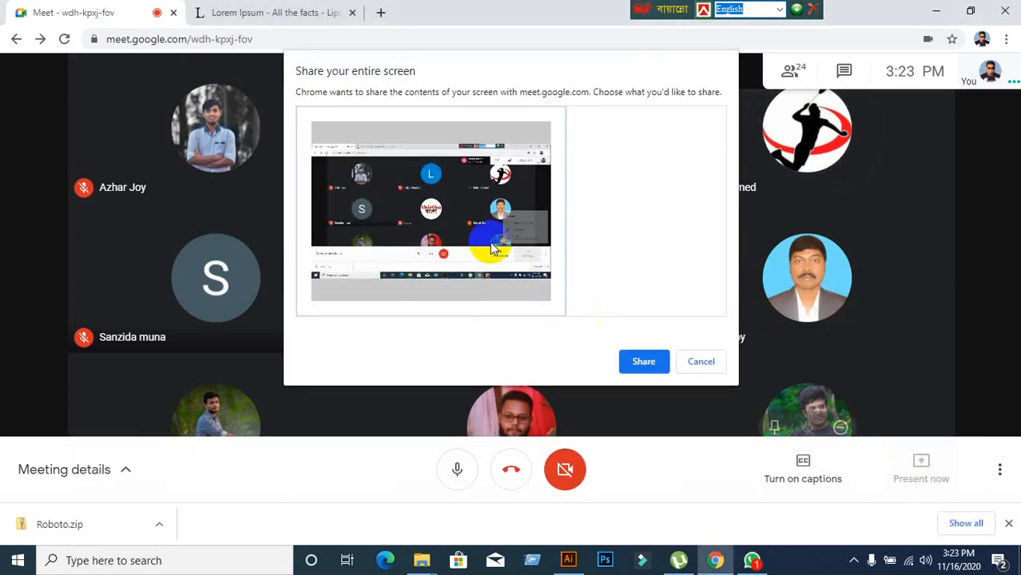
click(643, 363)
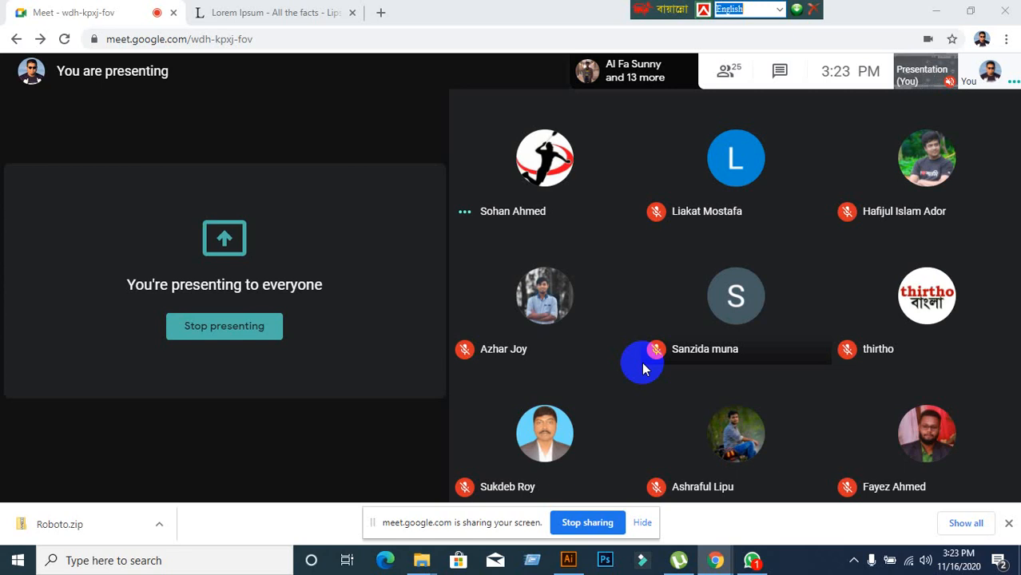
click(643, 523)
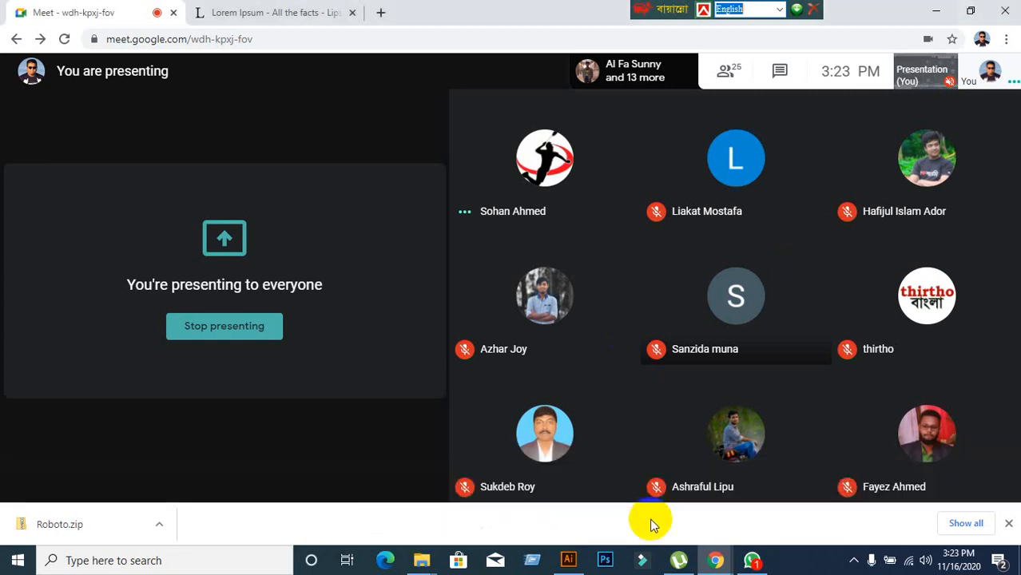
click(571, 559)
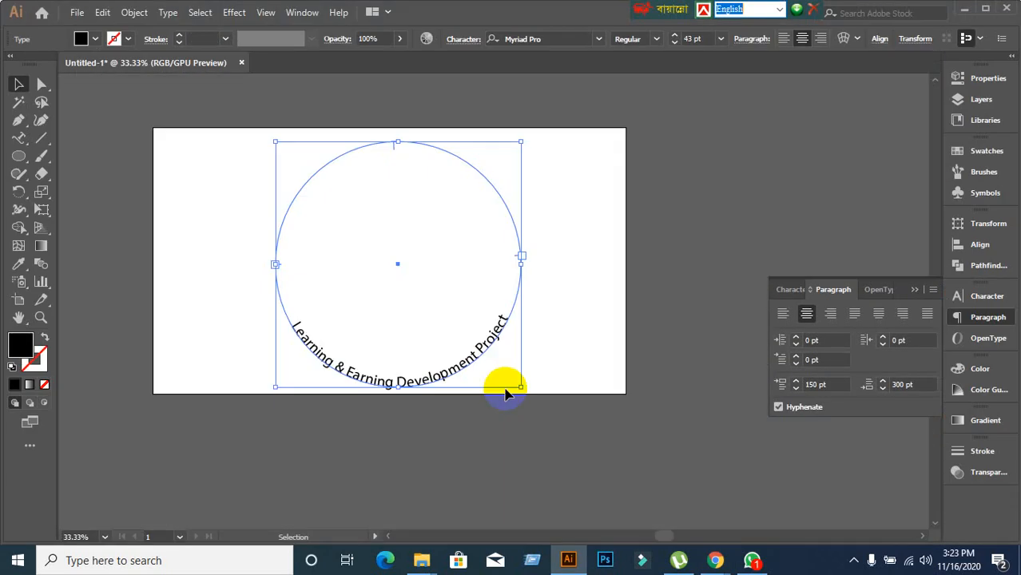
Marquee-select the circle carrying the curved phrase and delete it.
click(485, 449)
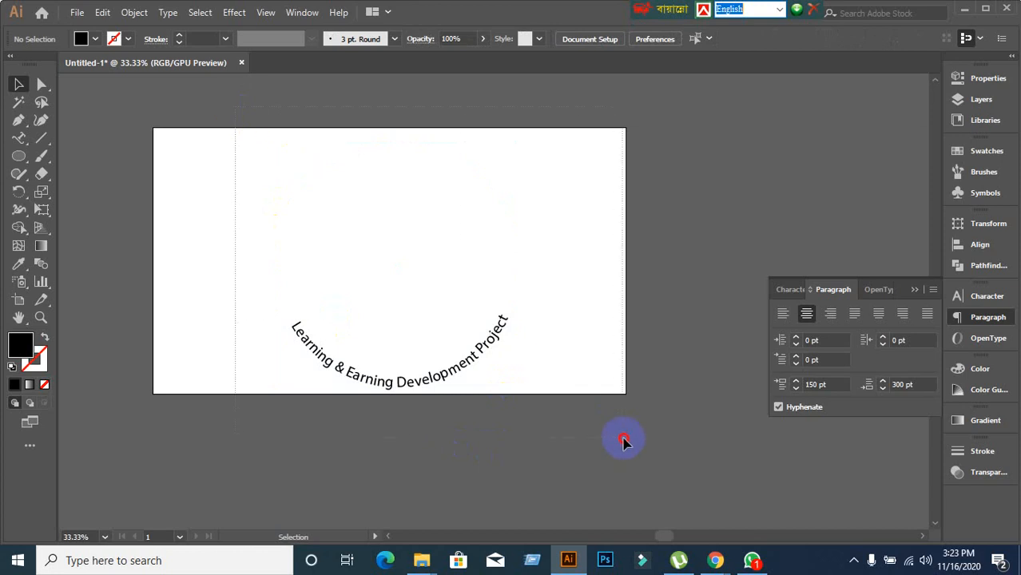
drag(235, 106, 623, 439)
key(Delete)
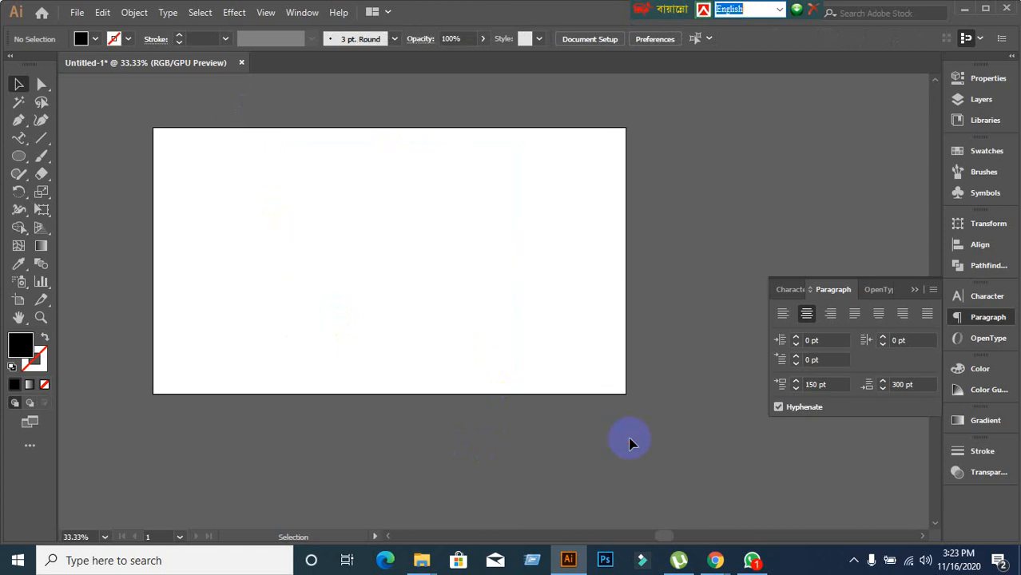
scroll(144, 173, up, 1)
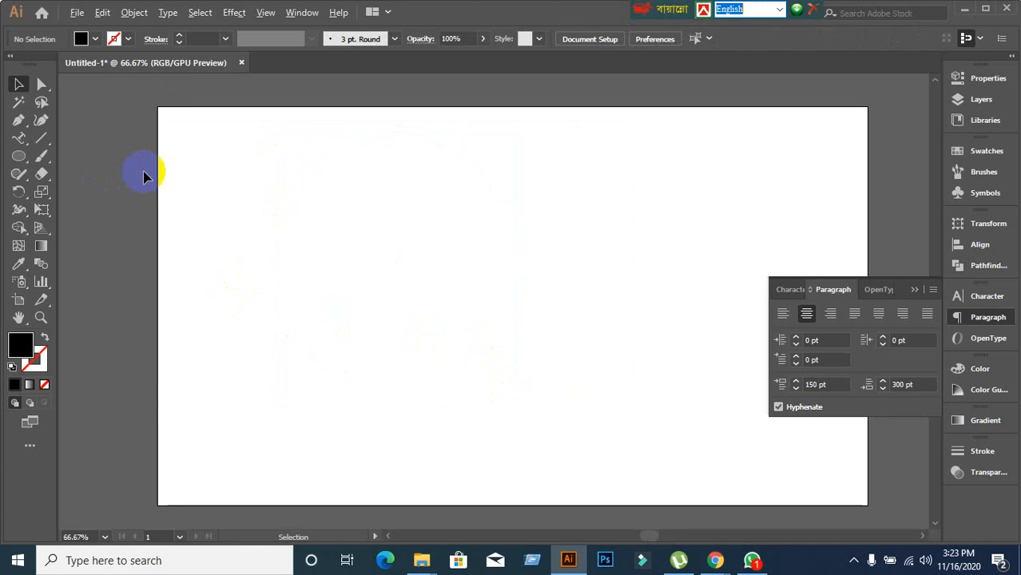
click(18, 139)
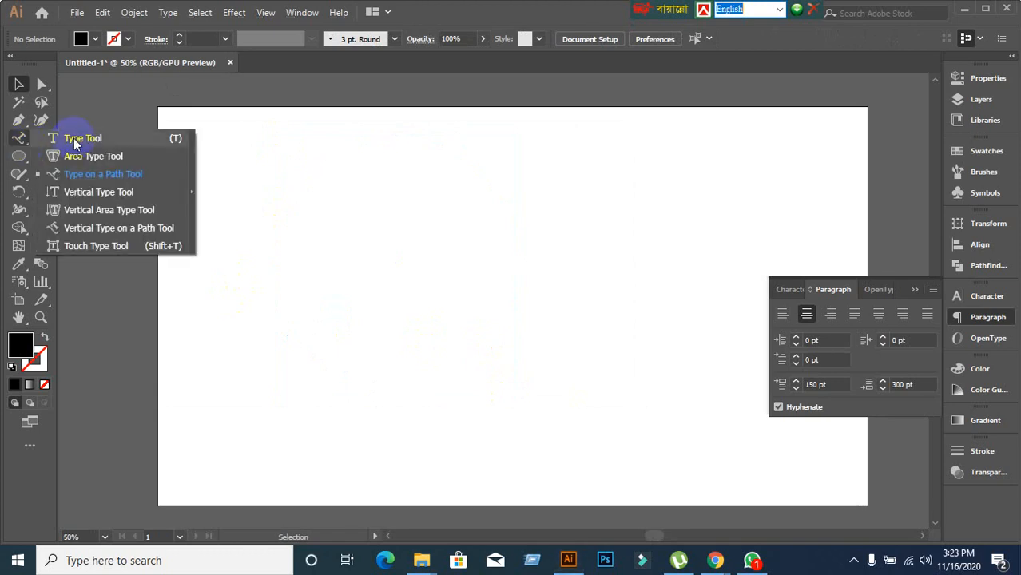
Bring the Meet call window forward from the taskbar and choose Stop presenting.
mouse_move(715, 560)
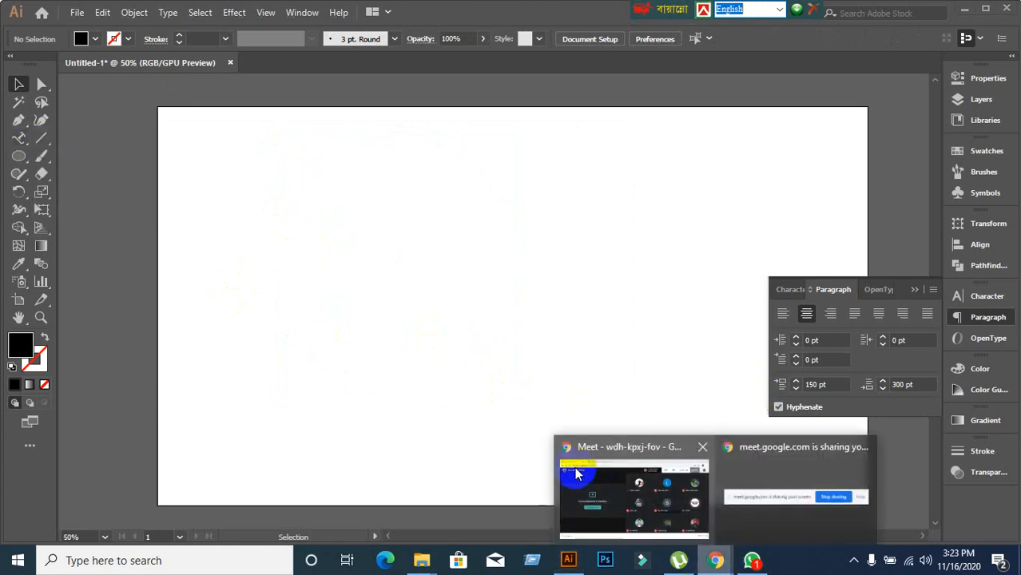
click(623, 495)
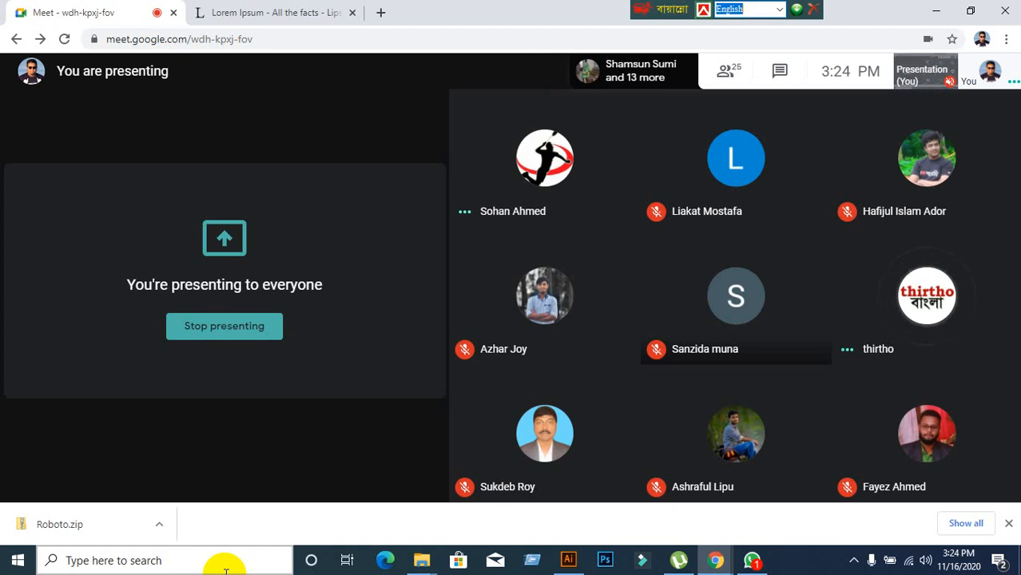
mouse_move(664, 290)
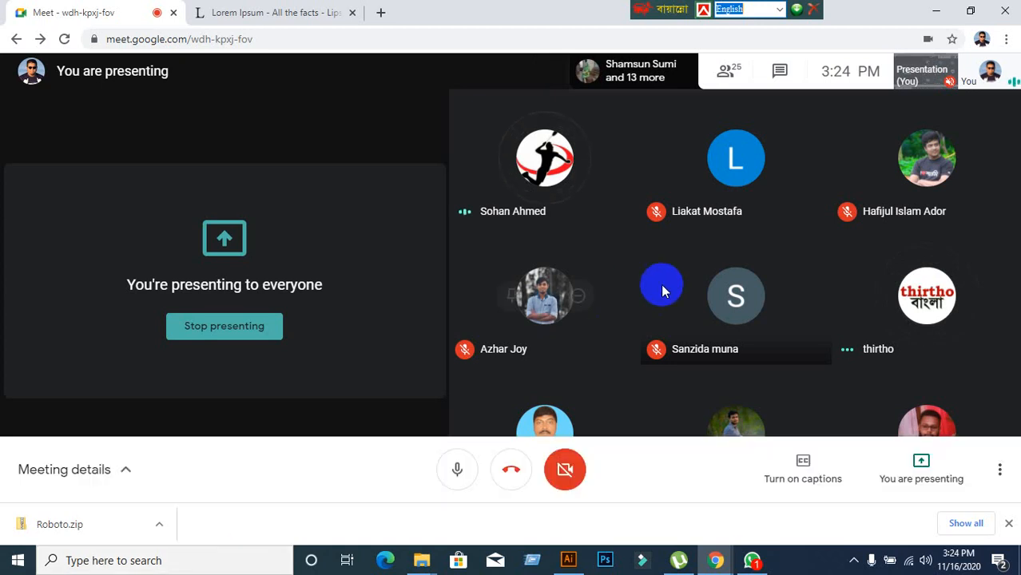
click(890, 476)
click(906, 413)
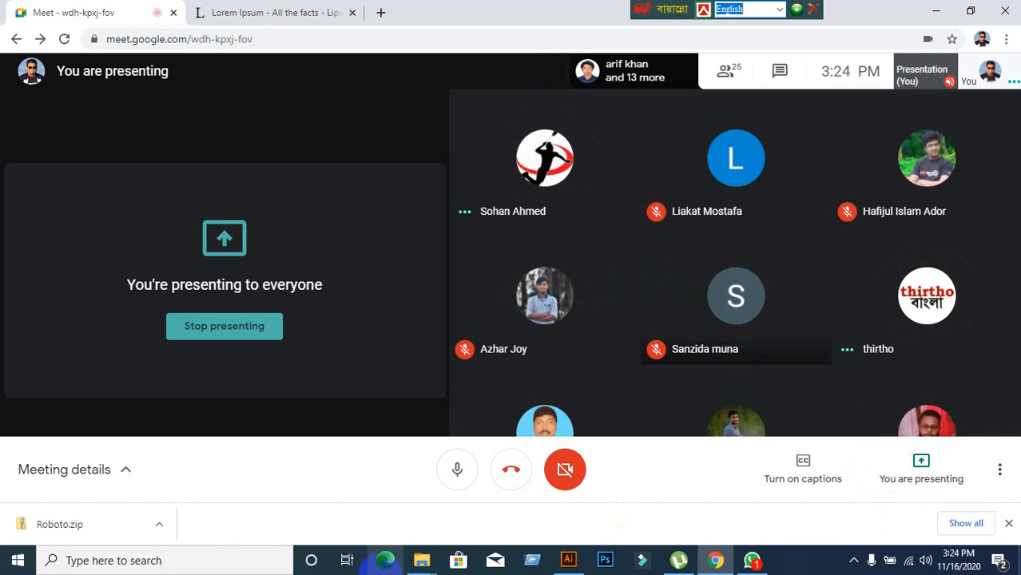
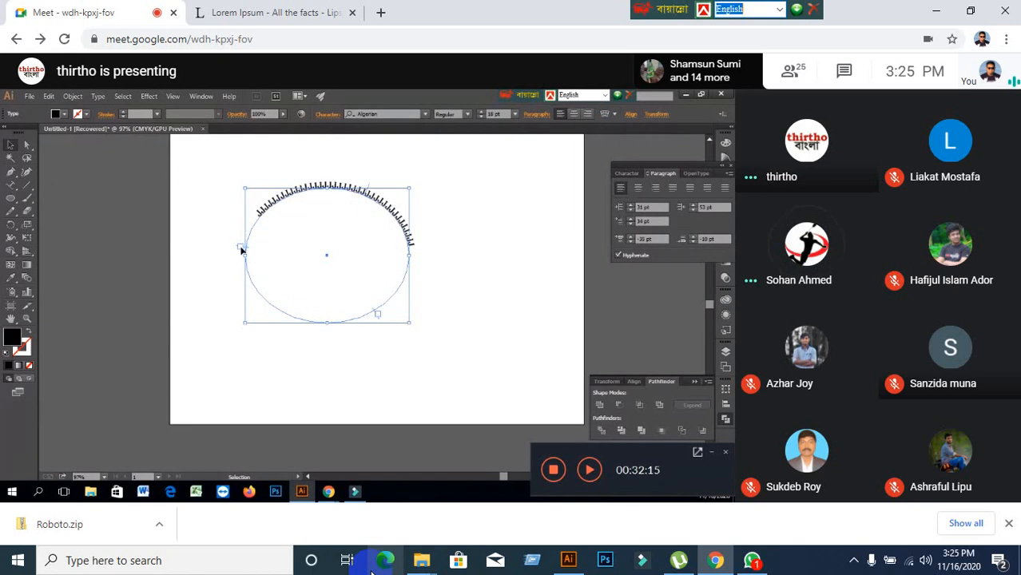
Follow the presenter's ellipse Type on a Path demo while trying tool shortcuts, a zoom and an undone drag.
key(t)
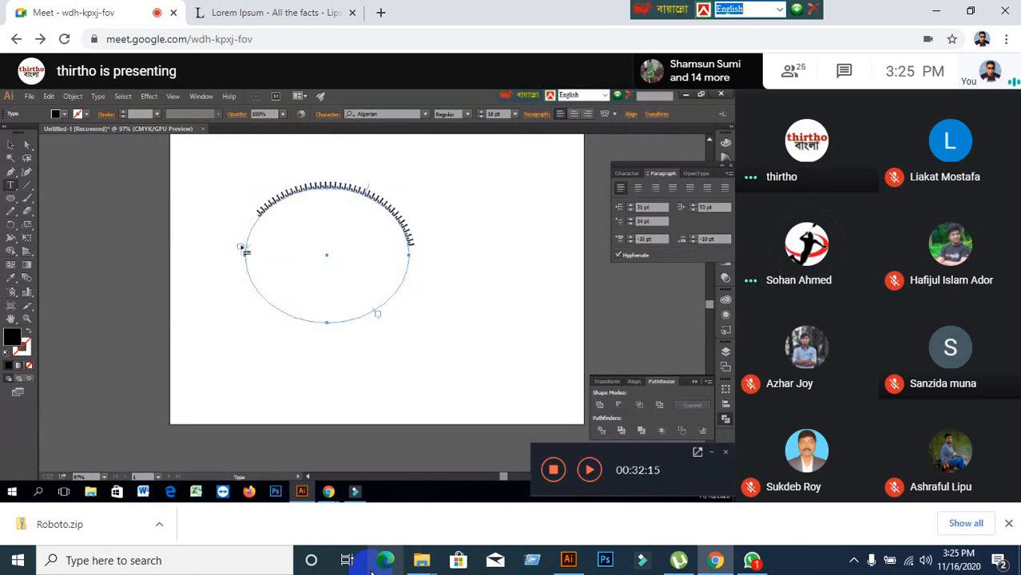
key(v)
key(ctrl+equal)
key(ctrl+equal)
key(ctrl+equal)
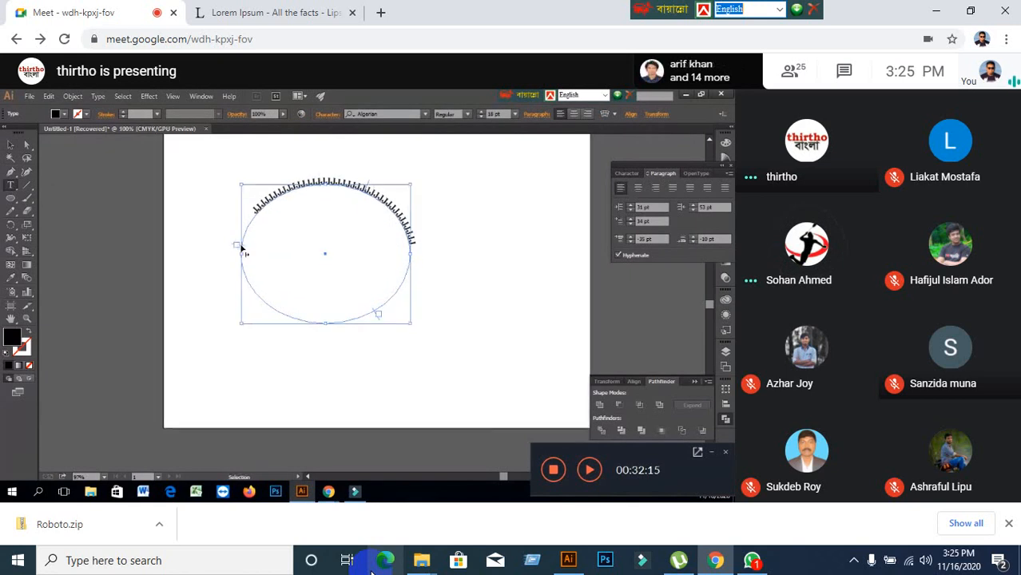
key(t)
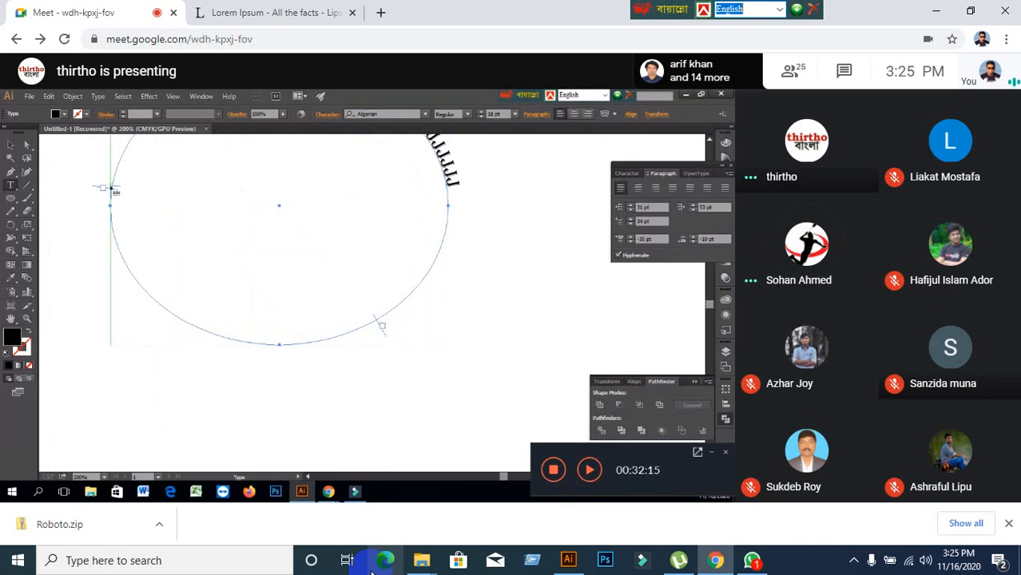
mouse_move(111, 188)
mouse_down()
mouse_move(246, 253)
mouse_move(175, 229)
mouse_up()
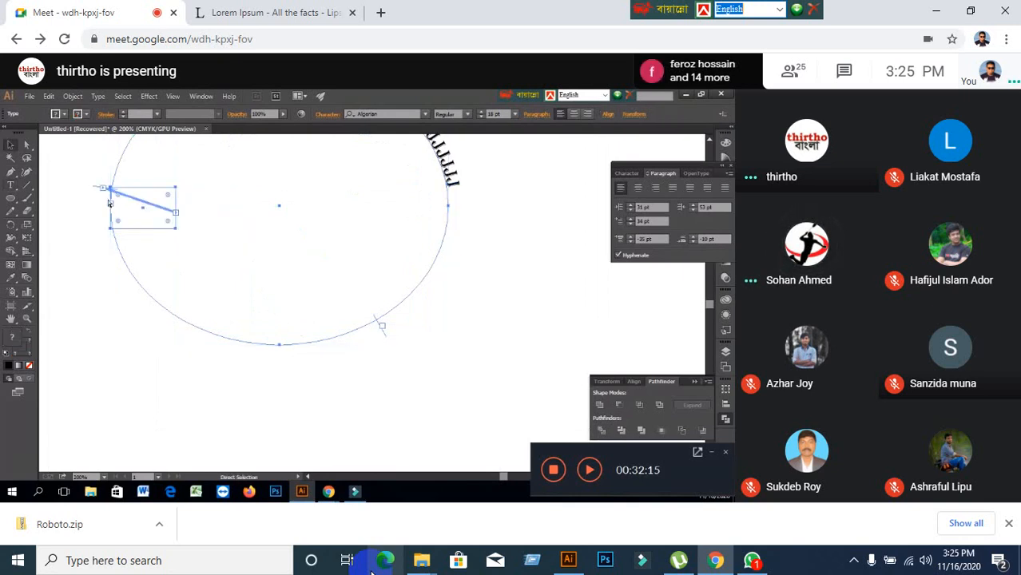
key(ctrl+z)
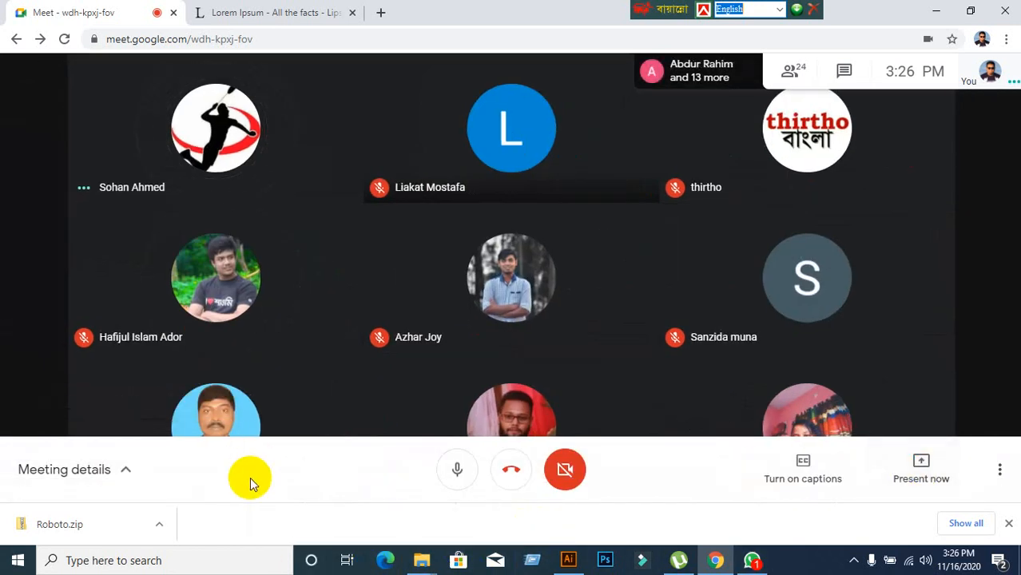
Return to the 24-person participant tile grid now that no one is presenting.
drag(105, 166, 170, 267)
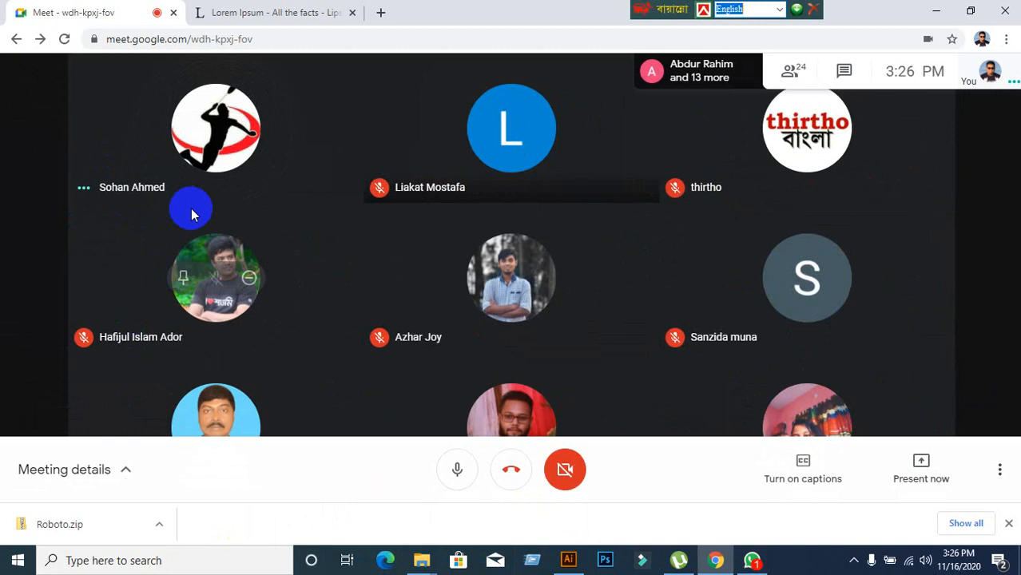
drag(191, 208, 148, 204)
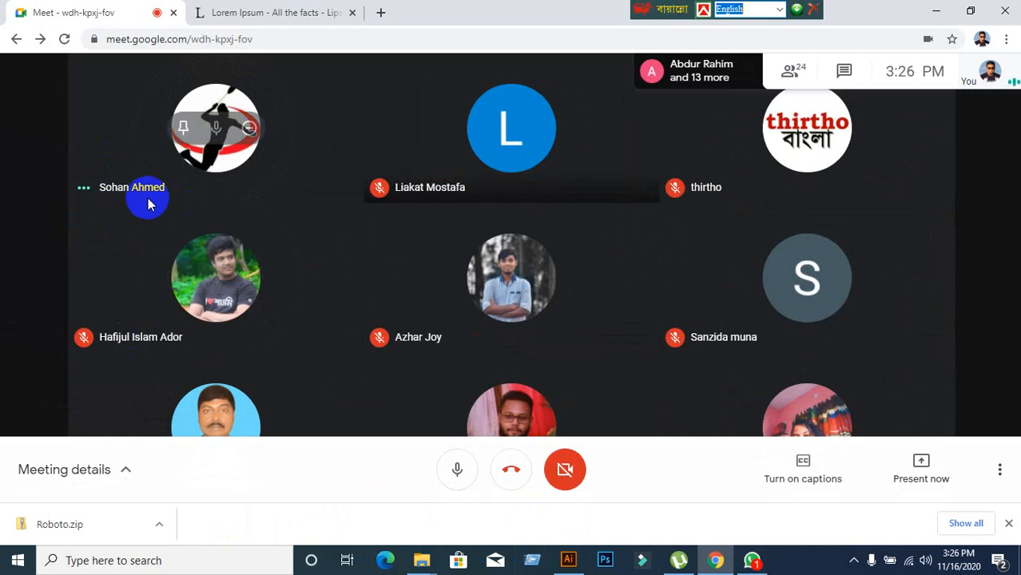
click(68, 437)
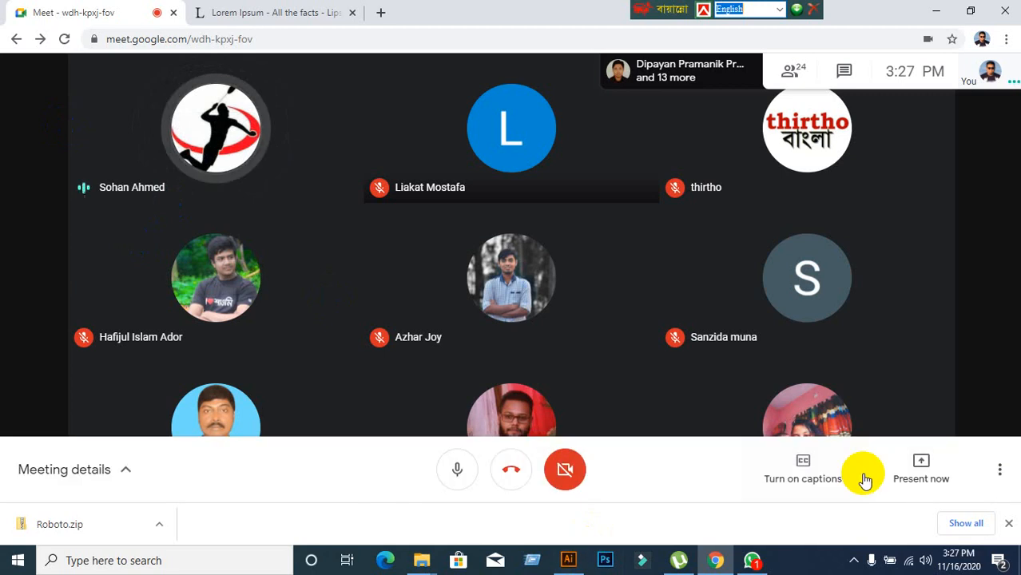
Present your entire screen to the call and dismiss the sharing notice.
click(920, 487)
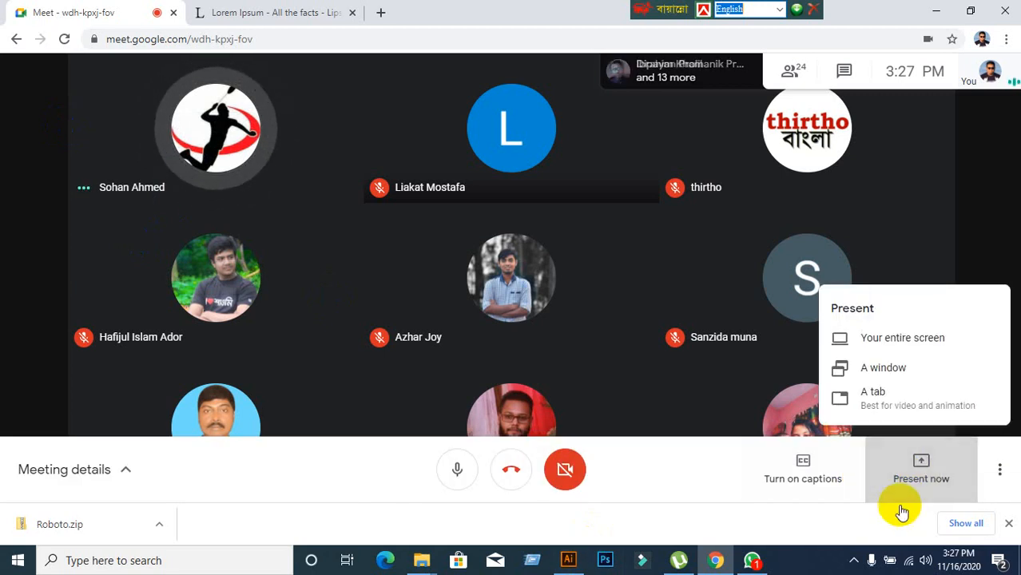
click(896, 339)
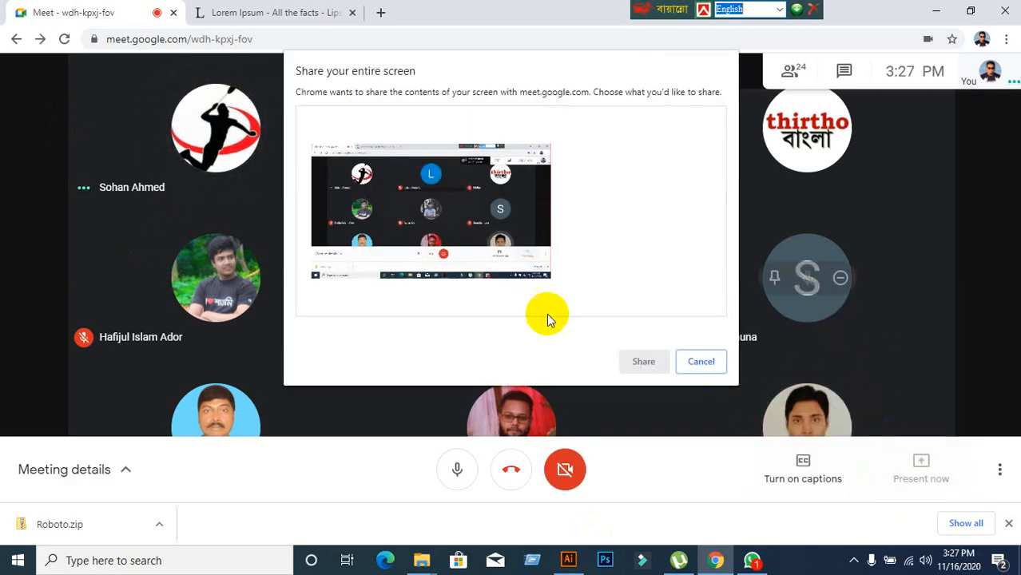
click(492, 229)
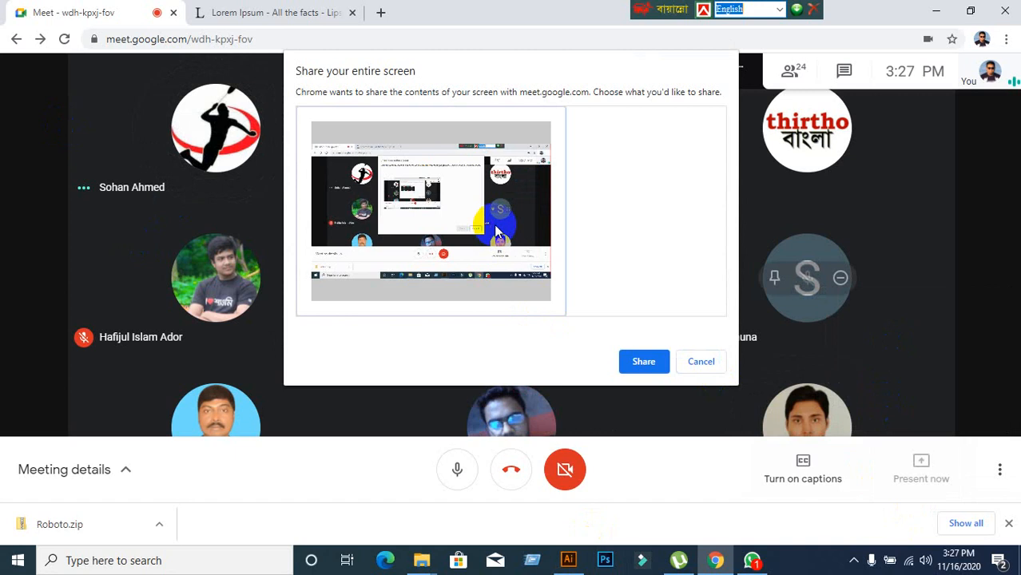
click(647, 361)
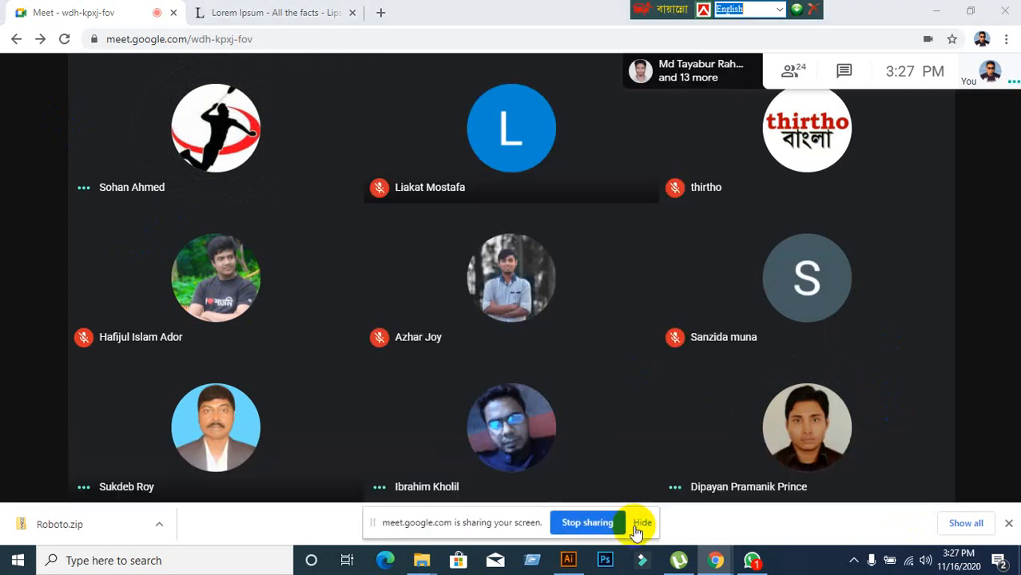
click(638, 526)
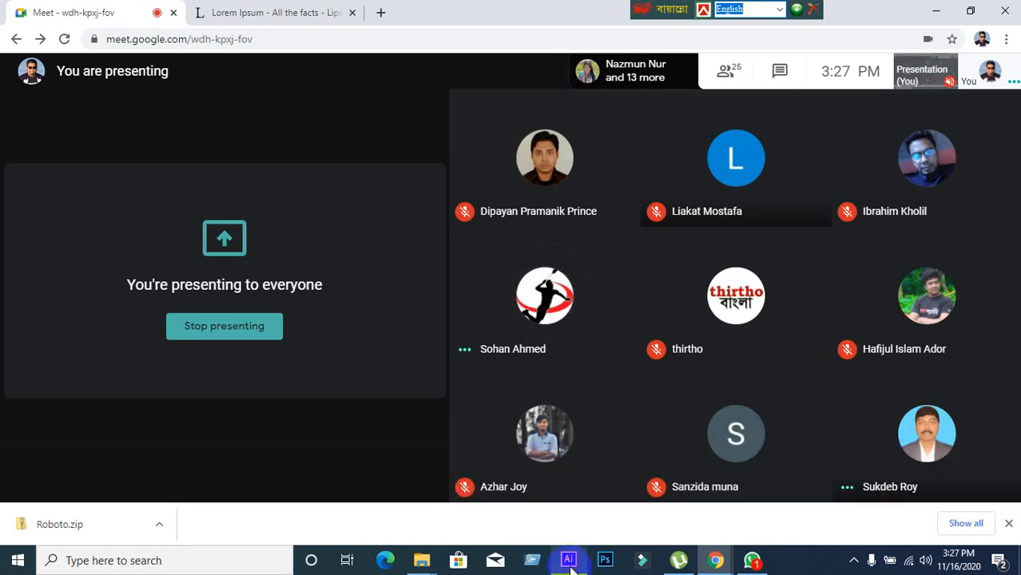
click(567, 559)
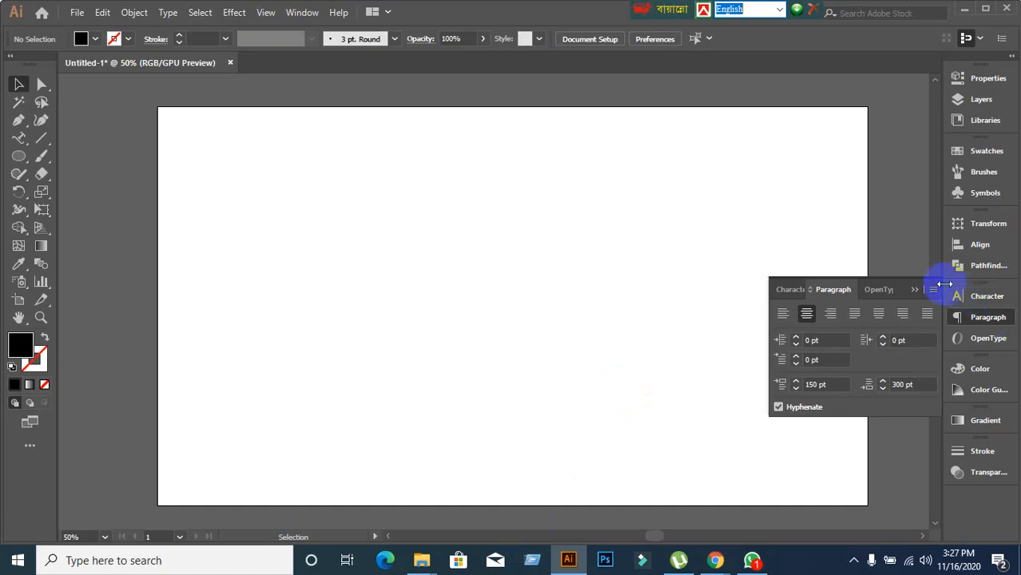
mouse_move(724, 564)
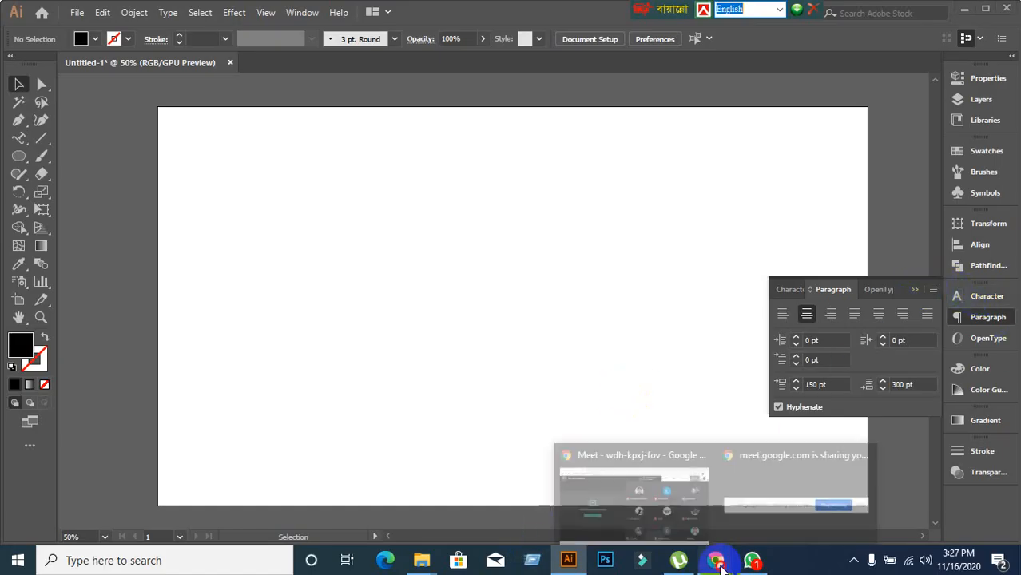
click(648, 499)
Mute the talking participant for everyone from the People list, then bring Illustrator forward.
click(729, 72)
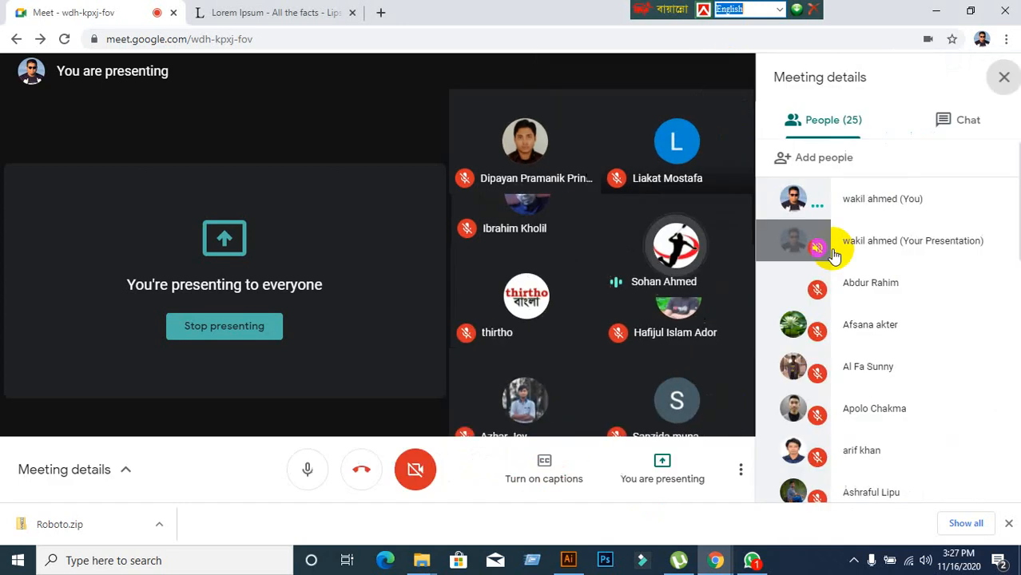
scroll(909, 427, down, 7)
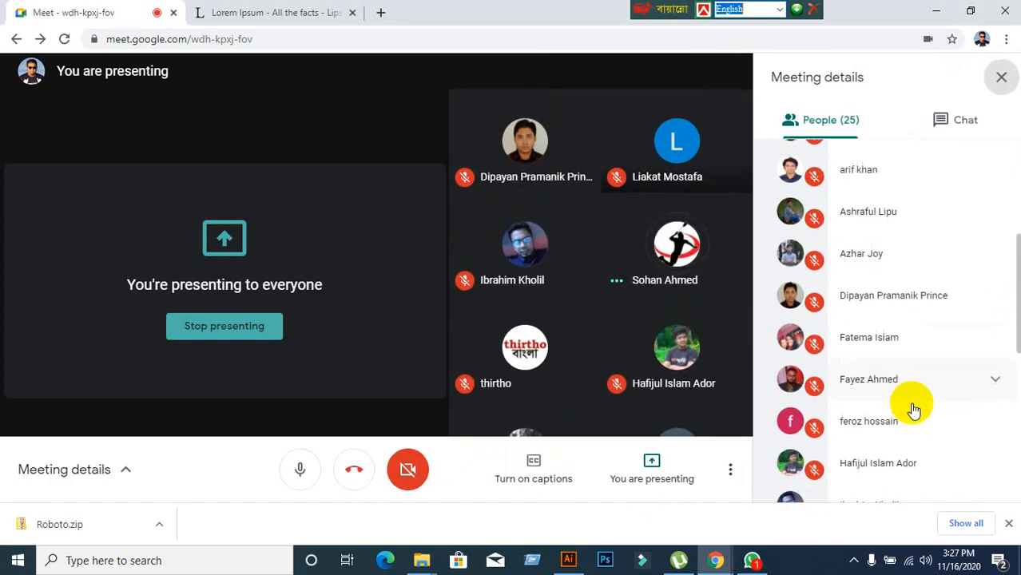
scroll(912, 410, down, 3)
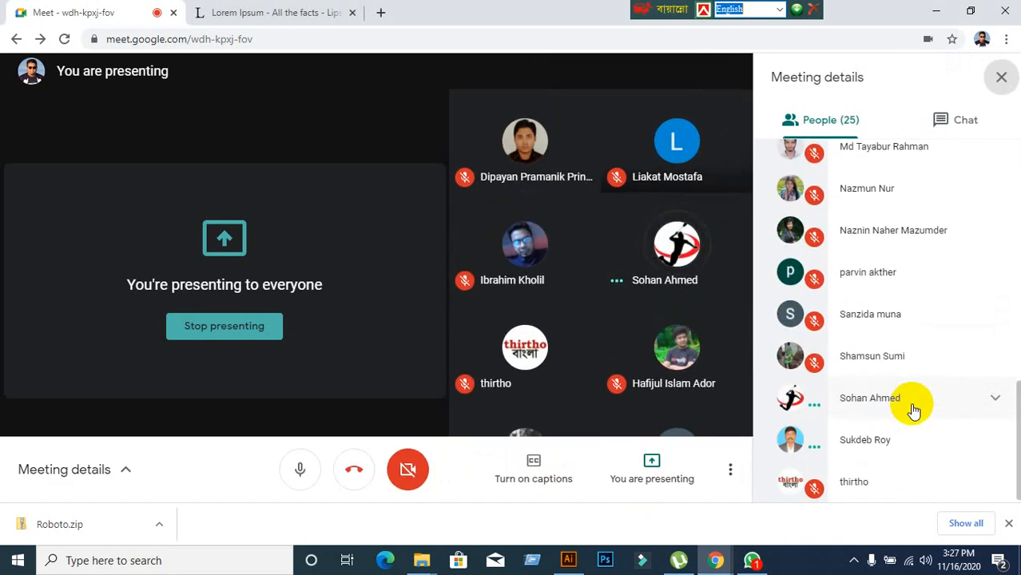
click(930, 406)
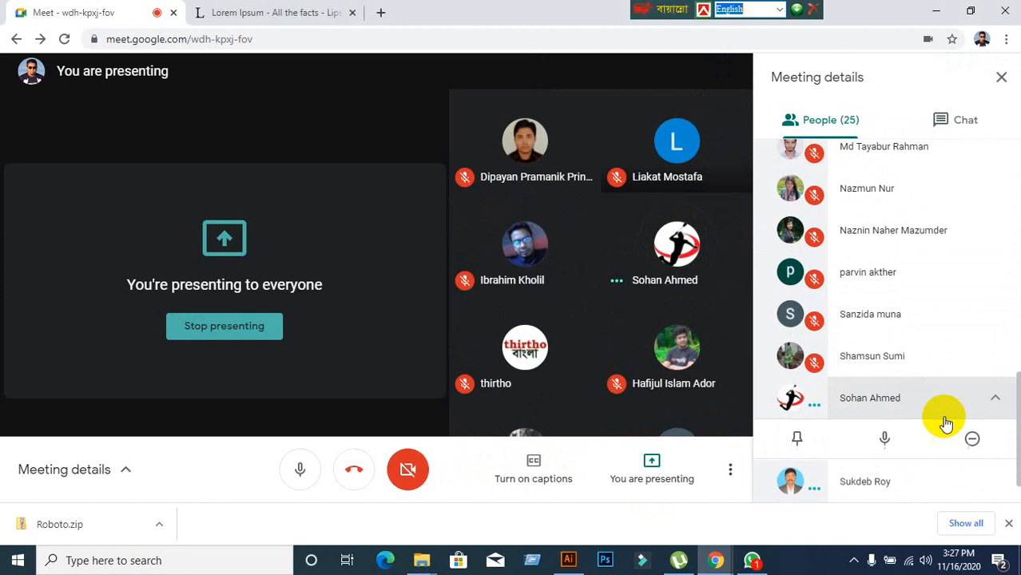
click(883, 442)
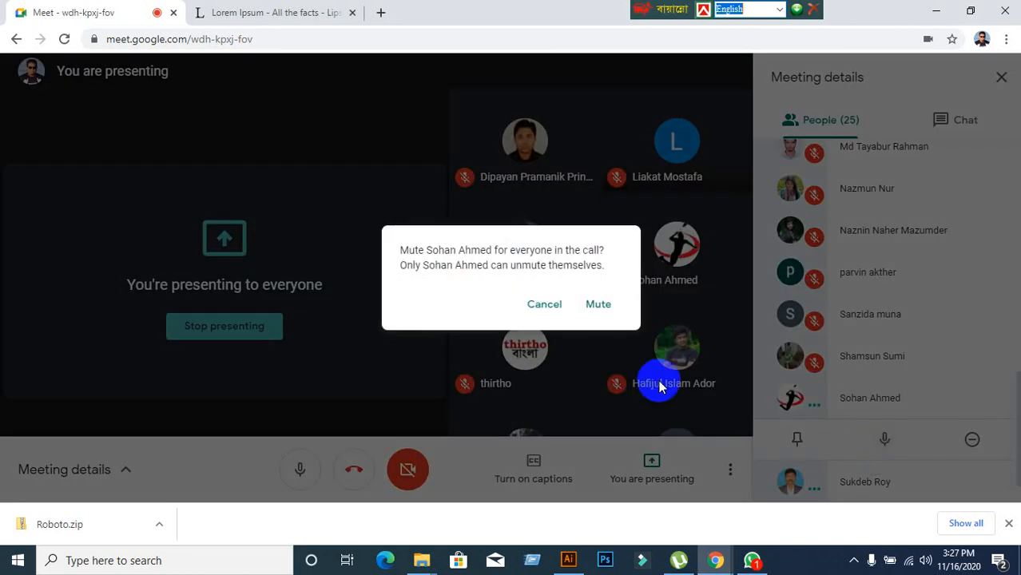
click(608, 303)
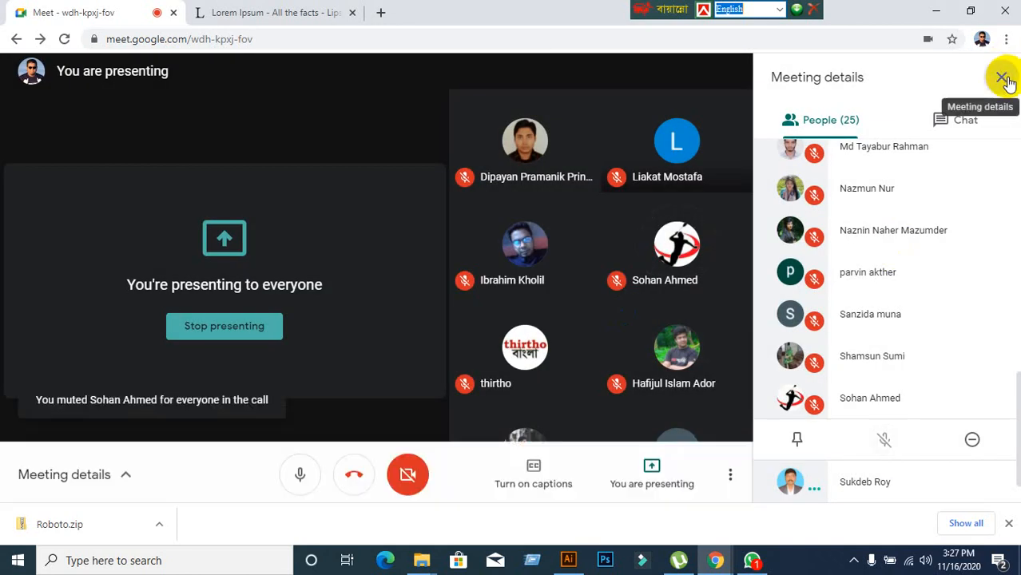
click(1000, 77)
click(569, 560)
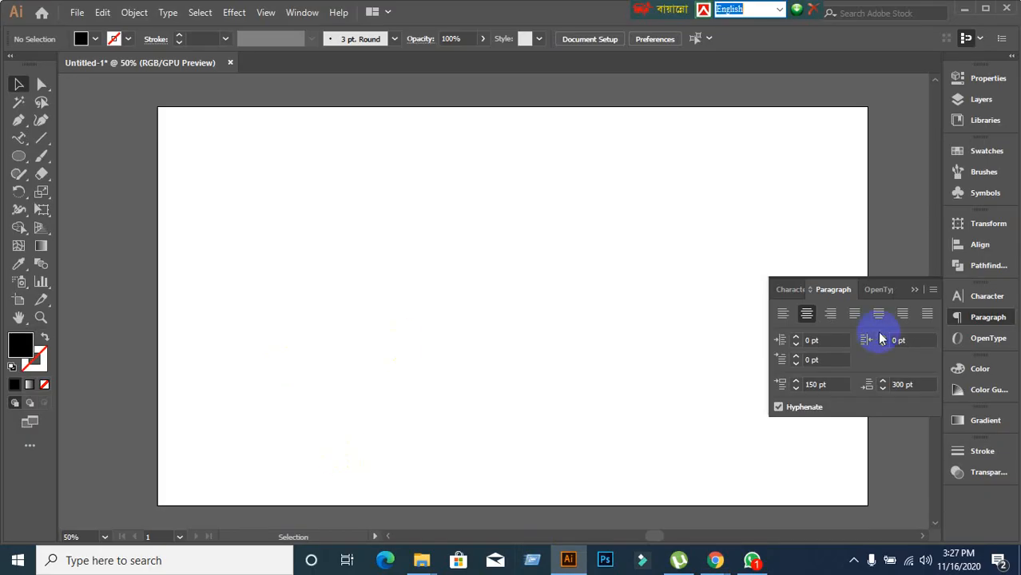
Collapse the floating Paragraph panel and pan the artboard view up and left.
click(915, 290)
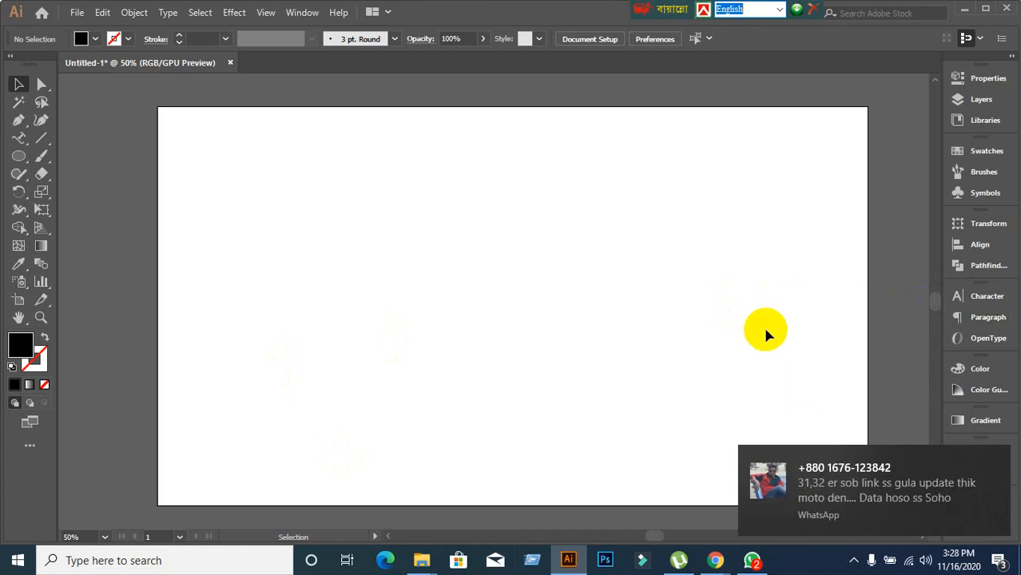
key(space)
drag(765, 329, 723, 307)
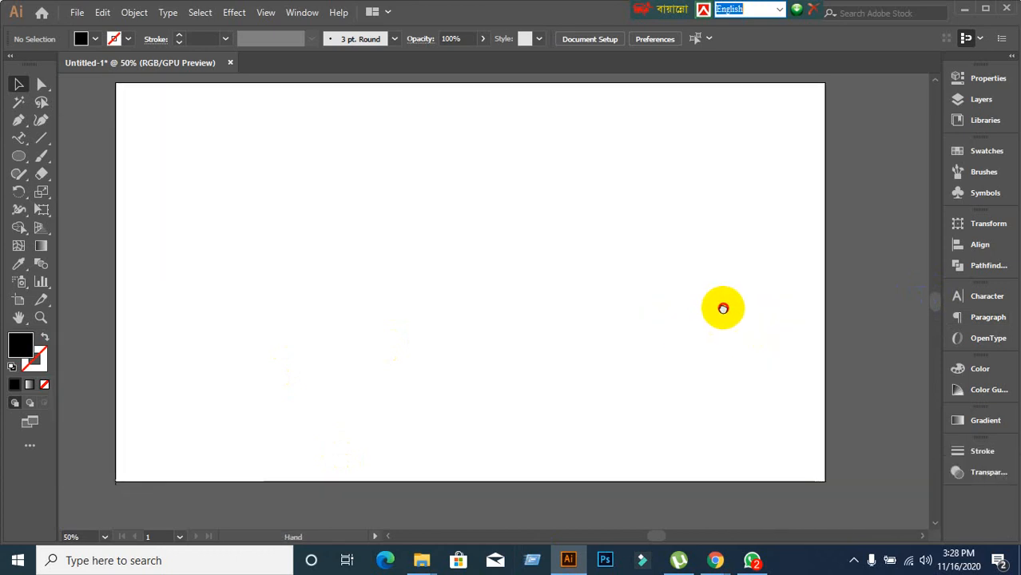
Cycle through the type tool flyout and settle on the Vertical Type Tool.
click(19, 139)
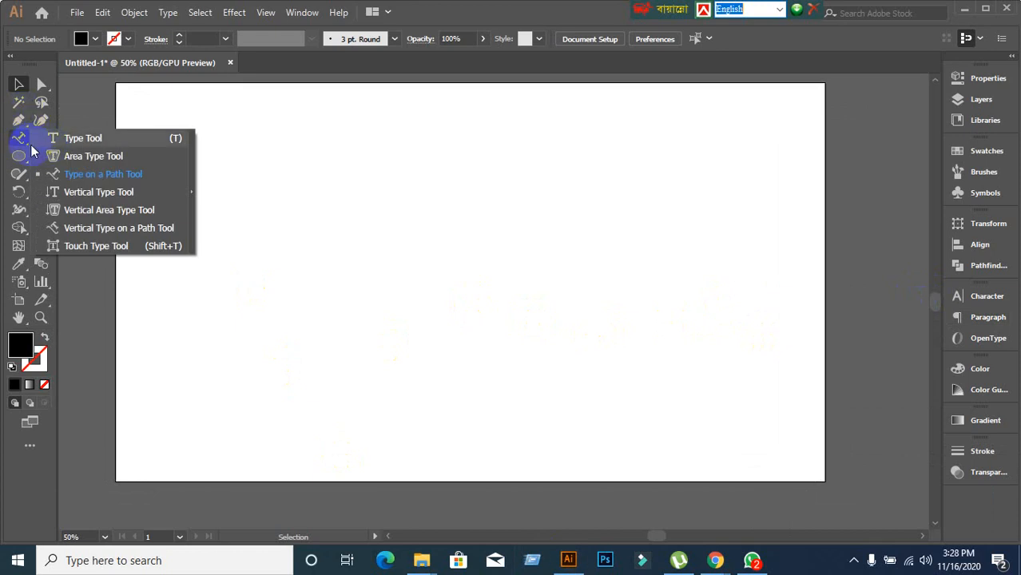
click(66, 139)
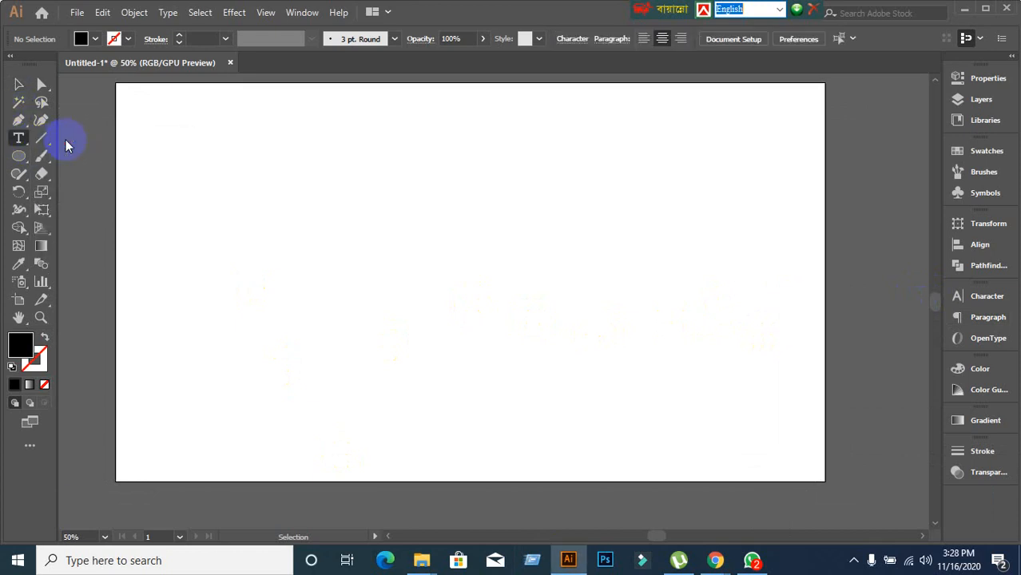
click(19, 140)
click(76, 174)
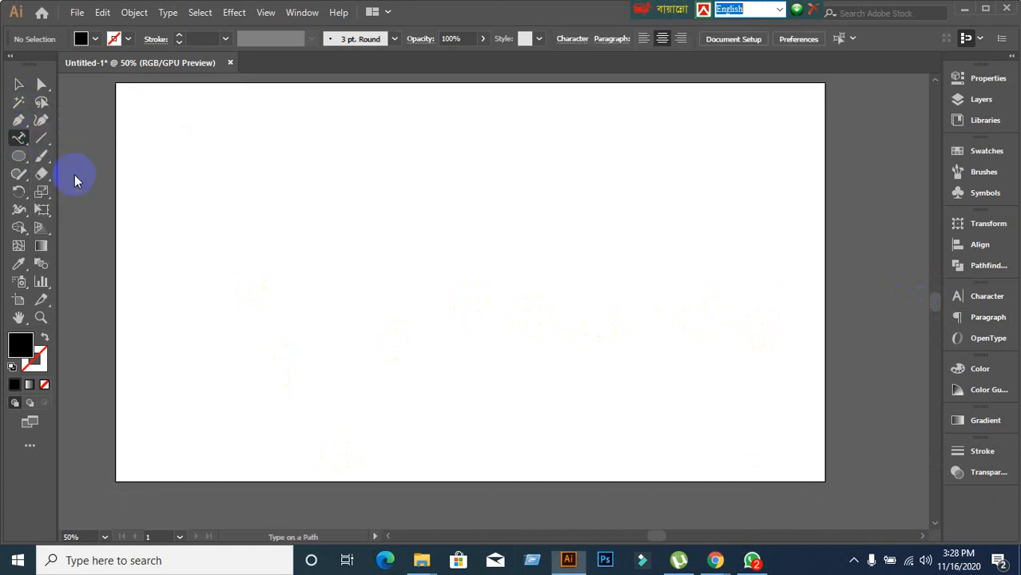
click(27, 140)
click(76, 192)
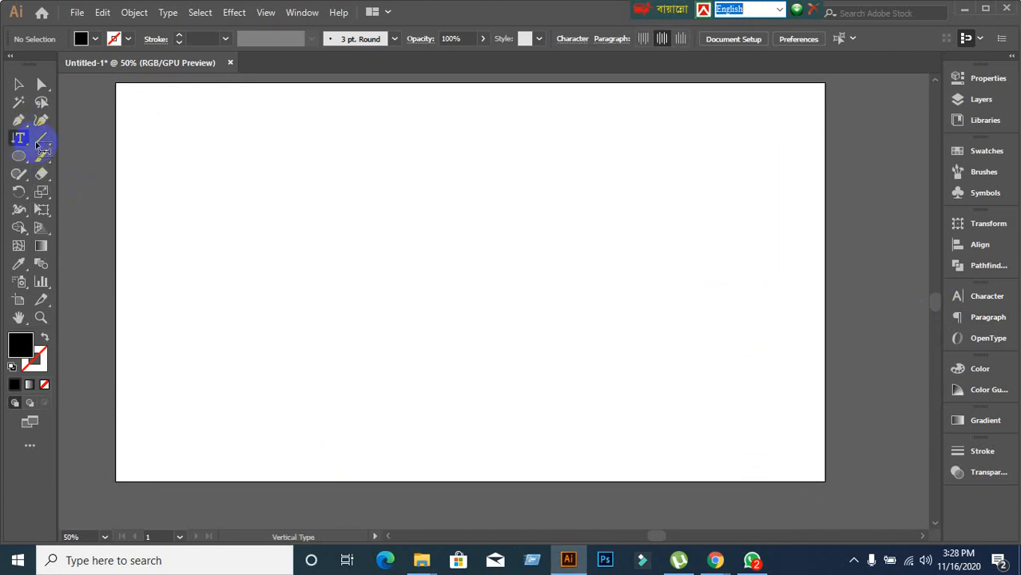
click(17, 138)
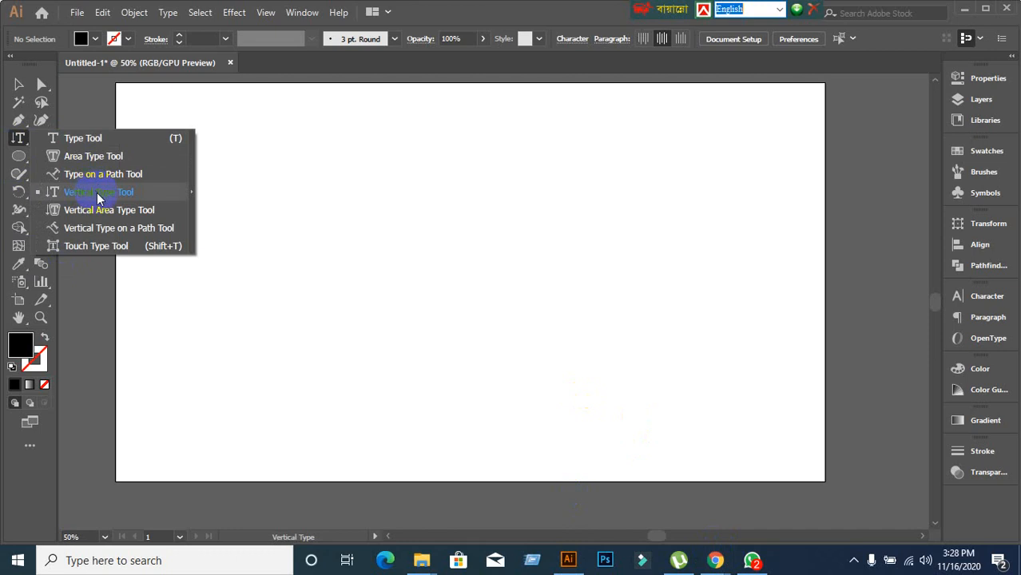
click(98, 196)
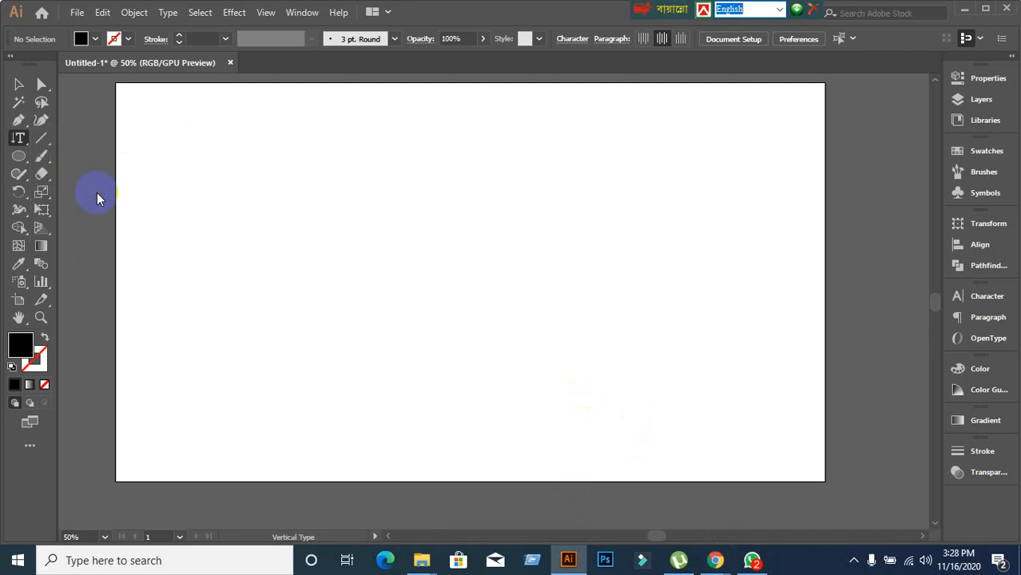
drag(26, 144, 88, 195)
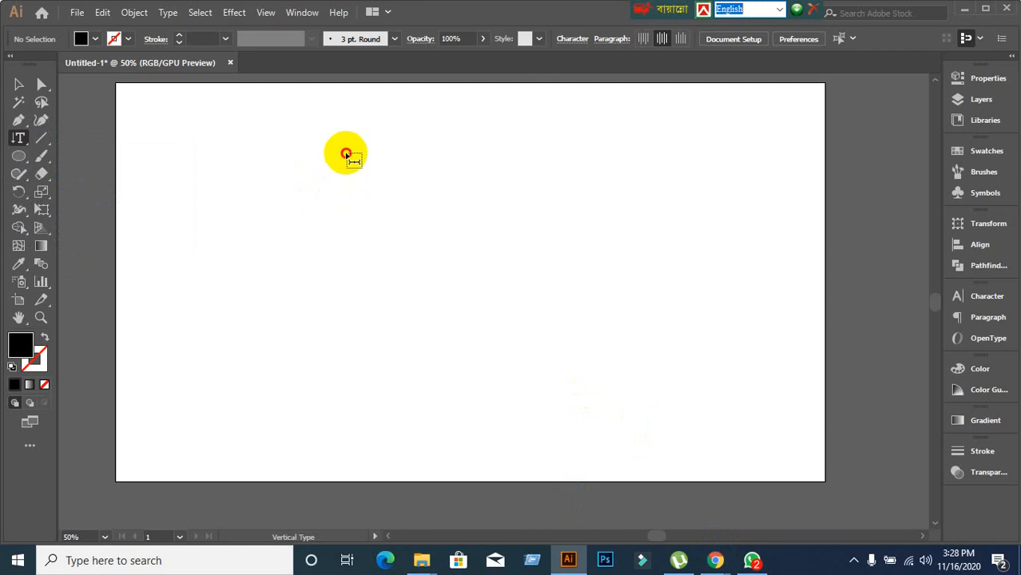
Type a person's name as a vertical text line and move it to the upper right.
click(347, 154)
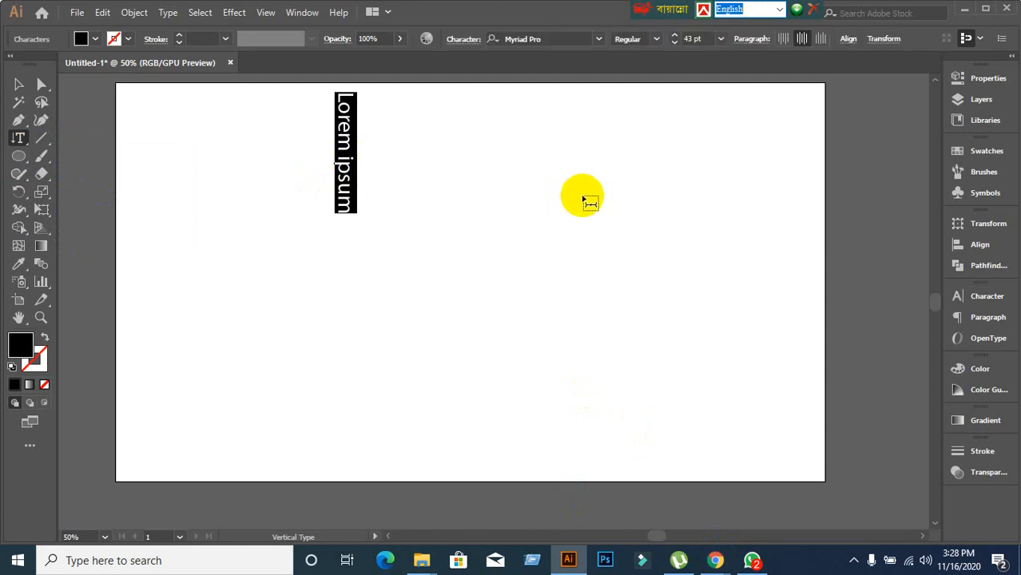
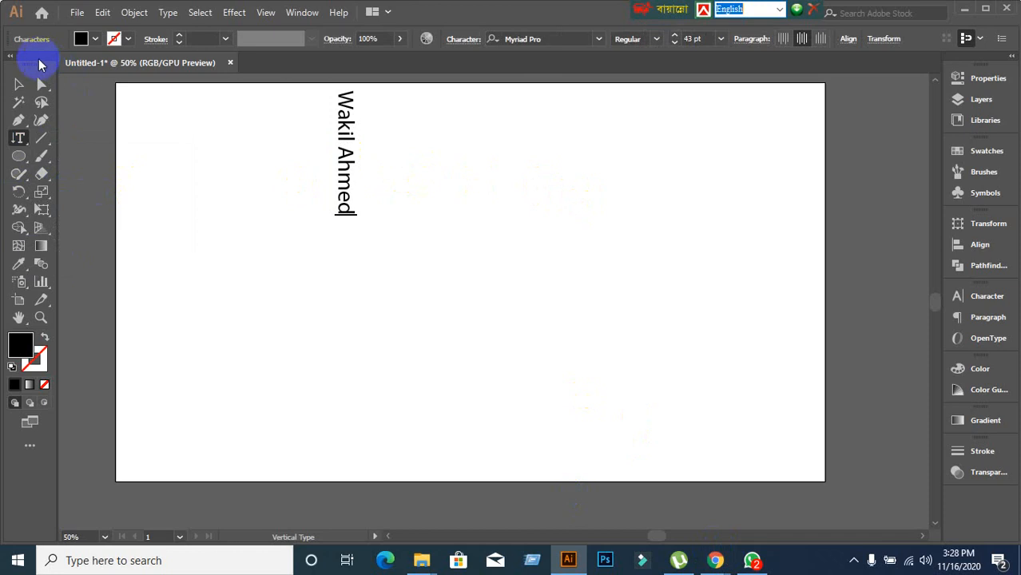
click(18, 84)
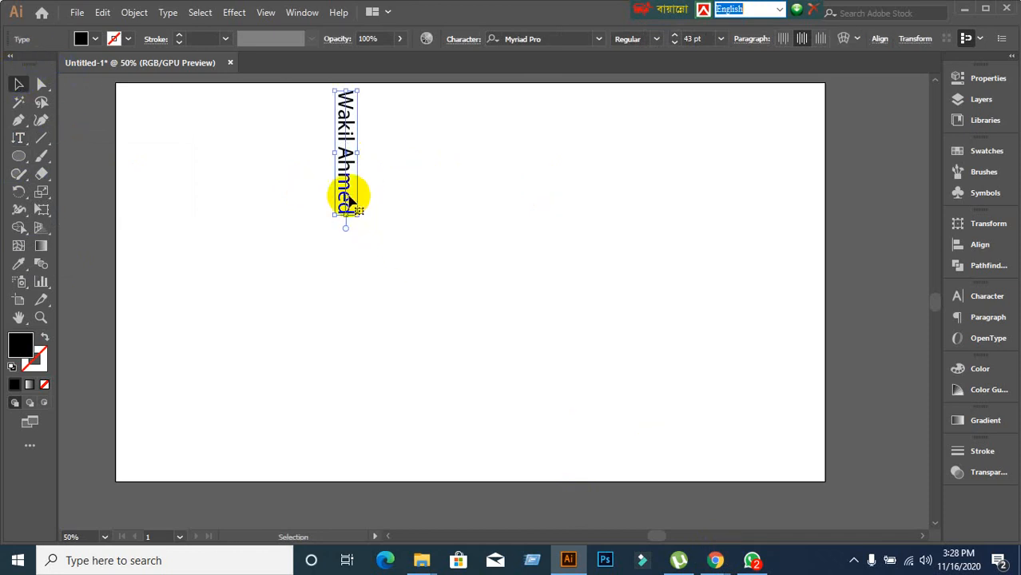
drag(349, 200, 367, 276)
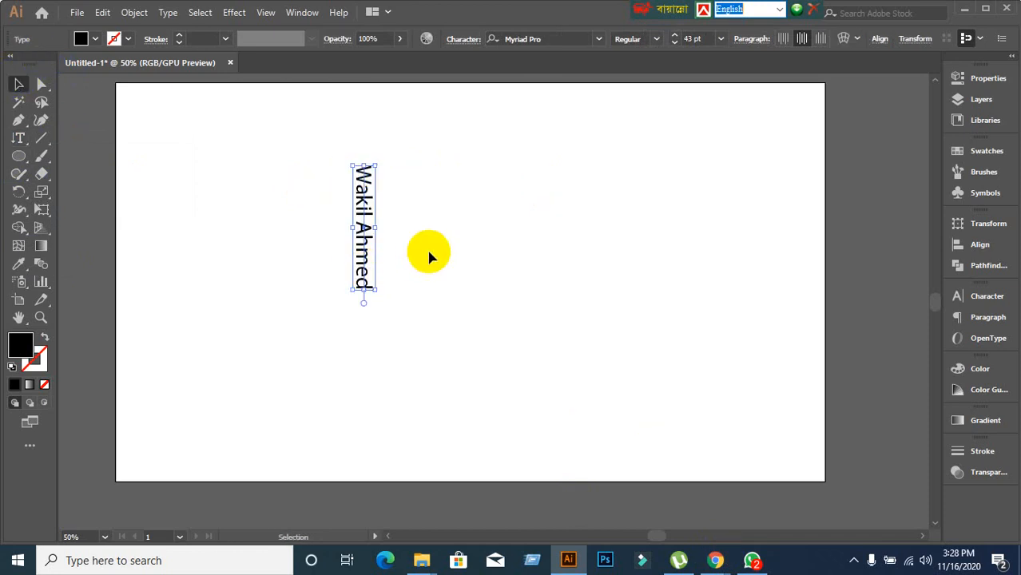
drag(364, 209, 547, 200)
click(80, 244)
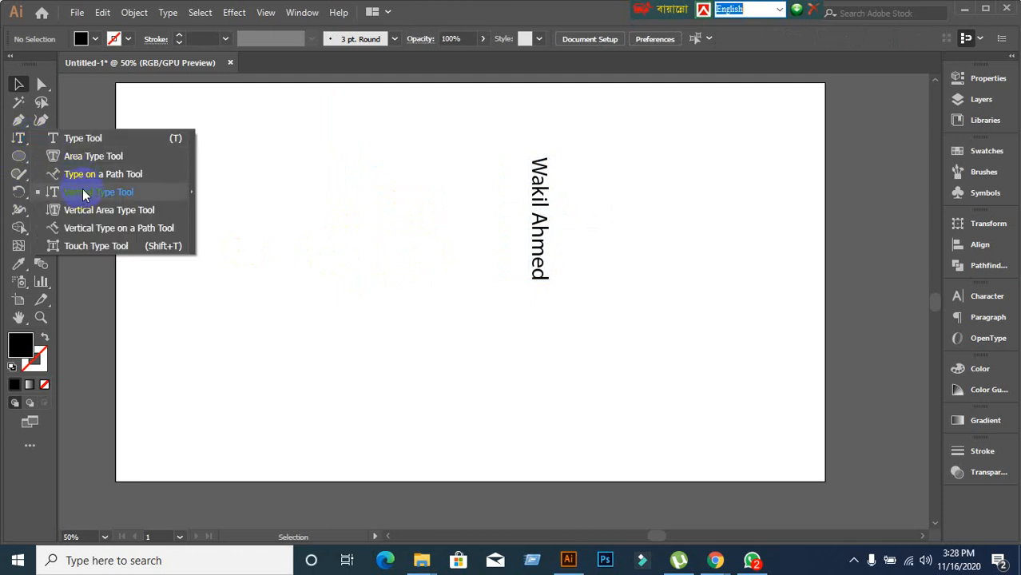
Type 'Learining & Earining Development' vertically left of the name and drag it fully onto the artboard.
click(89, 191)
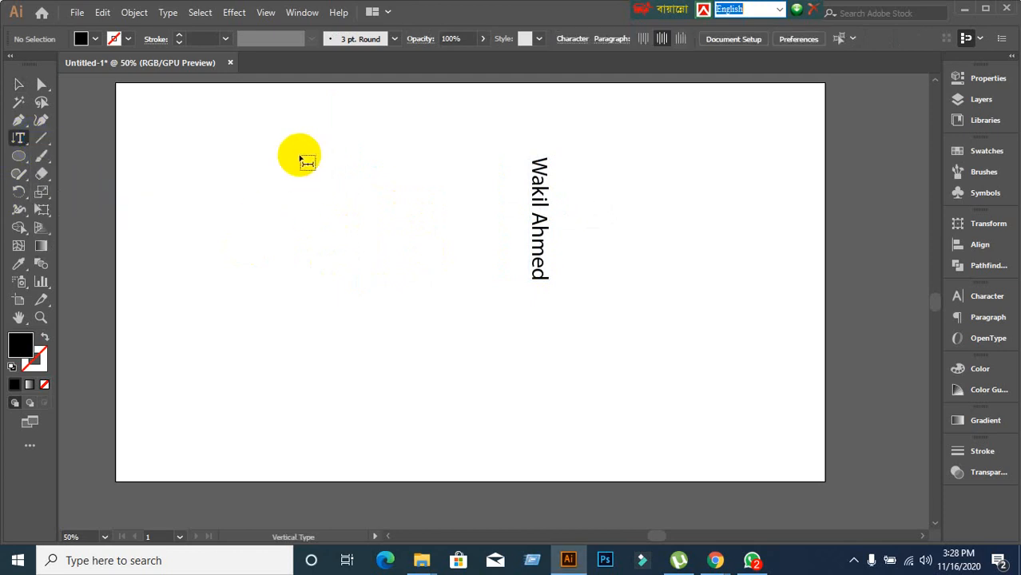
click(297, 155)
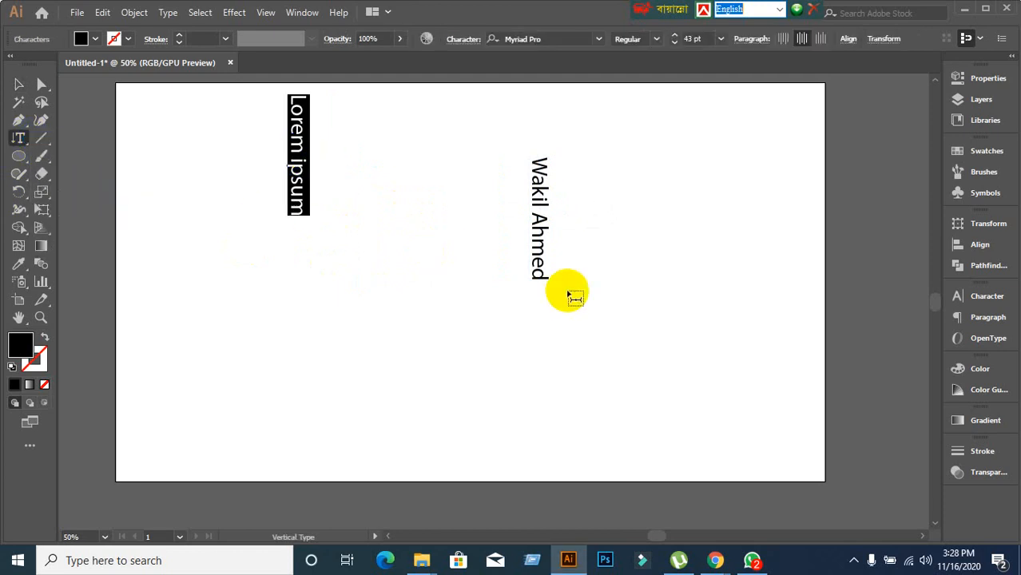
key(BackSpace)
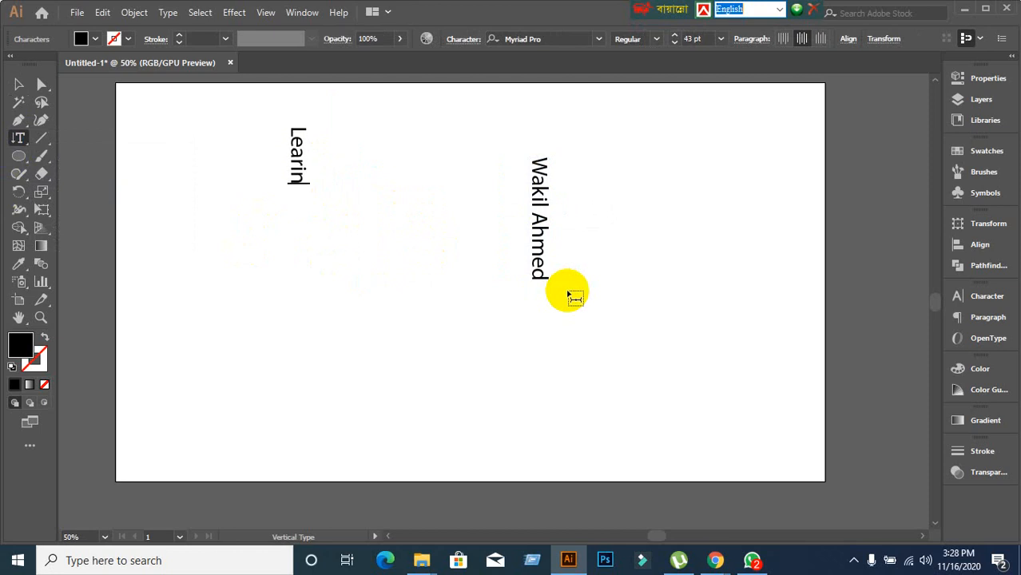
text(Learining &)
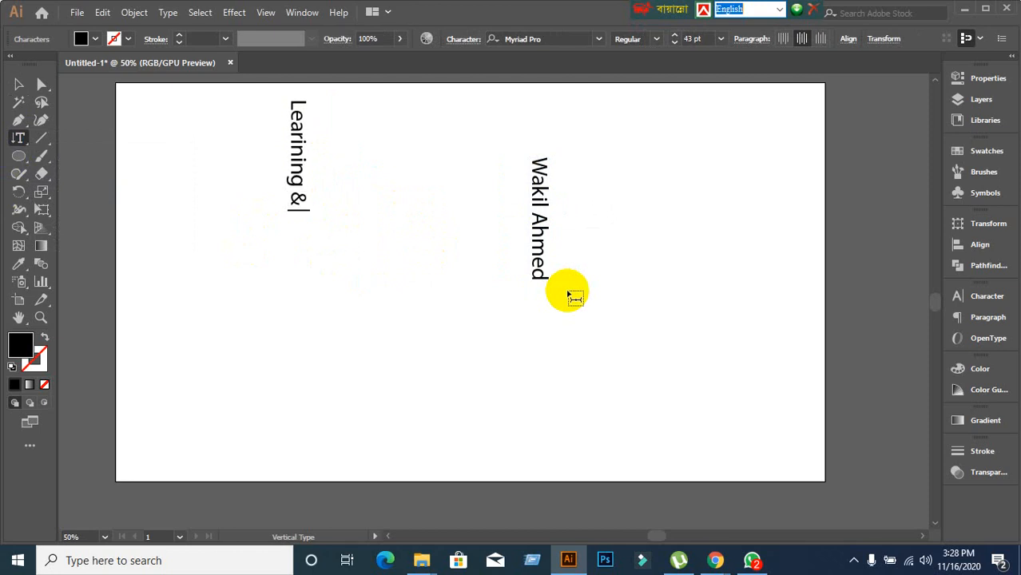
text( Earining)
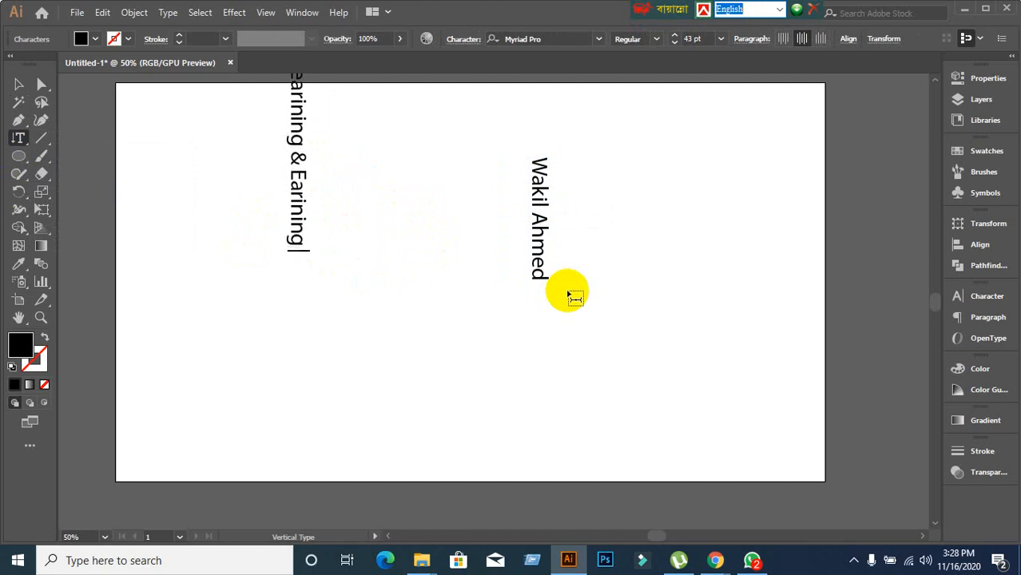
text( De)
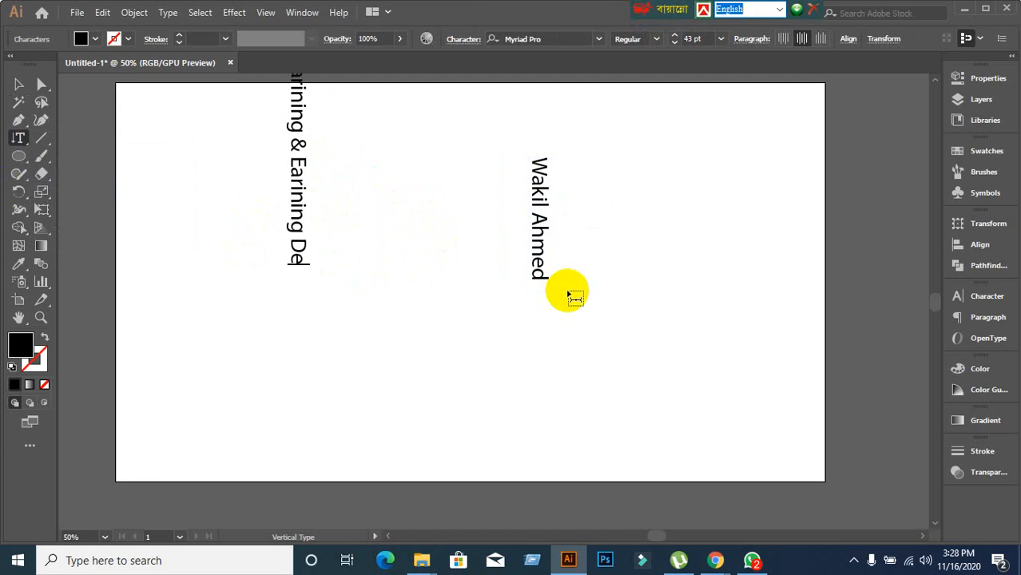
text(velopment)
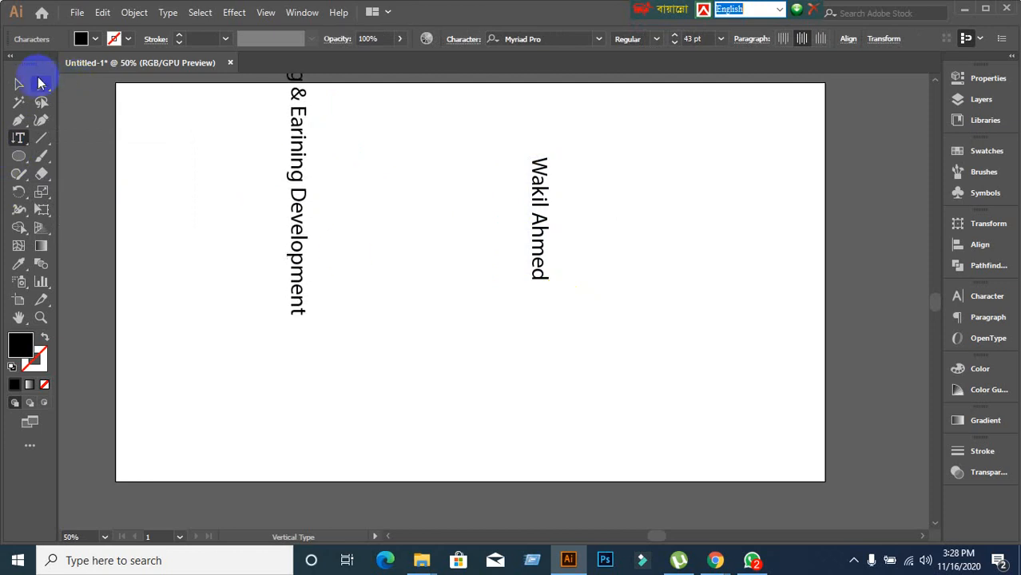
click(19, 85)
scroll(243, 257, up, 2)
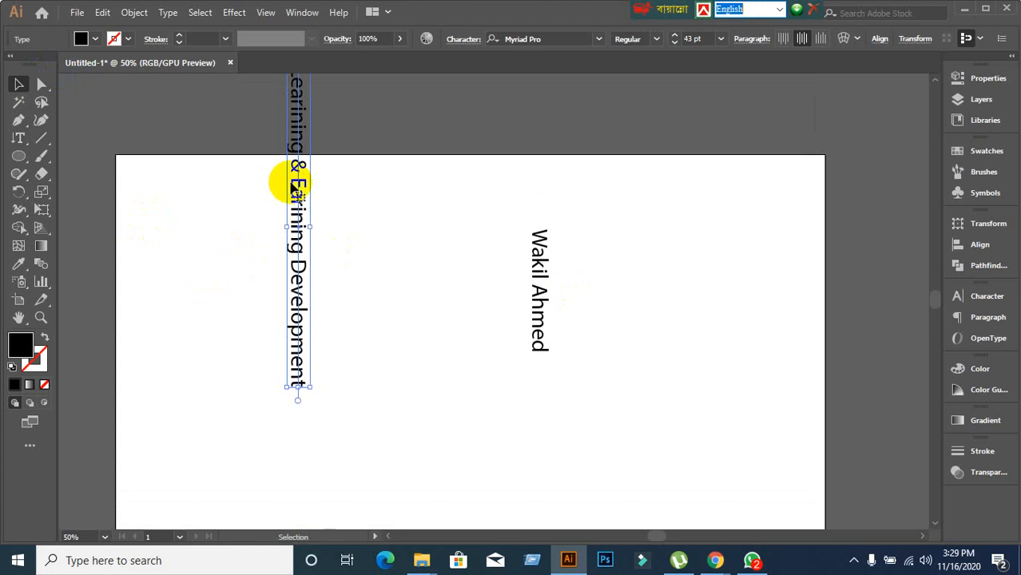
drag(285, 183, 333, 311)
scroll(335, 299, down, 2)
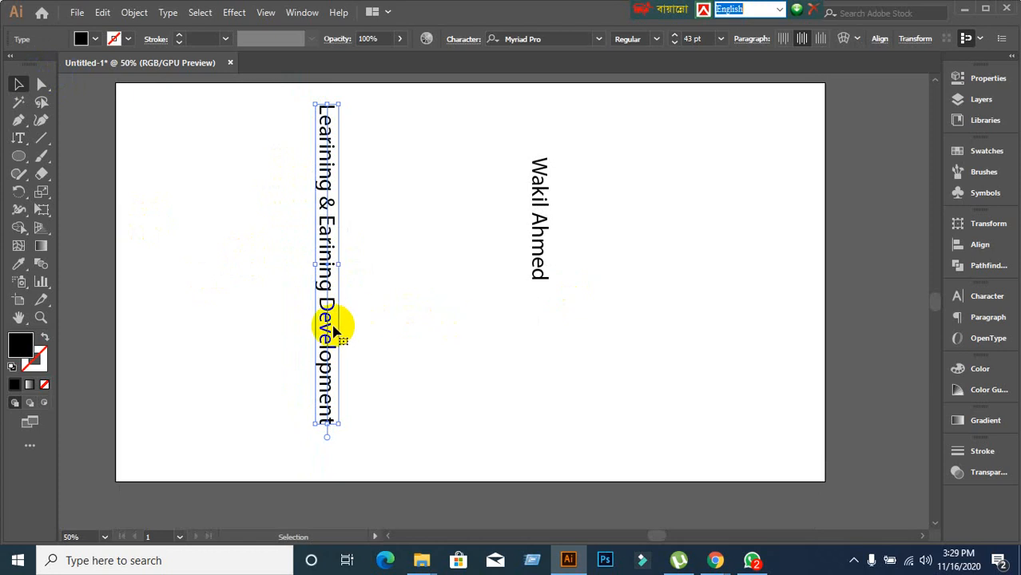
click(19, 139)
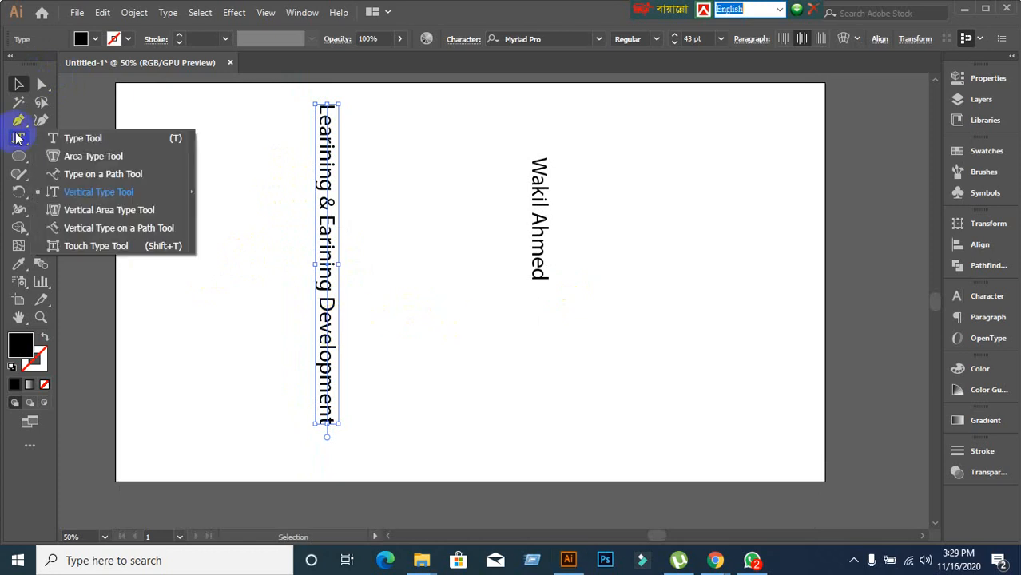
click(104, 193)
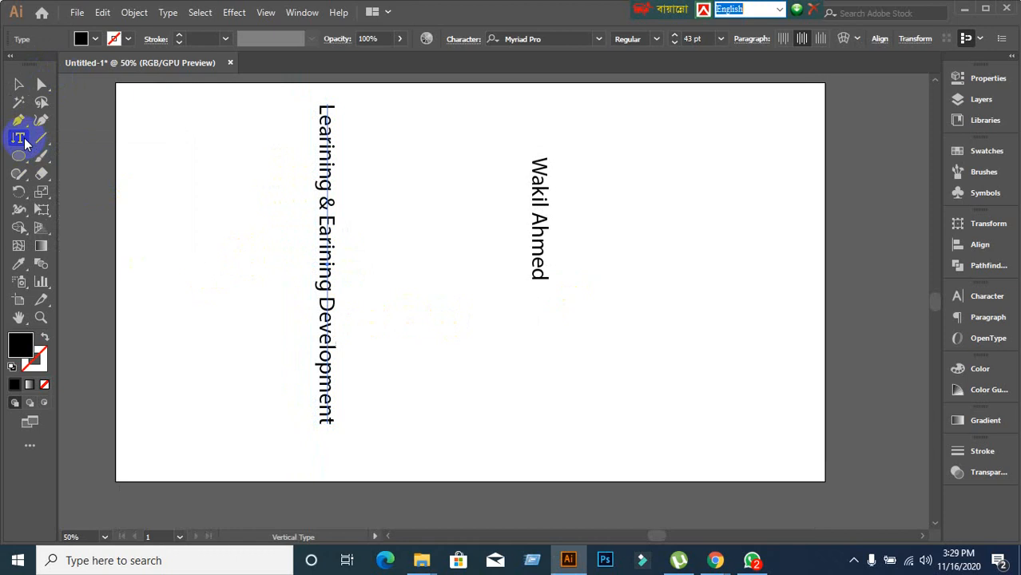
click(24, 142)
click(102, 190)
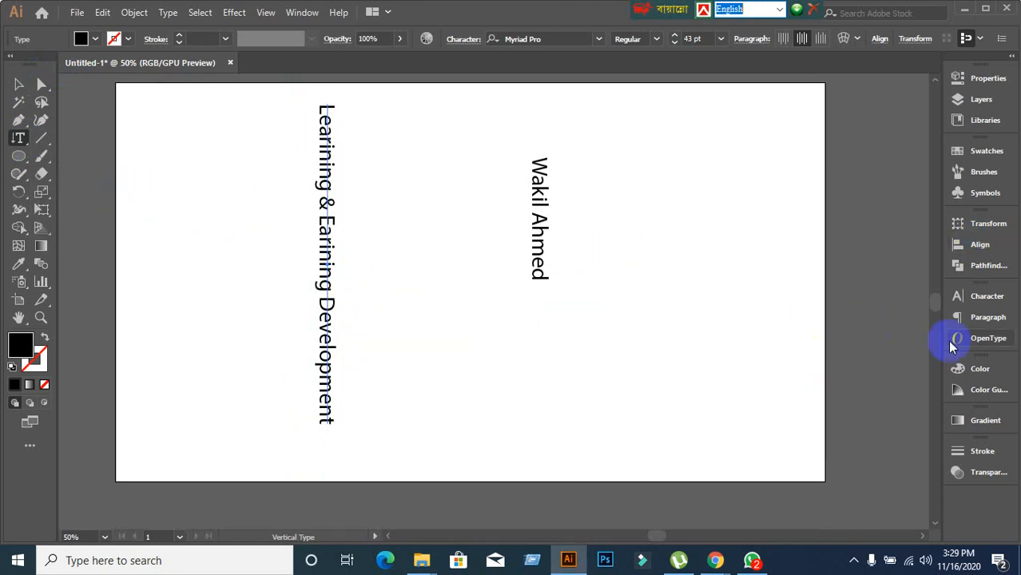
click(984, 299)
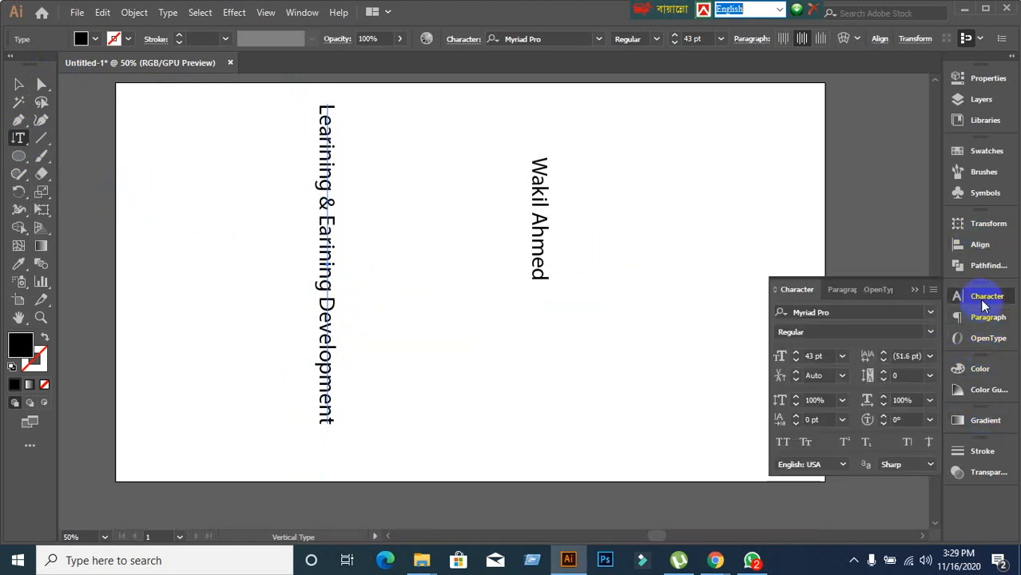
click(999, 292)
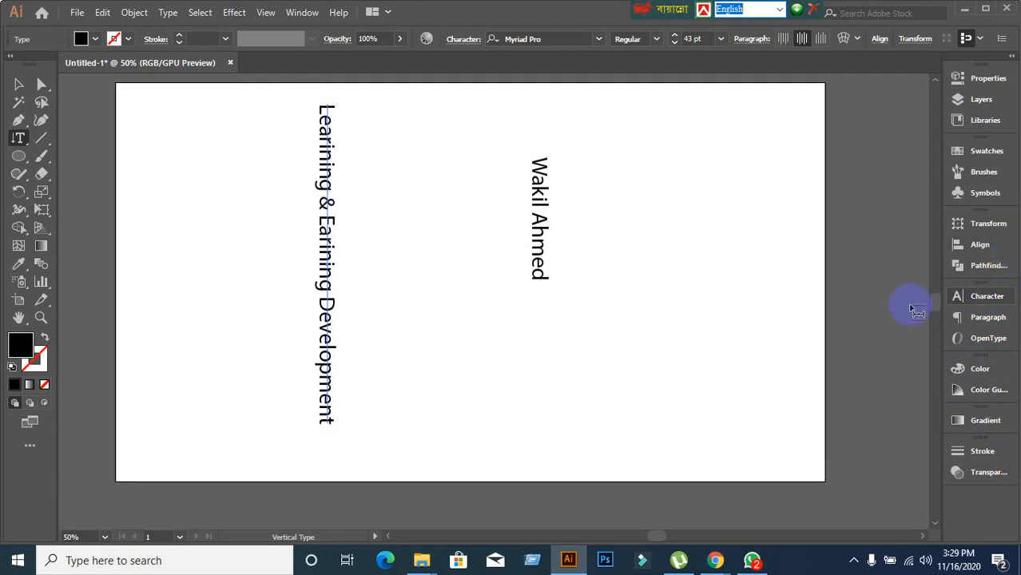
click(13, 147)
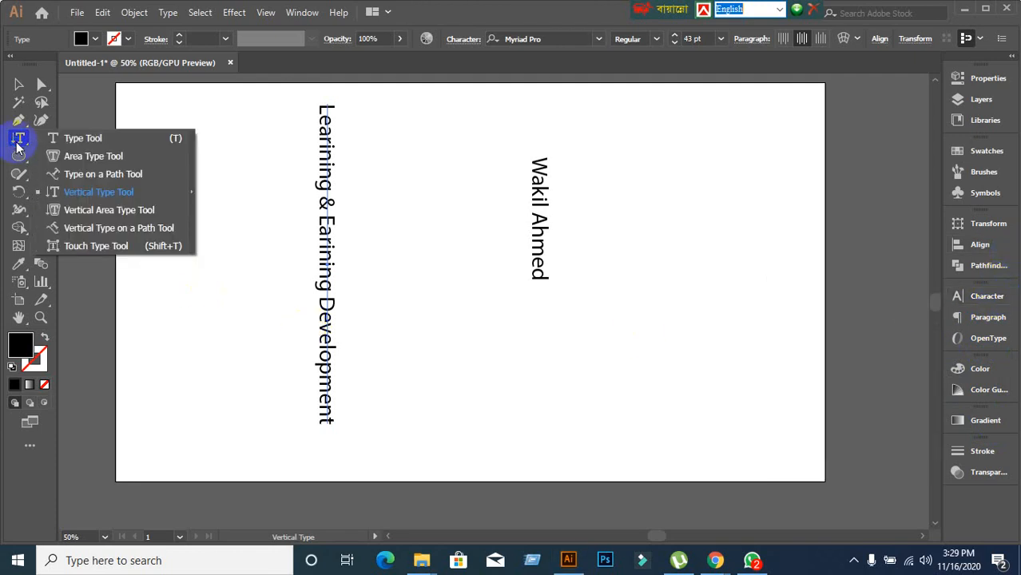
click(89, 216)
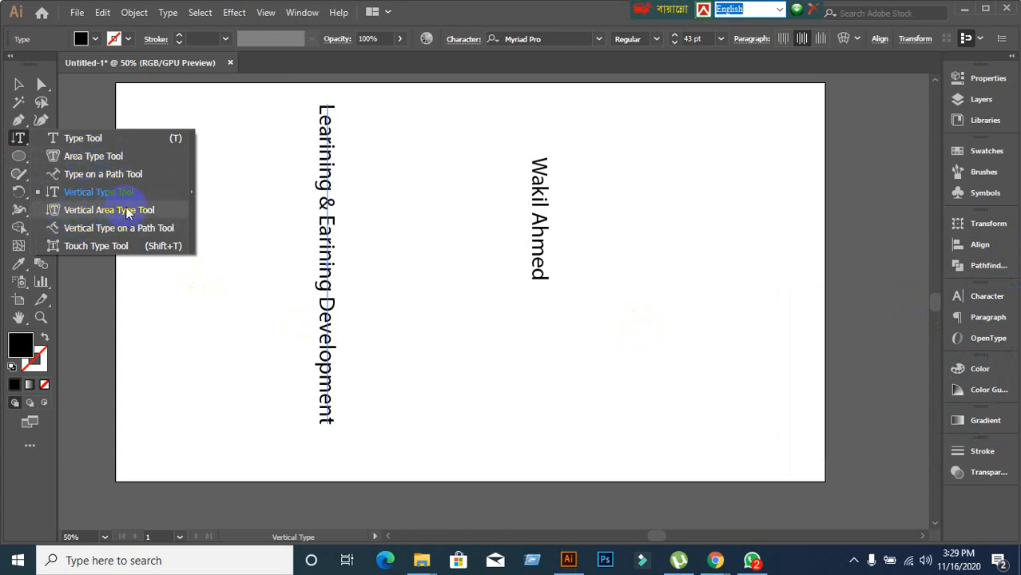
Draw a square below the name and fill it with vertical area-type filler text.
click(505, 5)
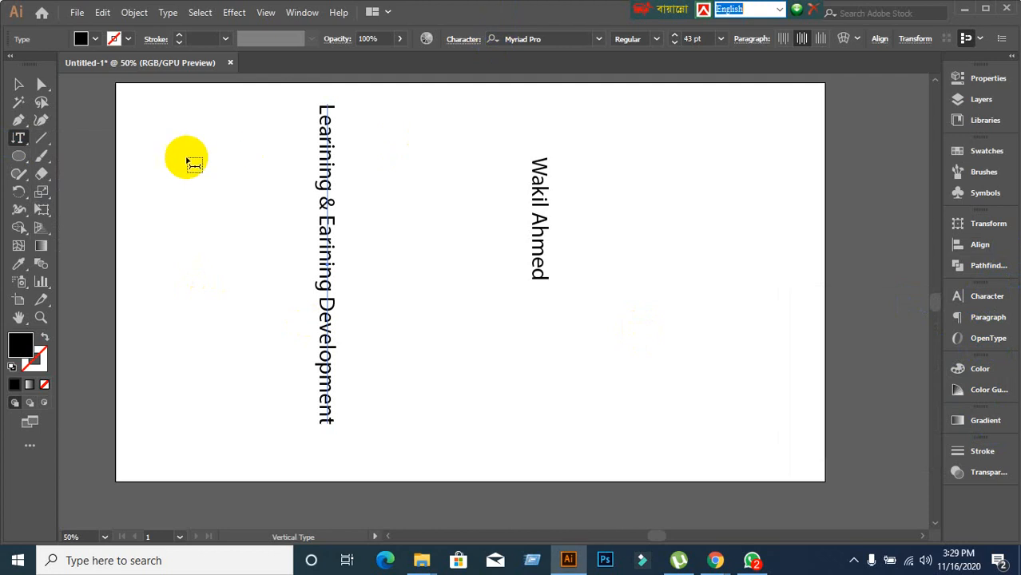
drag(27, 159, 64, 156)
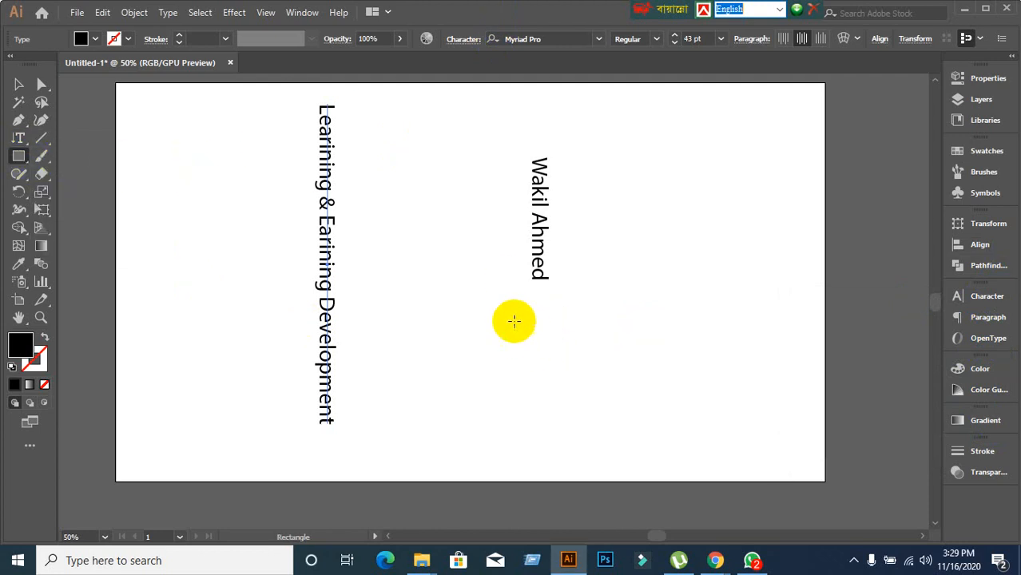
drag(414, 306, 578, 429)
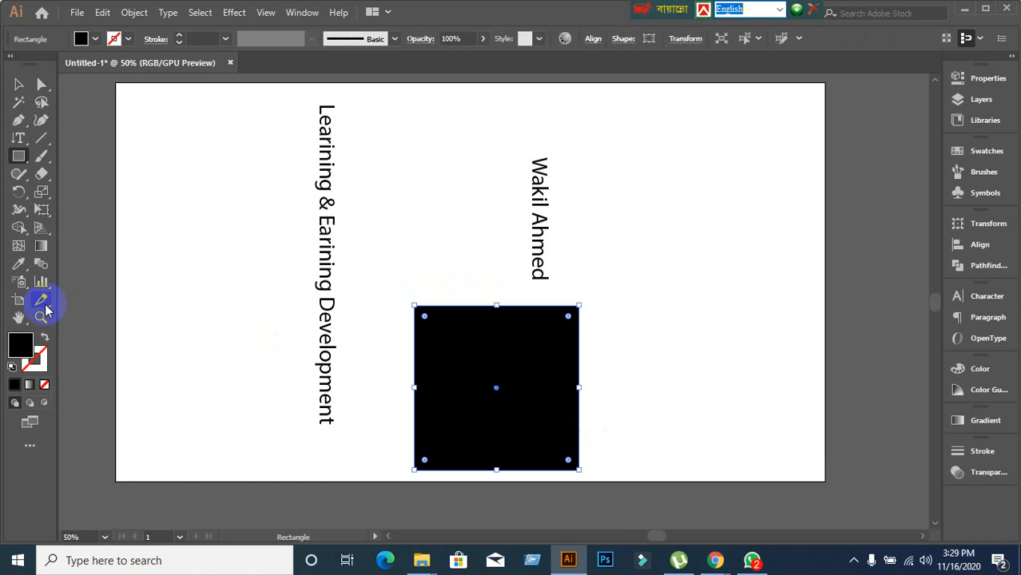
drag(18, 142, 96, 212)
click(472, 312)
text(kjdflkjalkjsdlkfjlak-jsdlfjlakjsdlfjlka-jsldjflakjsldjflajs-dlfj-lakjsldjkfljasldjfka sldjflajdsfljalsdjfaj)
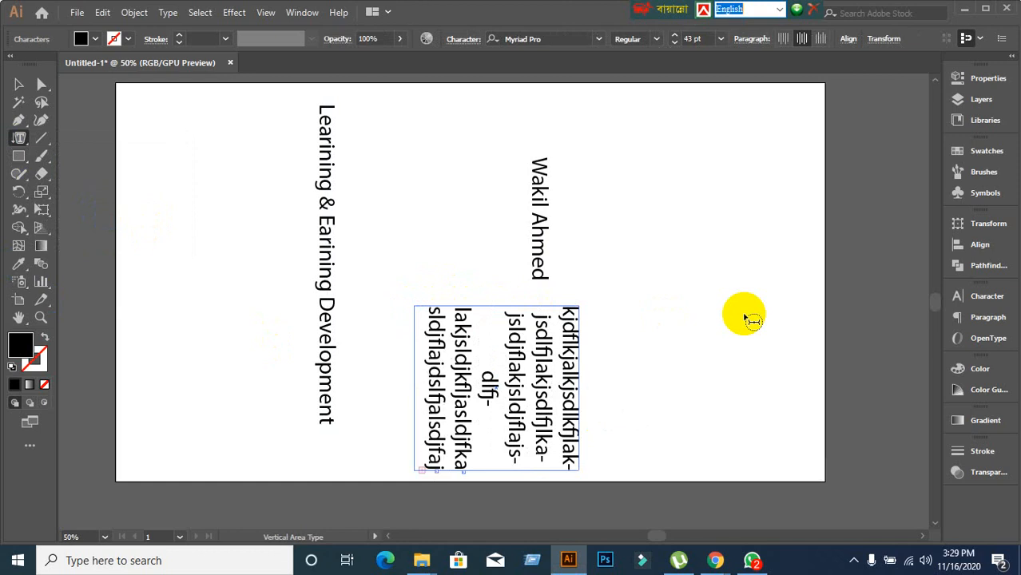
Move the vertical filler text block to the artboard's upper right.
click(18, 85)
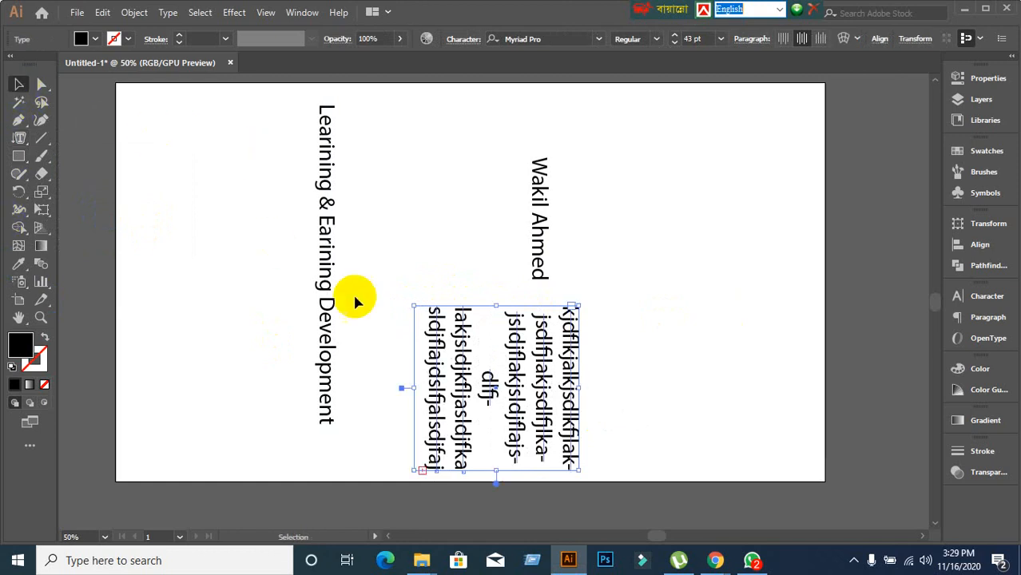
drag(441, 382, 703, 213)
click(494, 335)
Raise the name text to the top edge and draw a black hexagon near the top centre.
drag(537, 232, 617, 151)
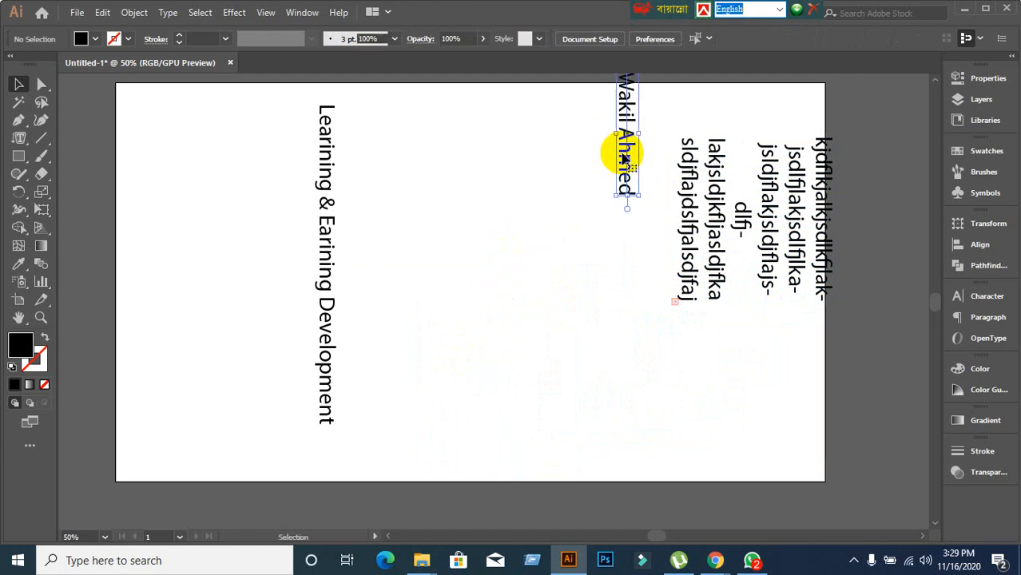
click(171, 289)
drag(19, 164, 102, 213)
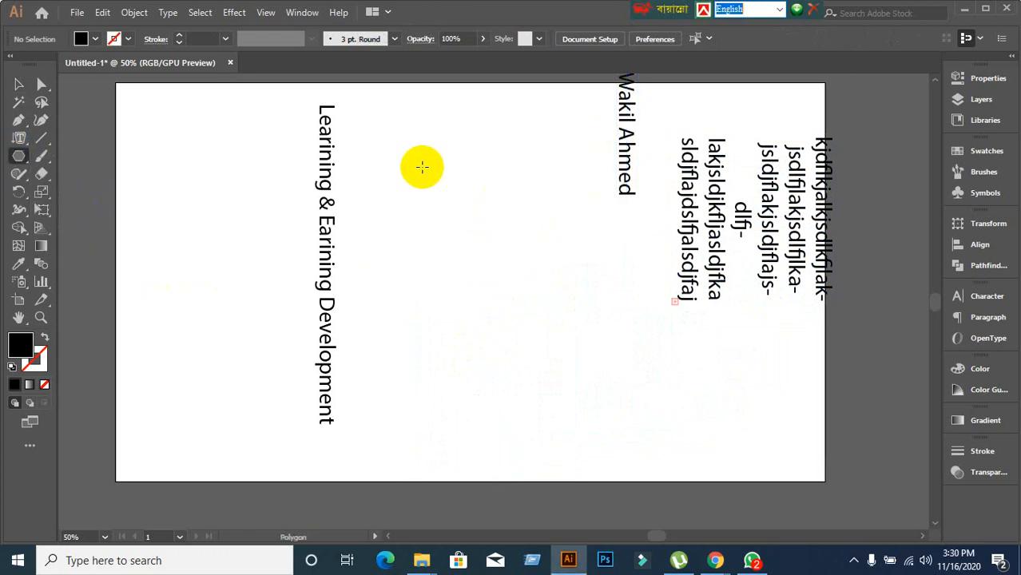
drag(422, 166, 486, 210)
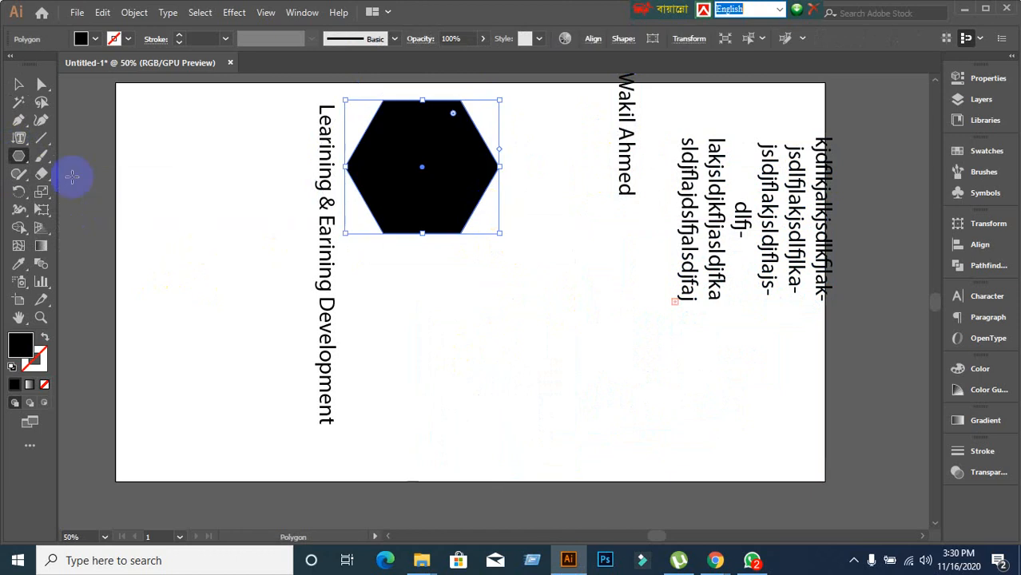
Shift the vertical title further left and move the hexagon down.
click(19, 84)
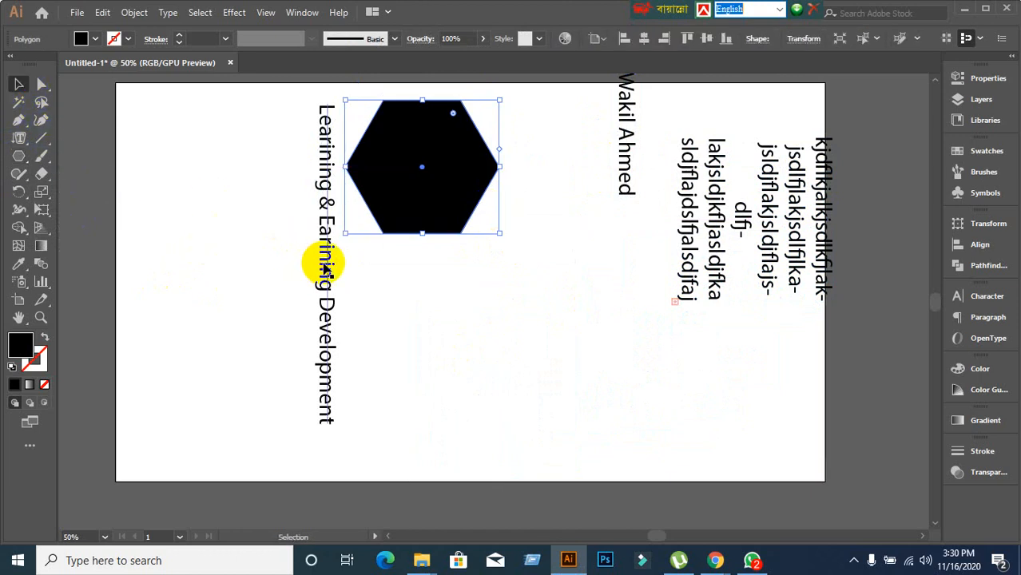
drag(326, 271, 225, 245)
click(444, 234)
drag(439, 214, 446, 244)
Turn the hexagon into a vertical area-type container filled with typed filler text.
drag(20, 142, 118, 224)
click(433, 169)
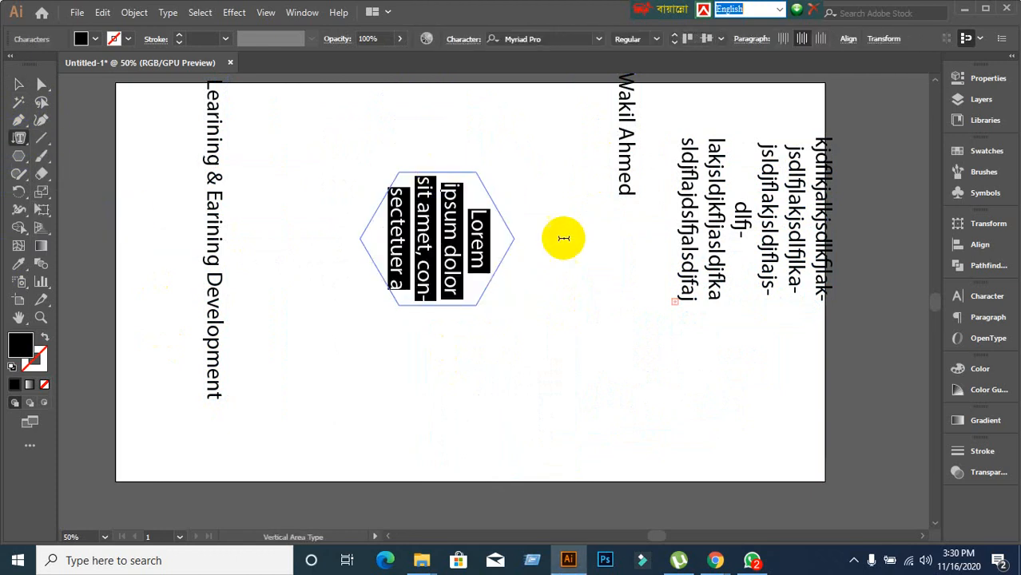
text(jflkajlskdjflkjasldjf)
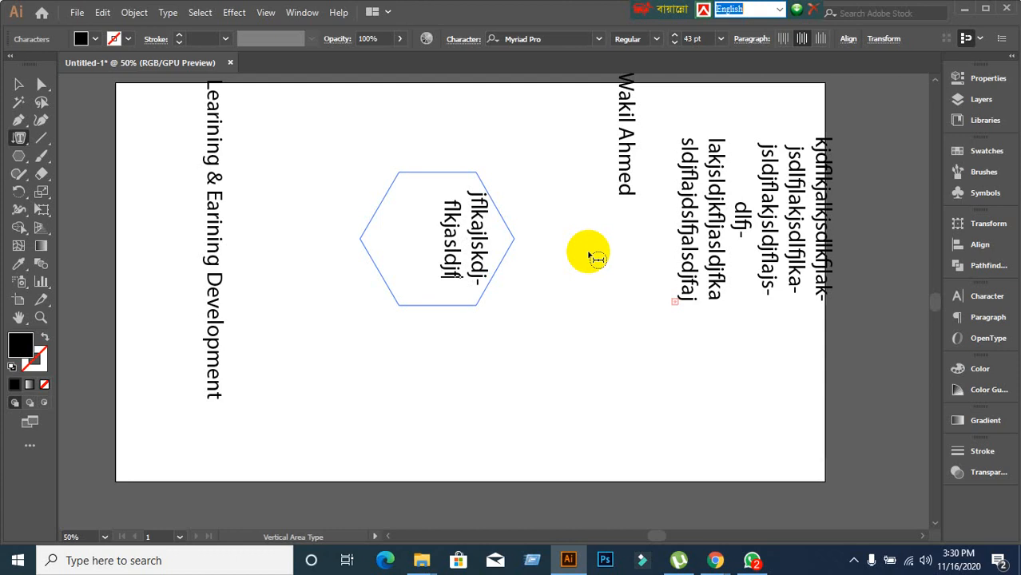
text(lkjasldjfljasldkjfljasldjflakjsd)
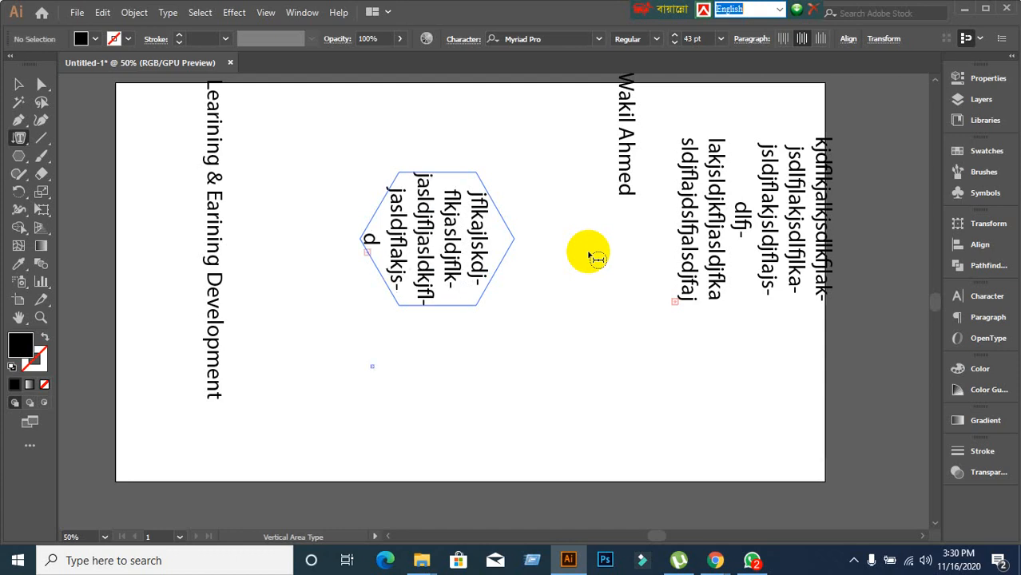
click(18, 85)
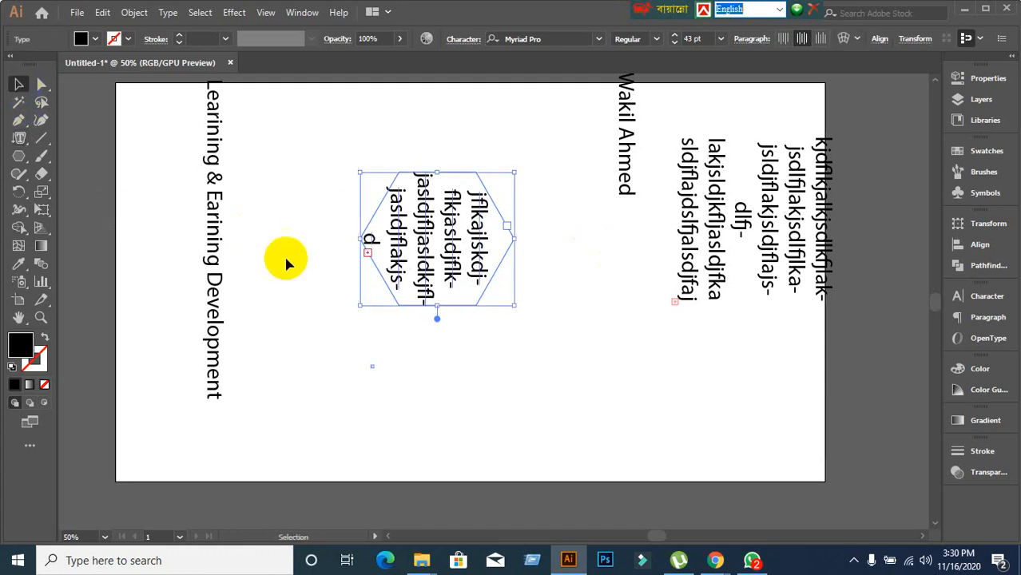
click(445, 409)
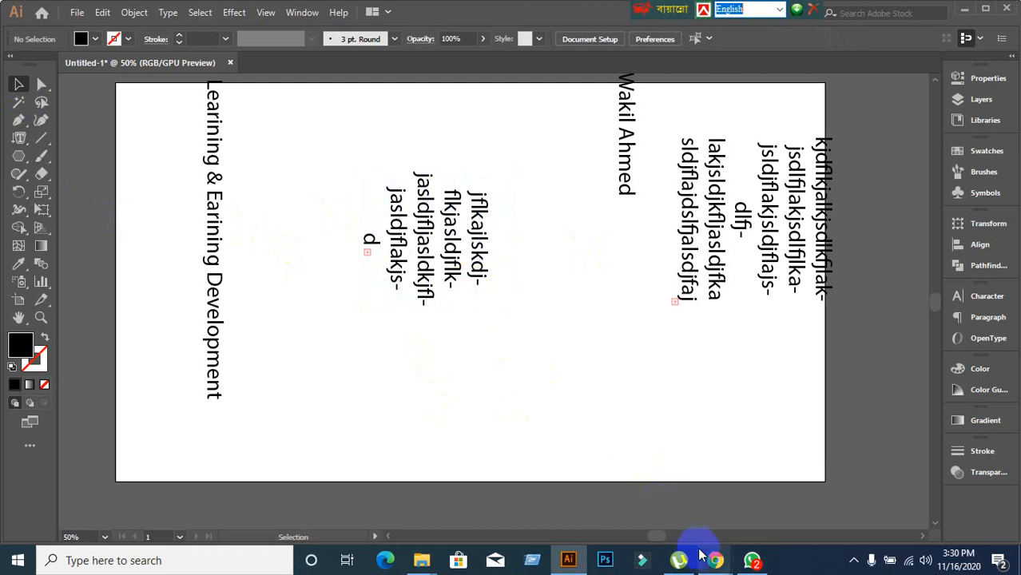
Mute another talking participant for everyone from the Meet People list.
mouse_move(704, 559)
click(597, 507)
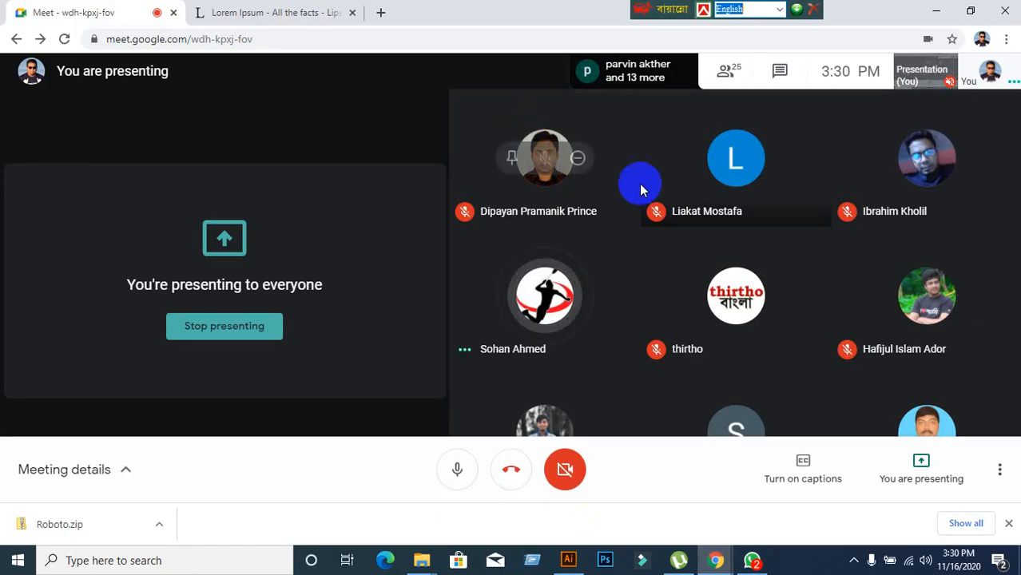
click(718, 80)
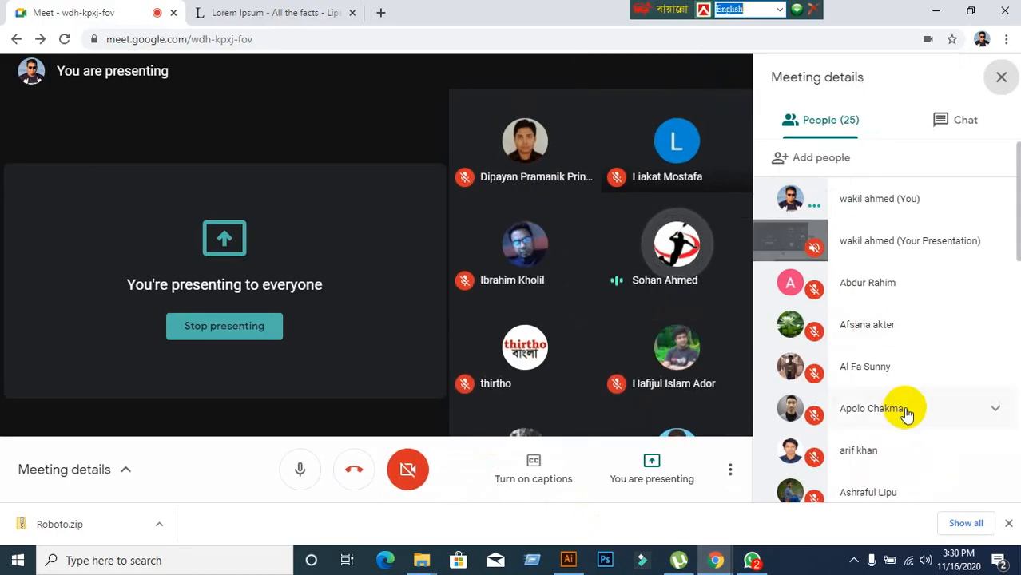
scroll(907, 415, down, 5)
scroll(907, 415, down, 1)
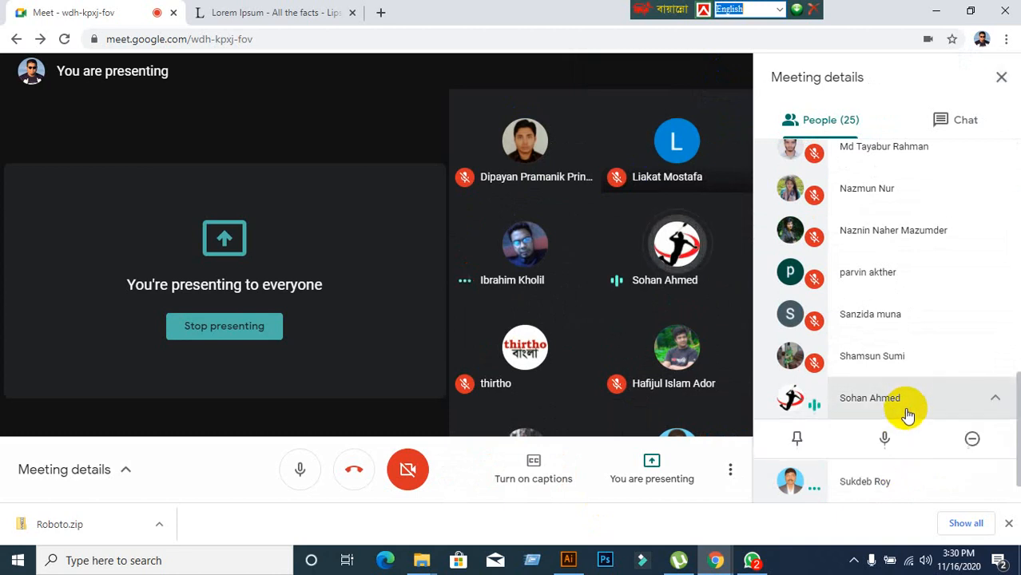
click(905, 408)
click(884, 440)
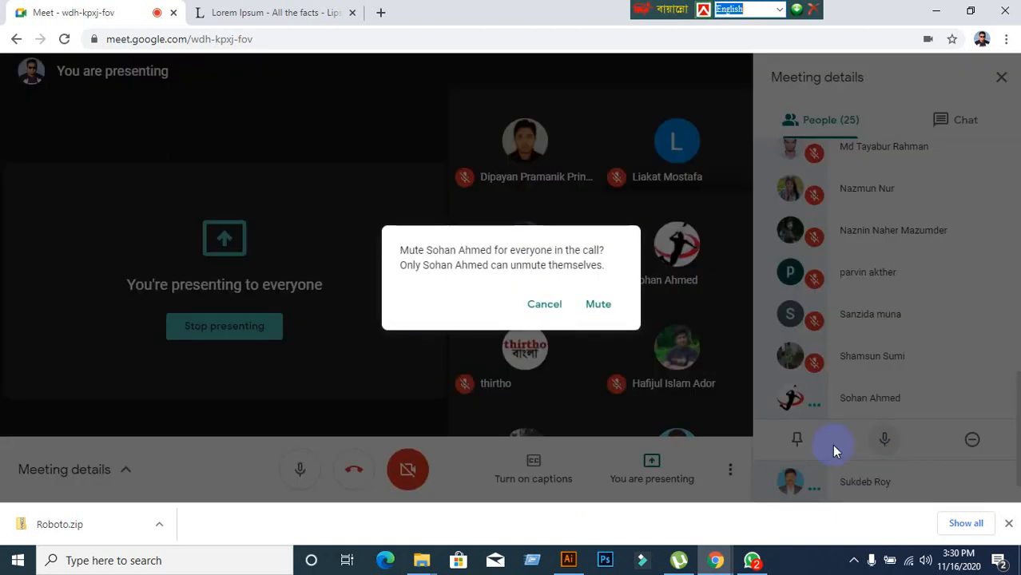
click(597, 307)
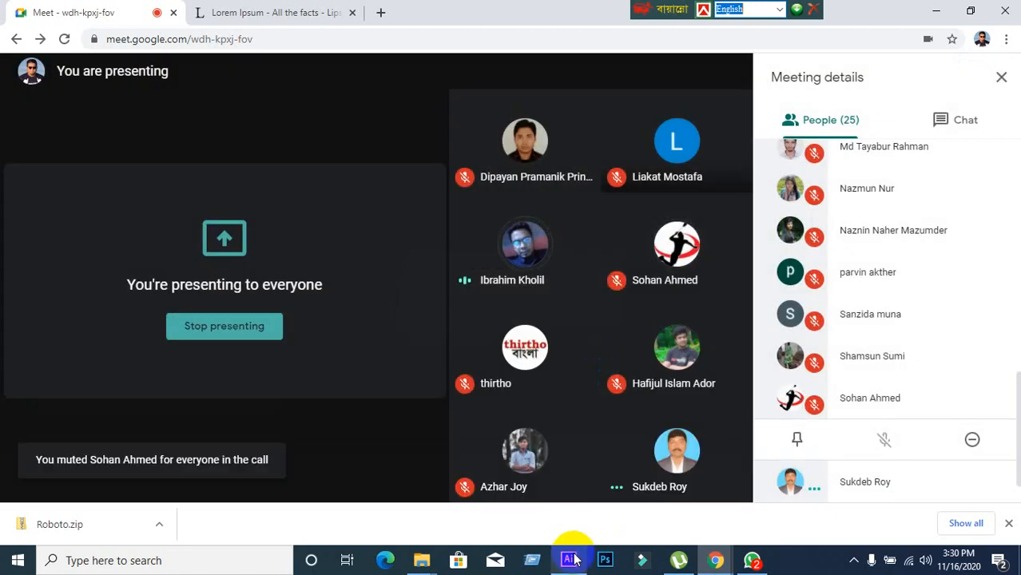
Delete the hexagon's vertical text block in Illustrator.
mouse_move(568, 562)
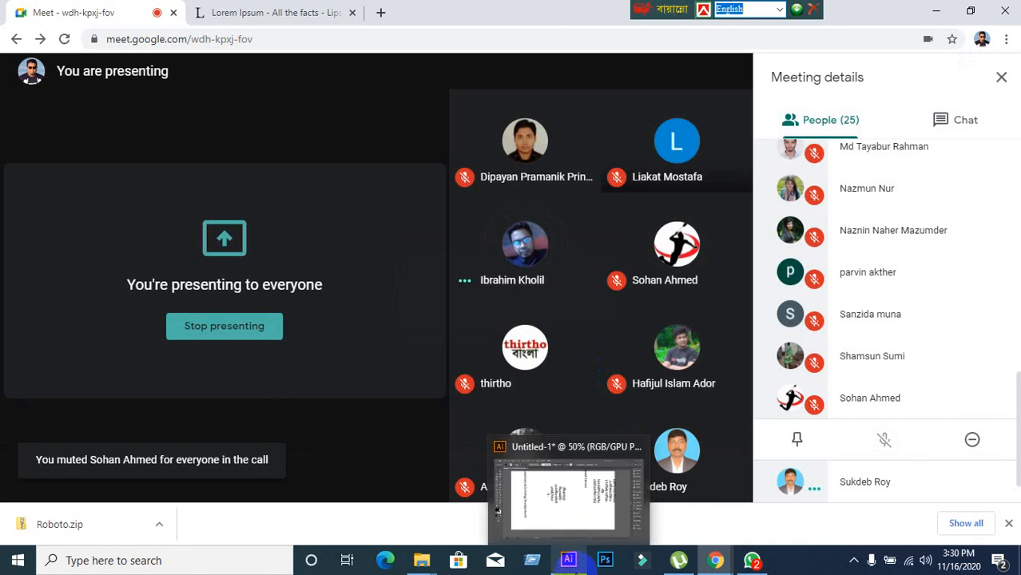
click(567, 562)
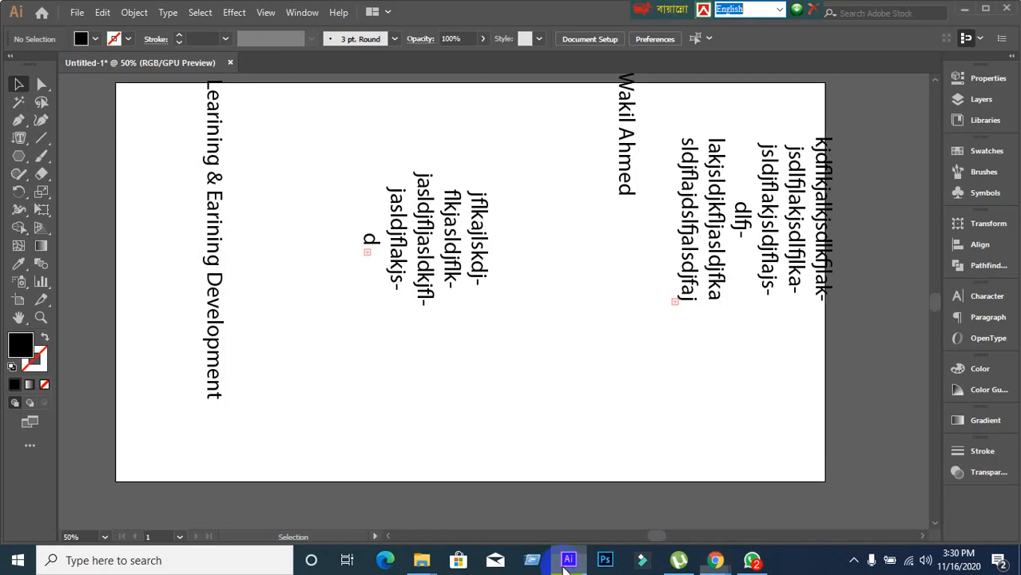
drag(336, 129, 503, 332)
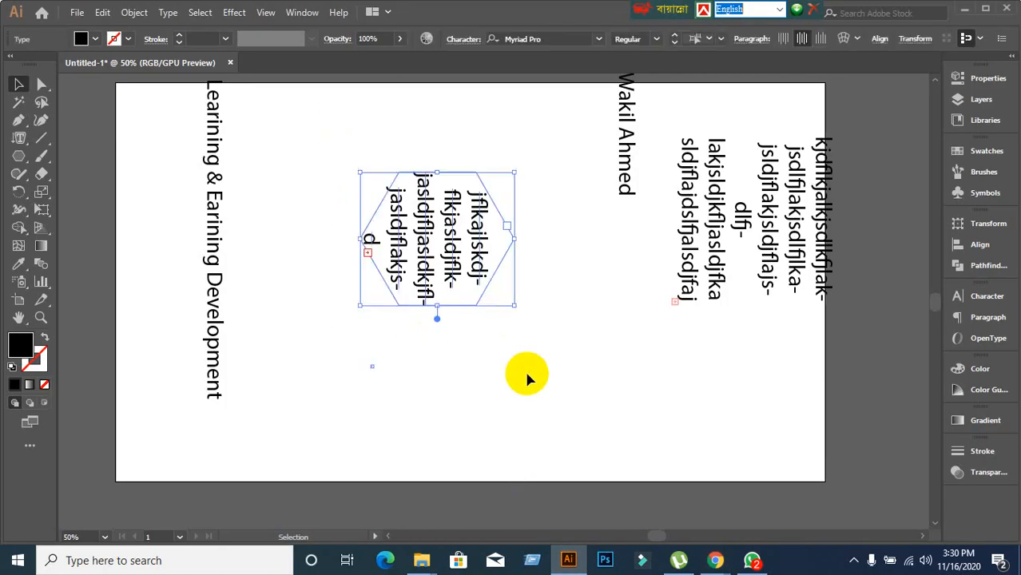
key(Delete)
Browse the type and shape tool flyouts, briefly checking the Meet call.
drag(16, 139, 74, 216)
drag(18, 156, 56, 192)
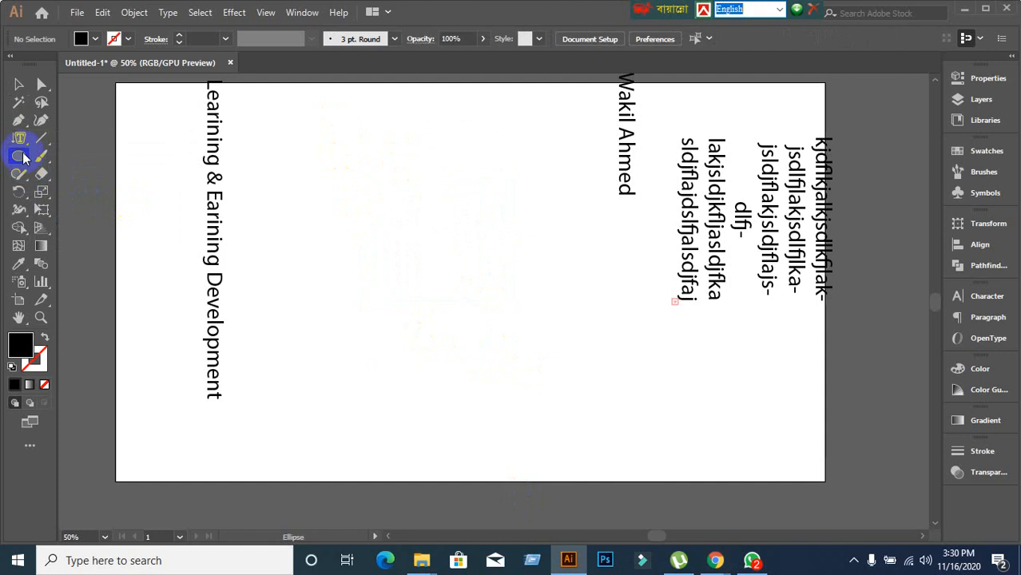
drag(22, 145, 633, 412)
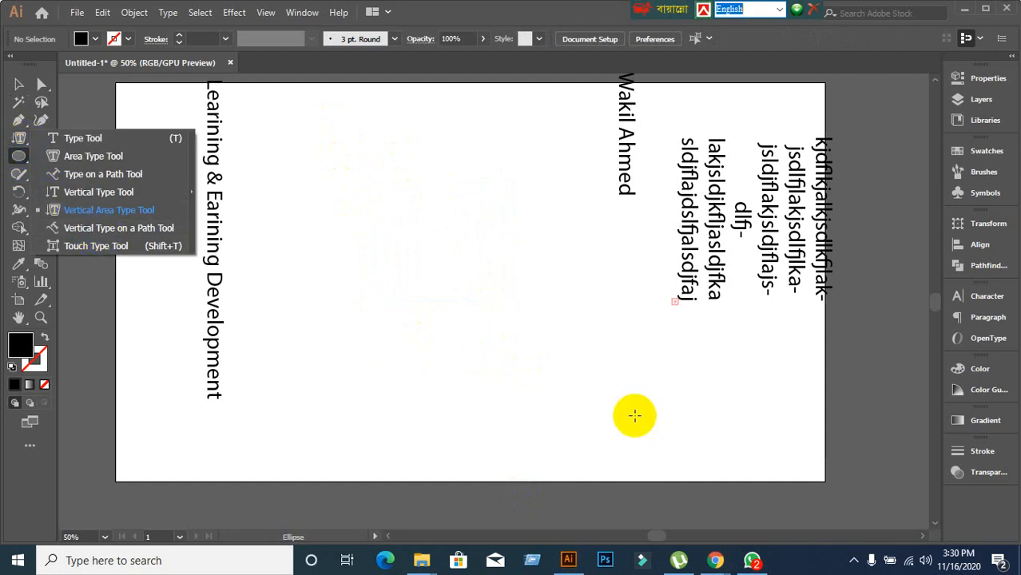
click(715, 559)
click(607, 516)
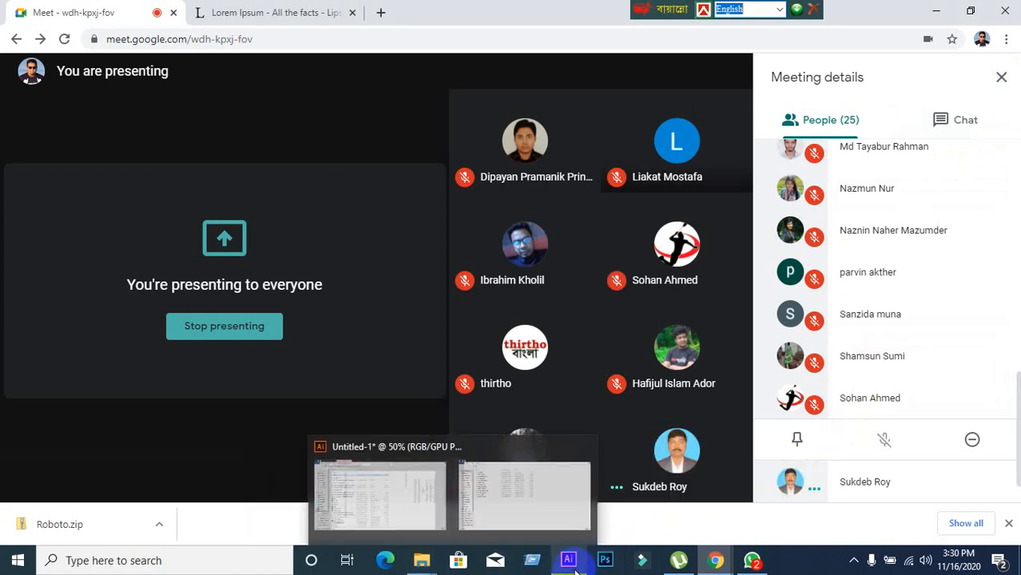
click(548, 453)
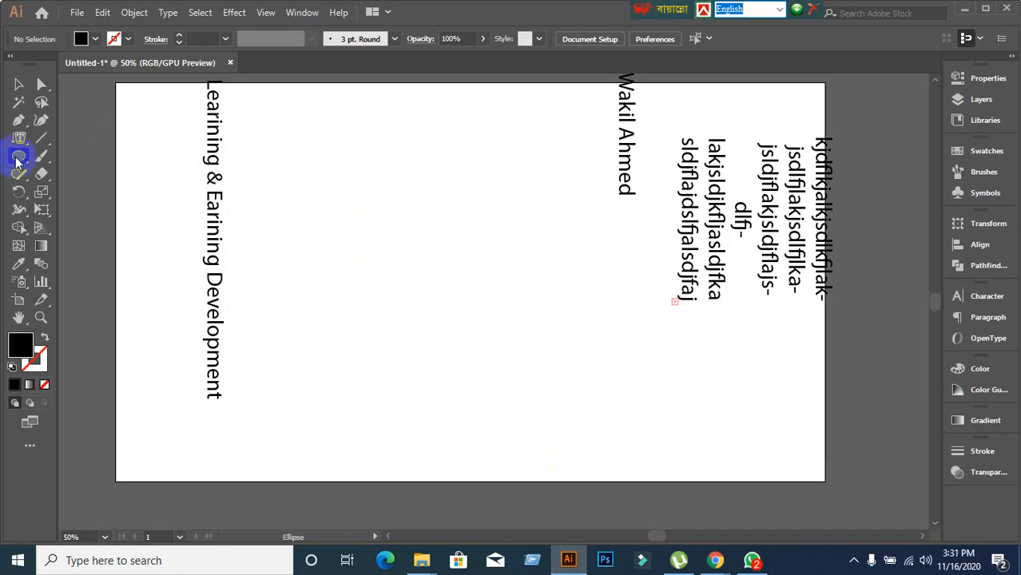
Draw a circle, undo it, and draw a black square in the artboard centre instead.
drag(18, 160, 81, 190)
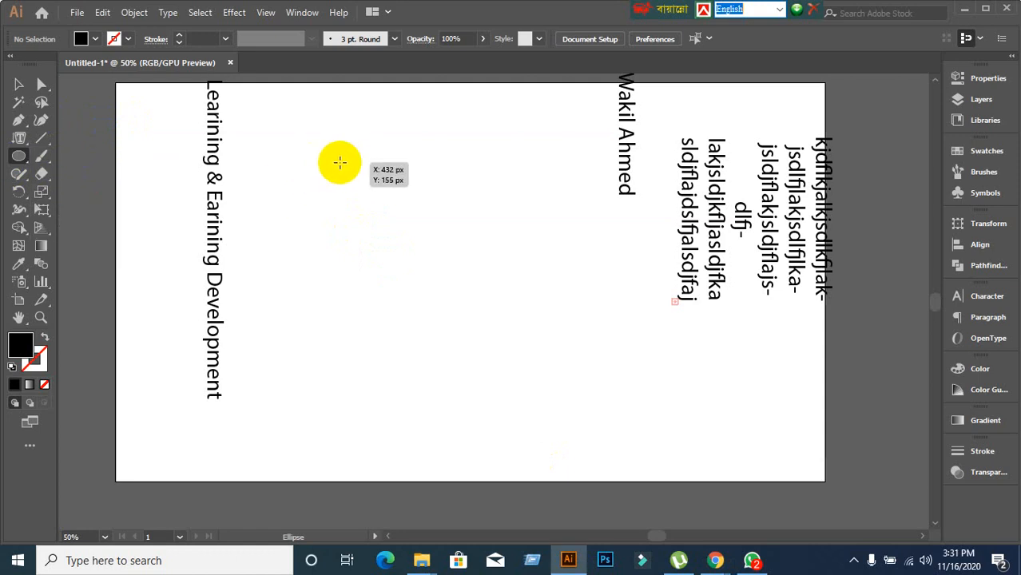
drag(351, 158, 505, 326)
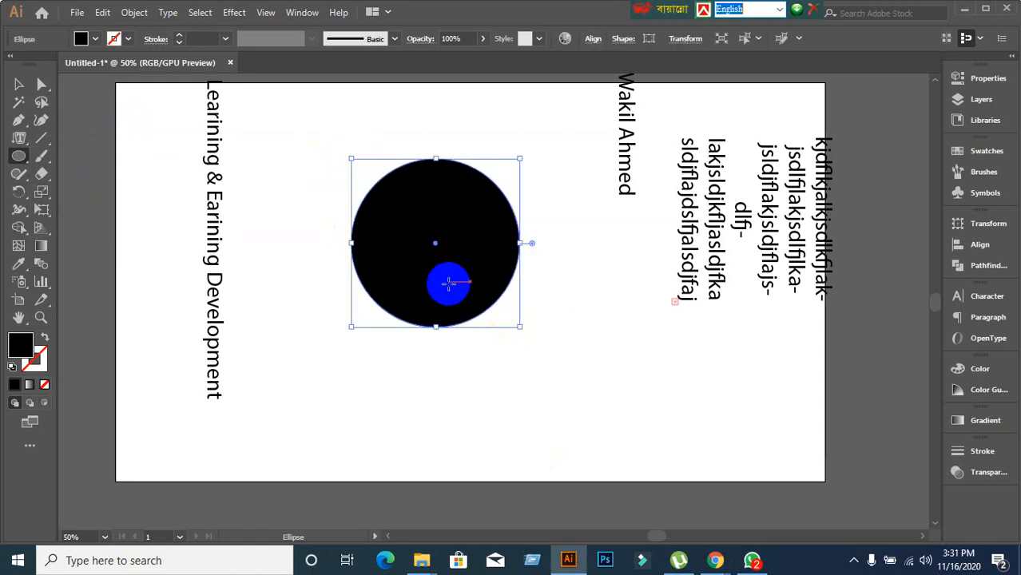
key(ctrl+z)
drag(16, 162, 50, 153)
drag(351, 149, 561, 357)
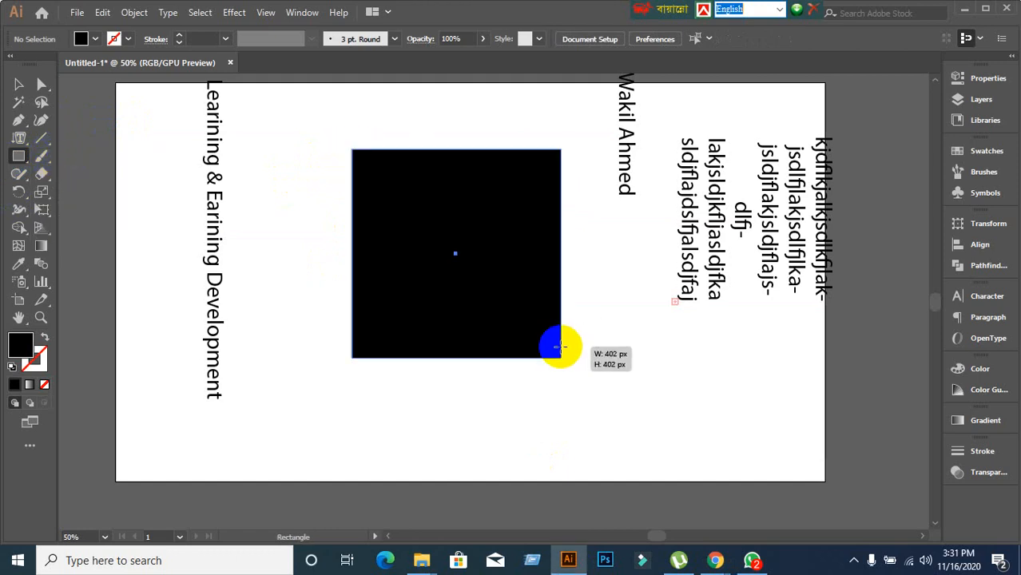
Choose Vertical Type on a Path and run placeholder text around the square's outline.
click(24, 147)
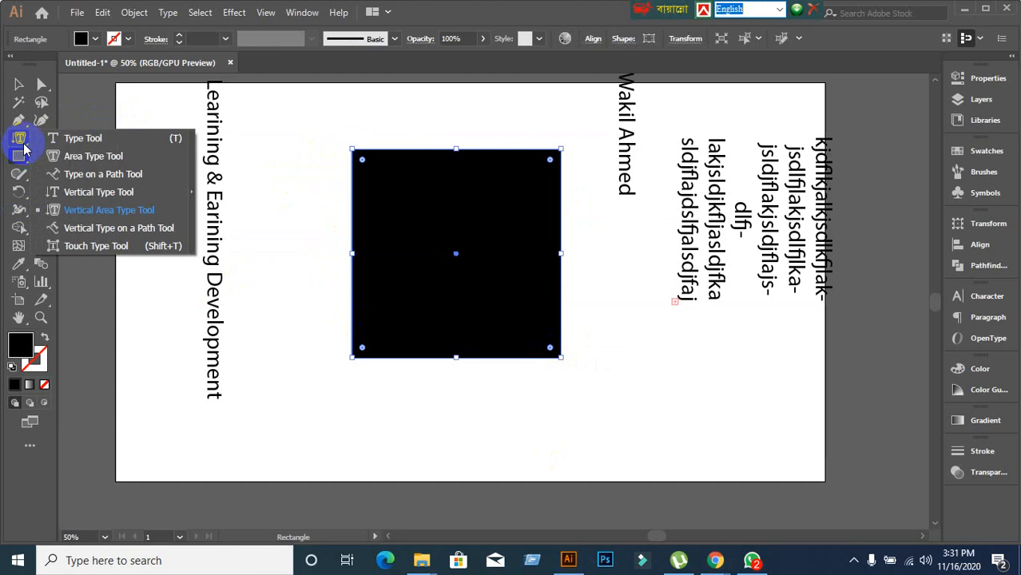
drag(24, 148, 95, 214)
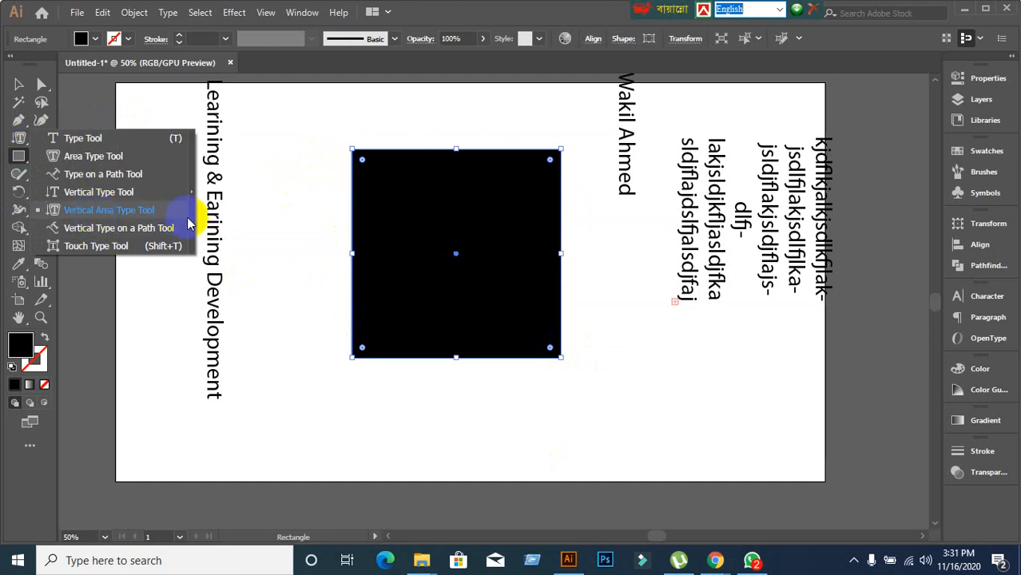
drag(188, 223, 101, 227)
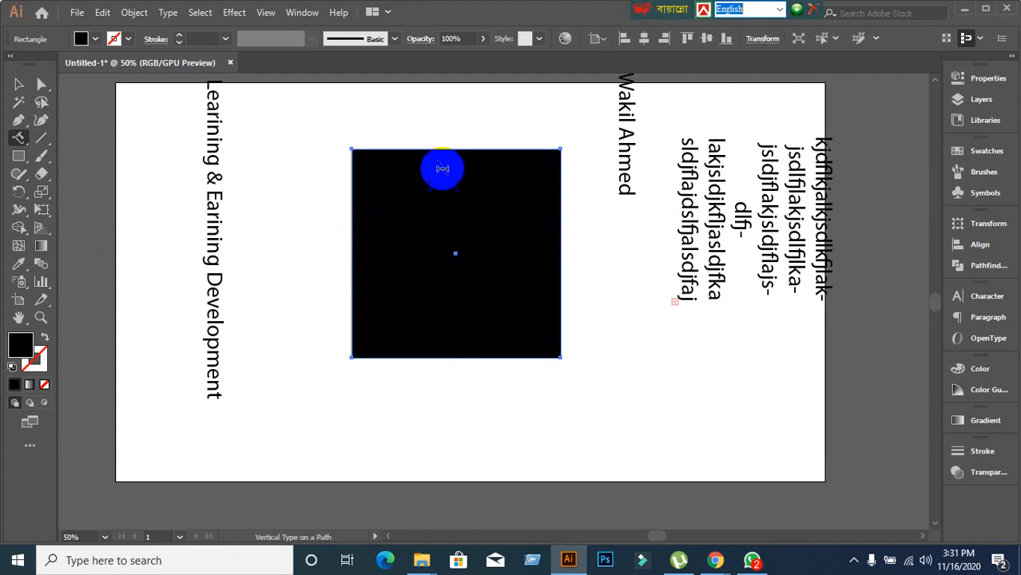
click(447, 148)
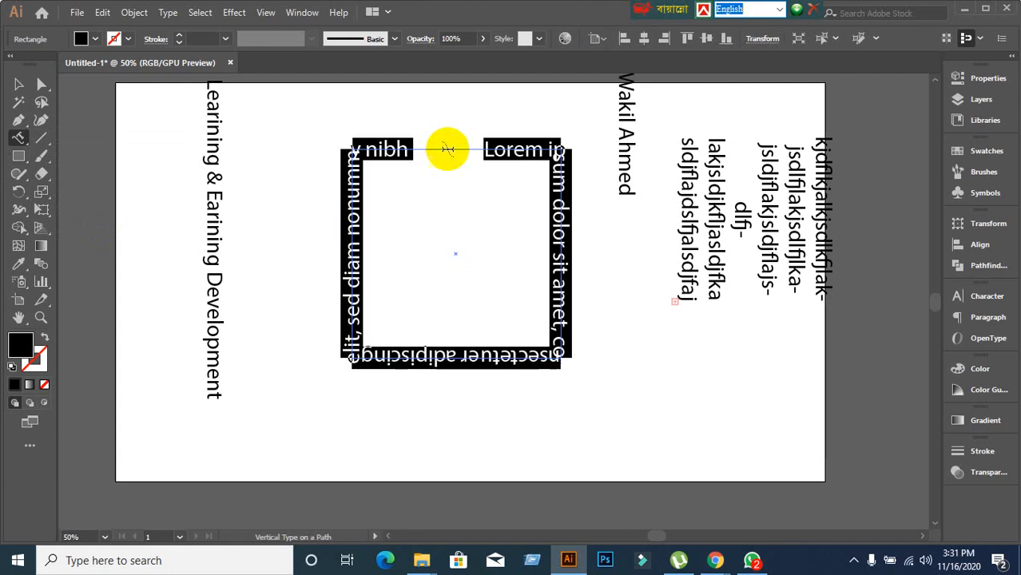
text(fjal)
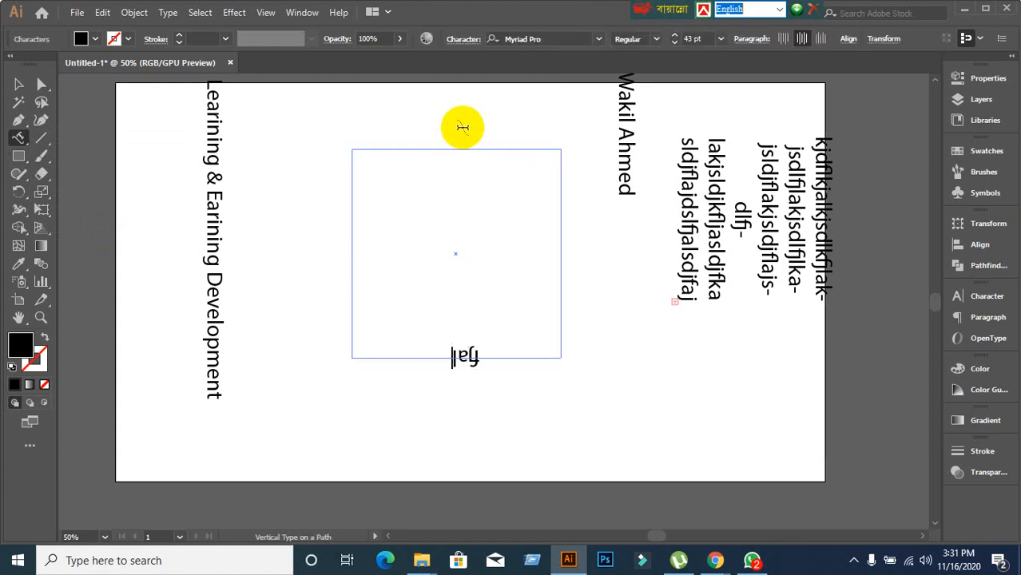
text(jdlfjlajsdlfjlaksdjfljalsdkjflkjasdlkjflkjalskdjfljadljflkdajs)
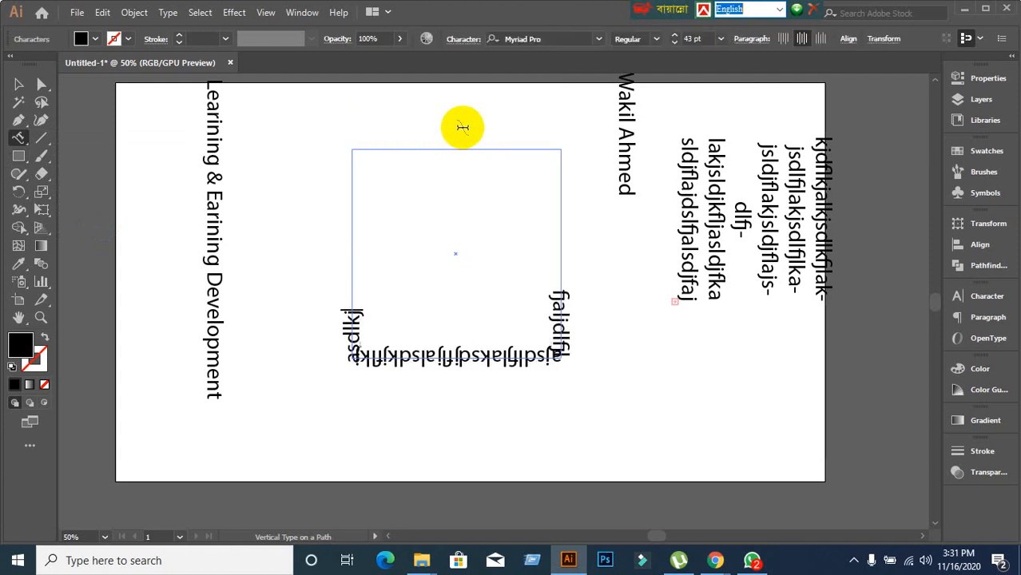
text(kasdjflkjasldkjflkajdlfj)
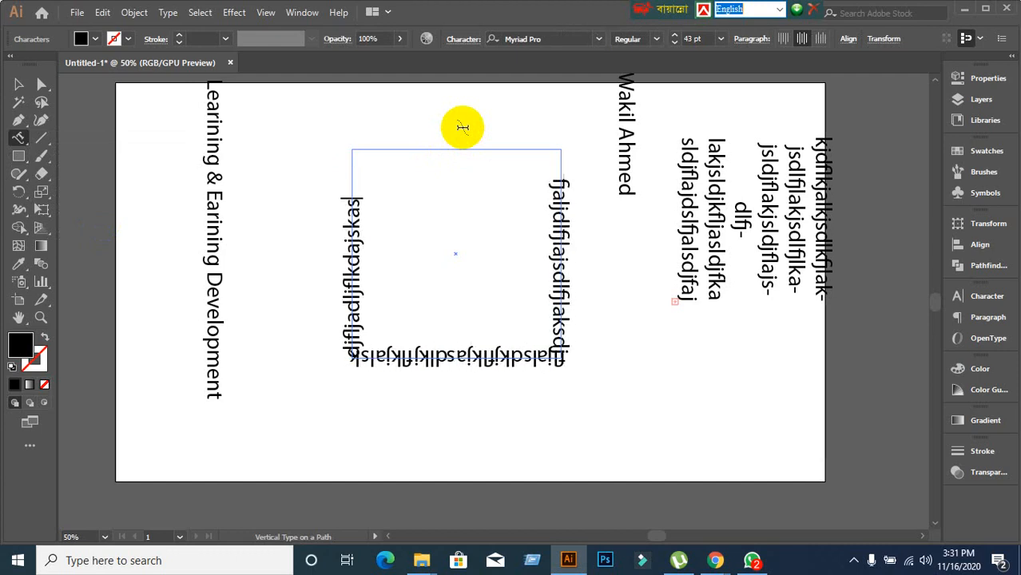
text(asdjfljalsdjd)
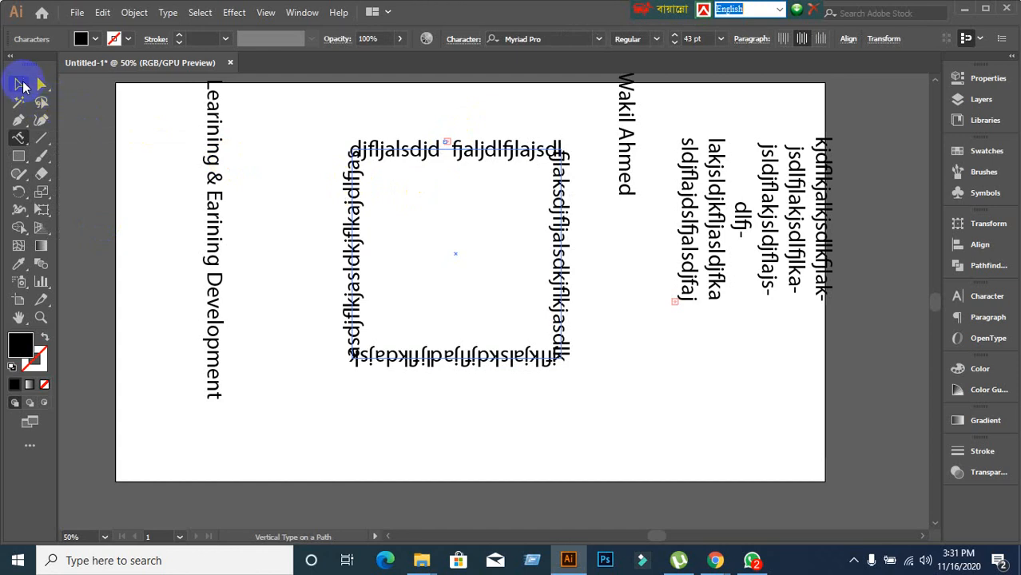
Try starting another vertical path text, dismiss the warning, and return to the Selection tool.
click(378, 148)
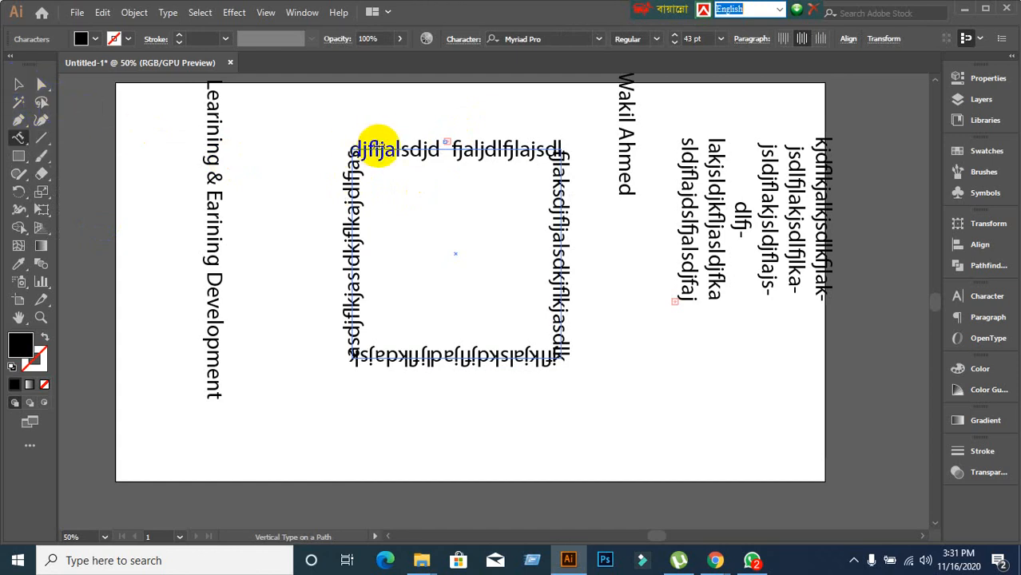
click(21, 138)
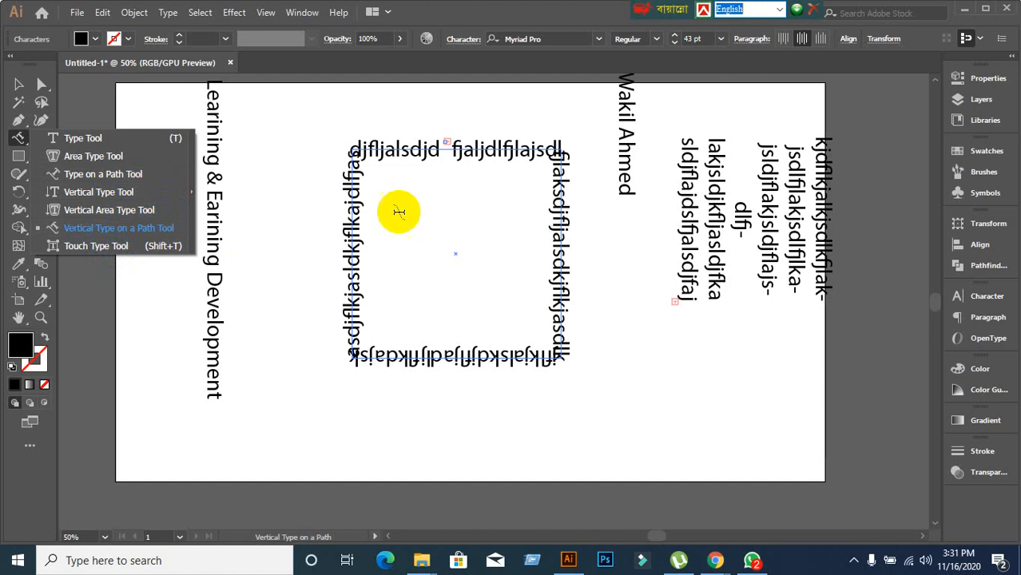
scroll(476, 152, up, 3)
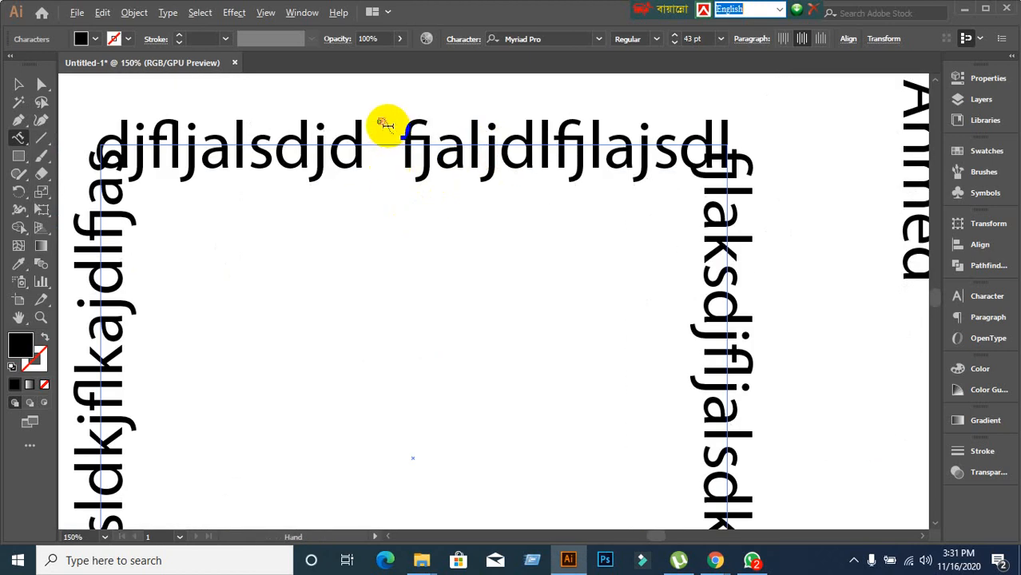
scroll(388, 144, up, 1)
scroll(389, 148, down, 7)
scroll(398, 271, up, 4)
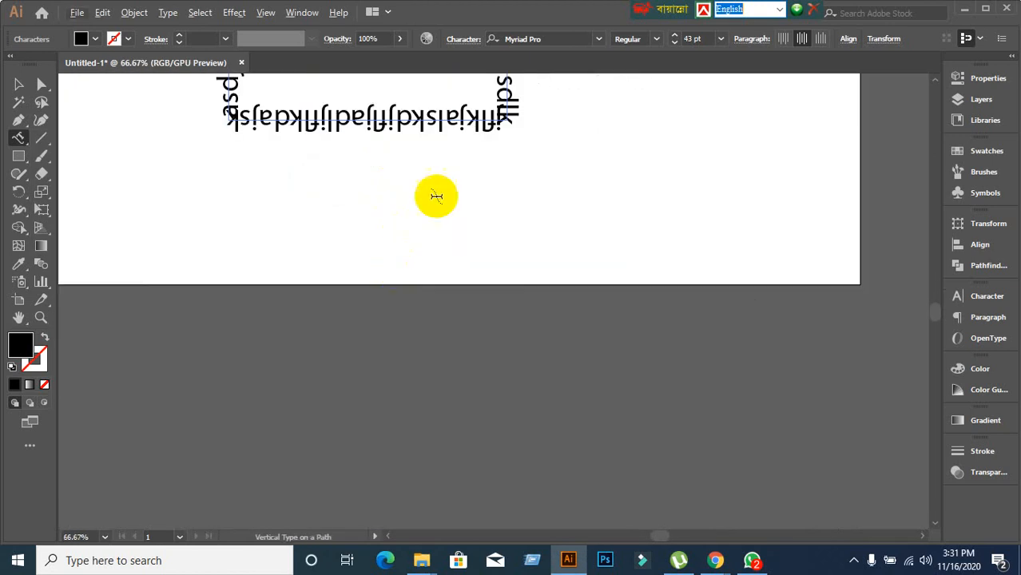
click(449, 166)
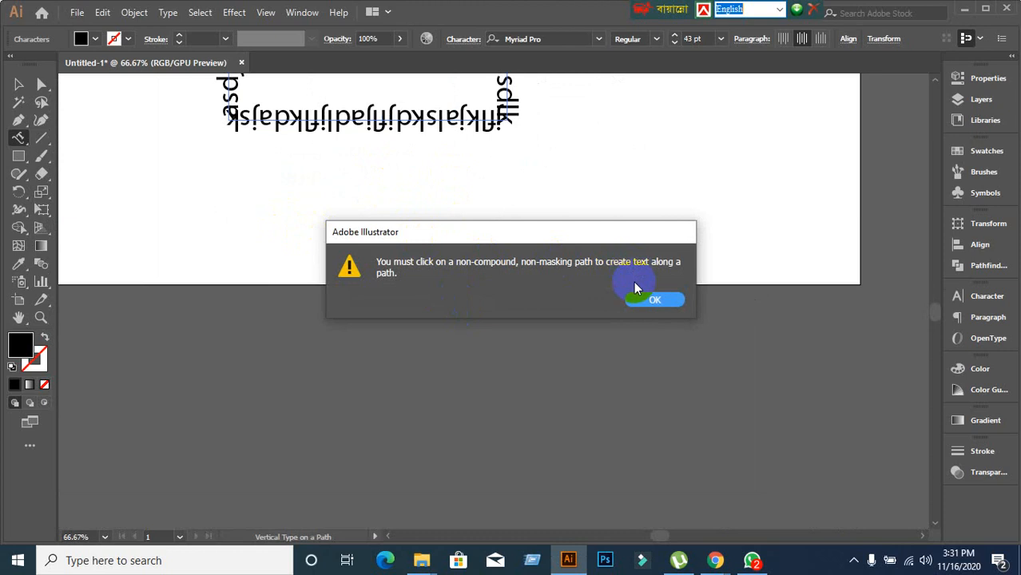
click(639, 299)
click(19, 83)
Drag the path-type brackets to slide the text's start point and shorten the visible text.
scroll(159, 151, up, 2)
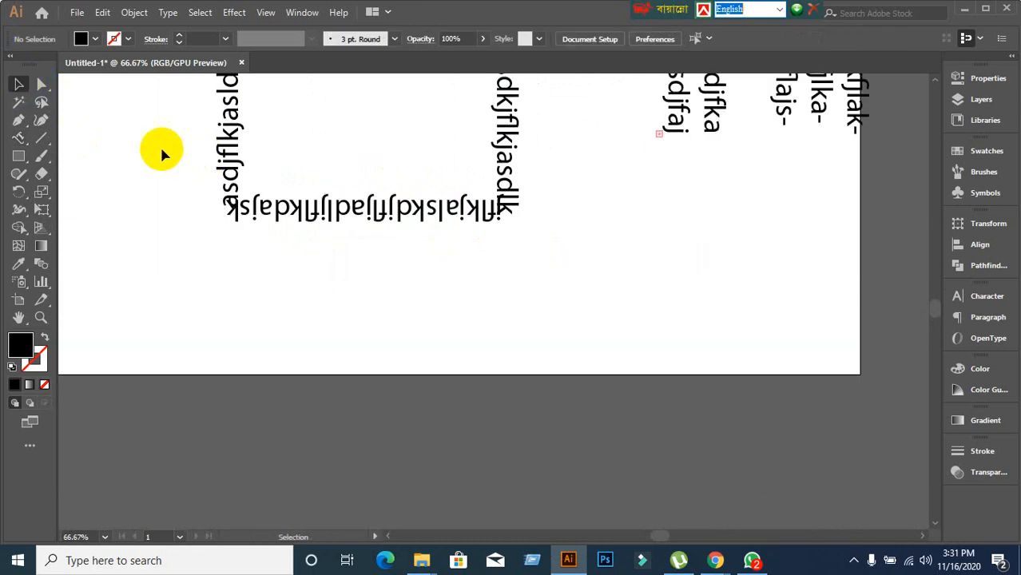
click(318, 239)
scroll(384, 319, up, 2)
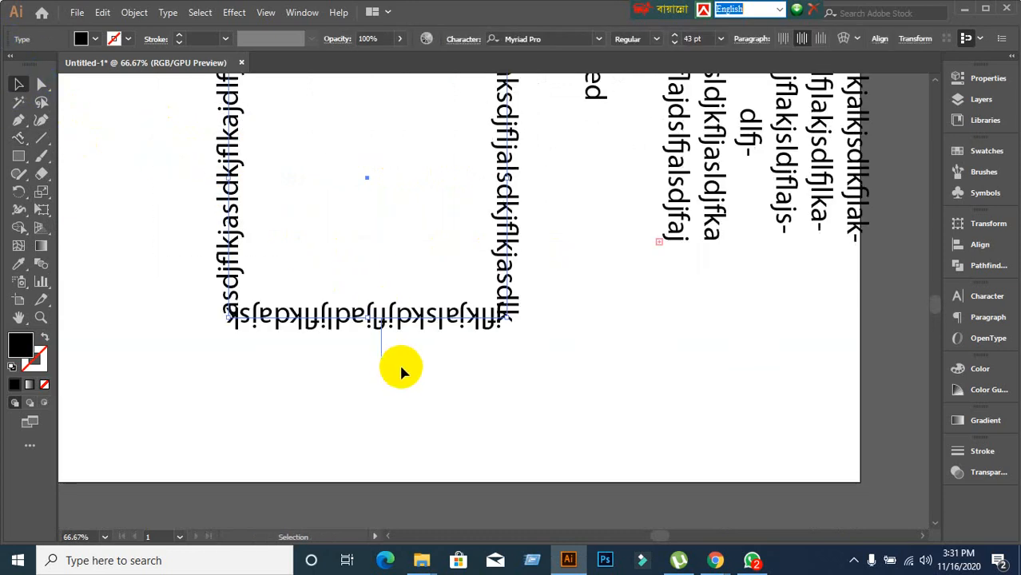
scroll(386, 319, up, 4)
scroll(364, 230, up, 3)
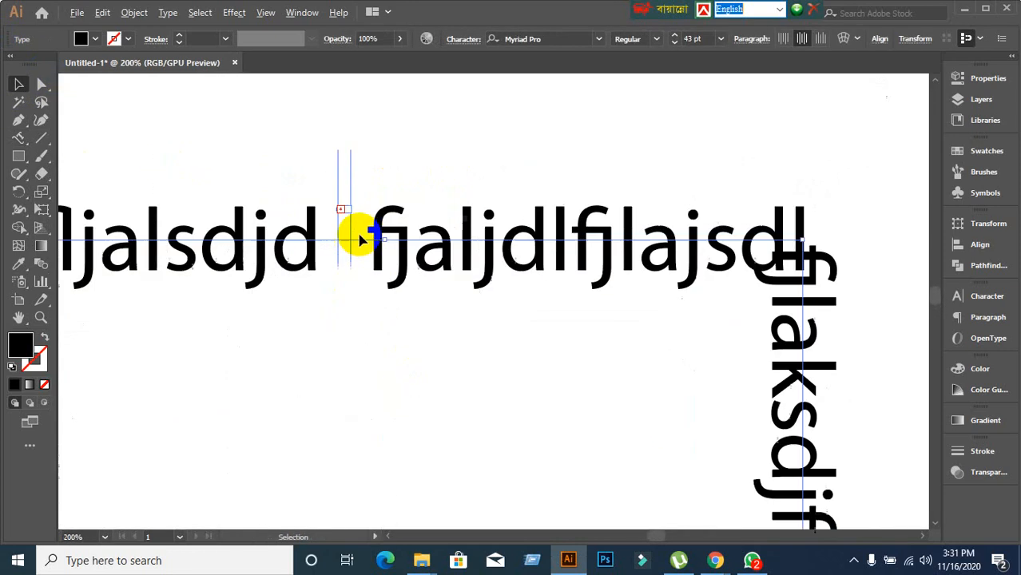
drag(351, 182, 455, 184)
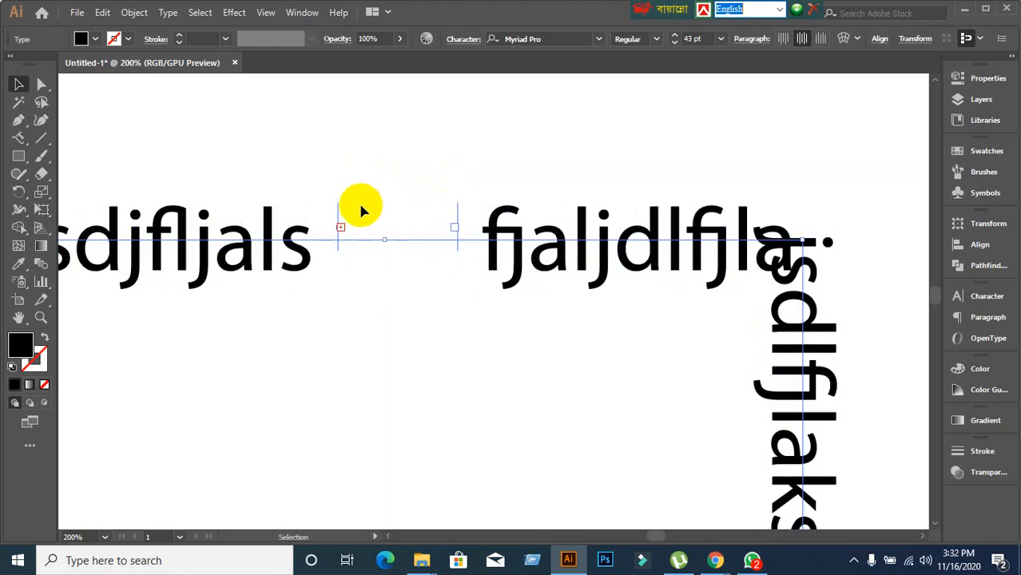
drag(338, 214, 156, 233)
scroll(288, 296, down, 4)
key(space)
drag(300, 362, 346, 209)
Marquee-select all the type demos on the artboard and delete them.
click(187, 292)
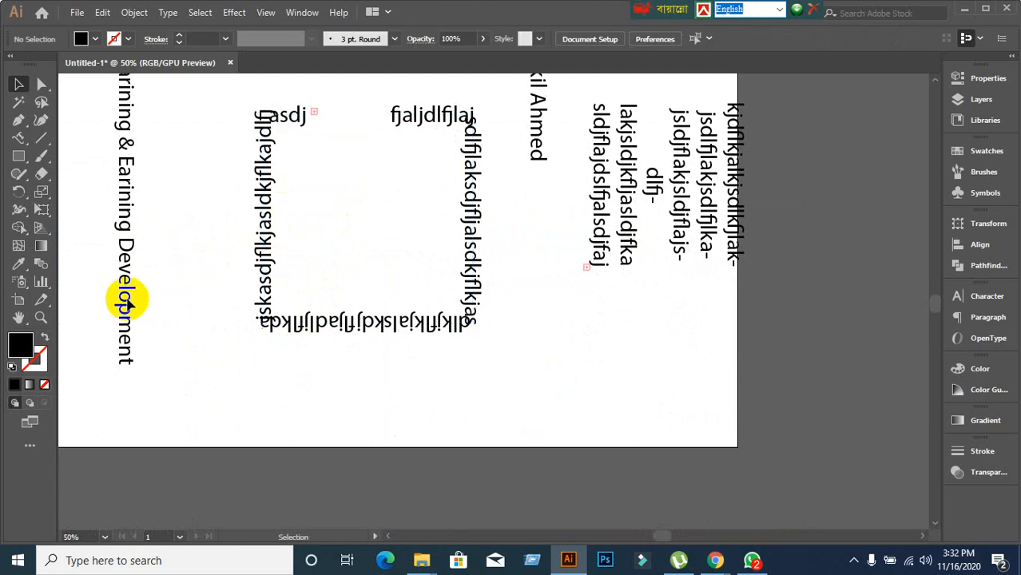
click(17, 138)
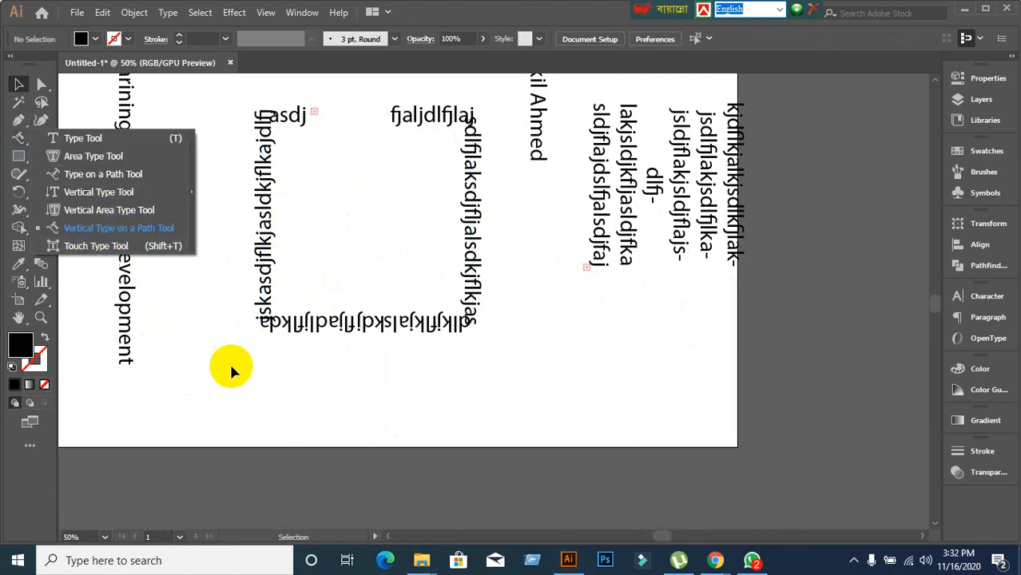
scroll(254, 376, down, 2)
scroll(254, 376, up, 1)
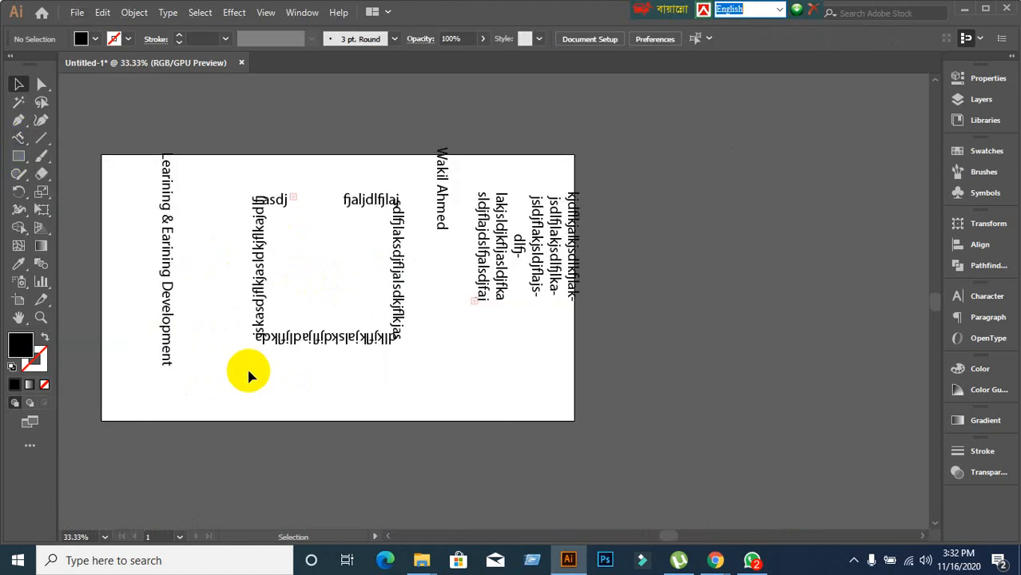
drag(160, 153, 660, 409)
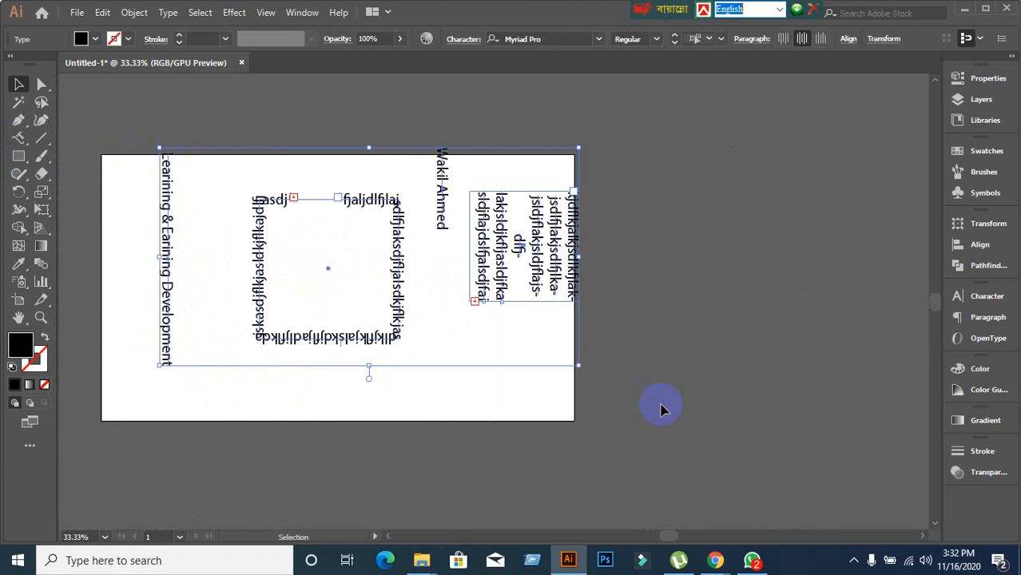
key(Delete)
scroll(219, 287, up, 1)
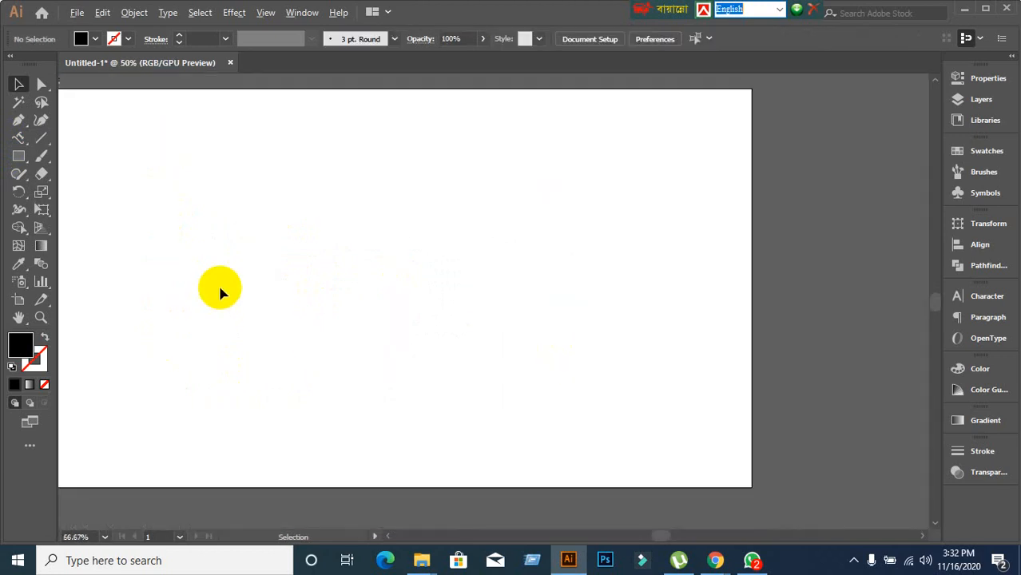
key(space)
Type the word LEDP as horizontal text on the empty artboard.
drag(214, 291, 354, 258)
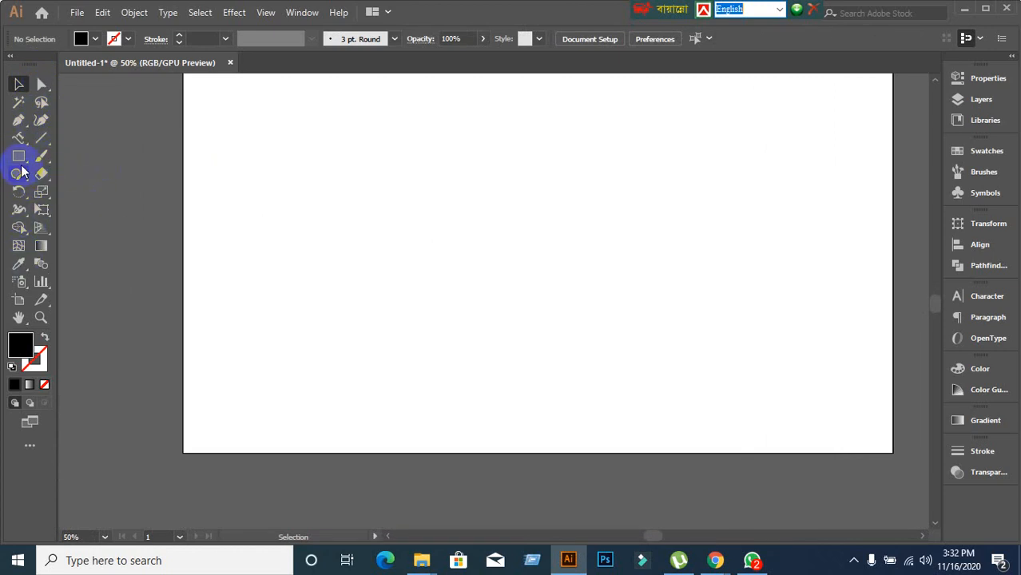
right_click(21, 141)
click(84, 138)
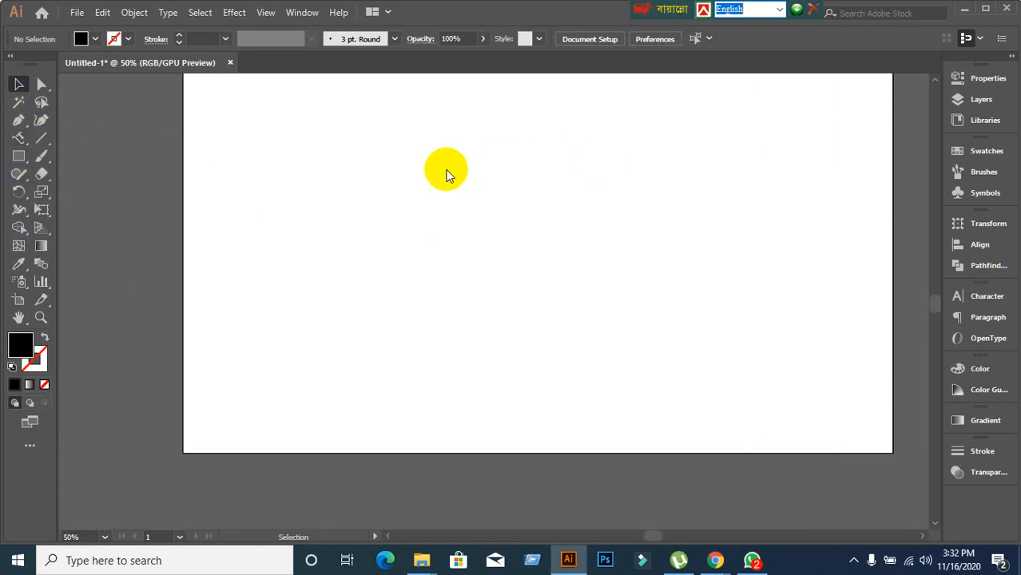
click(370, 210)
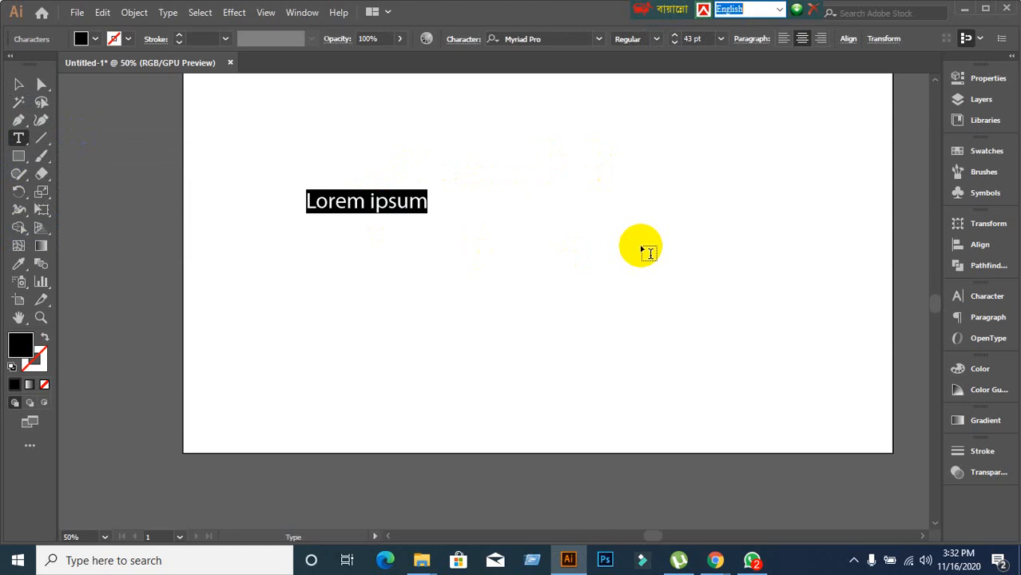
text(LEDP)
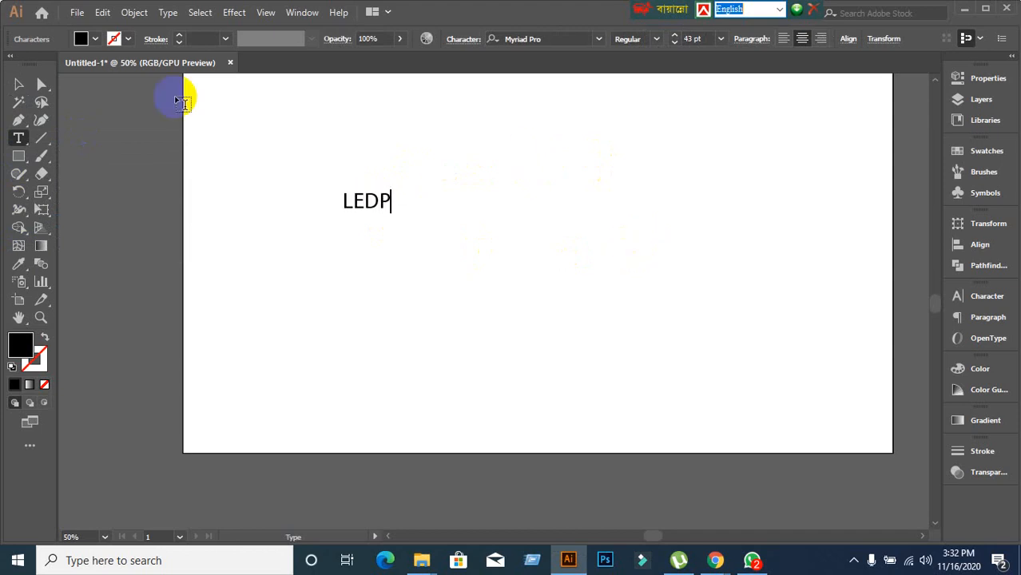
click(18, 84)
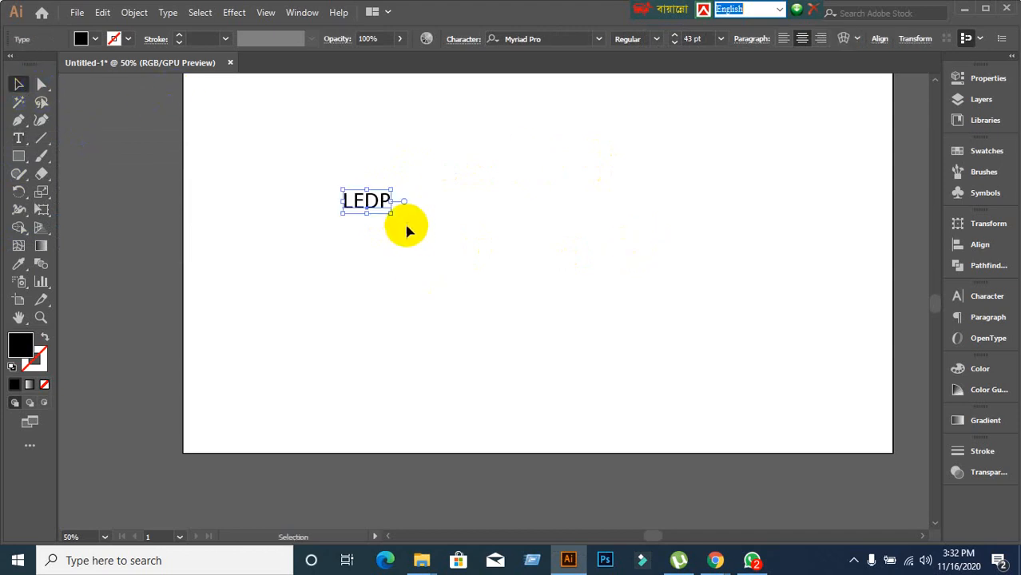
Set LEDP to 147 pt in the Character panel and move it toward the artboard centre.
drag(391, 214, 644, 353)
key(ctrl+z)
click(990, 296)
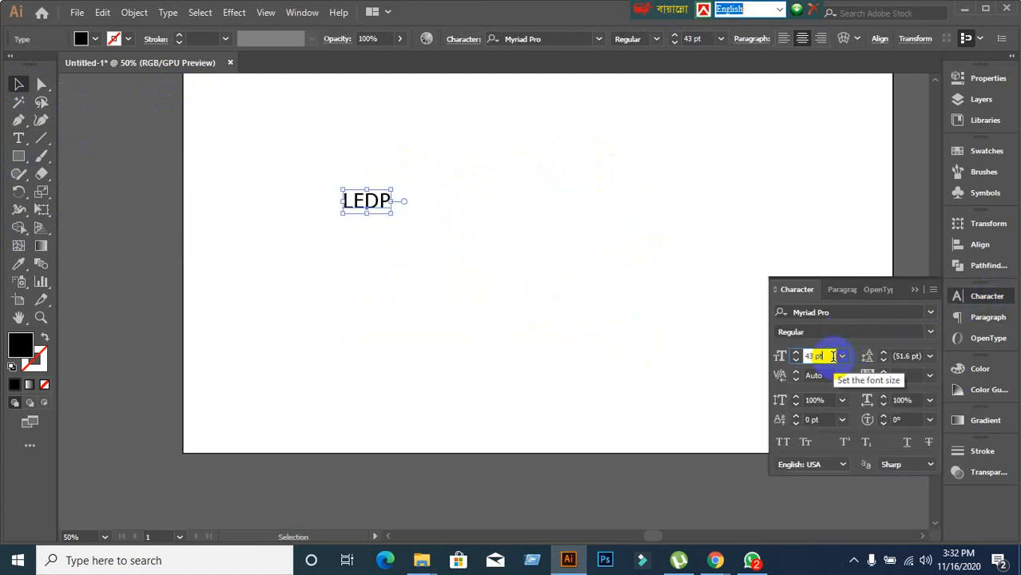
scroll(832, 357, up, 20)
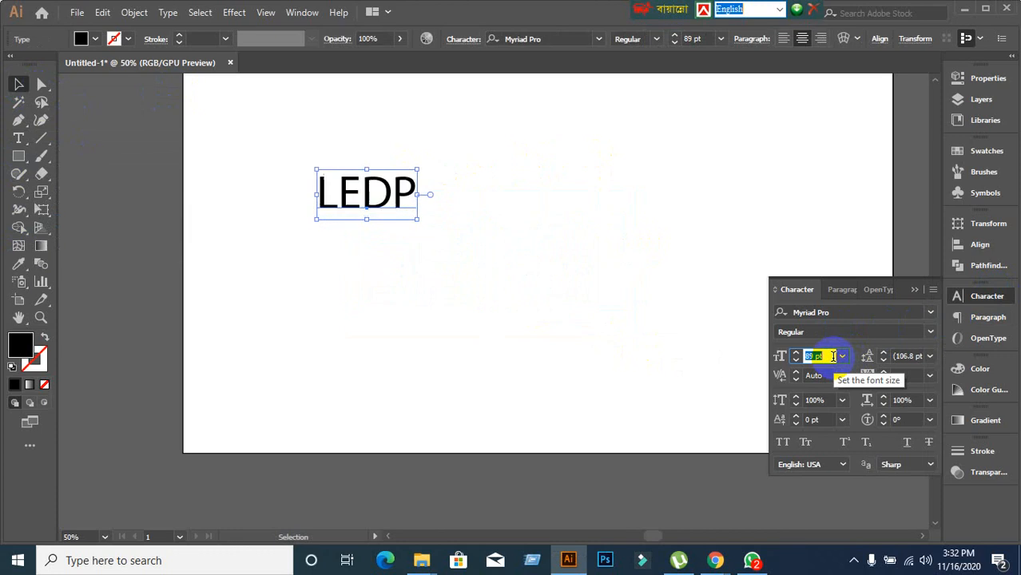
scroll(832, 356, up, 20)
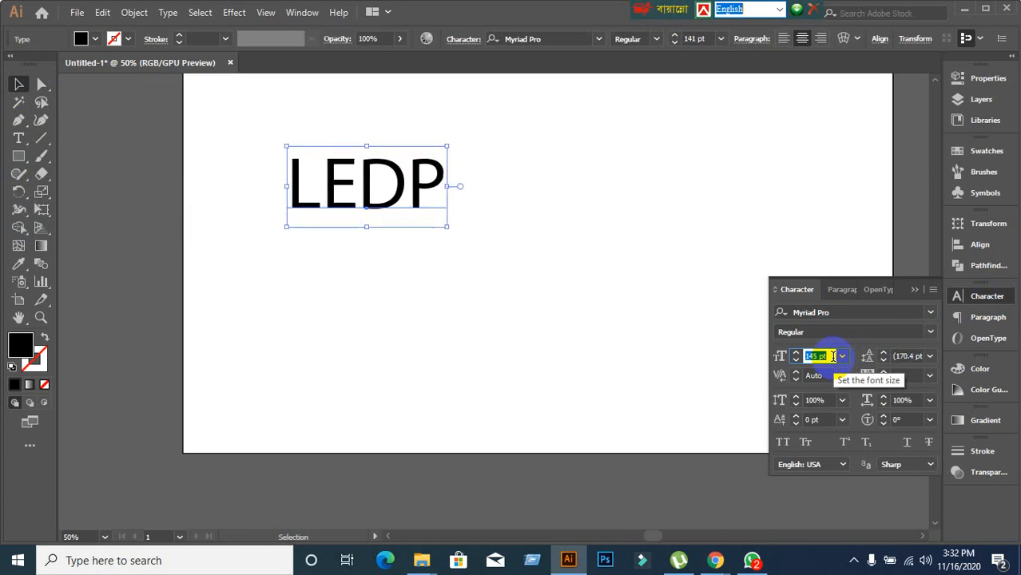
scroll(832, 356, up, 2)
click(578, 329)
drag(396, 184, 467, 217)
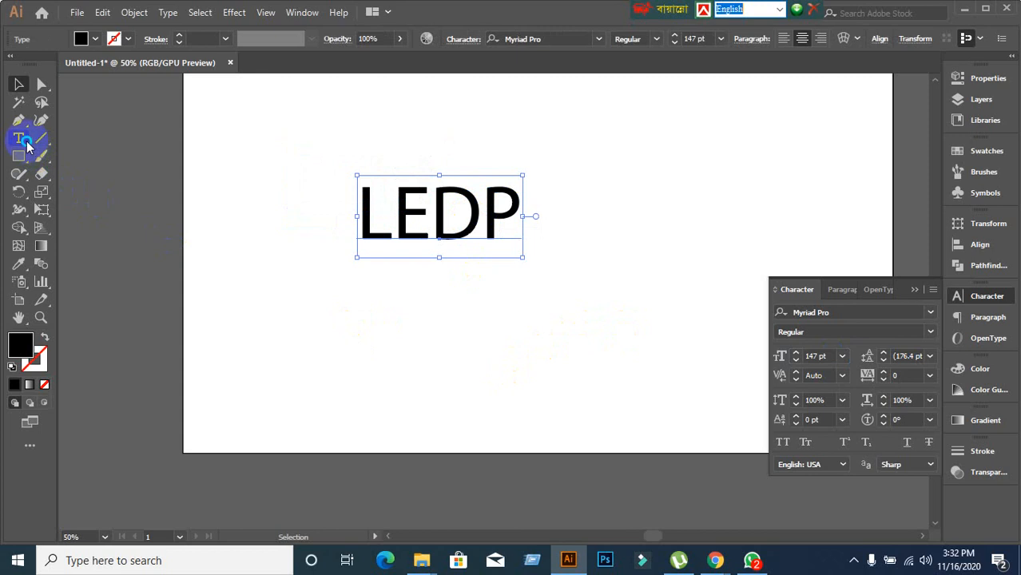
drag(26, 143, 66, 245)
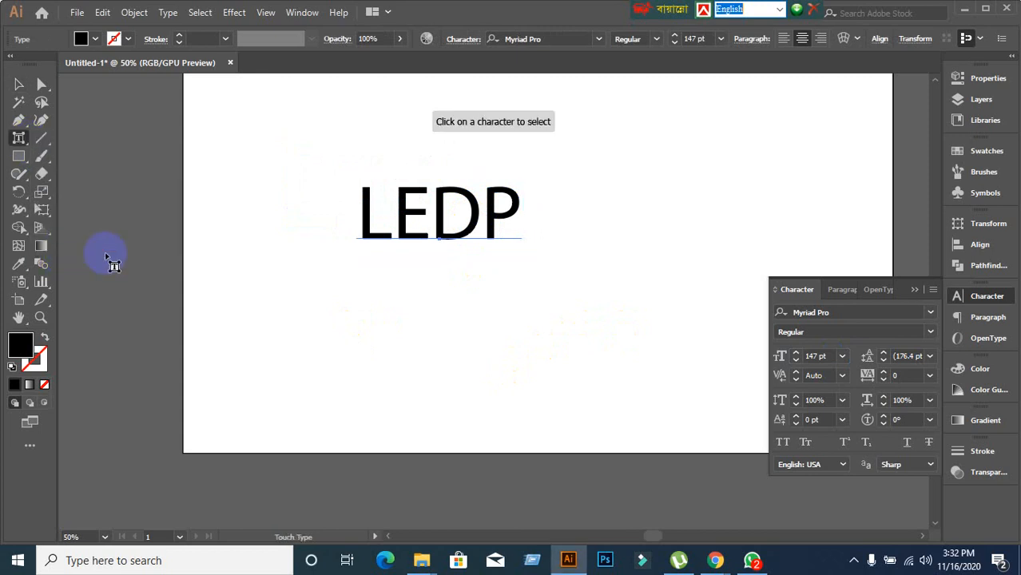
Tilt the letter L and enlarge it to about 211%.
click(369, 240)
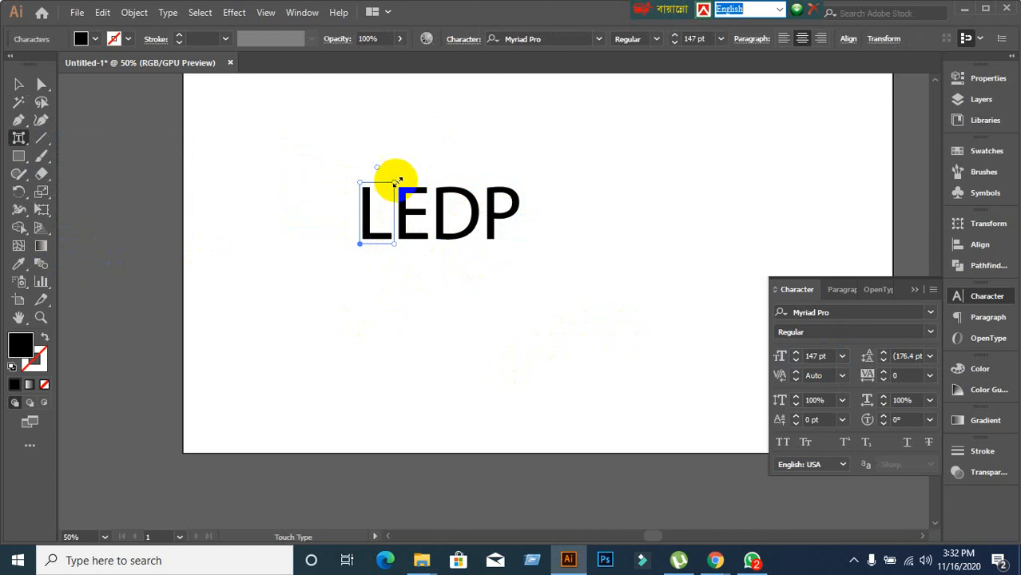
drag(397, 182, 465, 112)
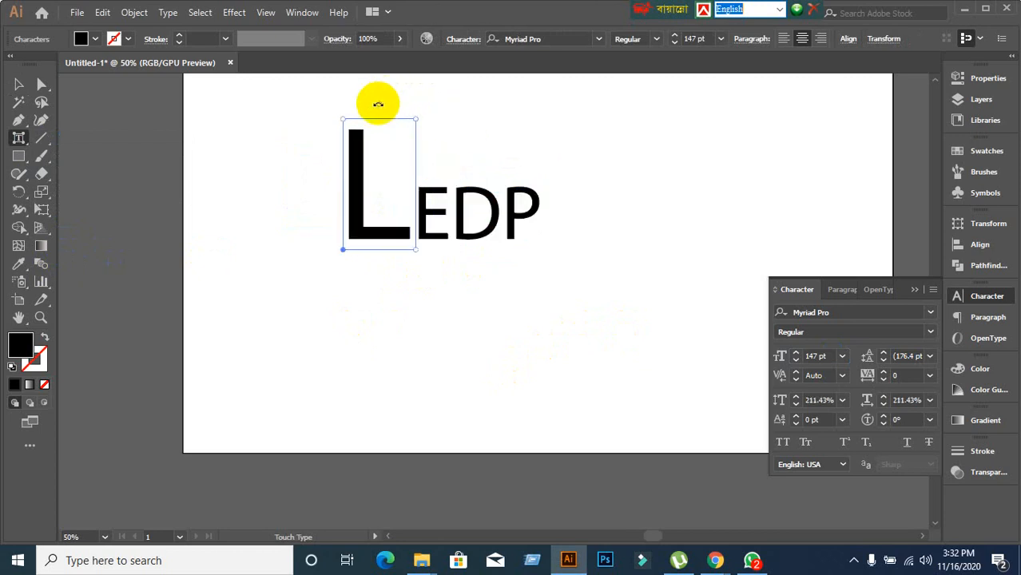
drag(376, 100, 319, 129)
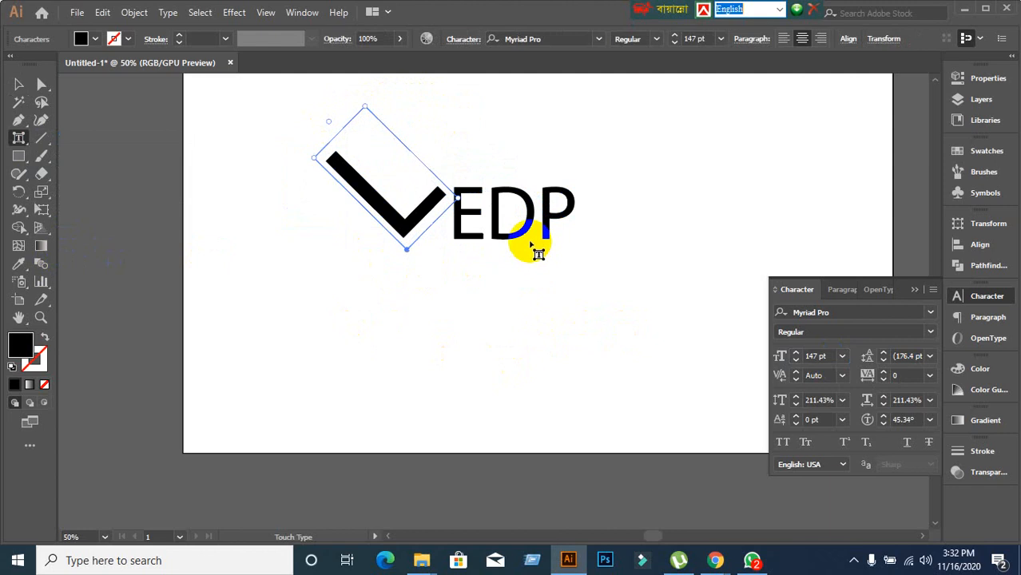
Rotate and enlarge the letter P, then fill it green.
click(569, 214)
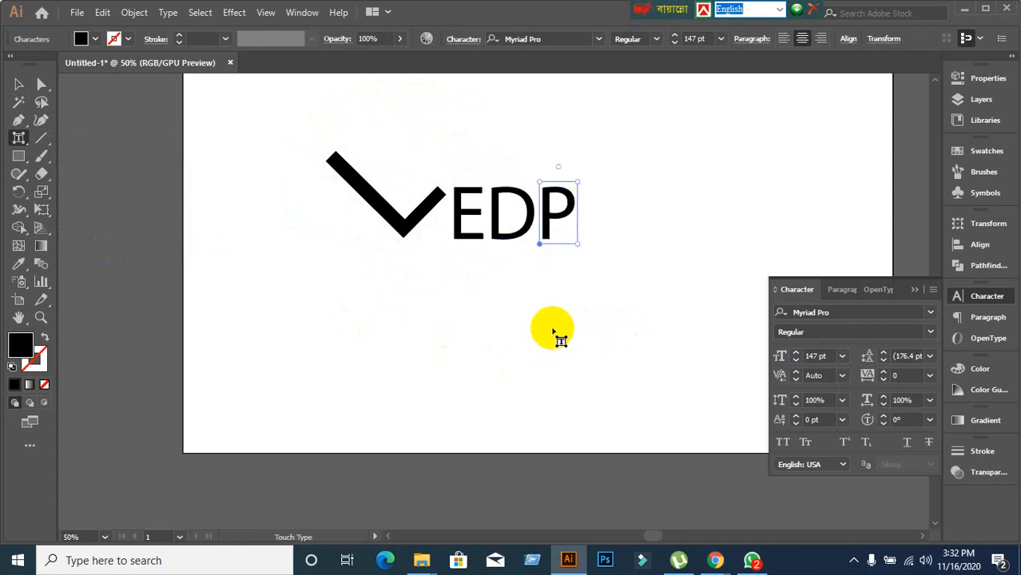
drag(540, 242, 524, 319)
key(ctrl+z)
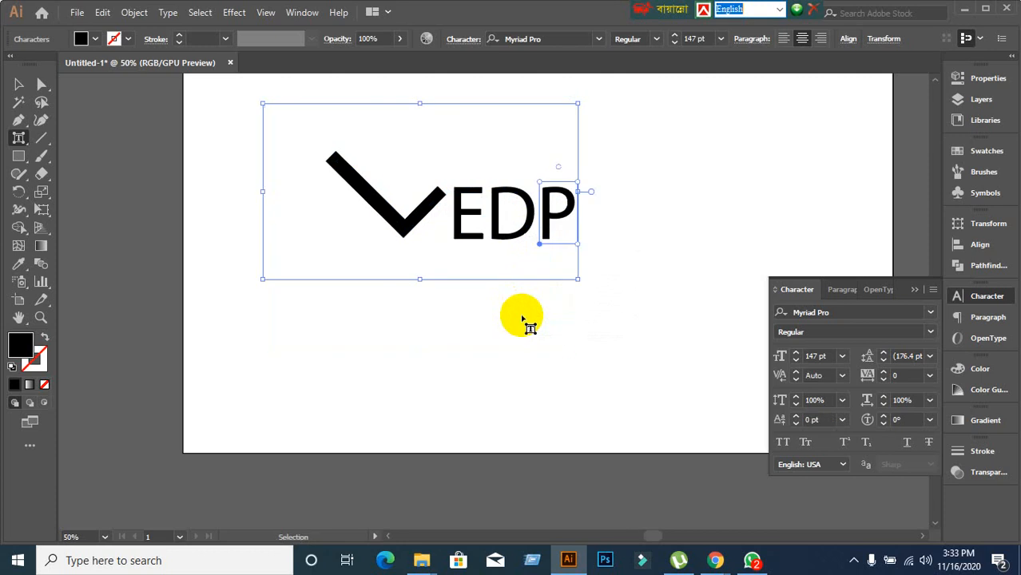
click(563, 216)
drag(563, 216, 565, 146)
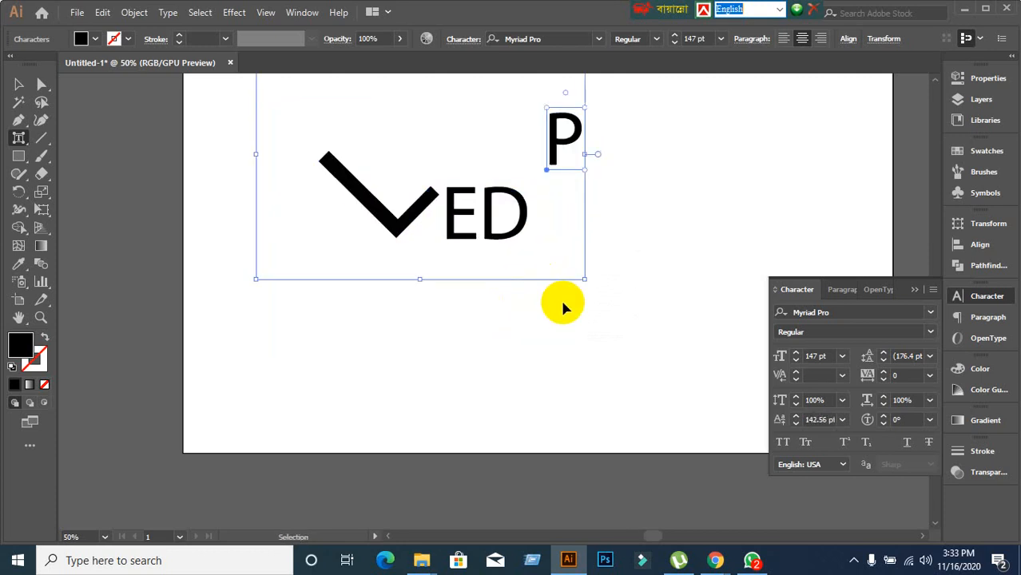
key(ctrl+z)
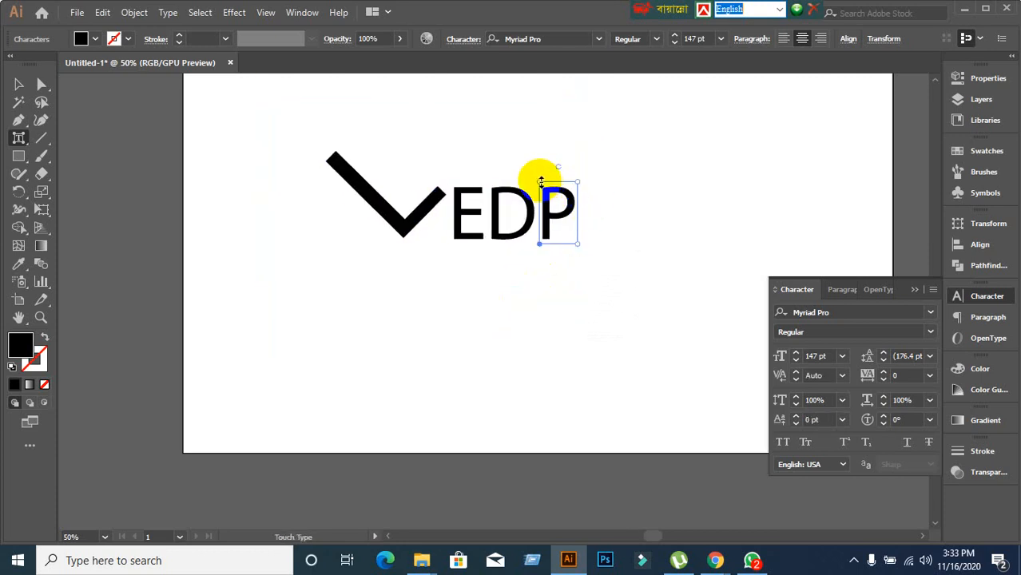
drag(540, 182, 540, 118)
key(ctrl+z)
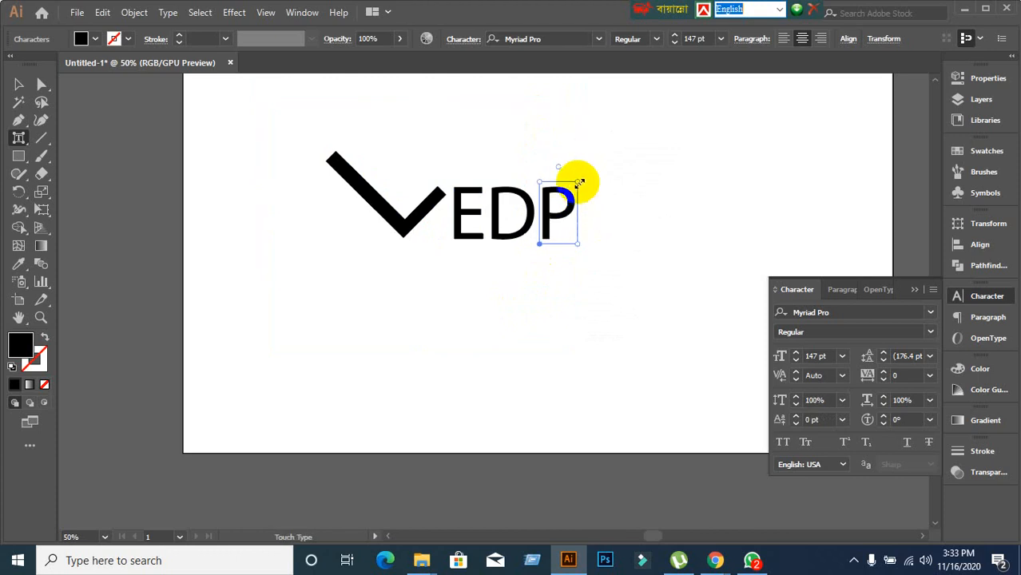
drag(560, 163, 684, 209)
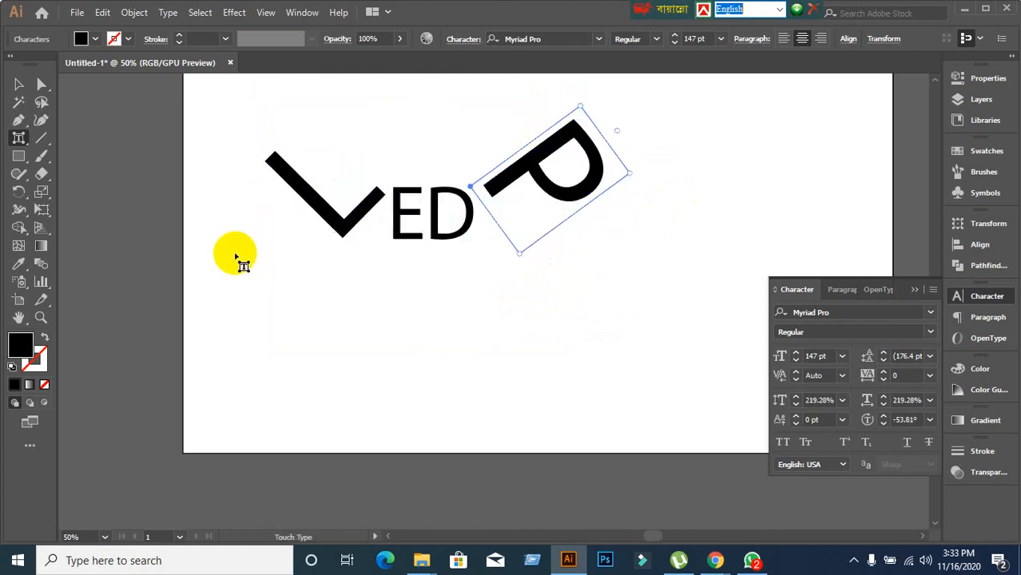
click(95, 40)
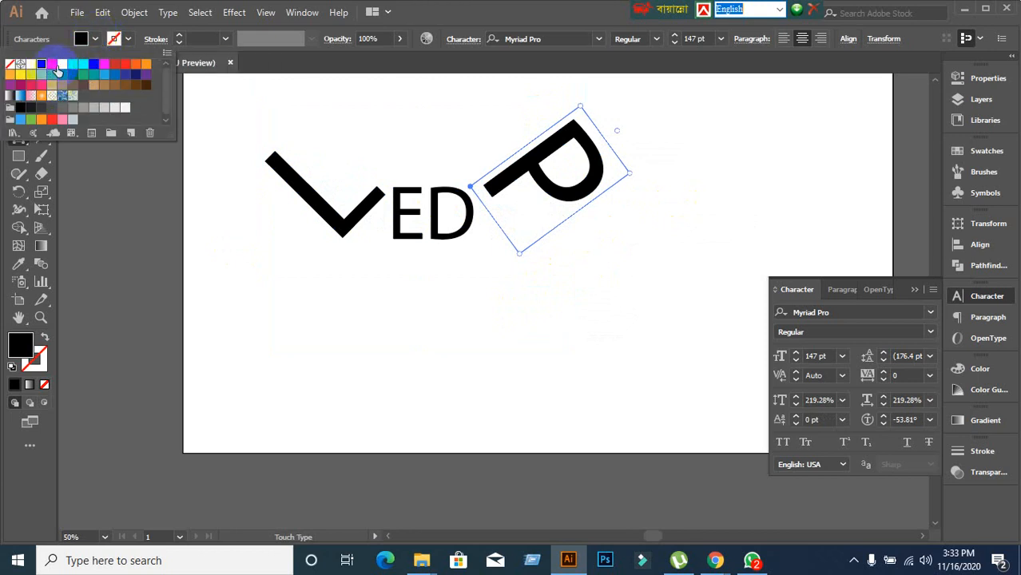
click(72, 64)
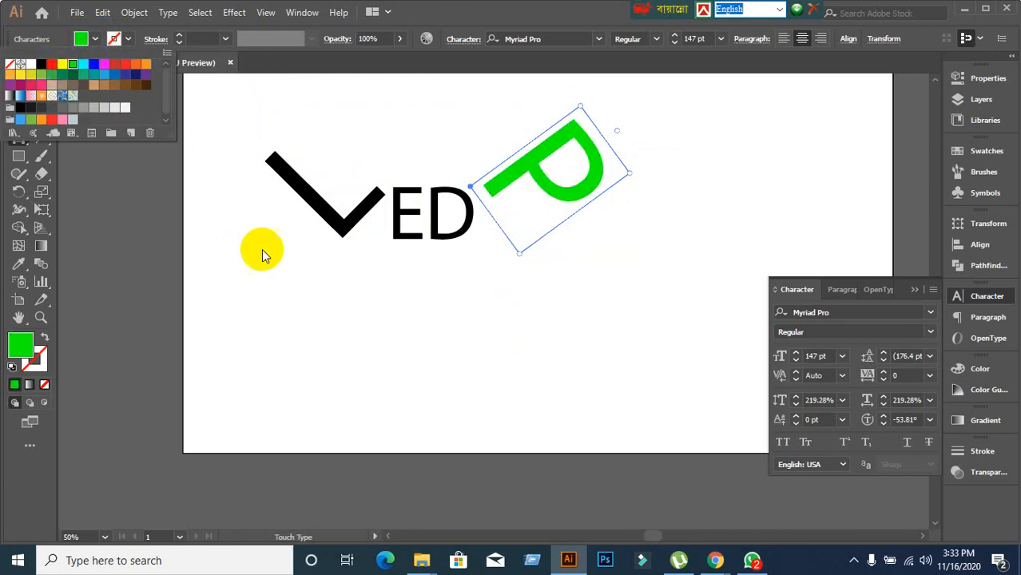
click(440, 233)
Enlarge the letter D to about 224% and fill it dark blue.
click(441, 233)
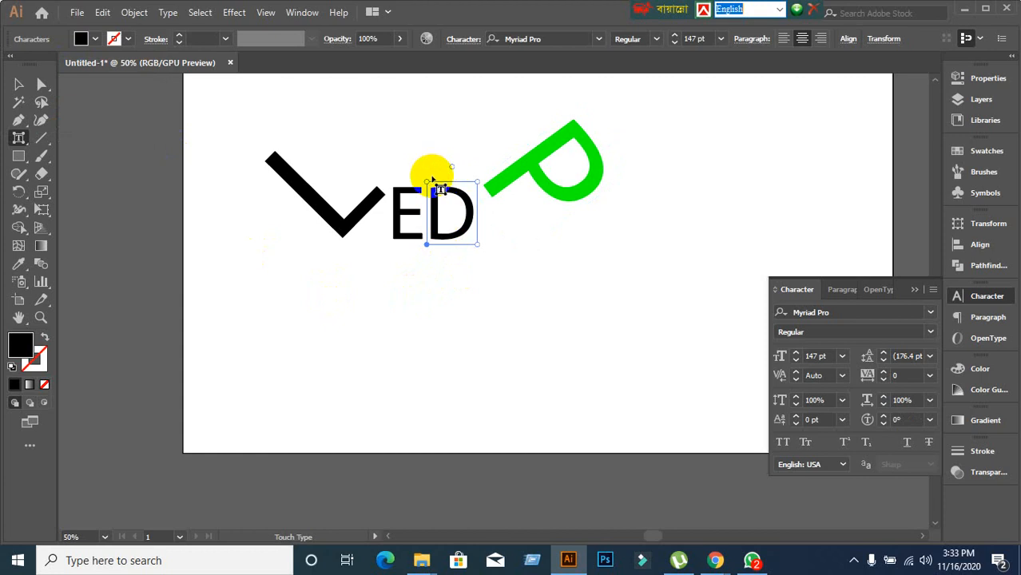
drag(429, 181, 405, 134)
key(ctrl+z)
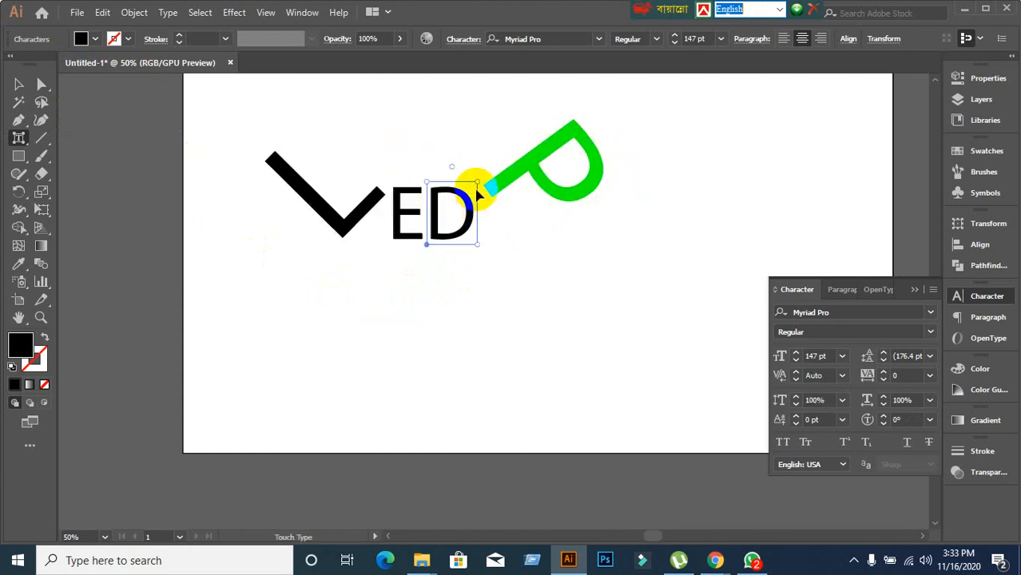
drag(476, 184, 558, 103)
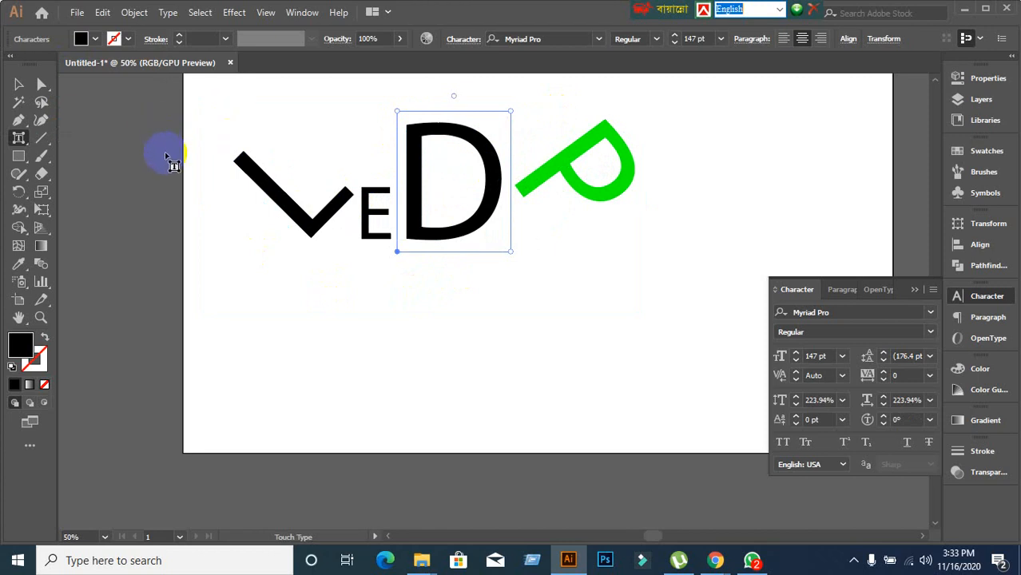
click(93, 39)
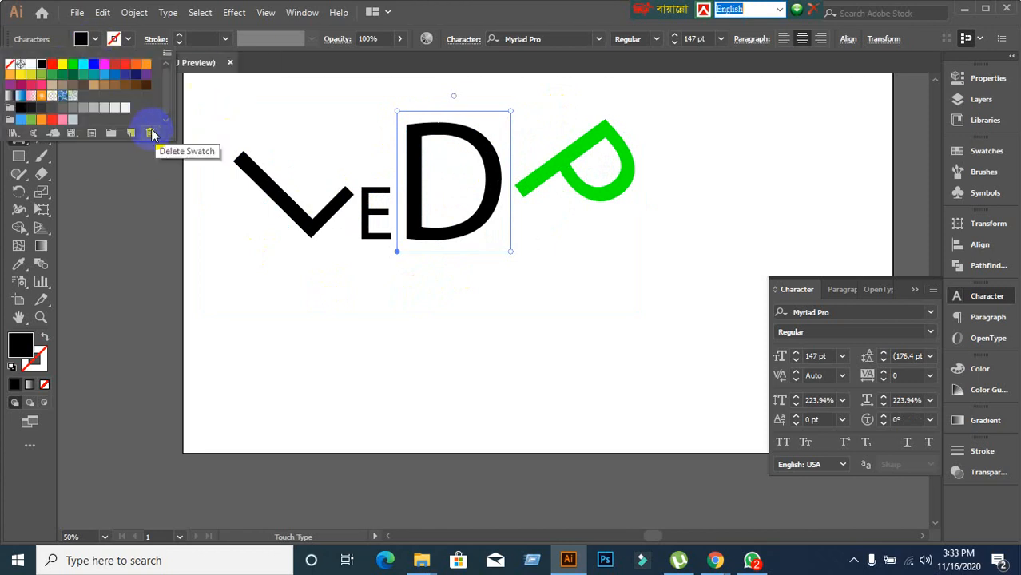
click(136, 76)
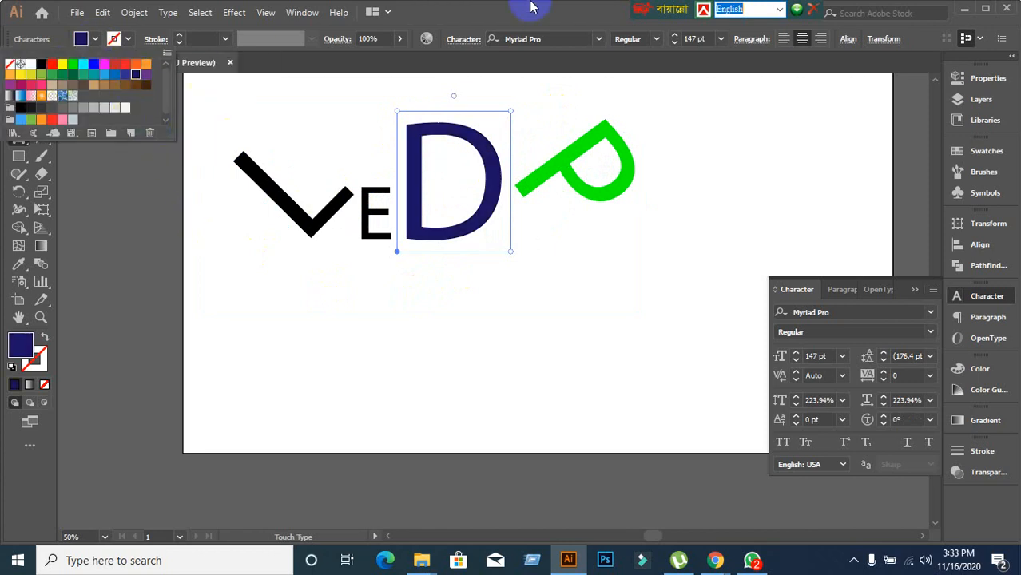
Look through the type tool variants, then deselect everything.
drag(18, 137, 79, 246)
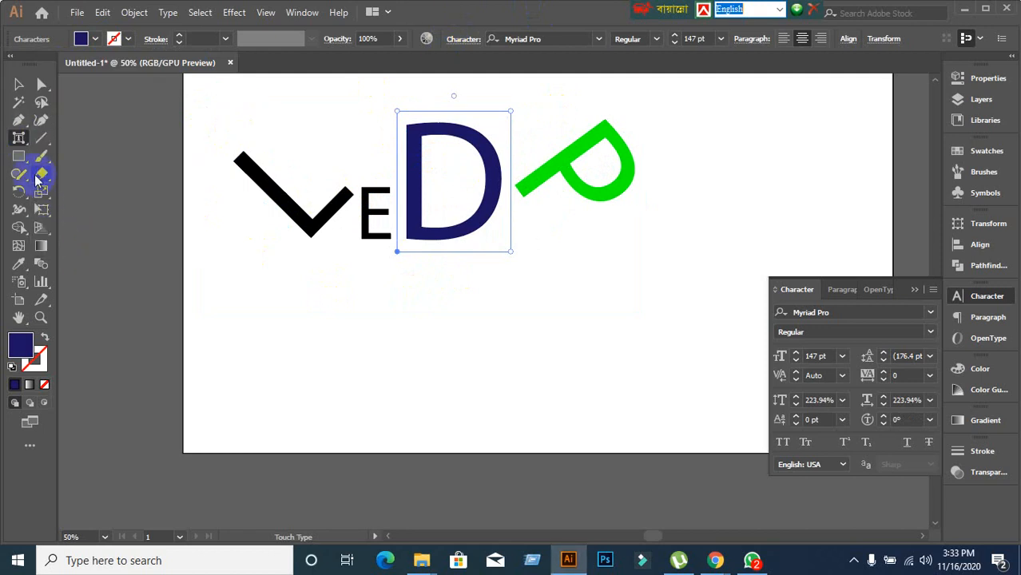
drag(19, 137, 32, 92)
click(298, 391)
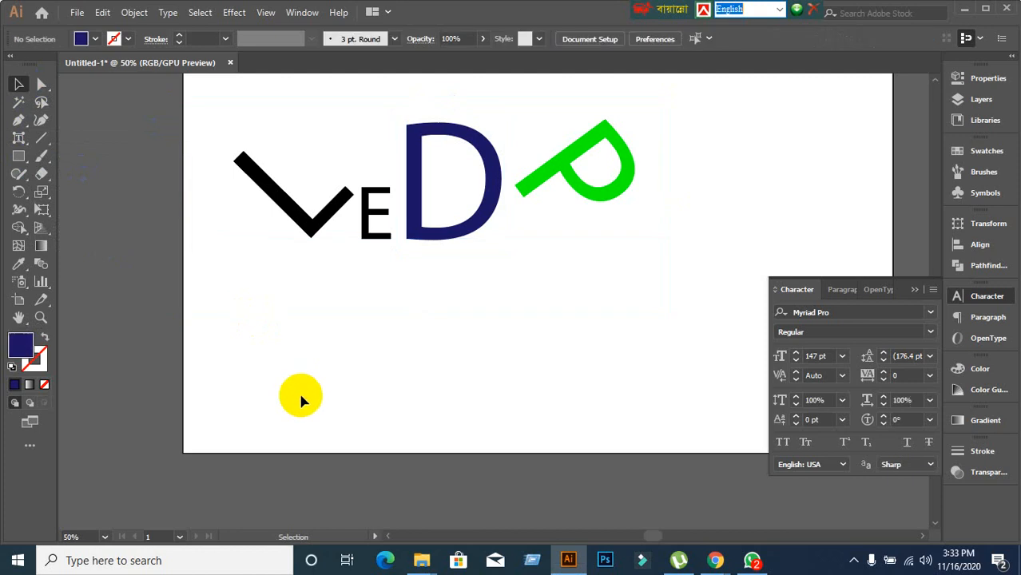
Marquee-select and delete all the LEDP letters, then minimise Illustrator.
drag(281, 406, 711, 179)
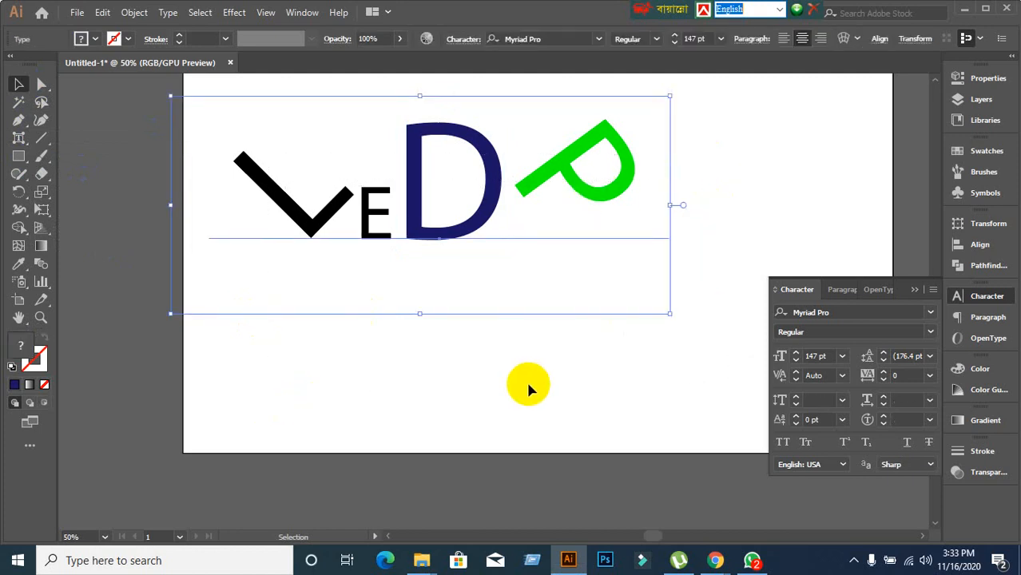
key(Delete)
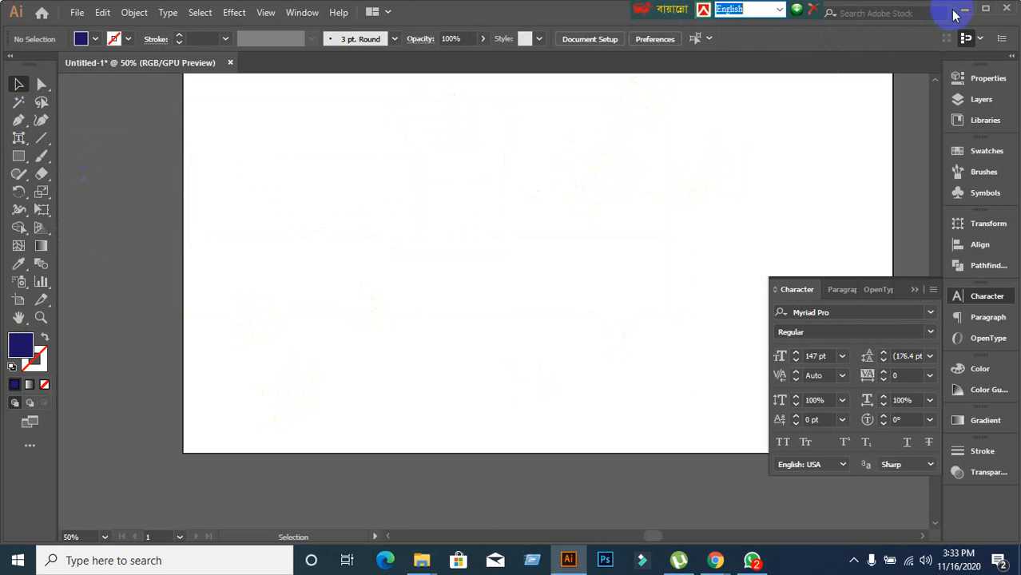
click(966, 11)
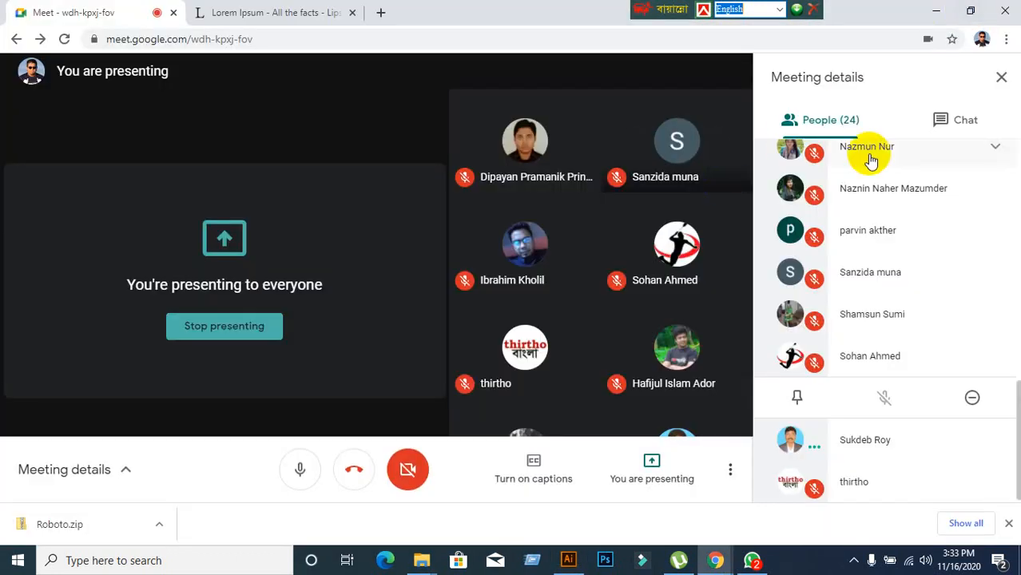
Close Meeting details, minimise the Meet window, and bring Illustrator back to the front.
click(997, 80)
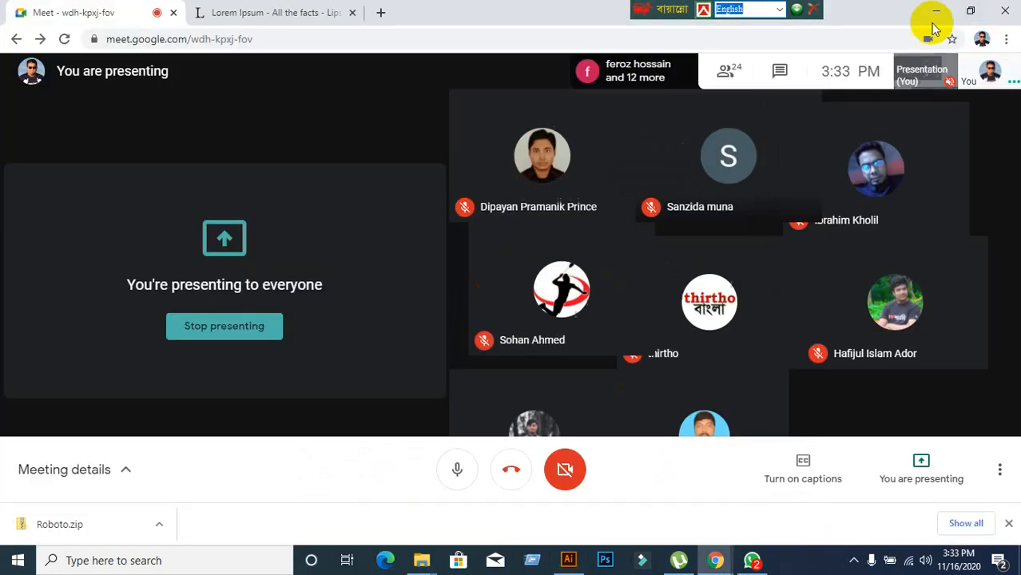
click(934, 15)
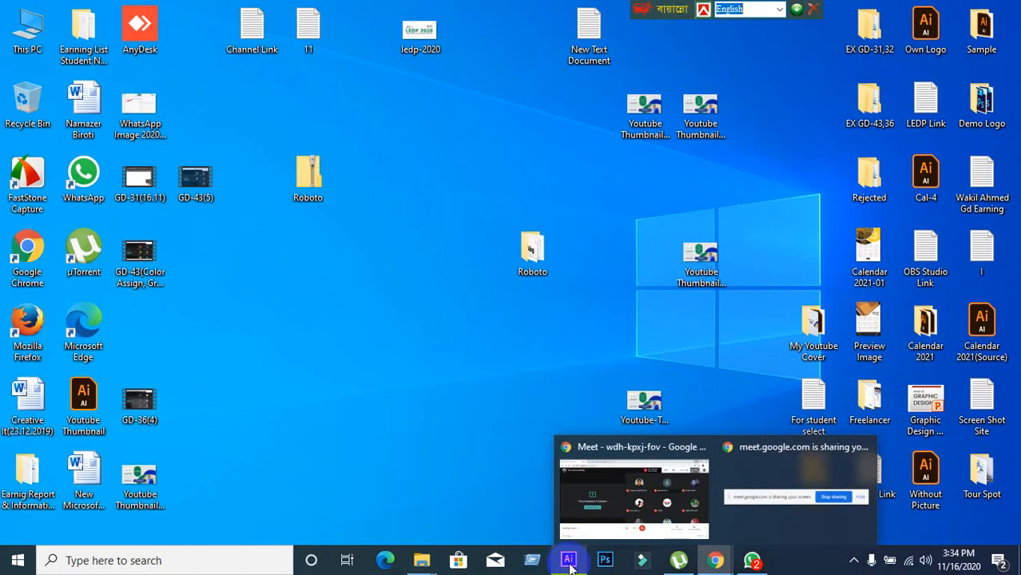
click(569, 563)
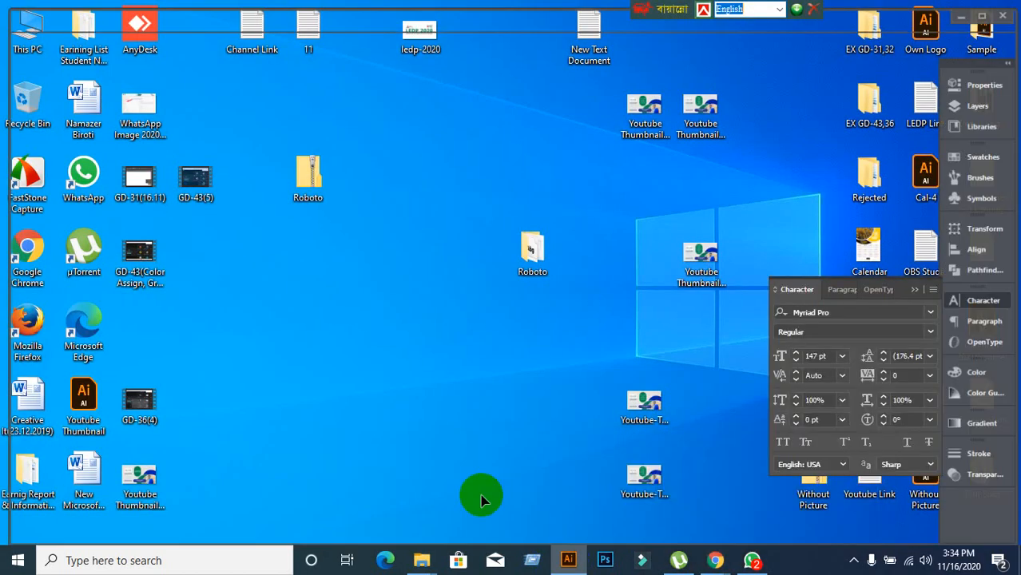
drag(18, 140, 20, 86)
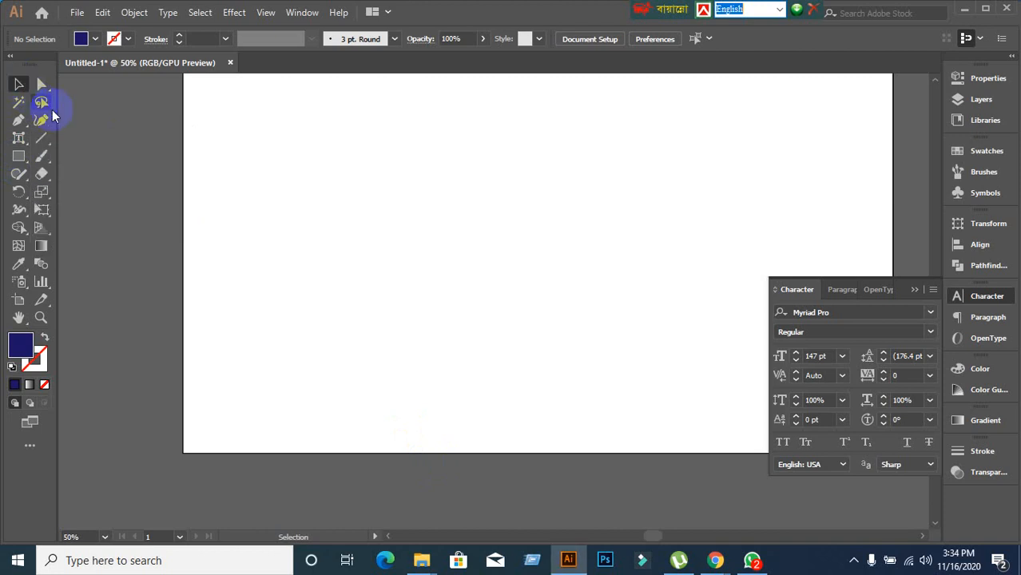
Minimise Illustrator to show the Google Meet call.
click(967, 8)
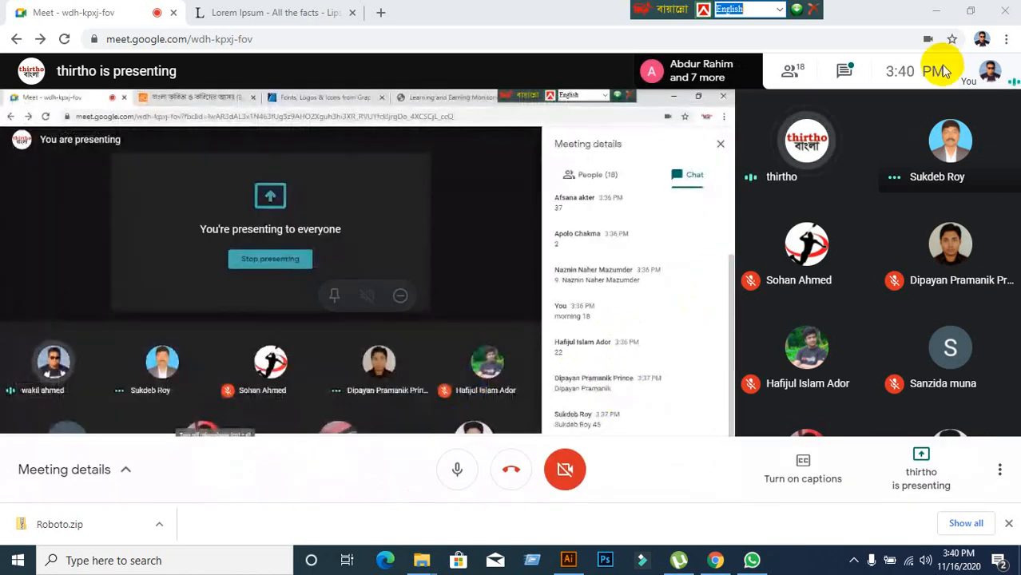
click(845, 73)
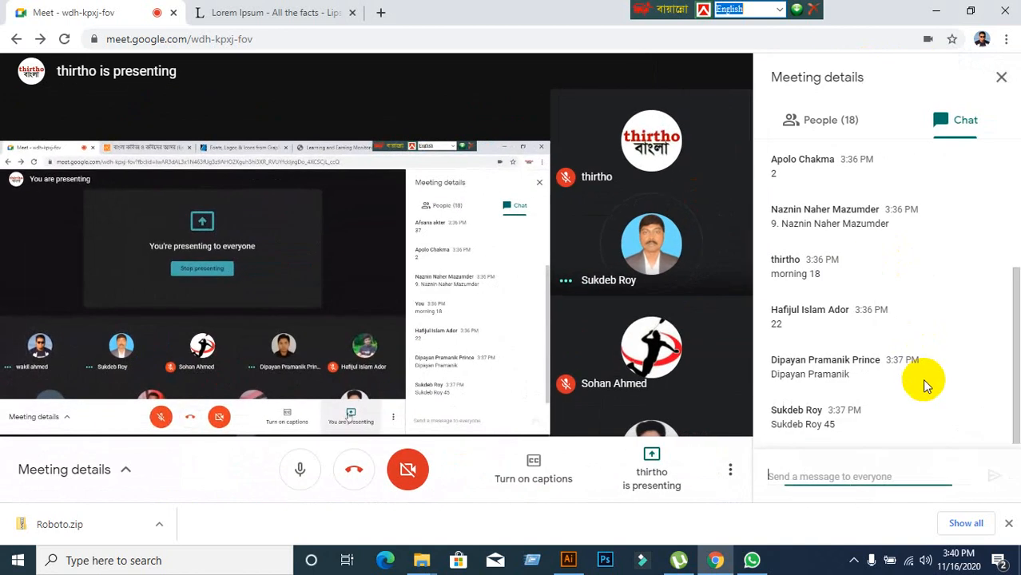
scroll(926, 386, up, 3)
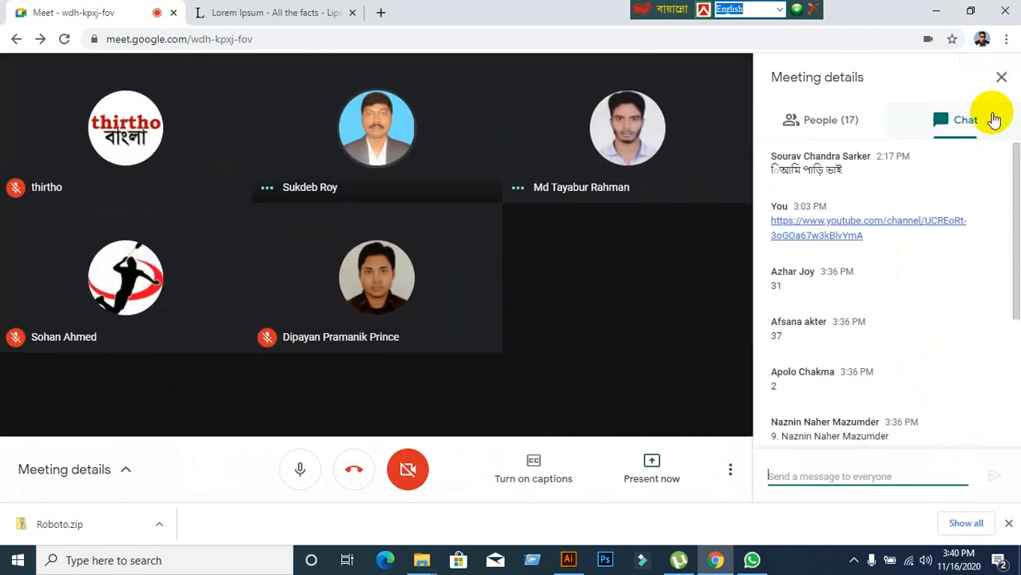
click(1000, 80)
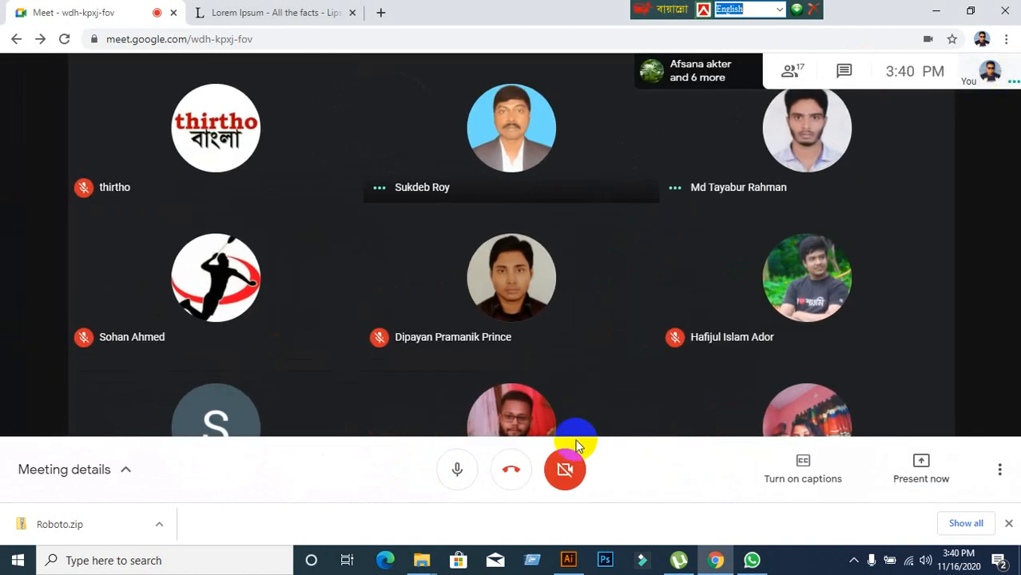